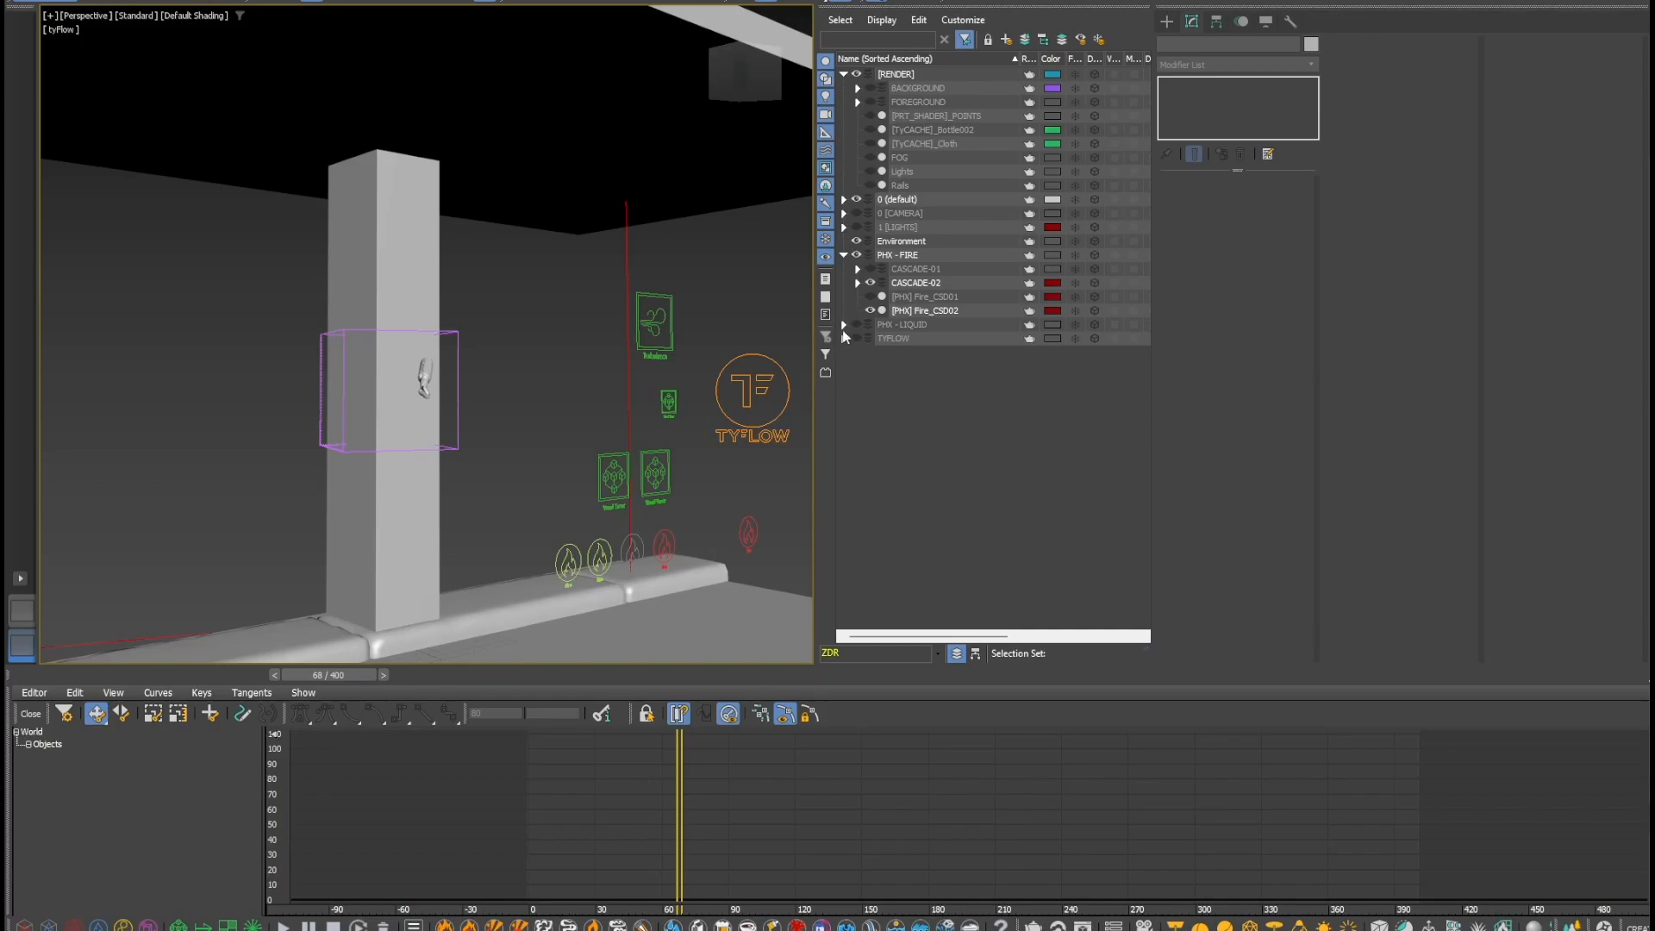
- Unhide the PHX - LIQUID layer, hide its CASCADE01 and [PHX] Liquid_CSD01 entries, and expand its PARTICLES layer
left_click(857, 325)
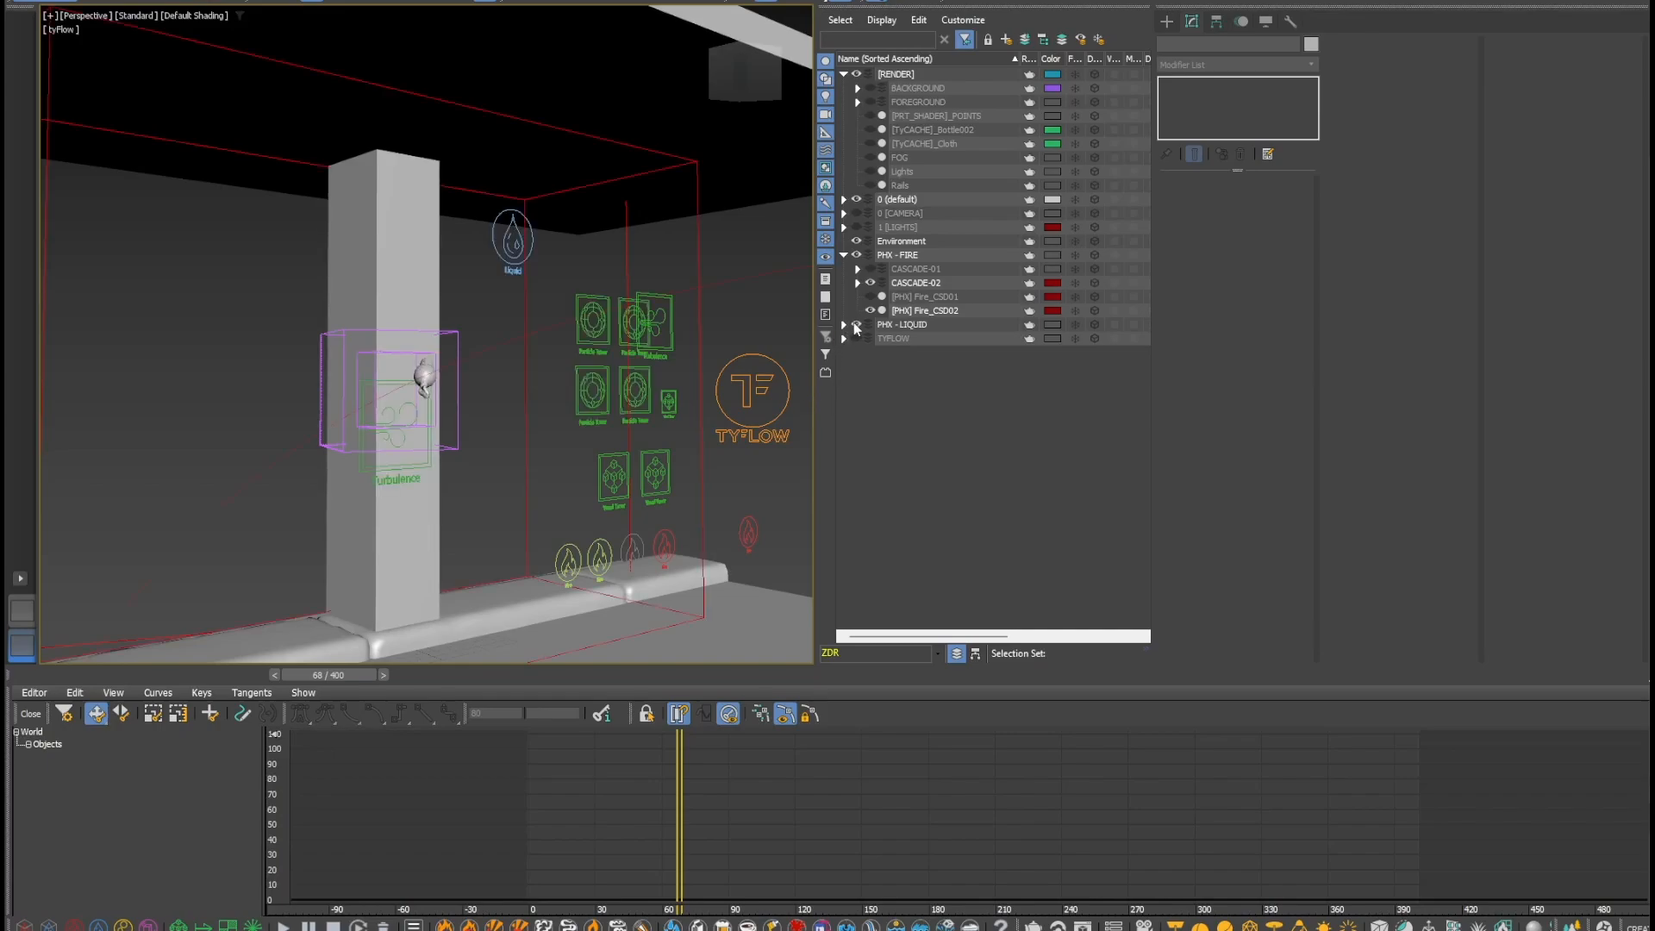
left_click(844, 325)
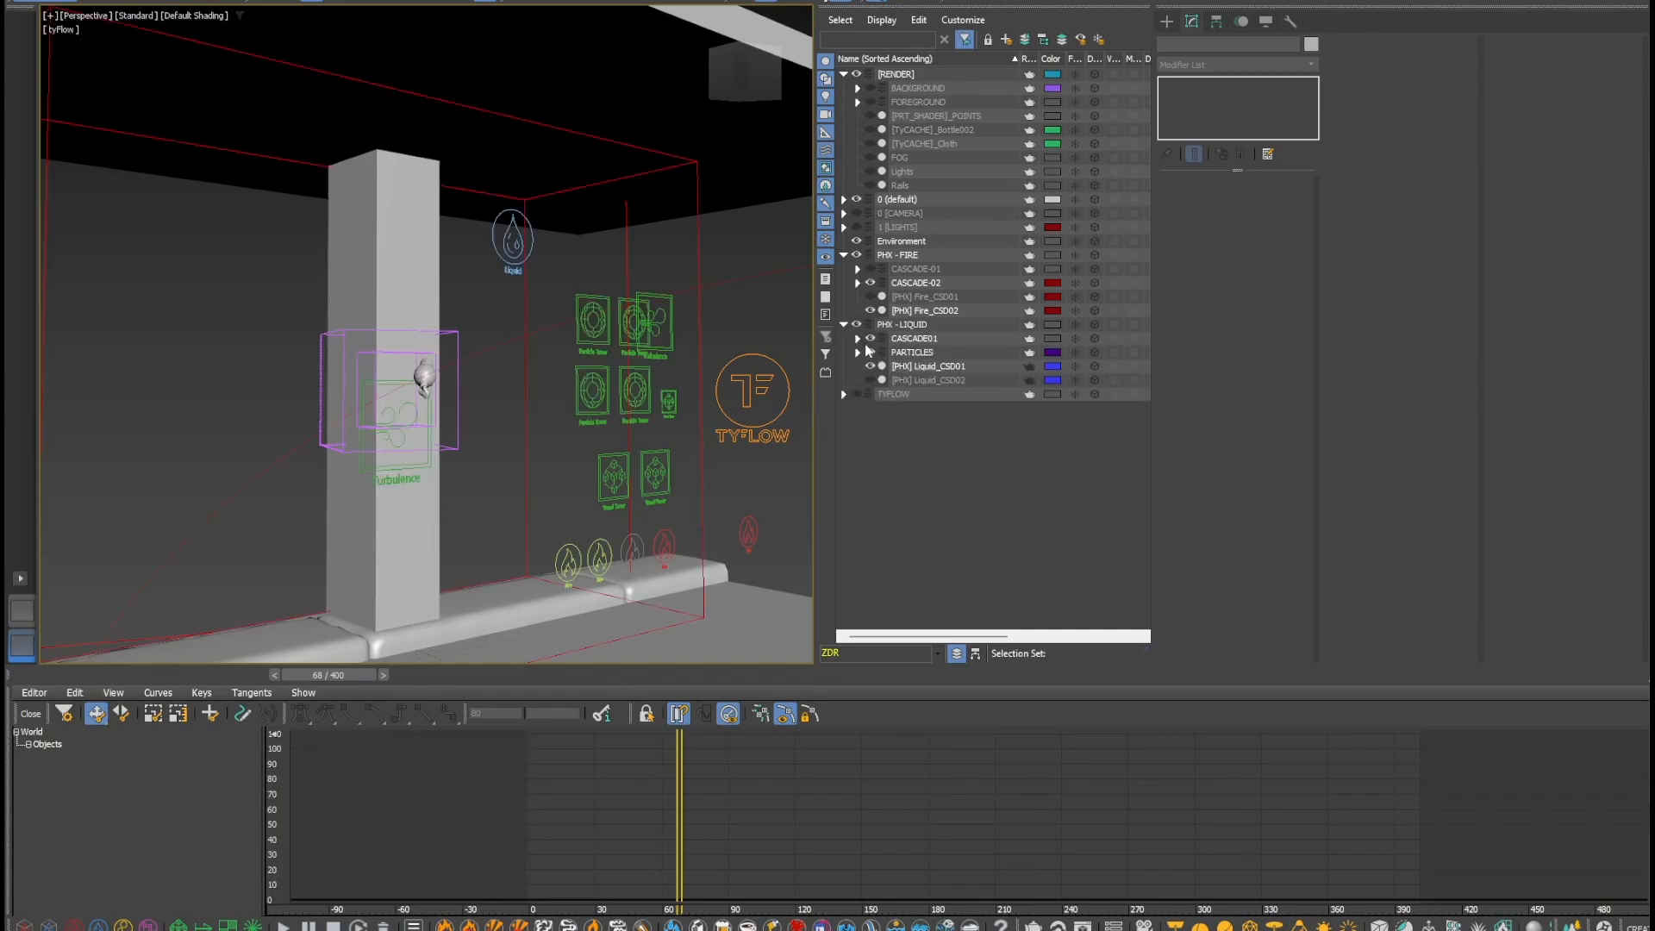
left_click(869, 337)
left_click(870, 367)
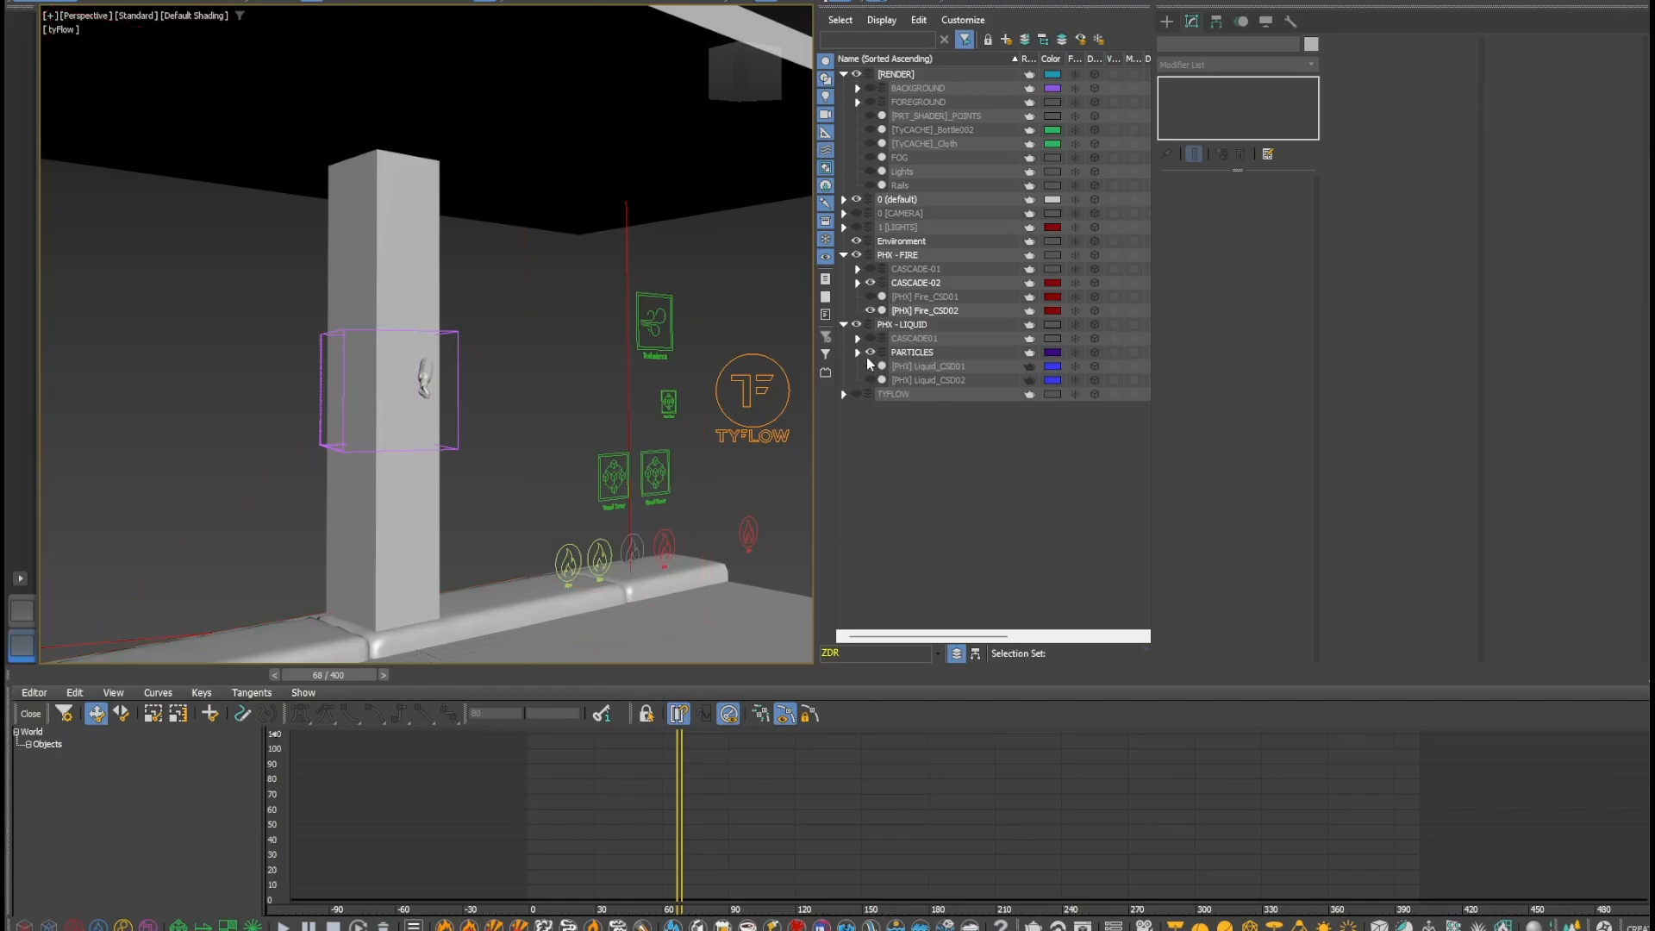
left_click(857, 353)
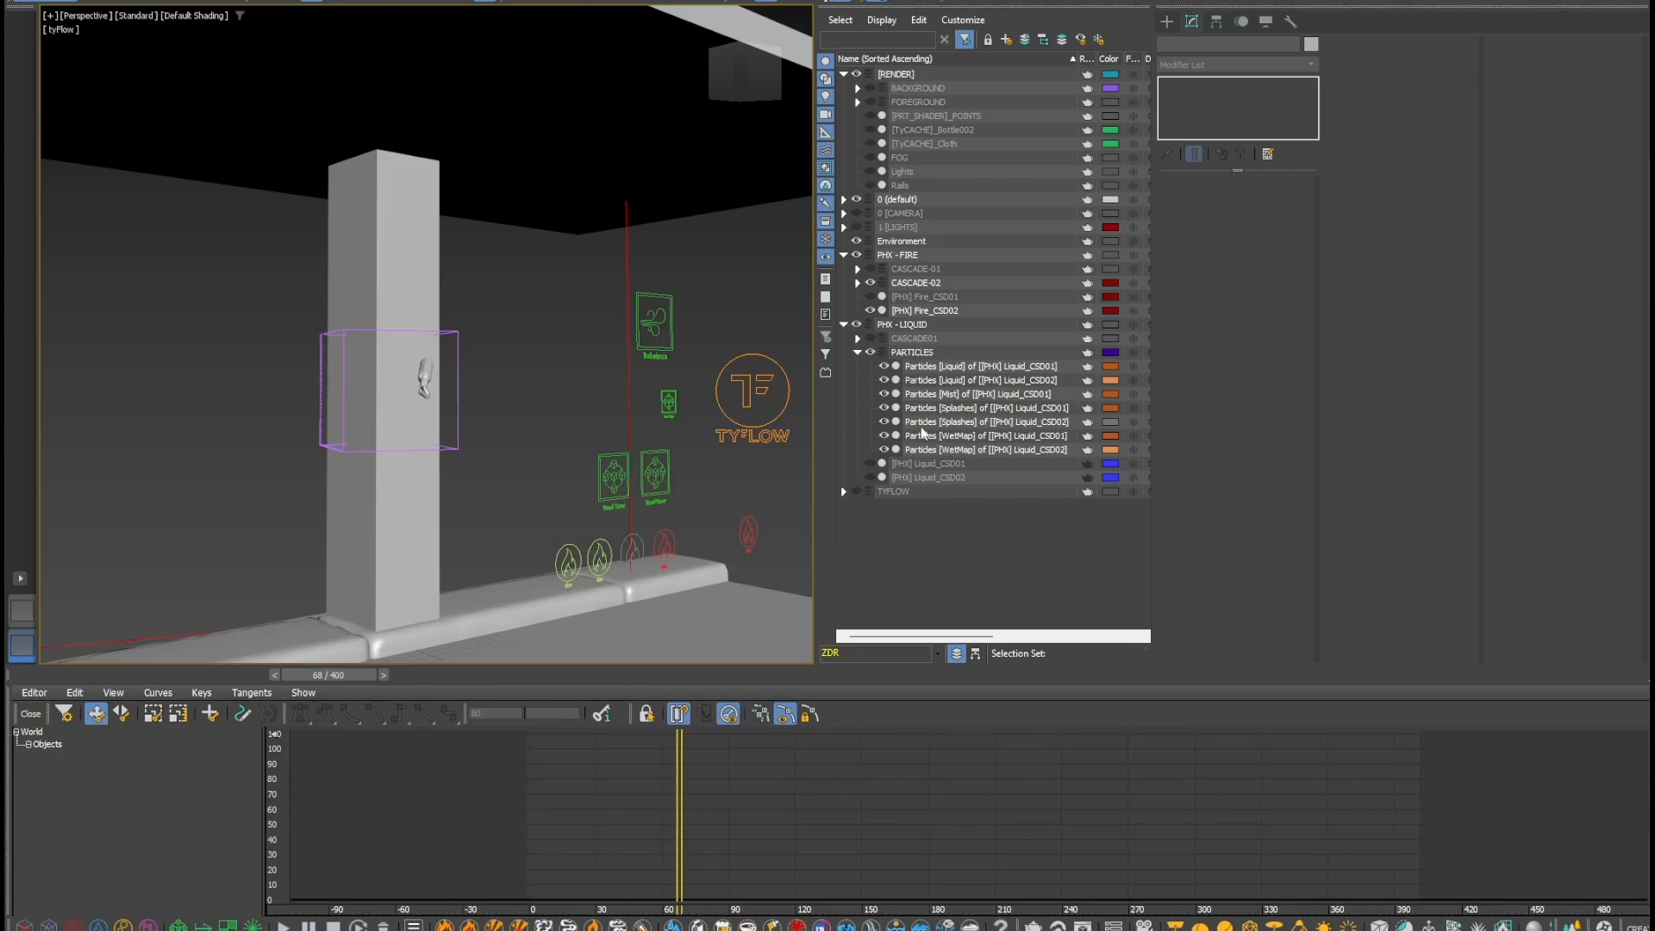
- Examine which sources, geometry, particles and helpers are in the Scene Interaction include list of [PHX] Fire_CSD02
left_click(929, 311)
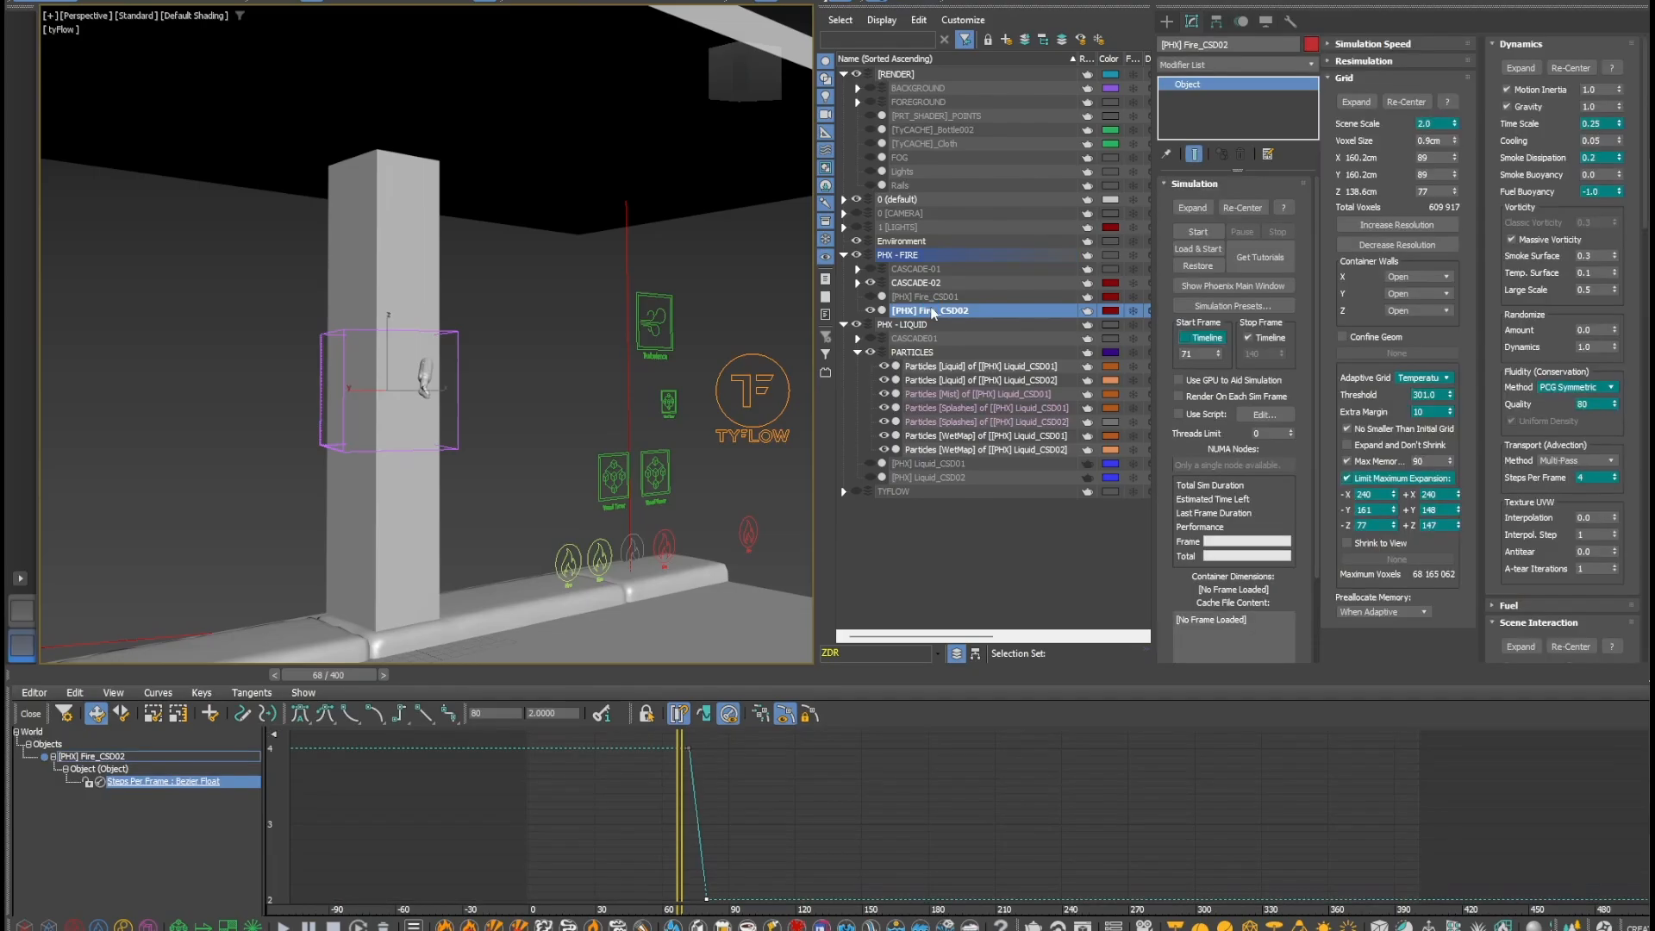
left_click_drag(1511, 586, 1515, 238)
left_click(1522, 302)
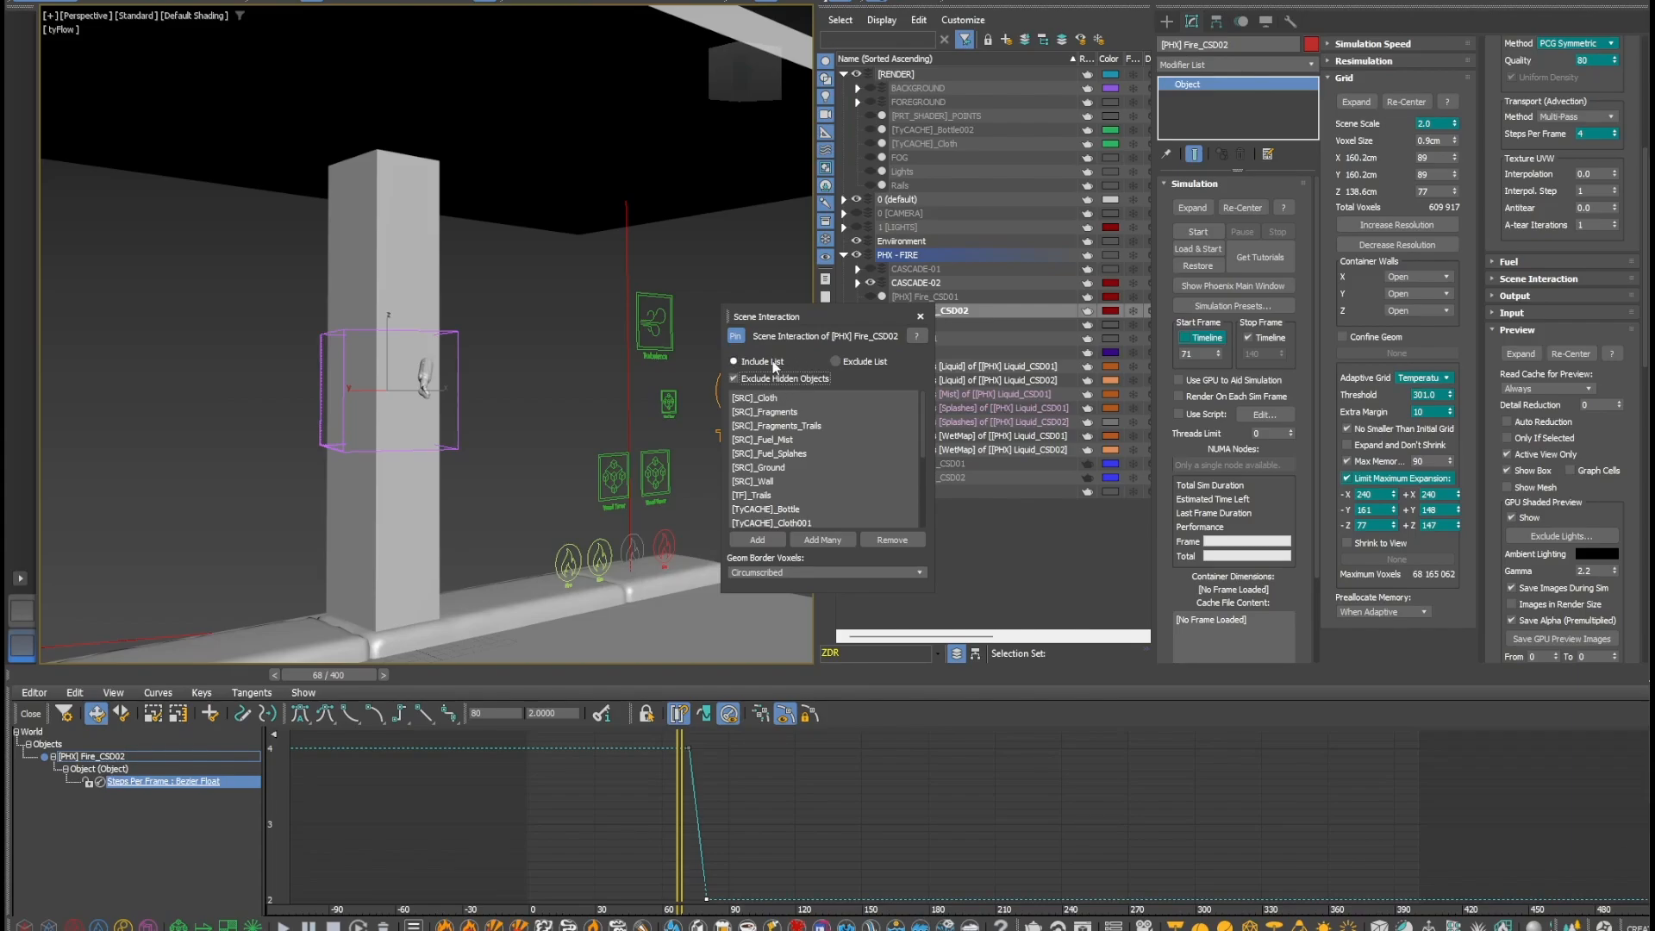
scroll(776, 463, "down", 1)
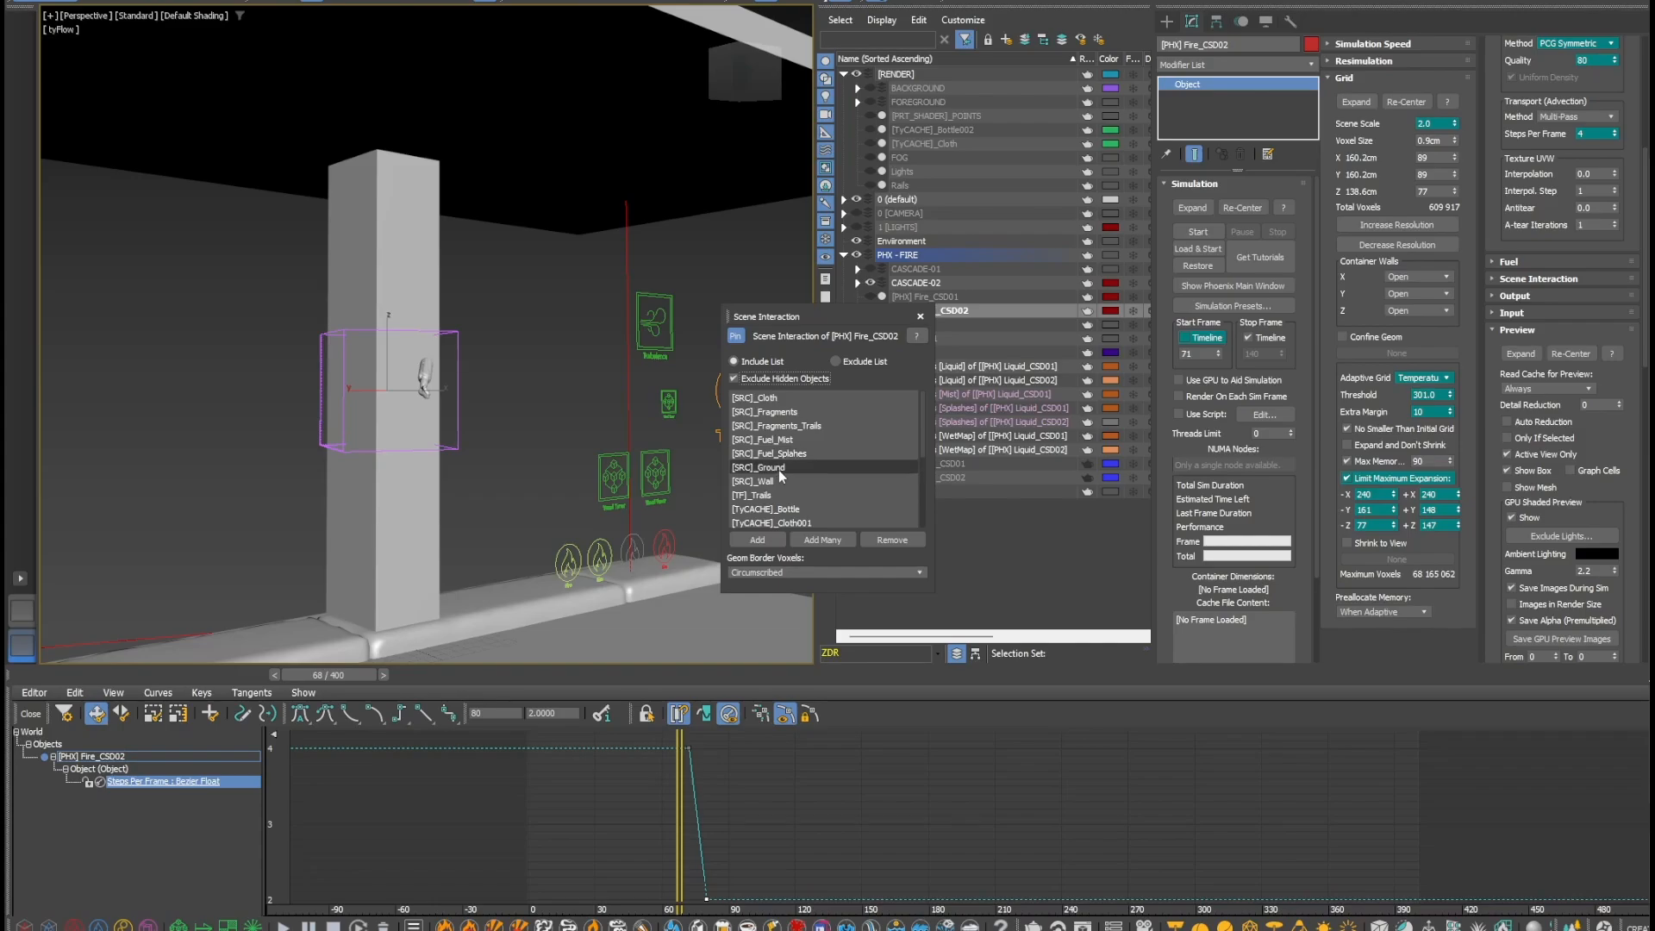
scroll(778, 469, "down", 3)
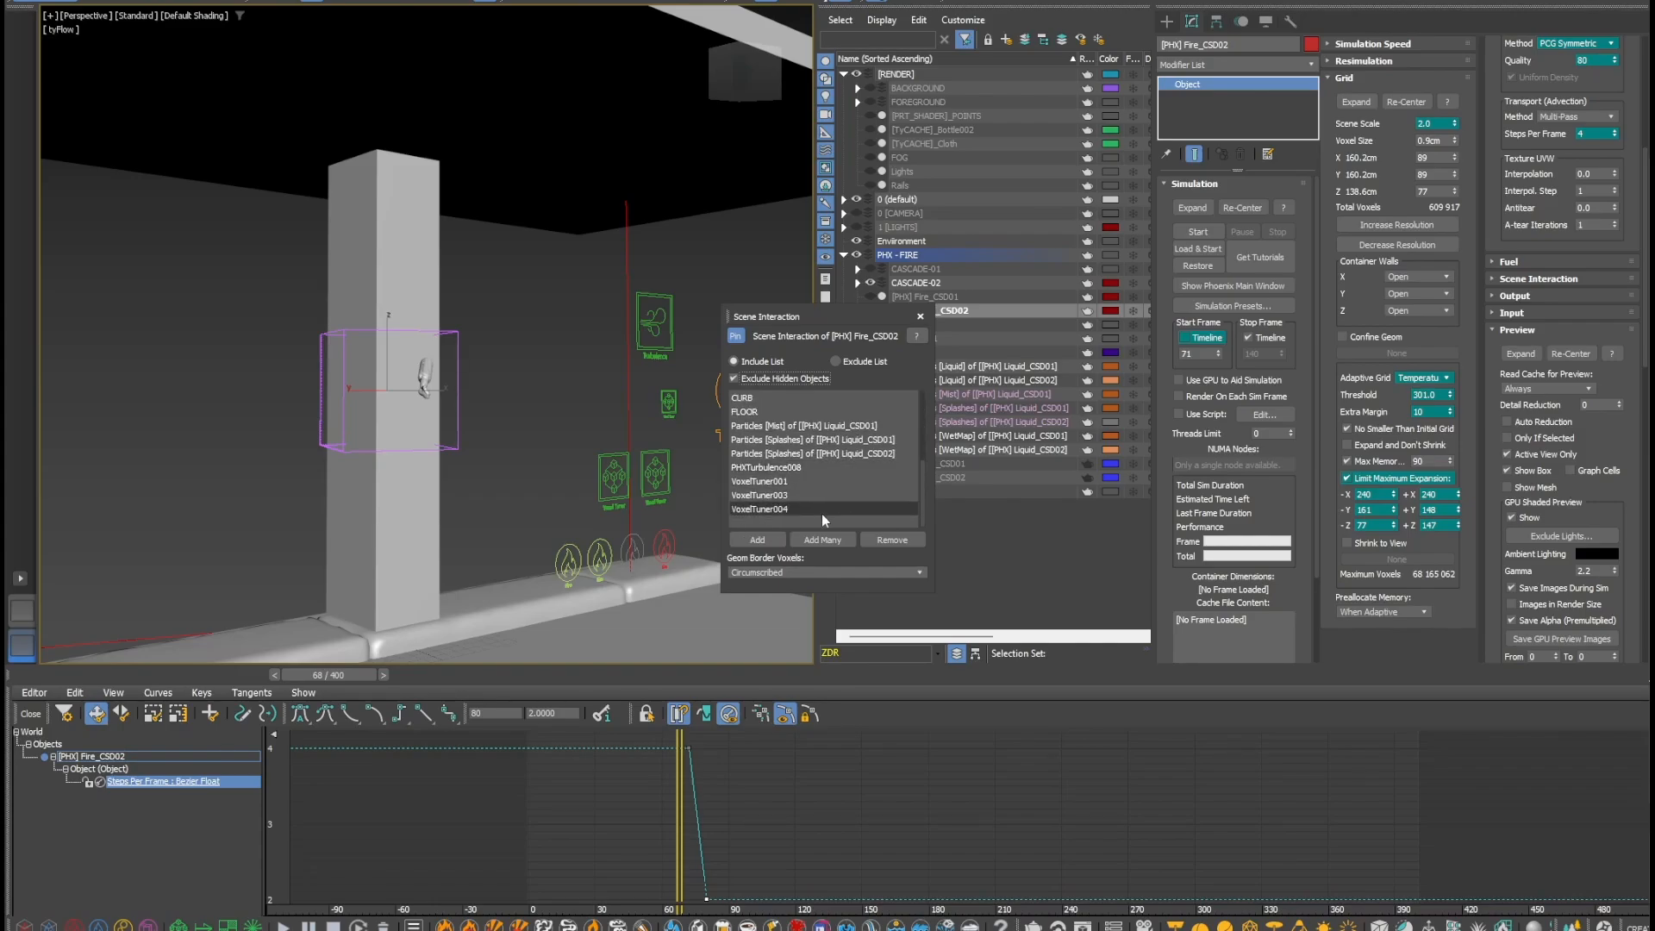
scroll(813, 461, "up", 2)
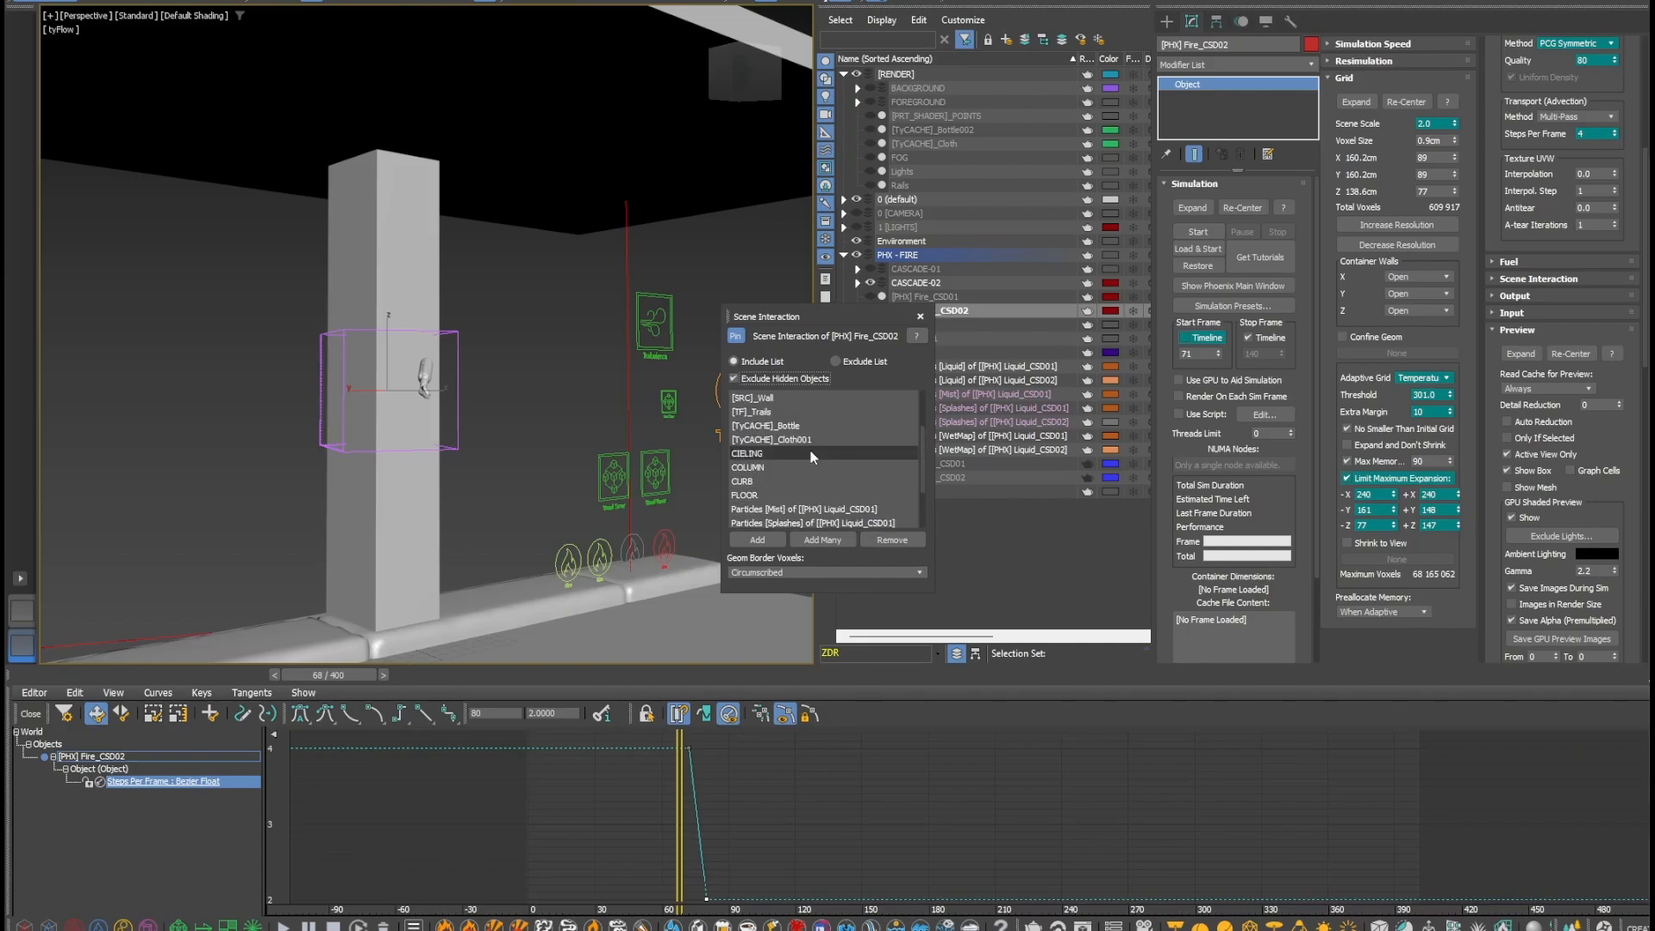
scroll(813, 457, "up", 2)
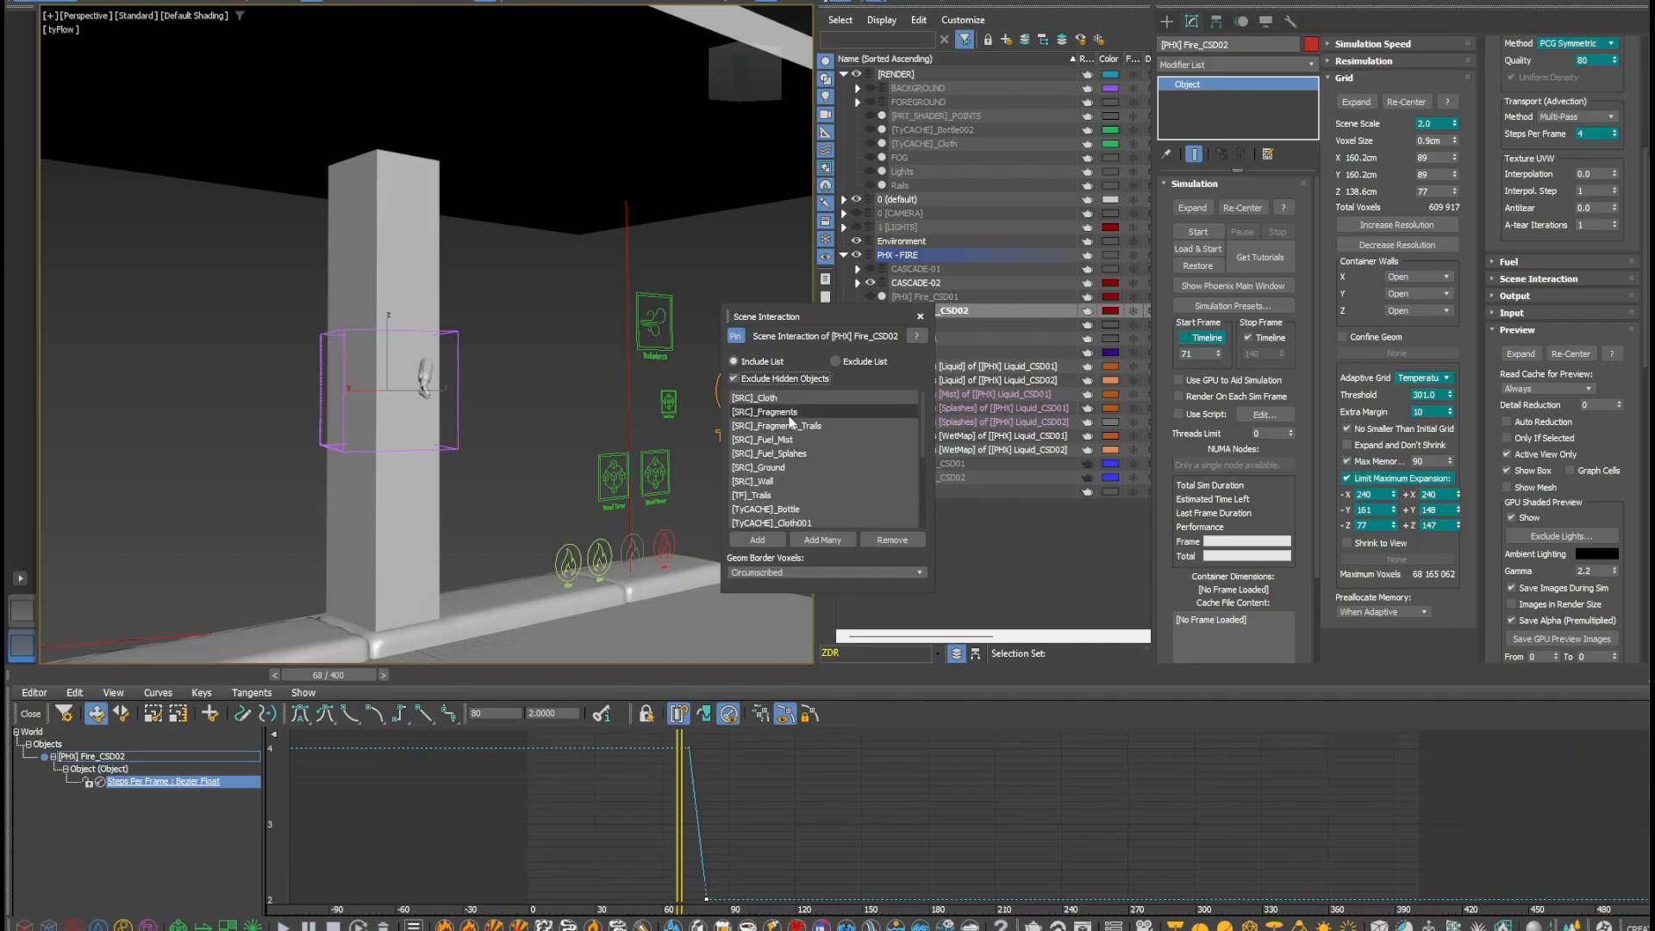
scroll(783, 468, "down", 3)
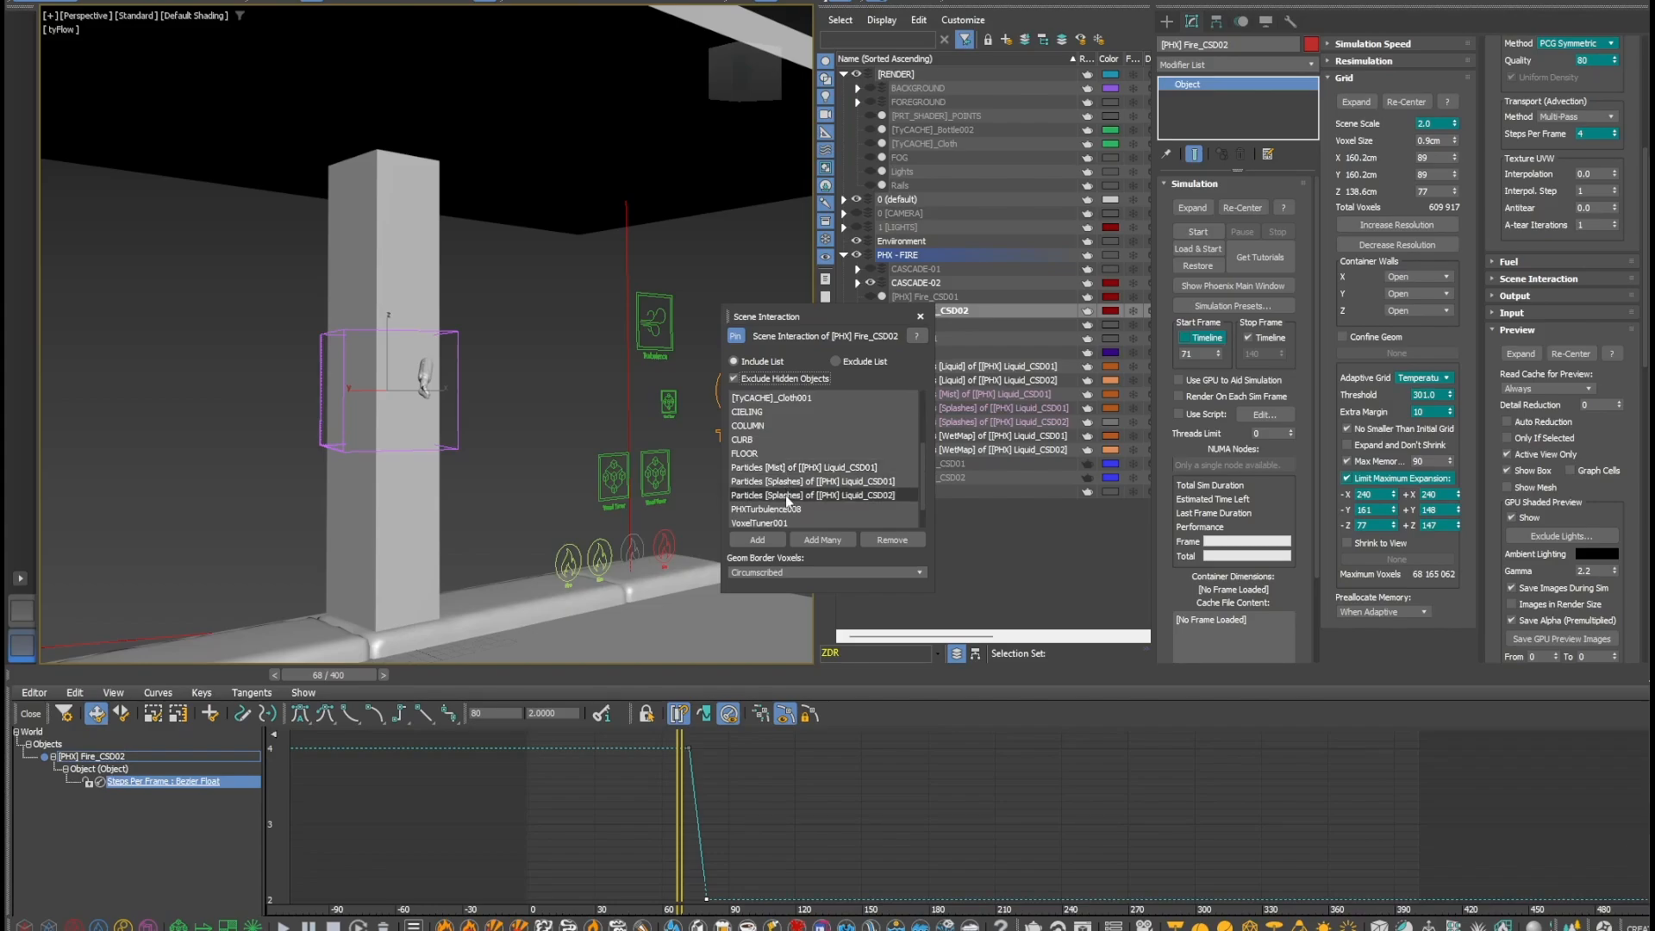
scroll(786, 505, "down", 1)
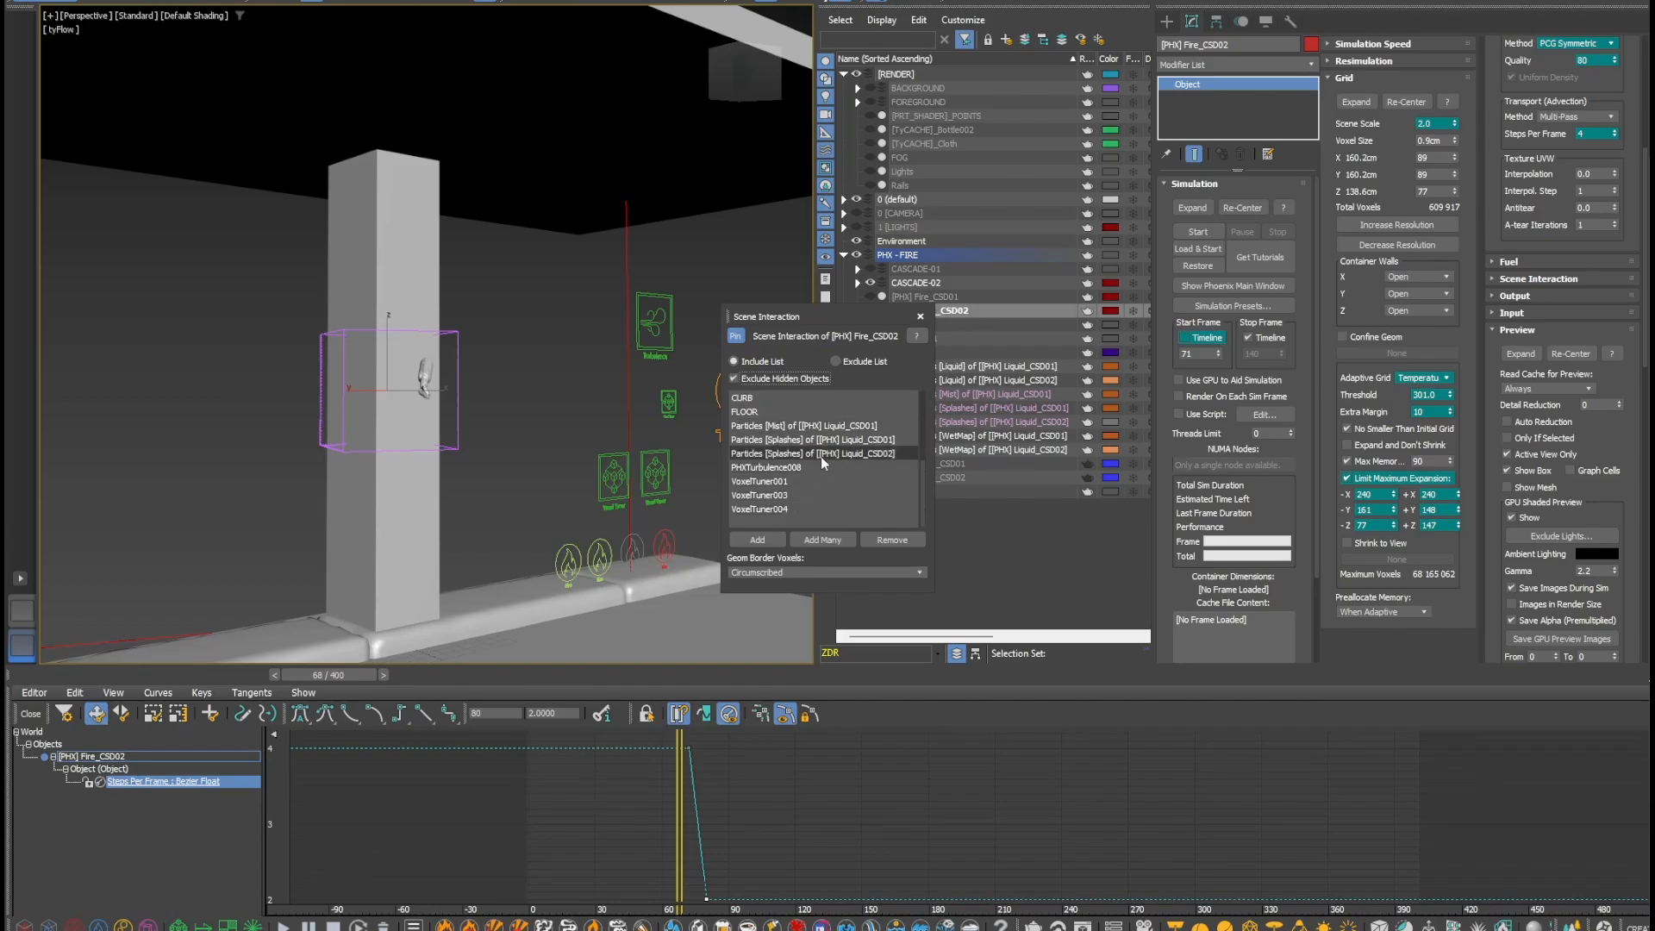
left_click(920, 318)
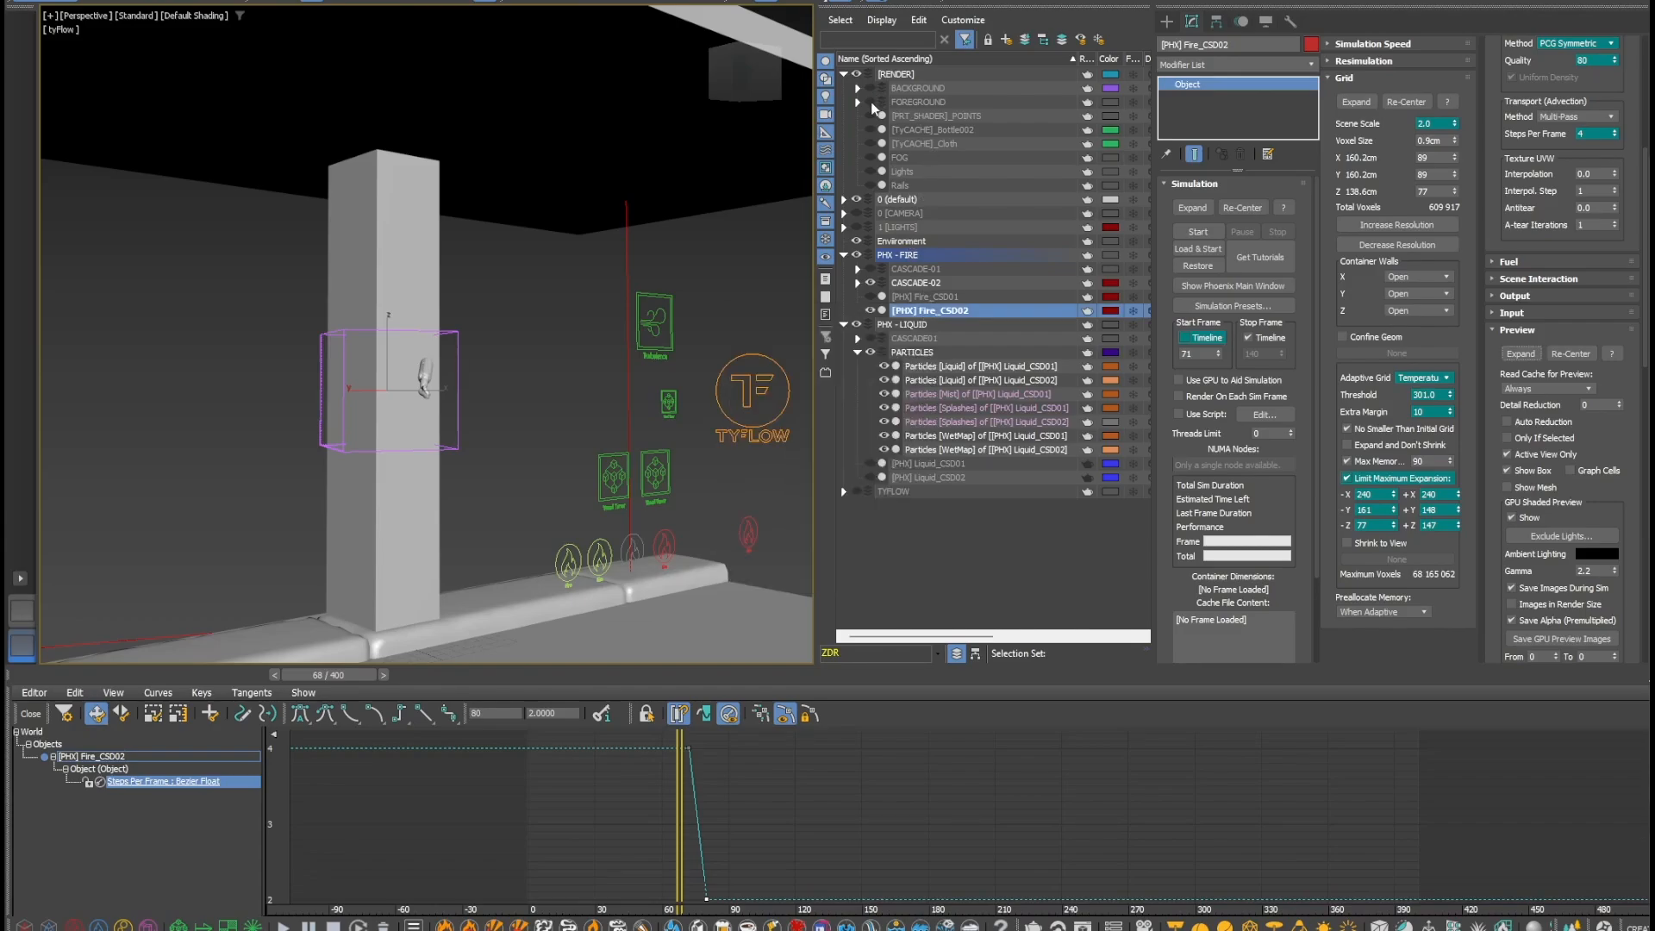
- Unhide the BACKGROUND and FOREGROUND layers and look over the parking garage geometry around the fire simulation
left_click(870, 88)
left_click(870, 102)
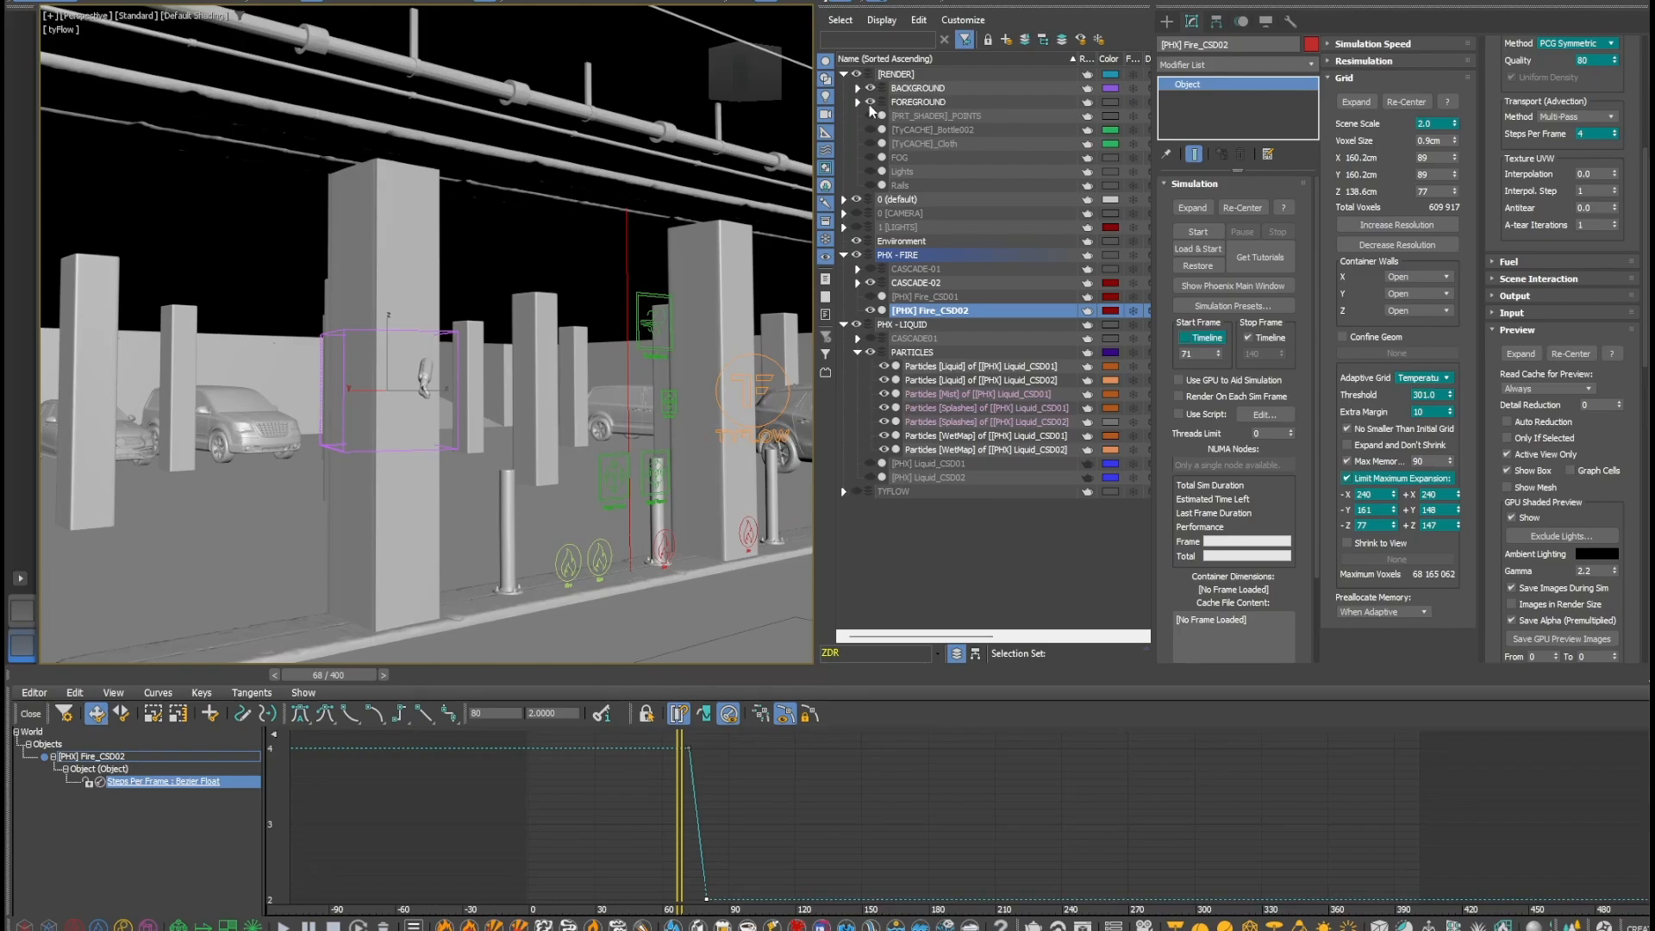
middle_click_drag(724, 540, 594, 533)
middle_click_drag(624, 467, 600, 473, "alt")
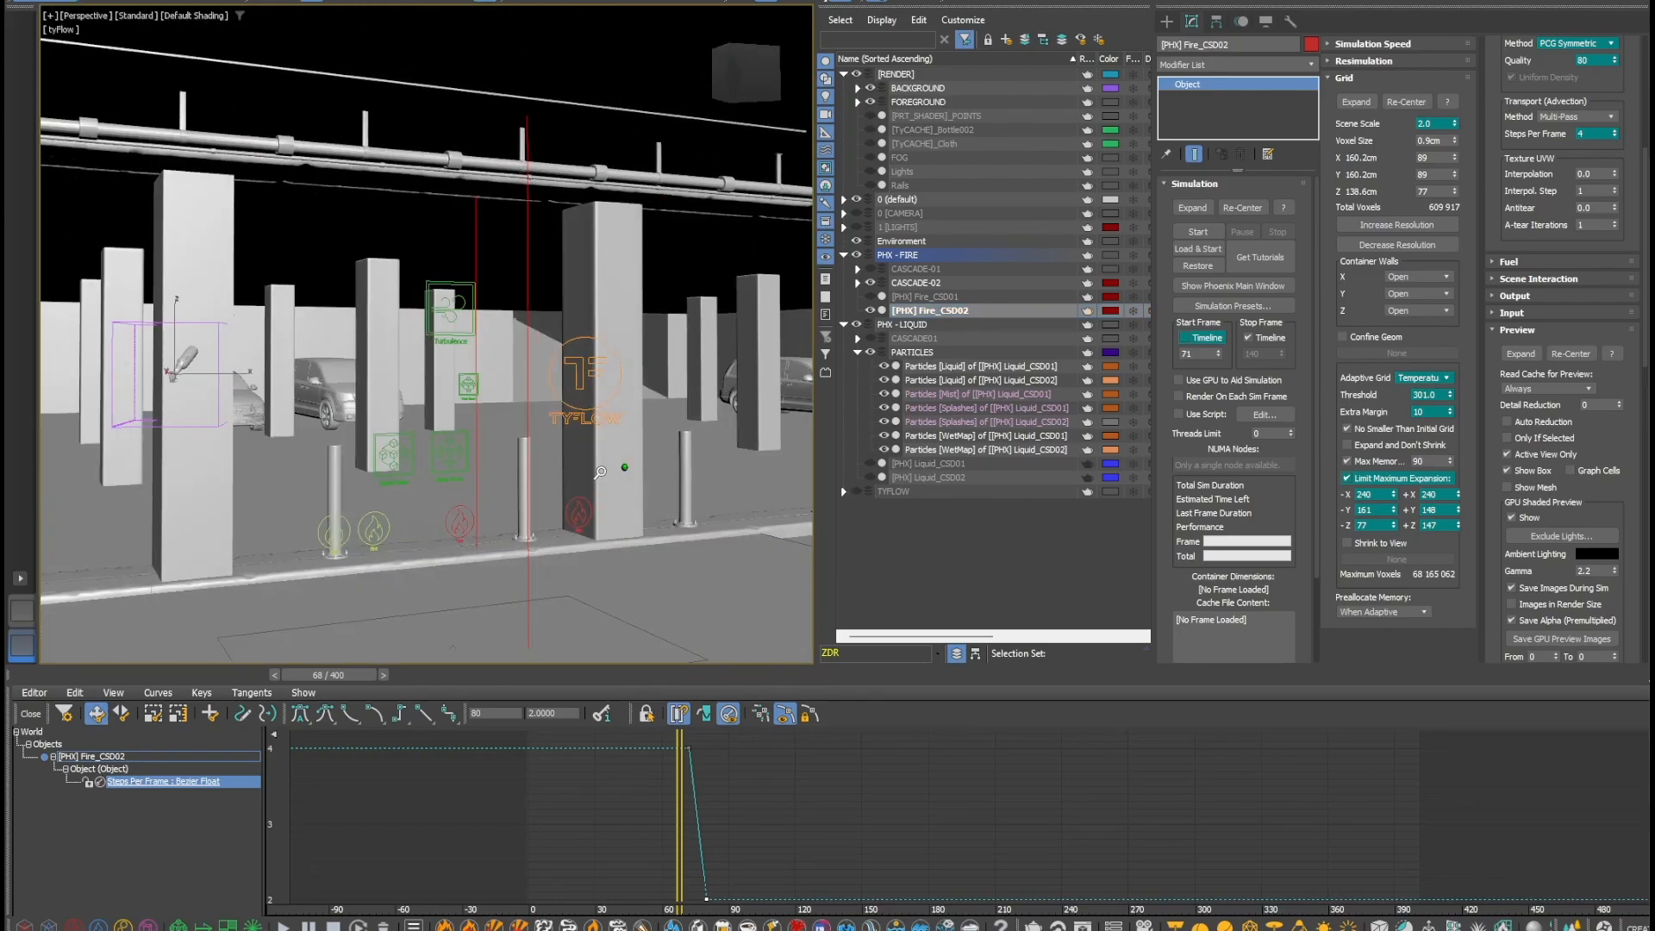
middle_click_drag(351, 543, 402, 536)
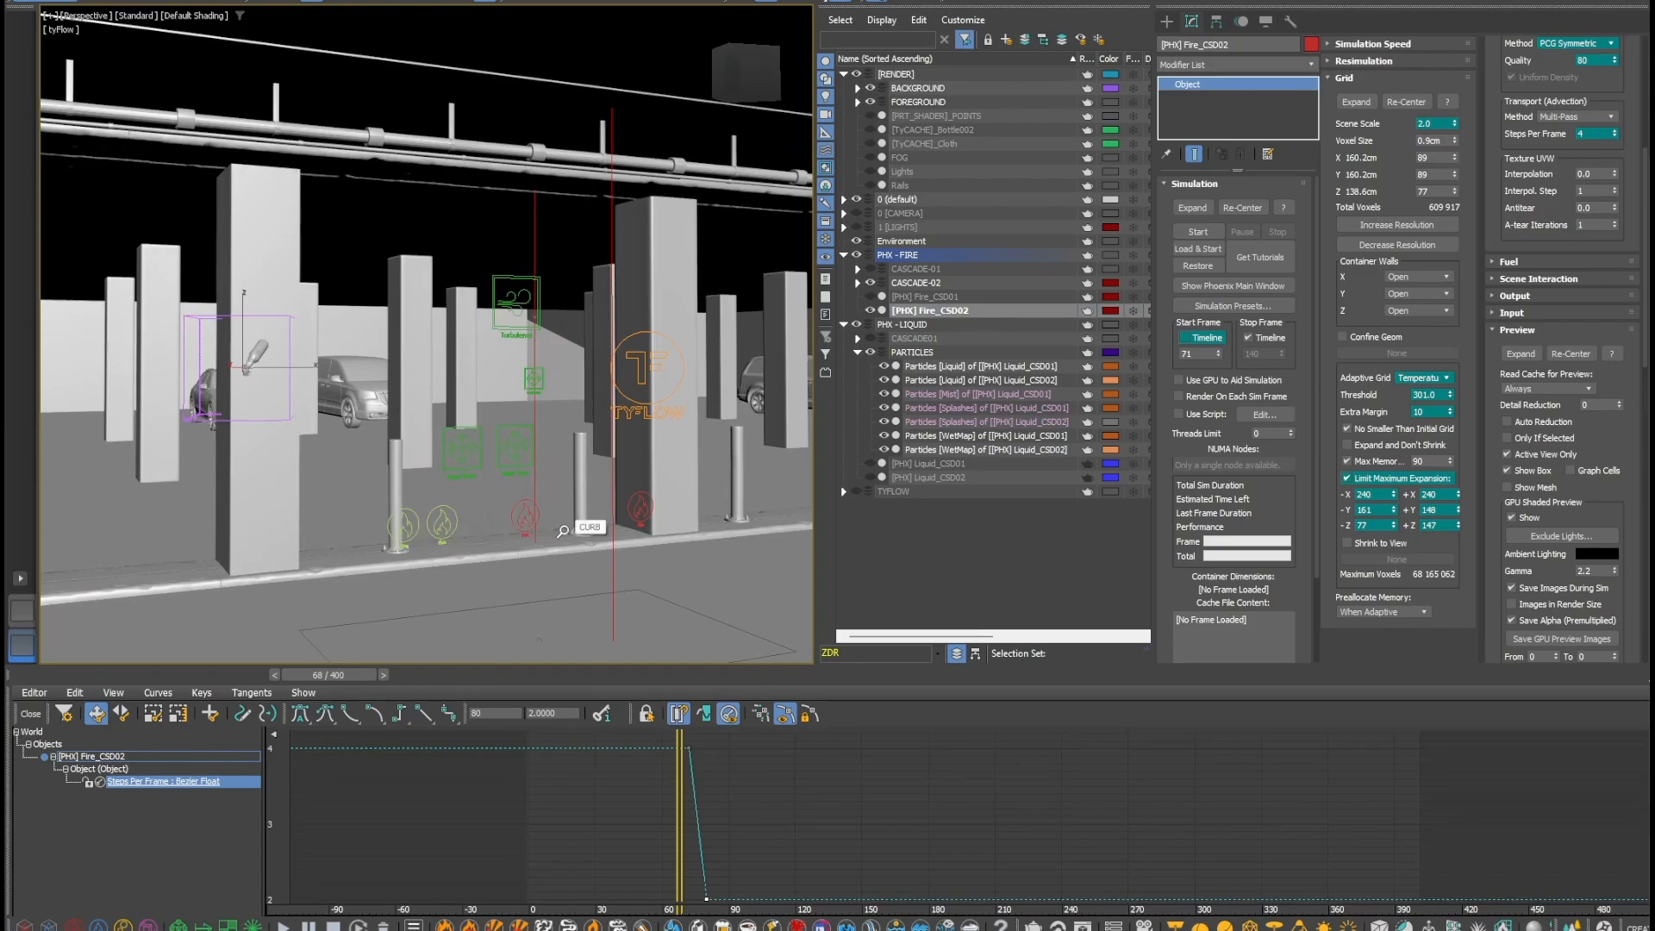
scroll(582, 515, "up", 3)
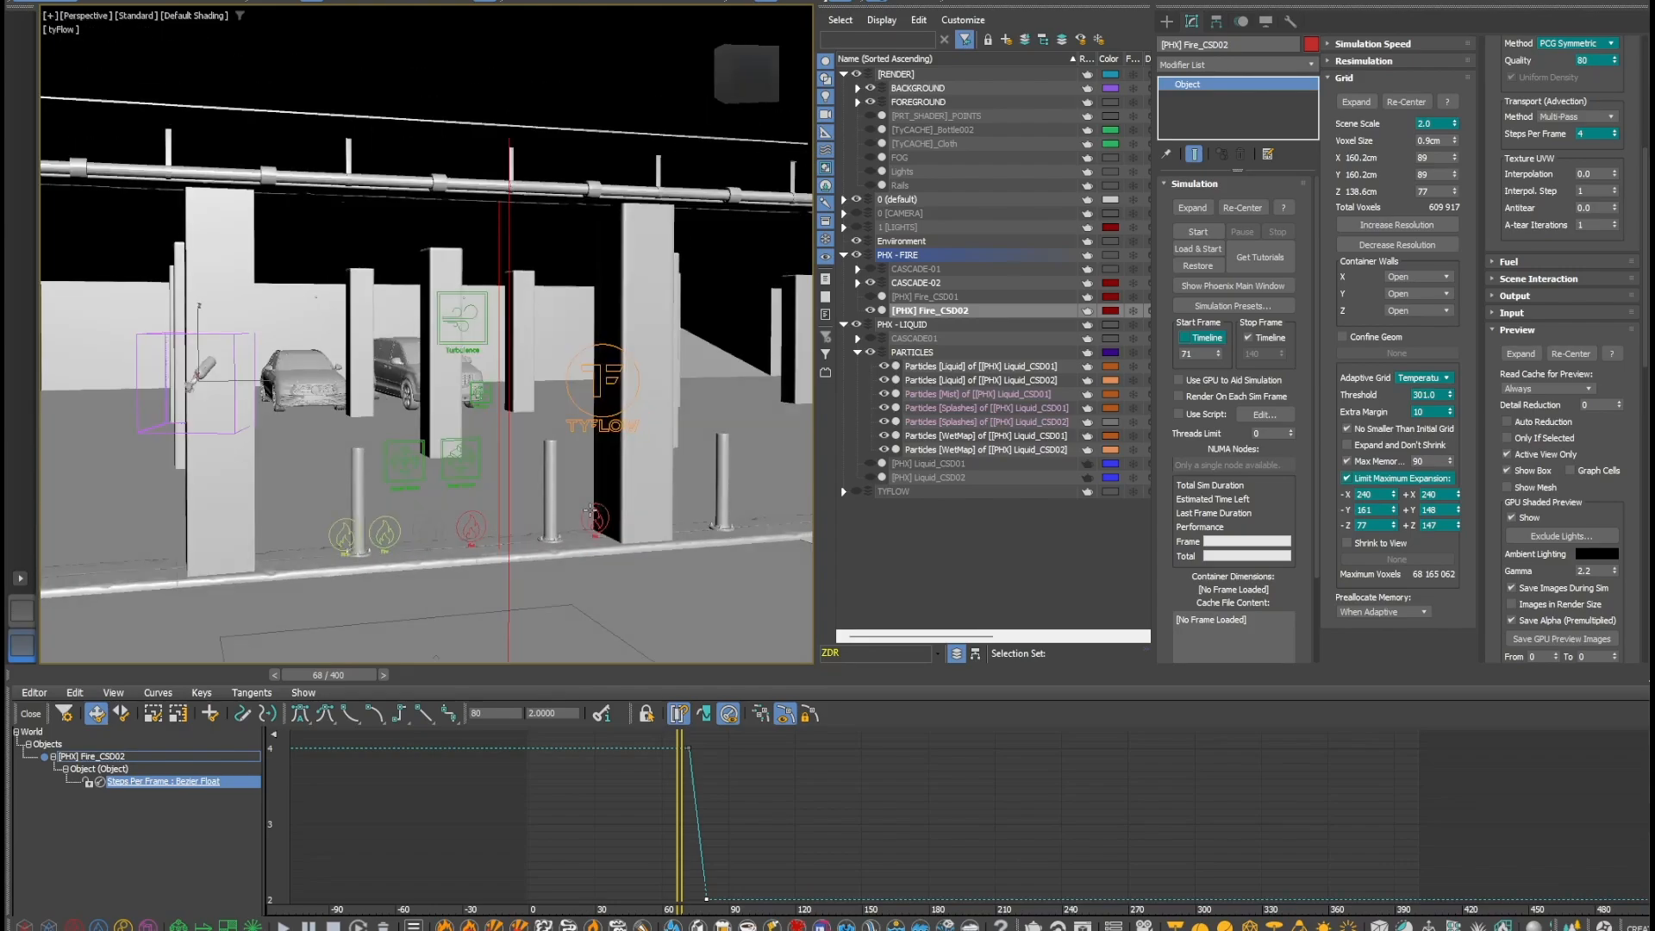
middle_click_drag(392, 572, 449, 562)
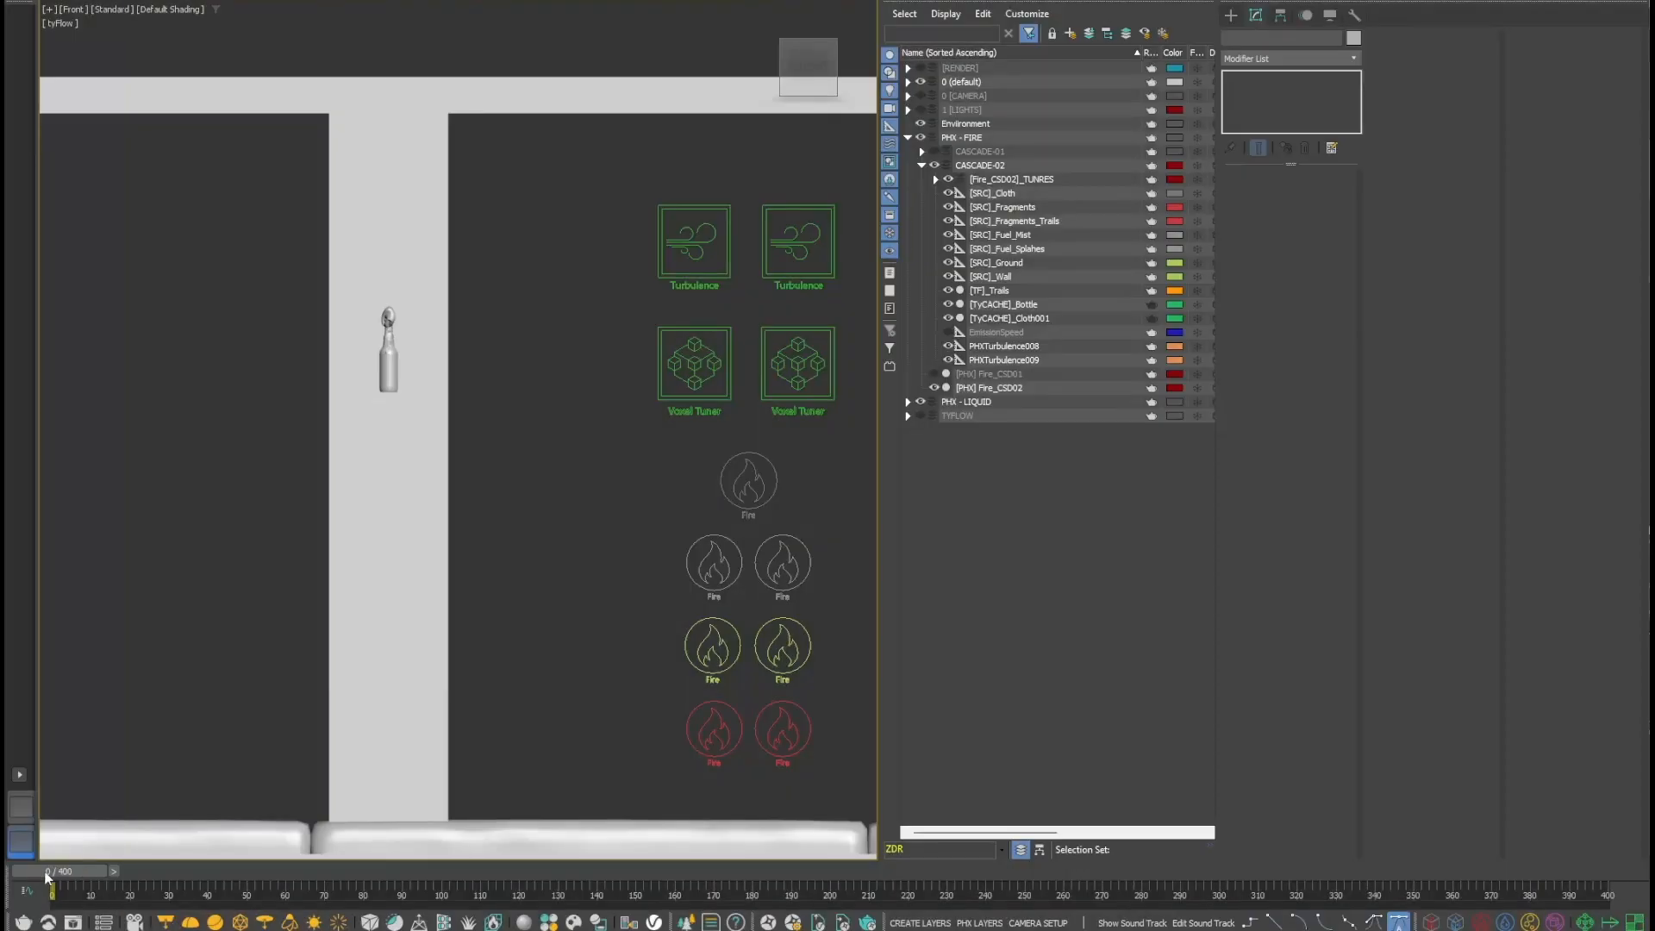
- Go to frame 101 and select the fire sources, the voxel tuners and the turbulence helpers in turn
left_click_drag(49, 877, 452, 867)
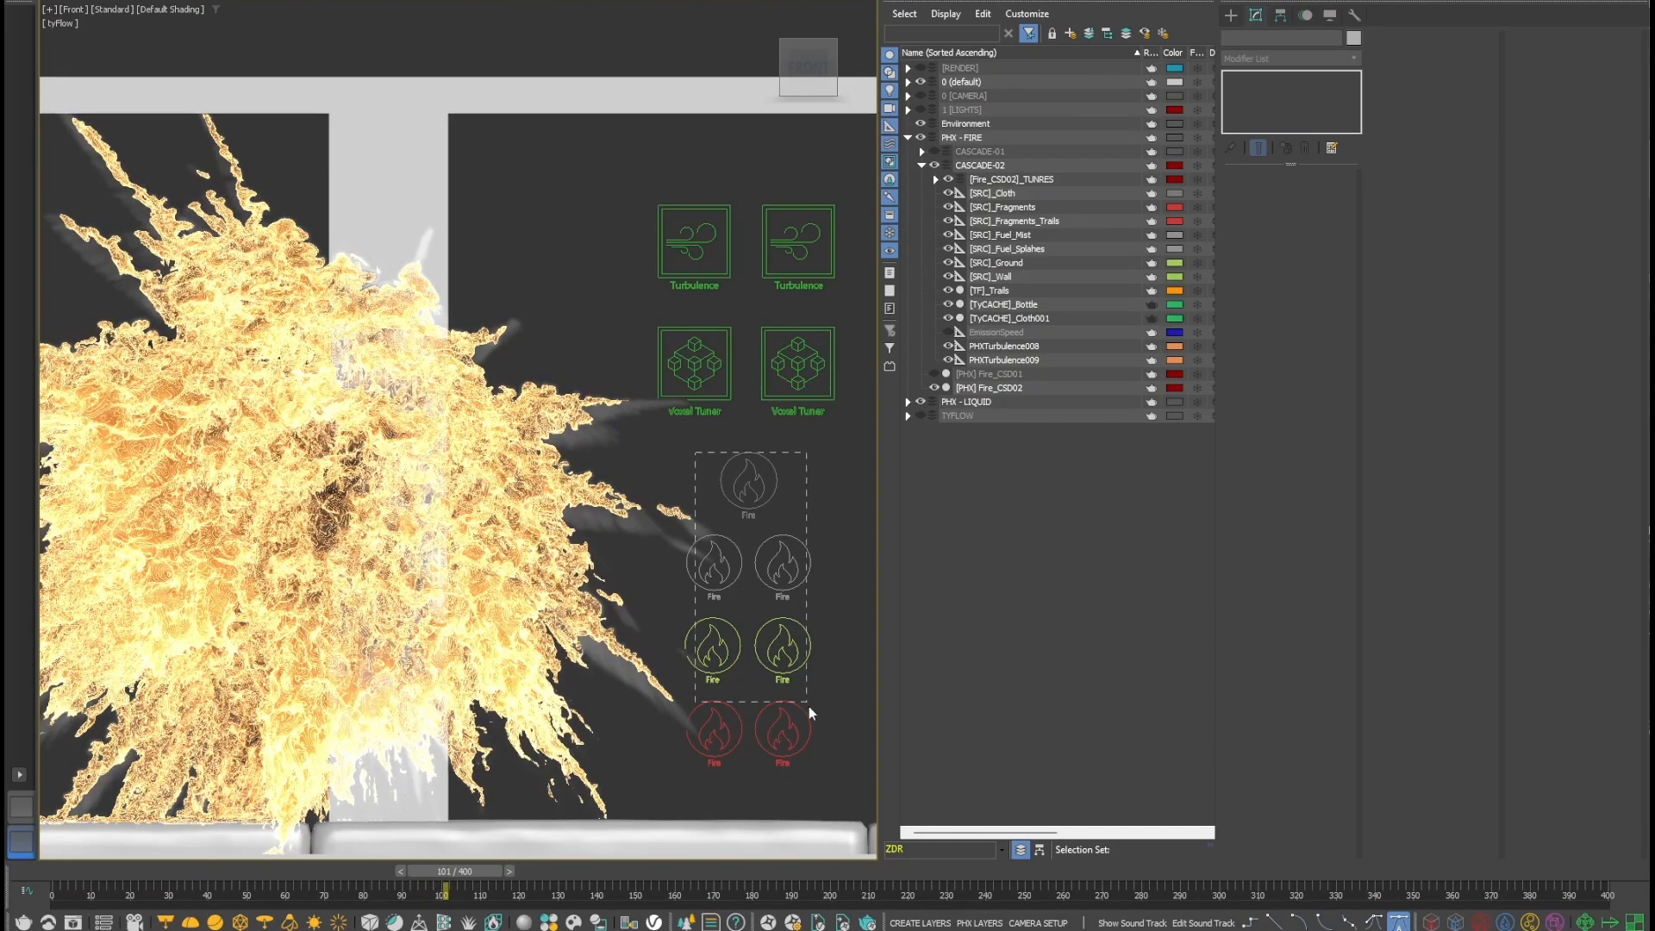
left_click_drag(808, 706, 814, 747)
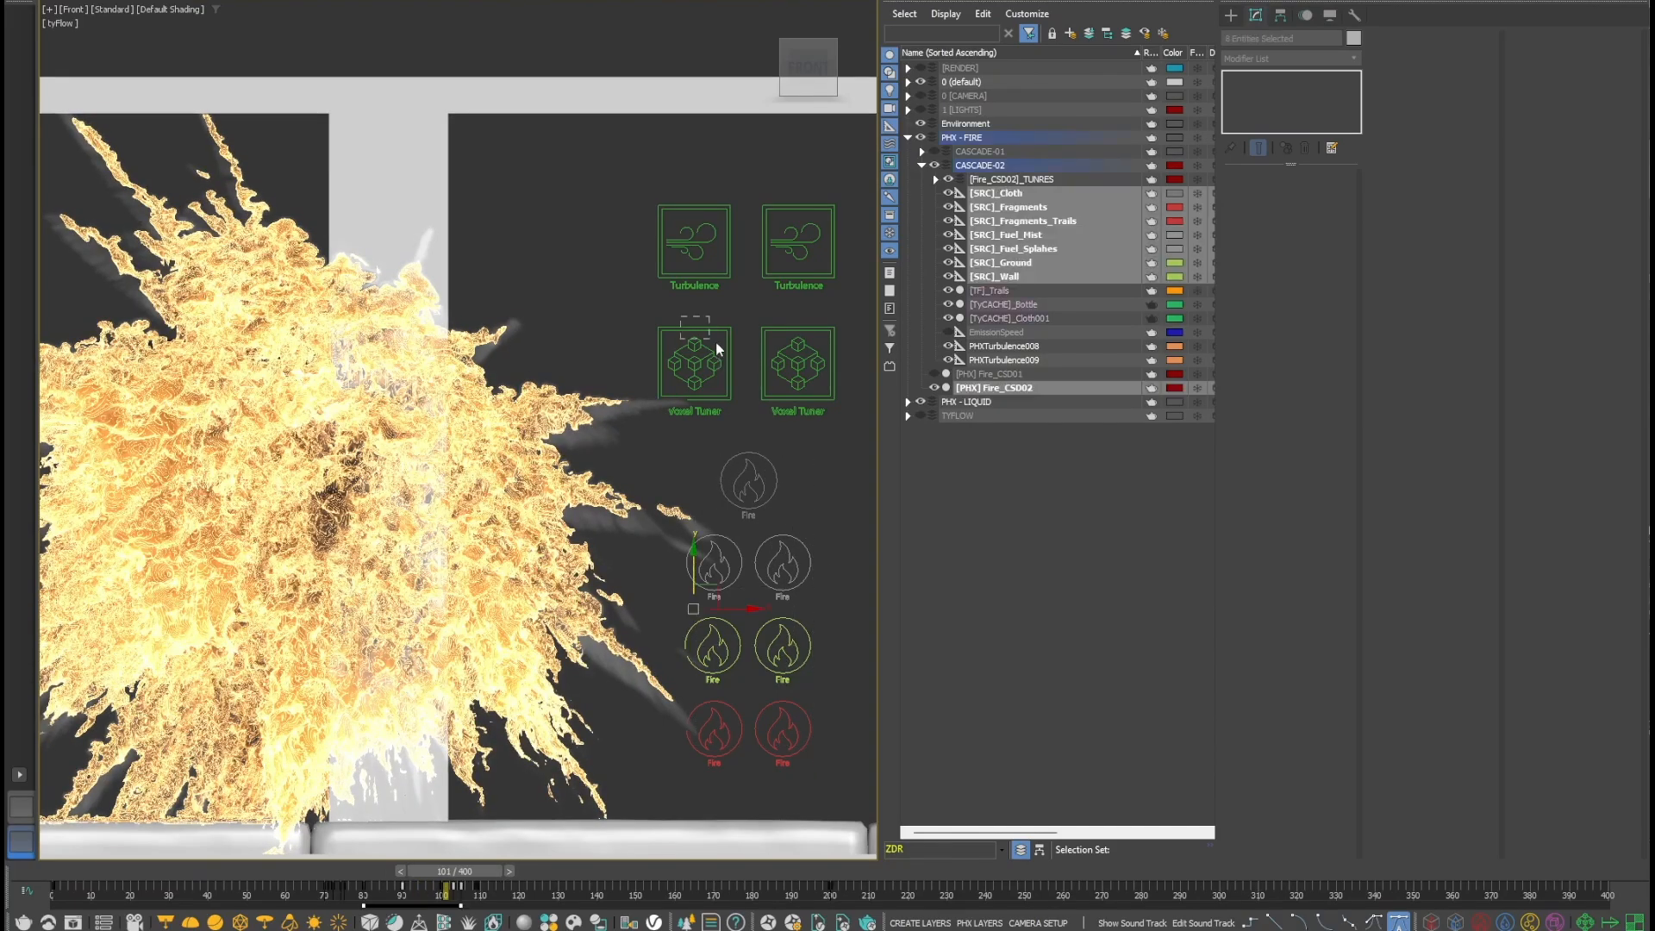
left_click_drag(813, 381, 813, 381)
left_click_drag(687, 164, 824, 298)
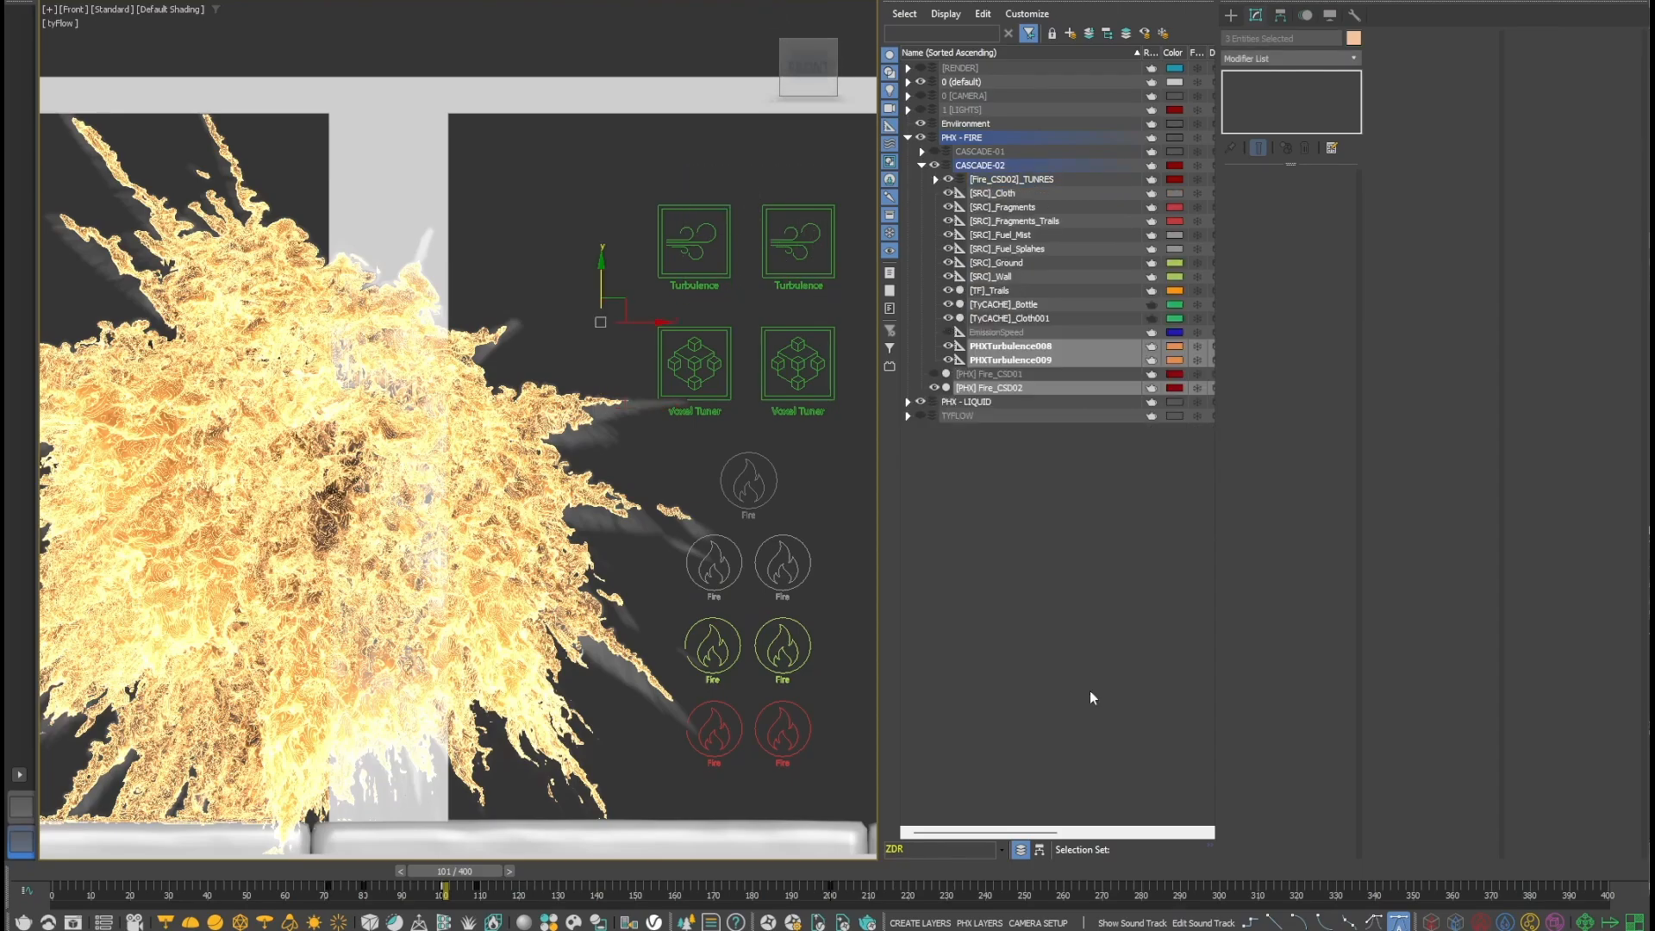
- Change the version folder in the simulation cache save path of [PHX] Fire_CSD02 to end in "3_tutorial"
left_click(1012, 391)
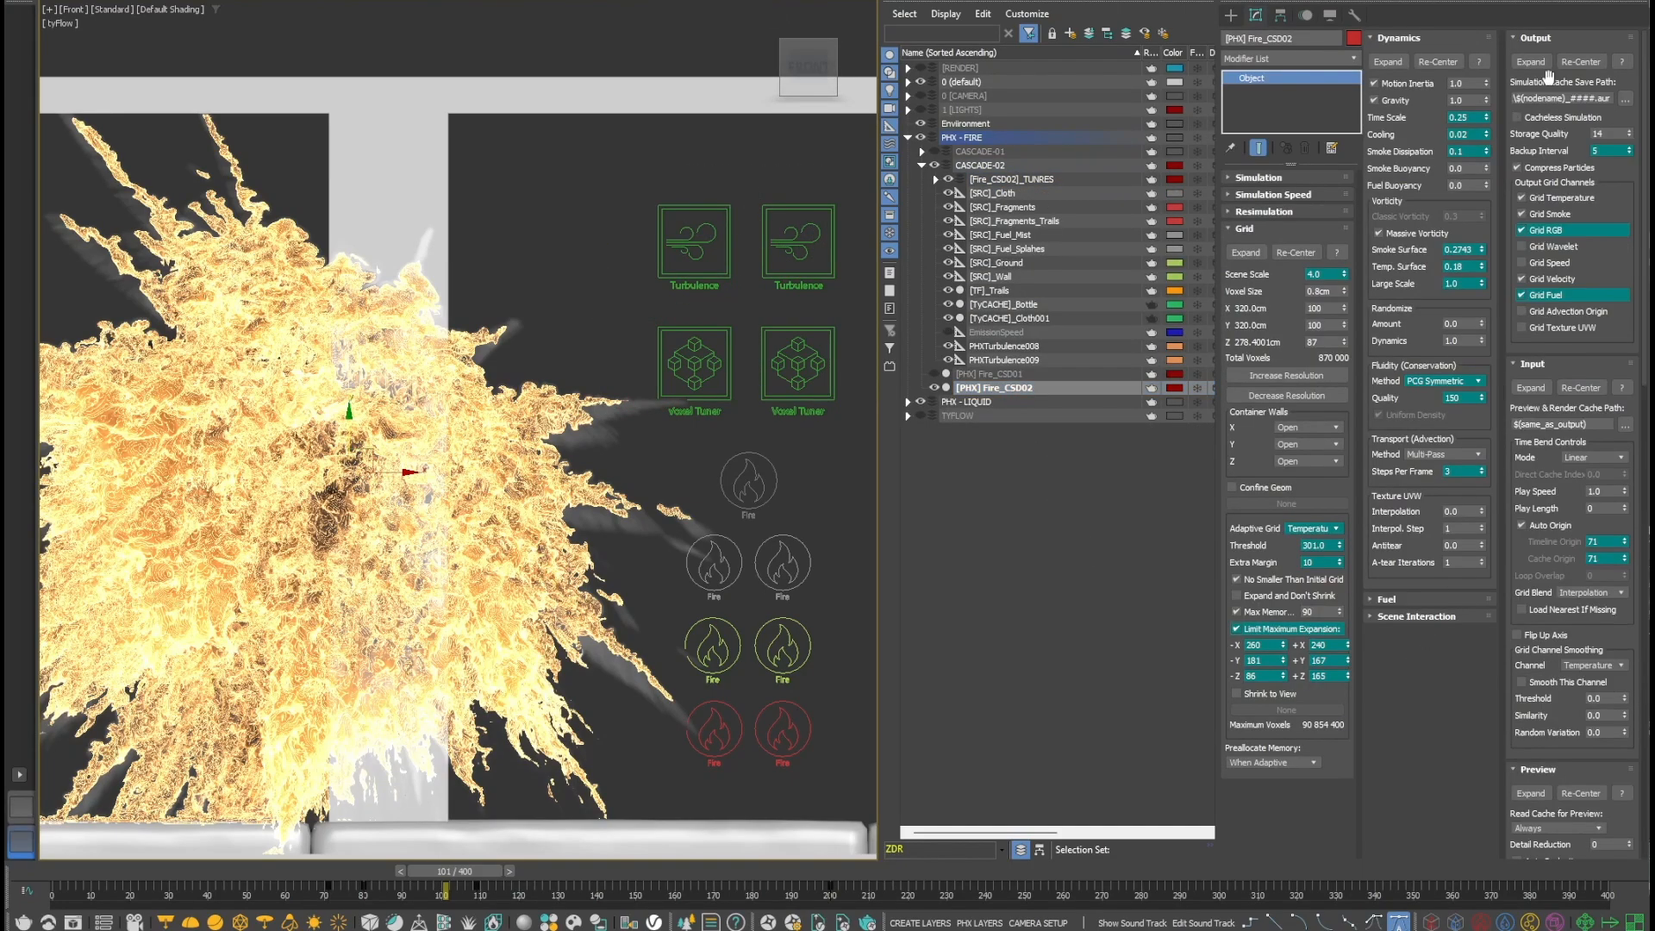
left_click(1394, 634)
type("3_")
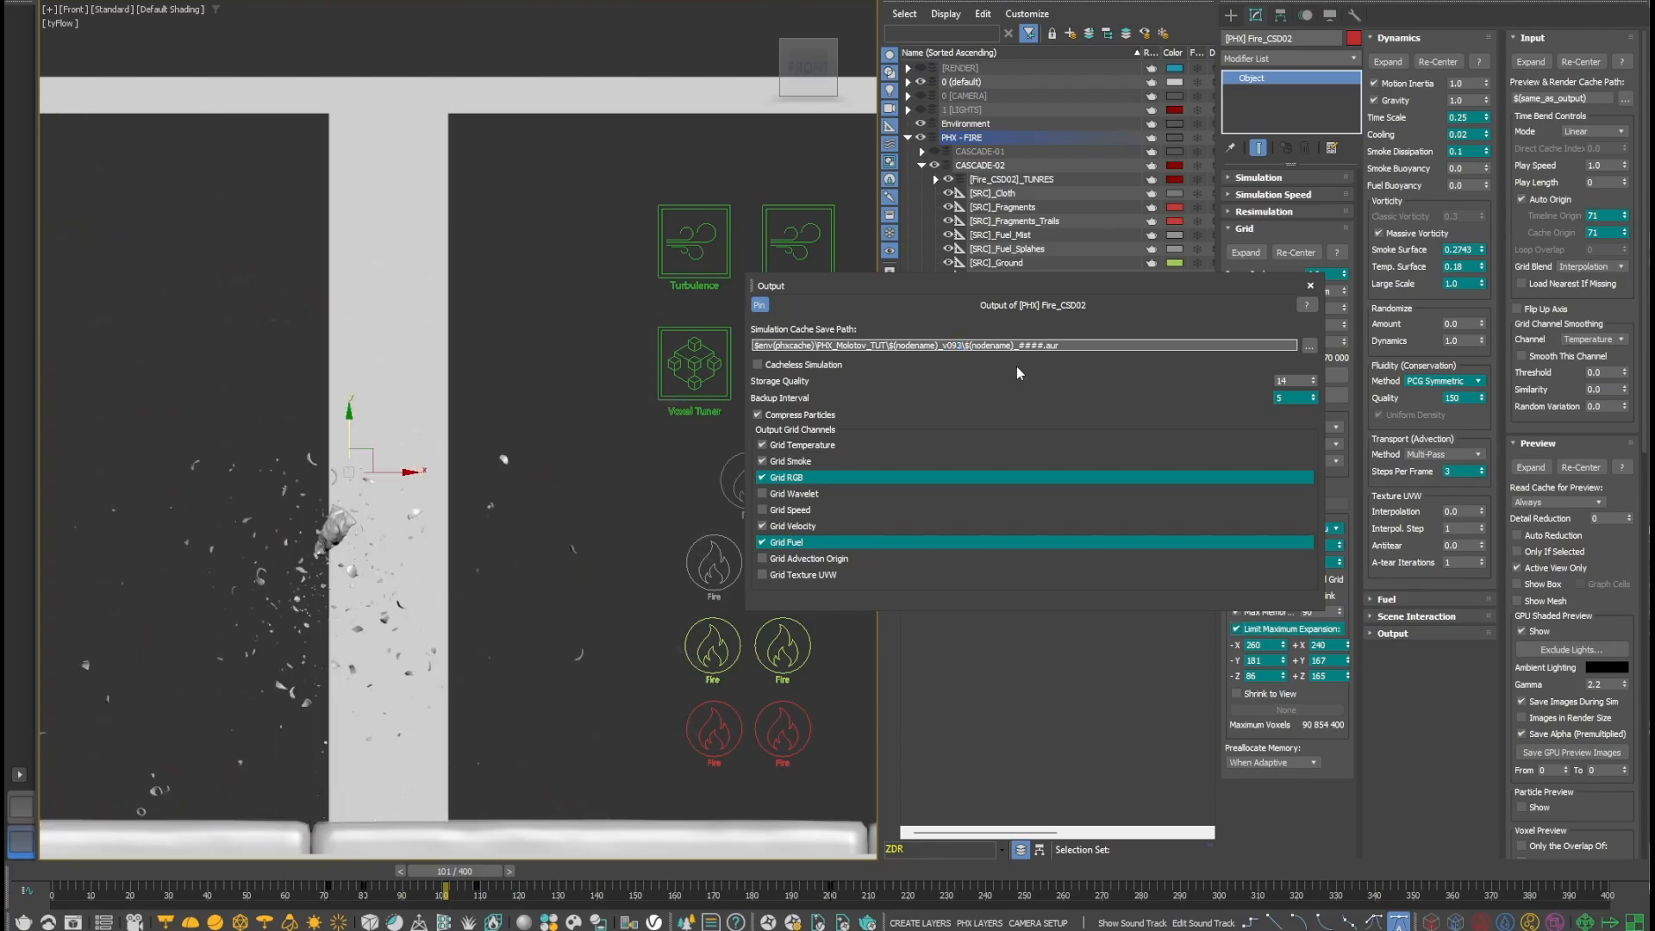
type("tutorial")
left_click(1311, 285)
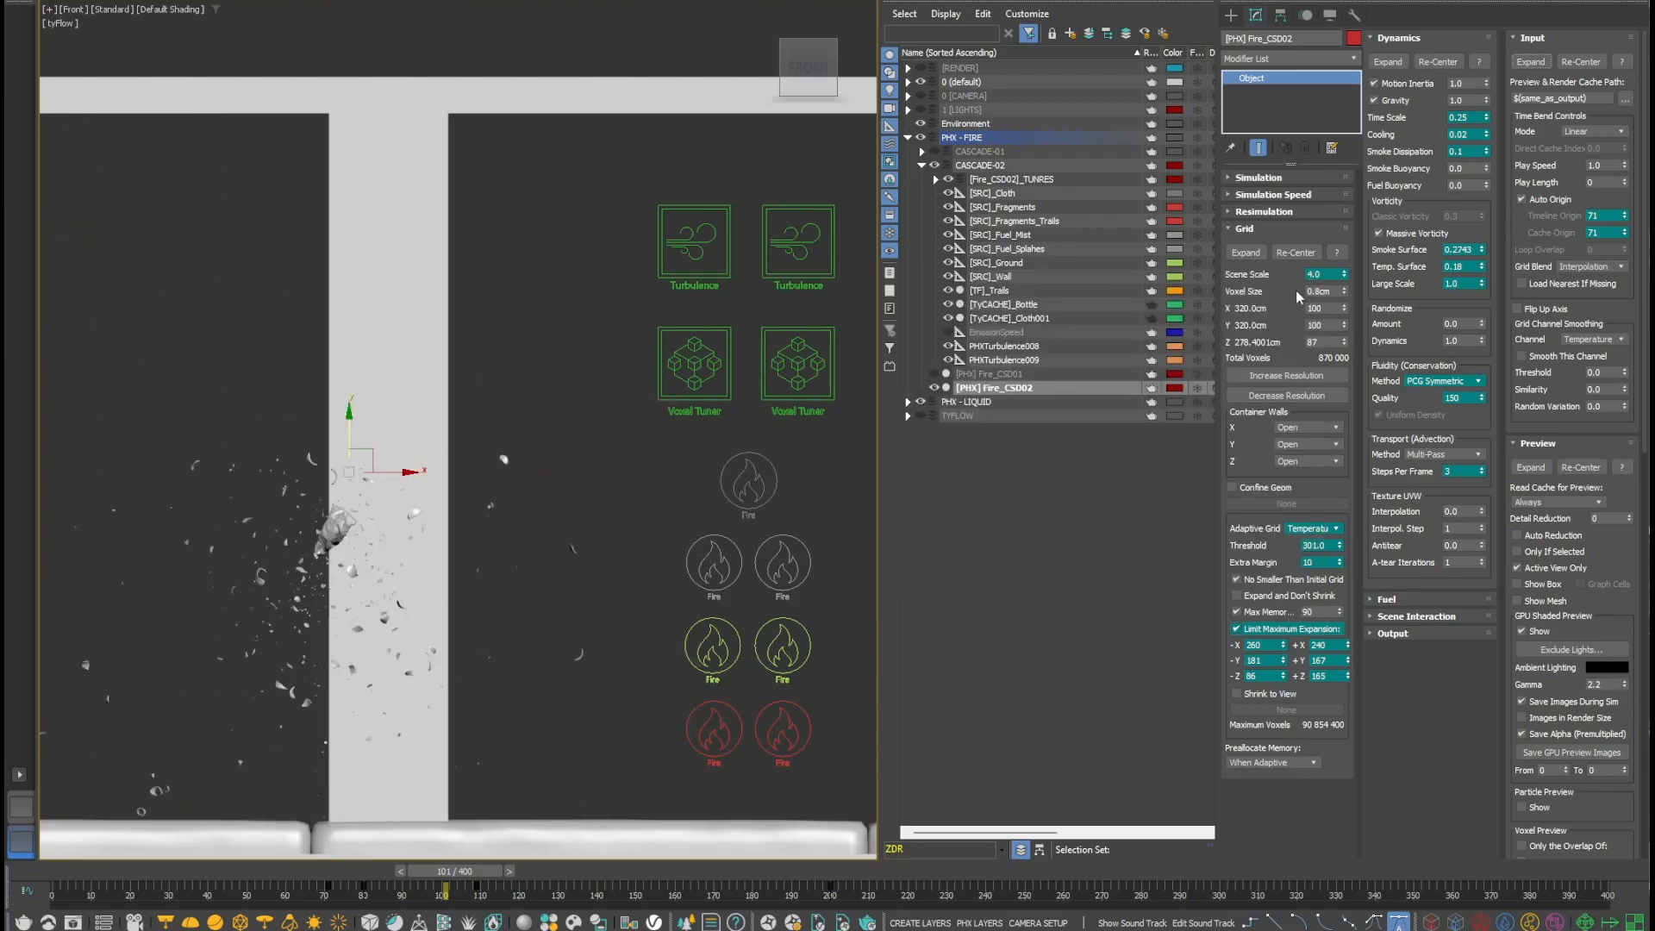
- Hide the CASCADE-02 sources and caches except [SRC]_Cloth and [TyCACHE]_Cloth001, and select [SRC]_Cloth
left_click_drag(947, 318, 947, 205)
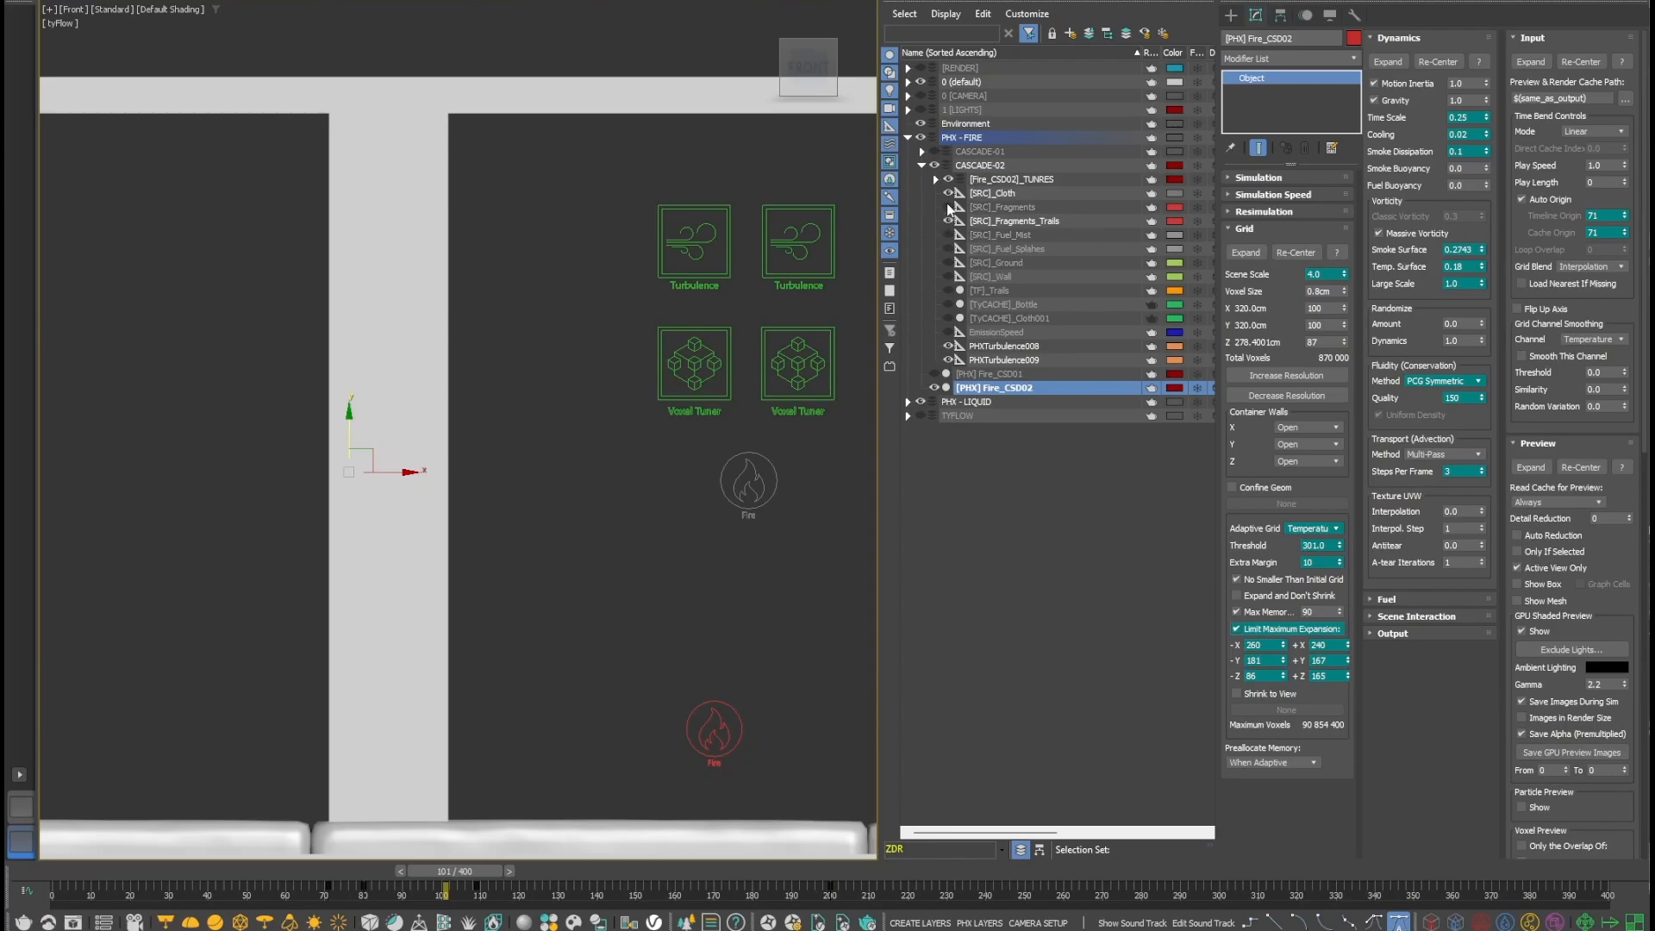
left_click(991, 318)
left_click(948, 318)
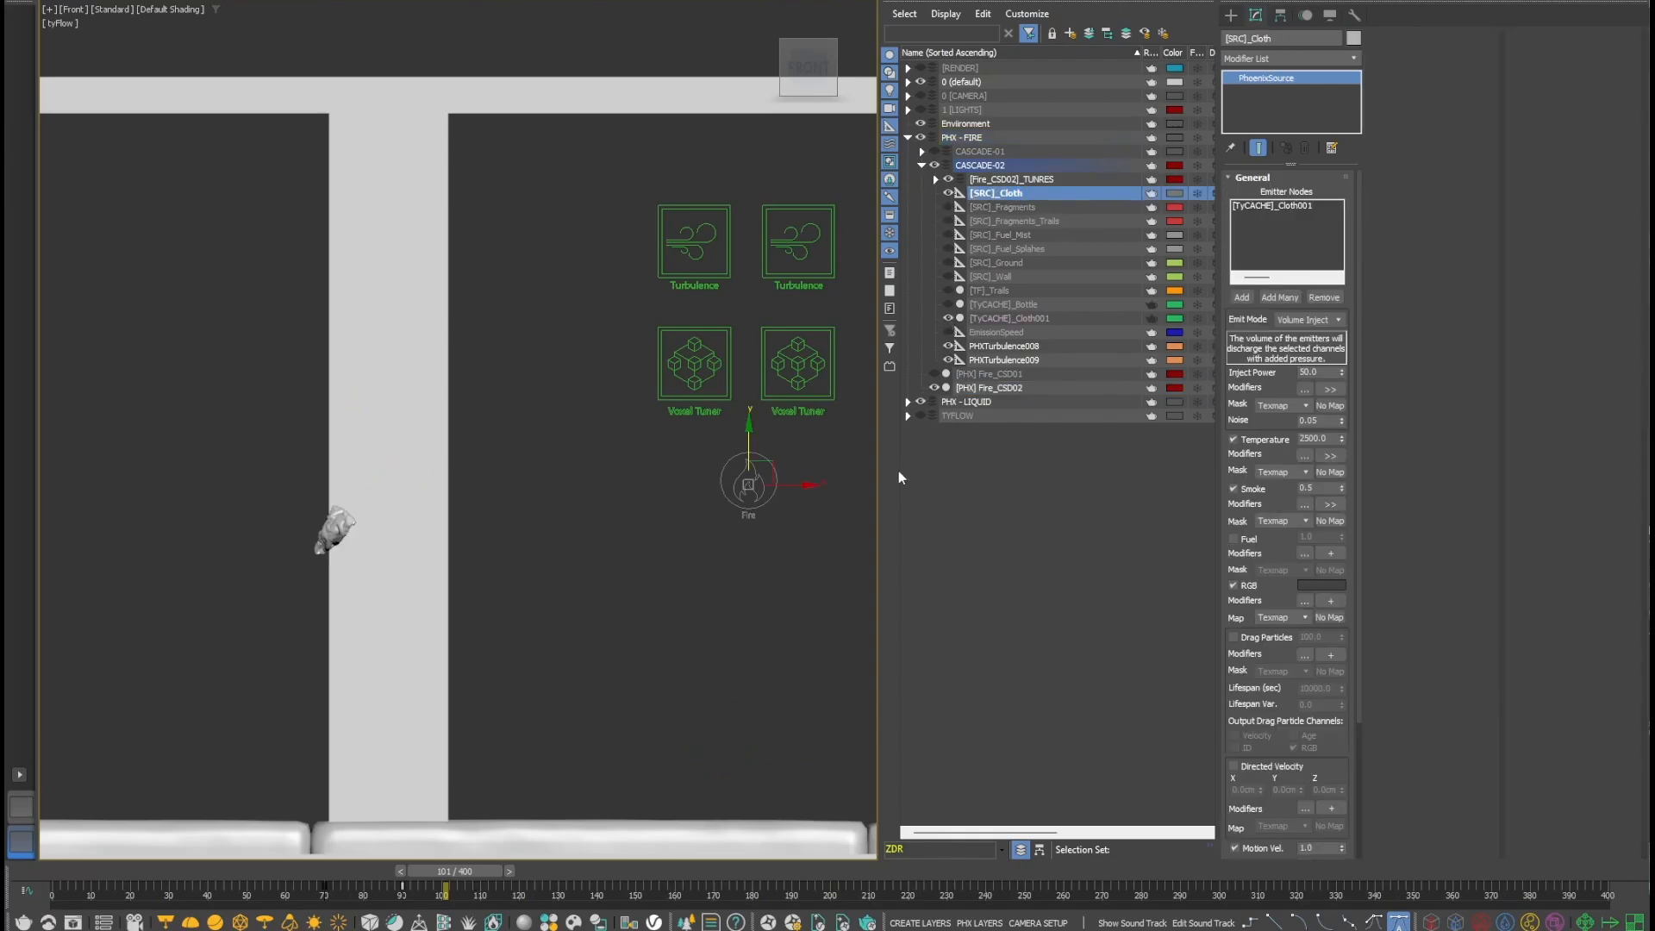
left_click(1007, 194)
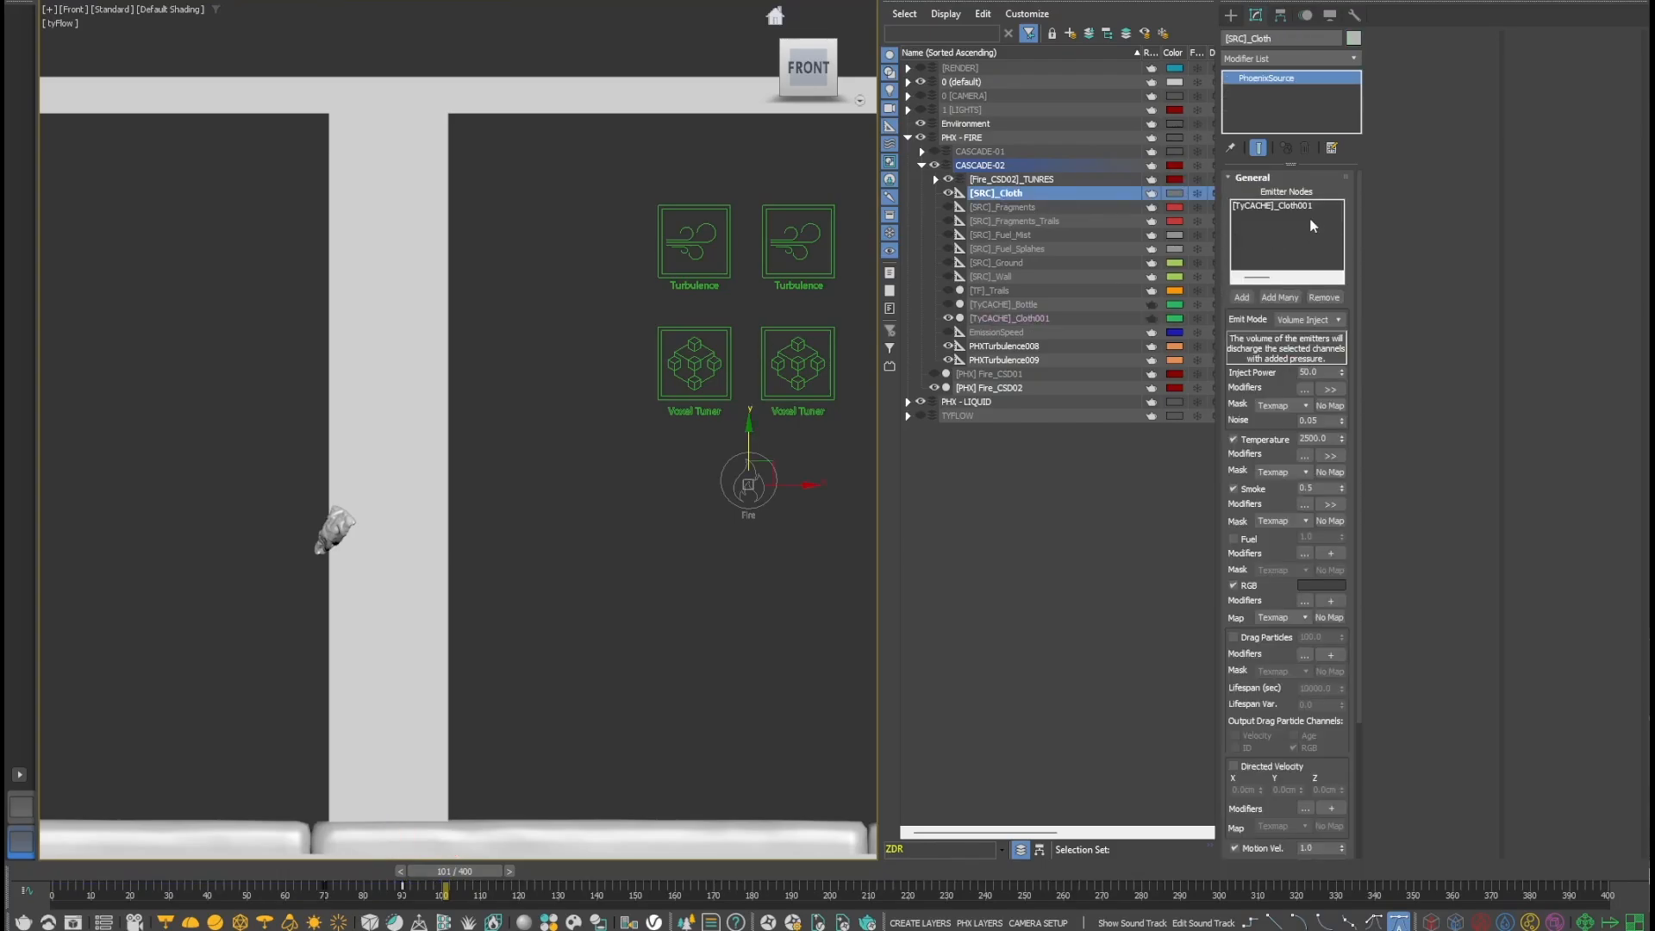
- Compare the [TyCACHE]_Cloth001 mesh up close with its Push modifier switched off and back on
left_click(1039, 318)
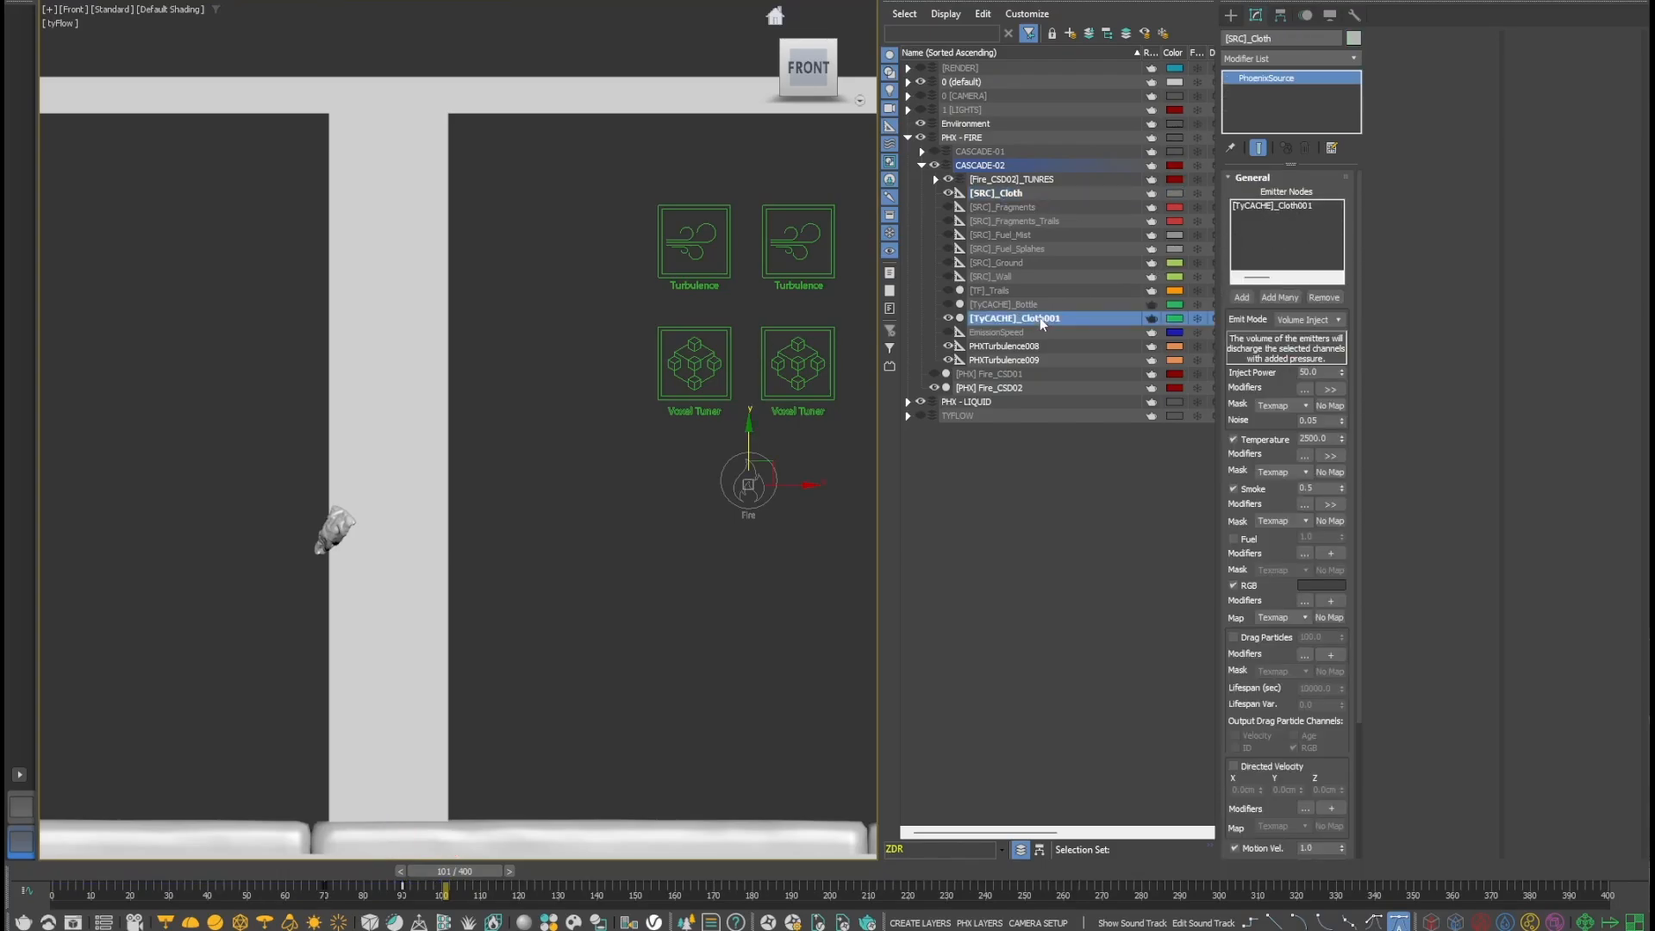
key("z")
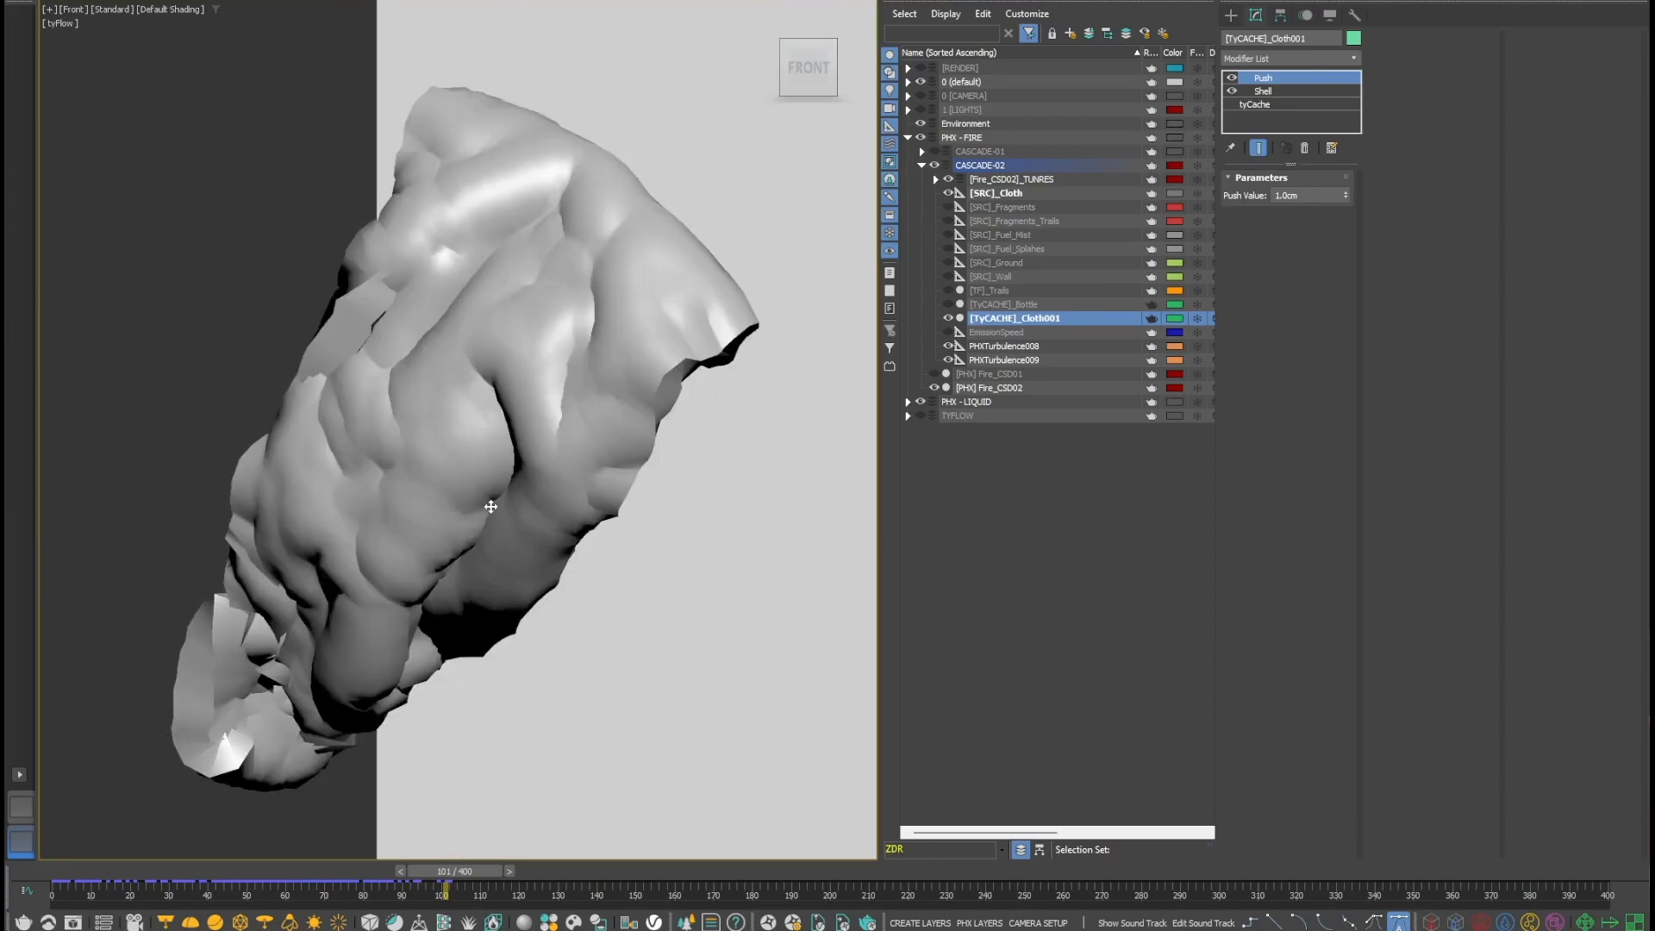
left_click(1280, 92)
left_click(1259, 79)
left_click(1231, 77)
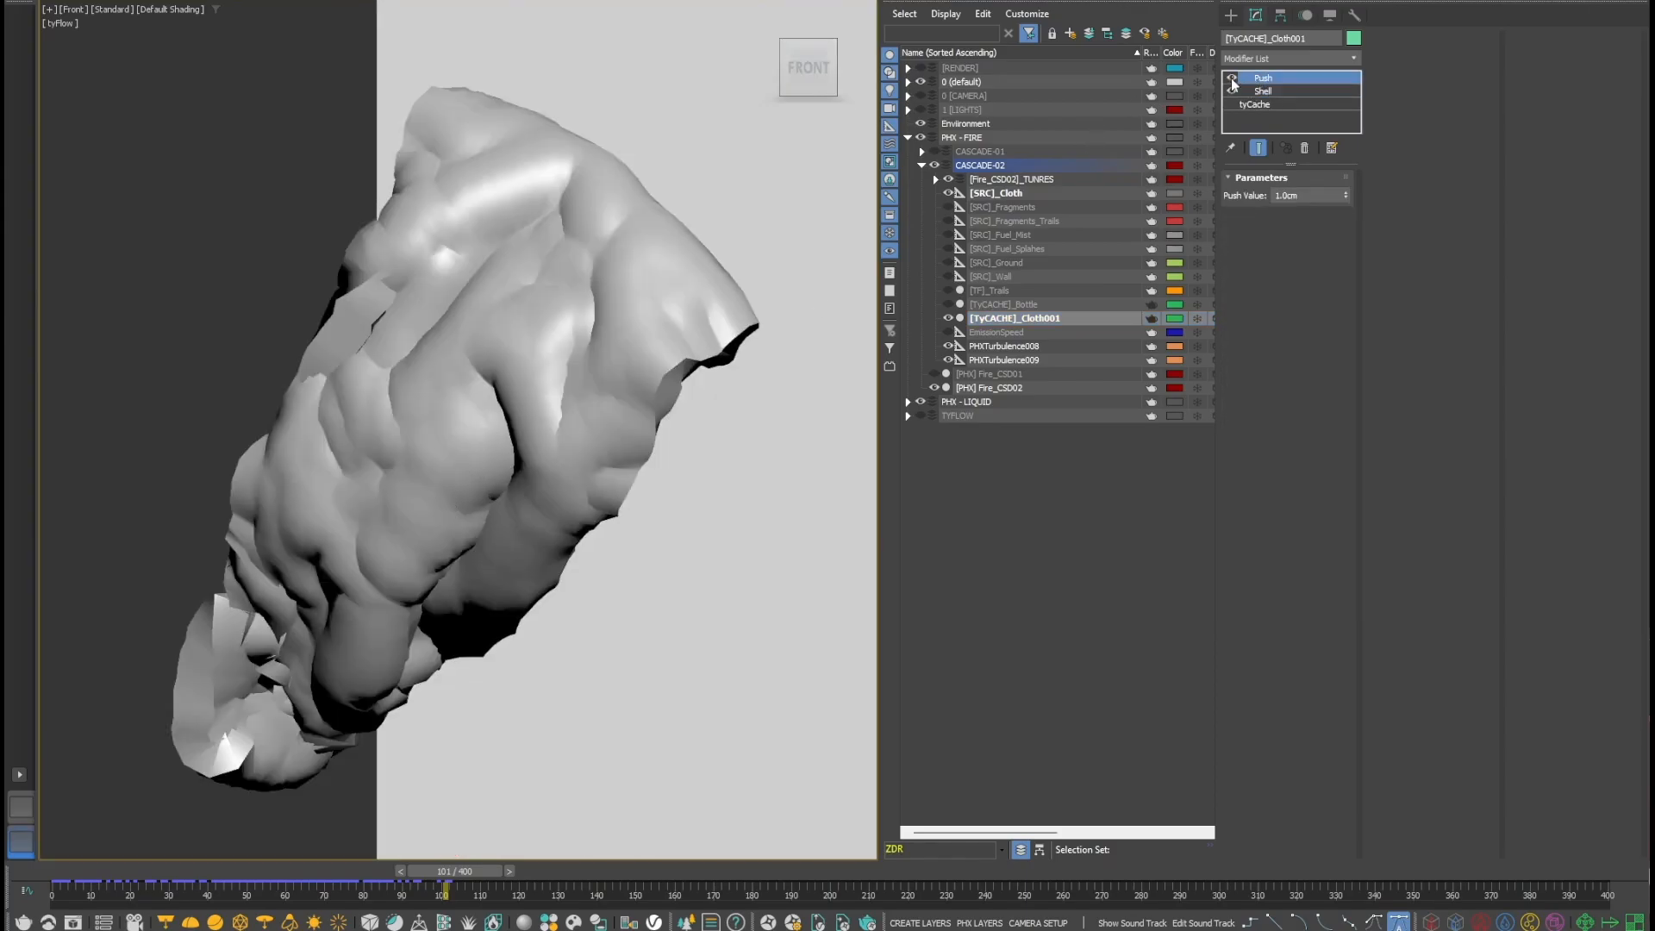
middle_click_drag(508, 371, 601, 354, "alt")
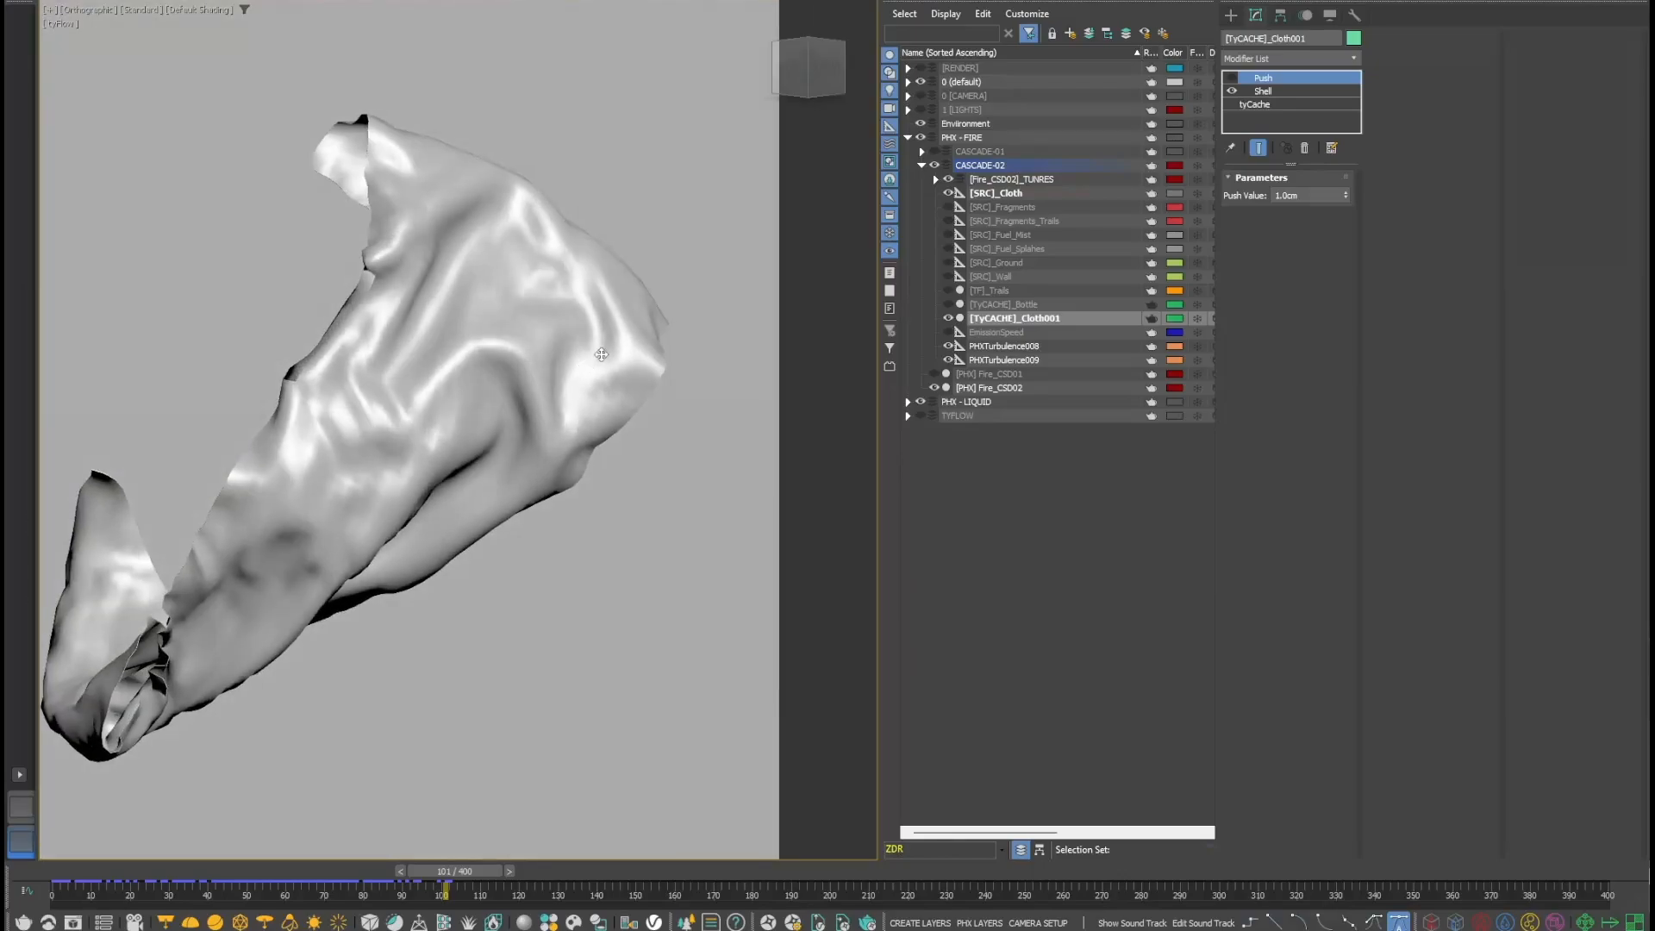
left_click(1231, 77)
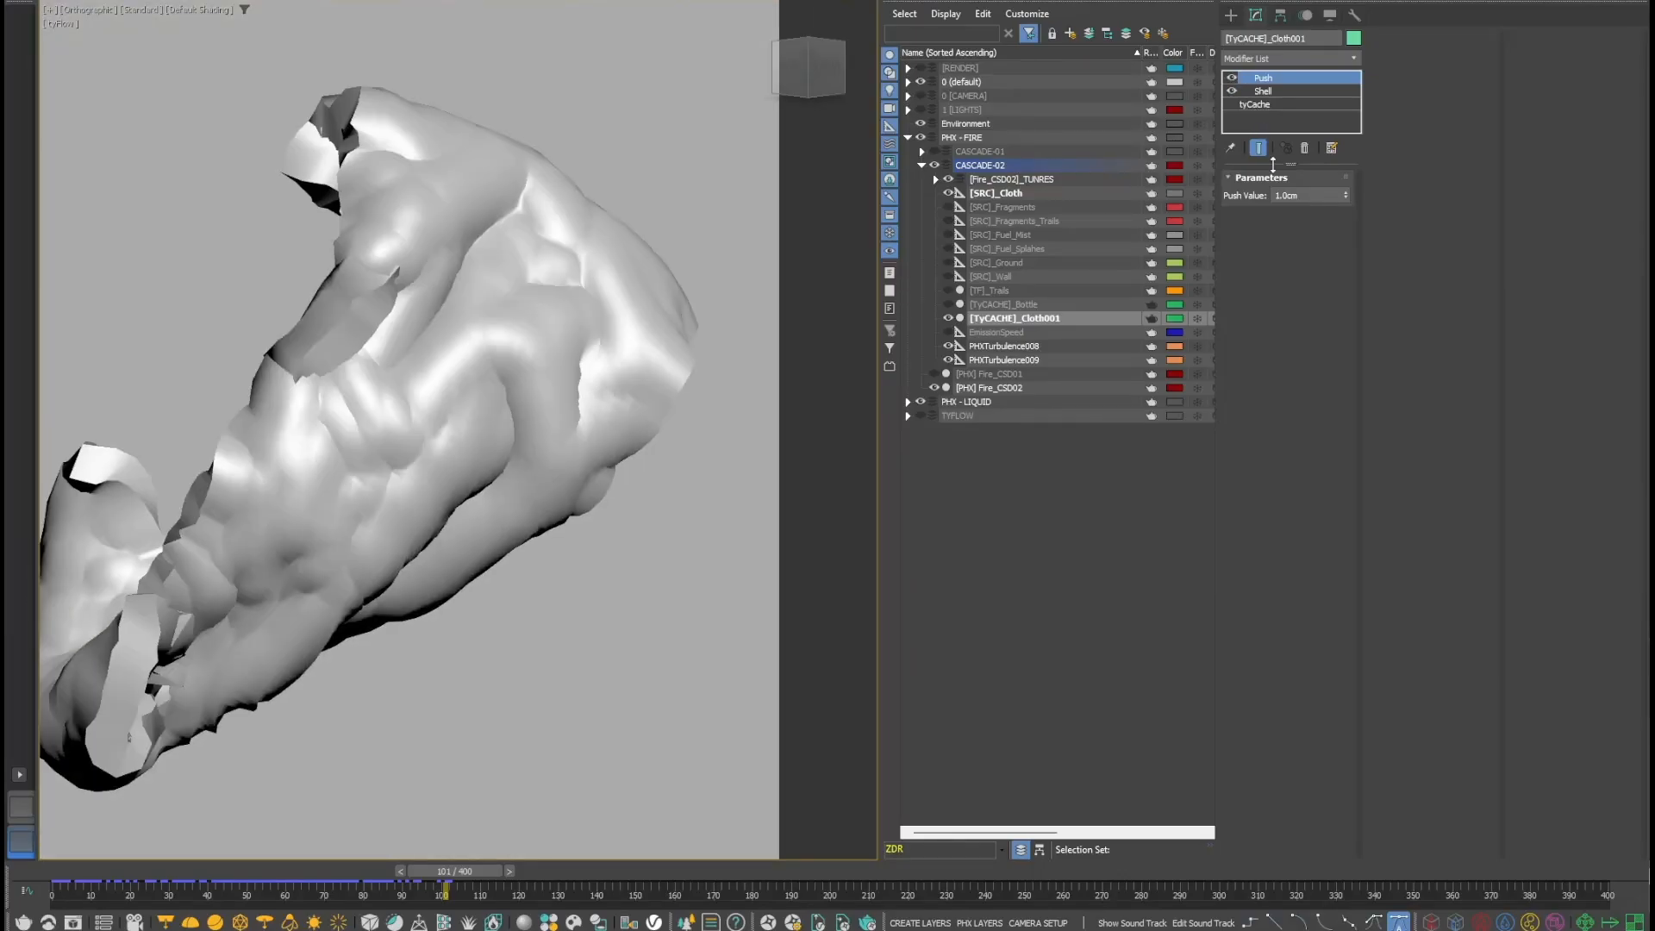
- Select the [SRC]_Cloth source and show edged faces on the cloth mesh in the viewport
left_click(1011, 194)
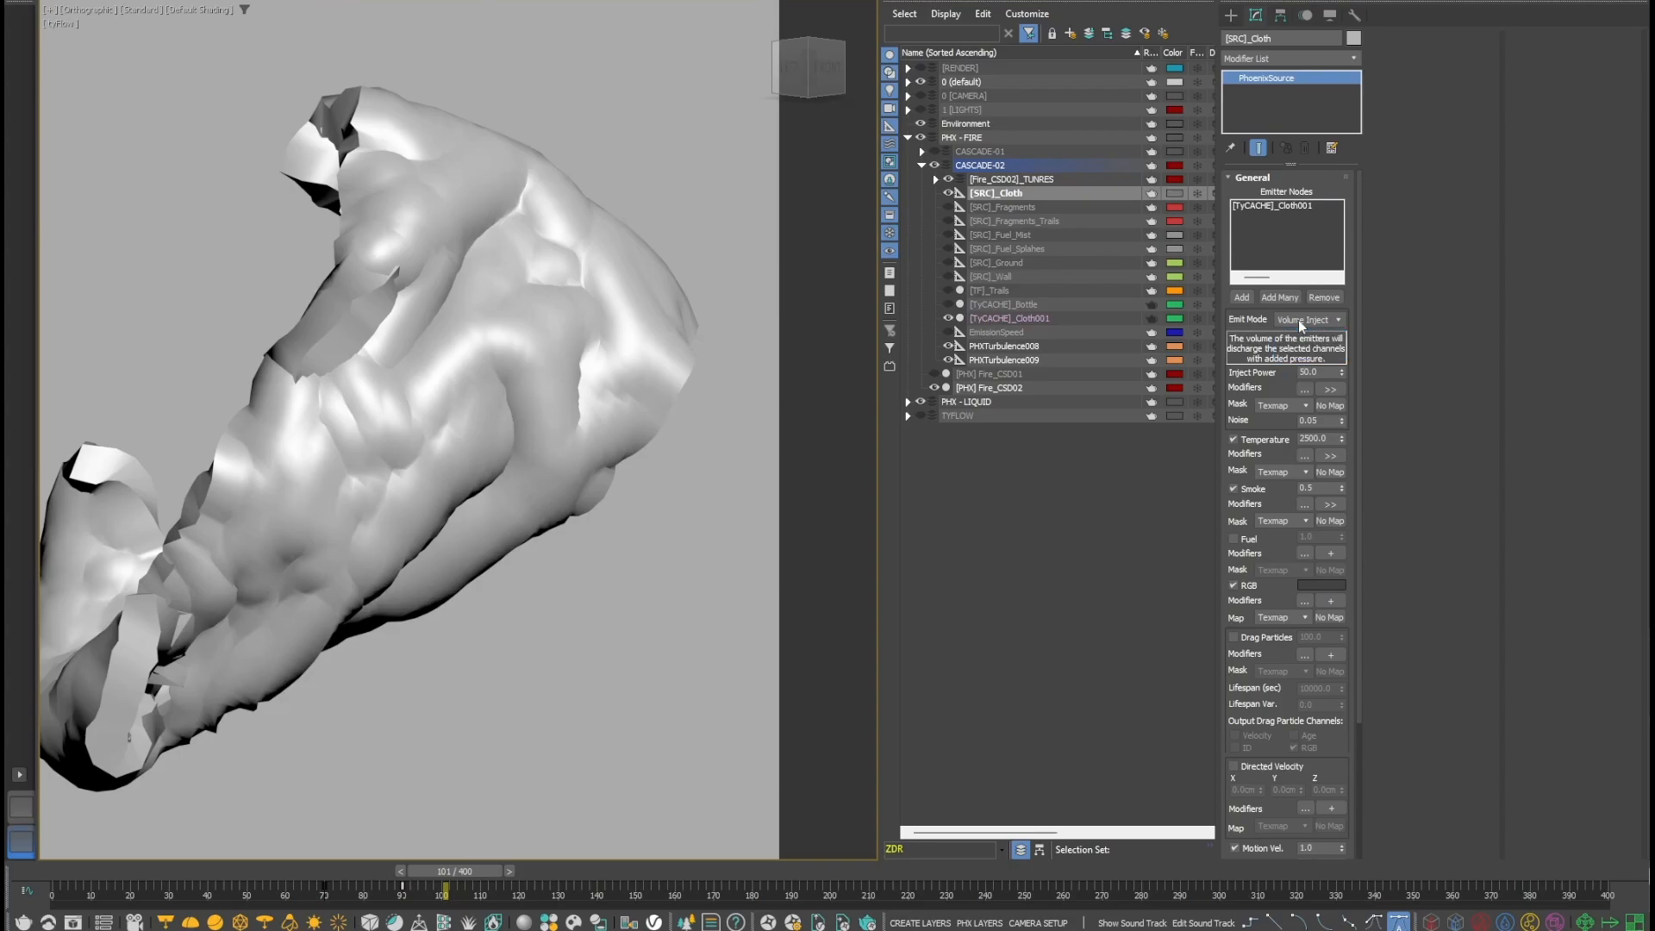
scroll(454, 397, "down", 6)
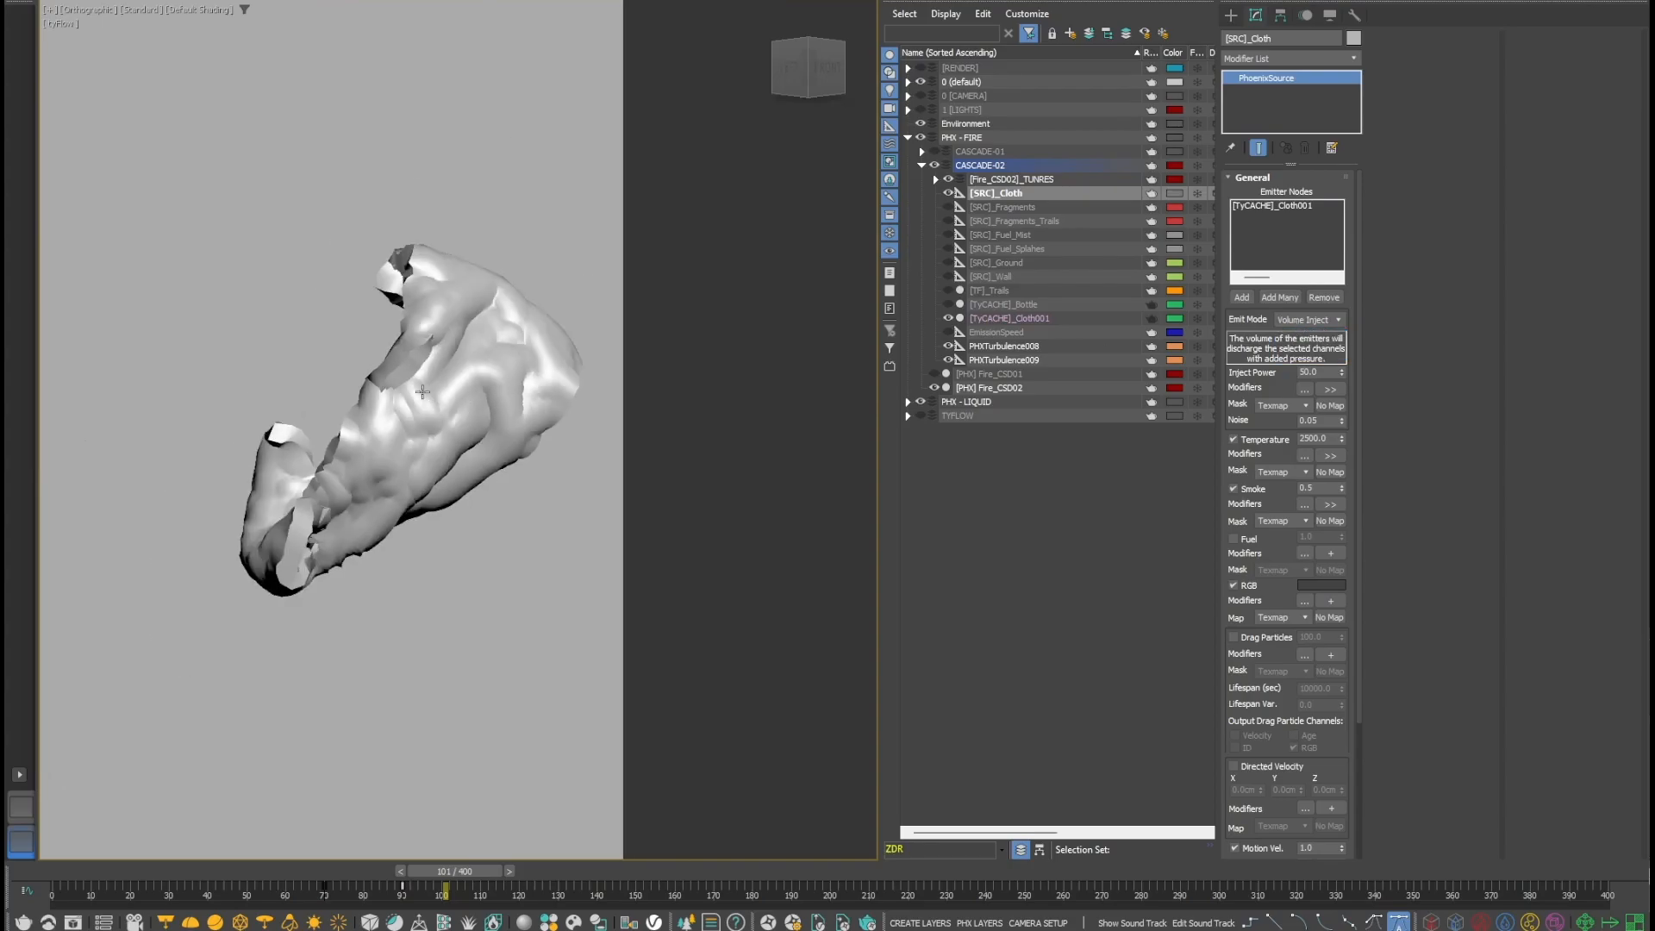
key("F4")
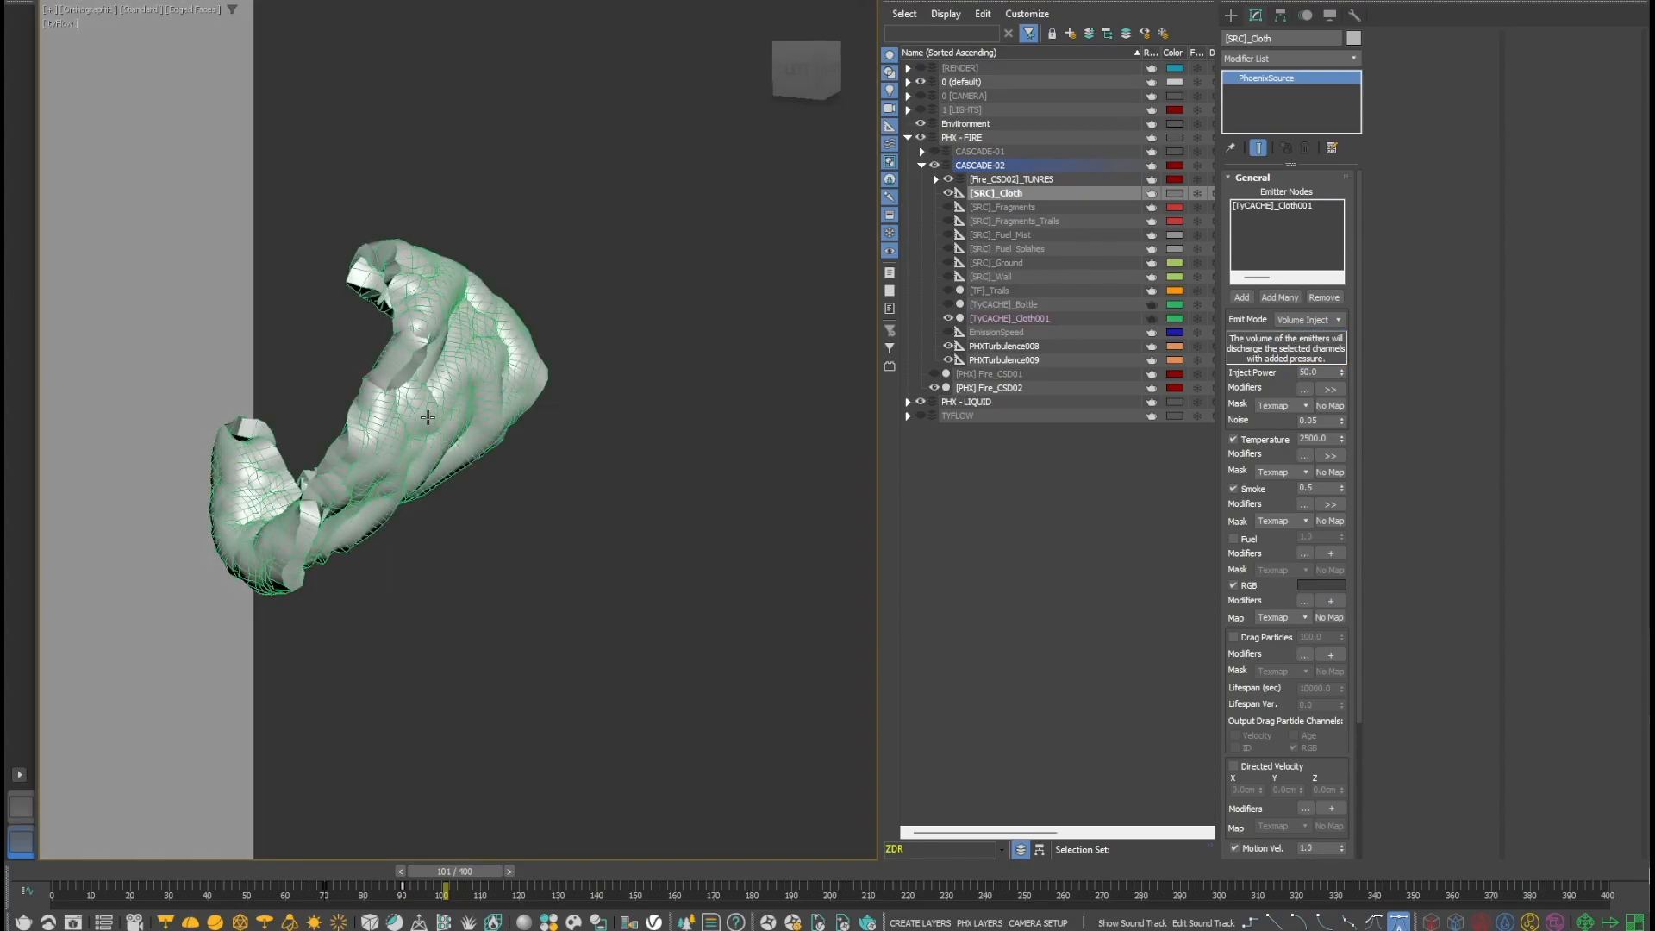
- Check the Push value of [TyCACHE]_Cloth001, toggle its Push modifier off and on, and return to the front view
mouse_move(448, 398)
middle_mouse_down("alt")
mouse_move(406, 420)
mouse_move(357, 411)
middle_mouse_up("alt")
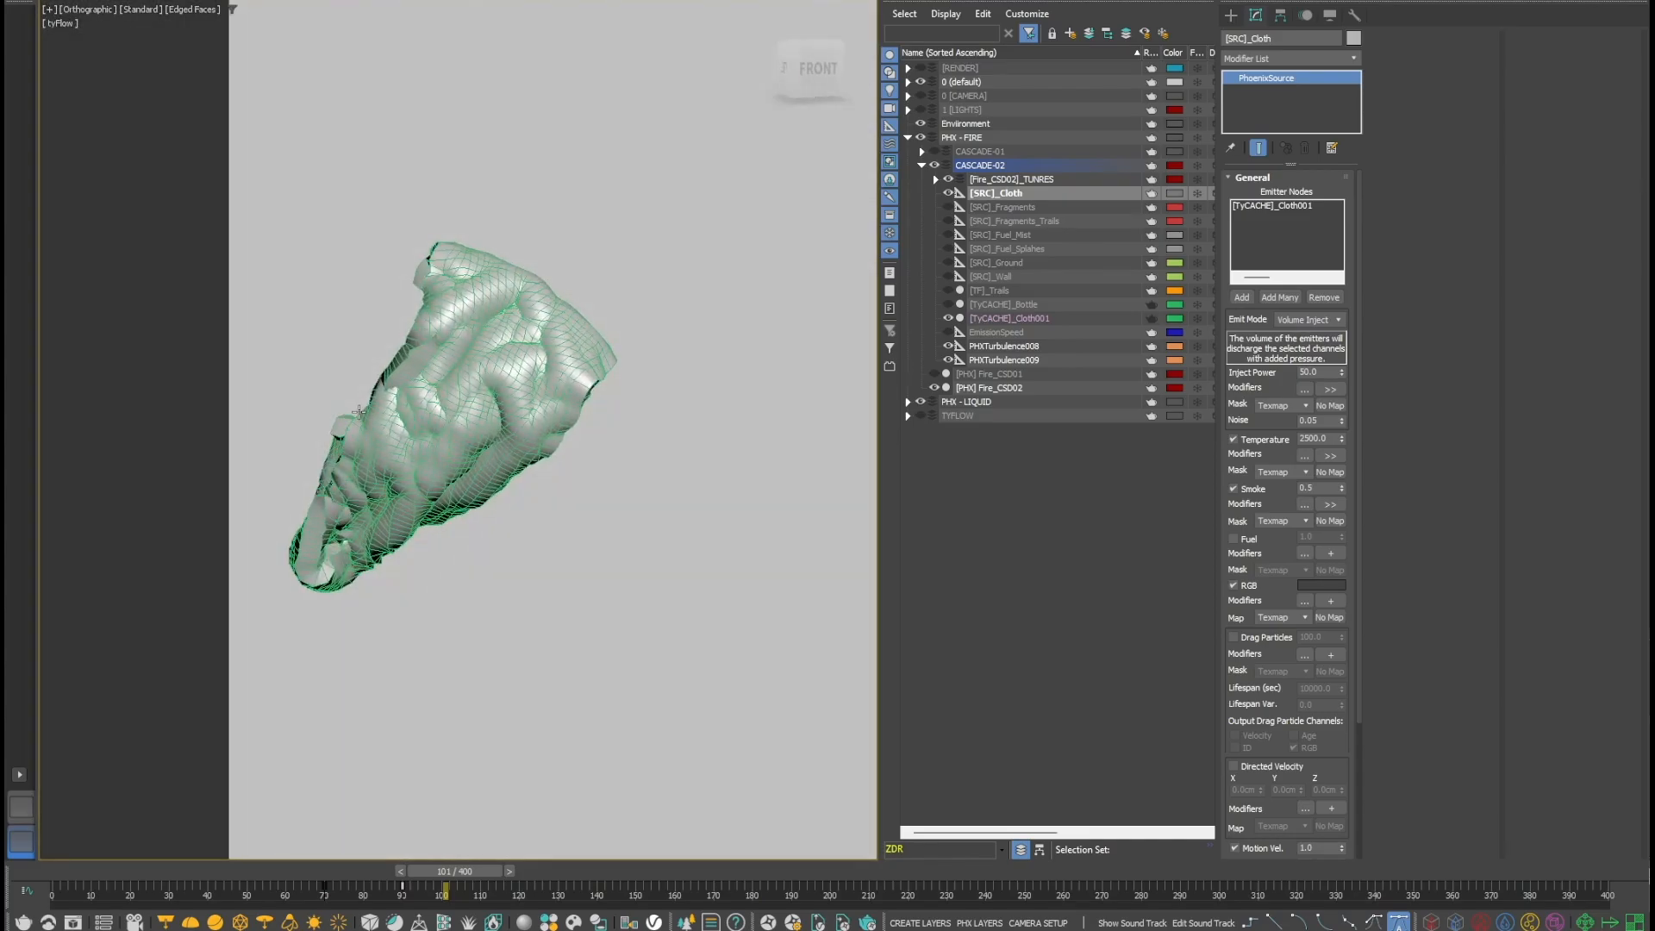
left_click(1038, 317)
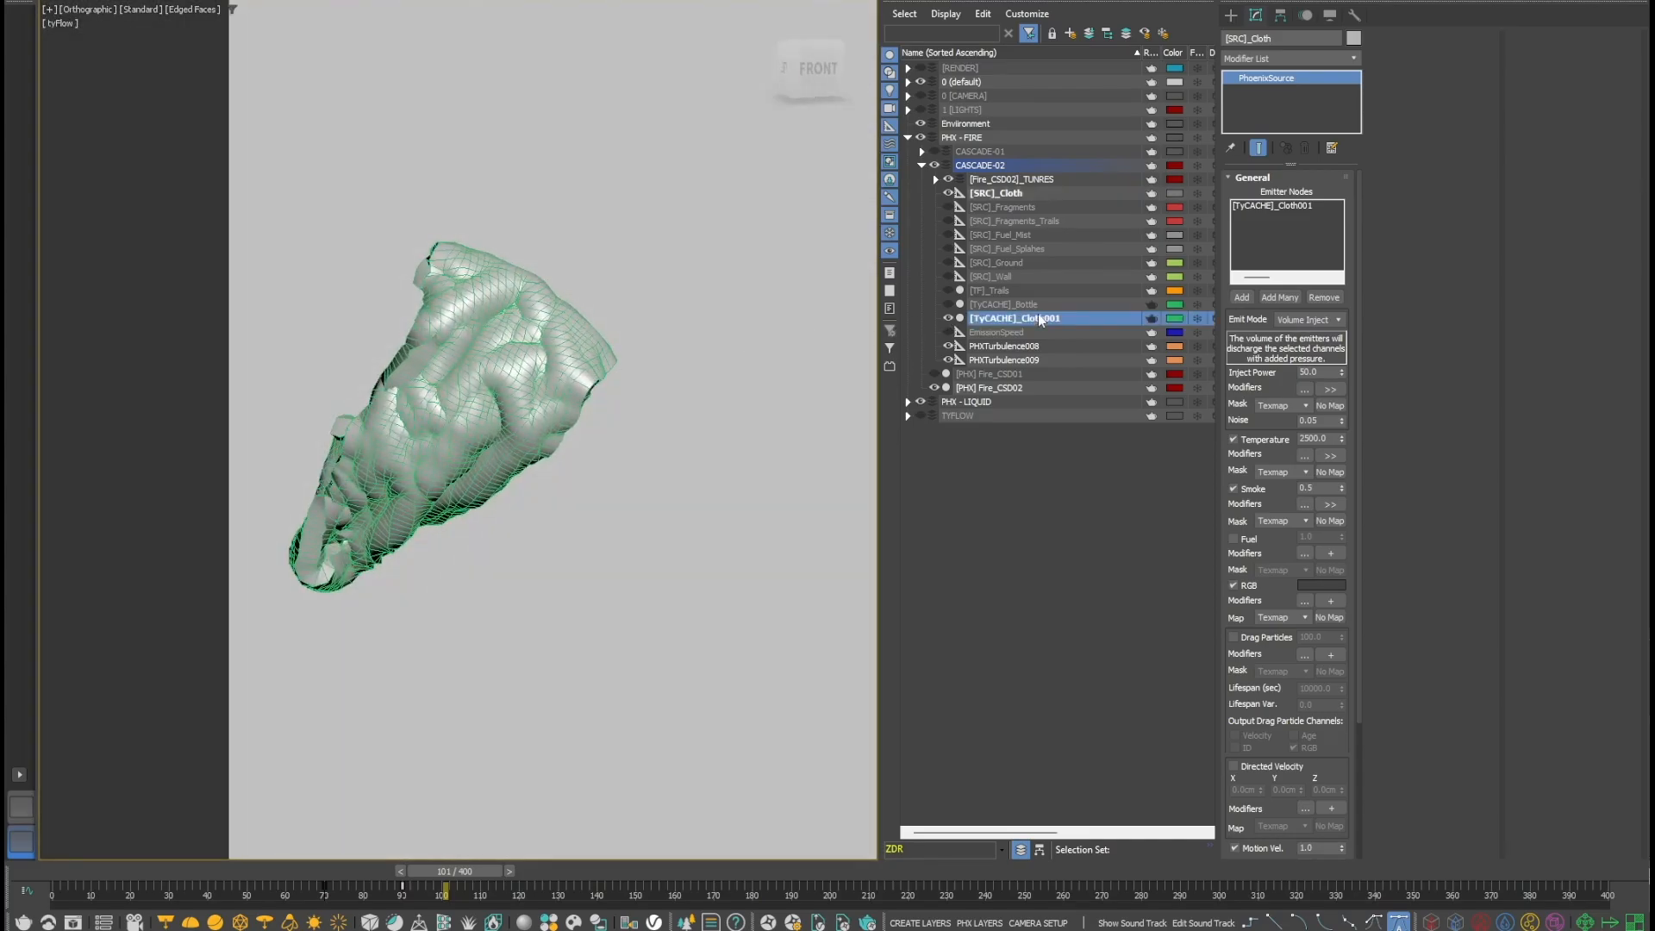
middle_click_drag(533, 404, 455, 416, "alt")
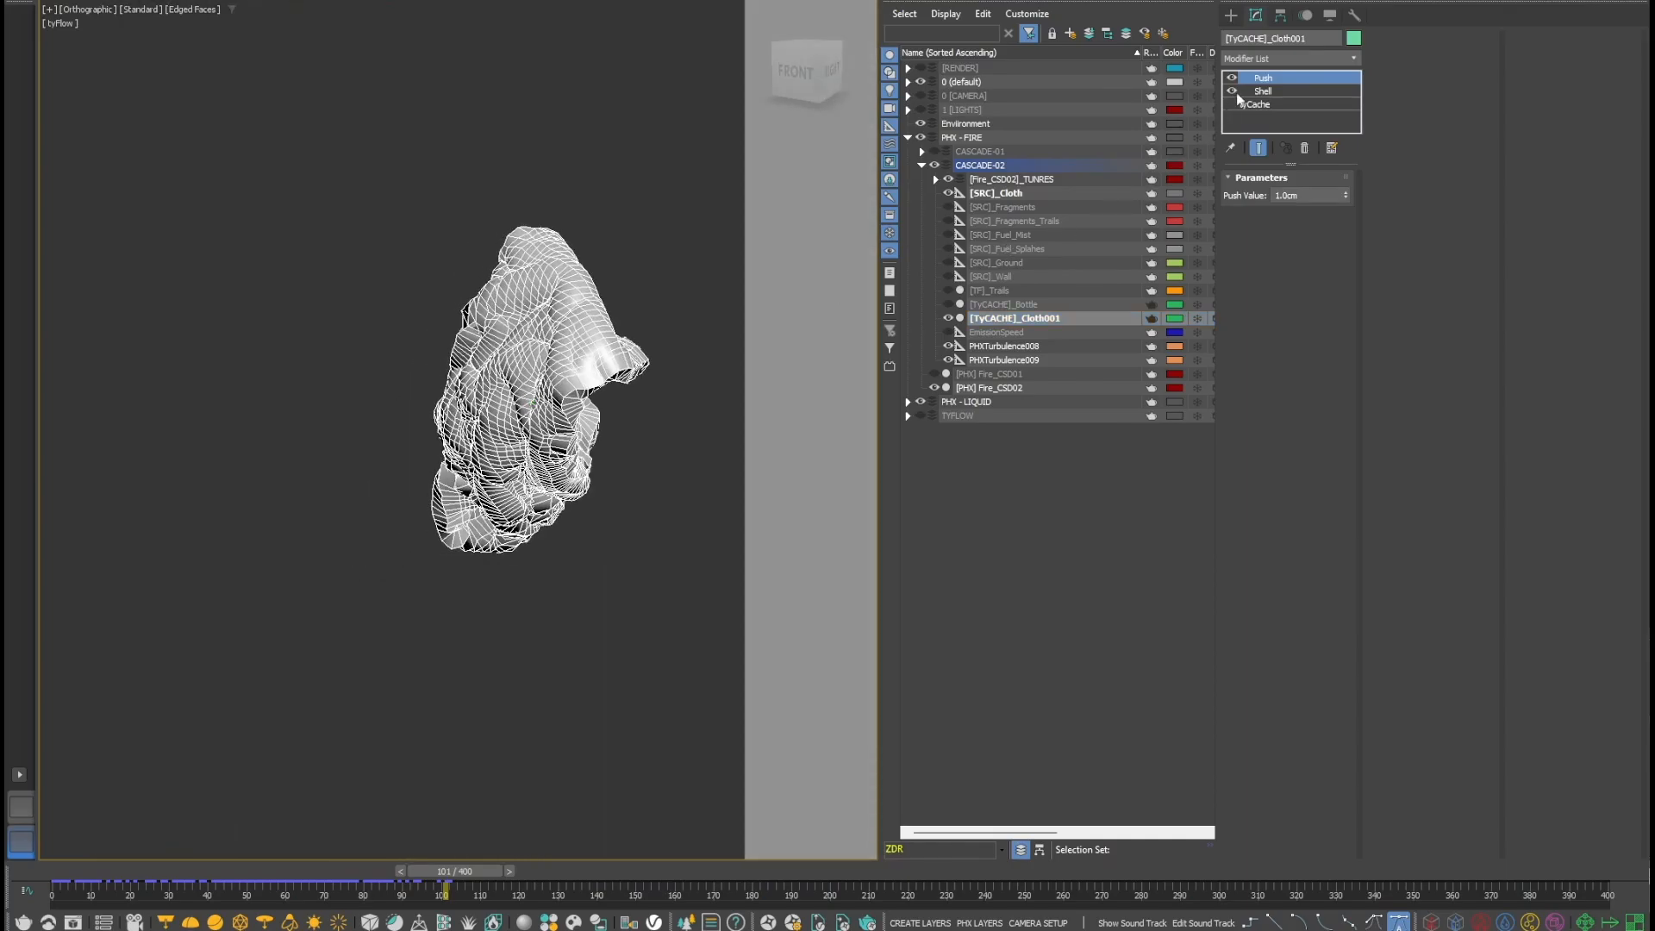
left_click(1310, 196)
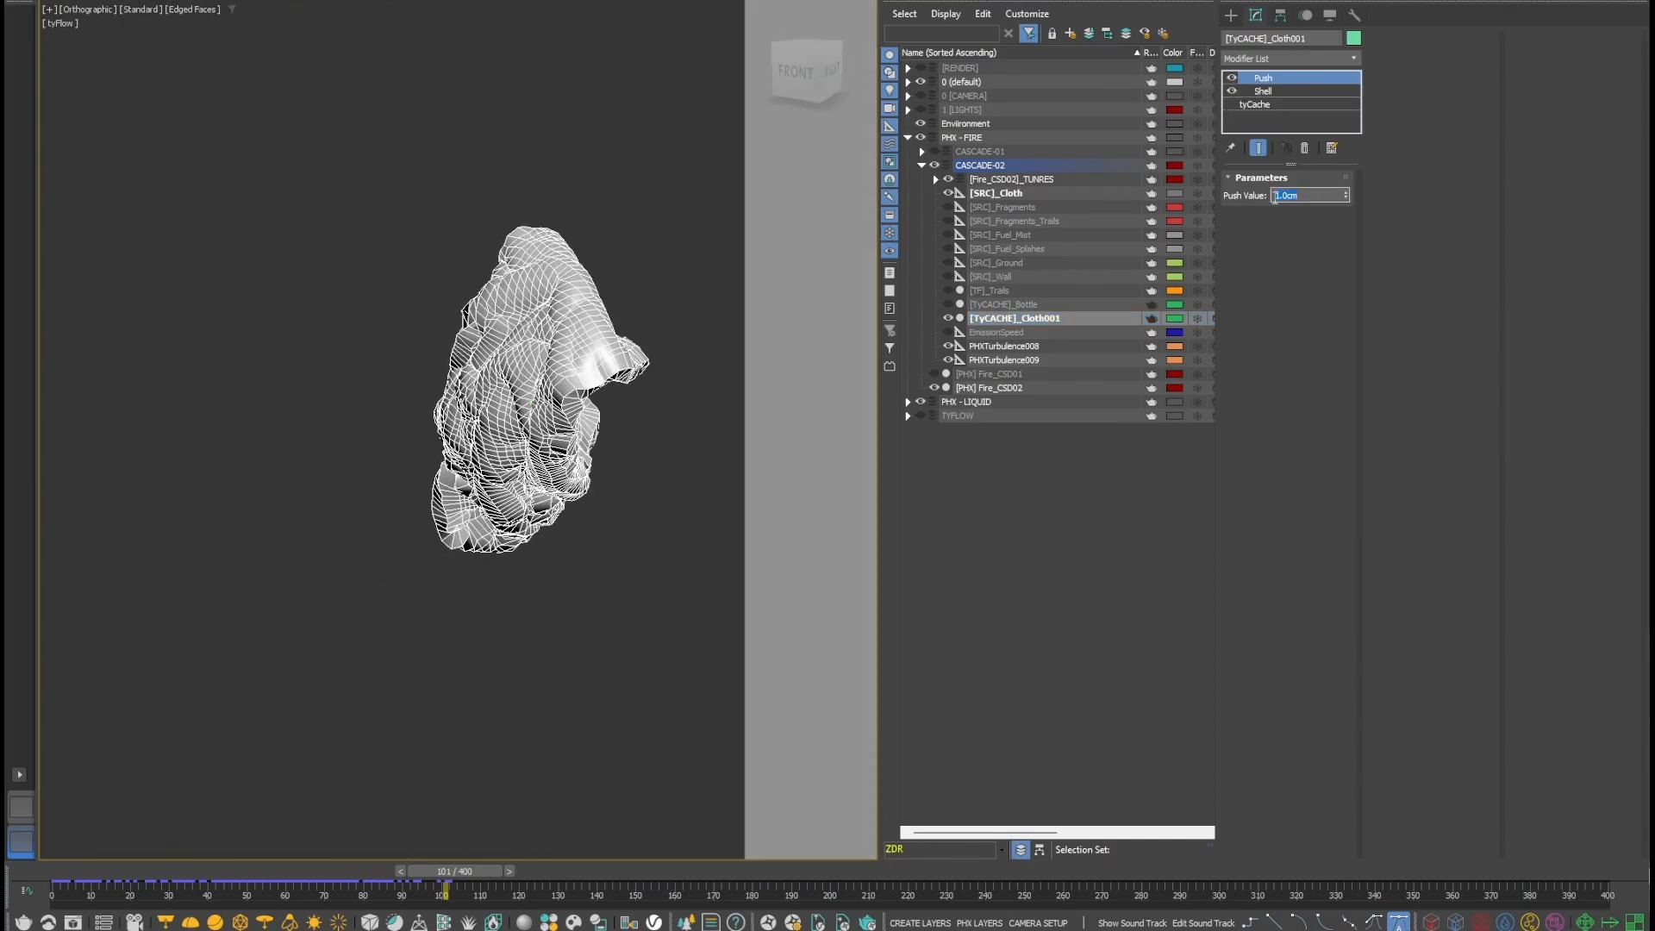
left_click(1231, 78)
left_click(1232, 77)
left_click(798, 74)
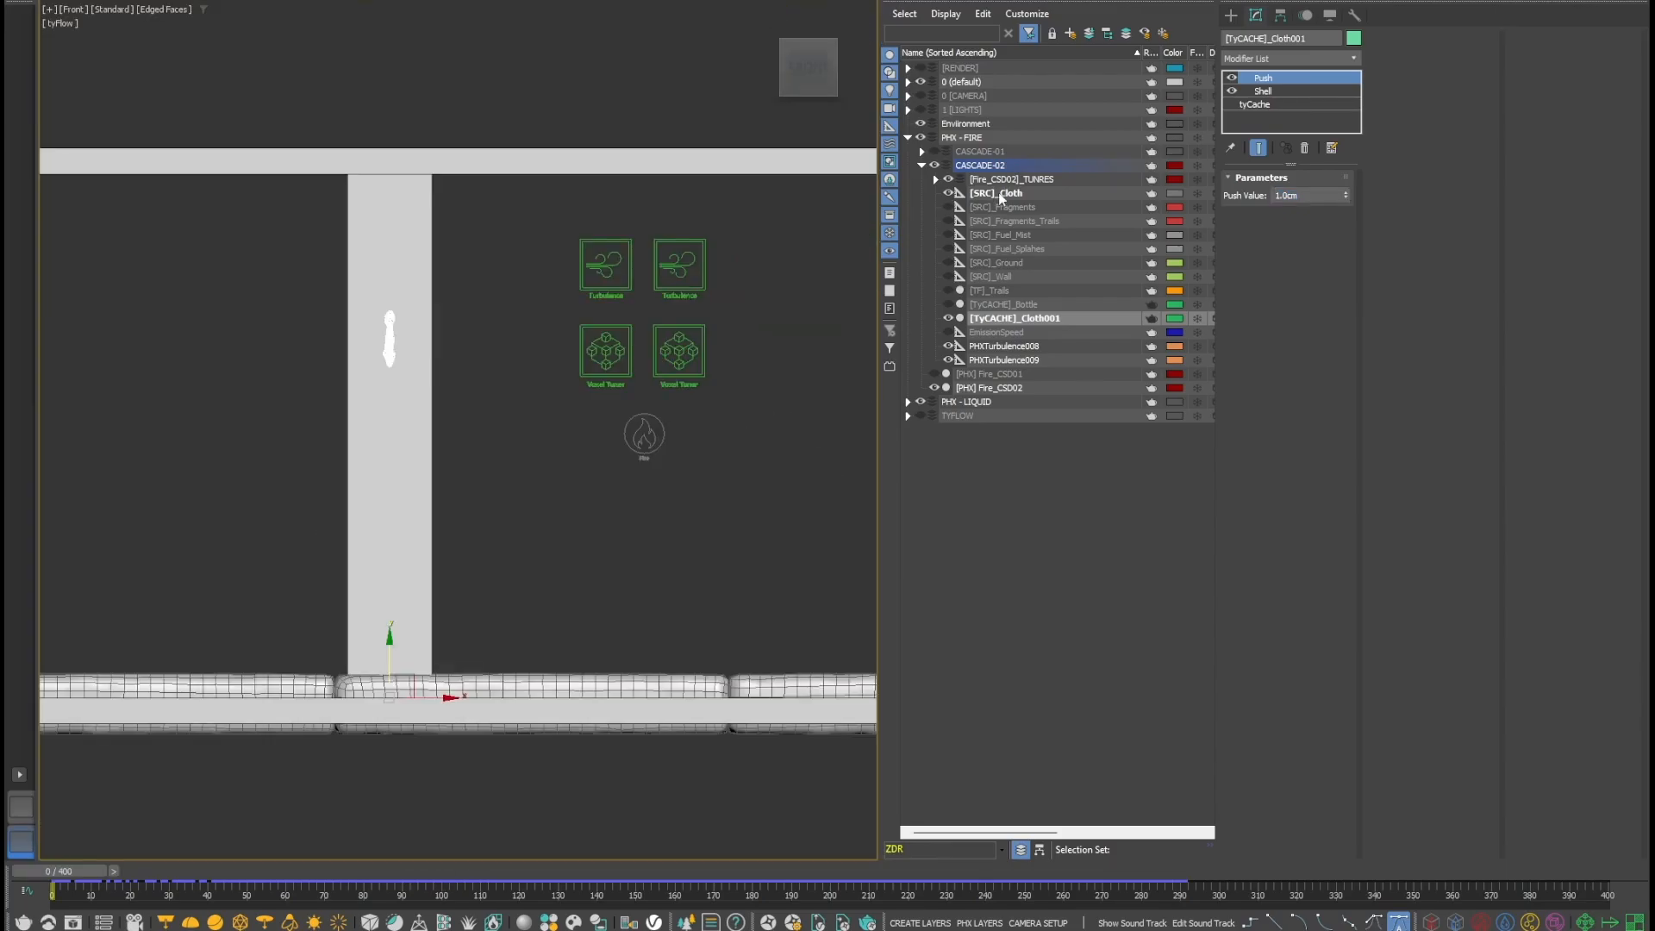
- Check the RGB colour emitted by [SRC]_Cloth and the output grid channels enabled in [PHX] Fire_CSD02
left_click(1002, 197)
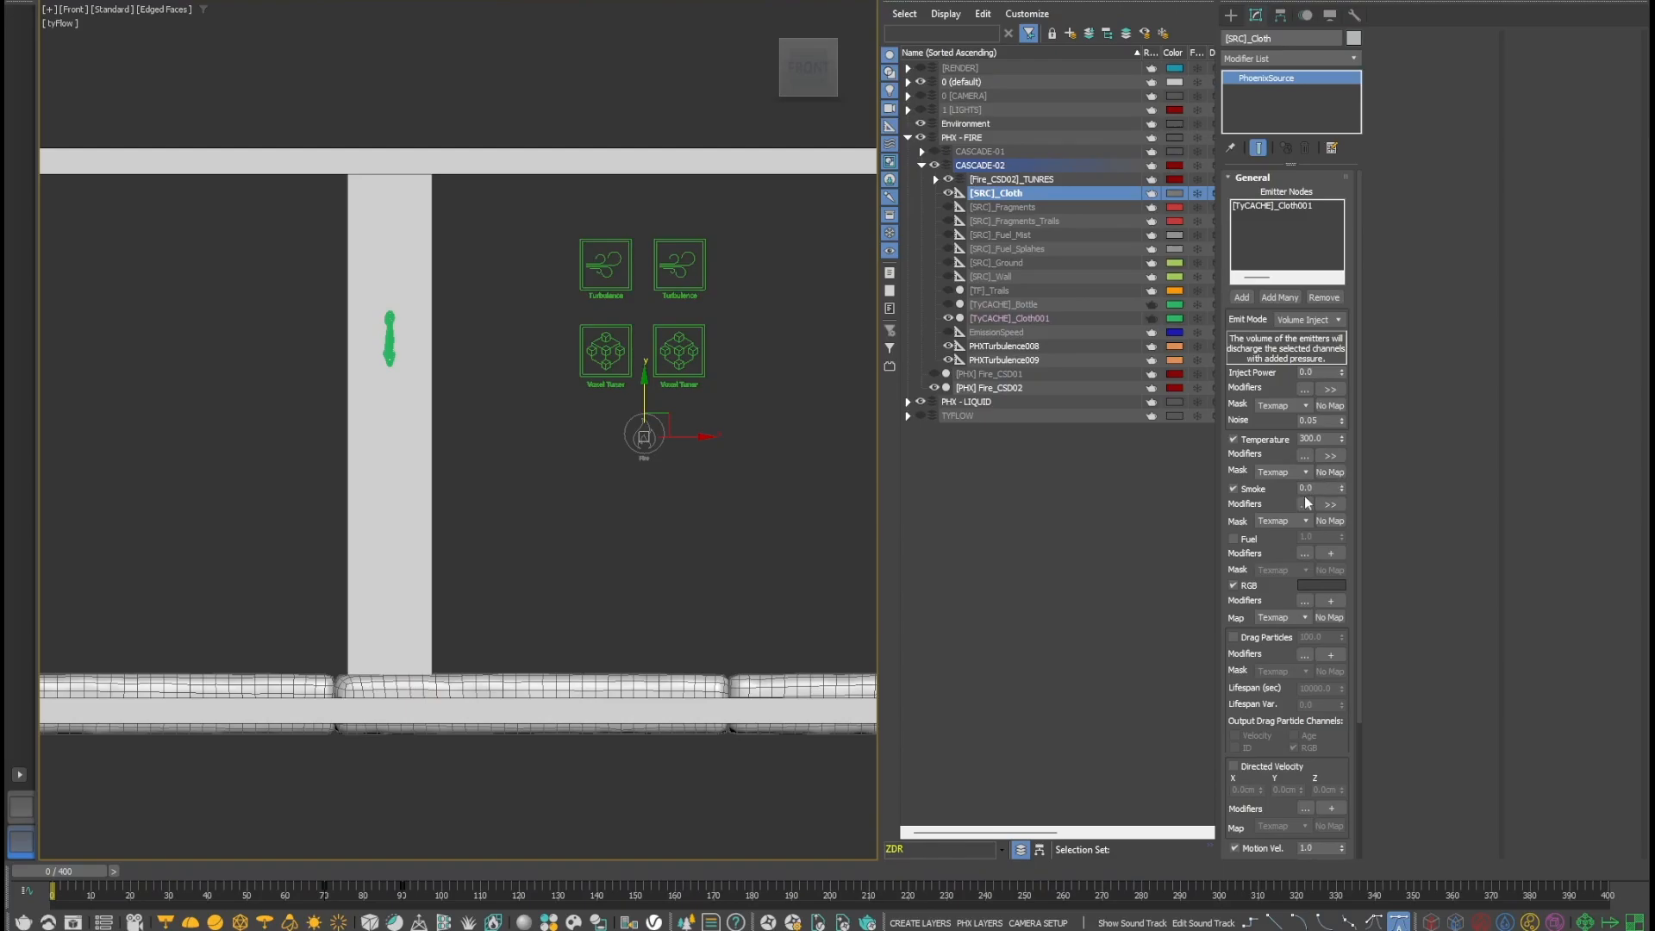
left_click(1307, 584)
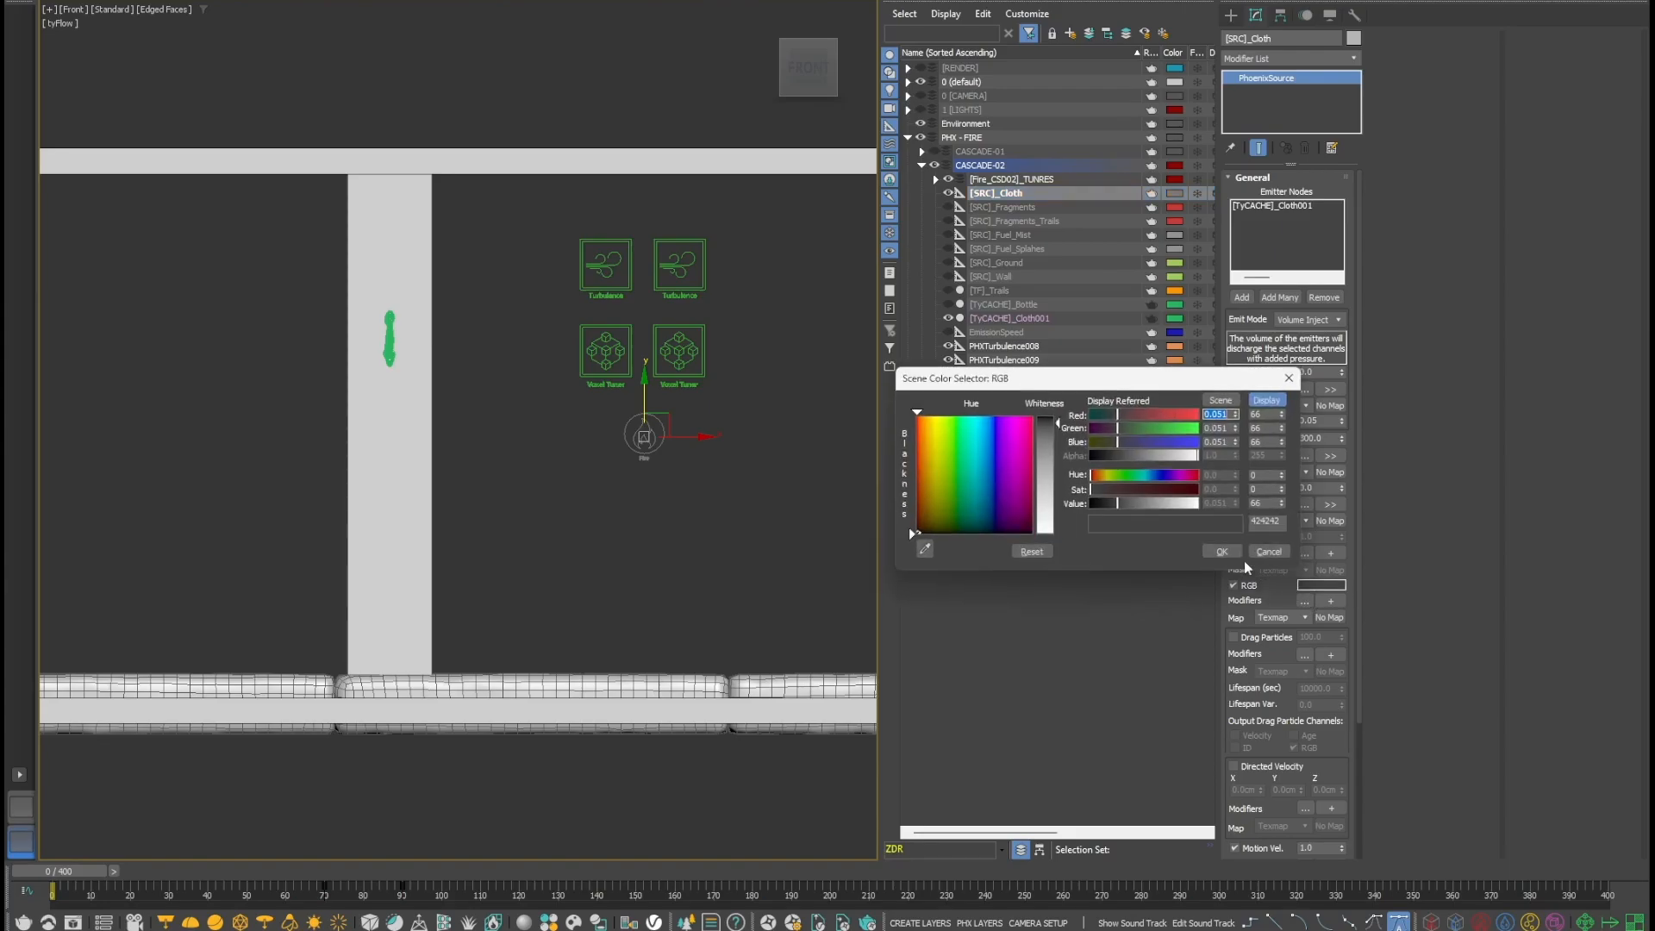
left_click(1222, 552)
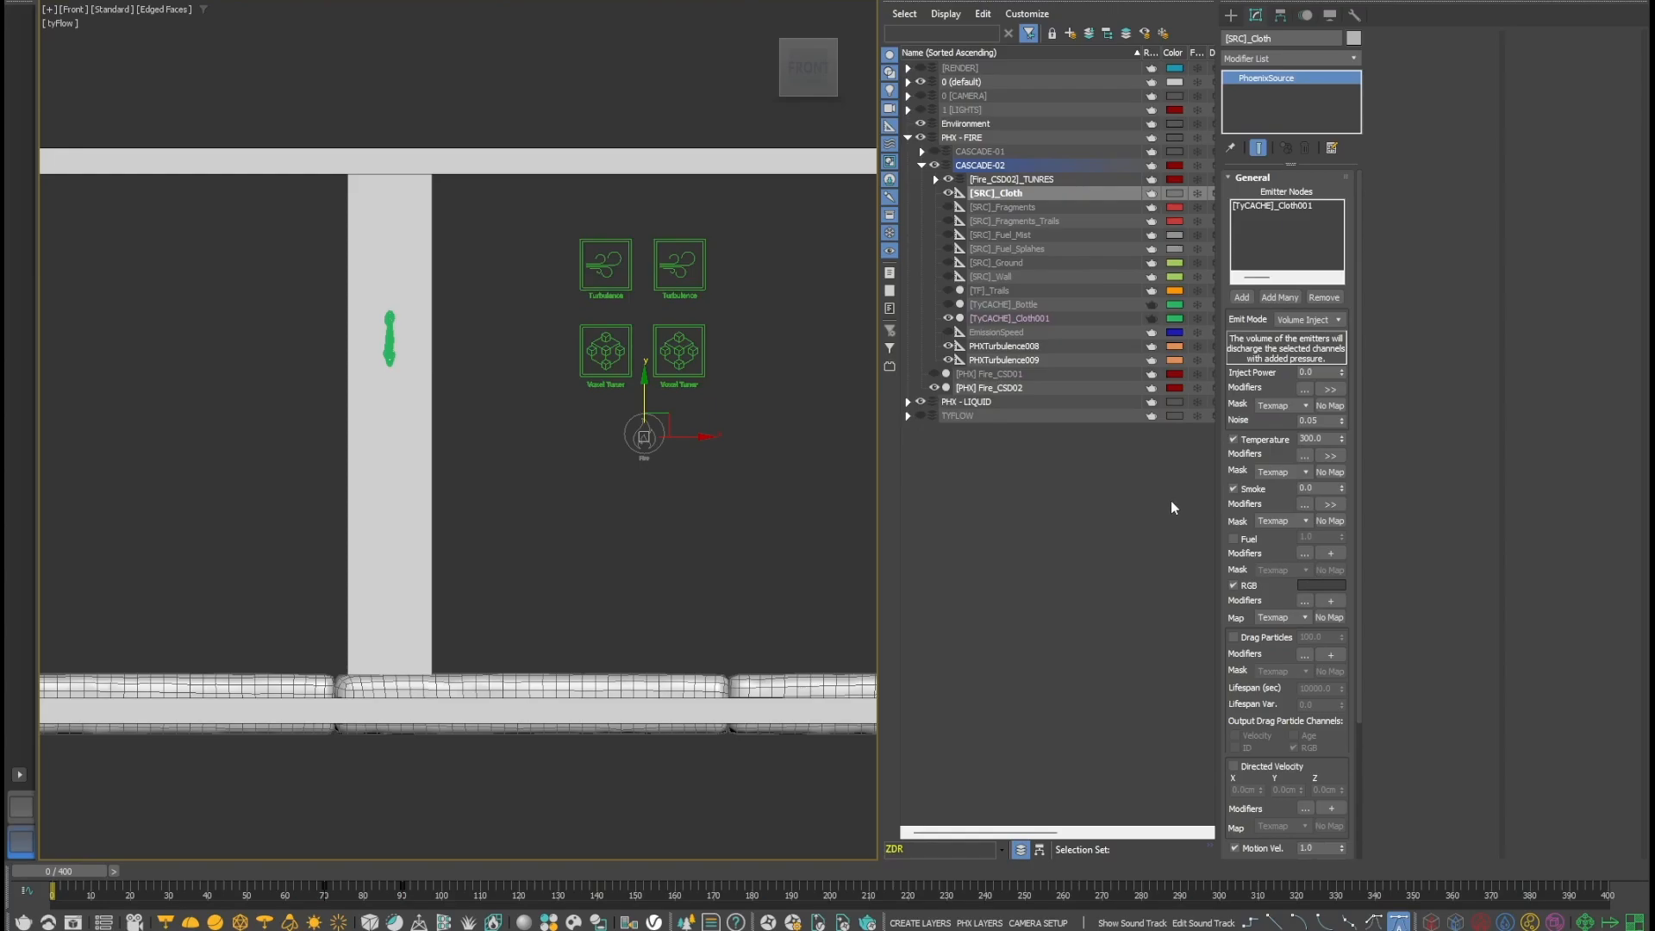
left_click(1014, 390)
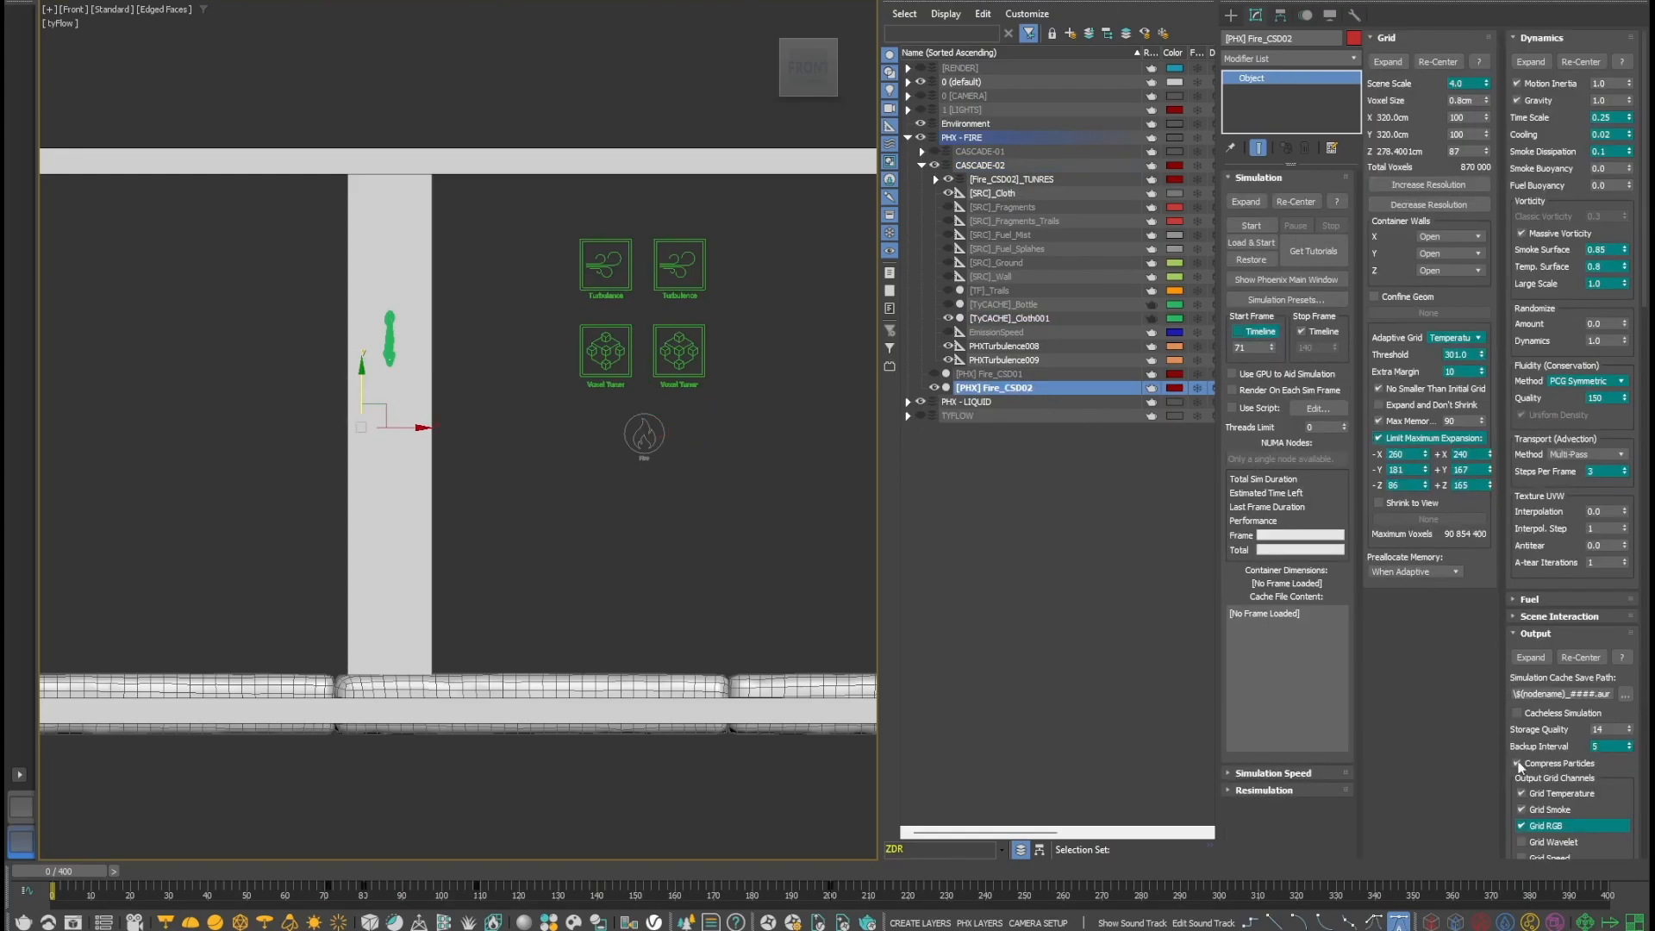
left_click(1531, 657)
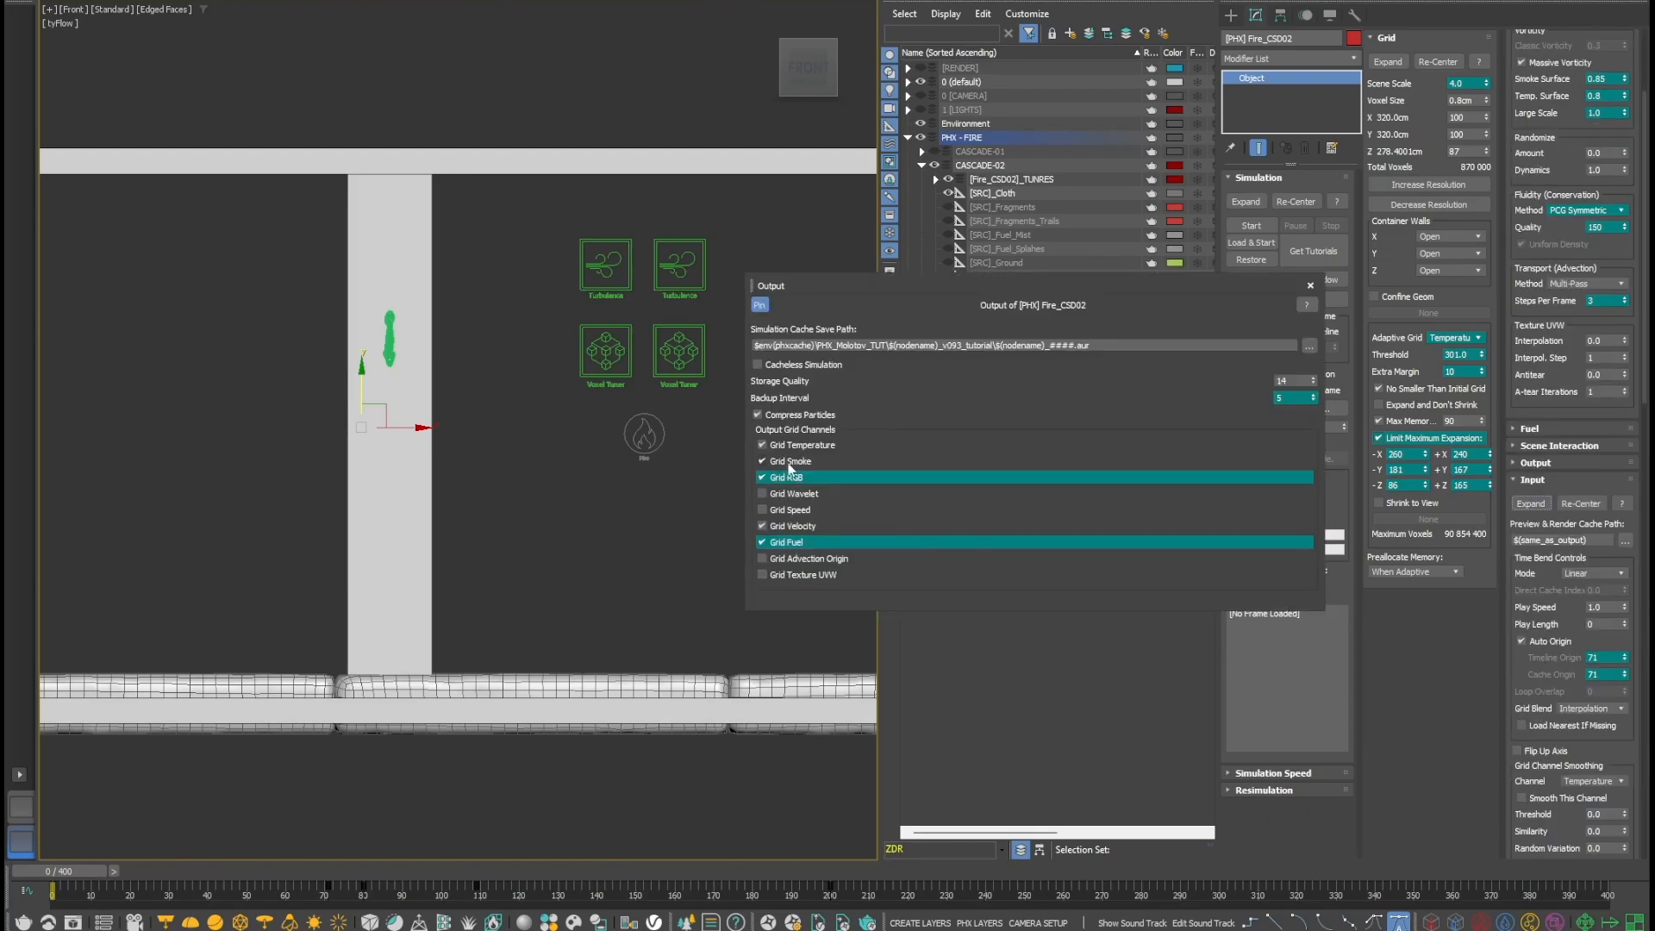
left_click(1310, 285)
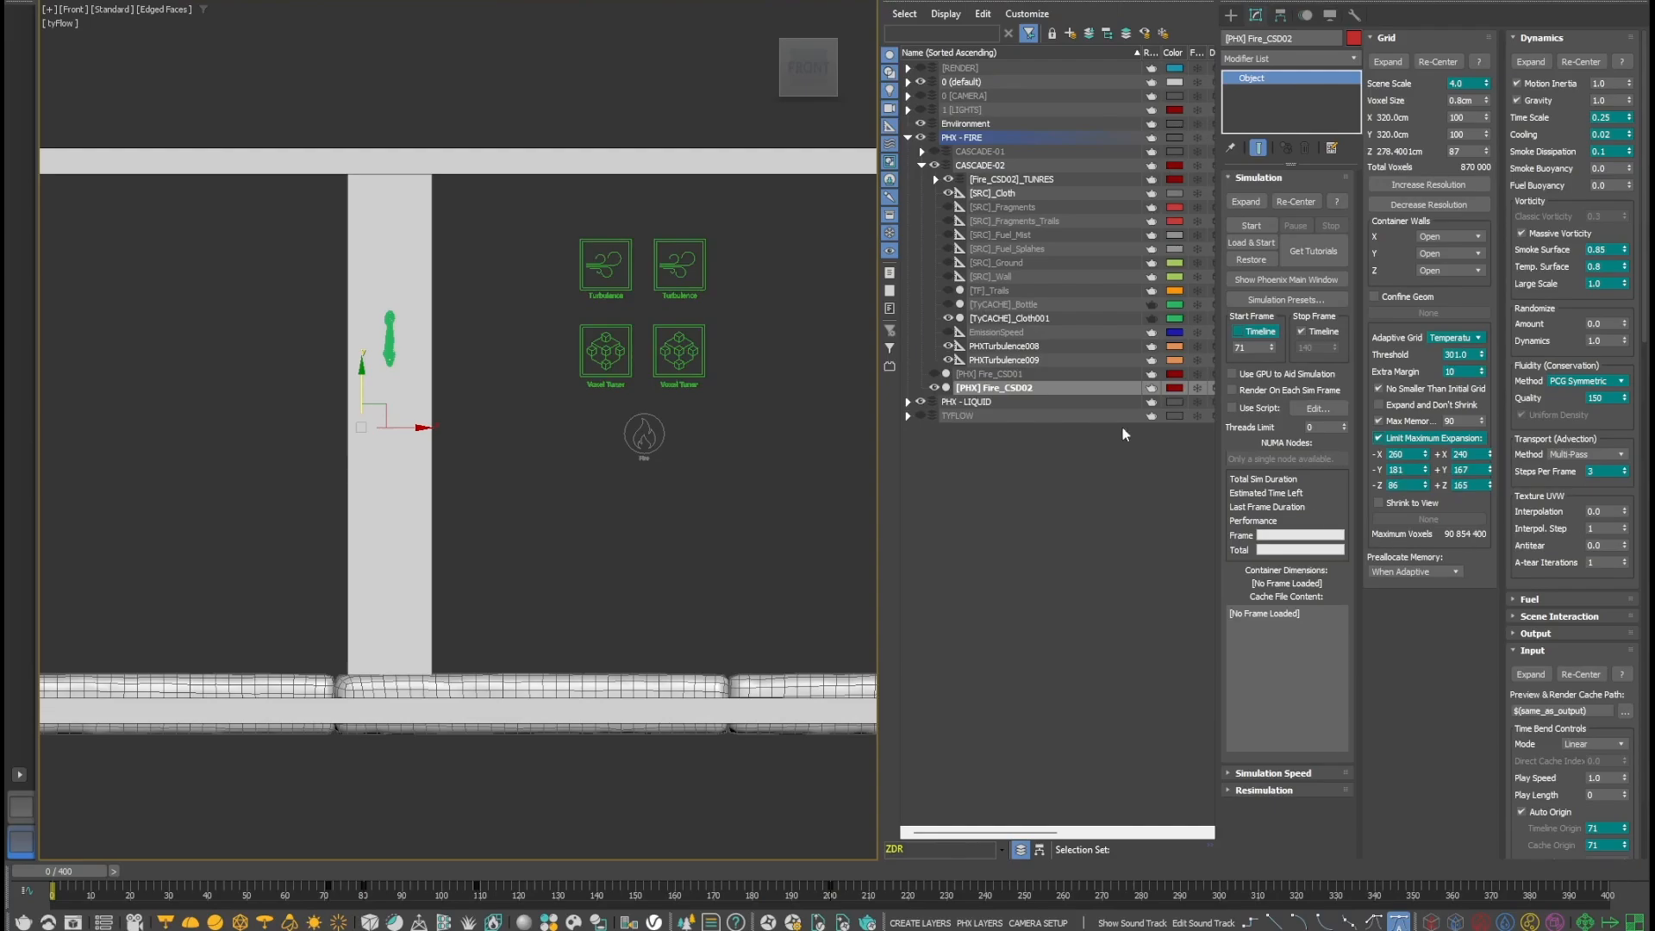
- Open the EmissionSpeed discharge modifier linked to the Inject Power of [SRC]_Cloth and examine its Speed curve
left_click(1000, 194)
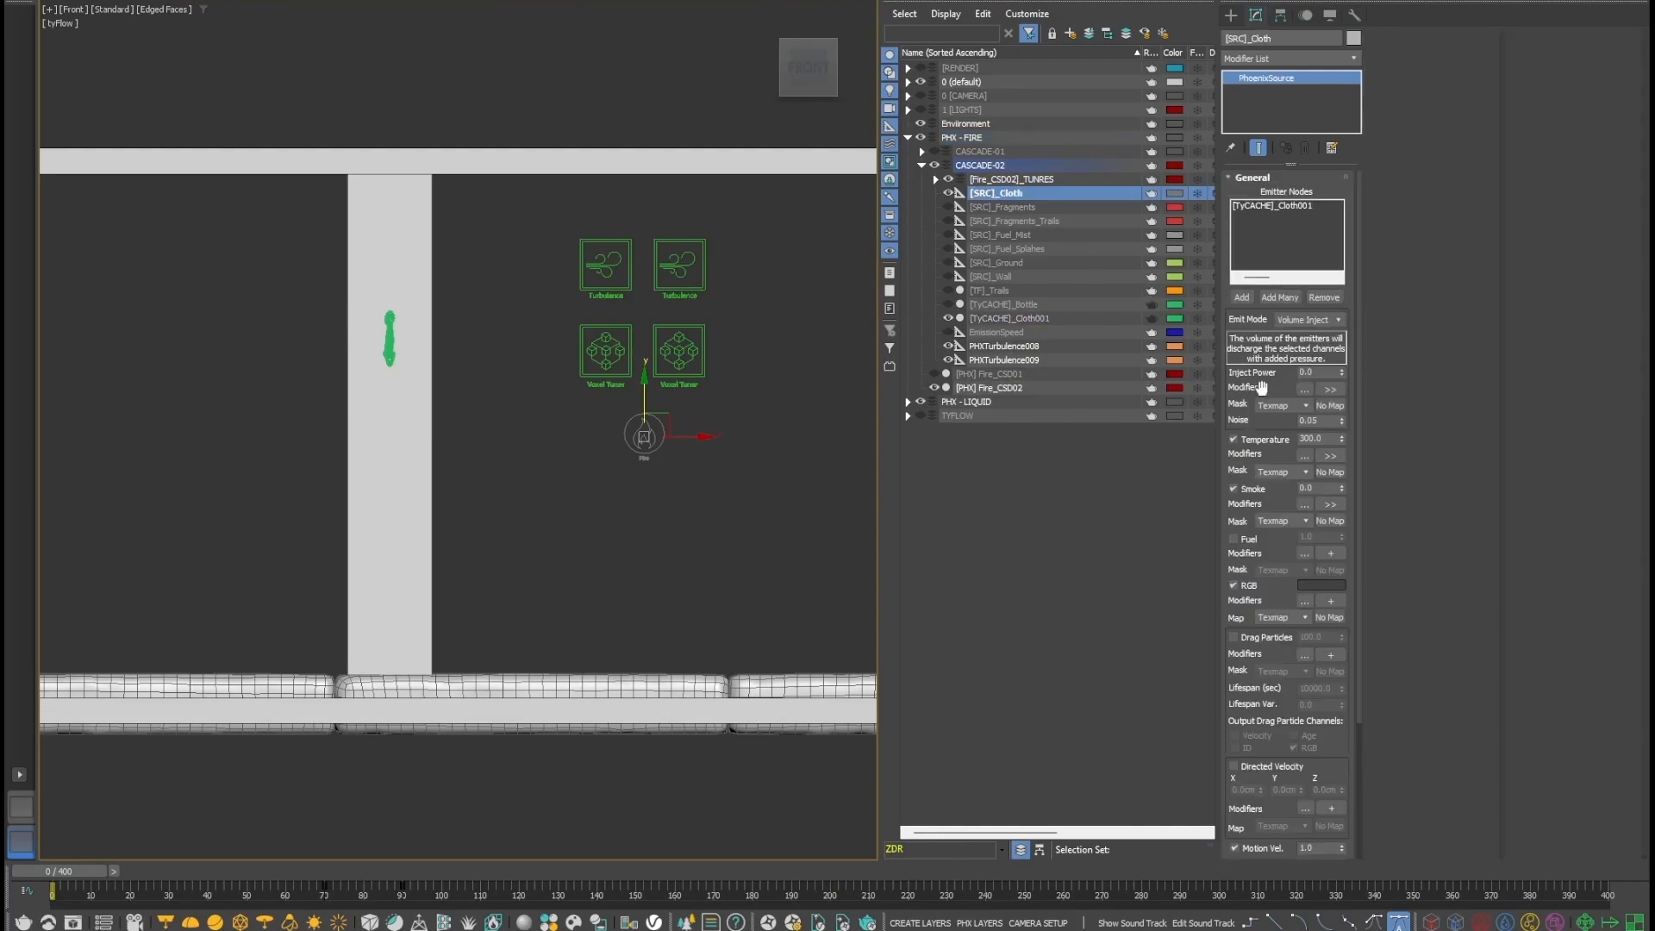
left_click(1327, 389)
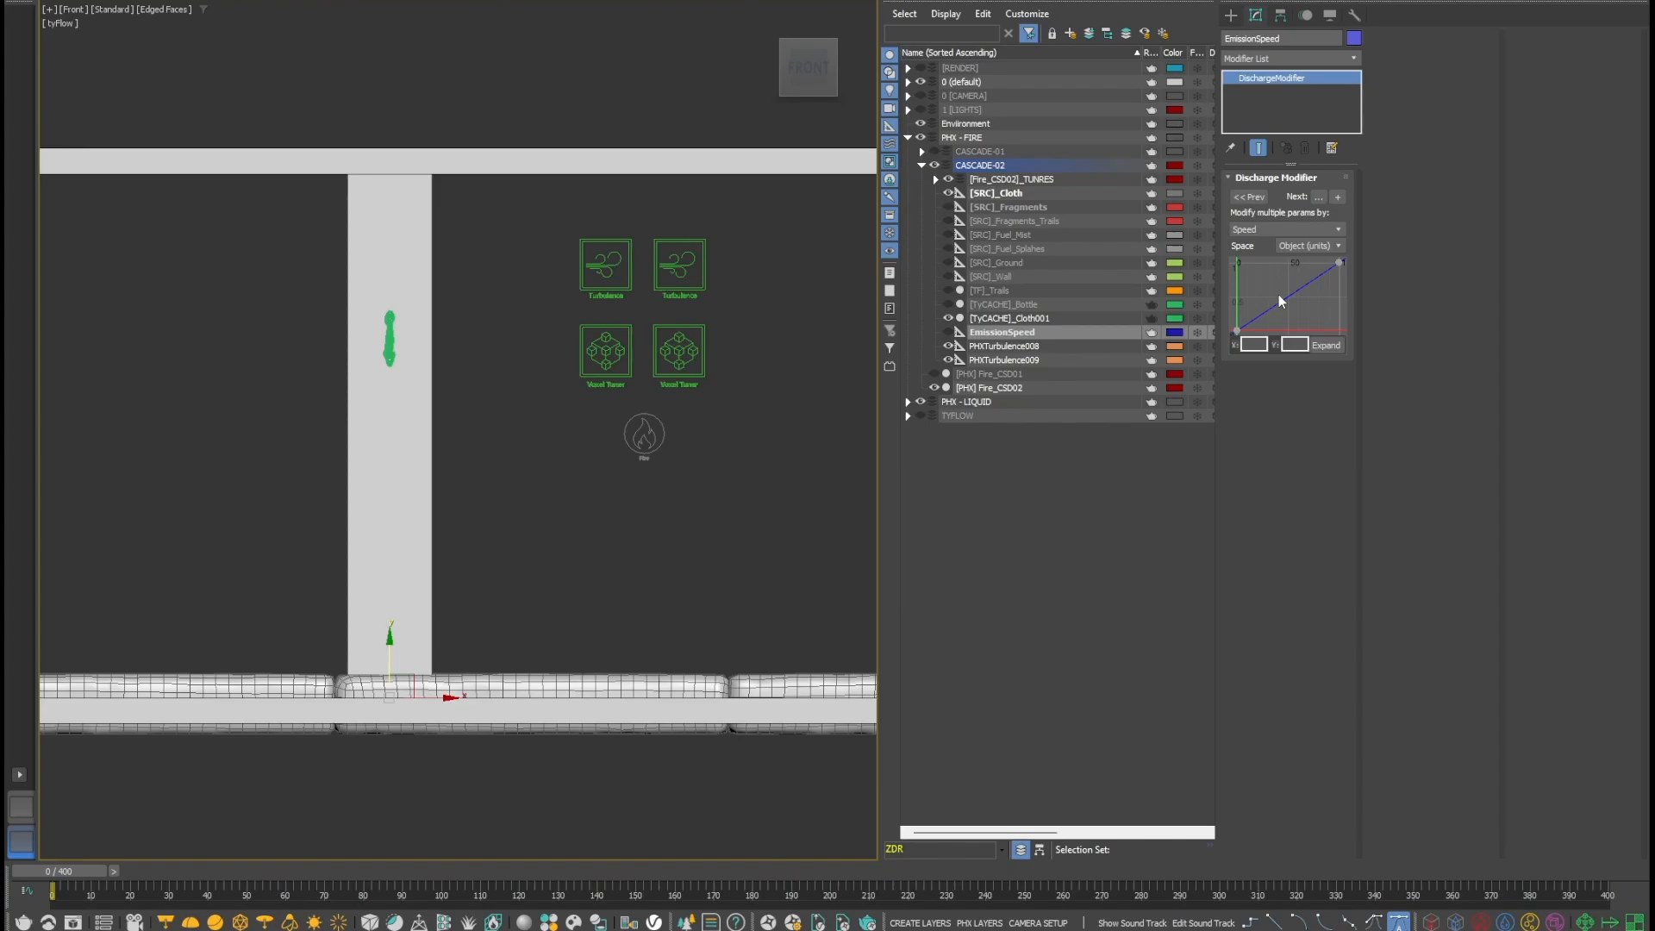
left_click_drag(1273, 291, 1224, 334)
left_click_drag(1236, 333, 1239, 311)
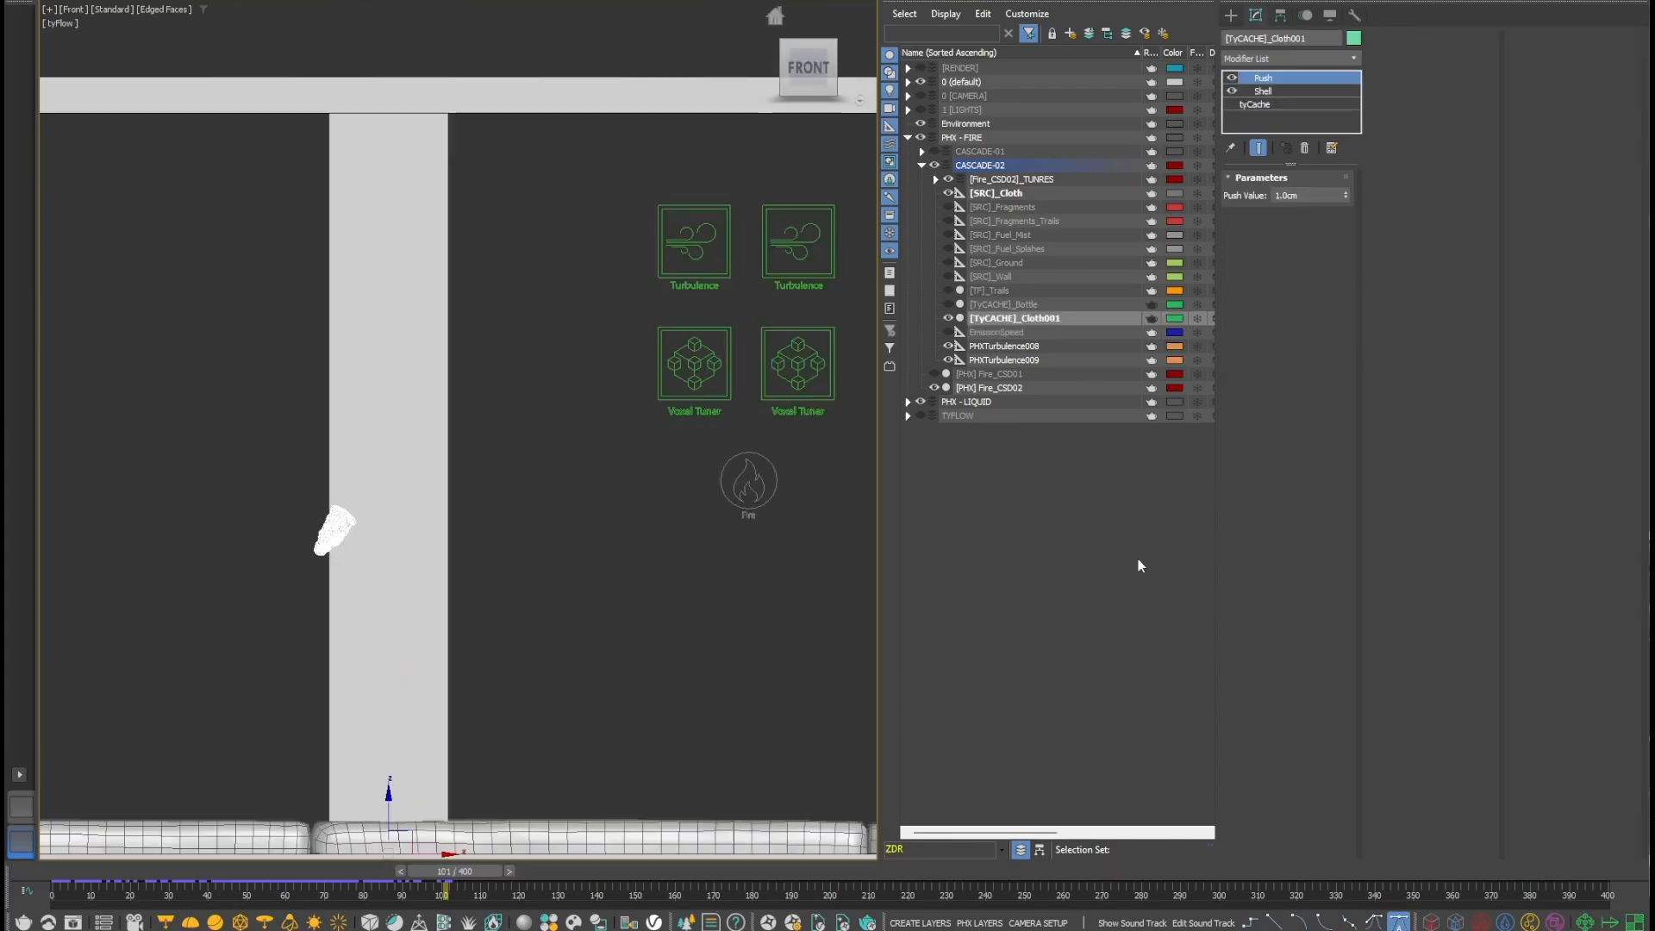
- Start the fire simulation of [PHX] Fire_CSD02
left_click(1008, 387)
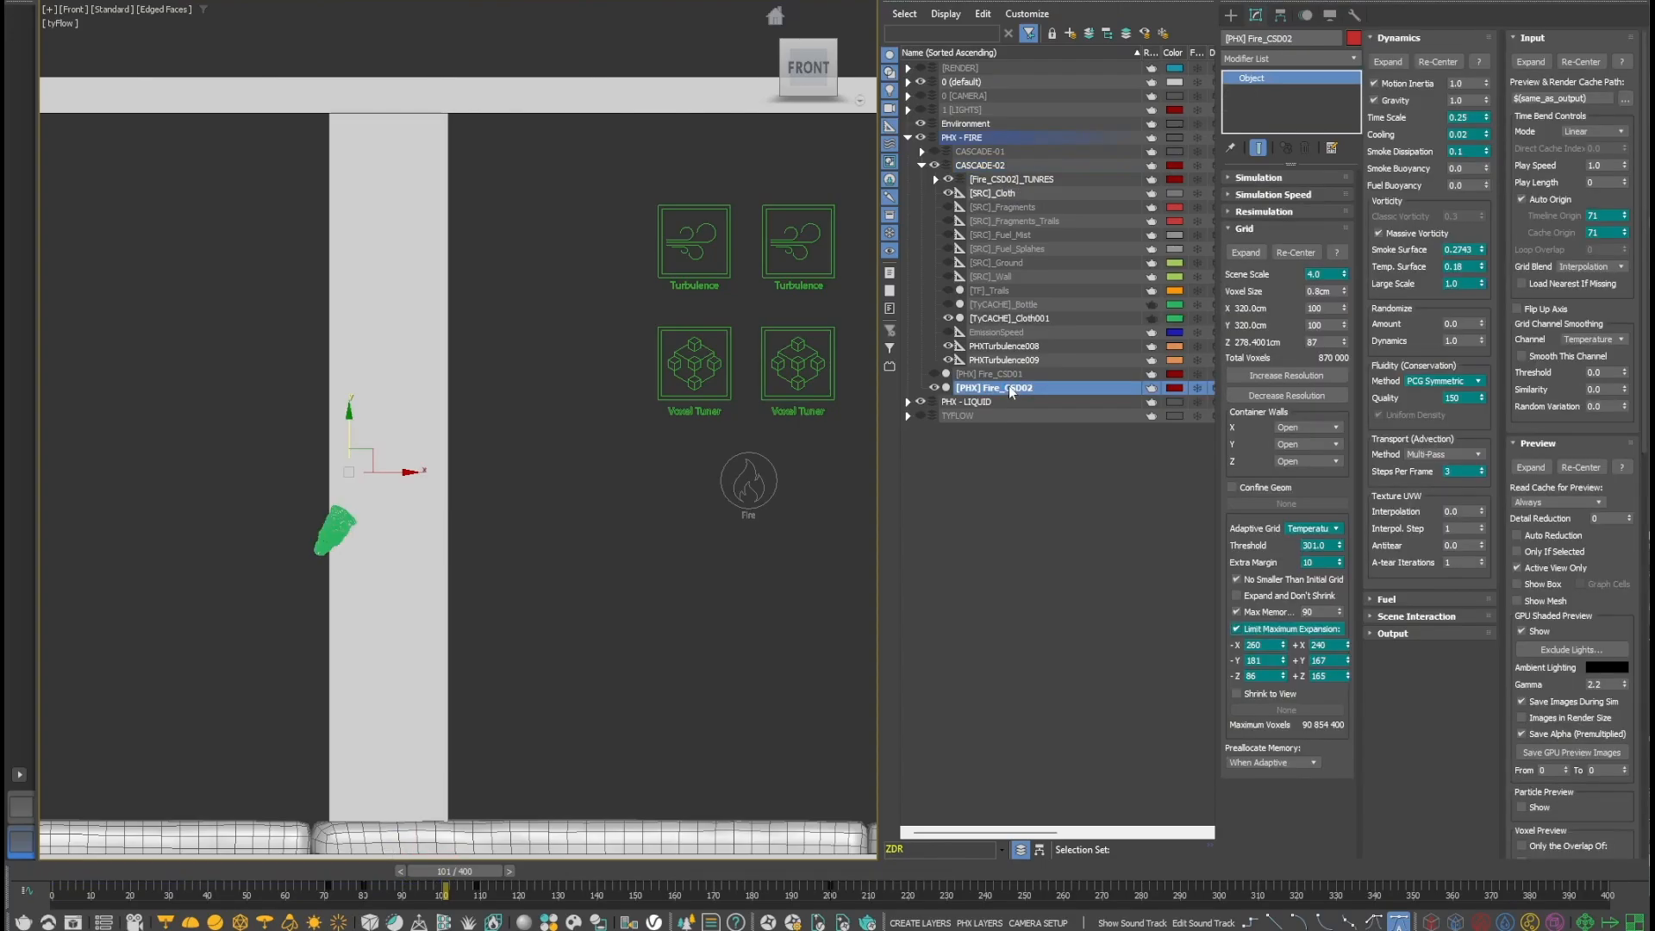
left_click(1260, 177)
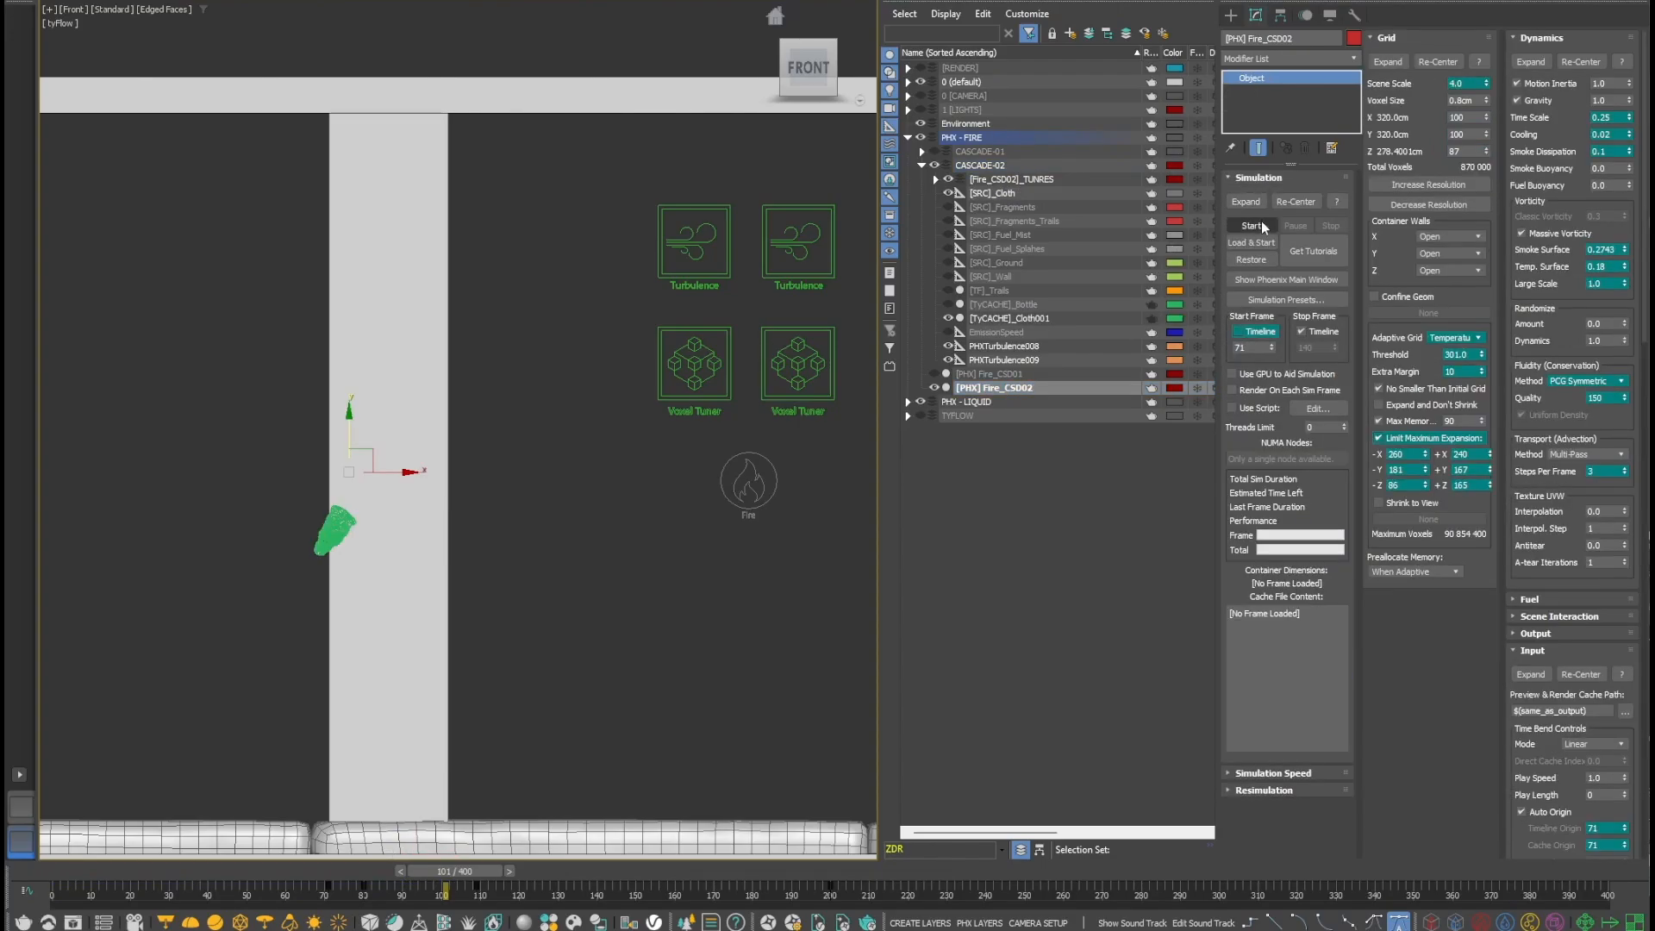
left_click(1256, 226)
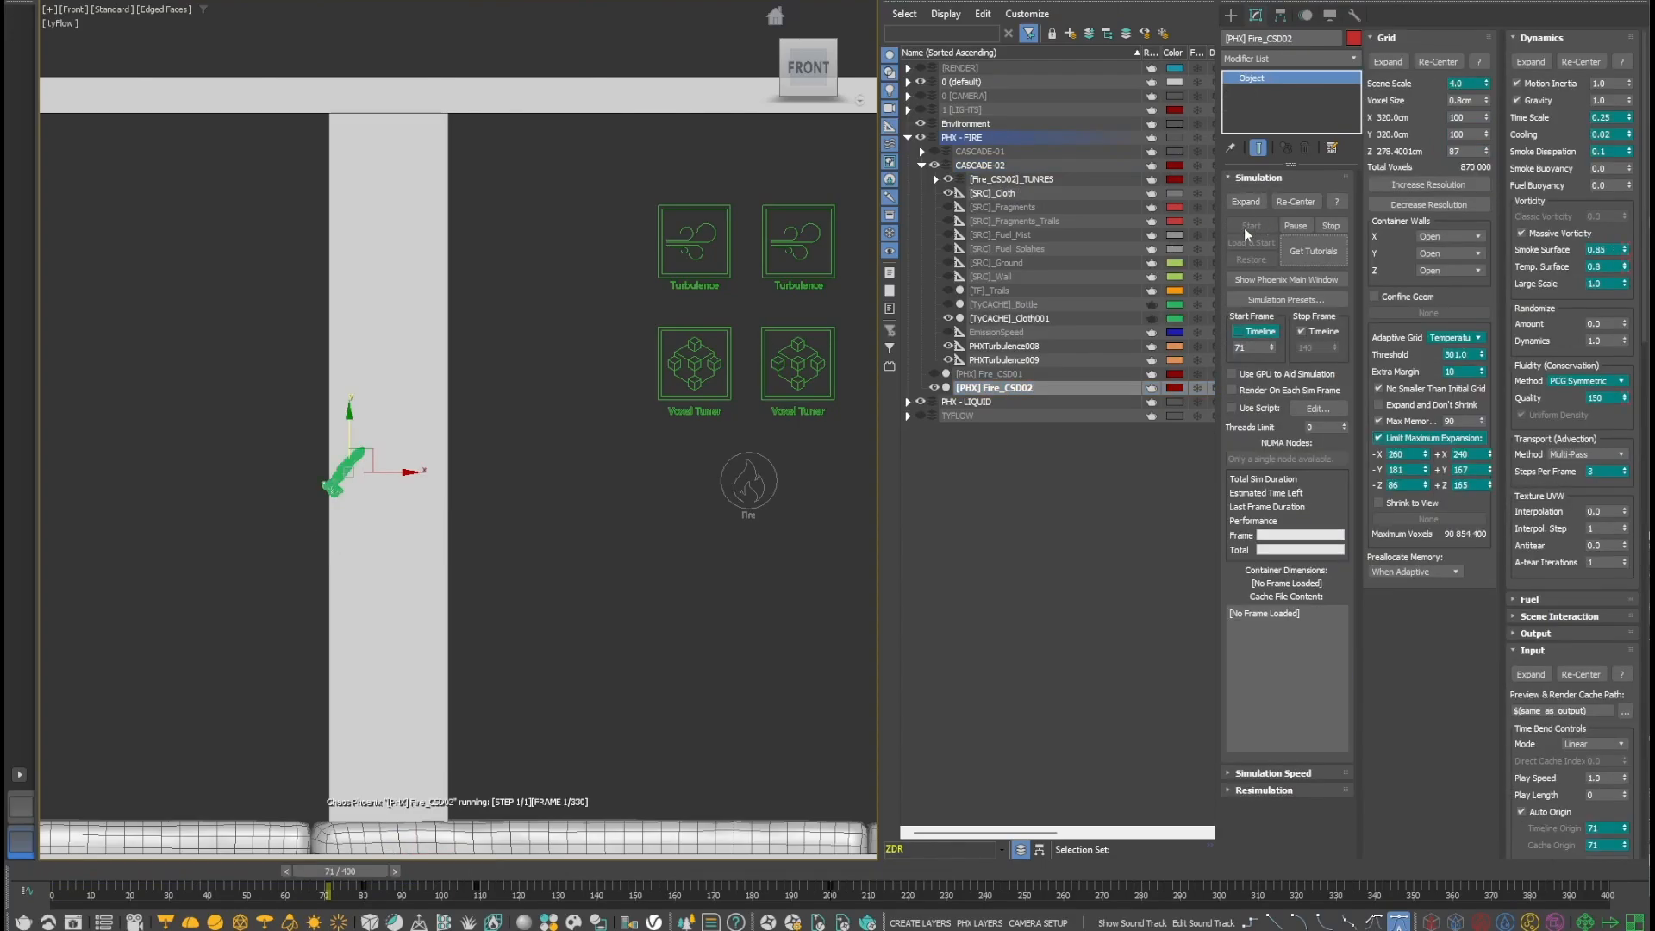
- Show the animation curves of [SRC]_Cloth and inspect the start and end keys of its Inject Power
left_click(1000, 194)
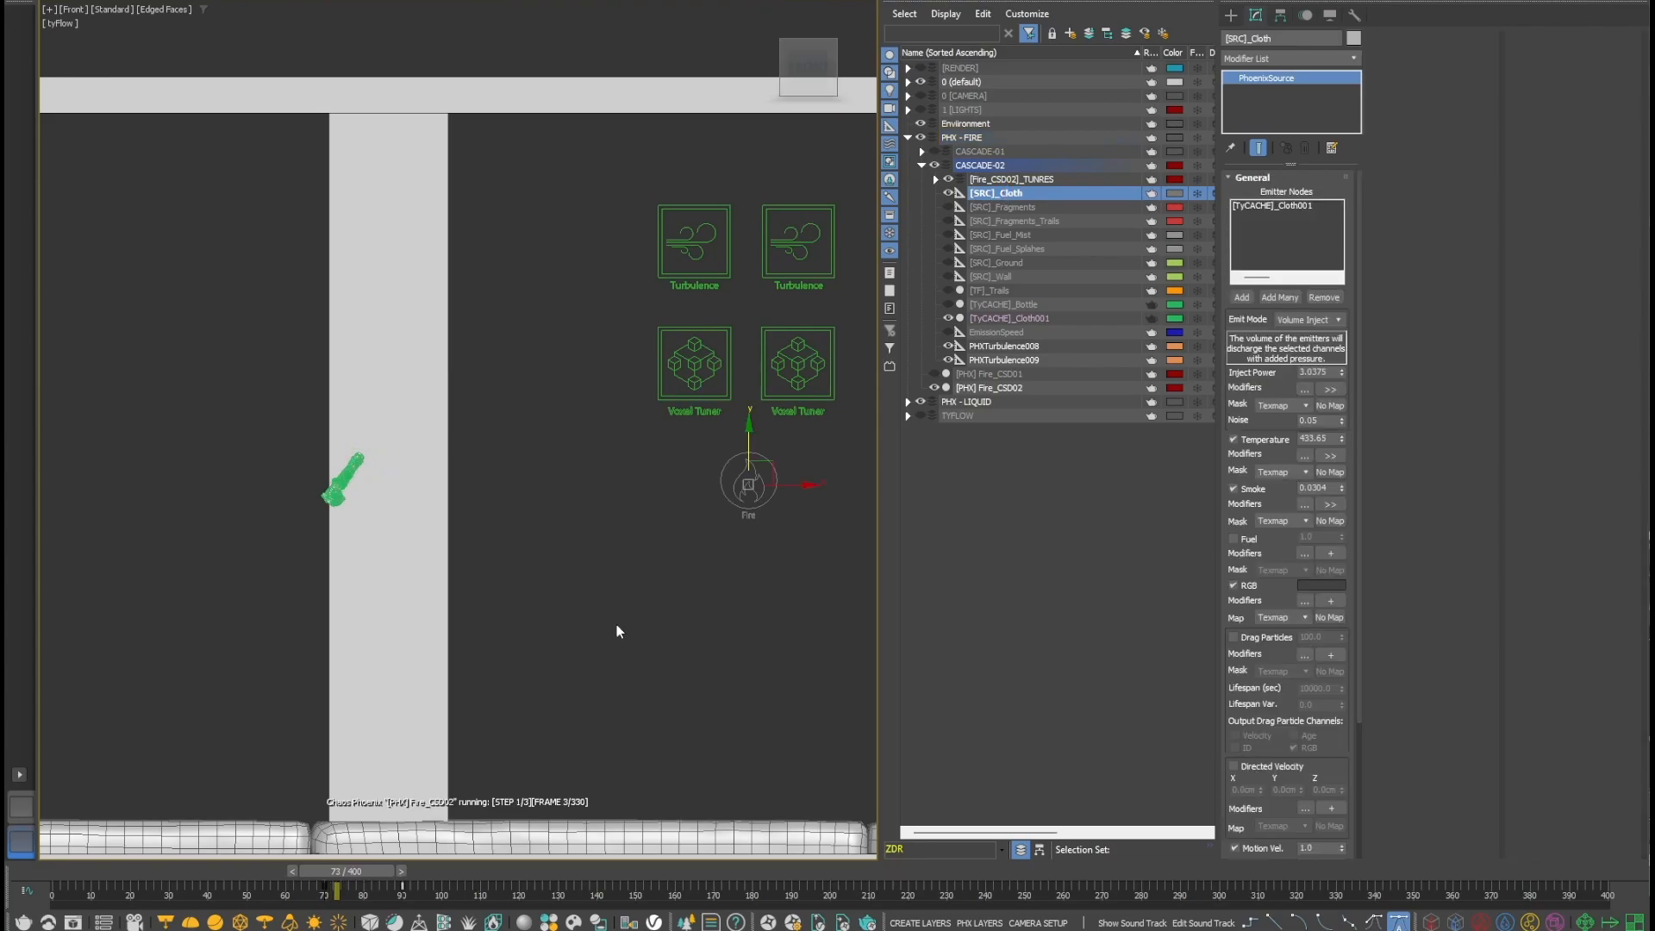
left_click(28, 896)
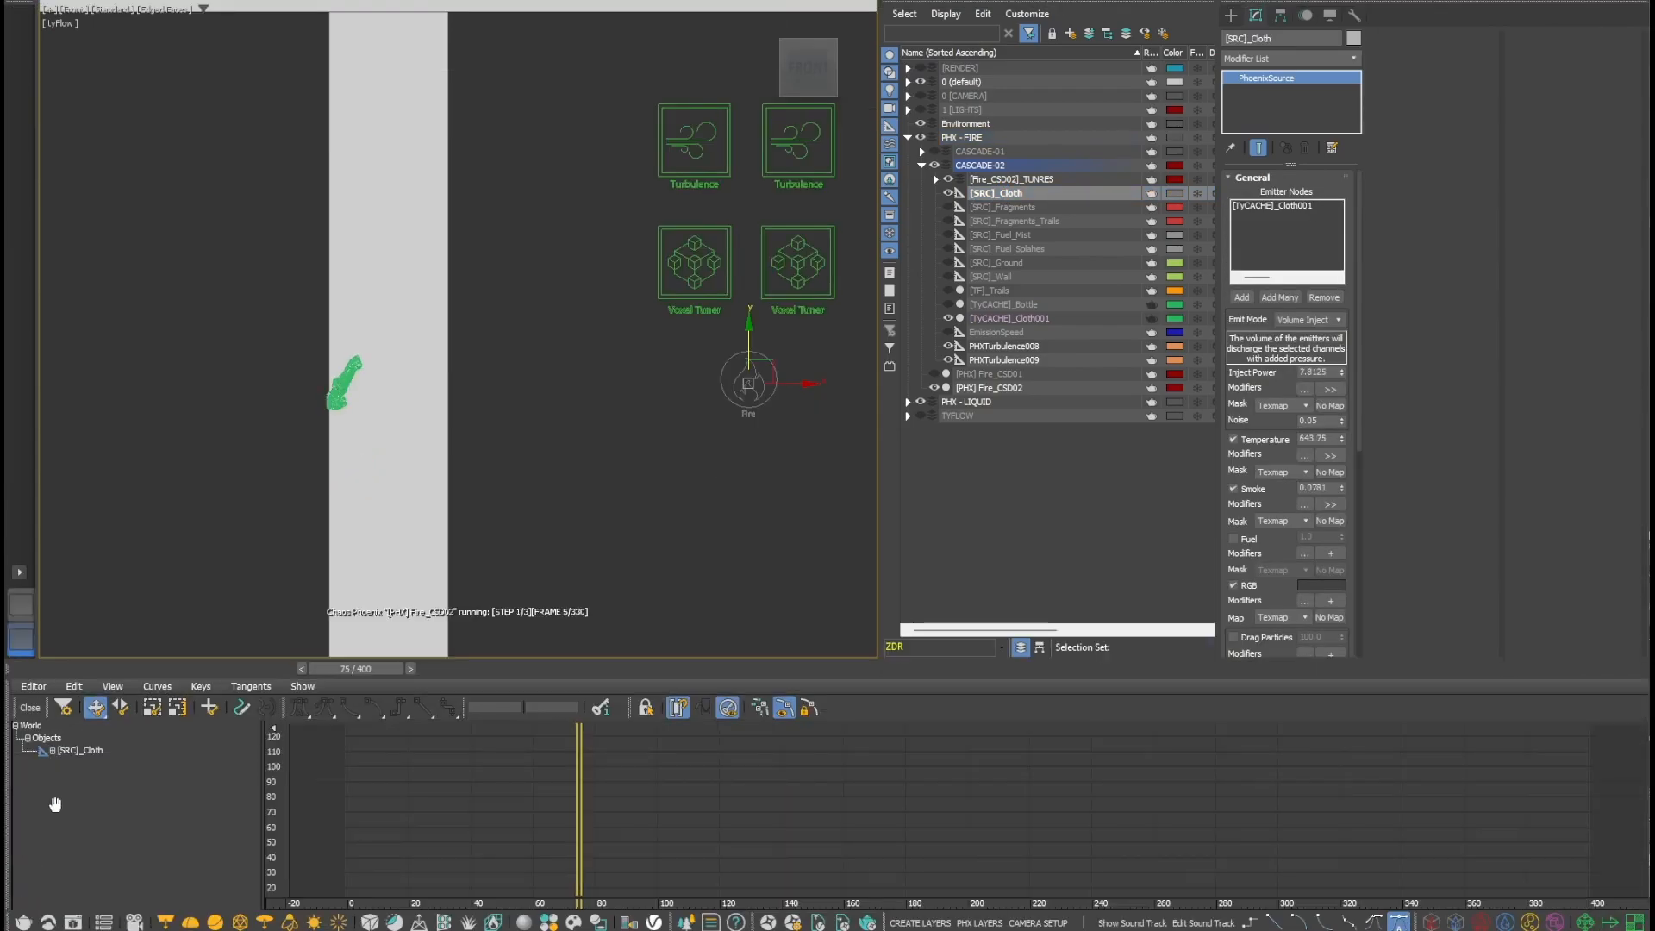
left_click(54, 750)
left_click(65, 763)
left_click(177, 787)
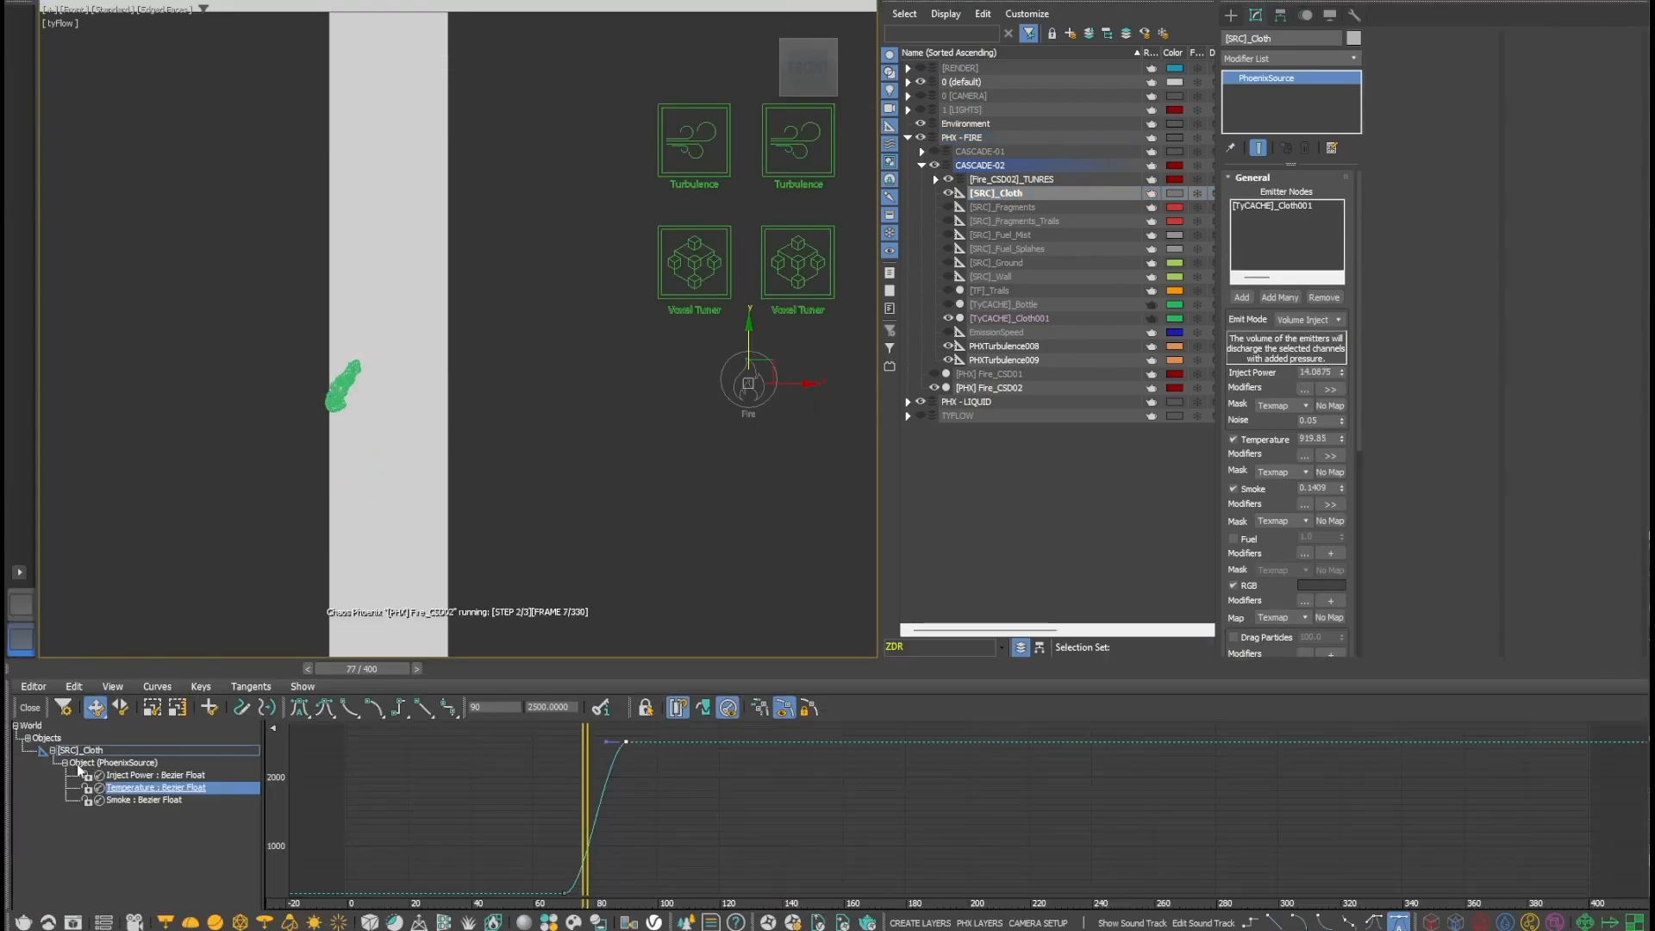
left_click(172, 775)
left_click(159, 800, "shift")
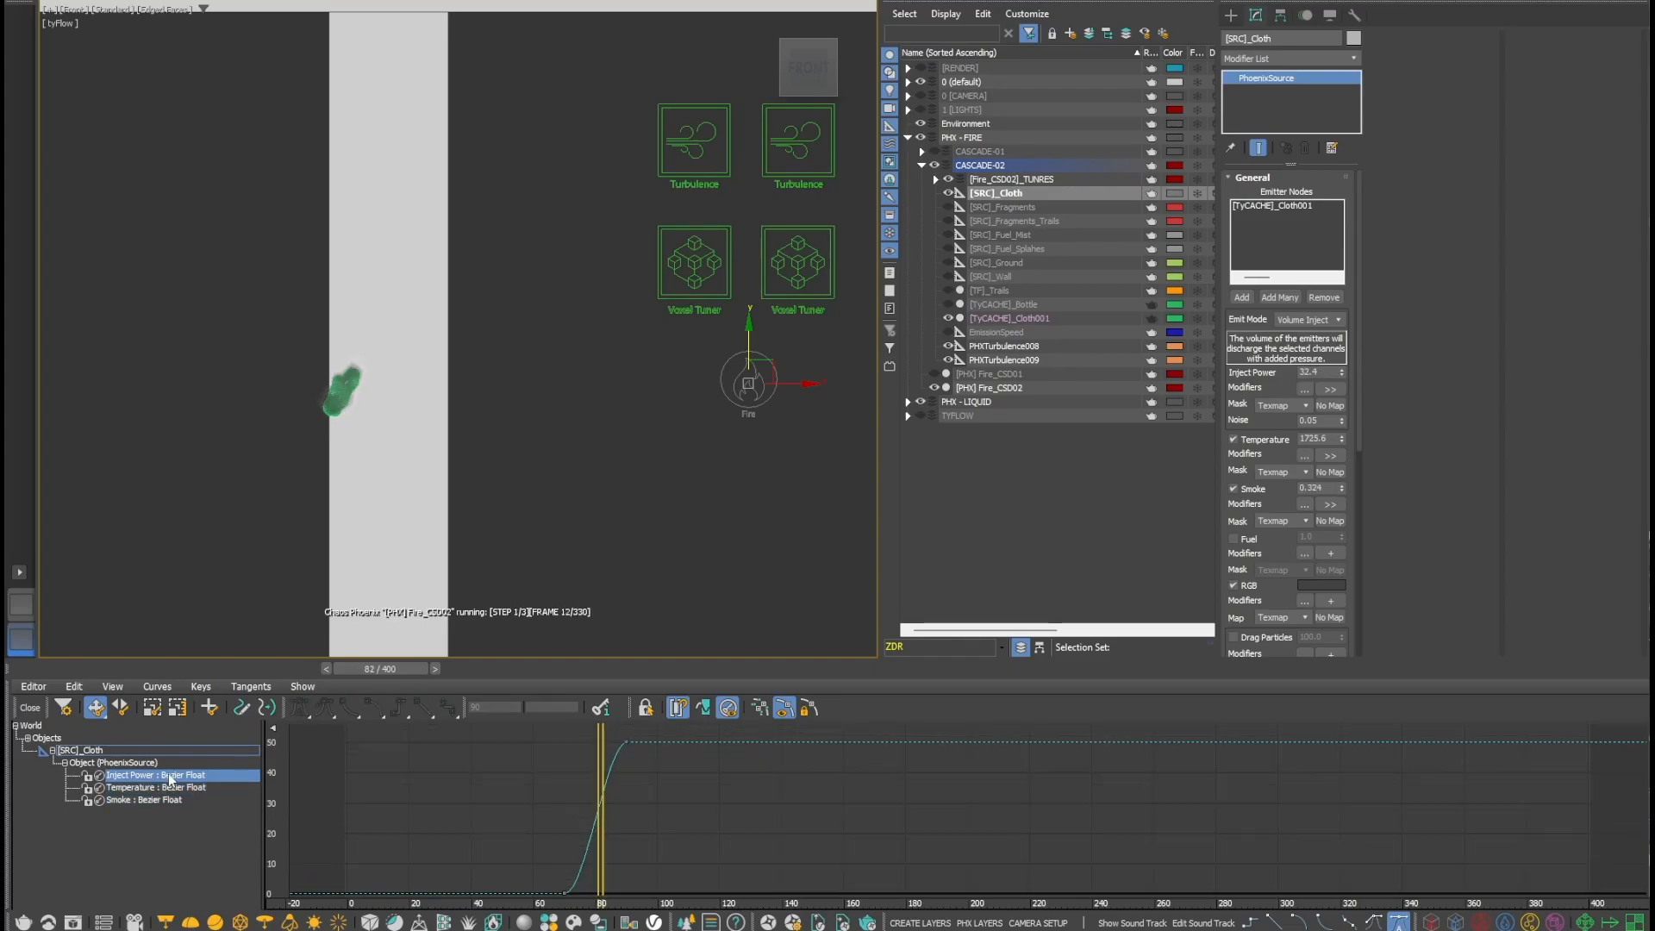
left_click(156, 775)
left_click_drag(513, 847, 581, 916)
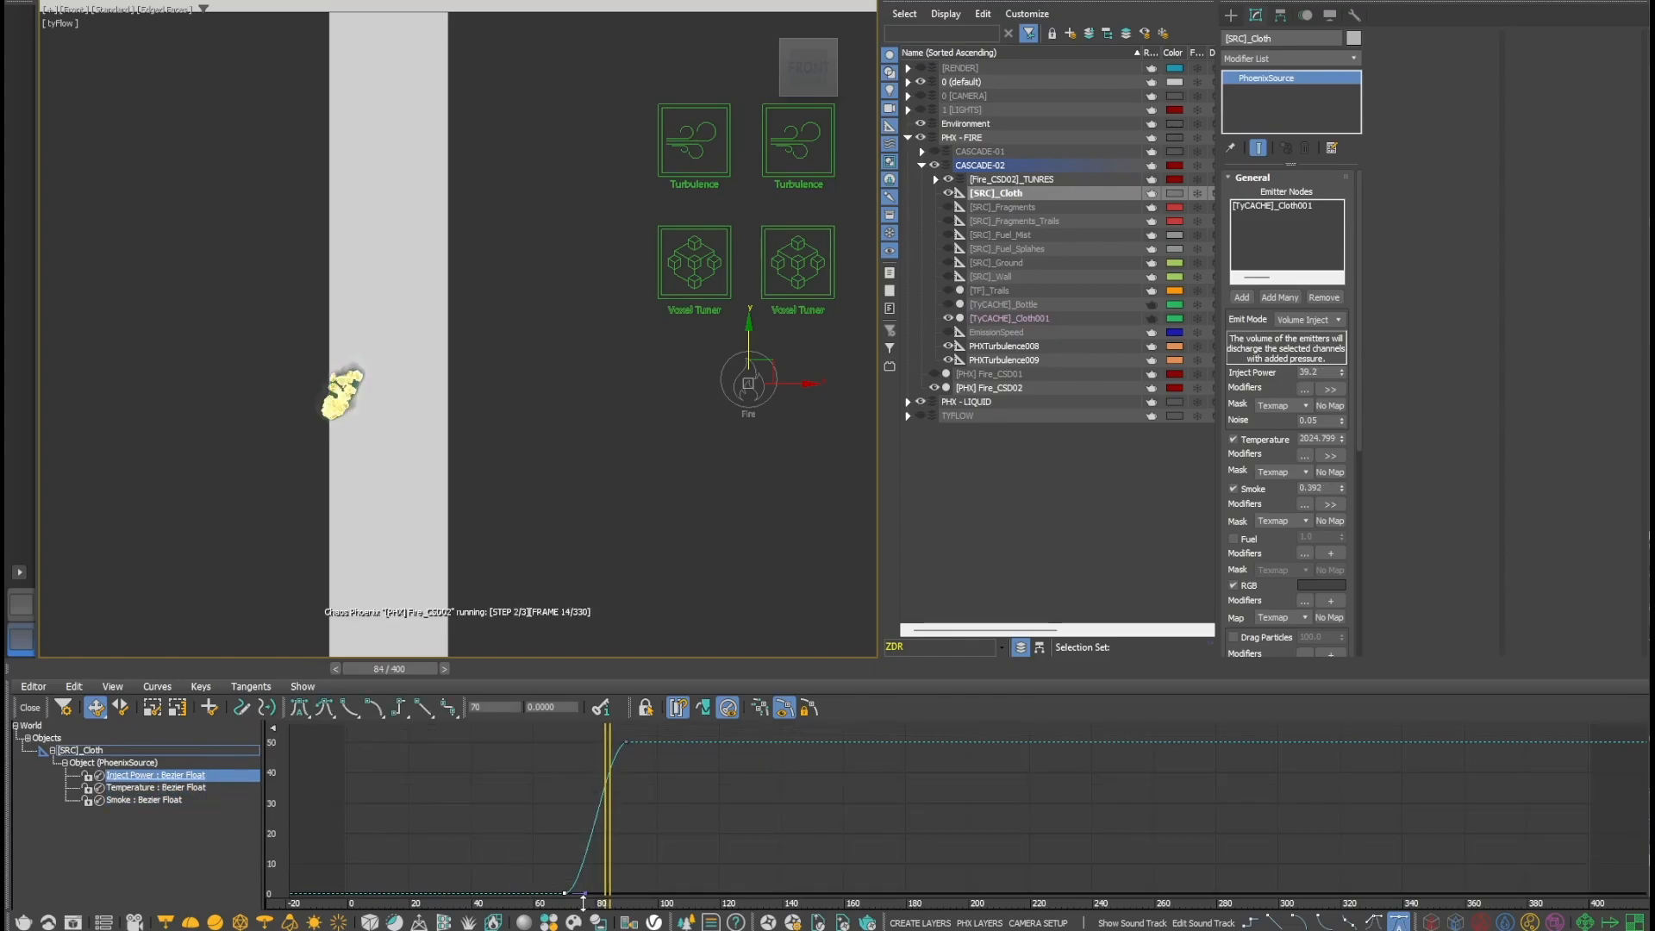
left_click_drag(680, 764, 611, 729)
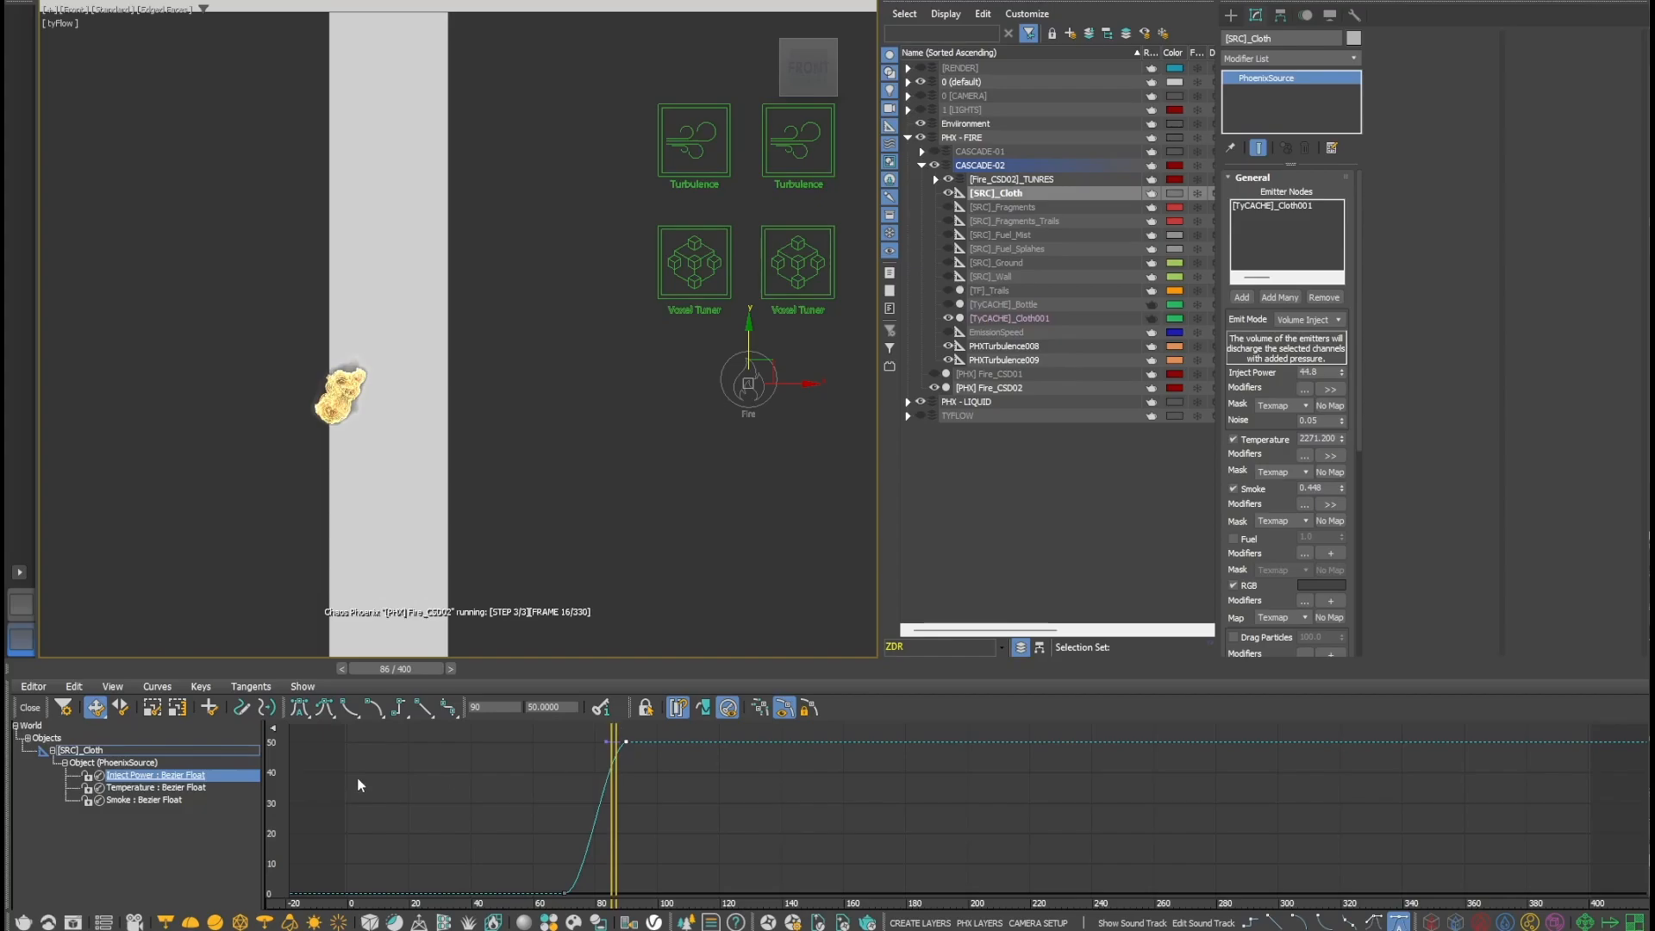
- Inspect the start and end keys of the Temperature curve of [SRC]_Cloth
left_click(181, 788)
left_click(565, 892)
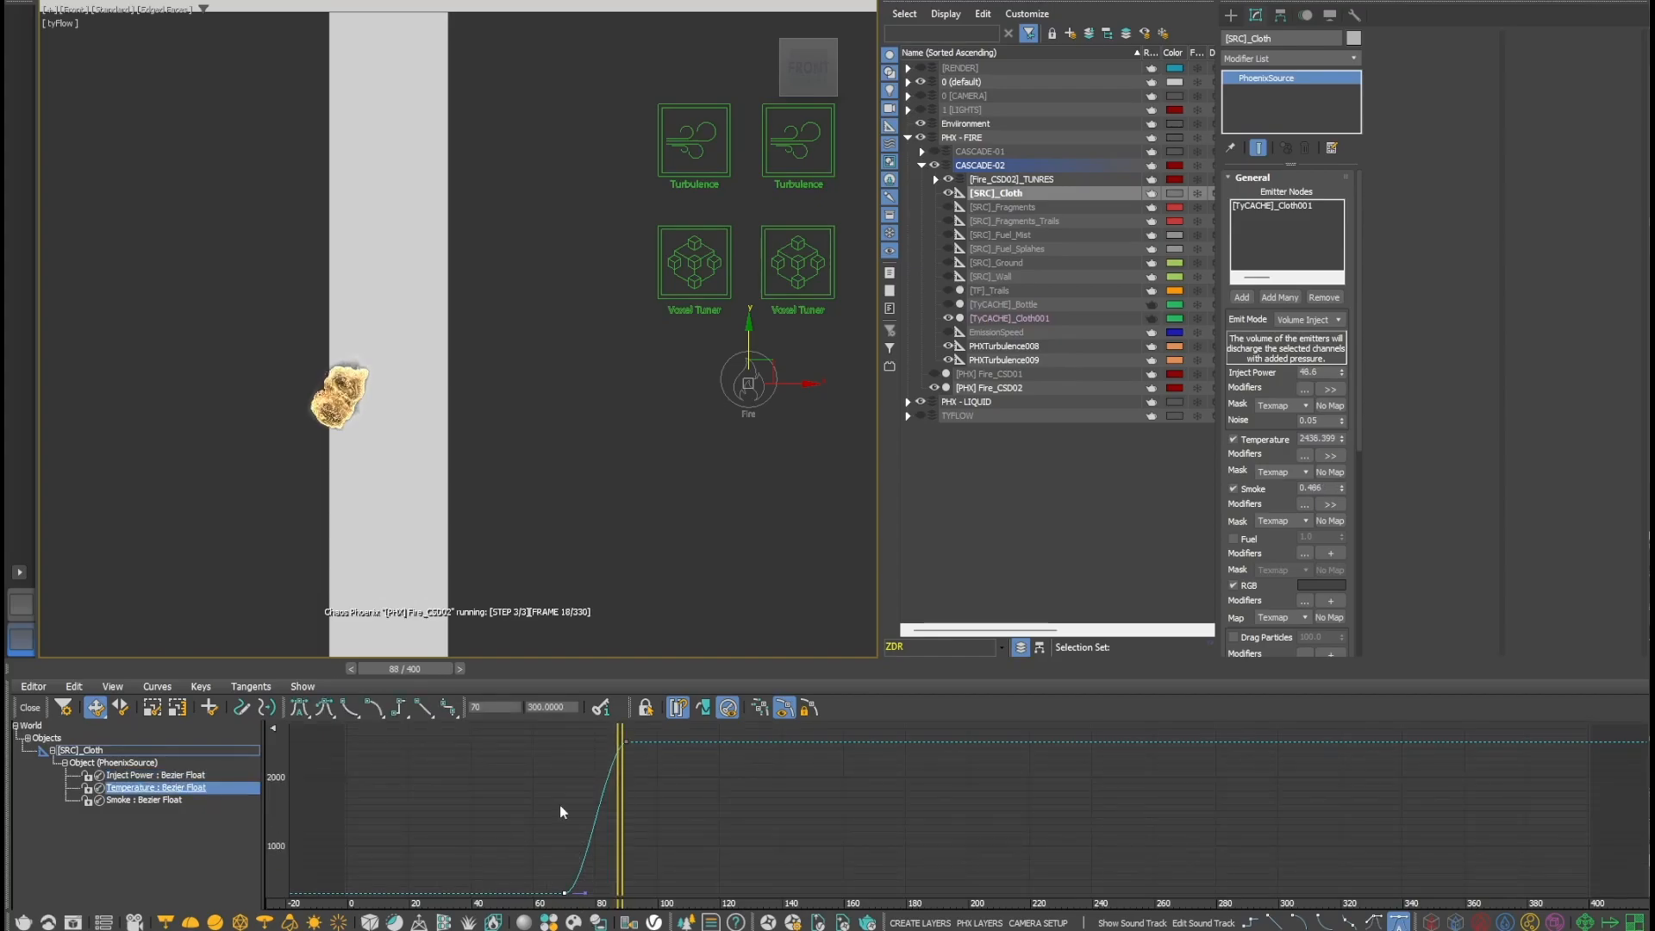
double_click(526, 707)
left_click(622, 741)
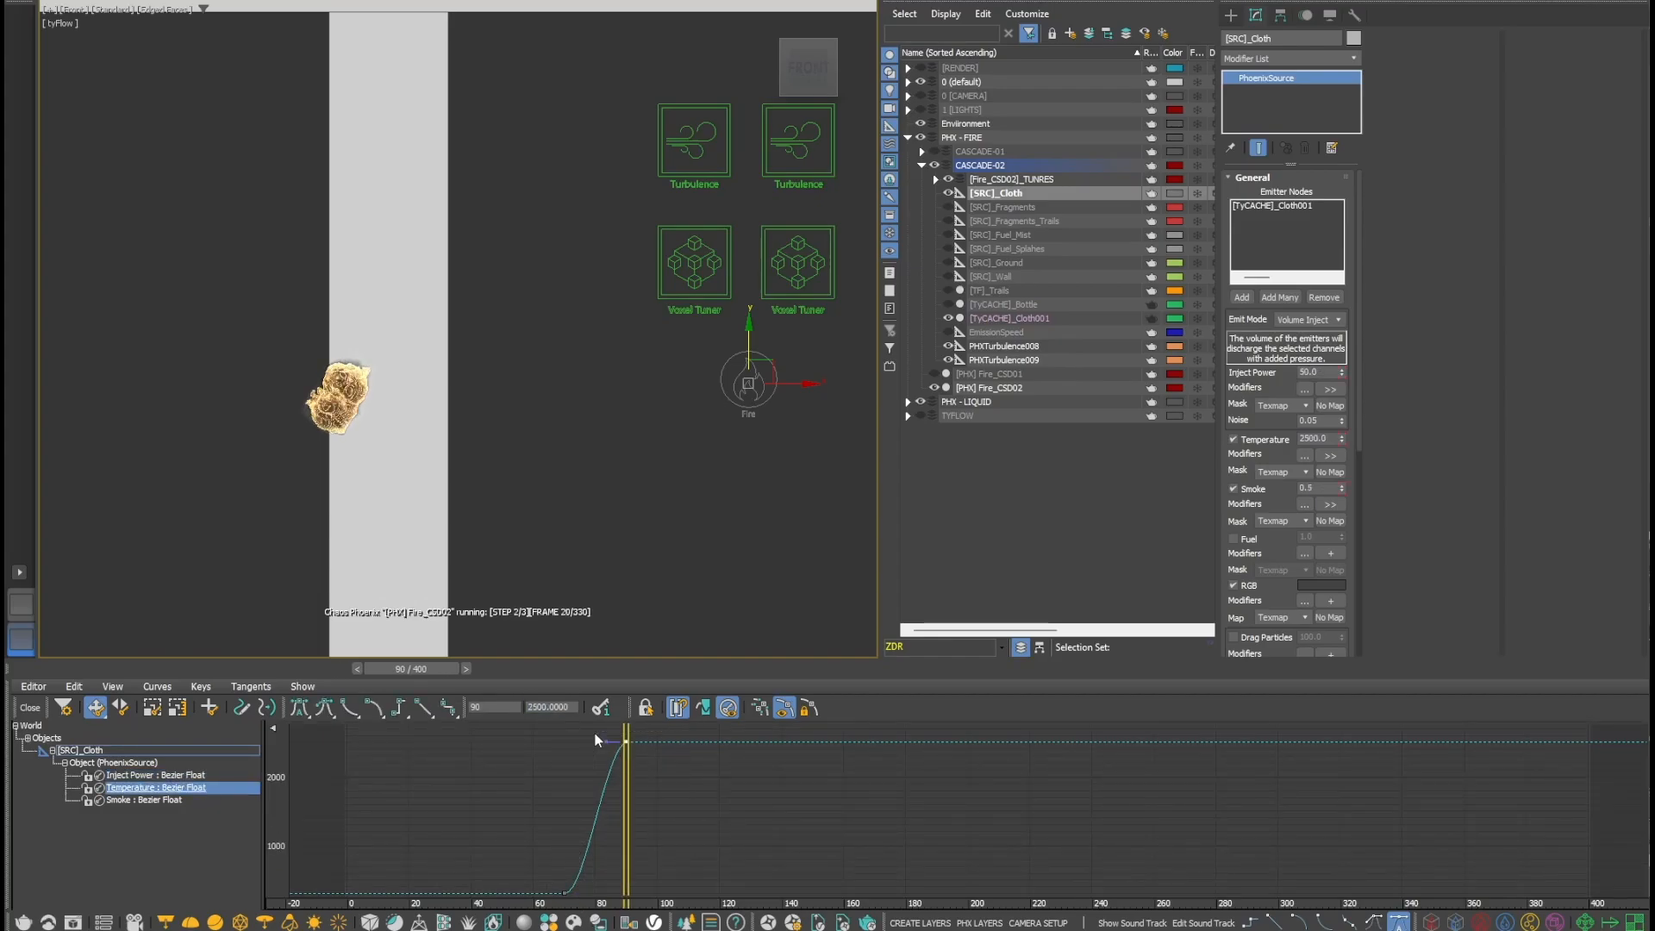
- Inspect the start and end keys of the Smoke curve of [SRC]_Cloth and close the curve editor
left_click(152, 800)
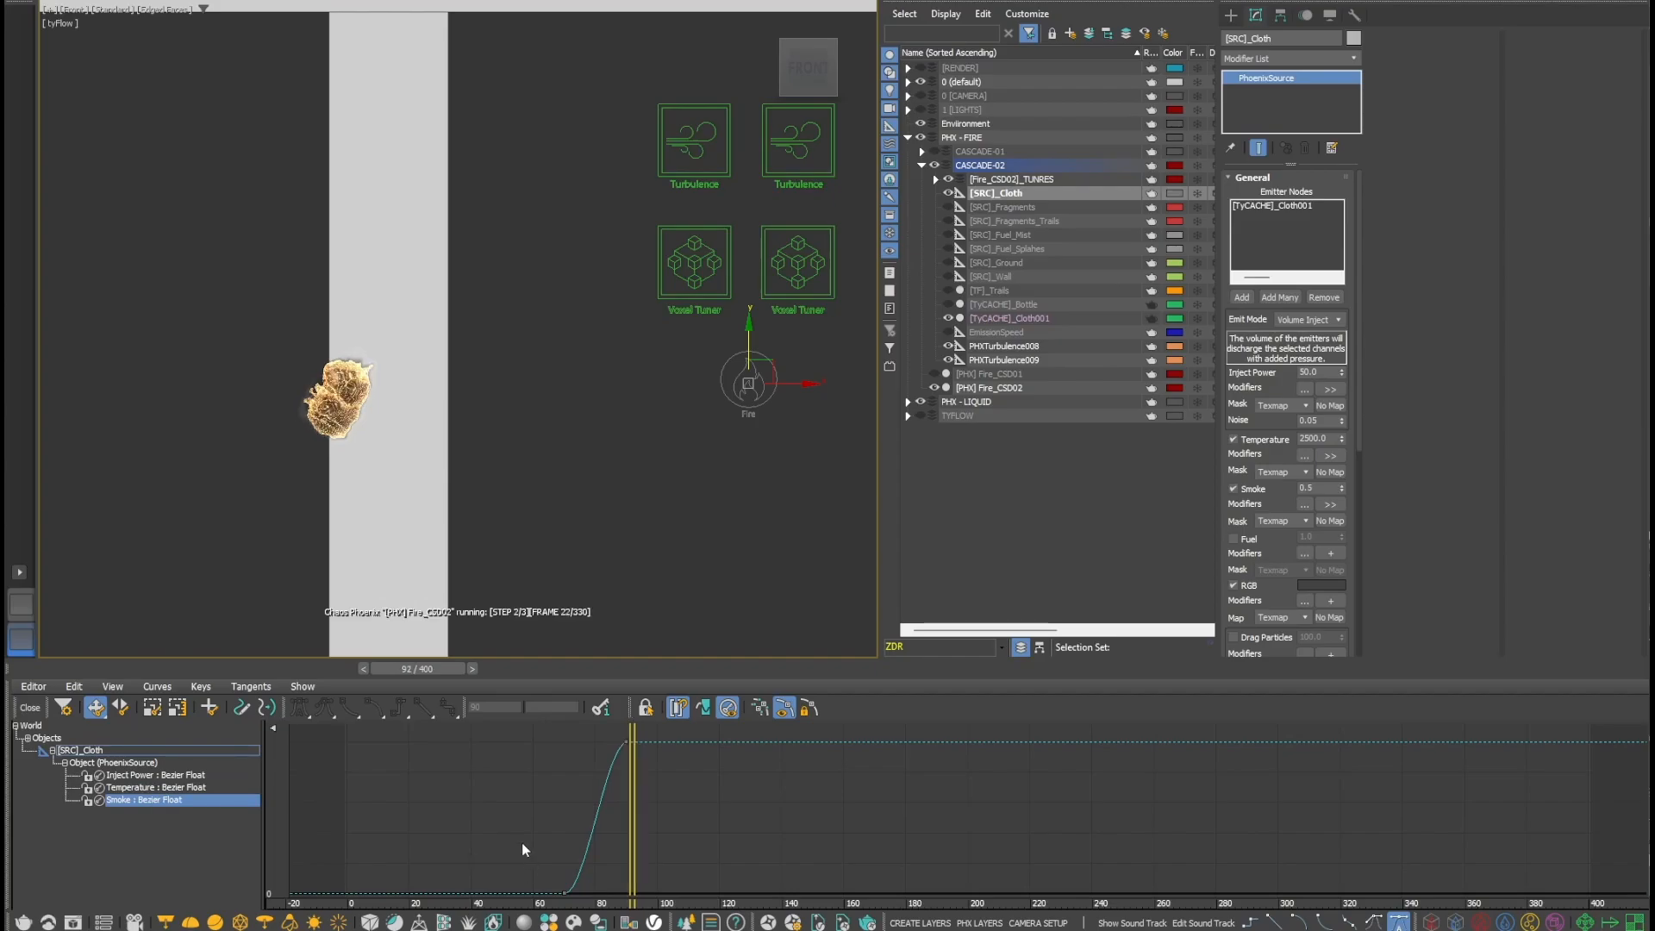
left_click_drag(520, 841, 601, 912)
left_click(626, 741)
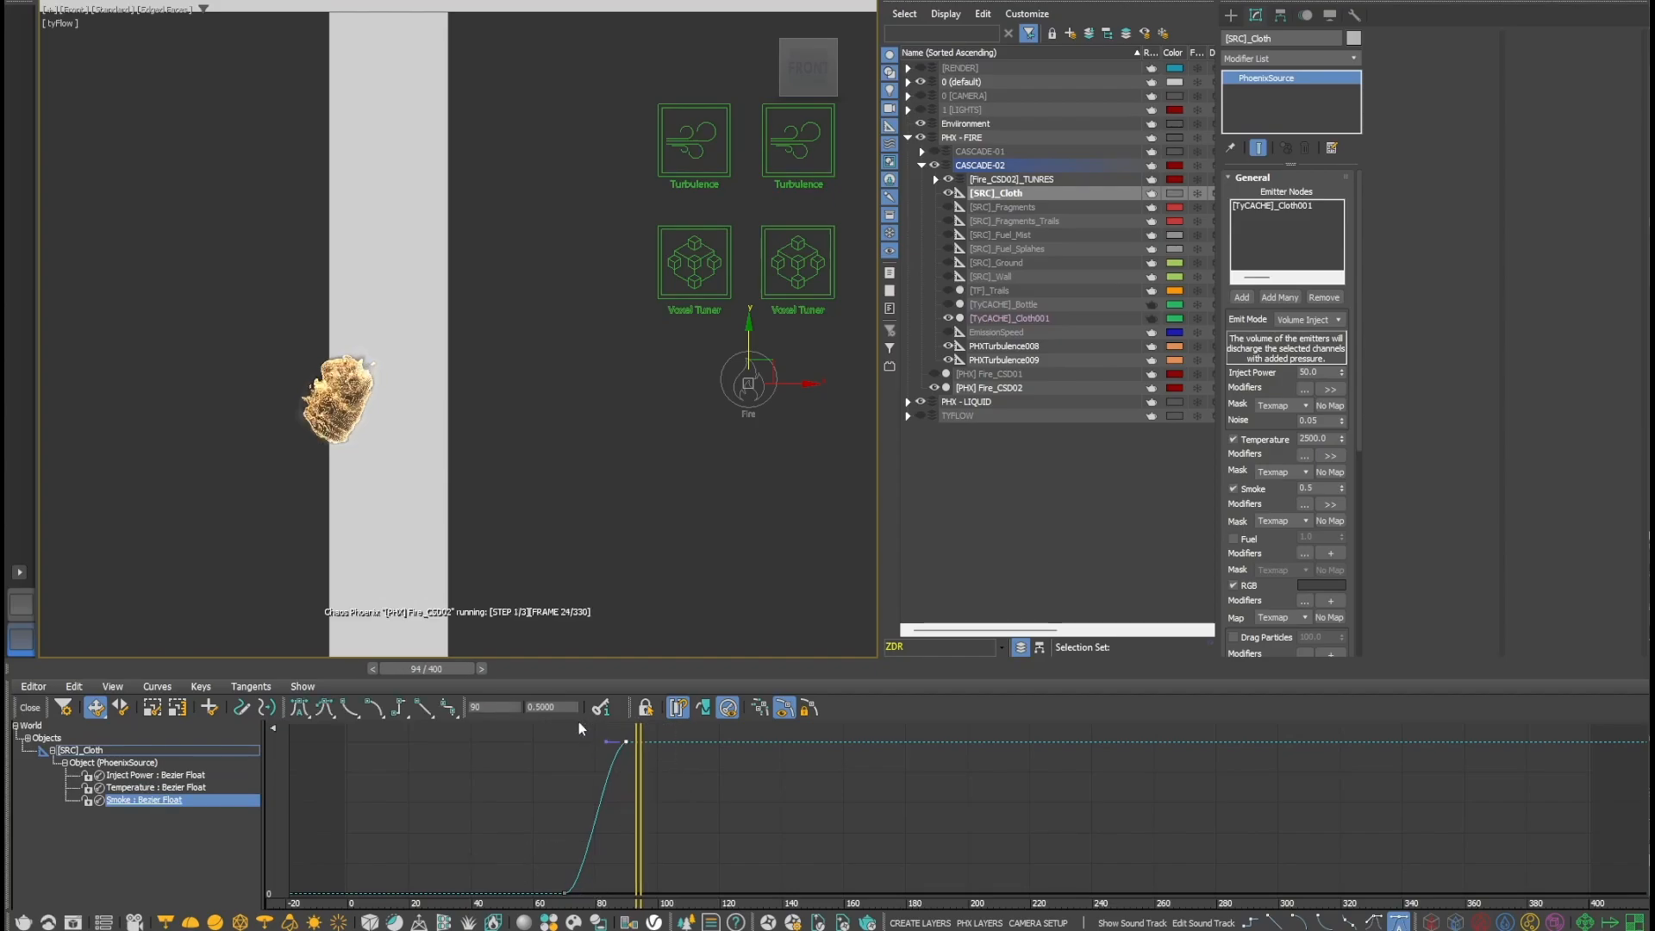
double_click(523, 708)
left_click(519, 814)
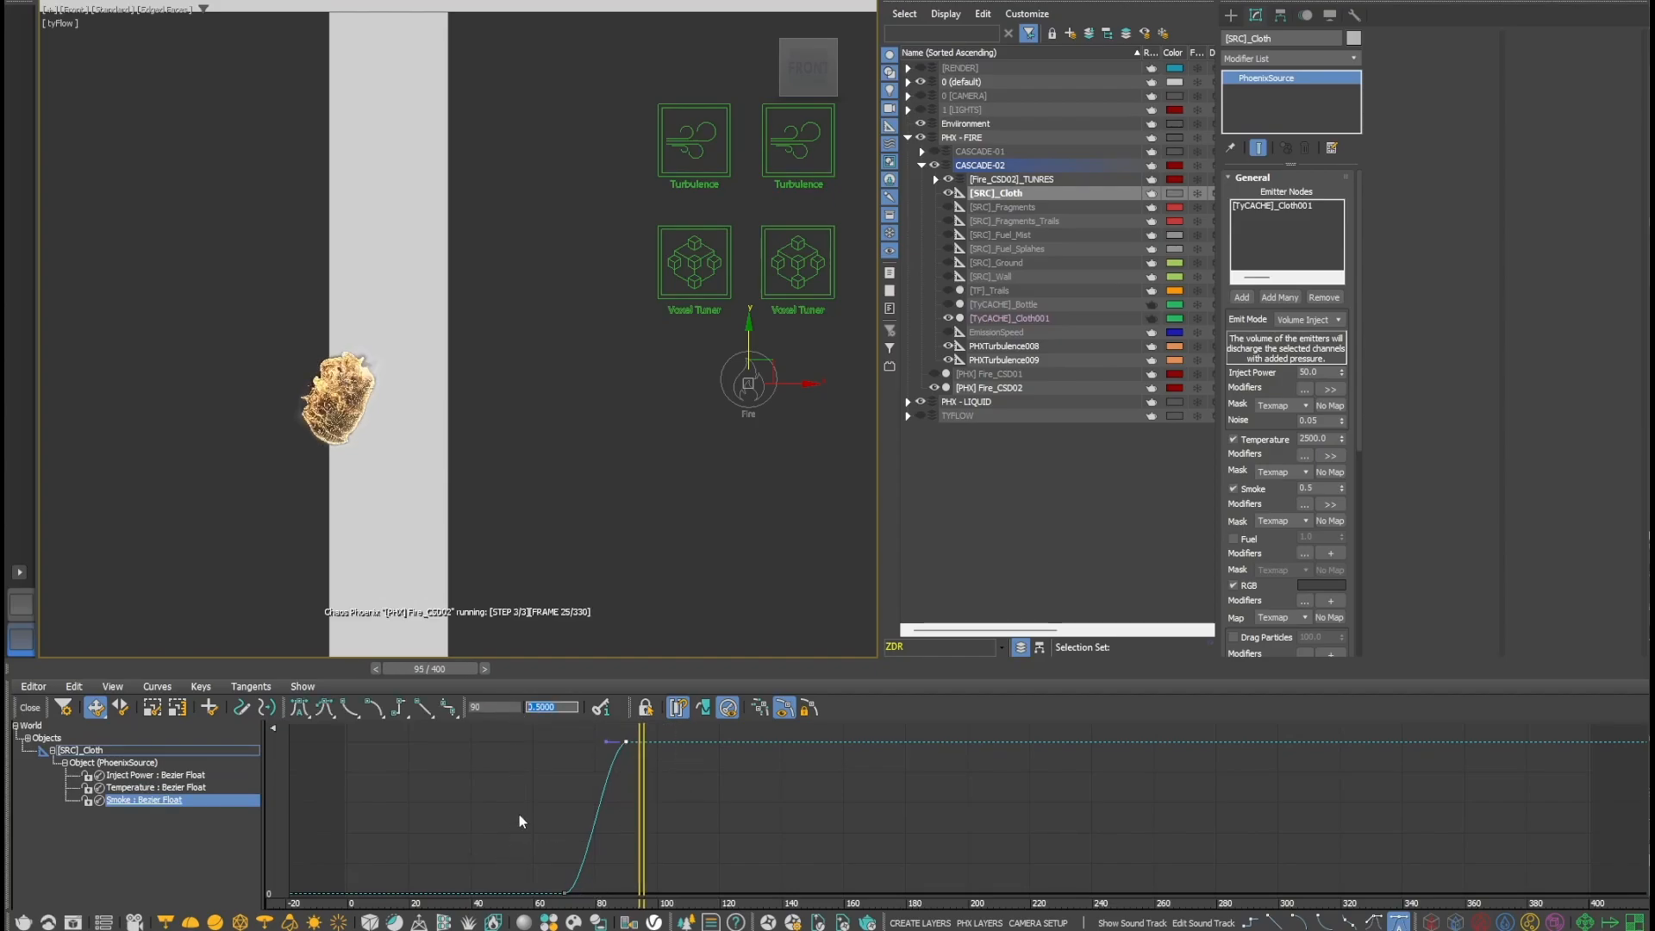
scroll(408, 549, "down", 3)
middle_click_drag(408, 545, 403, 452)
left_click(30, 707)
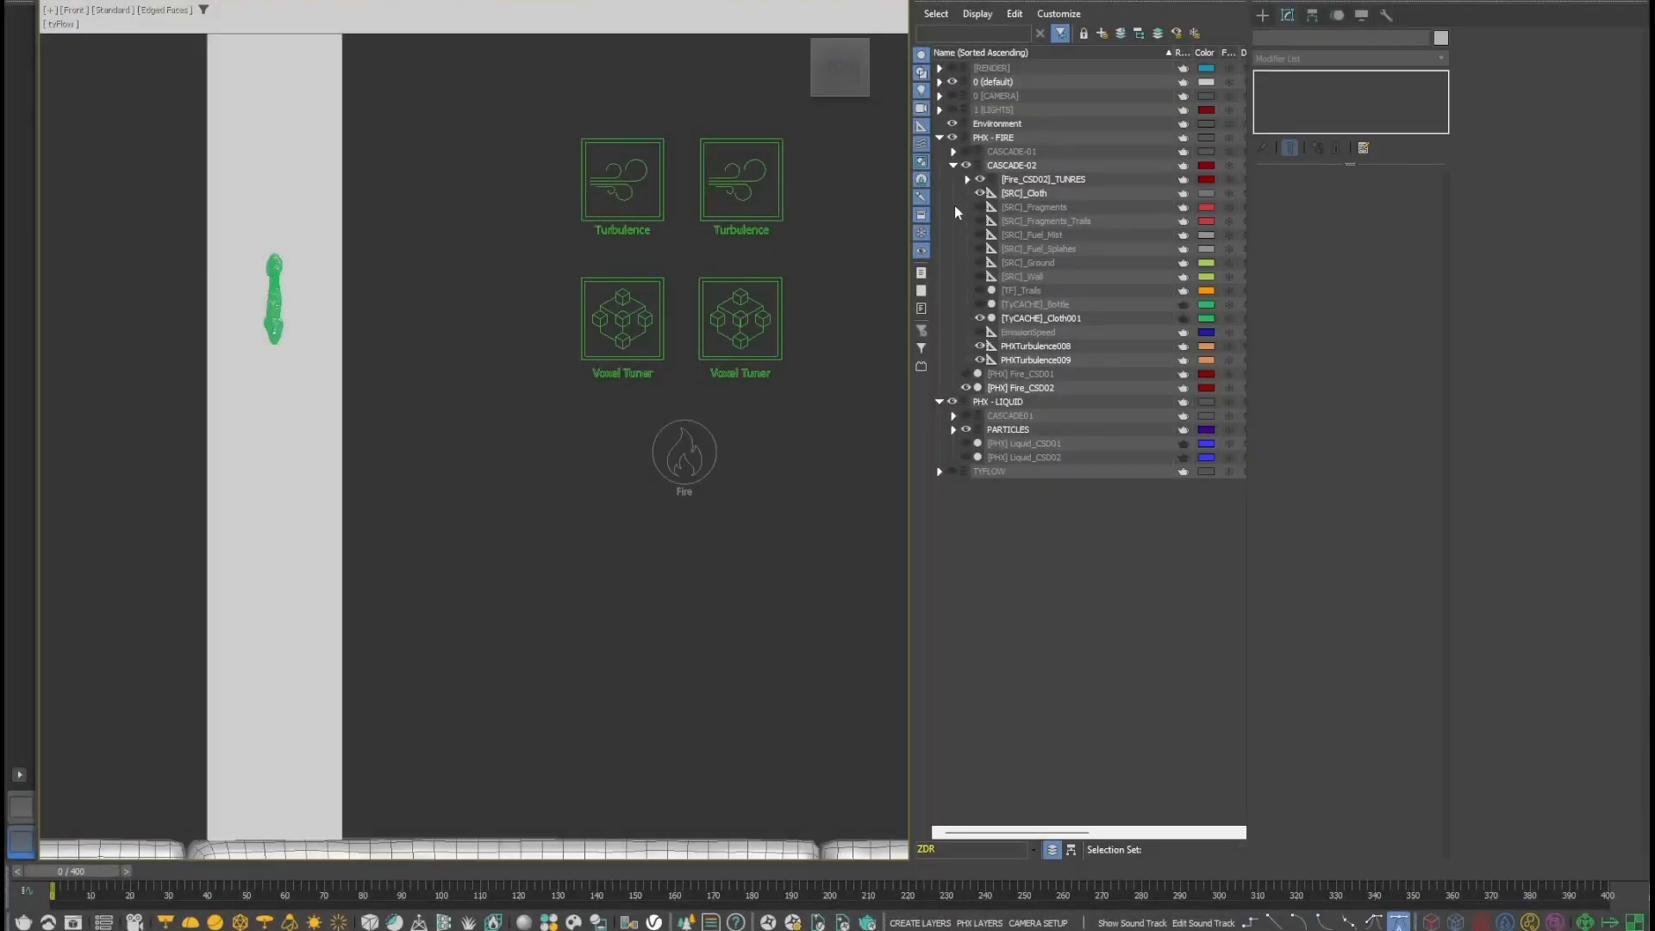
- Unhide the [SRC]_Fragments and [SRC]_Fragments_Trails sources and hide [SRC]_Cloth and [TyCACHE]_Cloth001
left_click(1017, 207)
left_click(1014, 222, "ctrl")
left_click(979, 221)
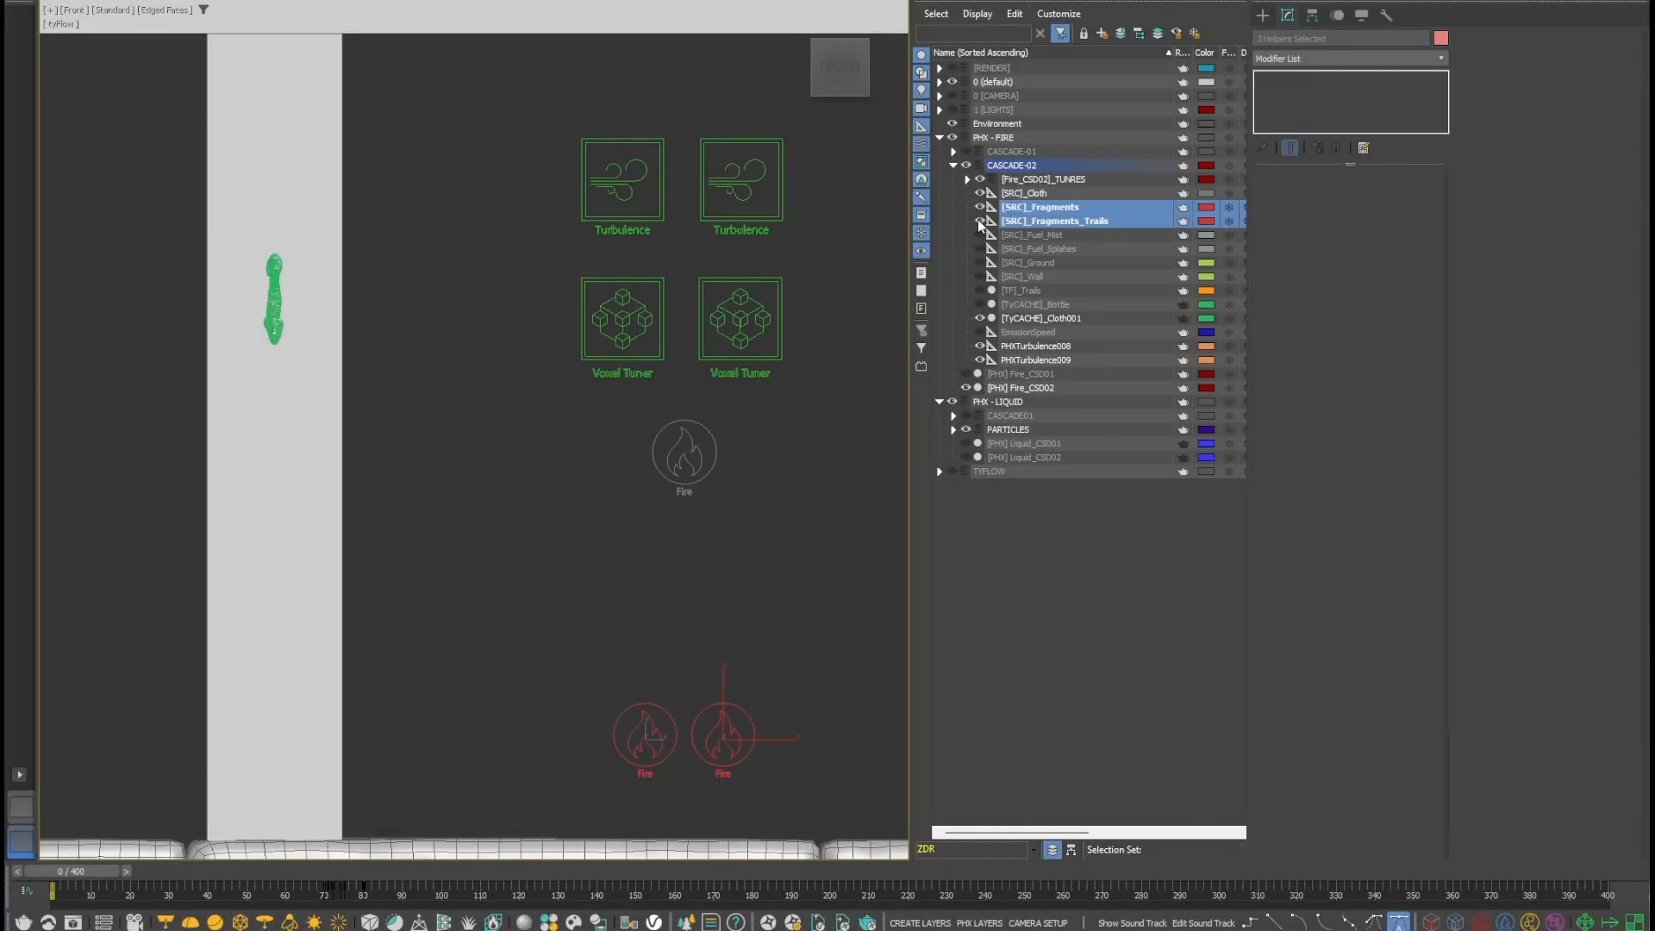
left_click(980, 193)
left_click(979, 318)
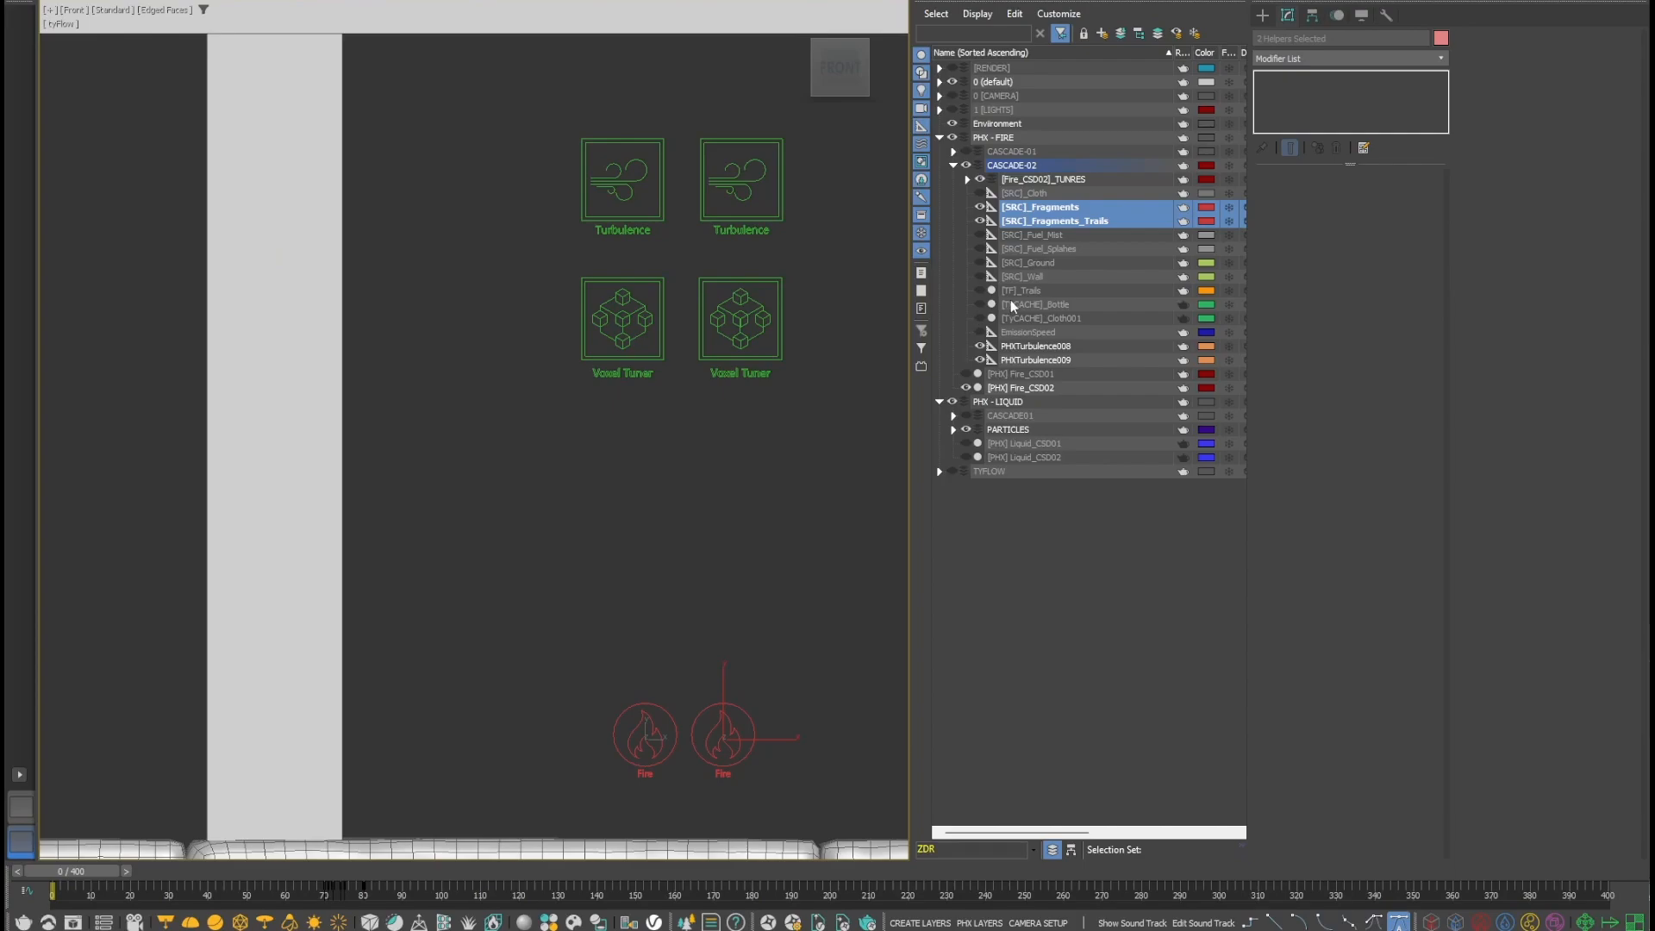
- Unhide and isolate [TyCACHE]_Bottle, and go to frame 76 to view the shattered bottle fragments up close
left_click(1016, 303)
left_click(980, 304)
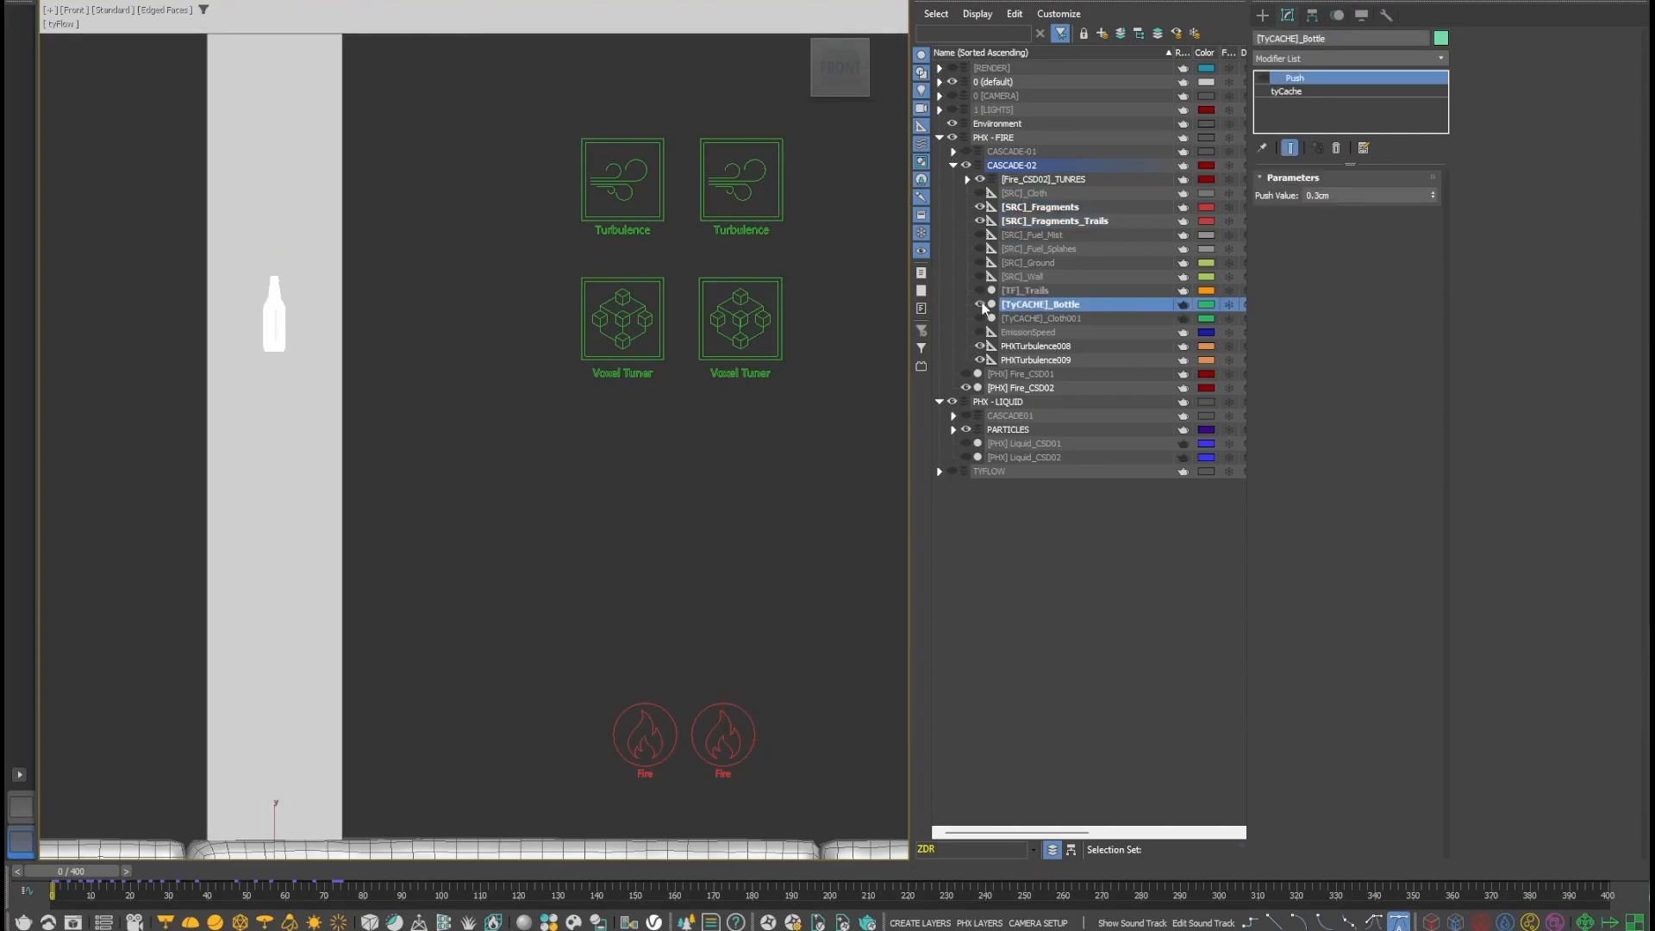
key("alt+q")
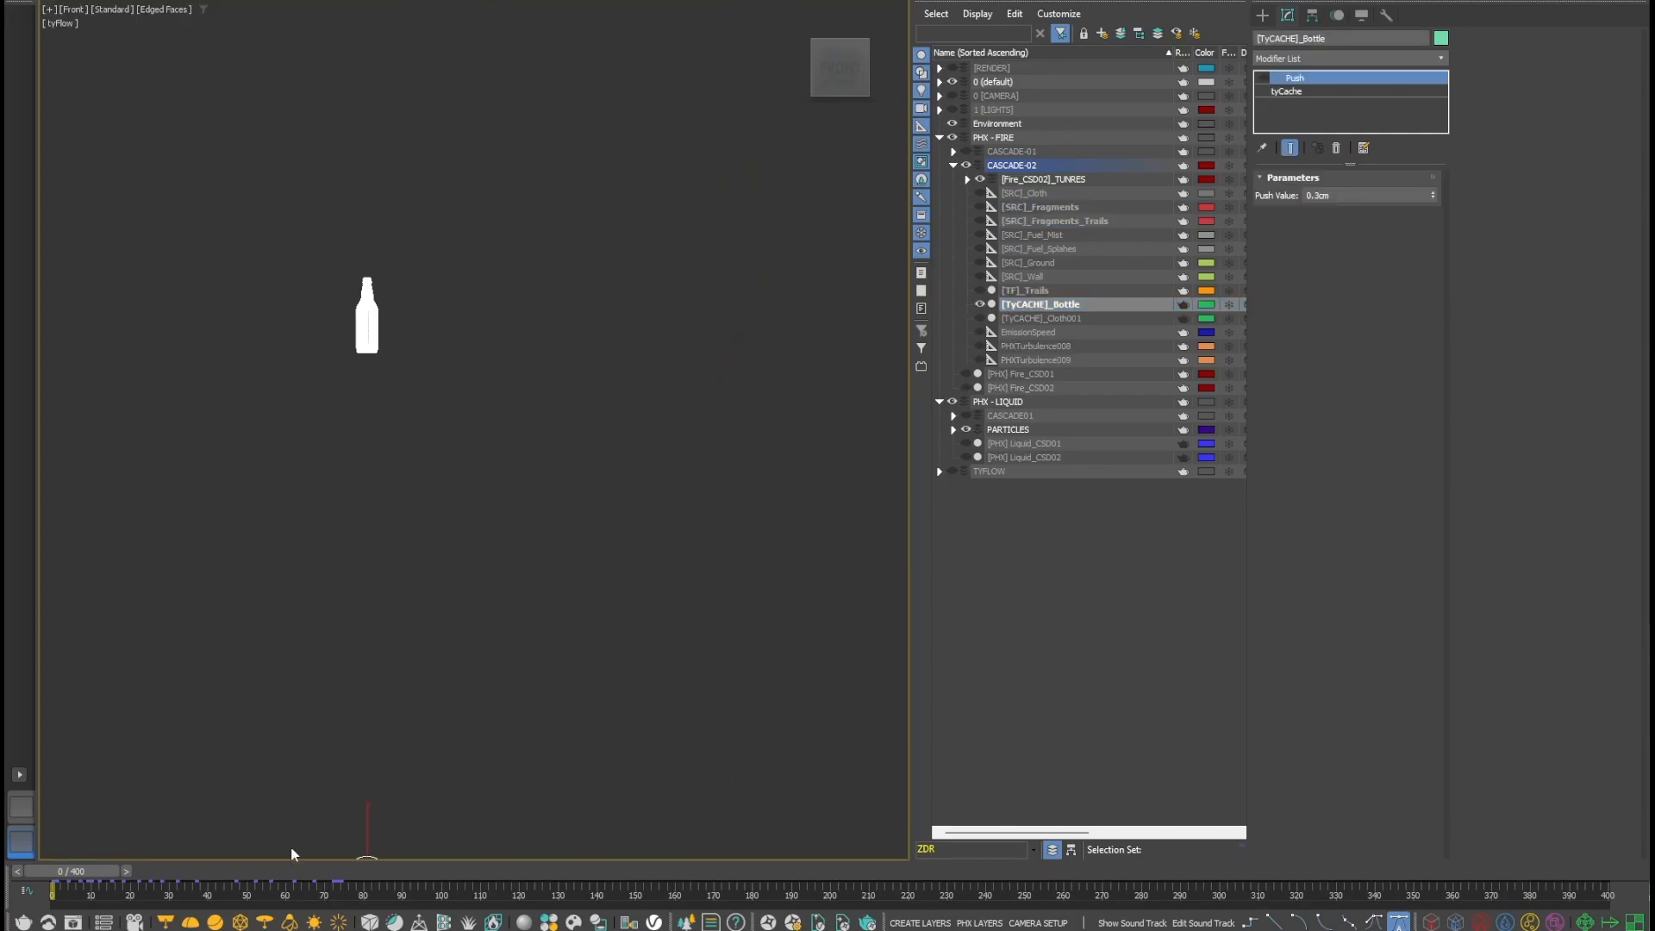
left_click_drag(86, 871, 374, 872)
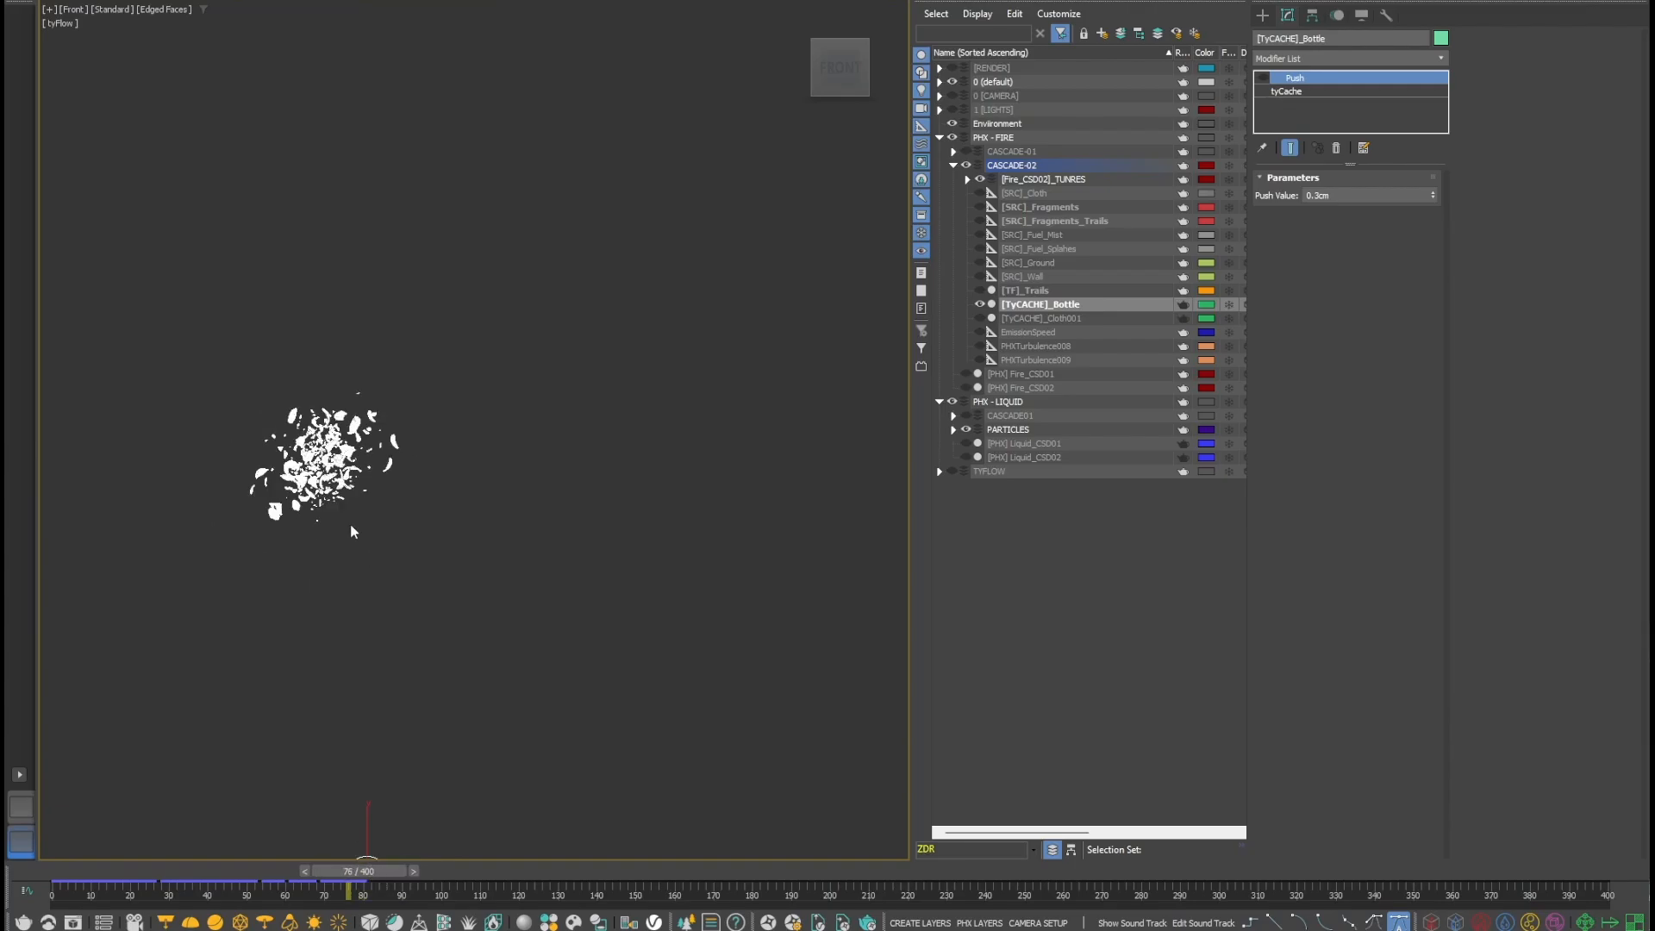
middle_click_drag(619, 452, 591, 453)
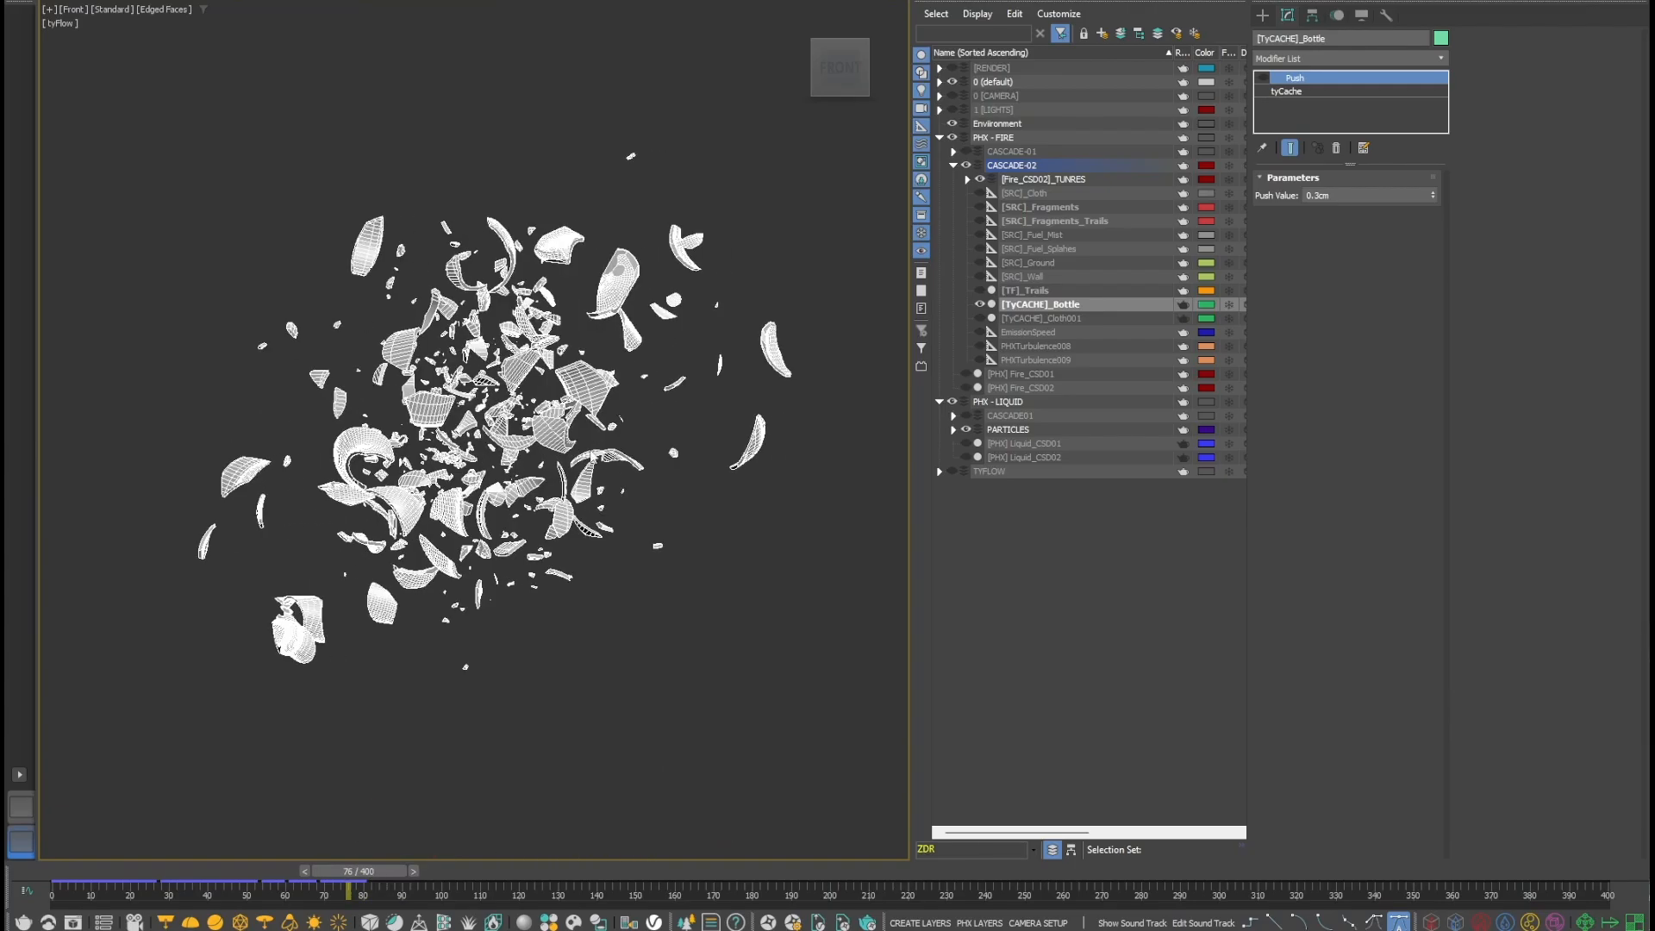
- Unhide [PHX] Fire_CSD02, show its box with graph cells, and compare the bottle fragments' size with the voxel grid up close
left_click(967, 389)
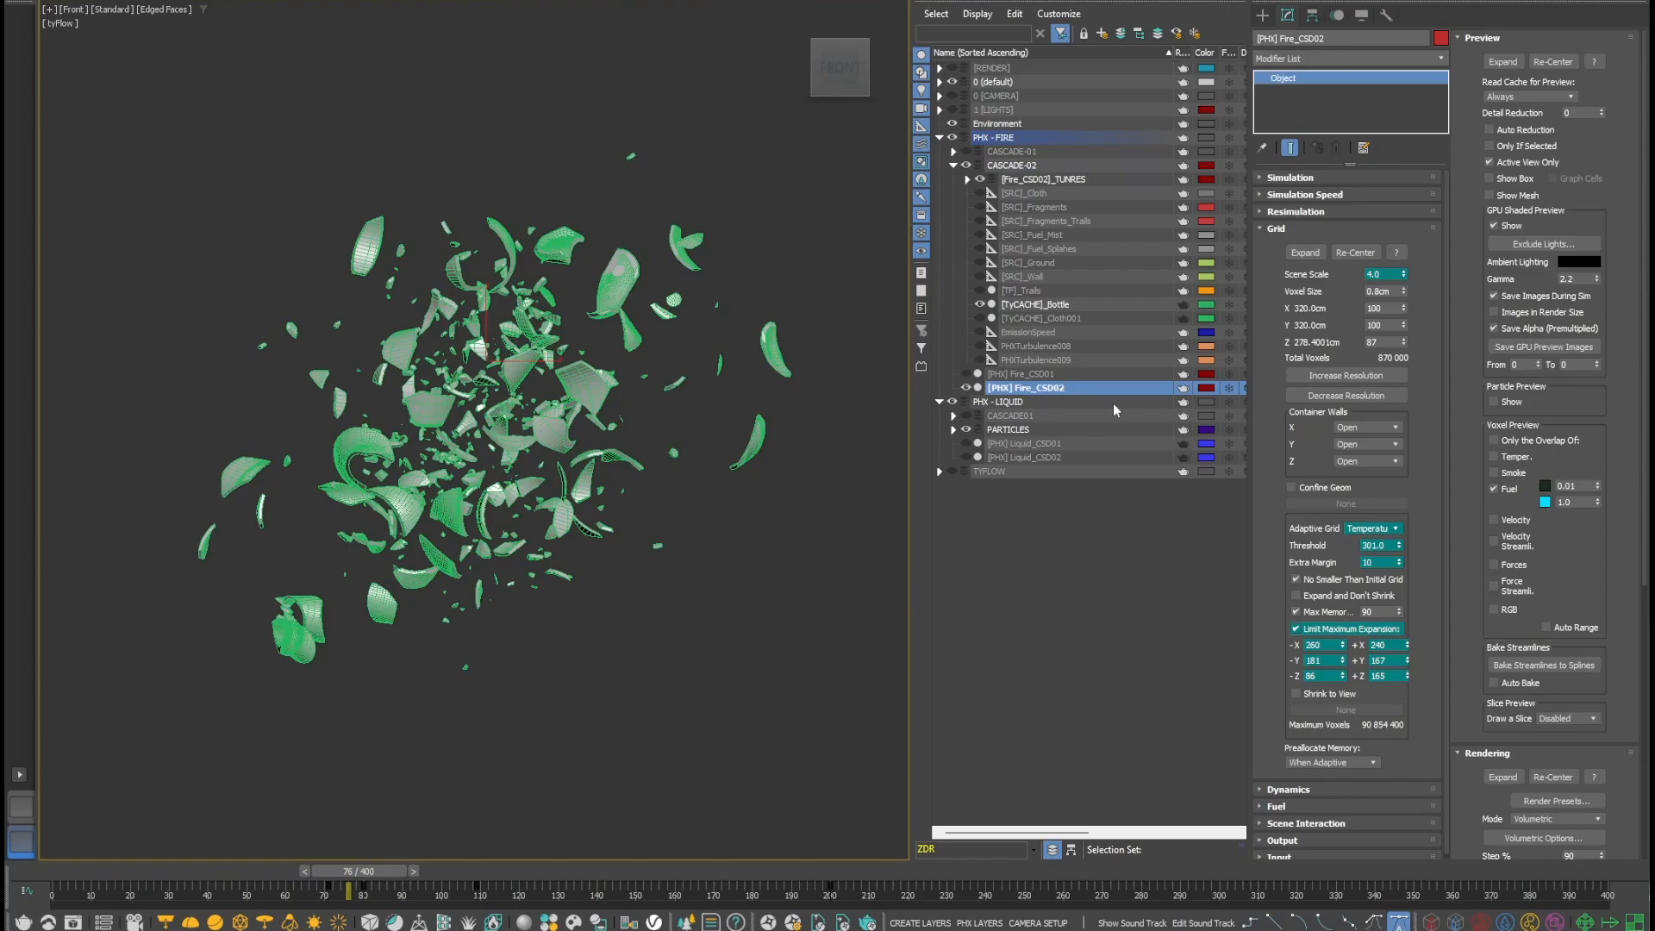
left_click(1489, 178)
left_click(1551, 179)
scroll(468, 437, "up", 3)
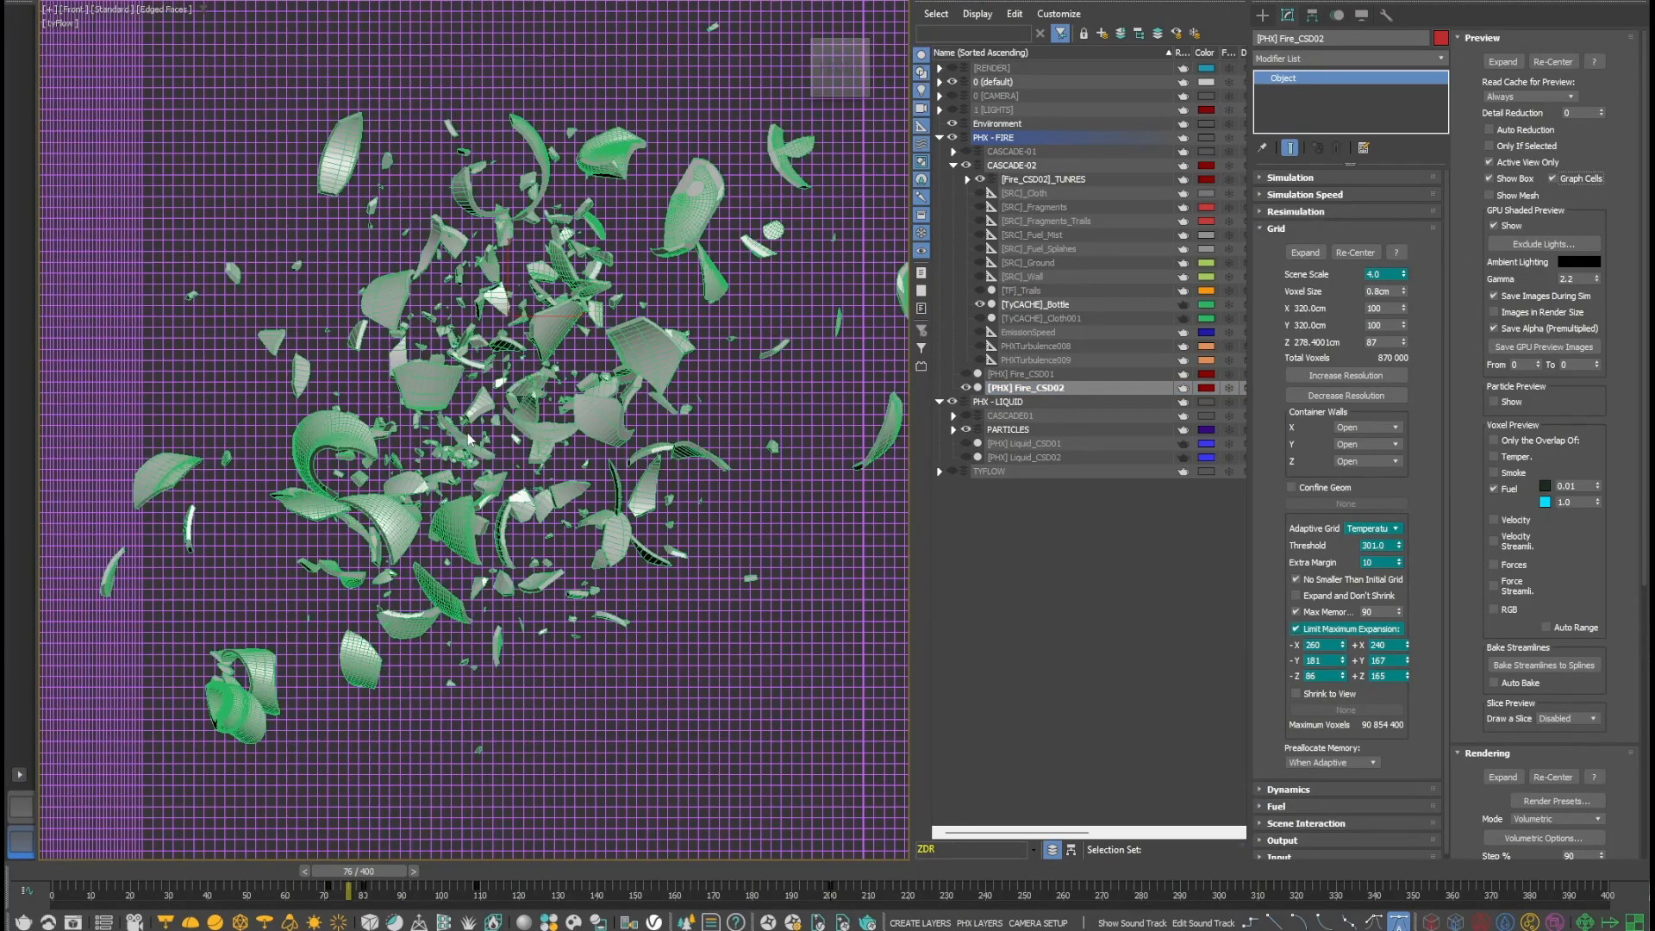
scroll(468, 438, "up", 6)
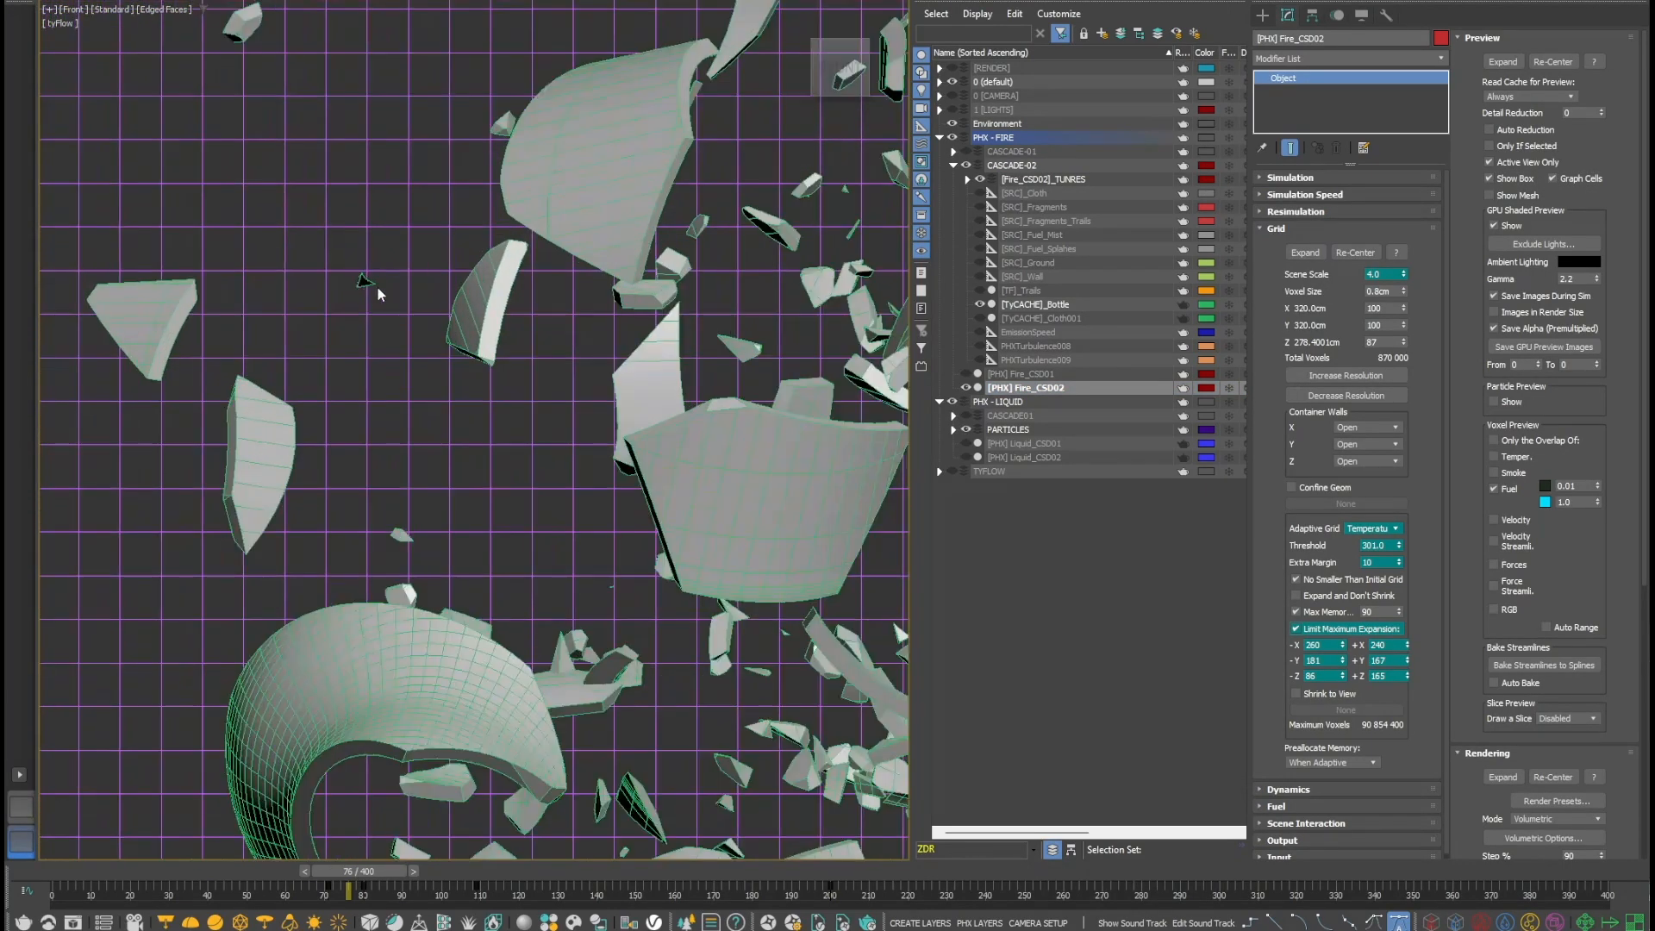
scroll(616, 598, "up", 3)
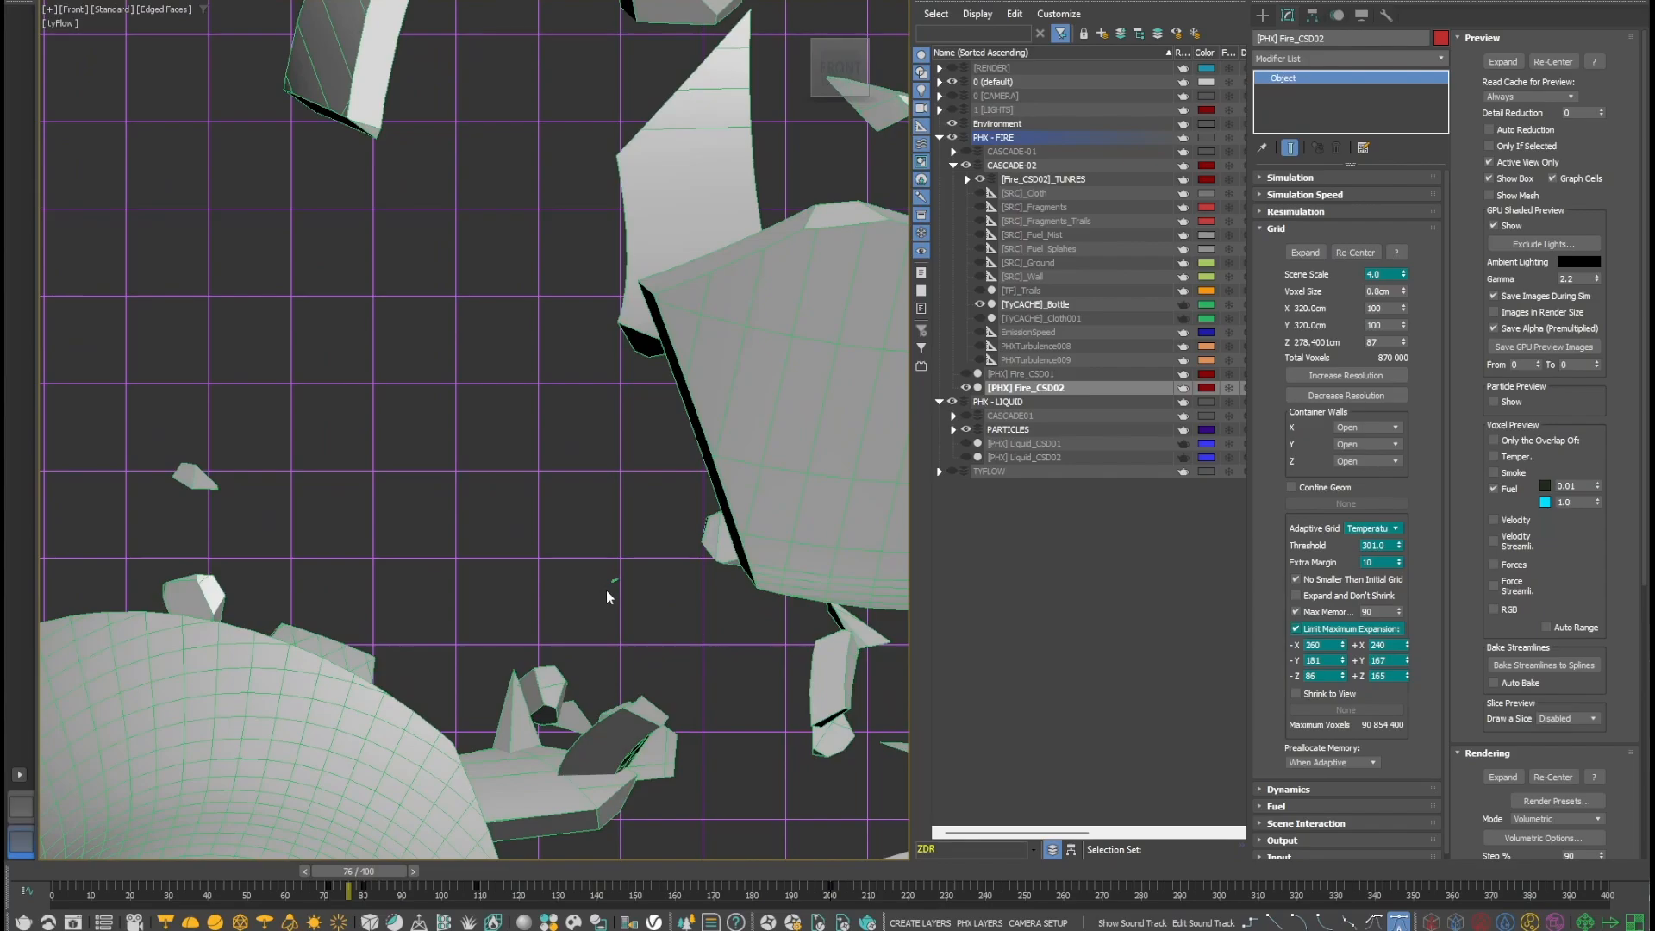
left_click(1383, 292)
scroll(760, 481, "down", 10)
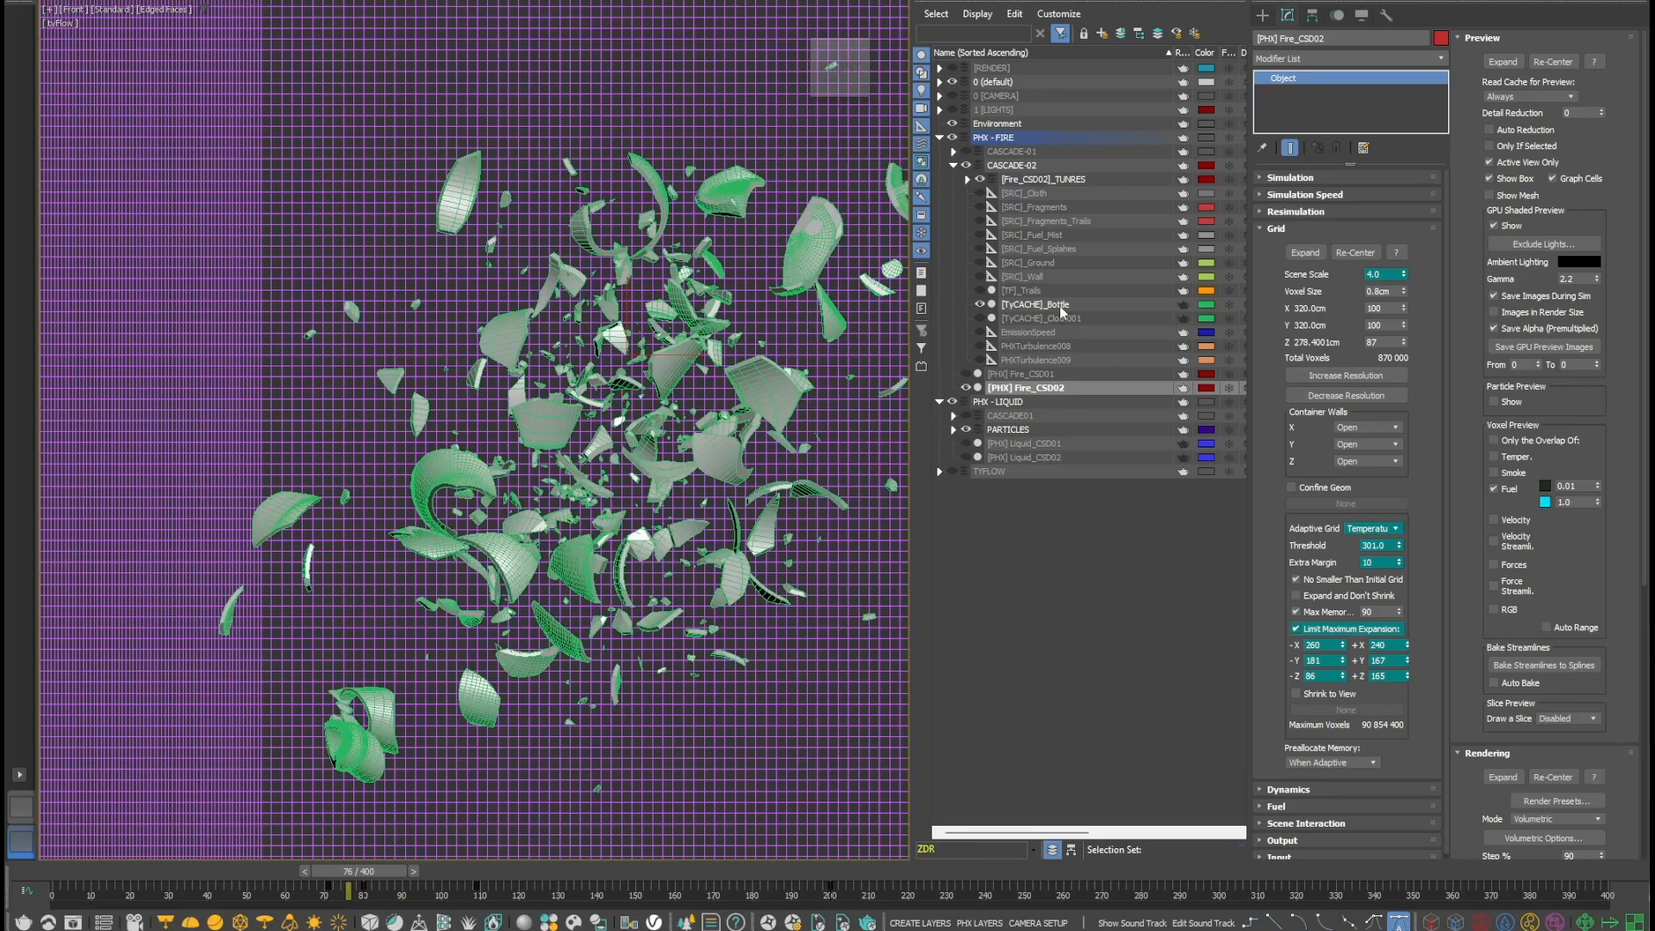
- Preview the Push modifier on [TyCACHE]_Bottle with it switched on and off, and cull fragments with a surface area smaller than 10.0cm
left_click(1060, 307)
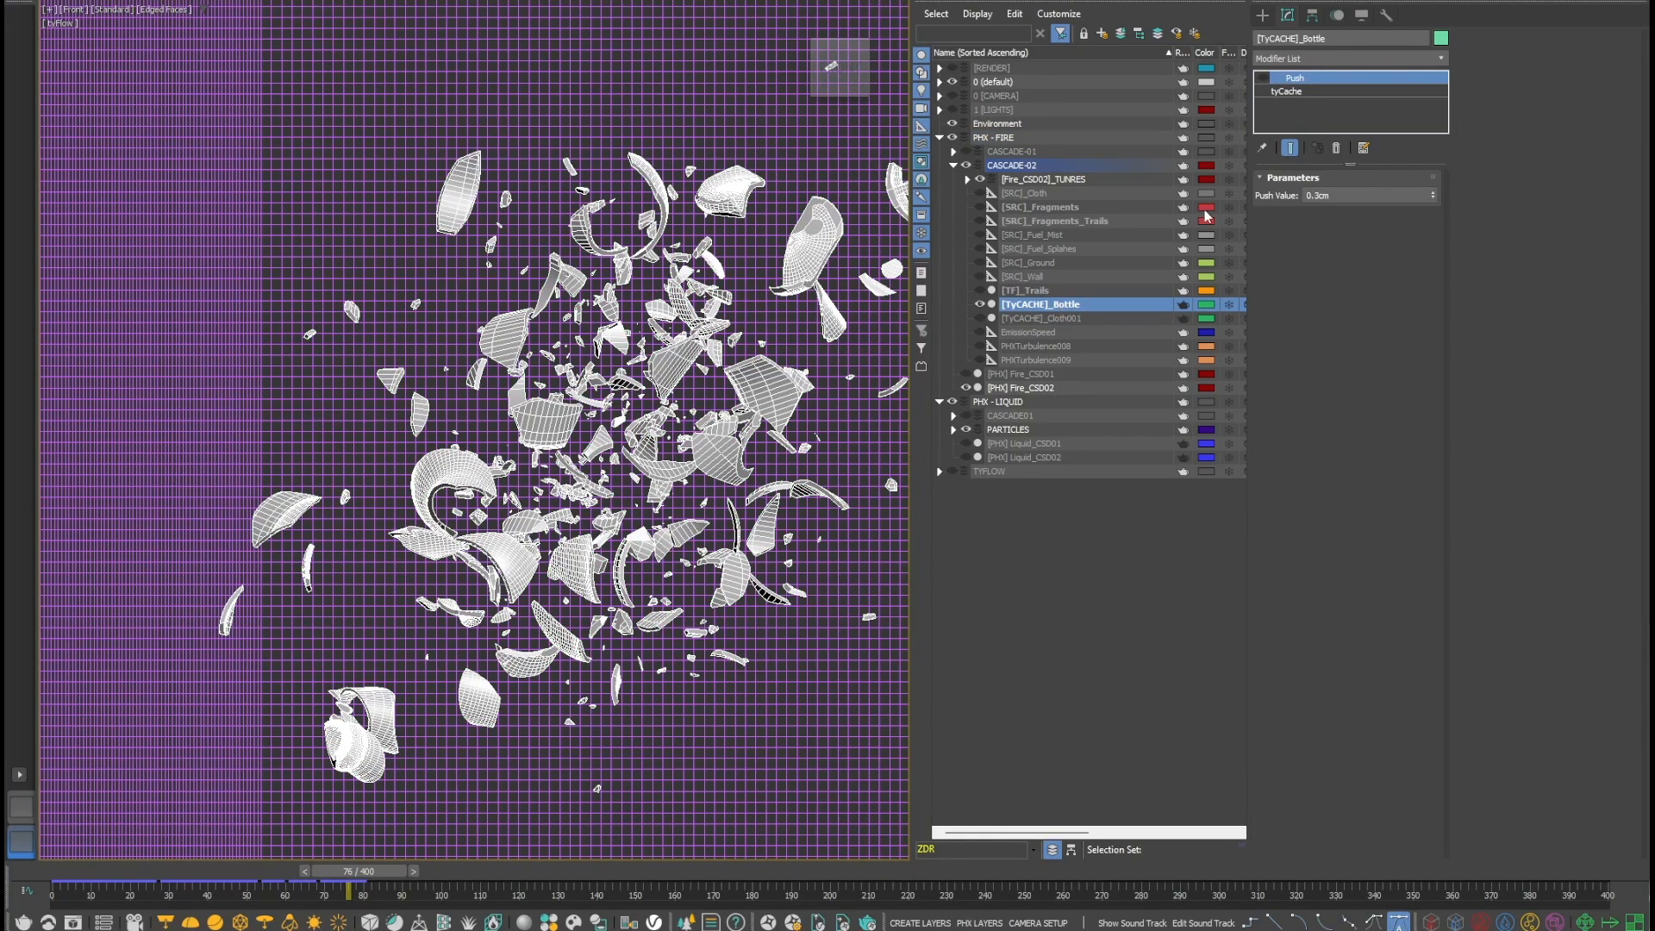
left_click(1263, 79)
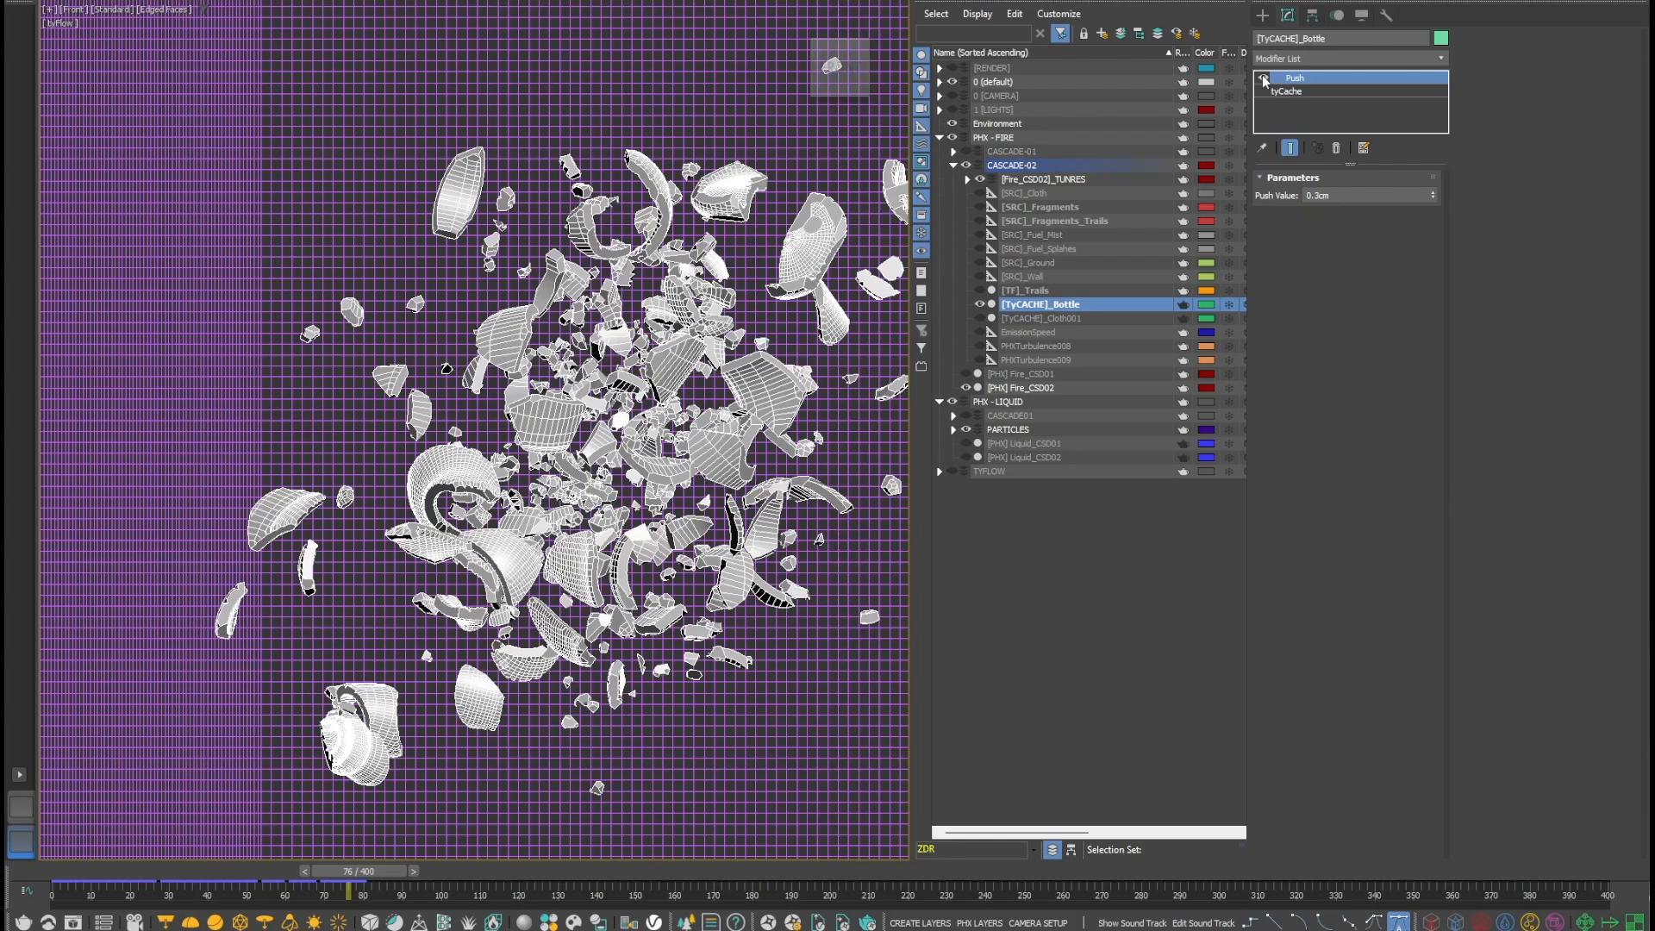
left_click(1264, 78)
left_click(1296, 92)
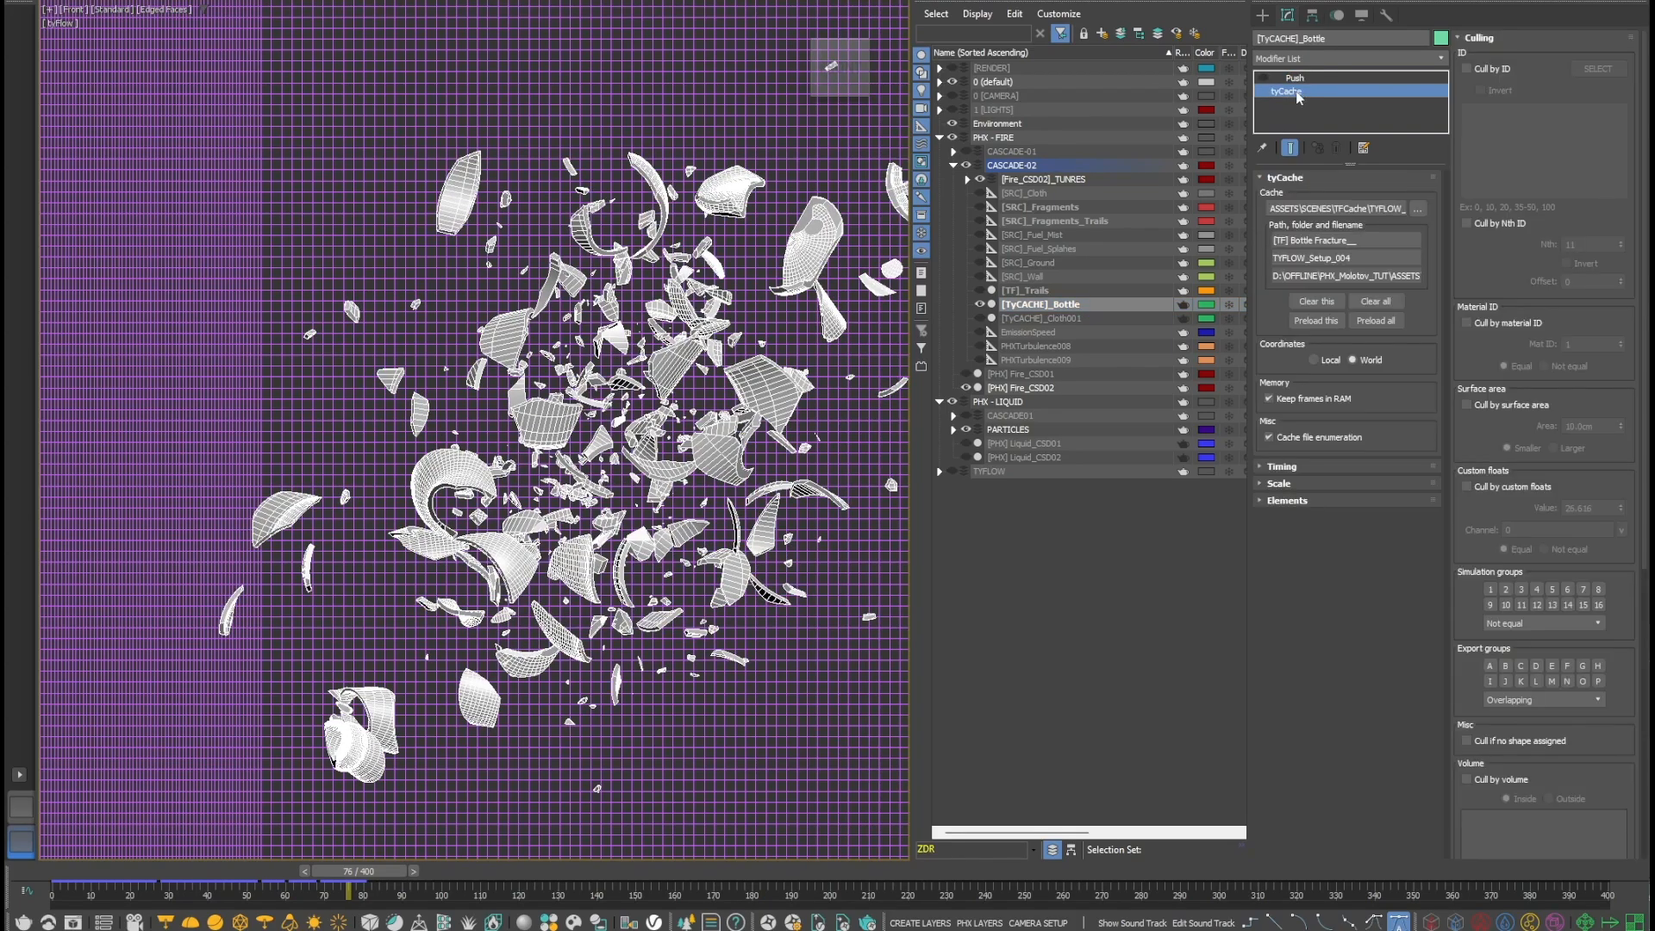
left_click(1510, 406)
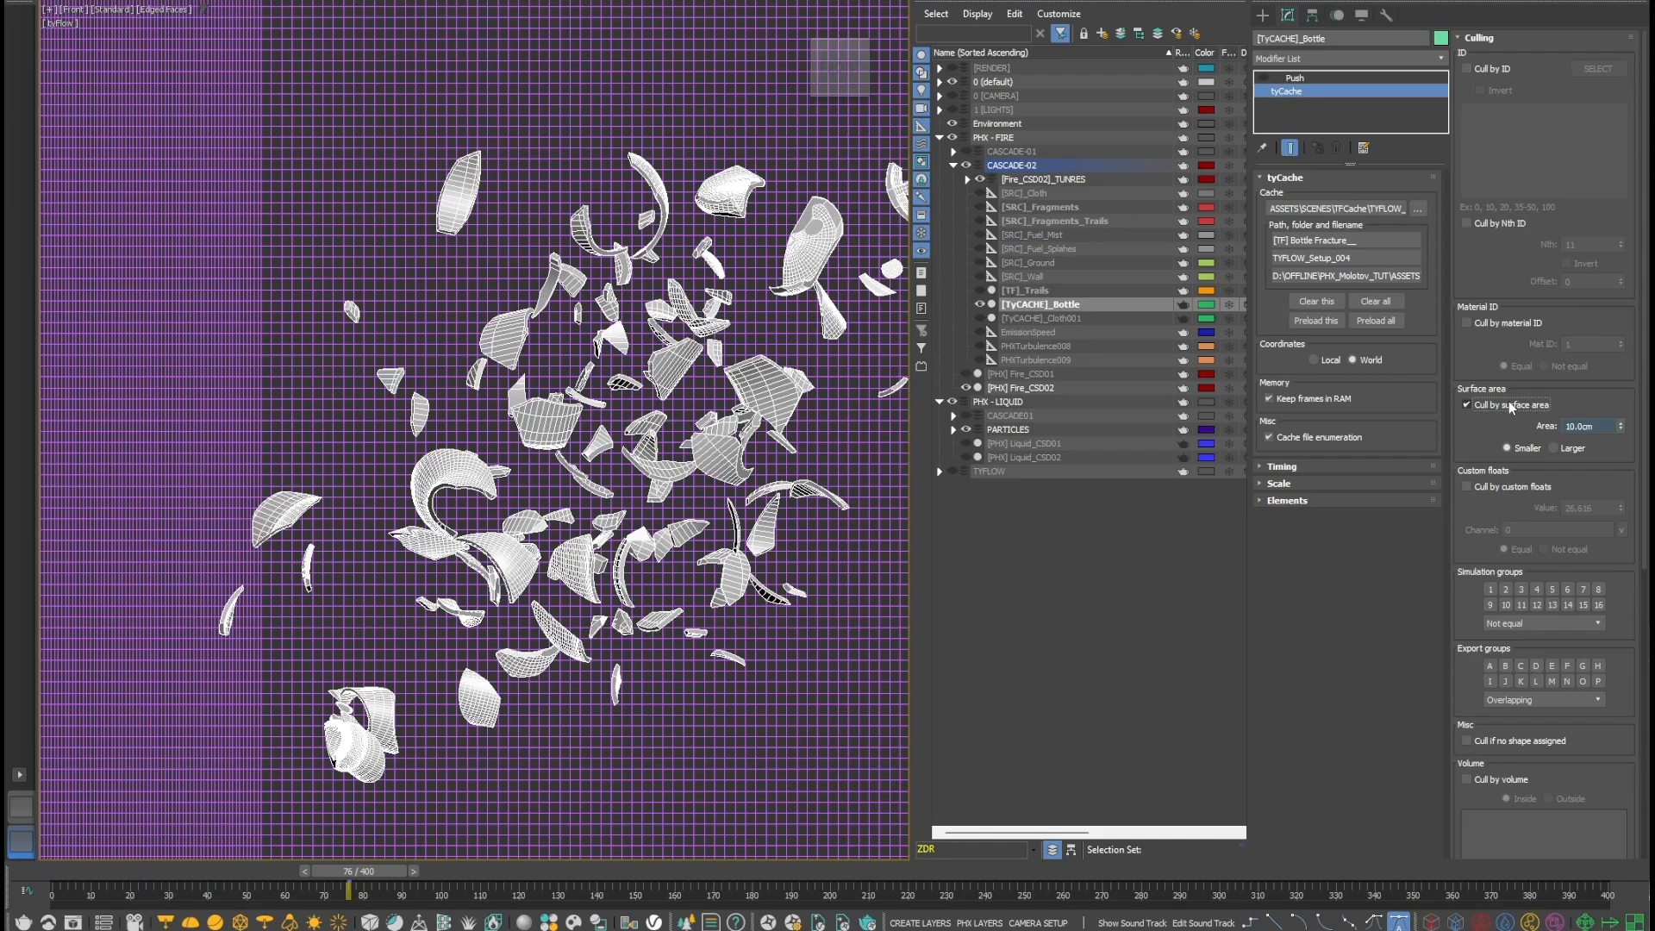
- Turn off the box display of [PHX] Fire_CSD02 and exit isolation to frame the fragments with the wall and ground
left_click(1030, 387)
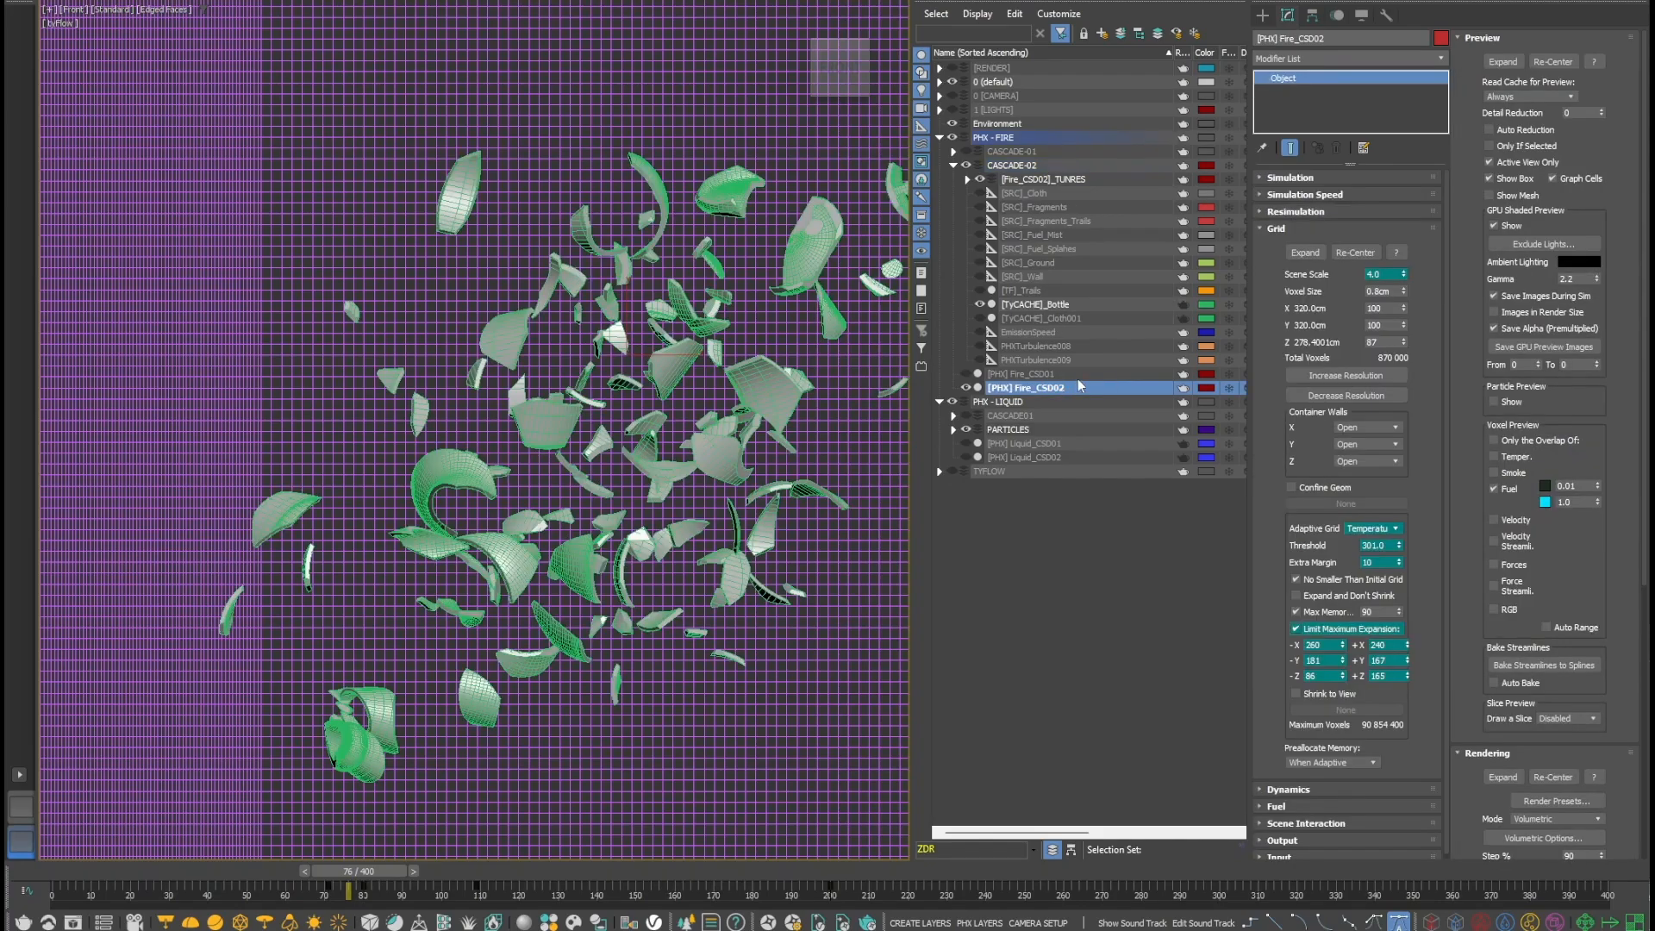
left_click(1488, 179)
scroll(888, 458, "down", 4)
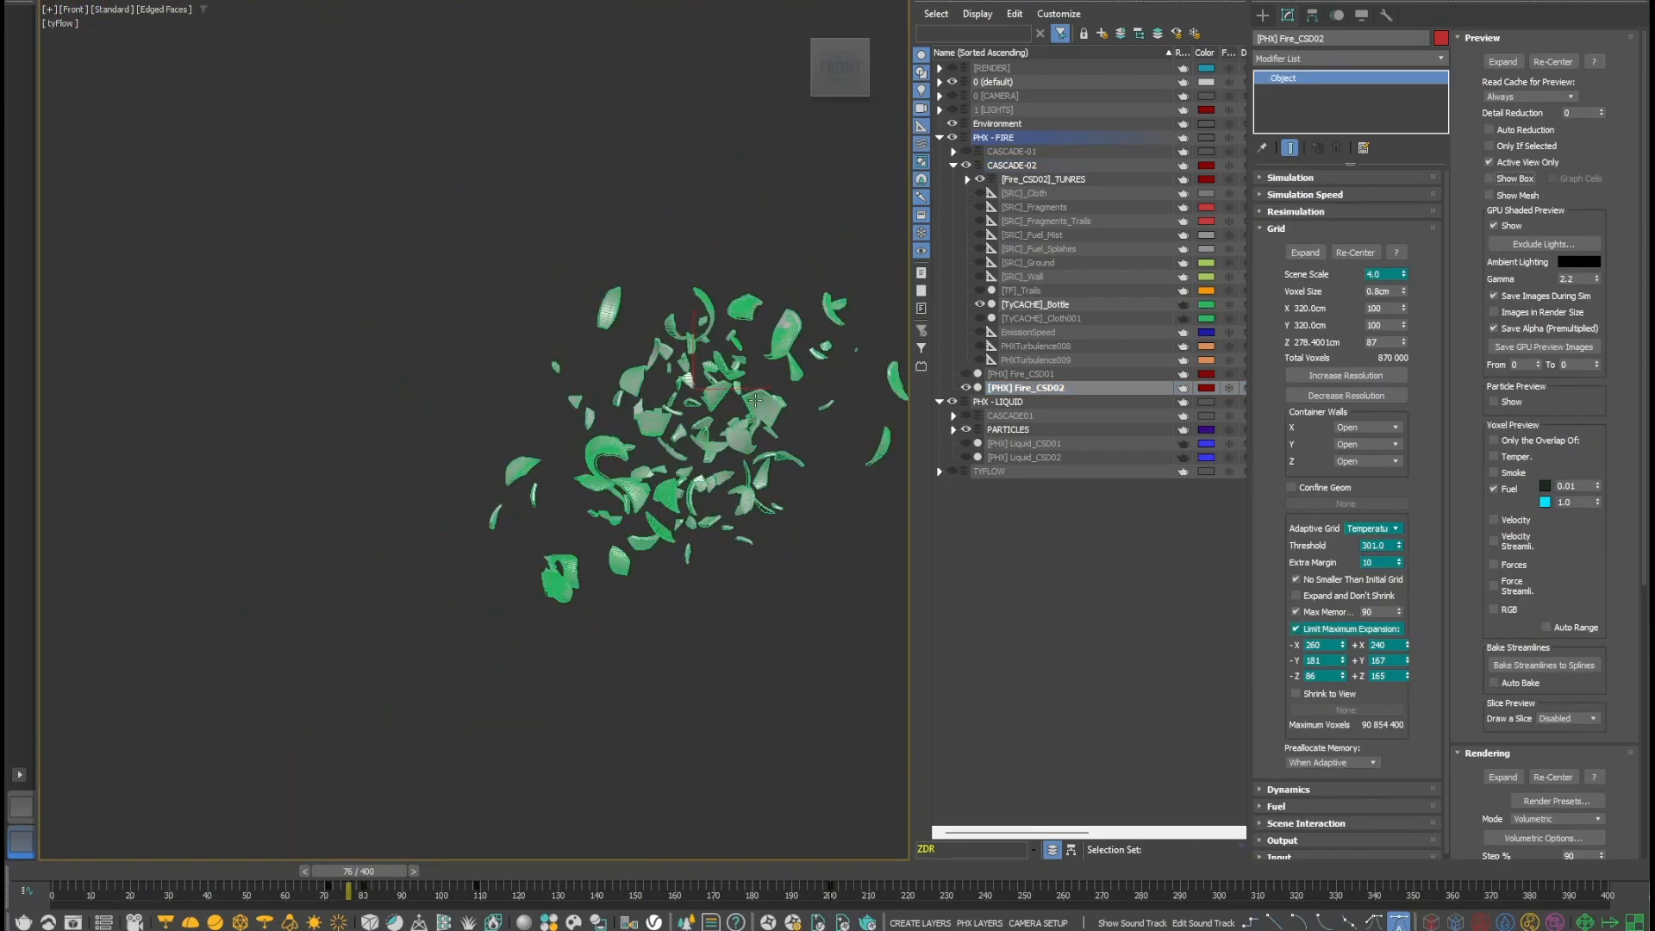
key("alt+q")
key("alt+q")
scroll(668, 379, "down", 4)
middle_click_drag(754, 484, 595, 495)
- Review the emitter node and Emit Mode options of the [SRC]_Fragments source
left_click(1050, 208)
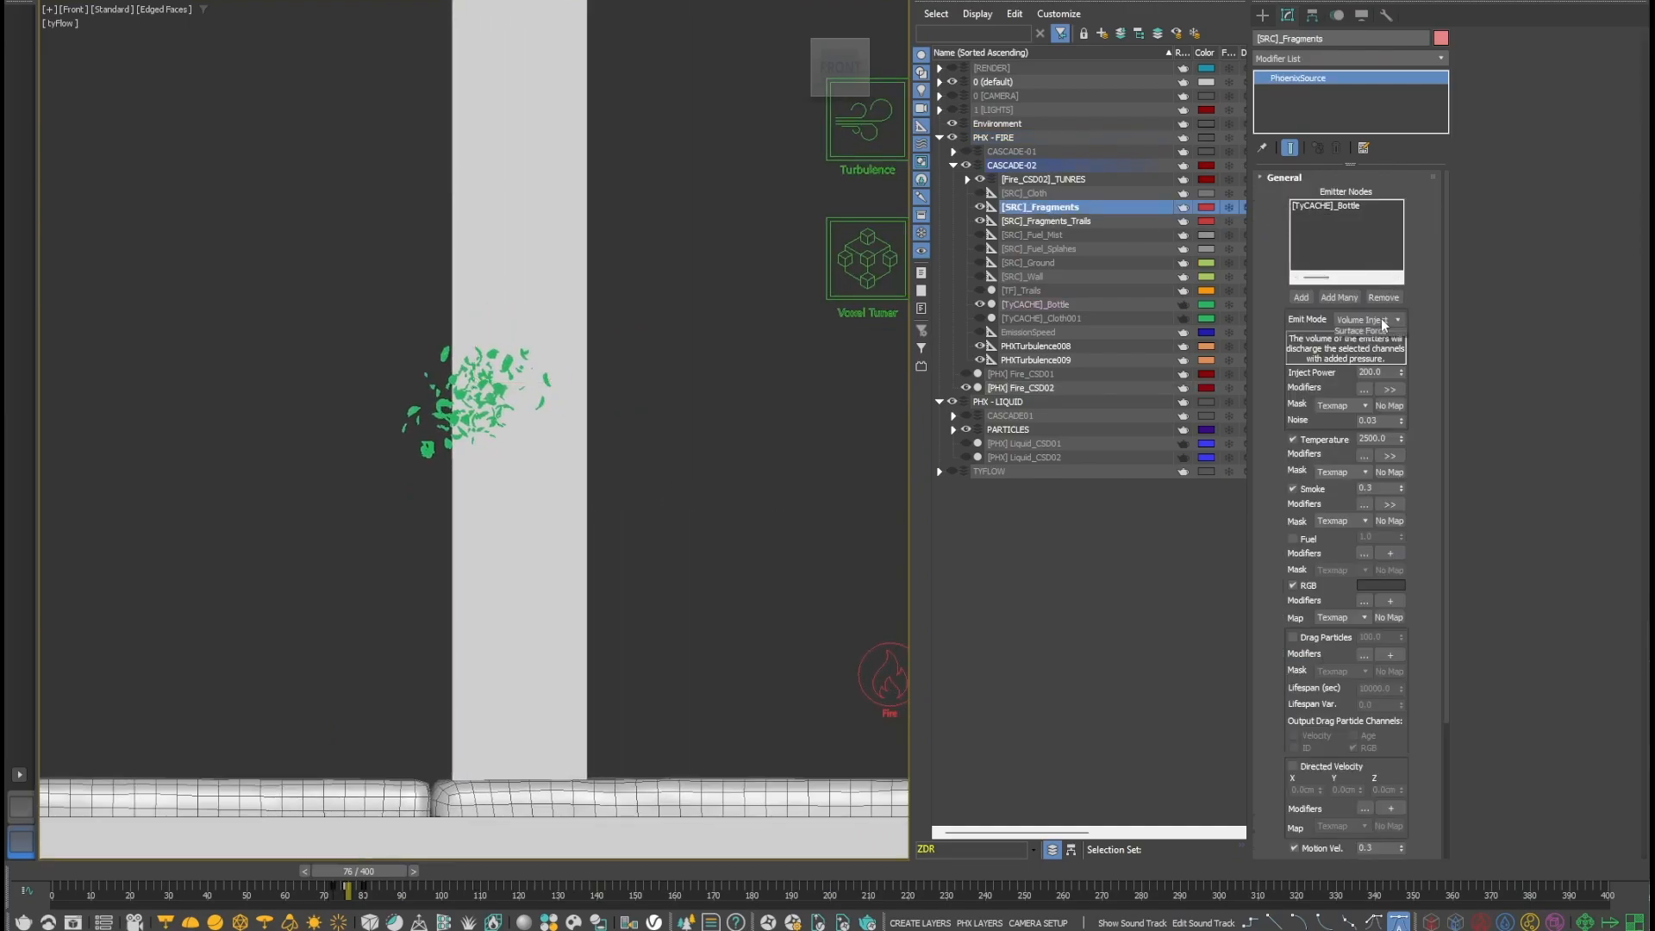
left_click(1383, 322)
left_click(1383, 321)
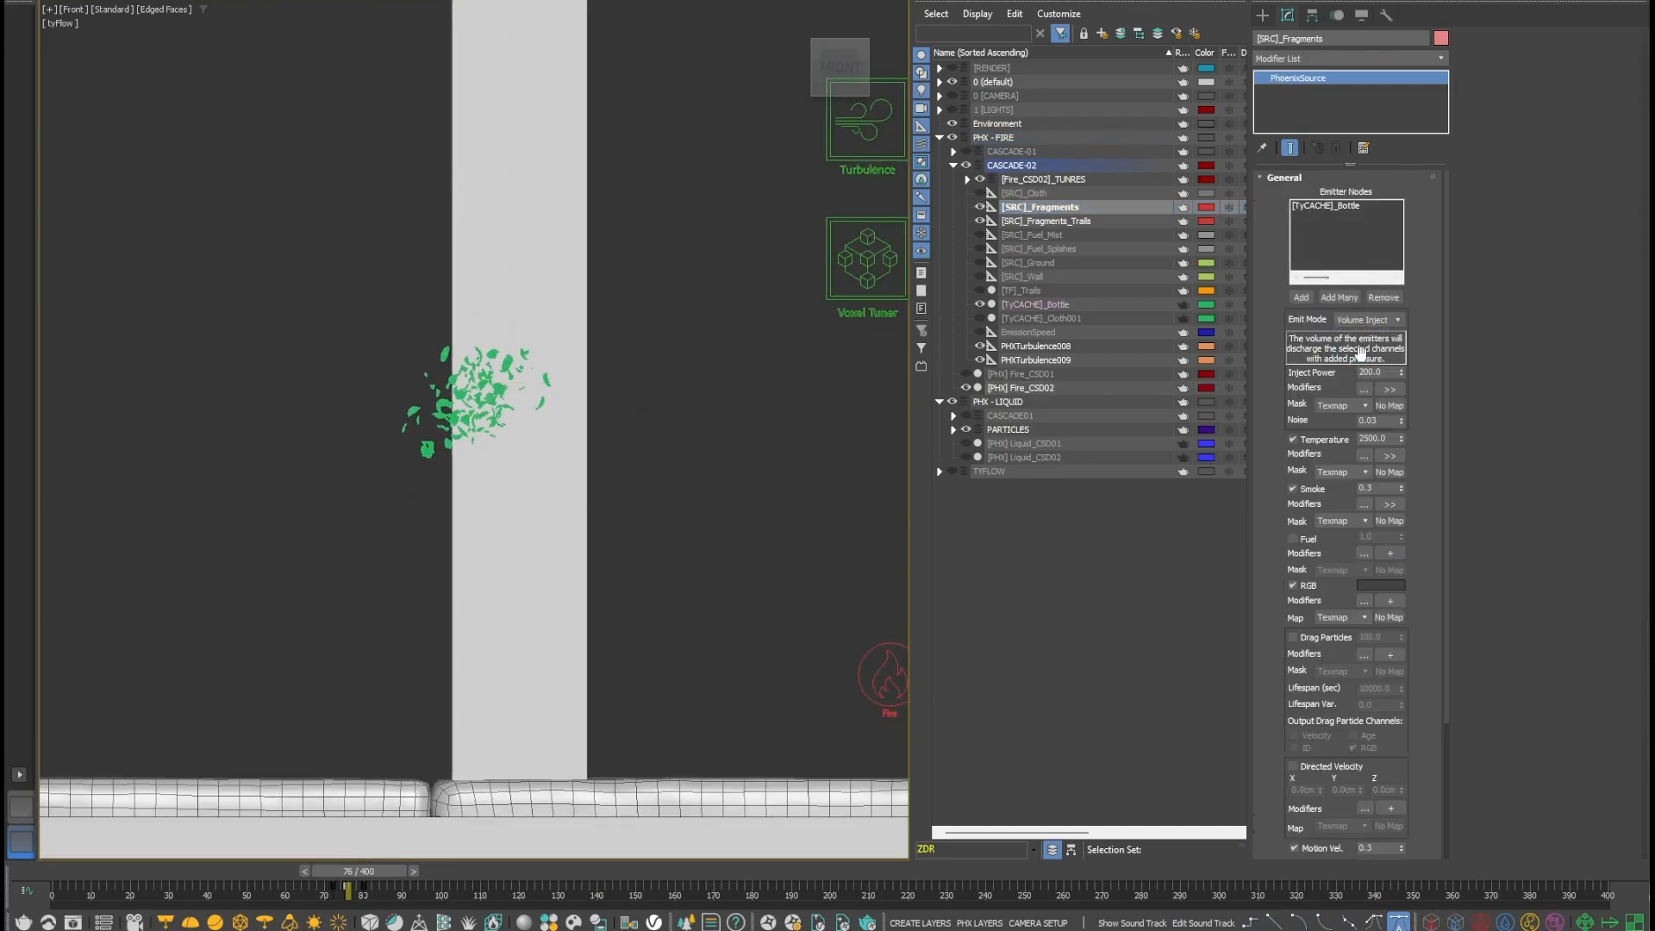
- Open the Inject Power modifier EmissionSpeed of [SRC]_Fragments and examine the lowest point of its speed curve
left_click(1391, 390)
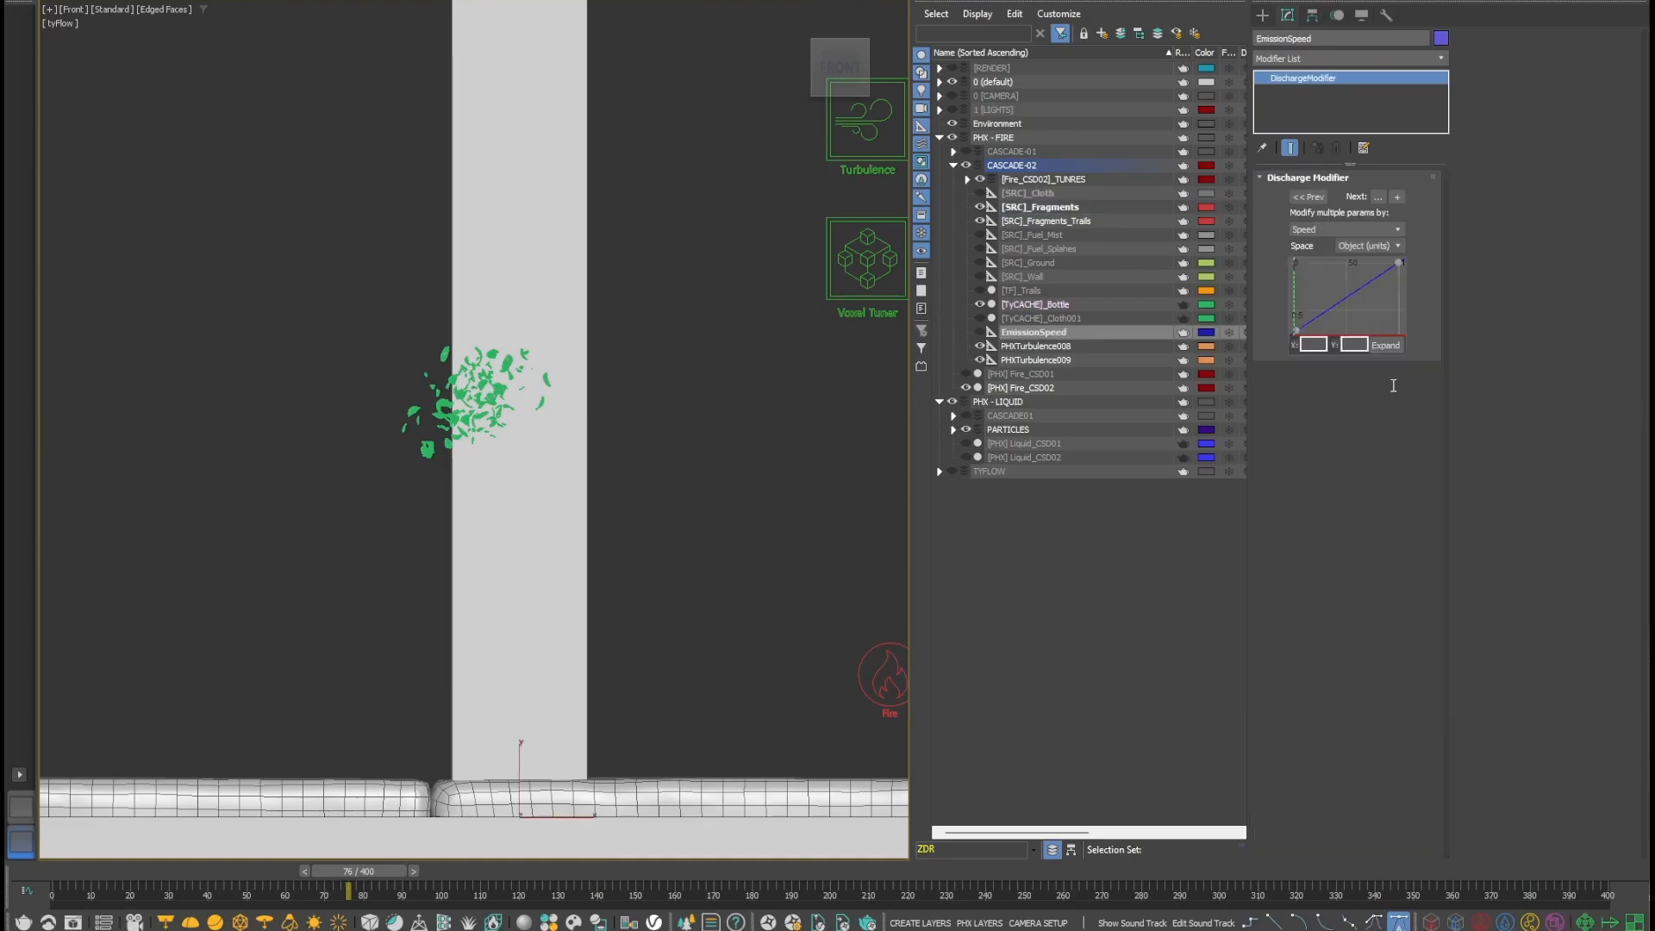
left_click(1295, 332)
left_click_drag(1295, 332, 1297, 325)
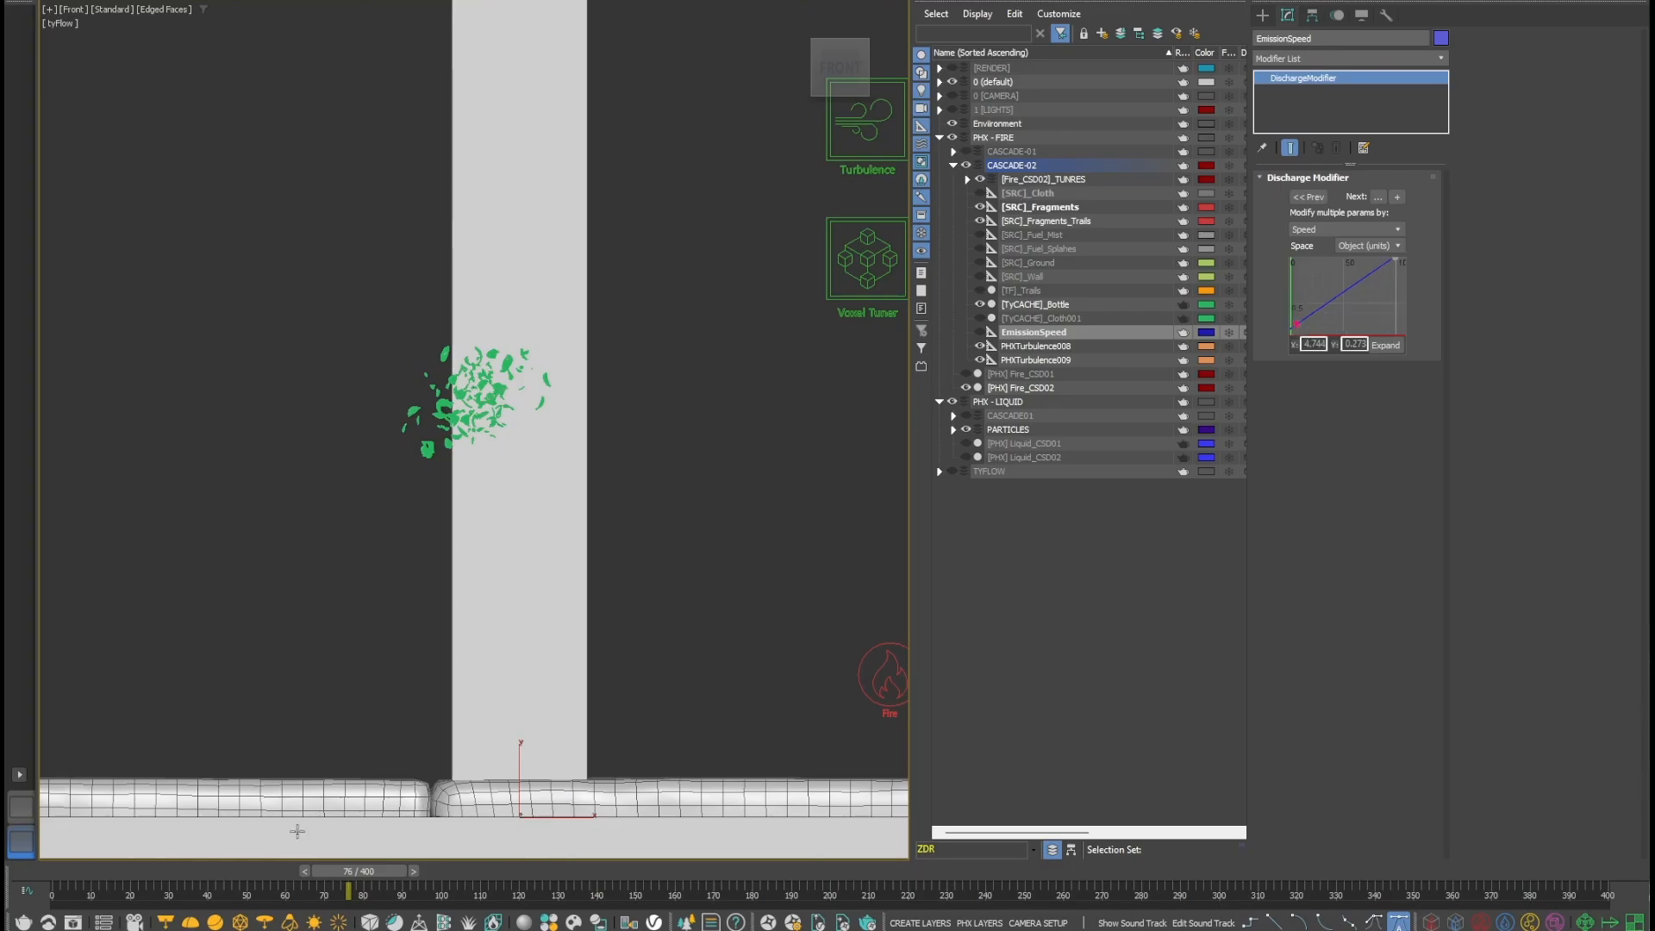
- Open the curve editor for [SRC]_Fragments and examine the keys of its animated channels around the explosion
left_click(27, 890)
left_click(1039, 206)
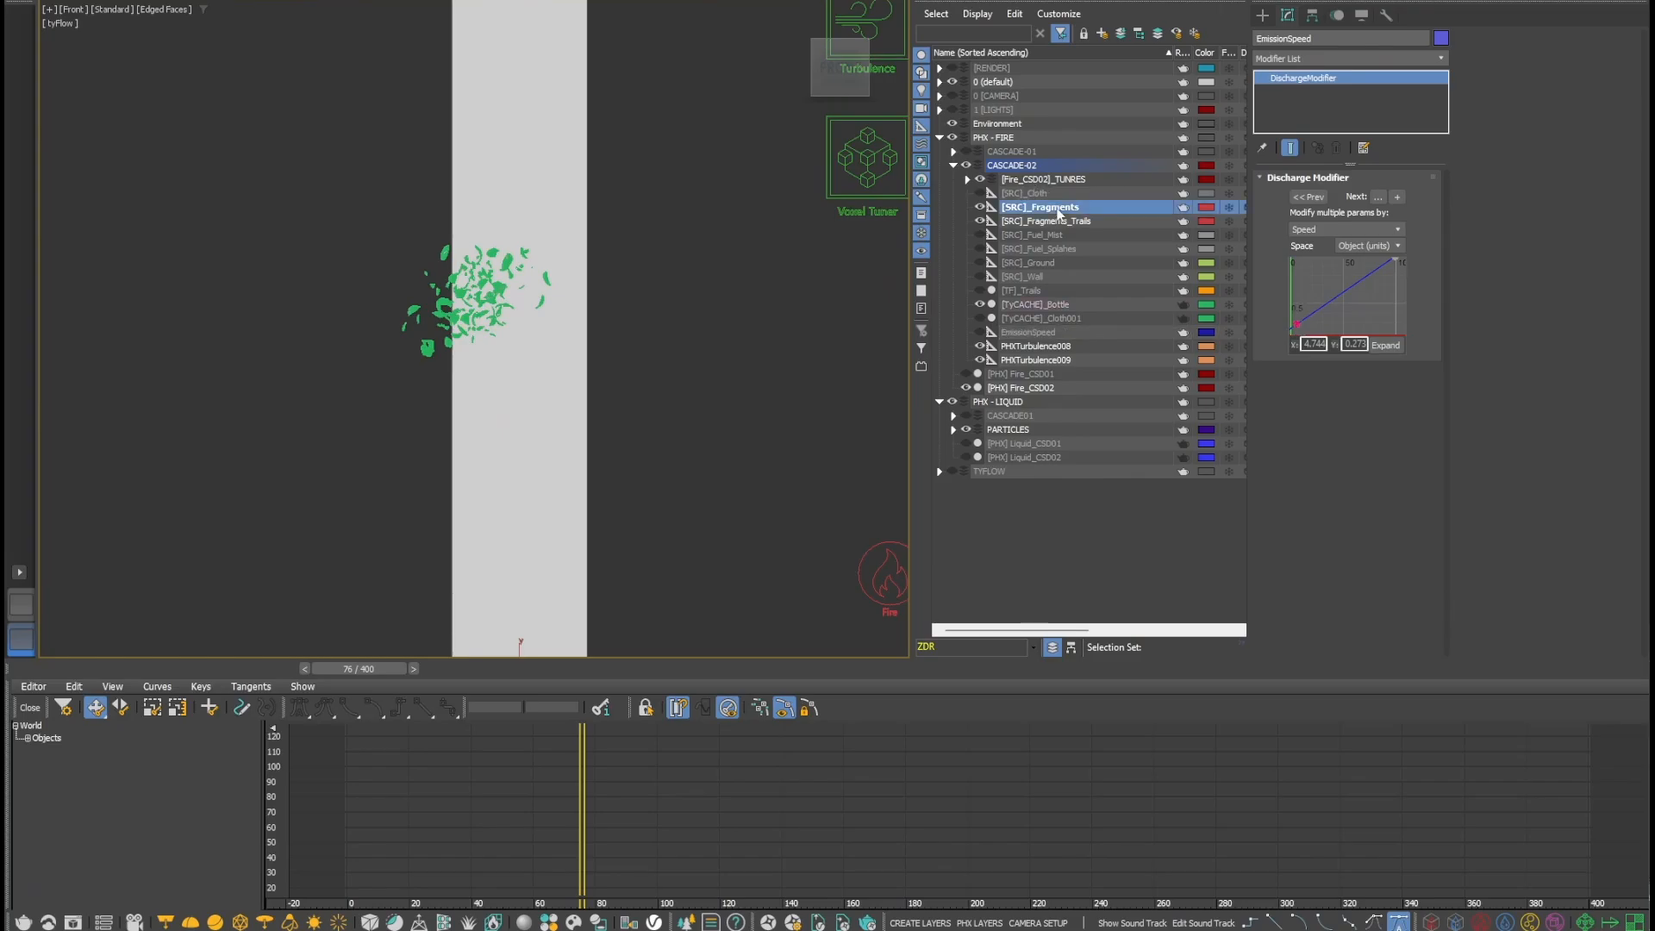
middle_click_drag(595, 788, 1120, 823, "ctrl+alt")
middle_click_drag(495, 809, 713, 802)
left_click(599, 868)
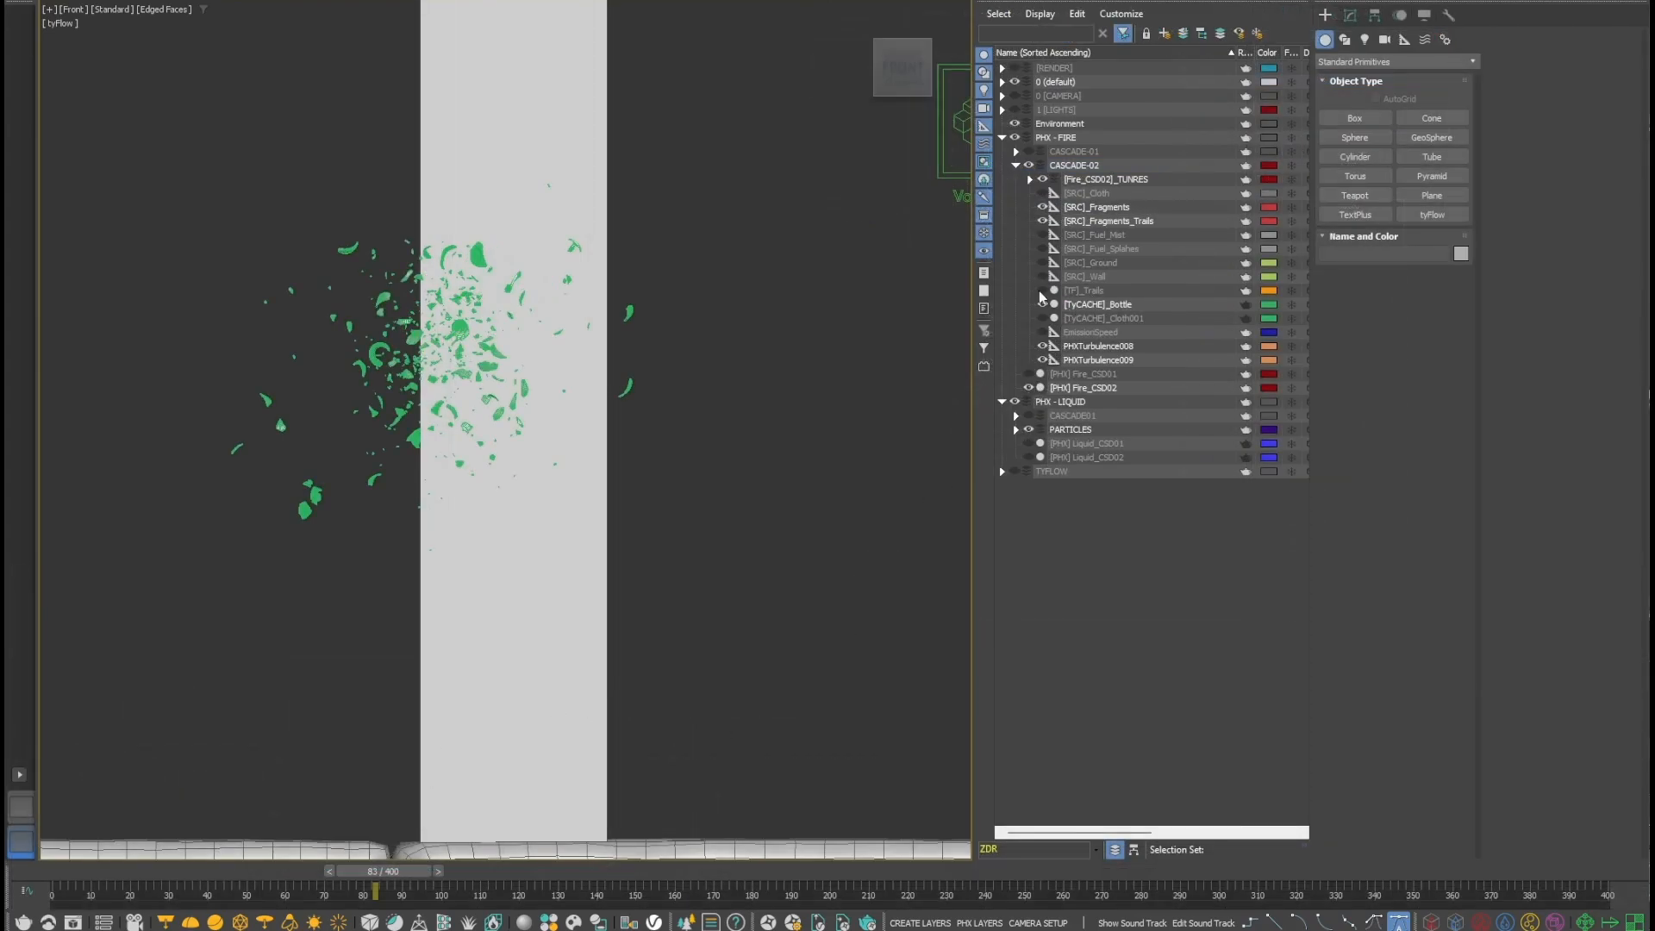
- Unhide the [TF]_Trails tyFlow object and open its flow in the tyFlow editor
left_click(1041, 291)
left_click(1073, 294)
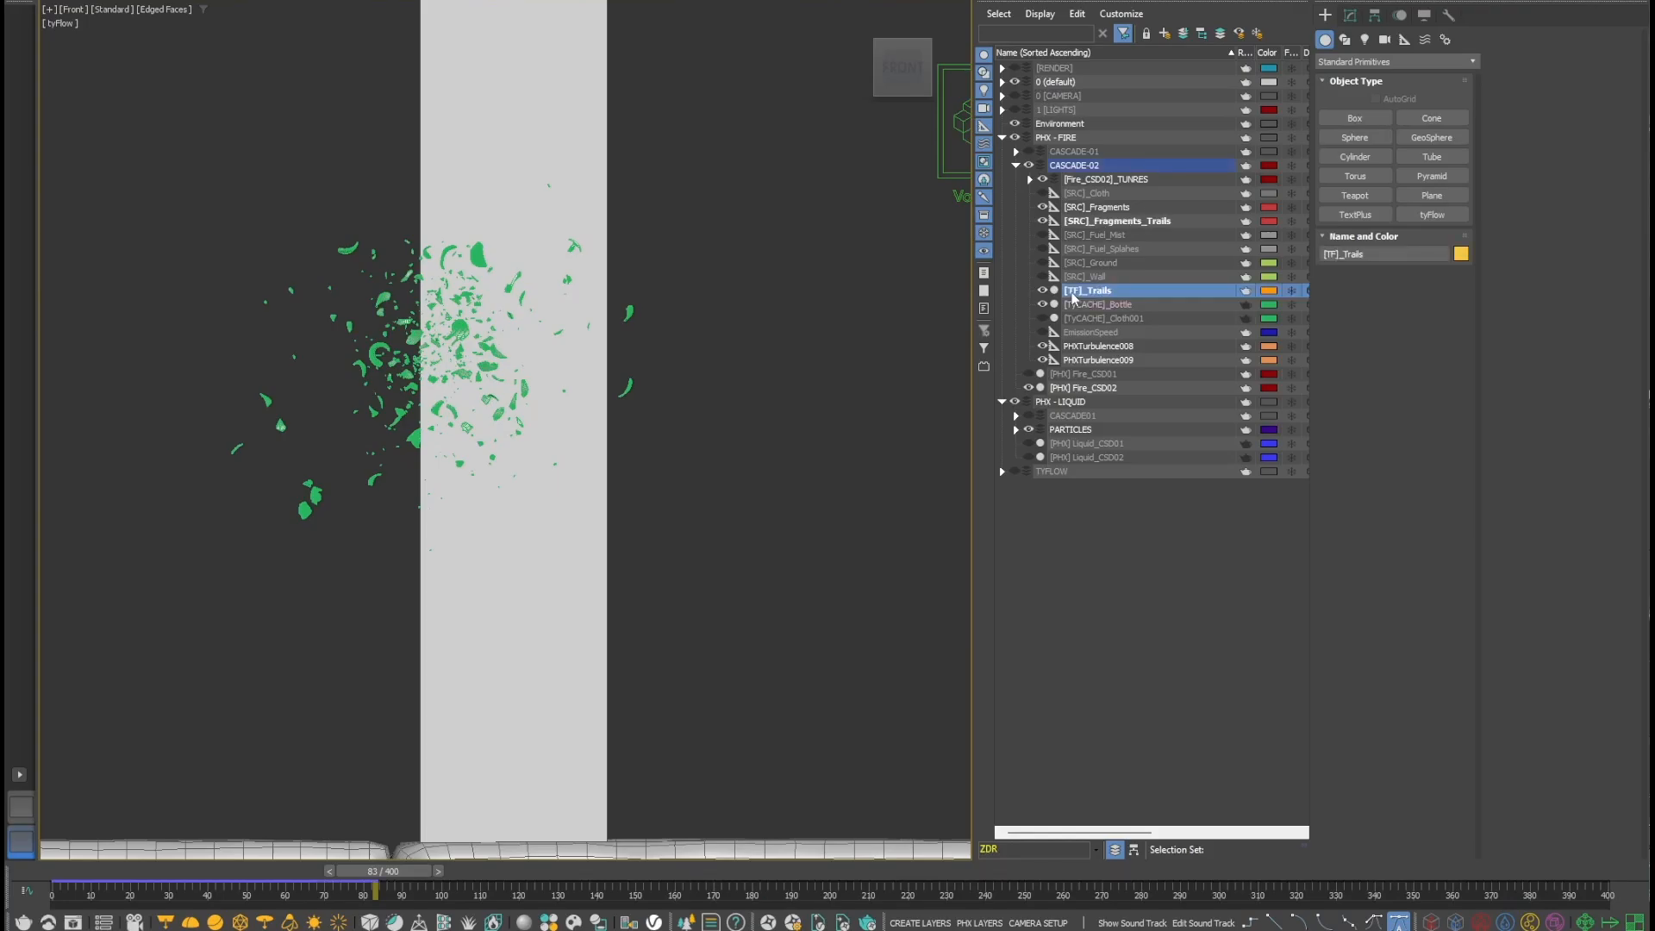
left_click(1350, 16)
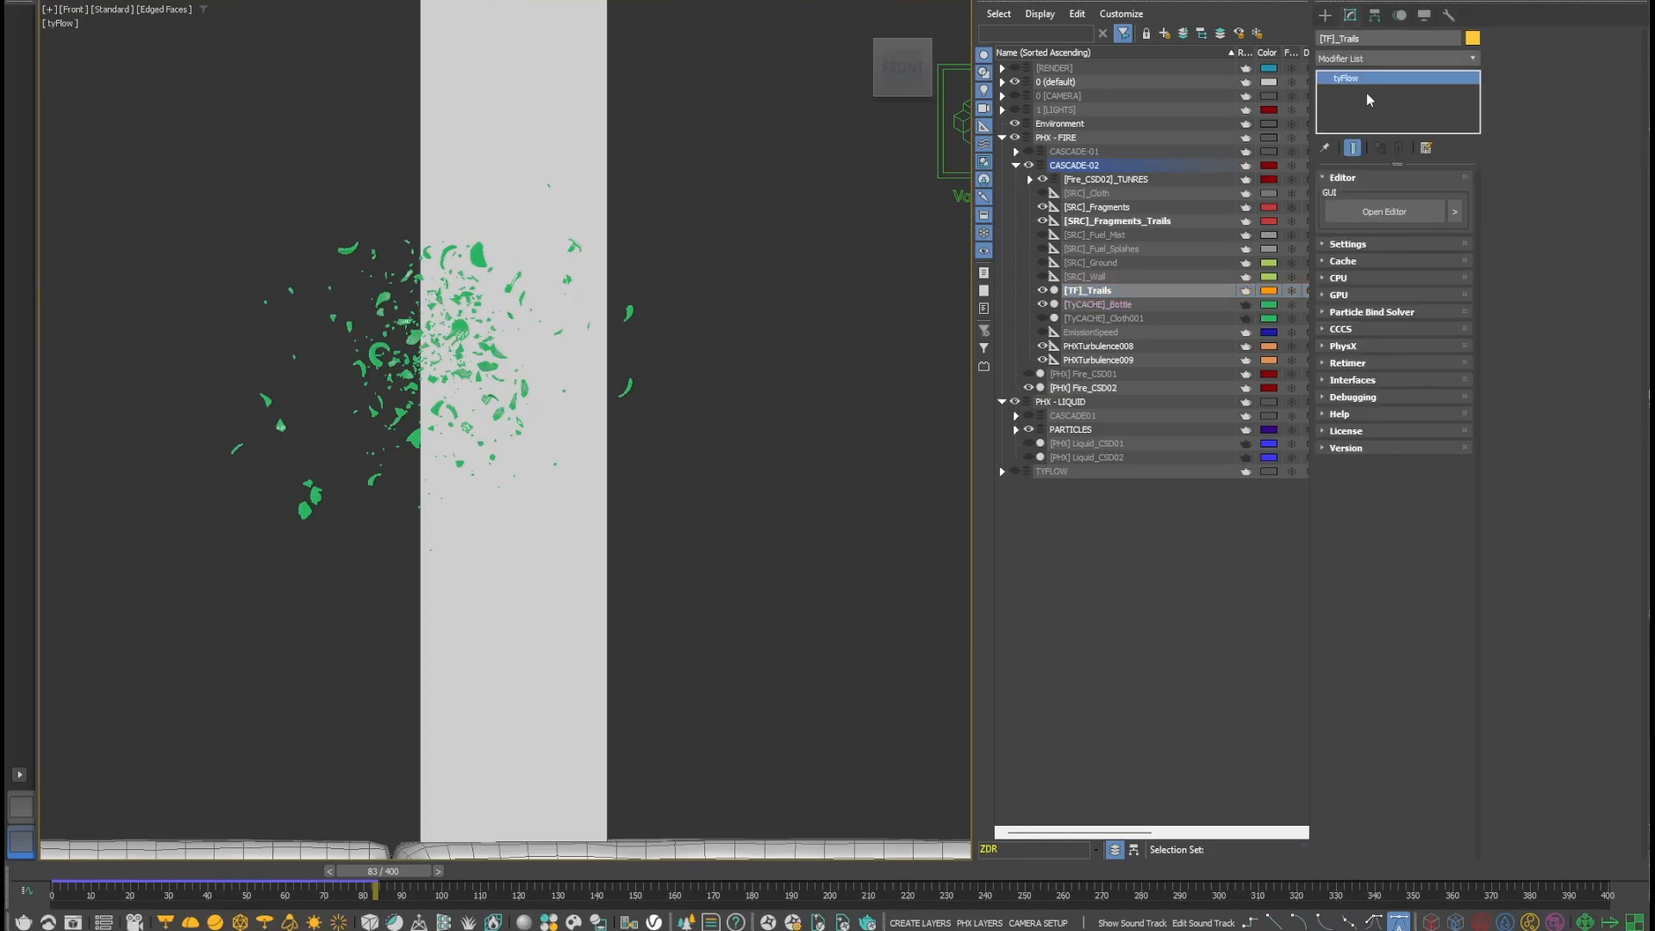
left_click(1384, 212)
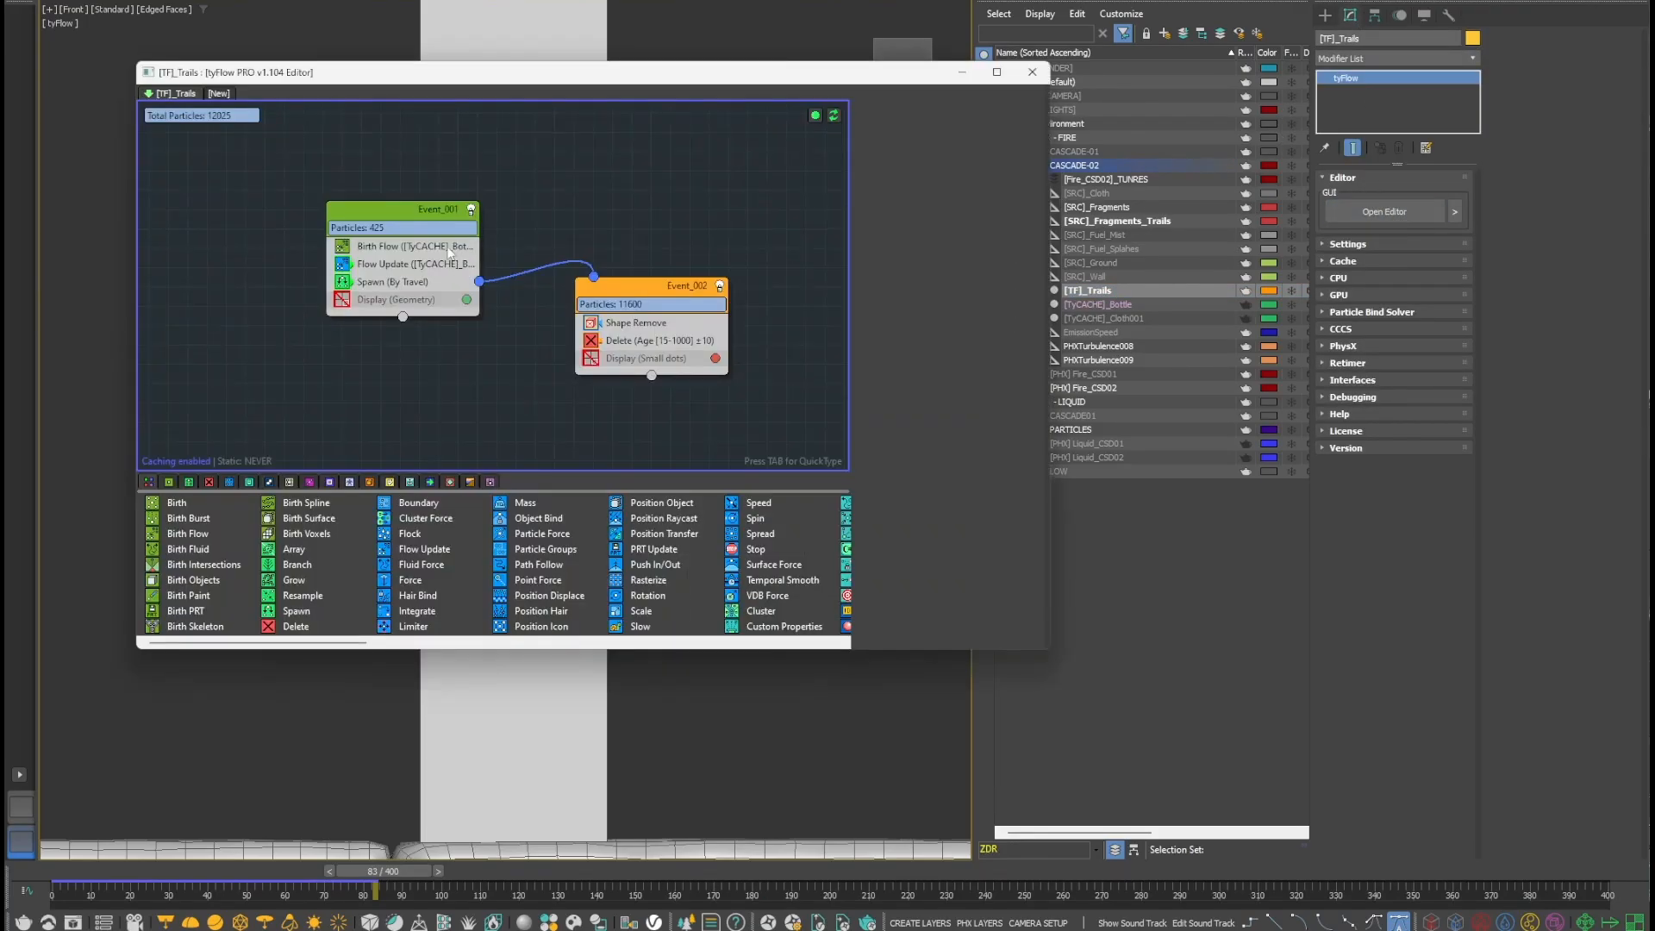
- Inspect the Birth Flow, Spawn, Shape Remove and Delete operators of the [TF]_Trails flow
left_click(448, 247)
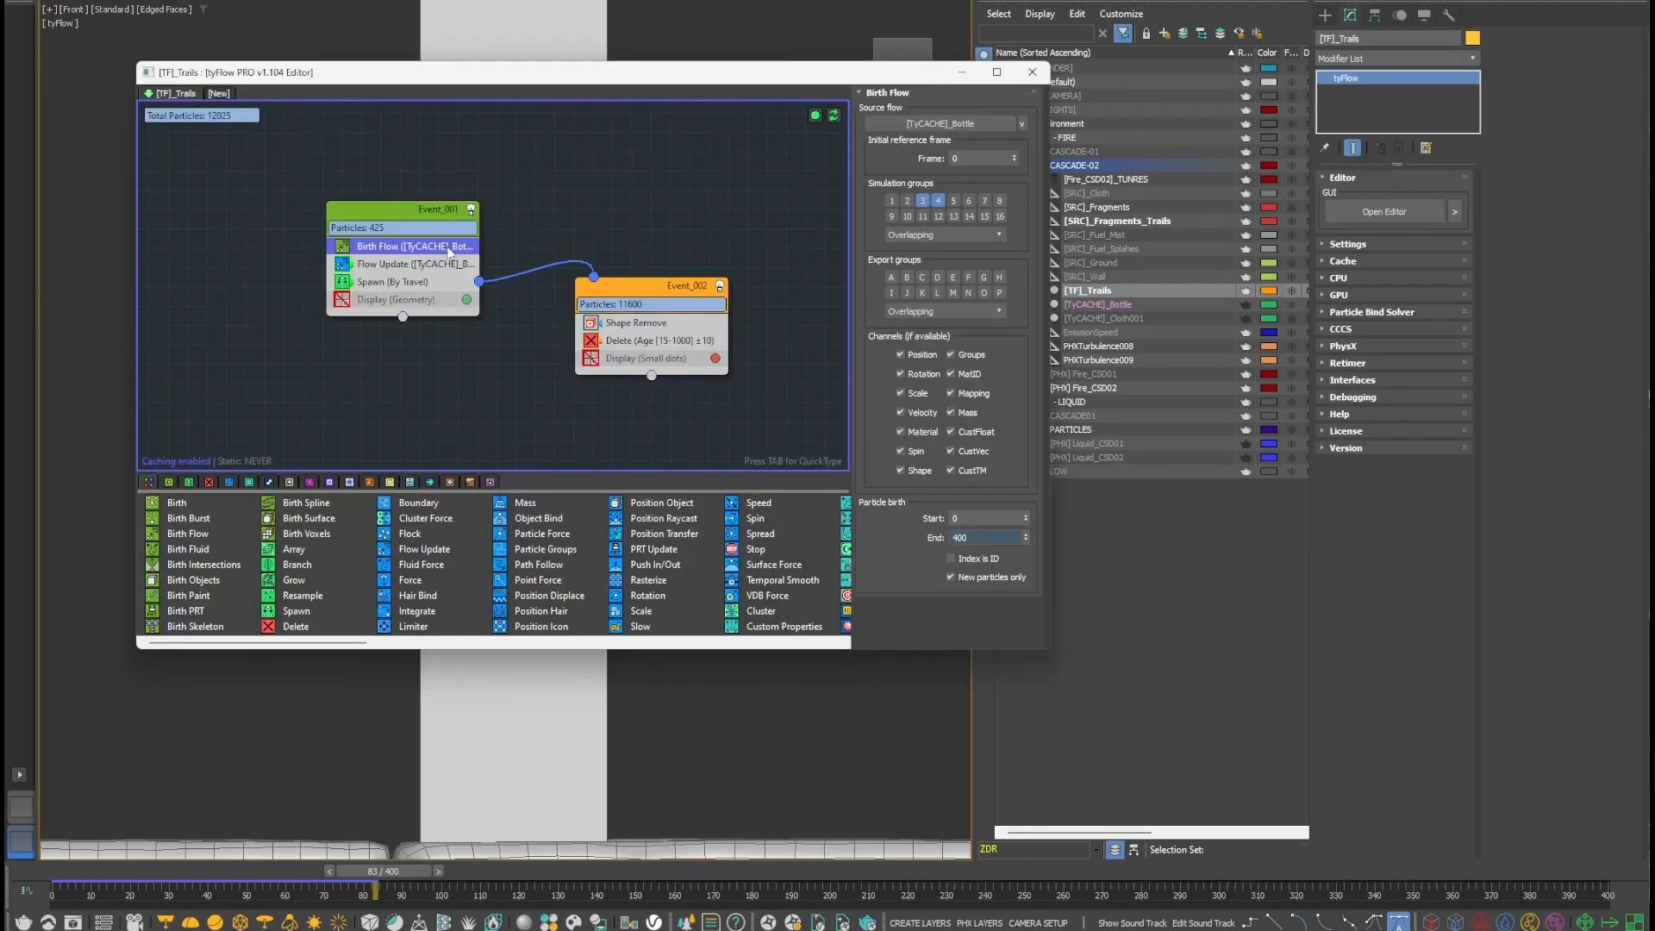
left_click(419, 282)
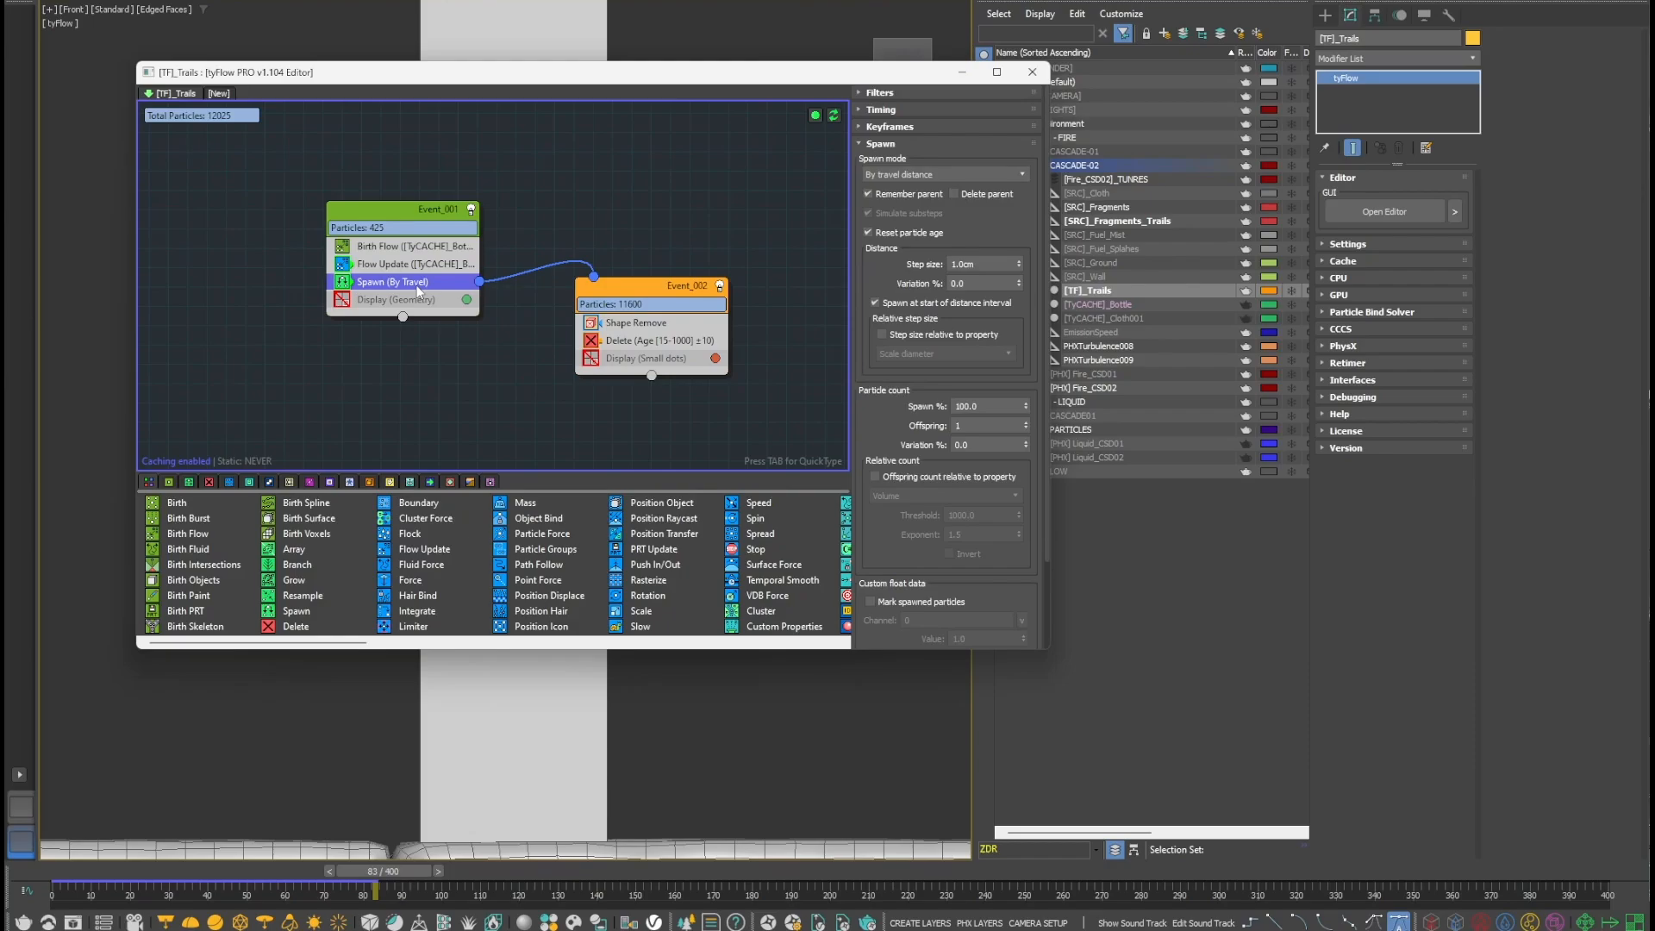
left_click(637, 324)
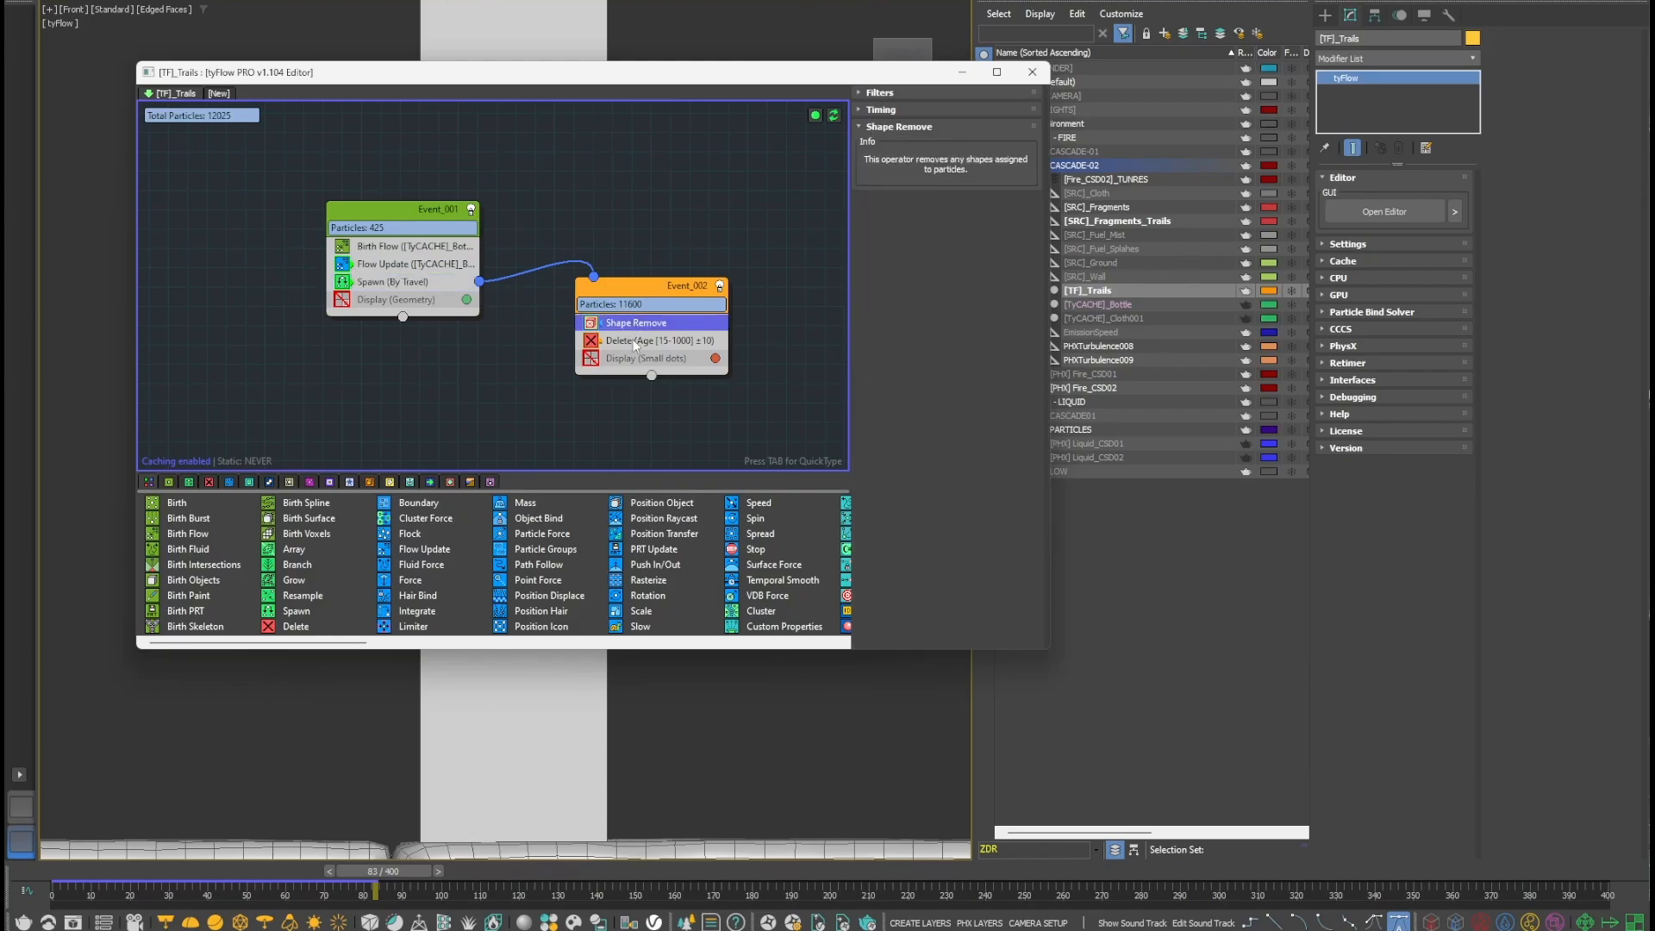
left_click(637, 341)
- Enable the Display operator in Event_002 of [TF]_Trails, check the trail particles in the viewport, and close the tyFlow editor
left_click_drag(572, 82, 1137, 120)
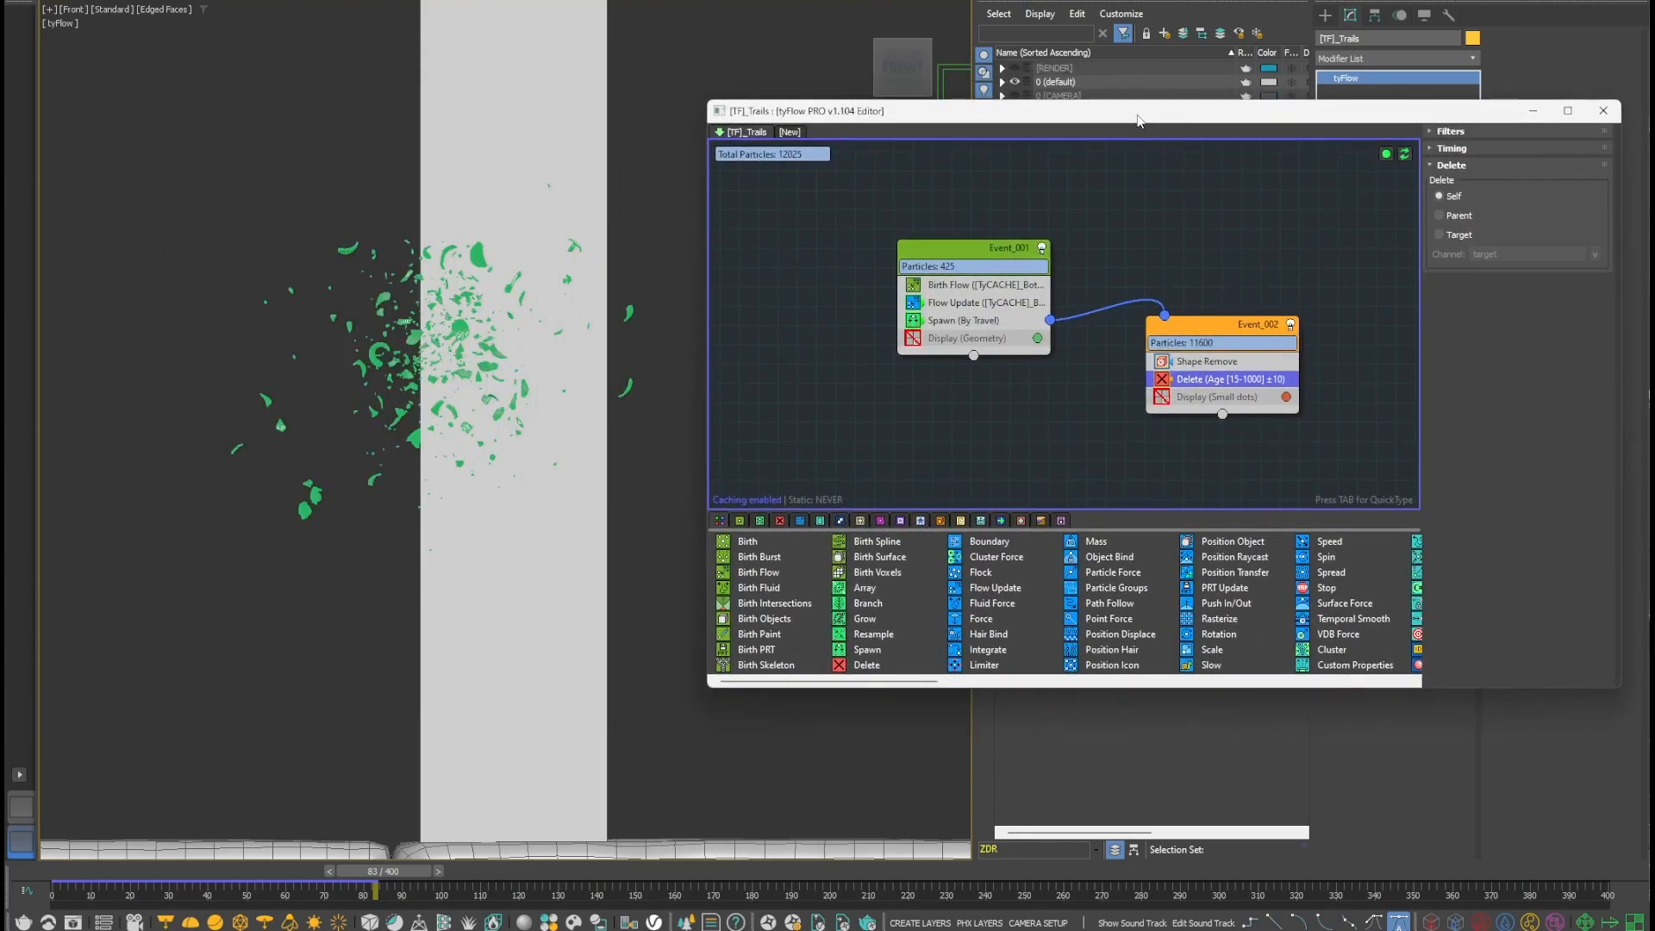
left_click(1162, 397)
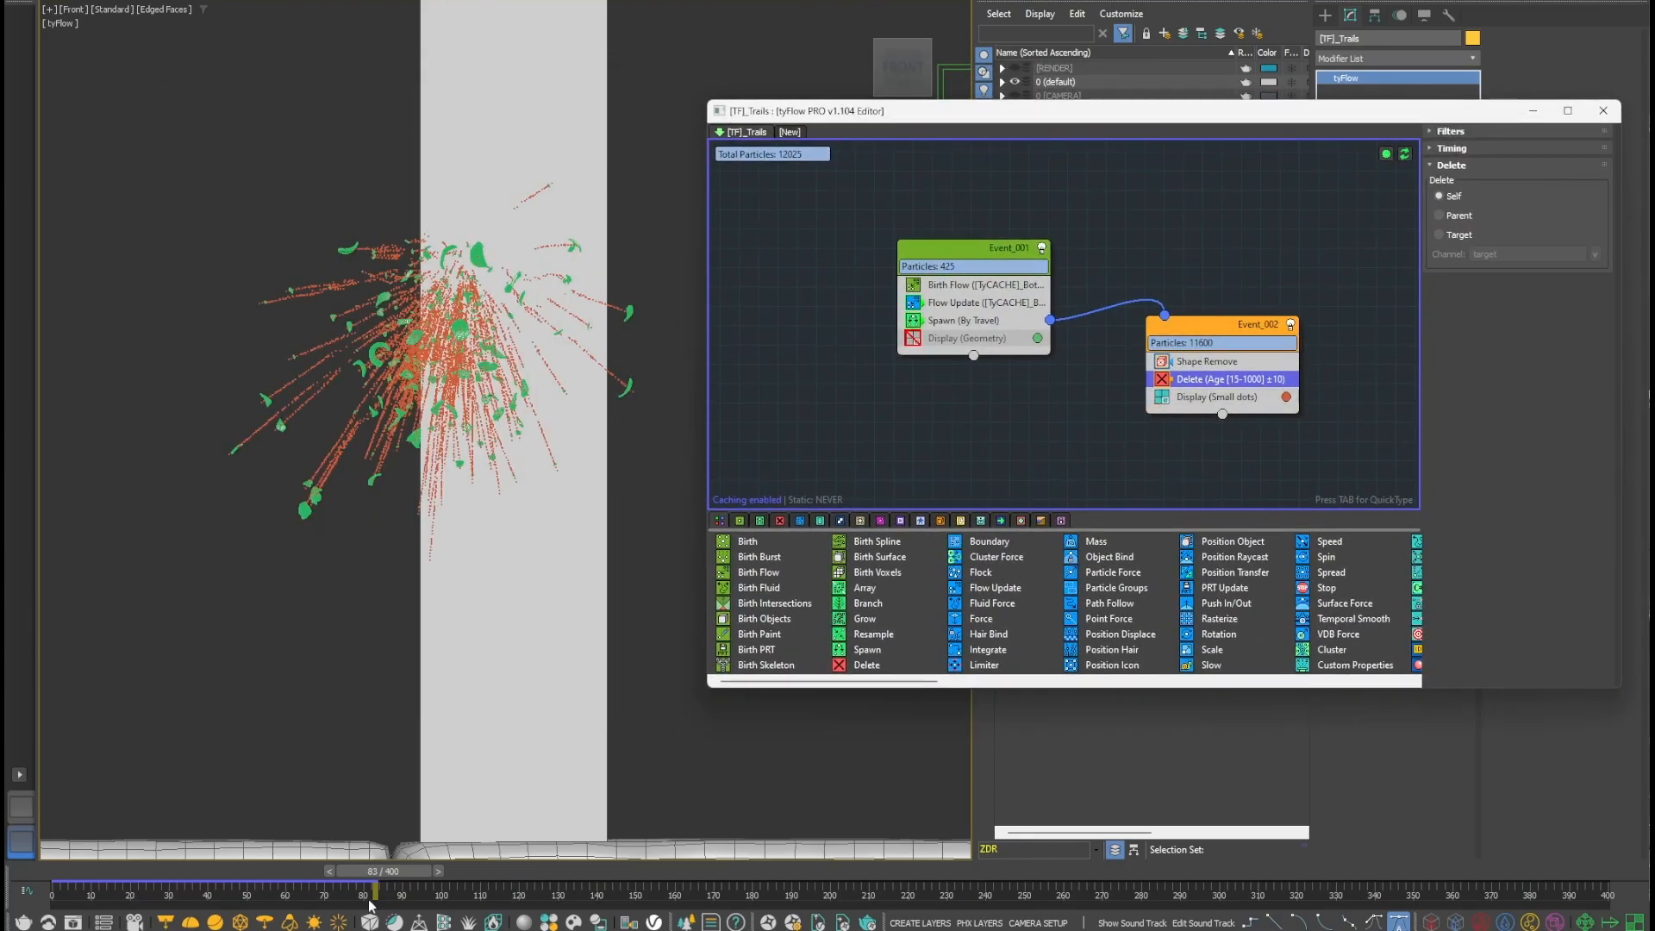
mouse_move(388, 871)
left_mouse_down()
mouse_move(355, 874)
mouse_move(391, 877)
left_mouse_up()
left_click(1603, 110)
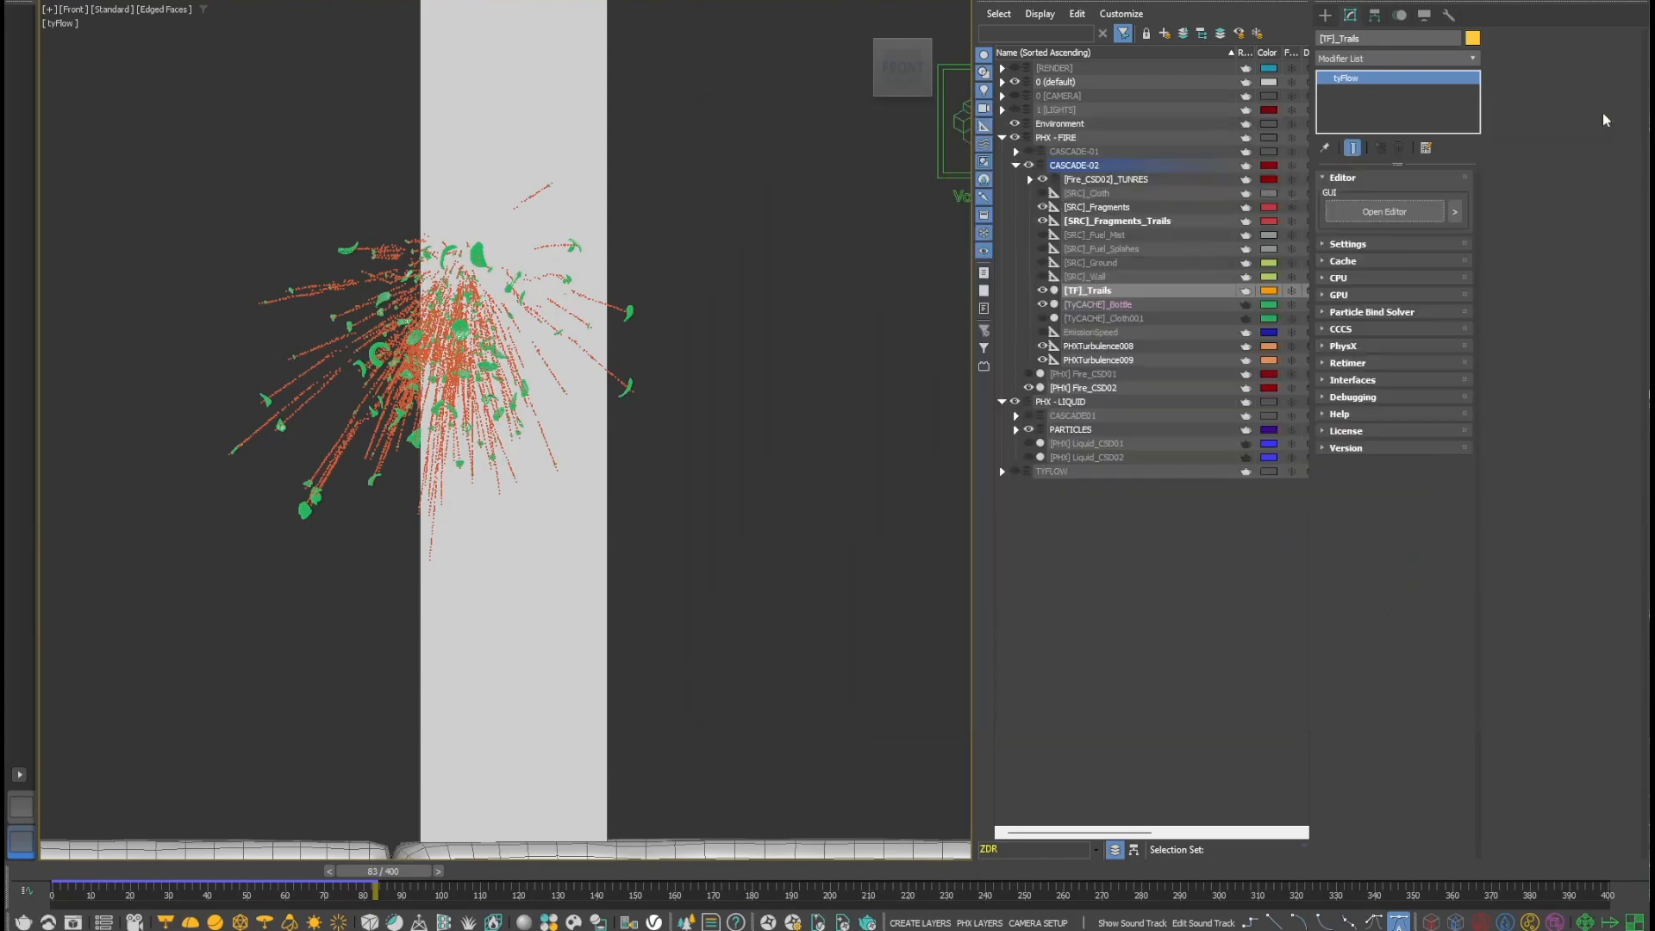
- Review the Inject Power, Prt Shape and Motion Vel. settings of the [SRC]_Fragments_Trails source
left_click(1147, 223)
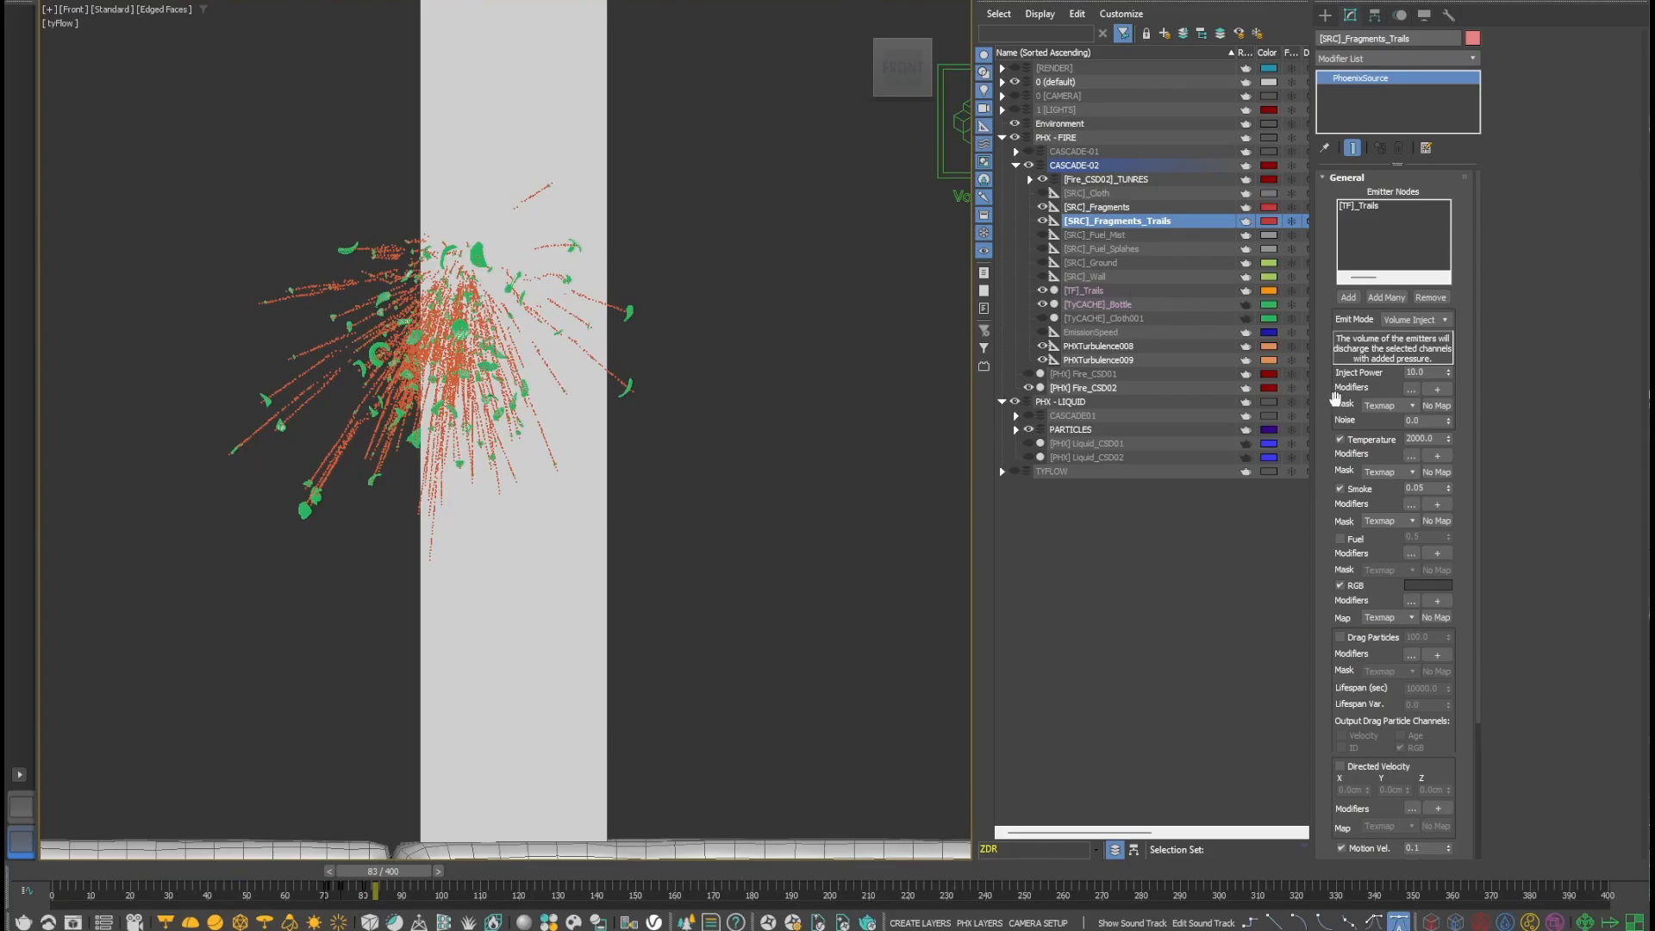
double_click(1427, 373)
scroll(1345, 604, "down", 5)
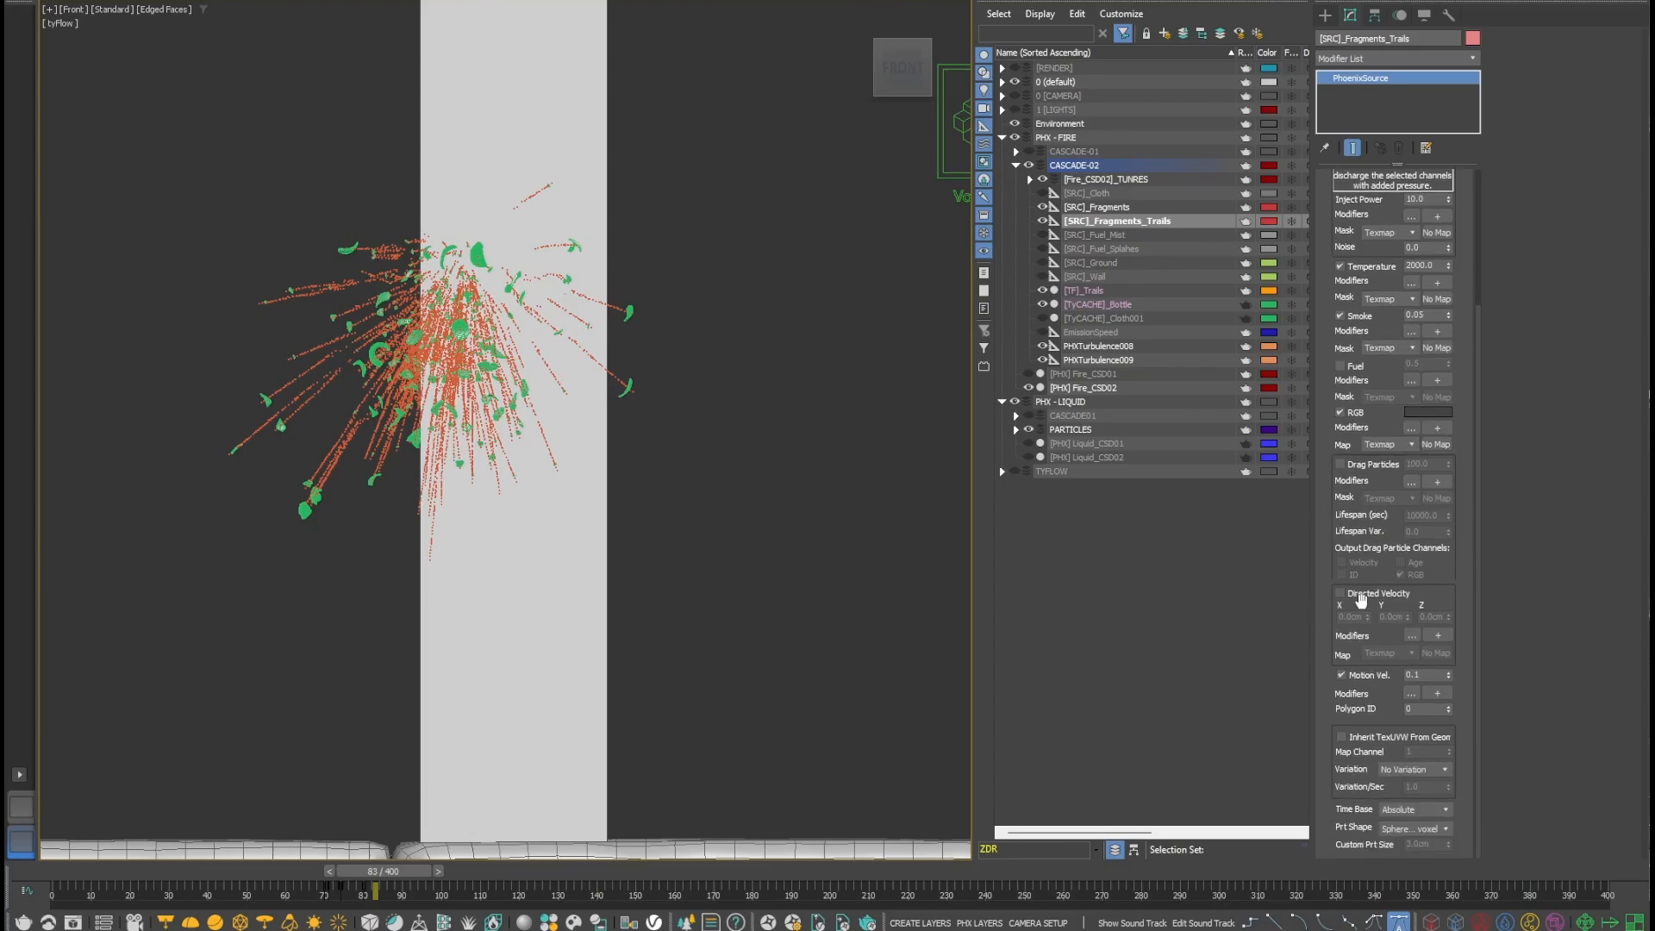
left_click(1420, 831)
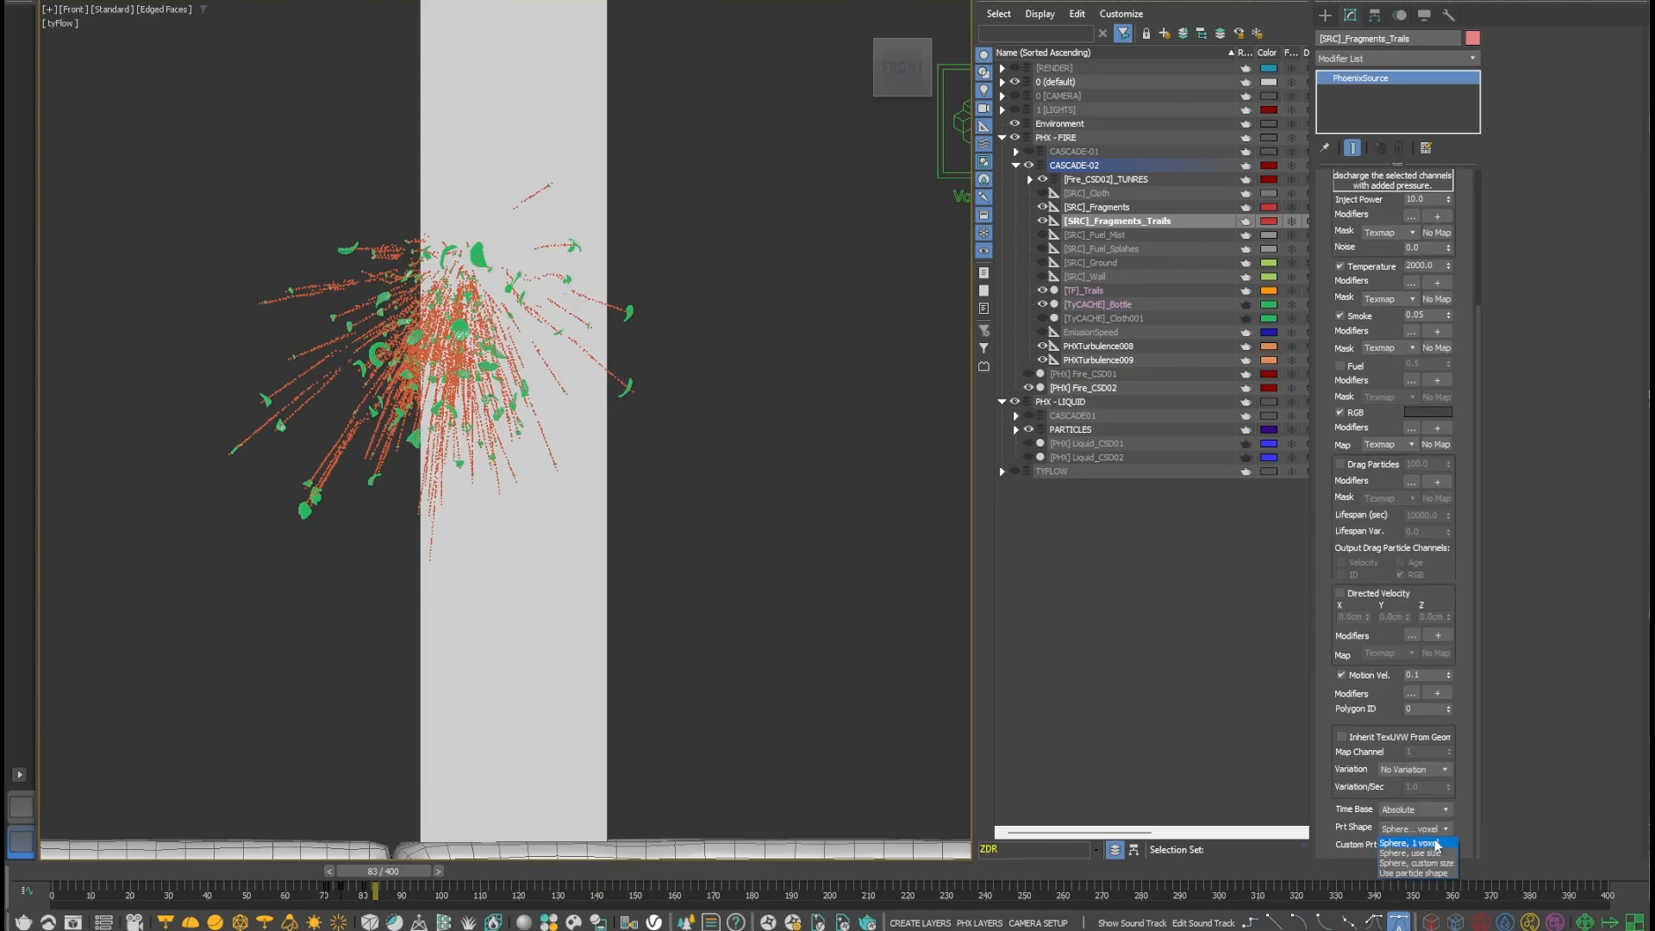
left_click(1465, 818)
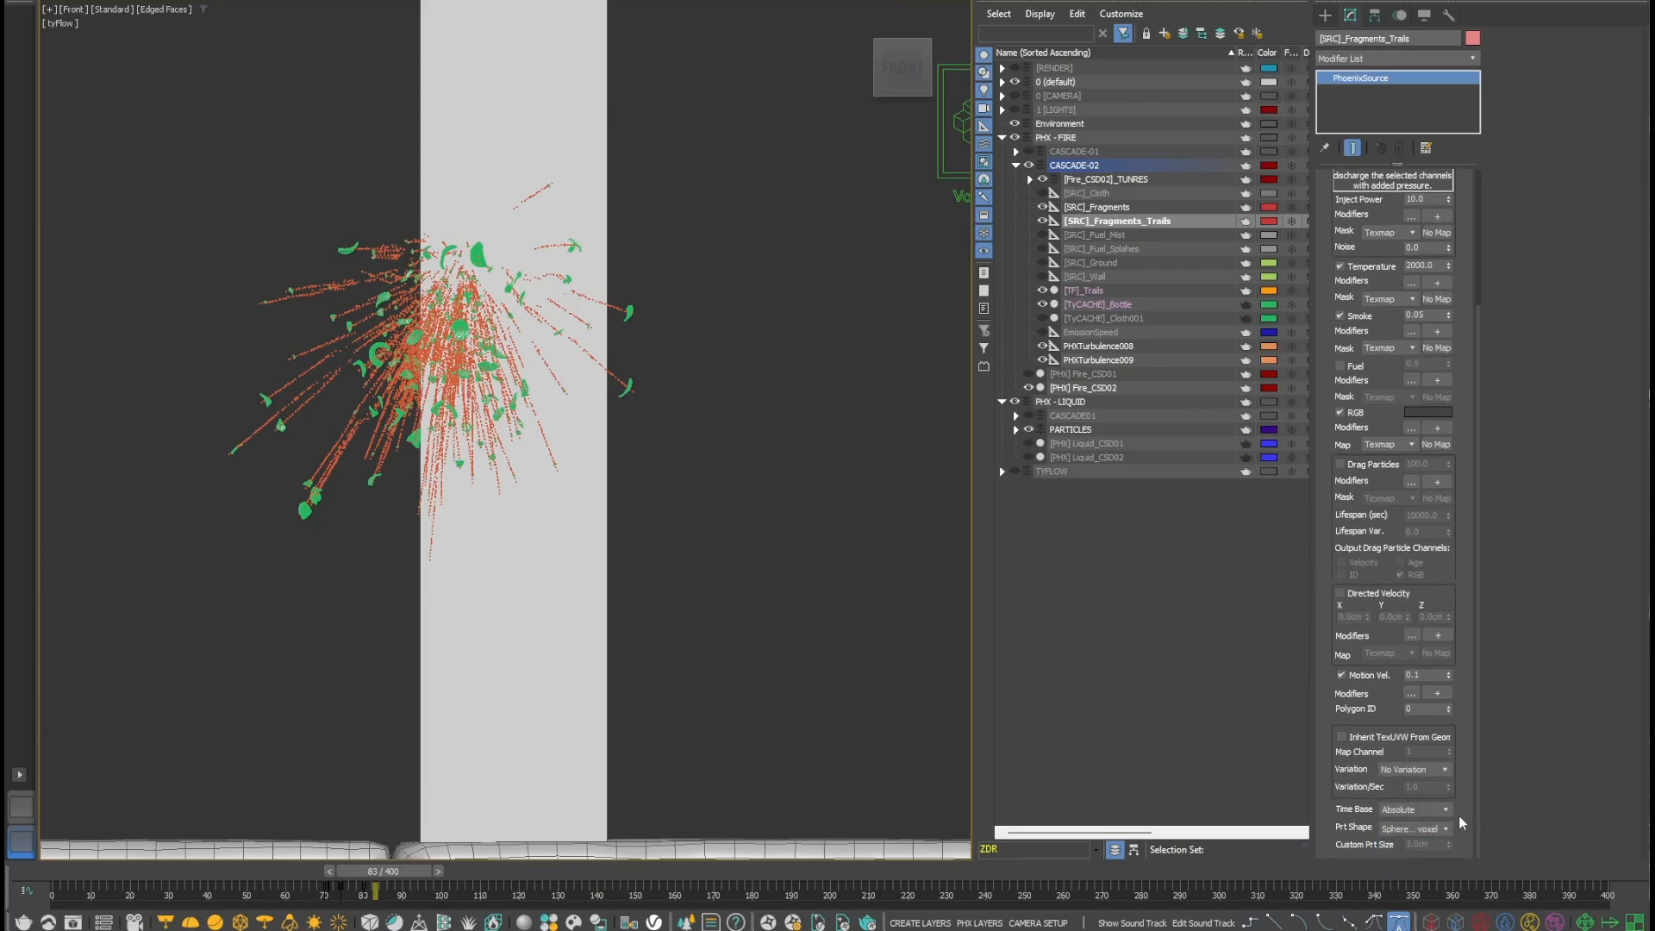
left_click_drag(1430, 675, 1397, 678)
- Examine the Temperature and Smoke curves of [SRC]_Fragments_Trails in the curve editor, close up around their keys
left_click(26, 890)
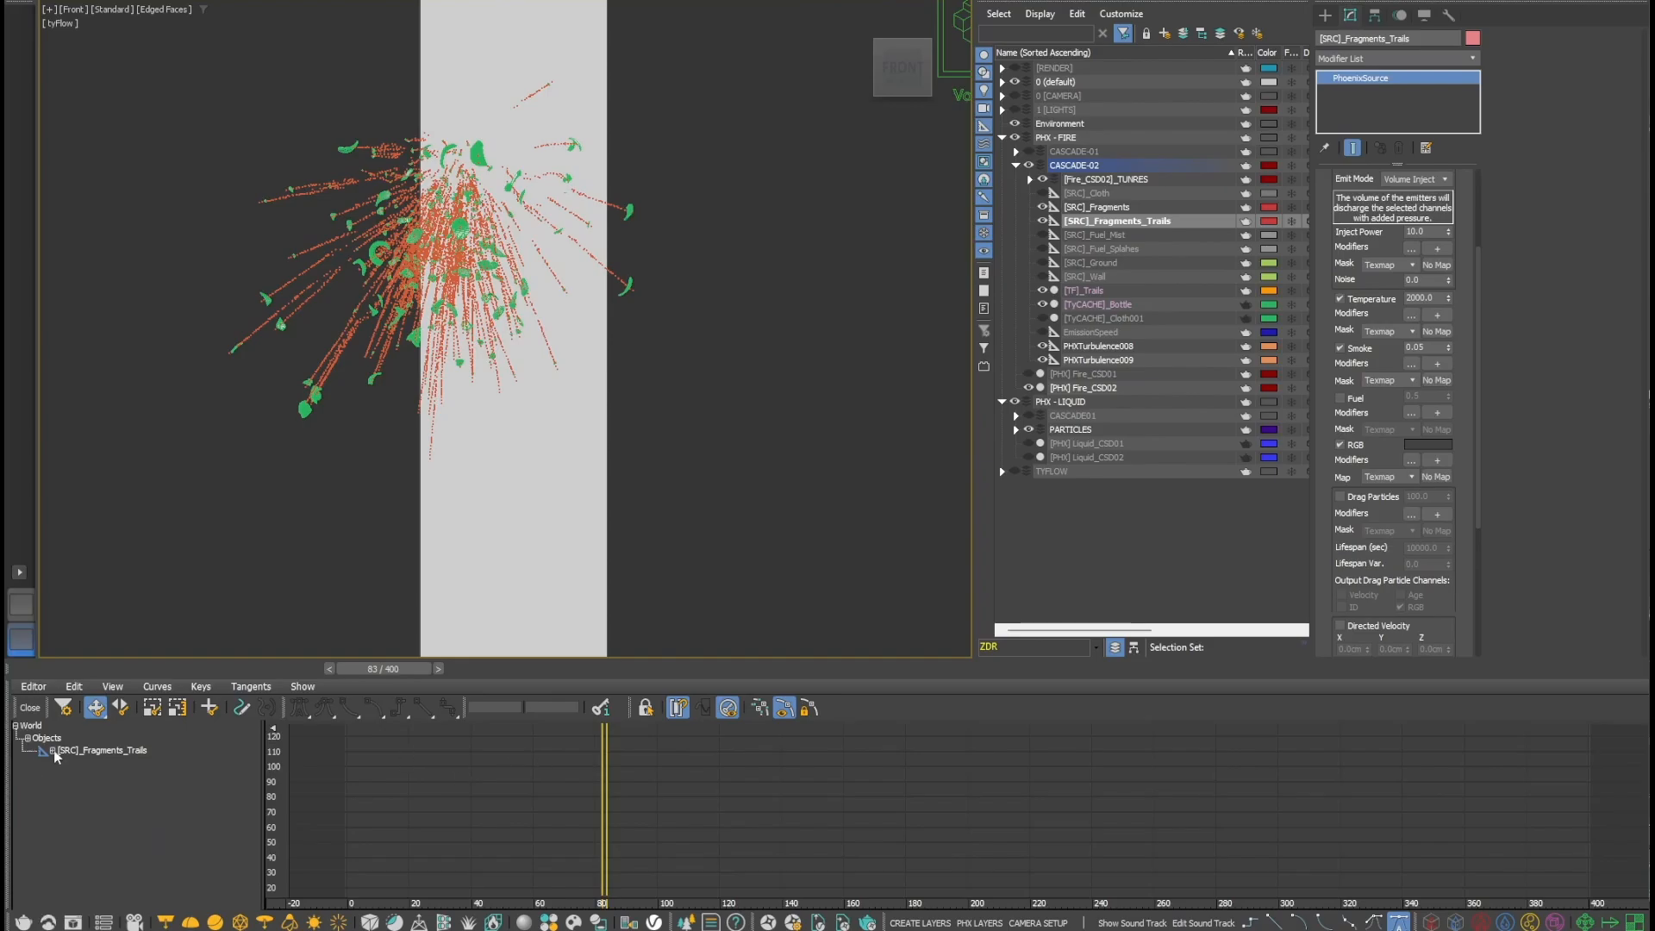
left_click(53, 750)
left_click(161, 788, "ctrl")
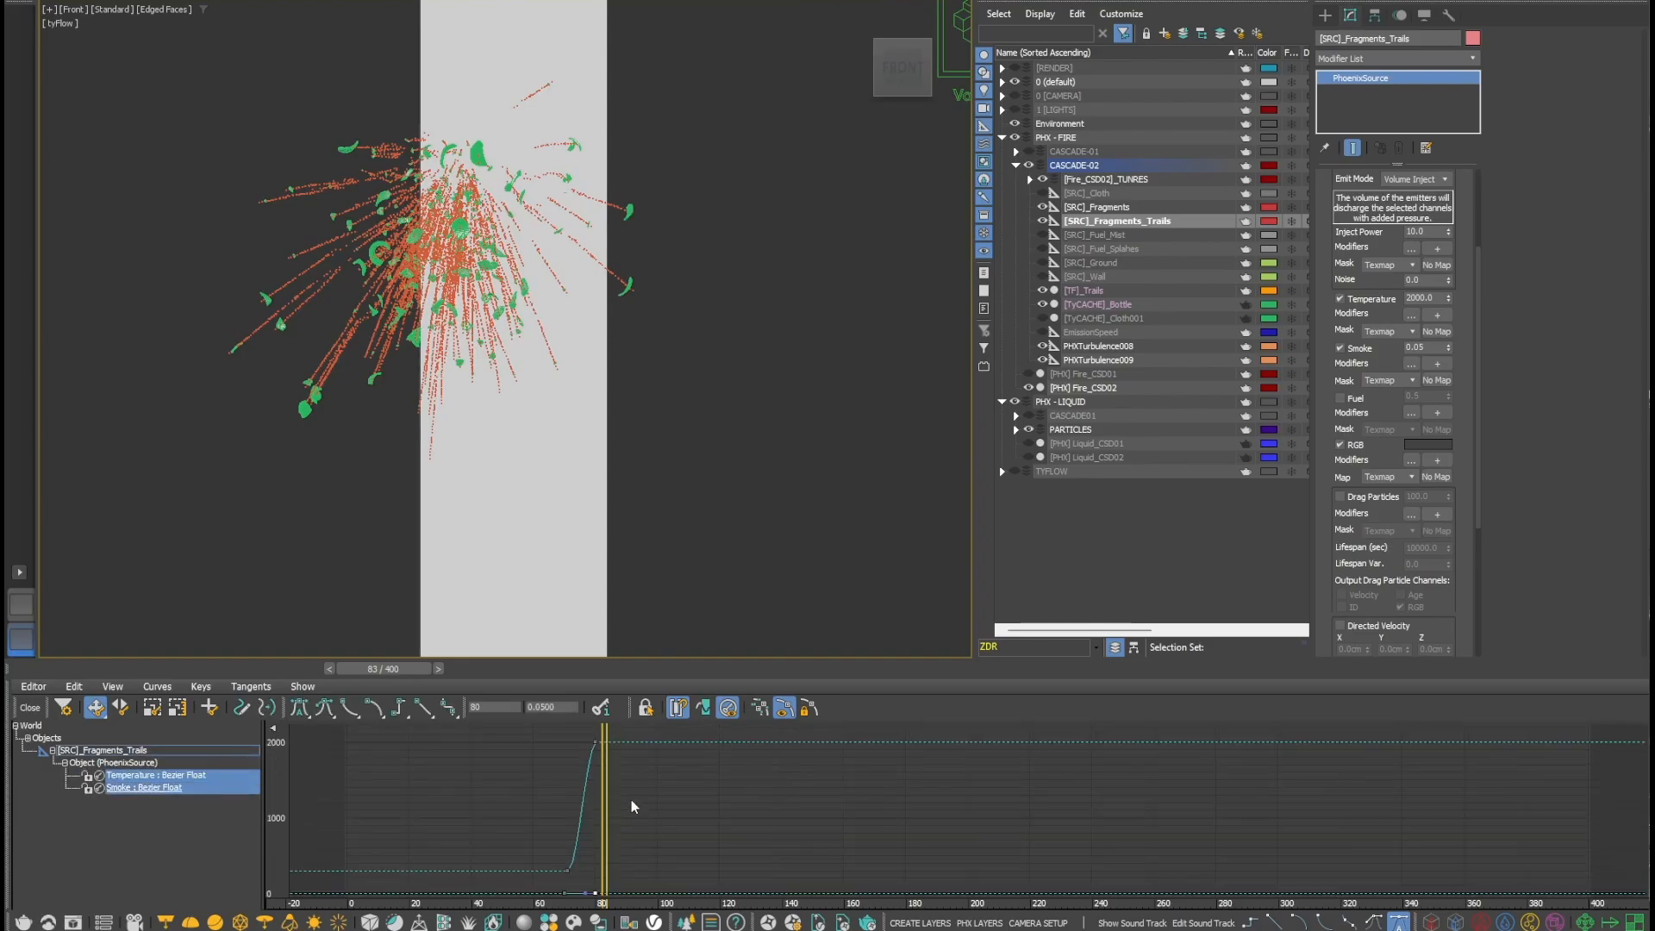
middle_click_drag(620, 797, 792, 828, "ctrl+alt")
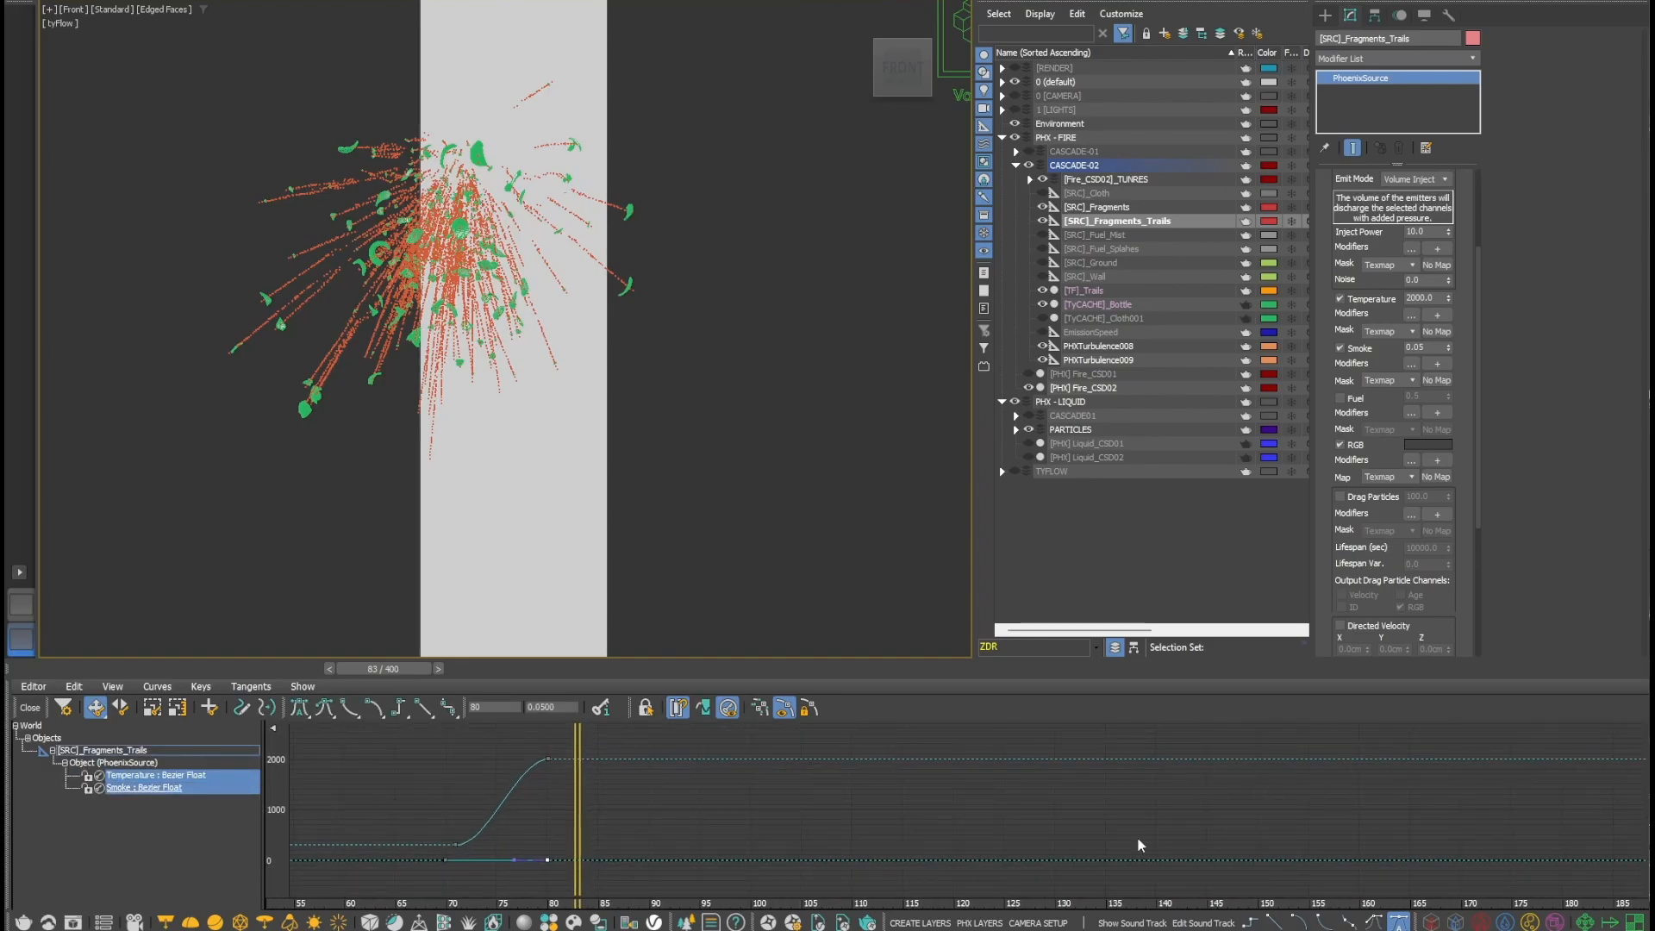
scroll(1450, 384, "down", 5)
- Check the Time Base options of the [SRC]_Fragments_Trails source, keeping Absolute
left_click(1444, 607)
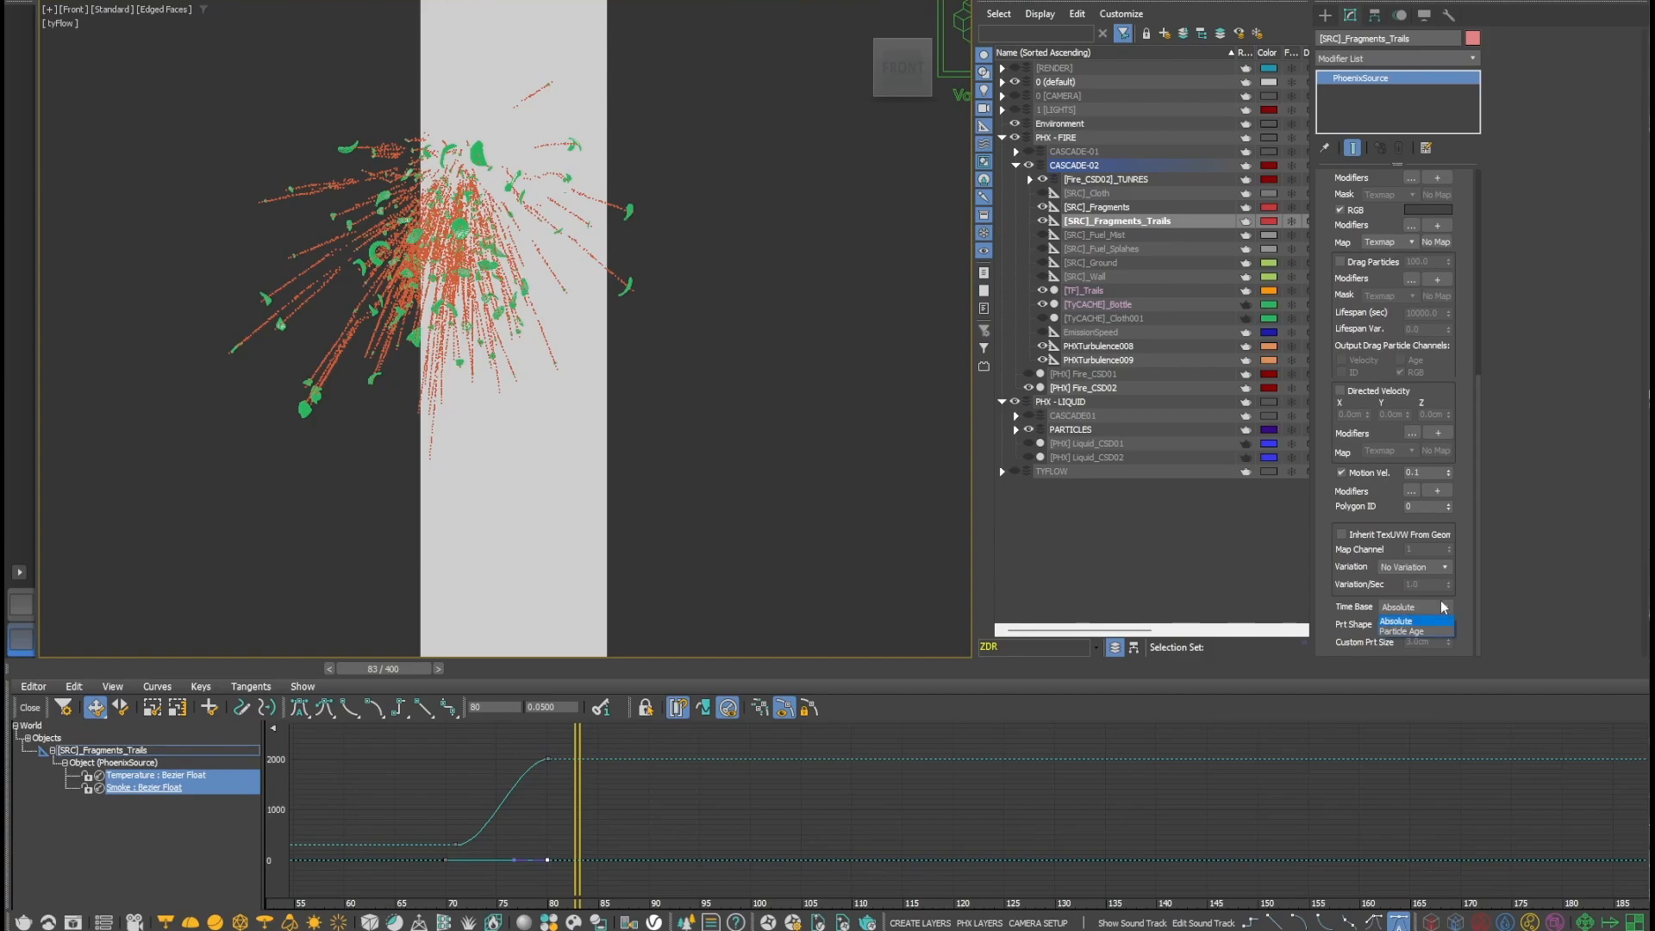
left_click(1444, 606)
scroll(1340, 242, "up", 3)
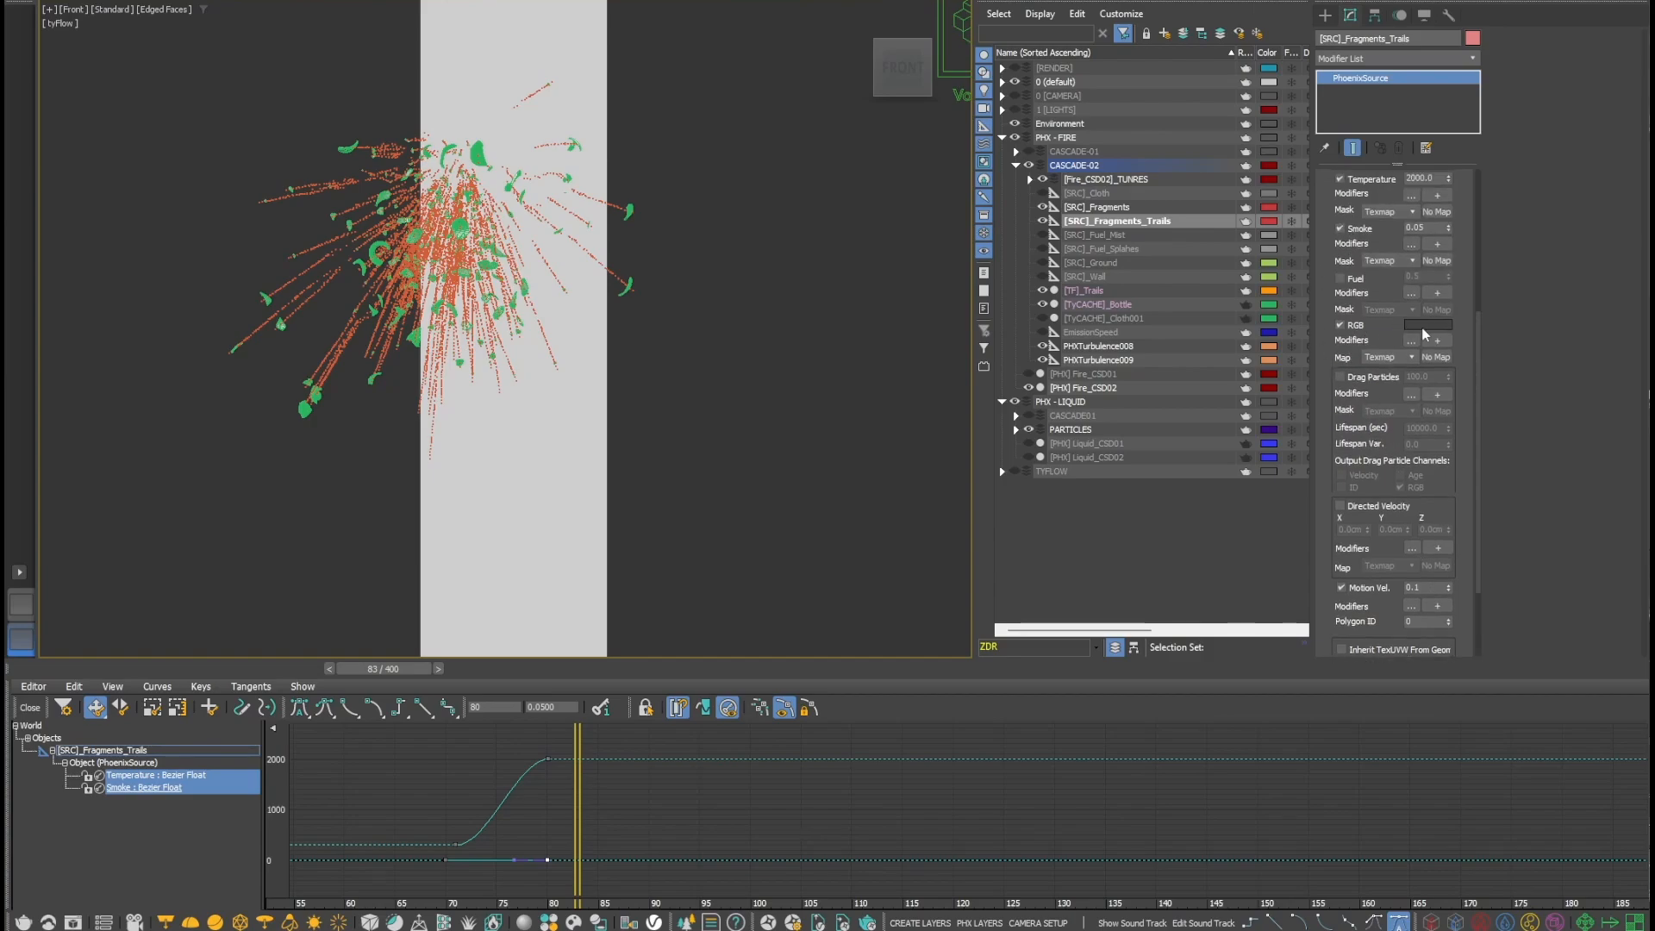
- Check the RGB color of the [SRC]_Fragments_Trails source
left_click(1428, 325)
left_click(1350, 295)
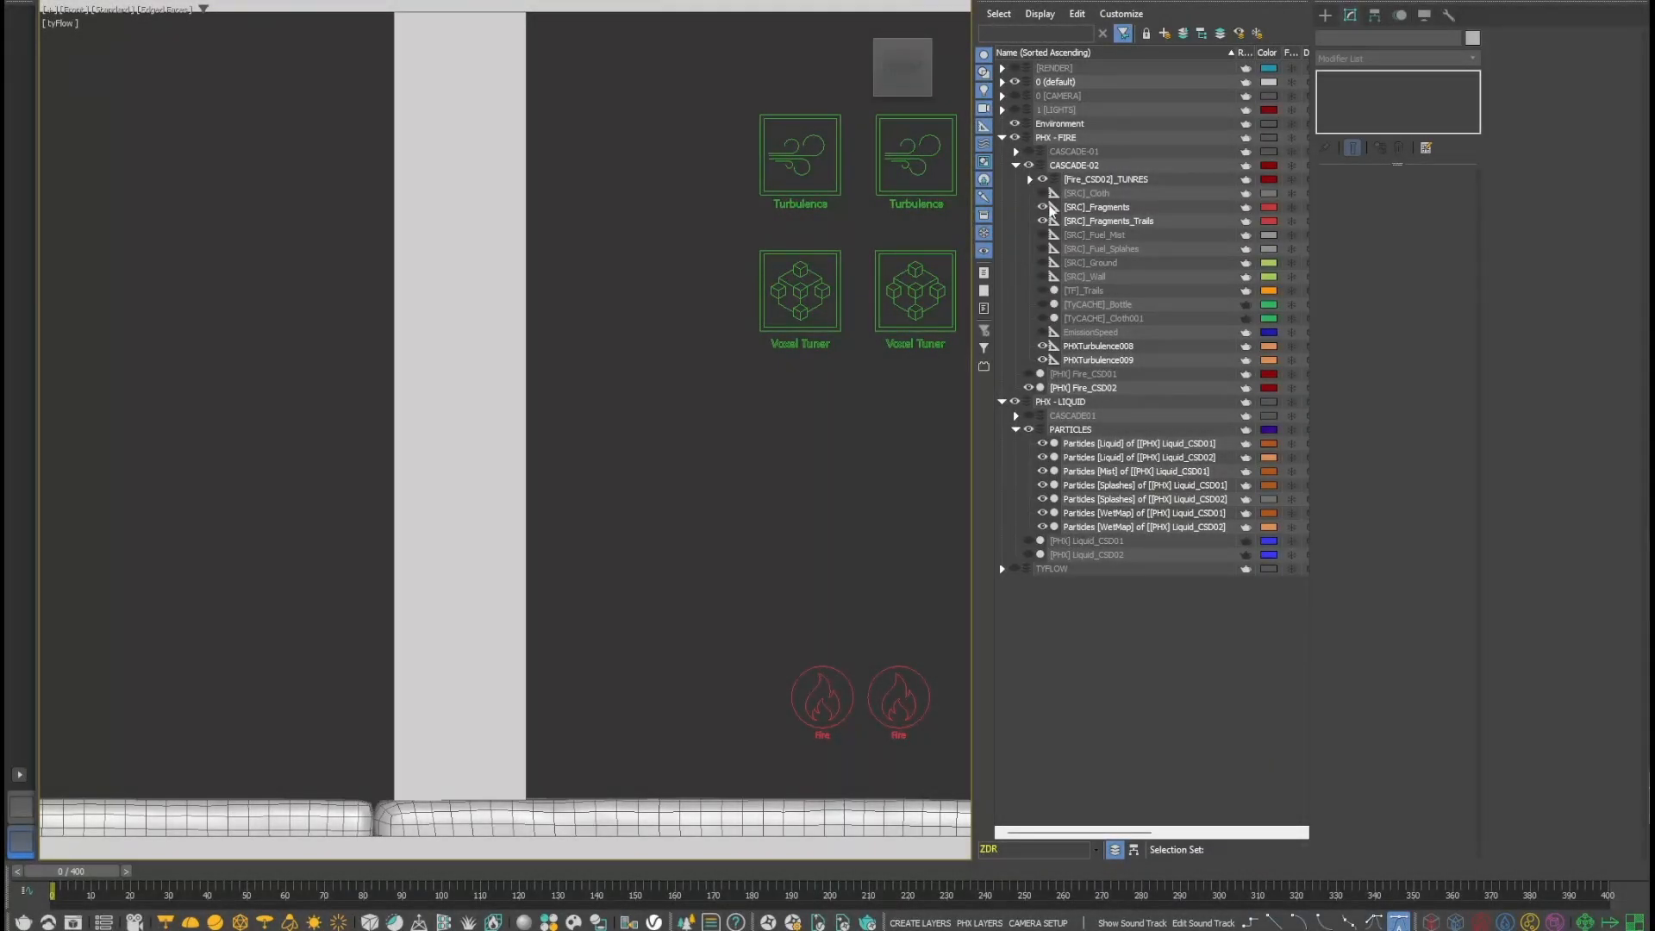
- Hide the [SRC]_Fragments and [SRC]_Fragments_Trails sources and unhide [SRC]_Fuel_Mist and [SRC]_Fuel_Splashes
left_click(1041, 207)
left_click(1041, 221)
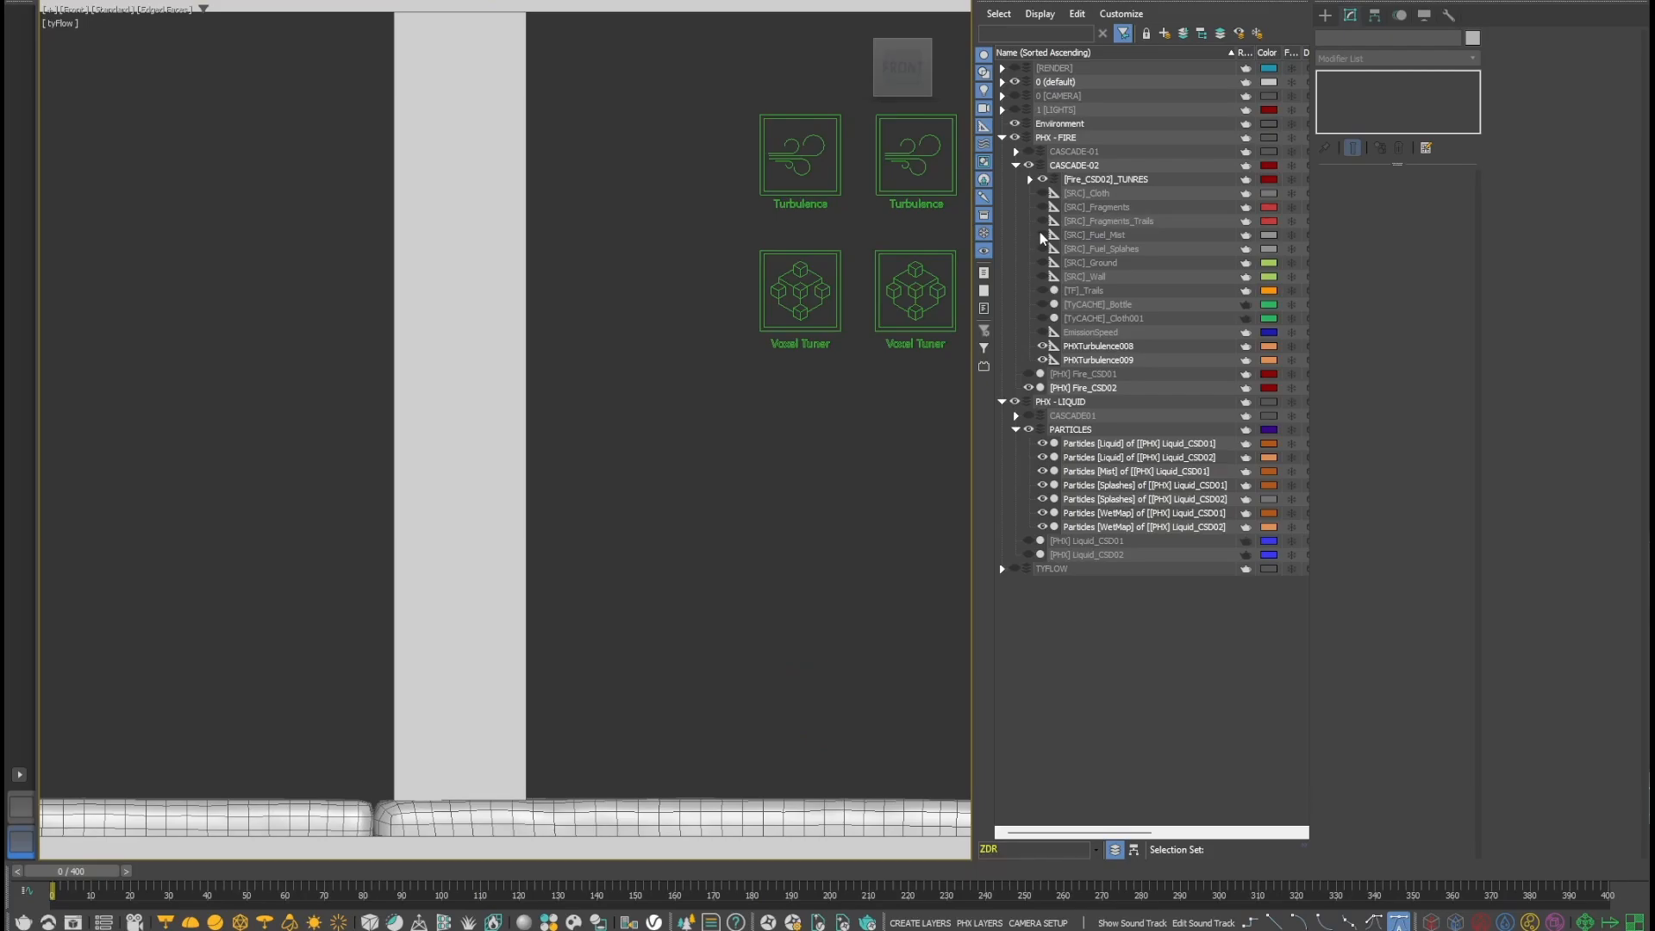
left_click(1042, 235)
left_click(1041, 249)
- Review the emitter nodes and Fuel settings of the [SRC]_Fuel_Mist and [SRC]_Fuel_Splashes sources
left_click(1099, 235)
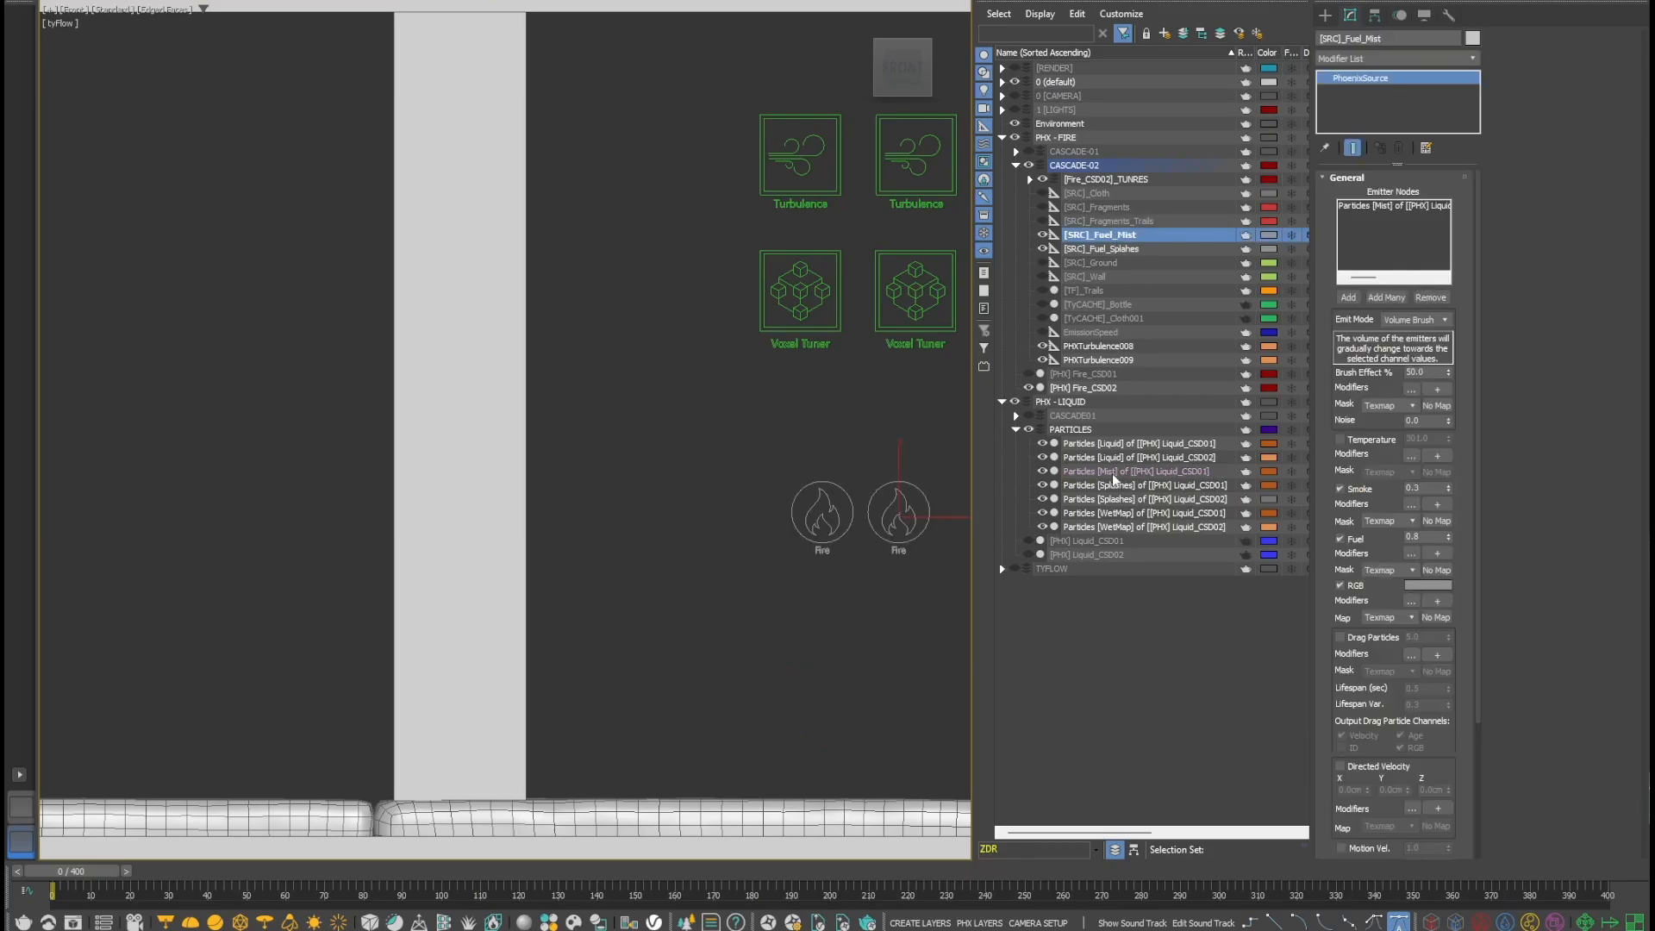
left_click(1132, 249)
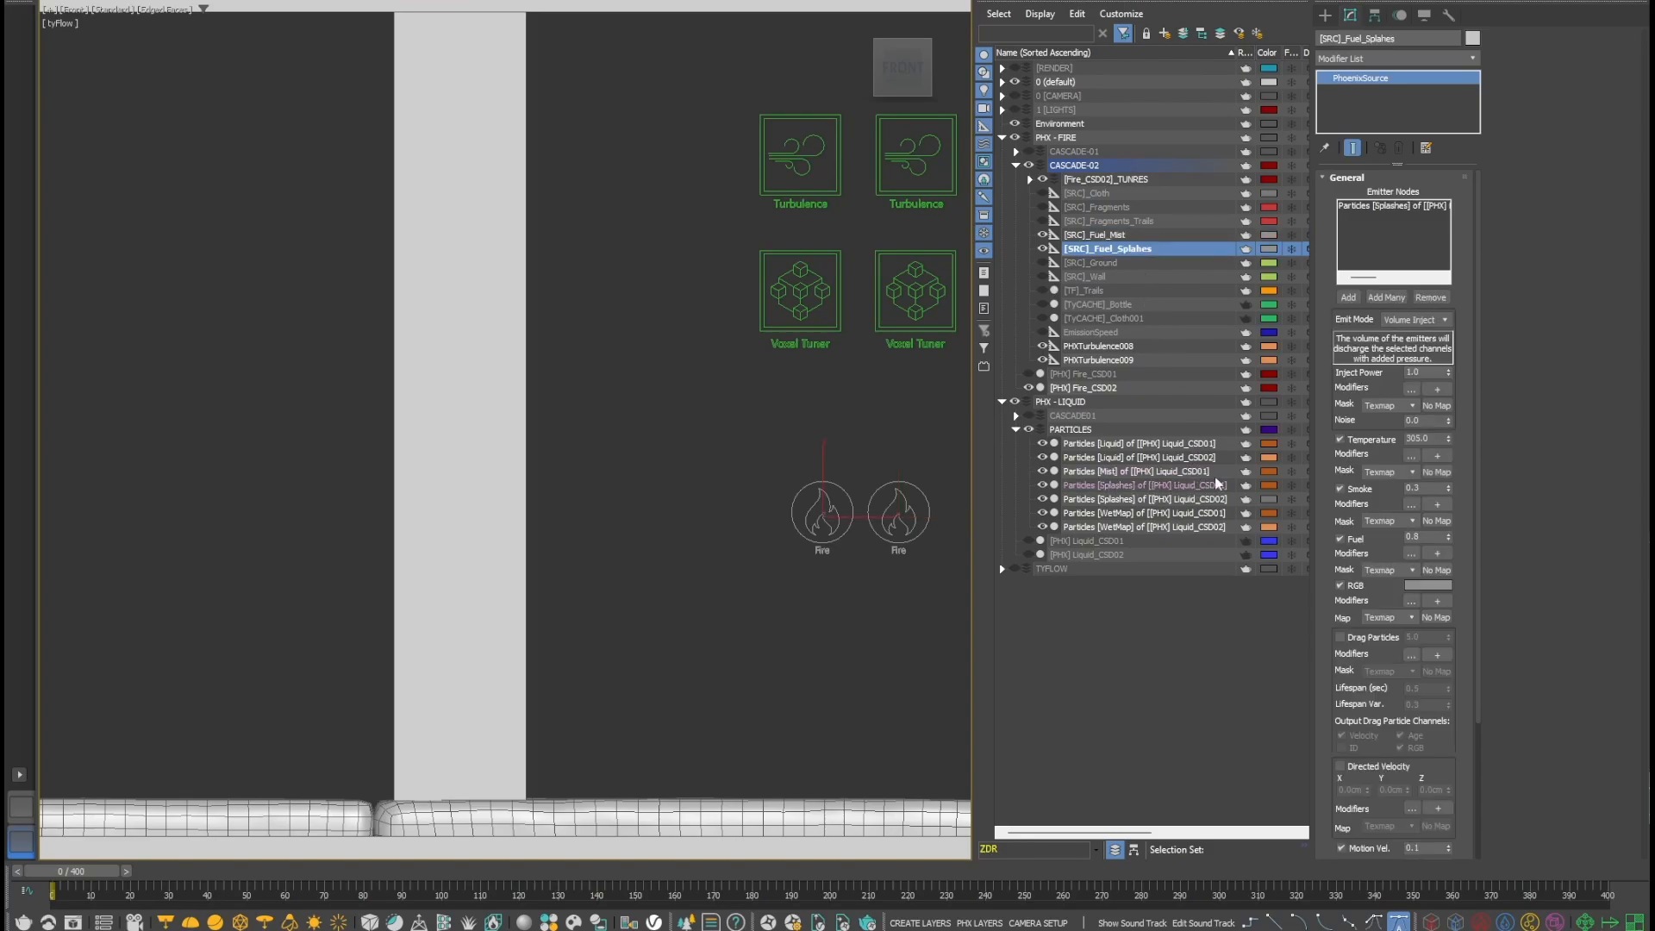
double_click(1408, 536)
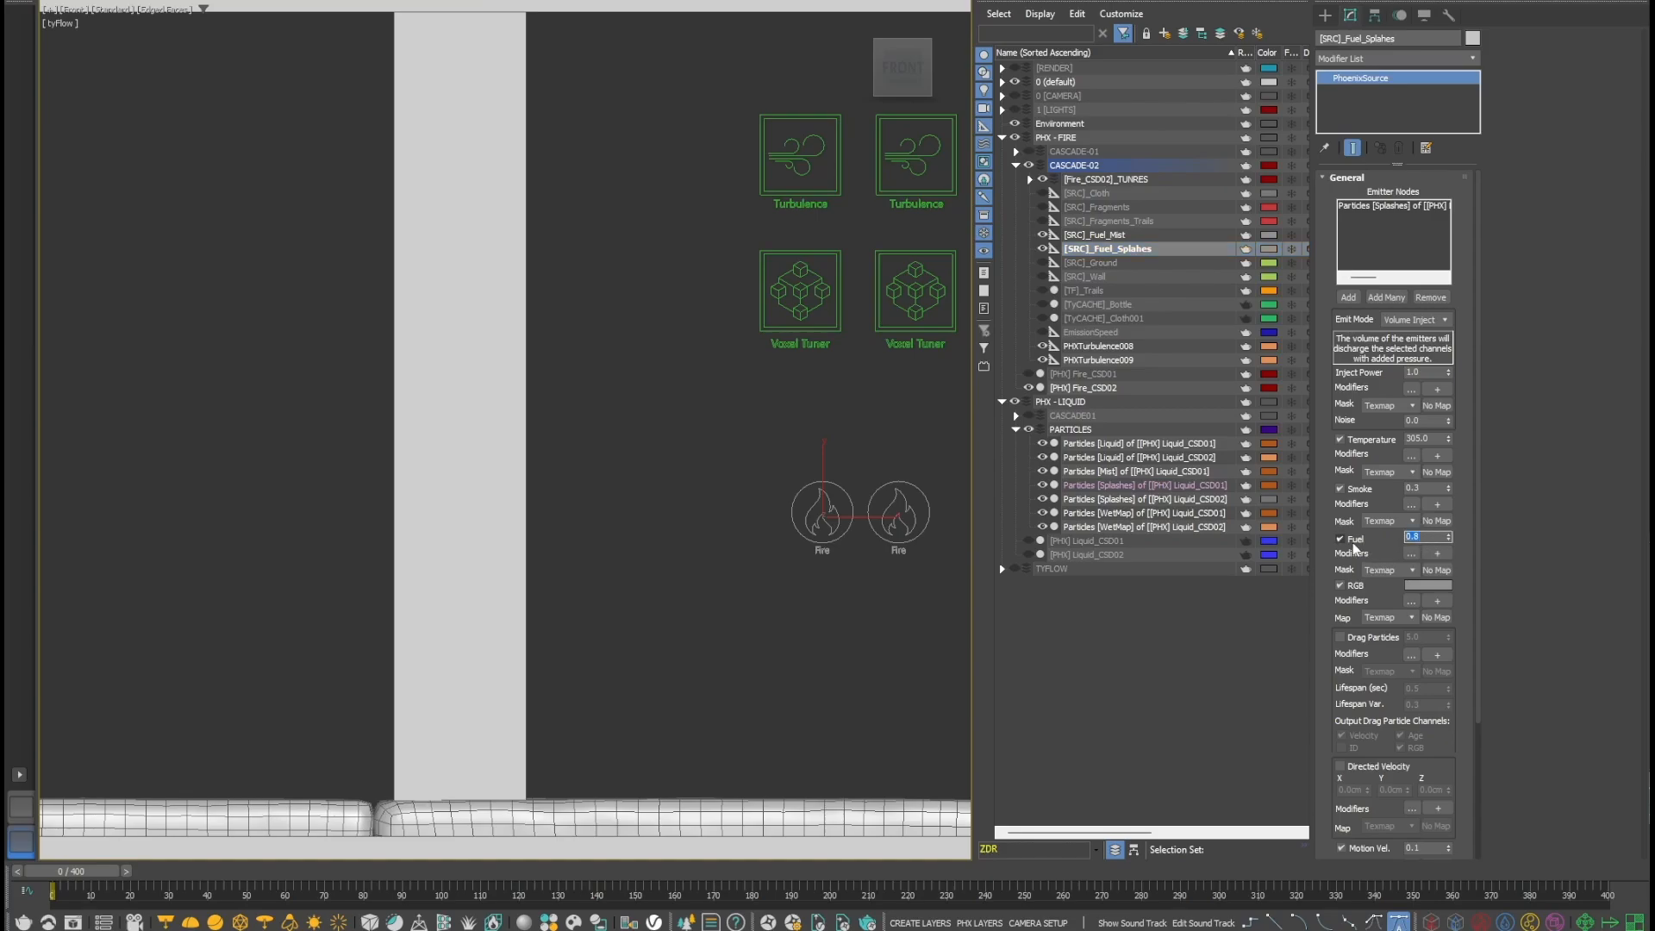
left_click(1107, 236)
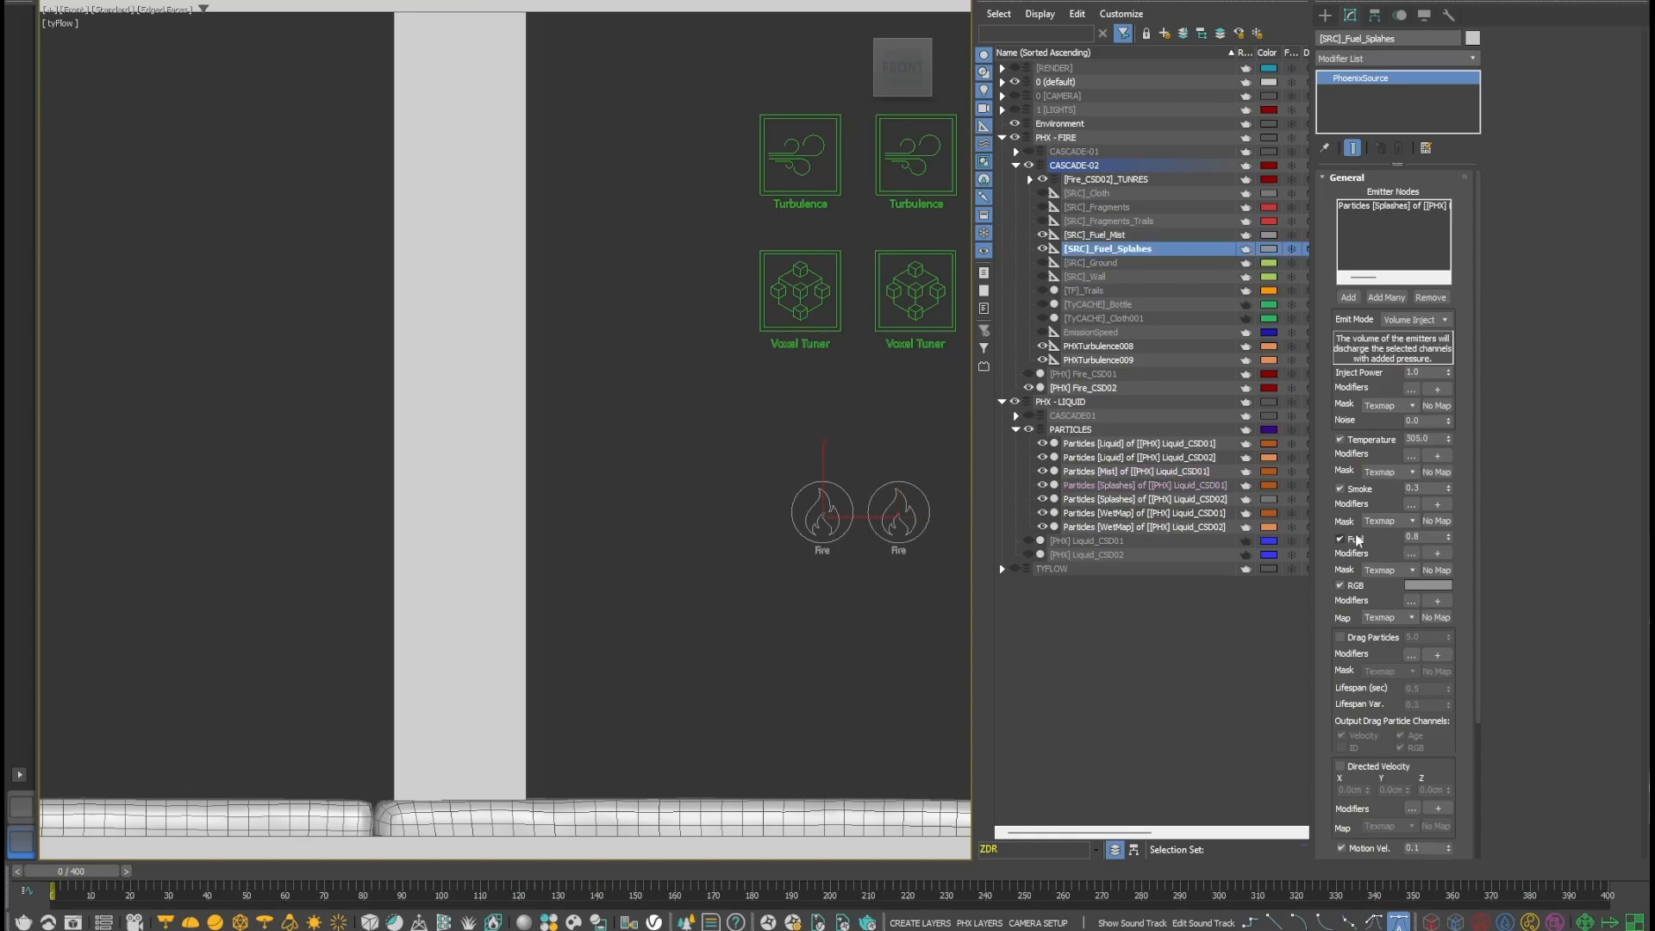
- Review the Fuel settings of [PHX] Fire_CSD02 and enable its Grid Fuel output channel
left_click(1102, 388)
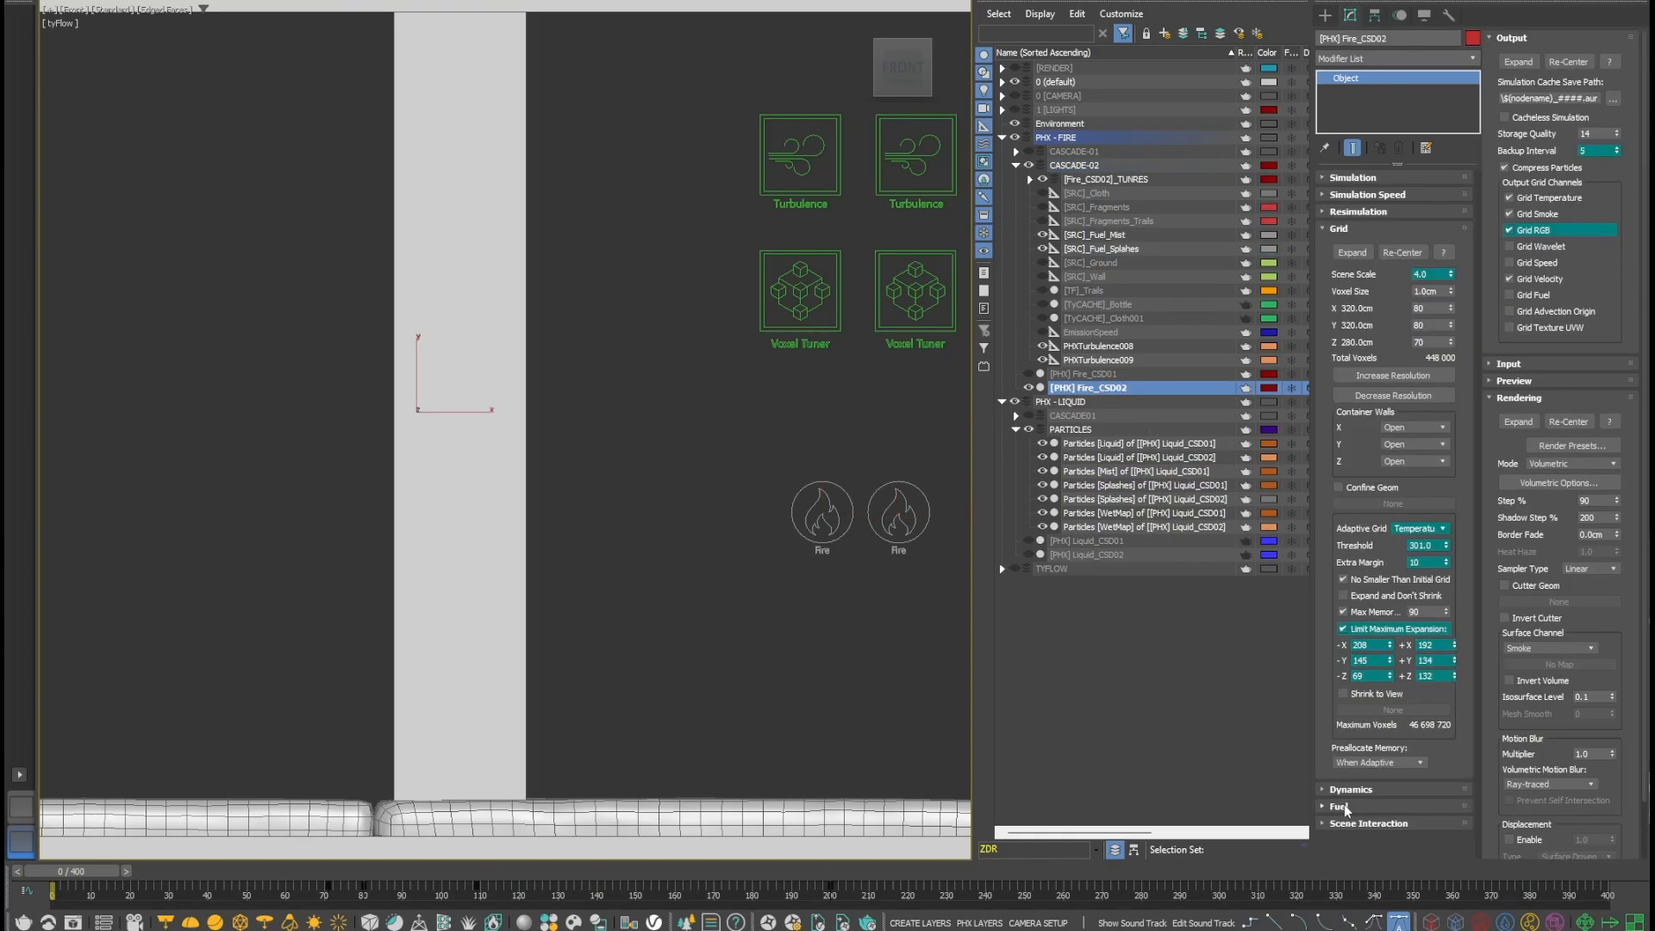
left_click(1341, 806)
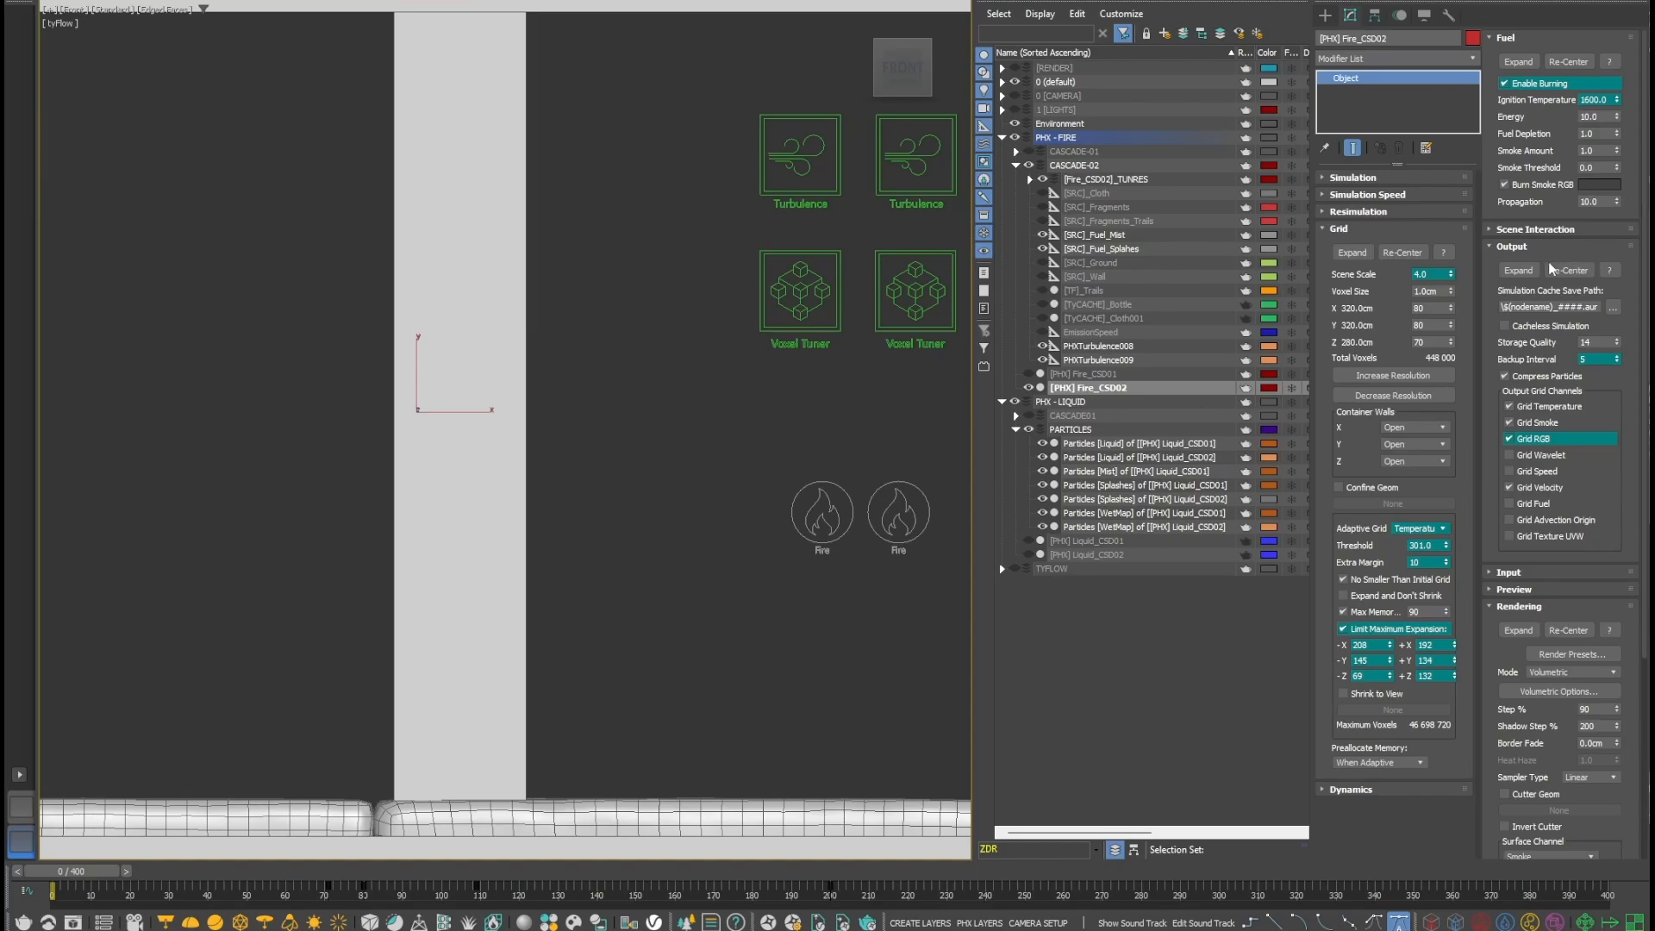
left_click(1508, 503)
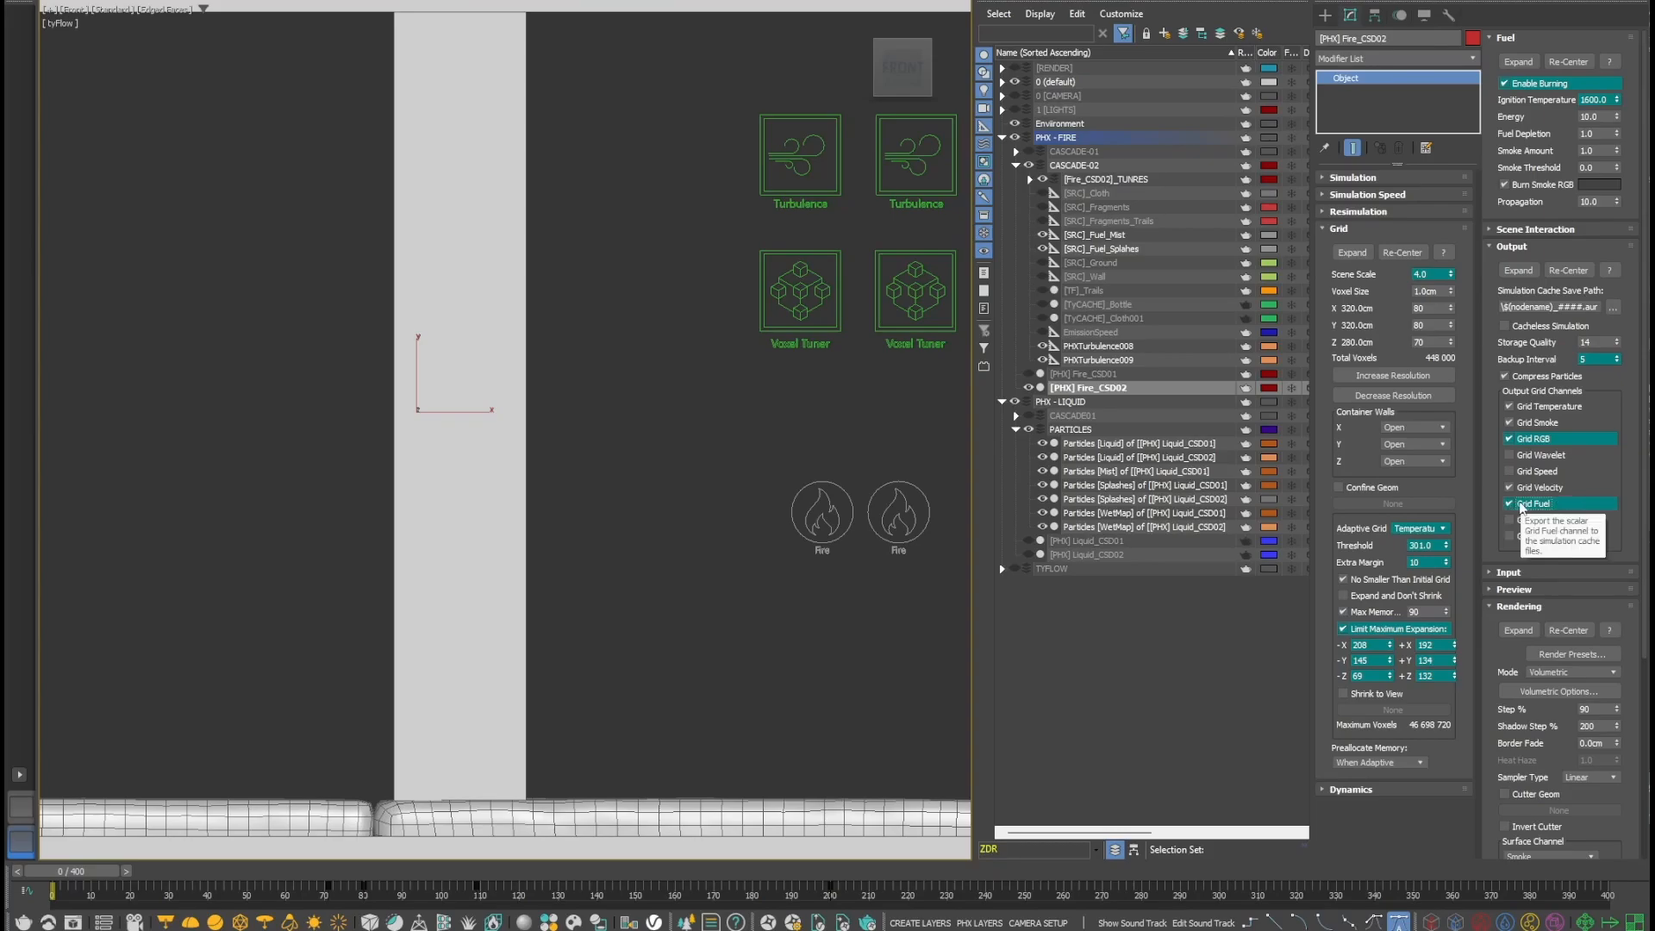
- Start the simulation of [PHX] Fire_CSD02
left_click(1355, 177)
left_click(1352, 224)
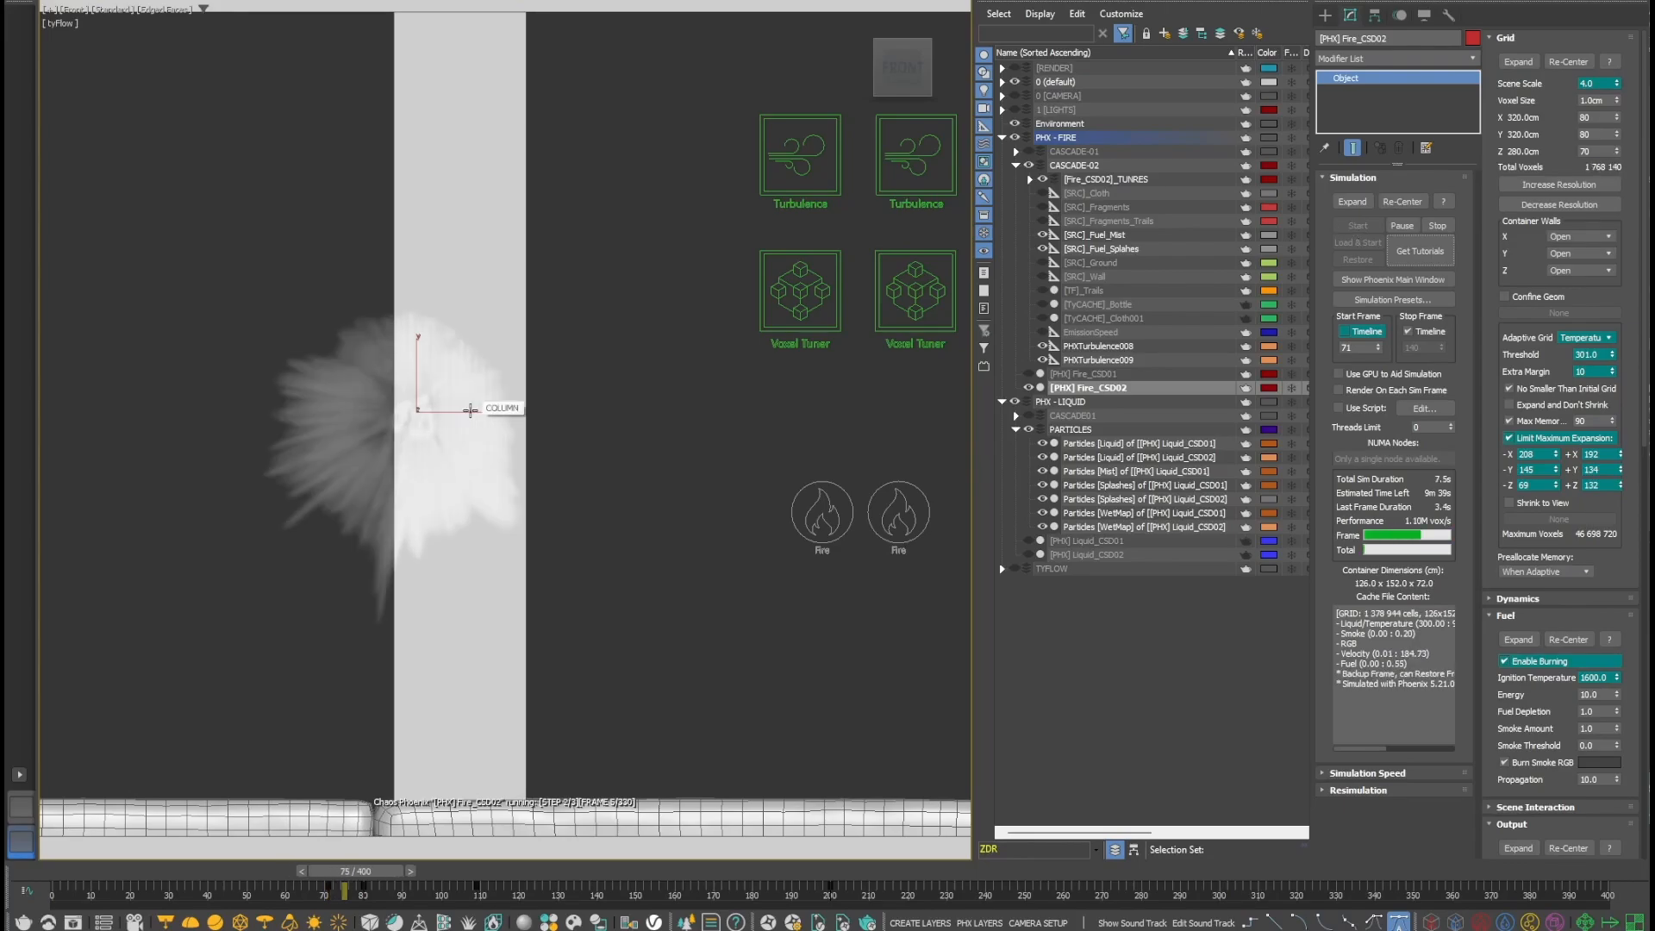
- Base the Smoke Opacity on Fuel in the volumetric render settings of [PHX] Fire_CSD02
scroll(1548, 731, "down", 10)
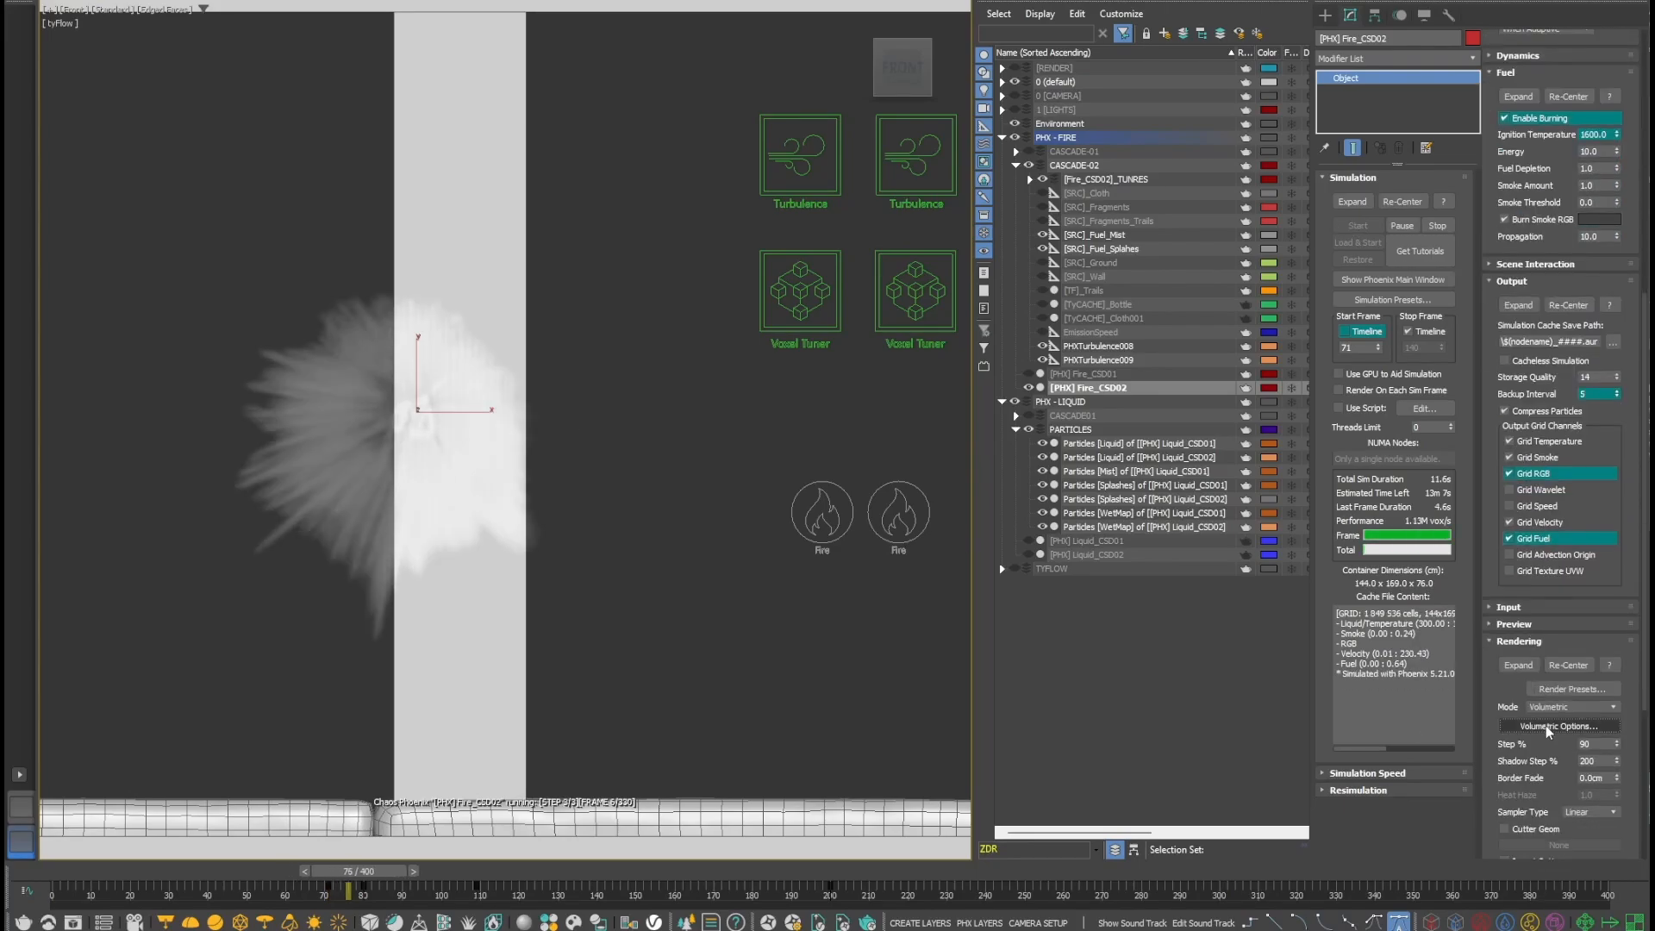
left_click(1545, 725)
left_click(1058, 281)
left_click(1010, 346)
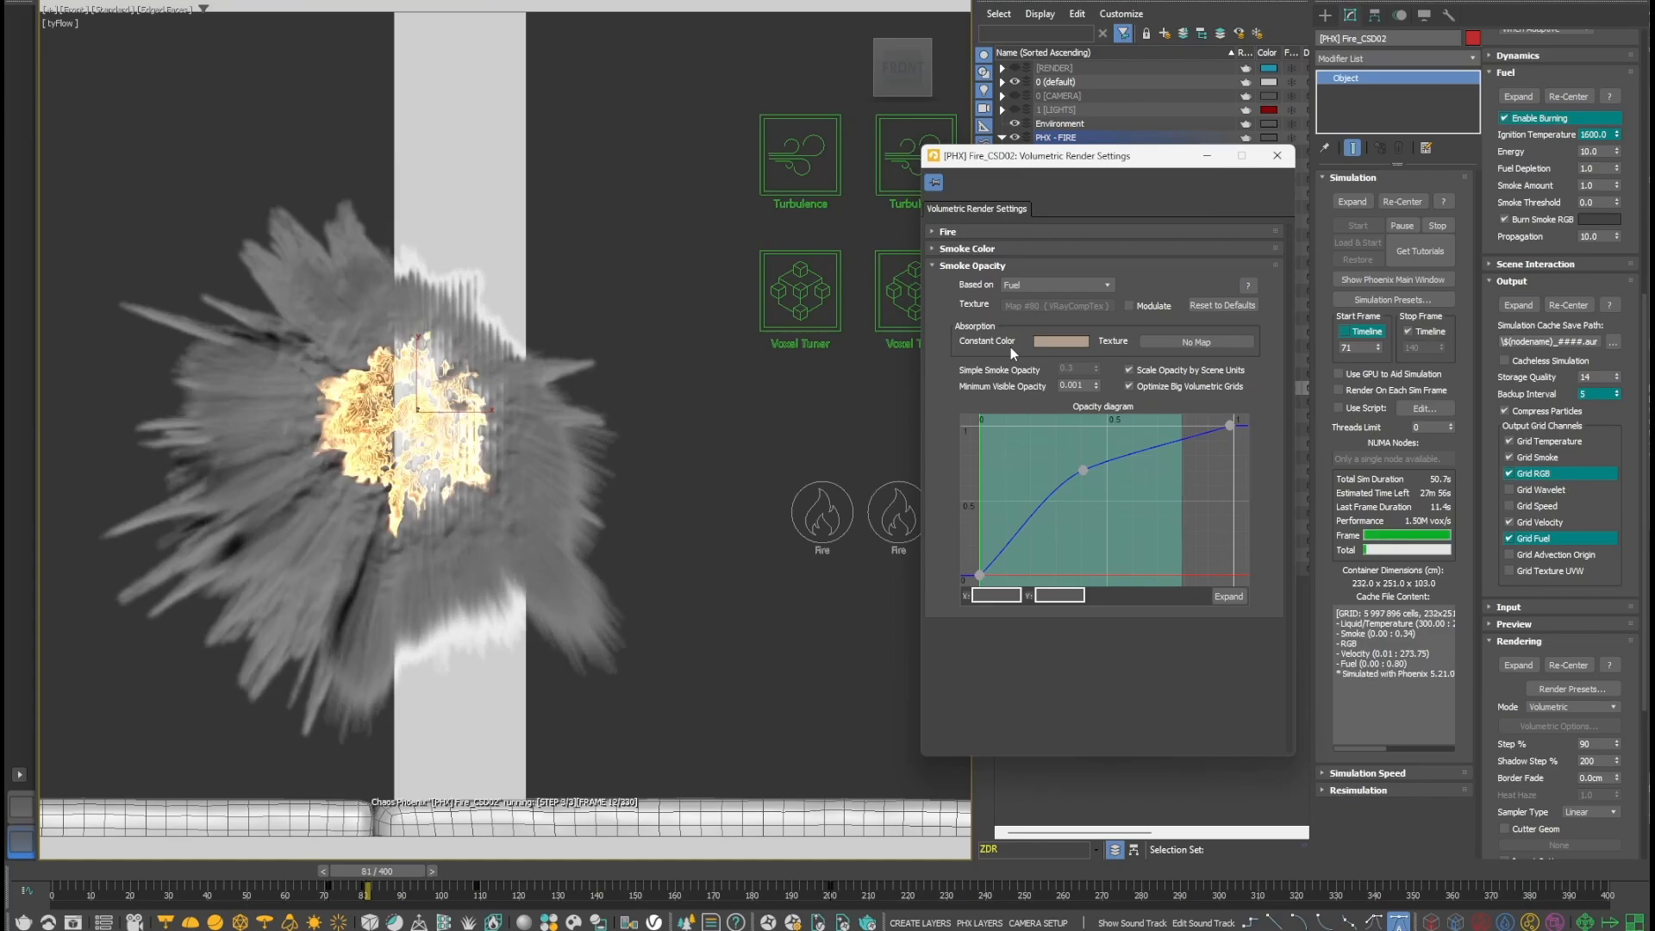
- Disable the Grid Fuel output channel and switch the Smoke Opacity source away from Fuel
left_click(1508, 537)
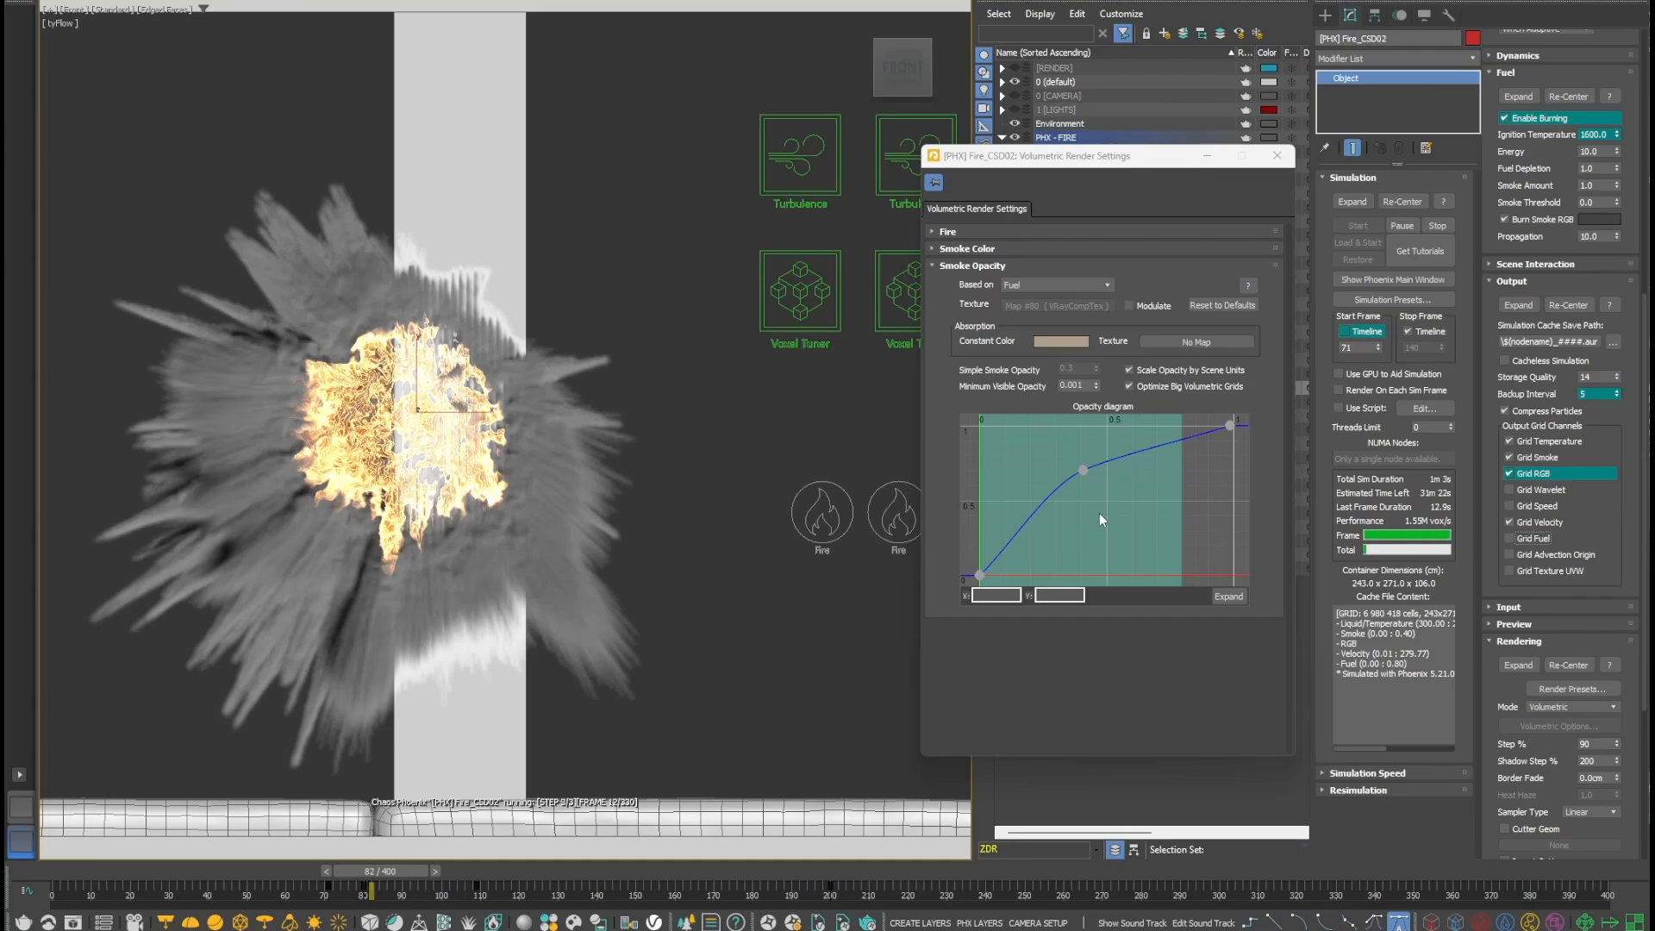
left_click(1039, 285)
left_click(1017, 320)
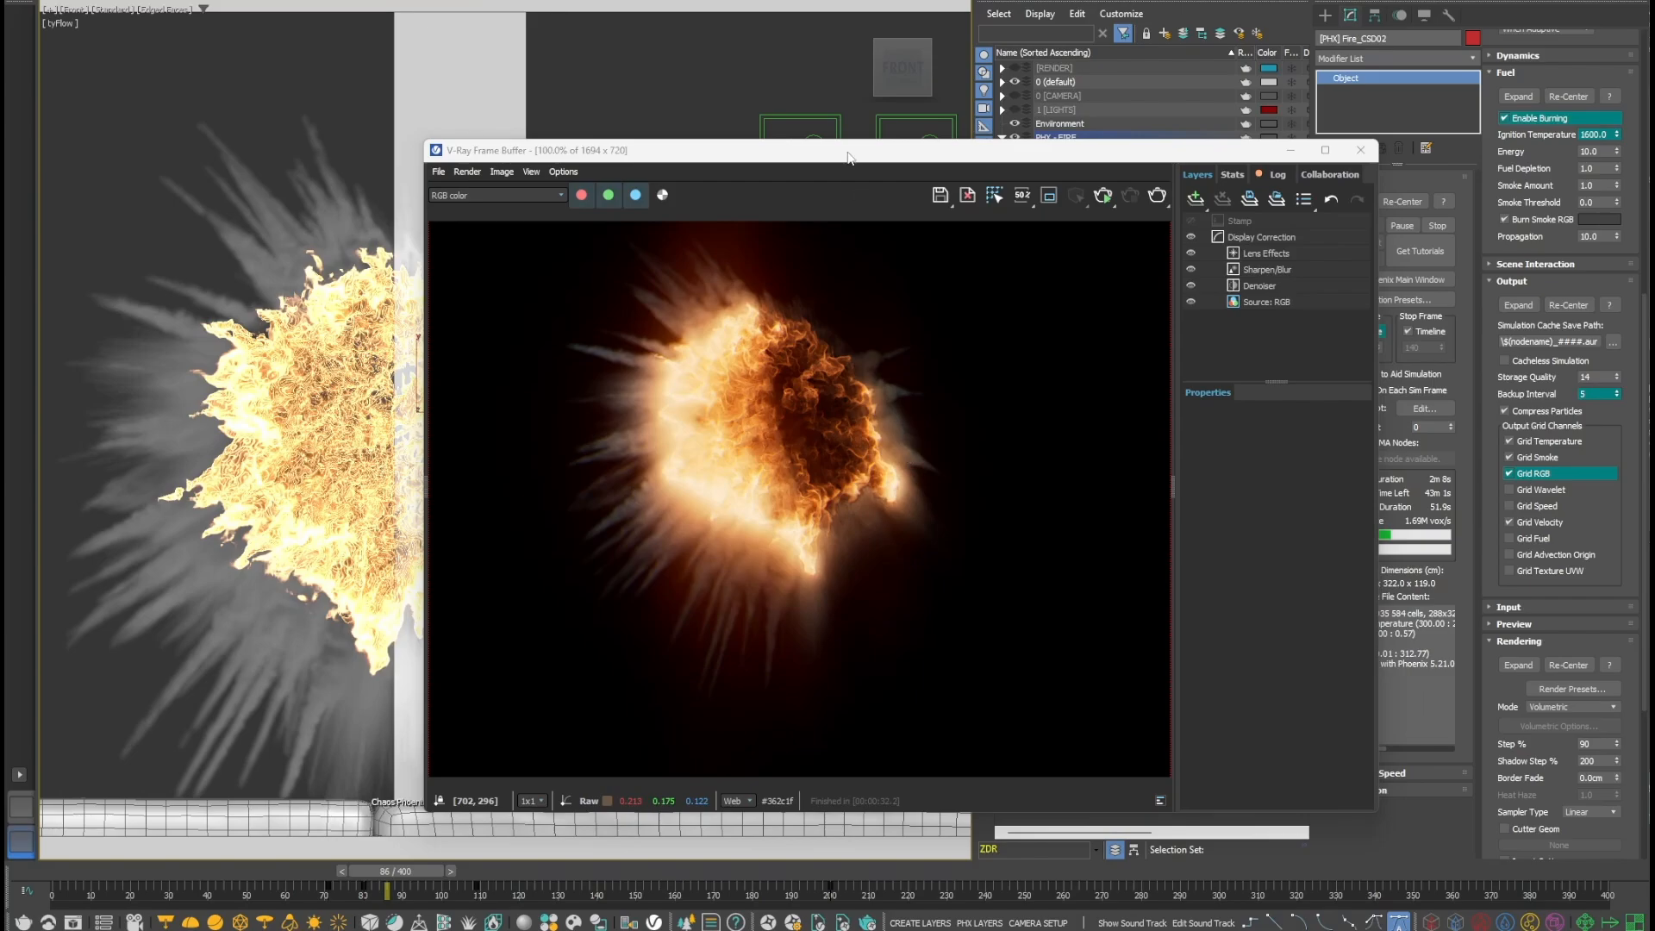
- Move the V-Ray Frame Buffer off the simulated fire and render the explosion
left_click_drag(847, 152, 1007, 147)
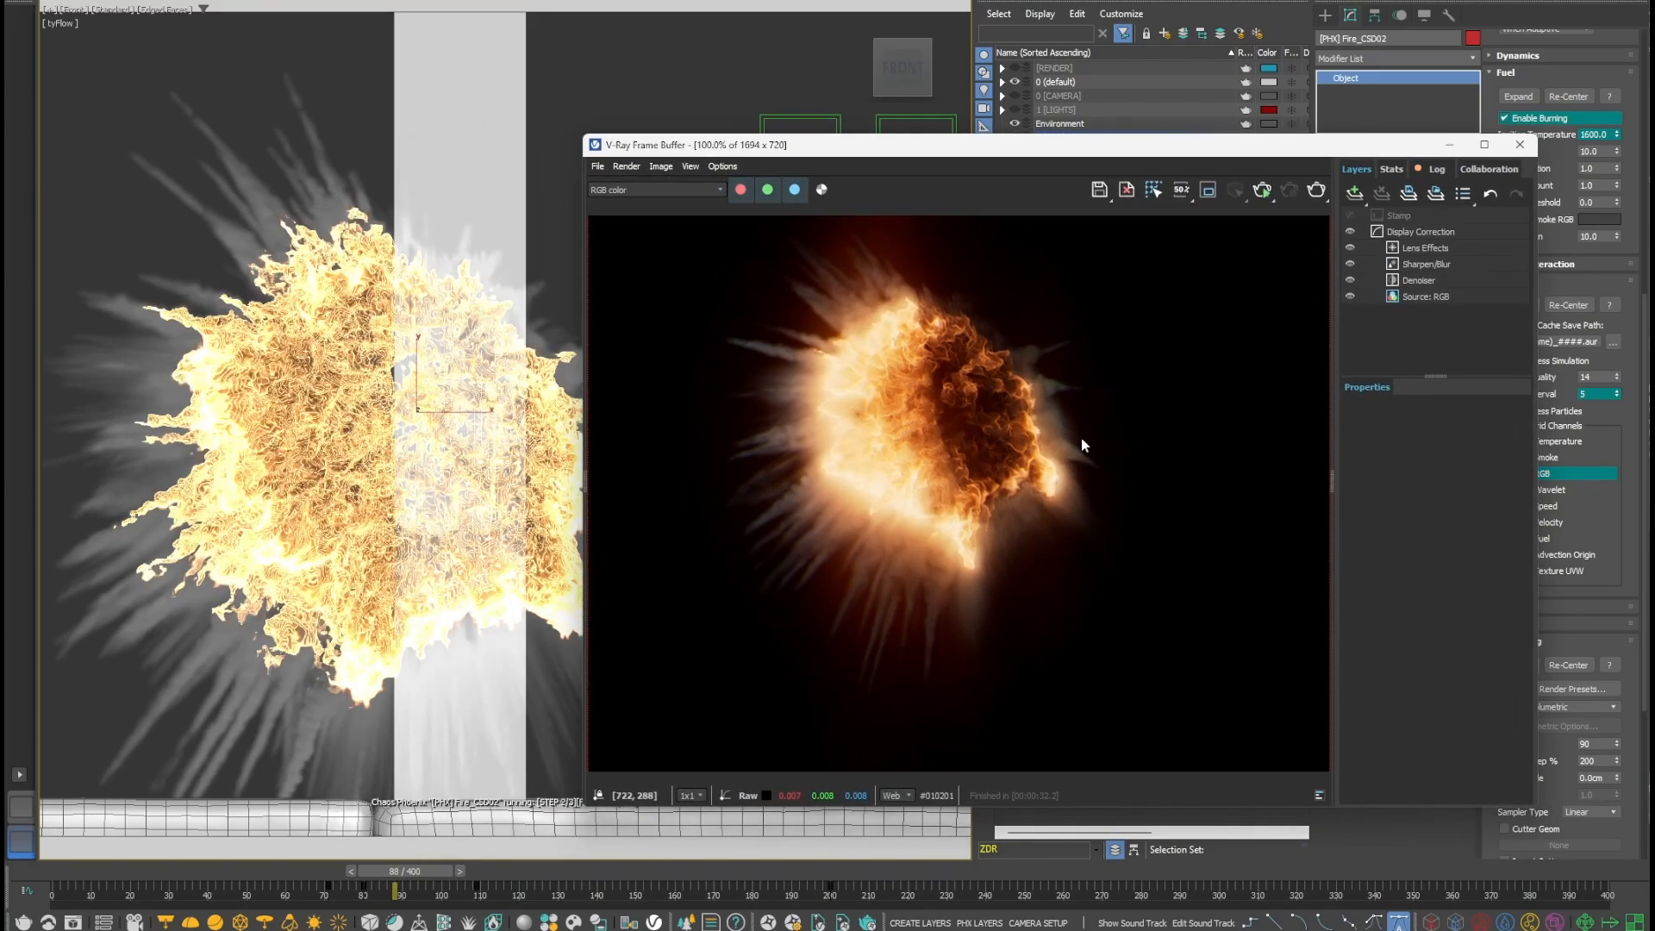
left_click(1316, 190)
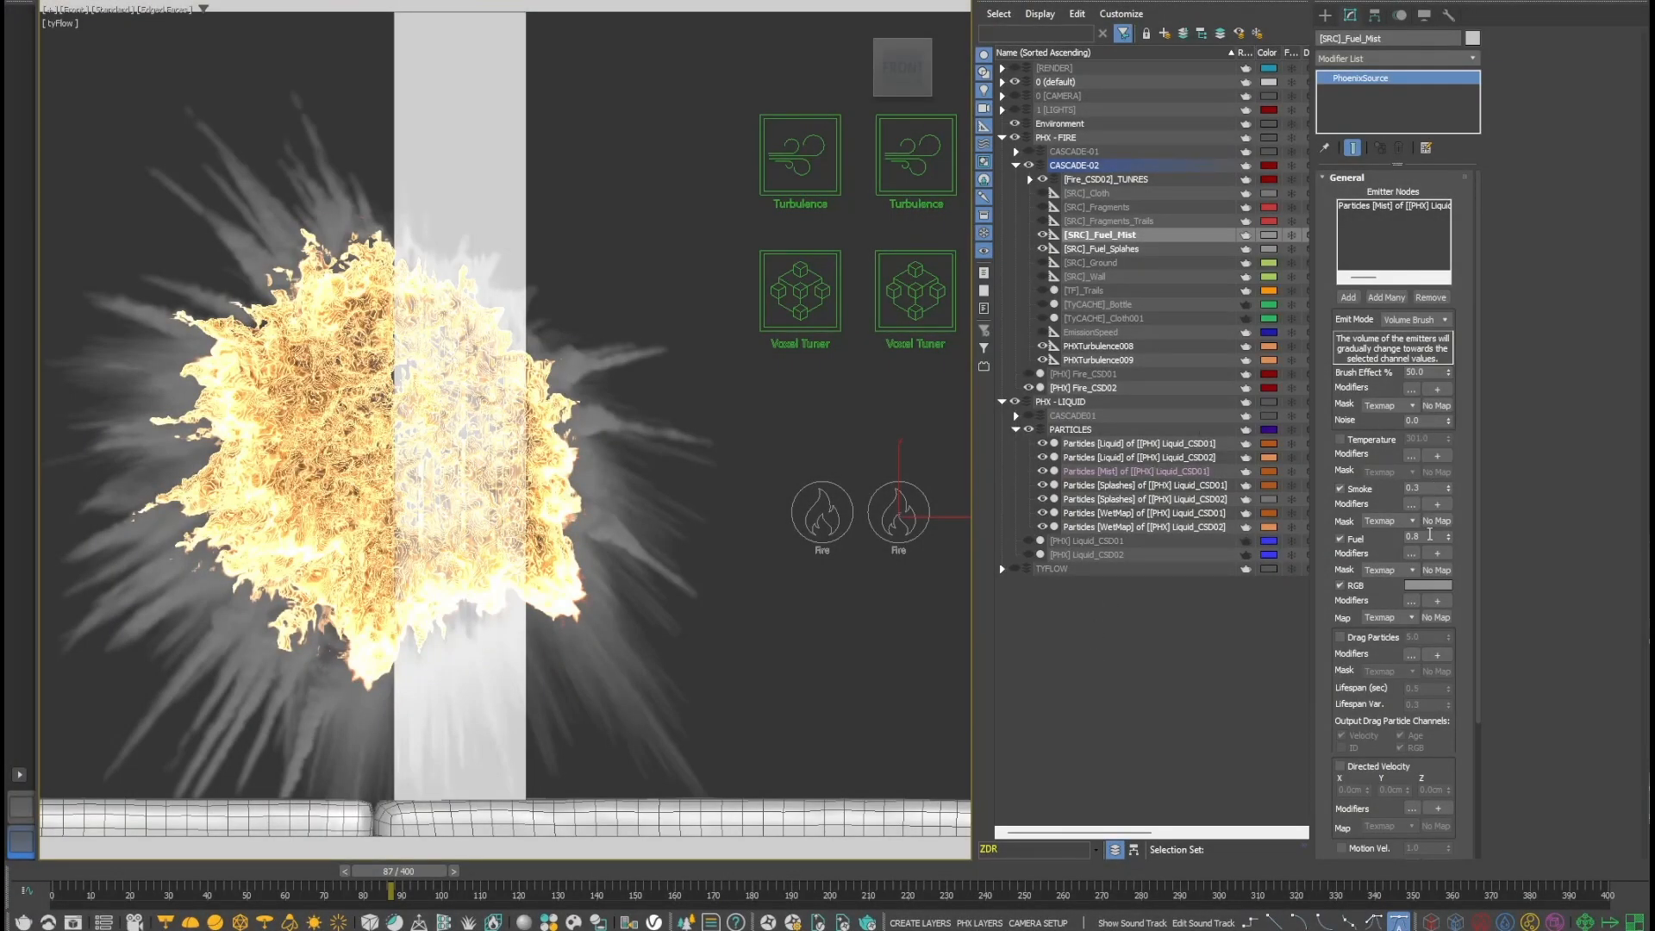
- Check the Prt Shape options of the [SRC]_Fuel_Splashes source, keeping the voxel sphere
left_click(1101, 249)
left_click_drag(1329, 819, 1325, 565)
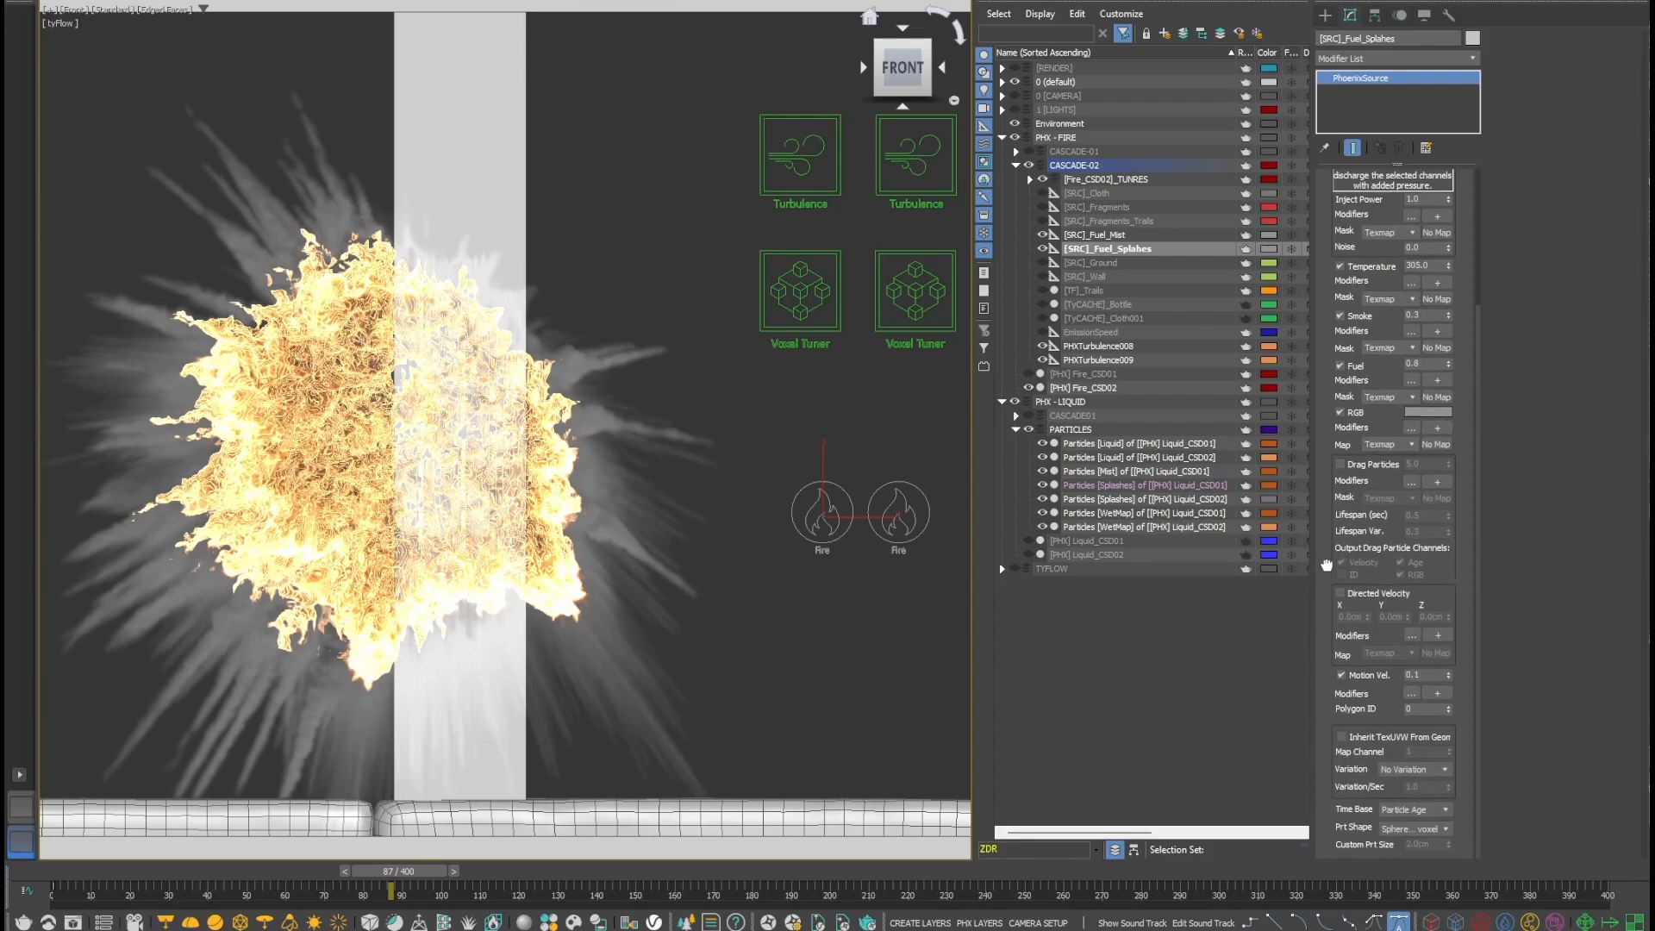
left_click(1437, 829)
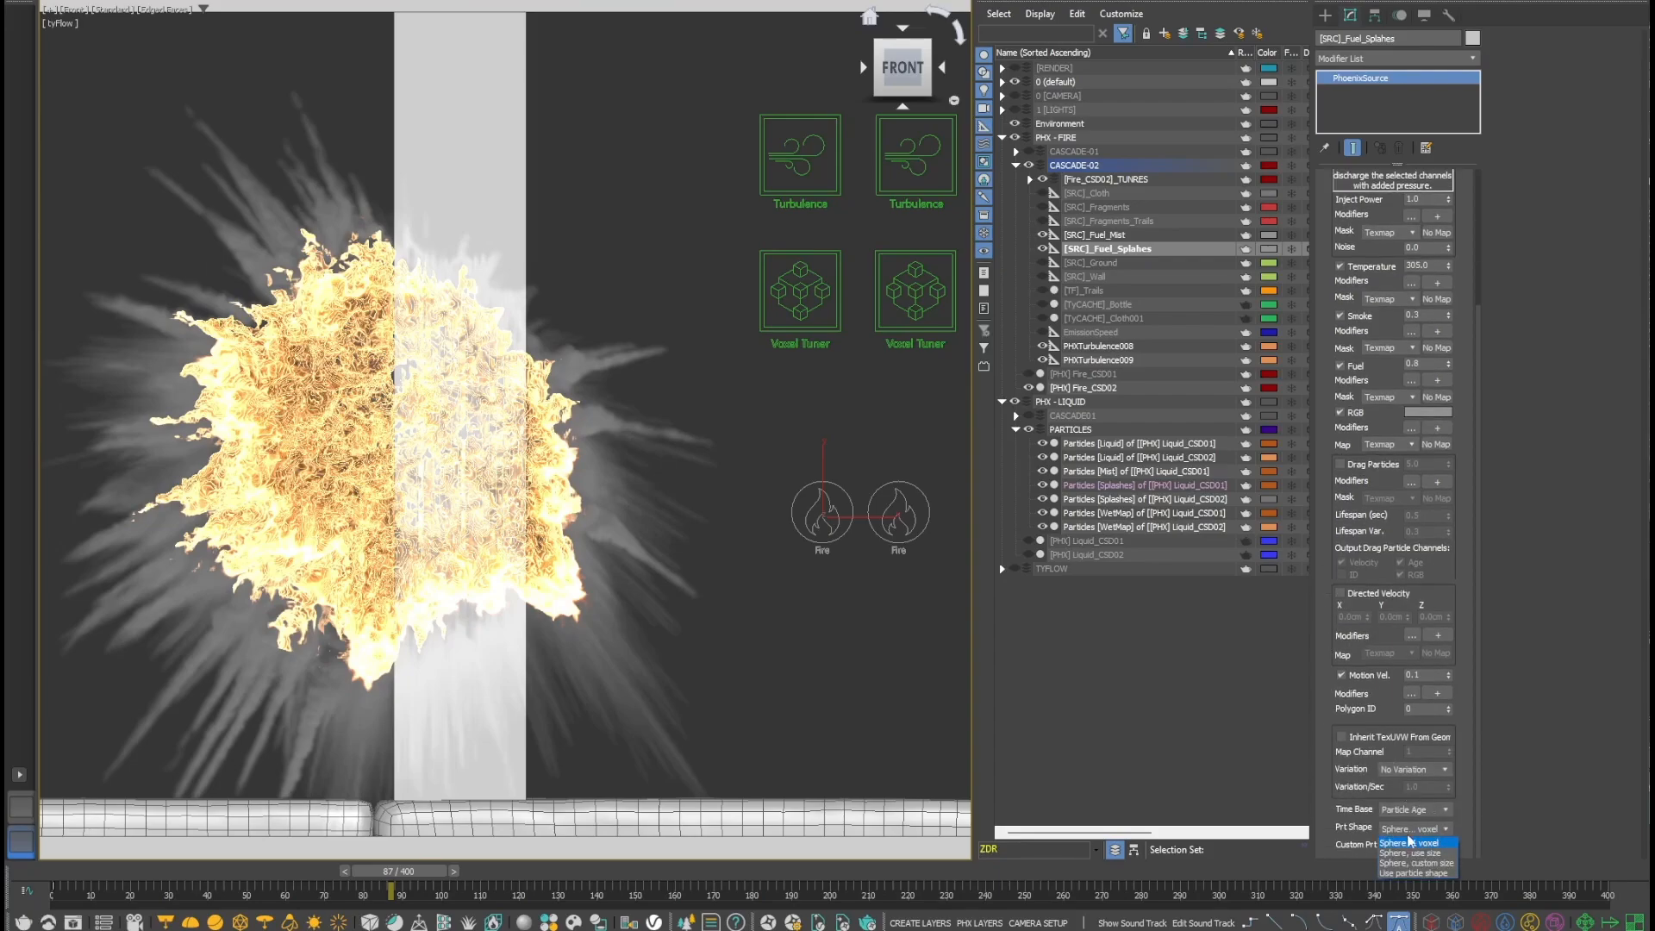
left_click(1438, 843)
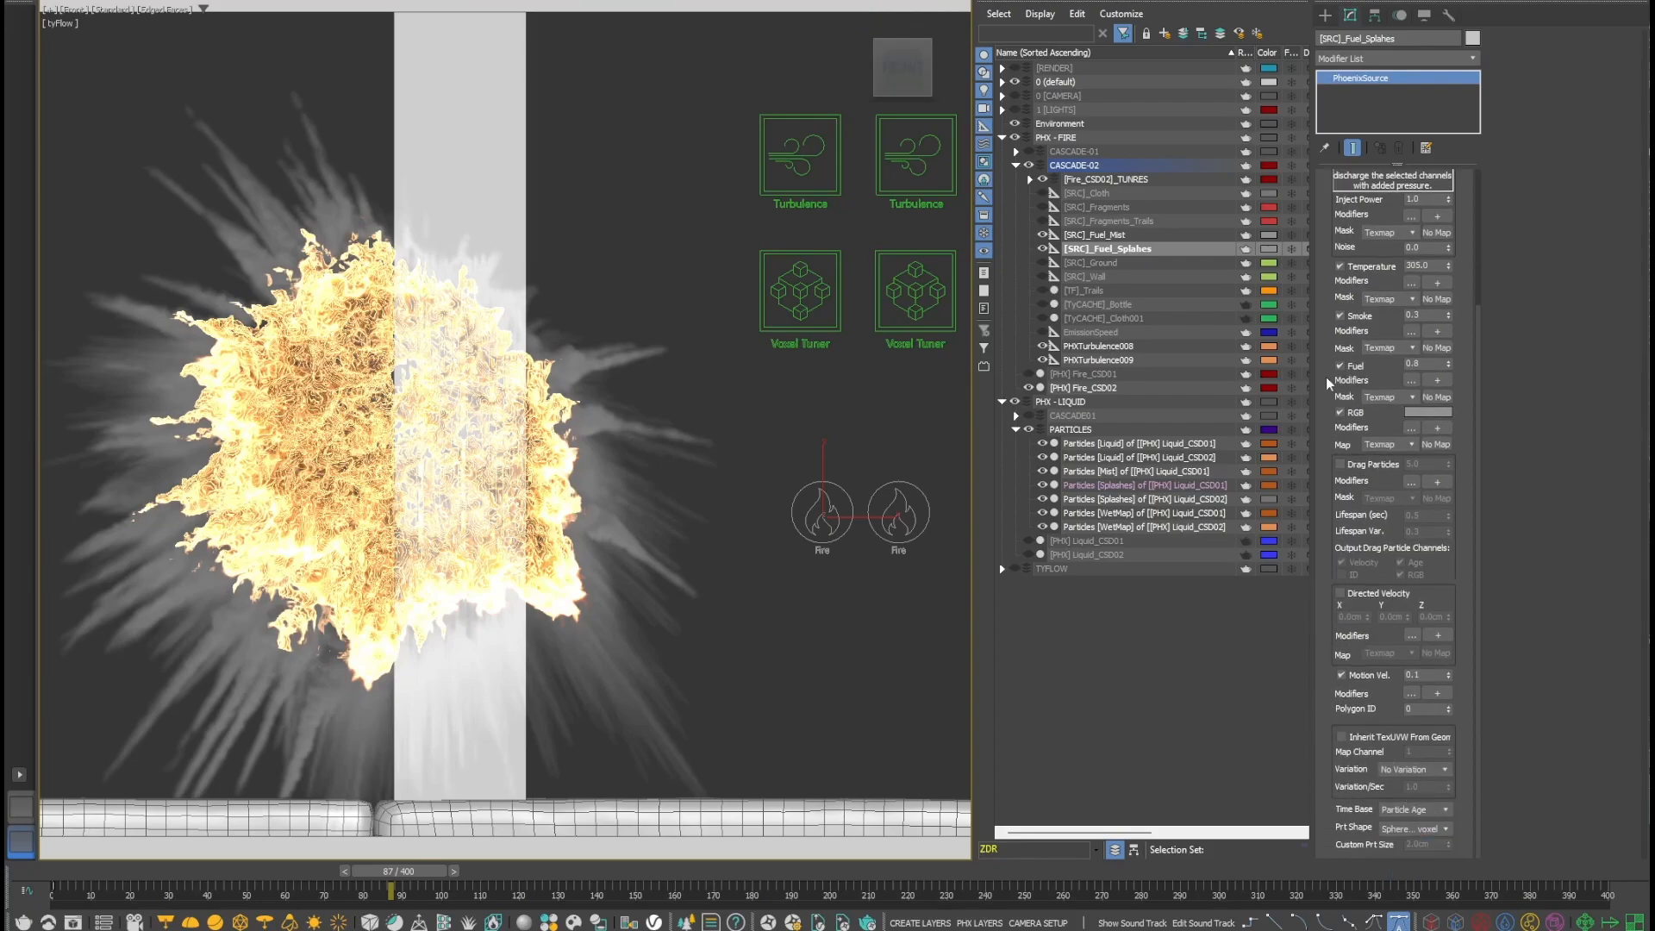
- Review the Fuel and Smoke amounts and the RGB color of the [SRC]_Fuel_Splashes source
left_click_drag(1330, 382, 1343, 555)
left_click(1415, 535)
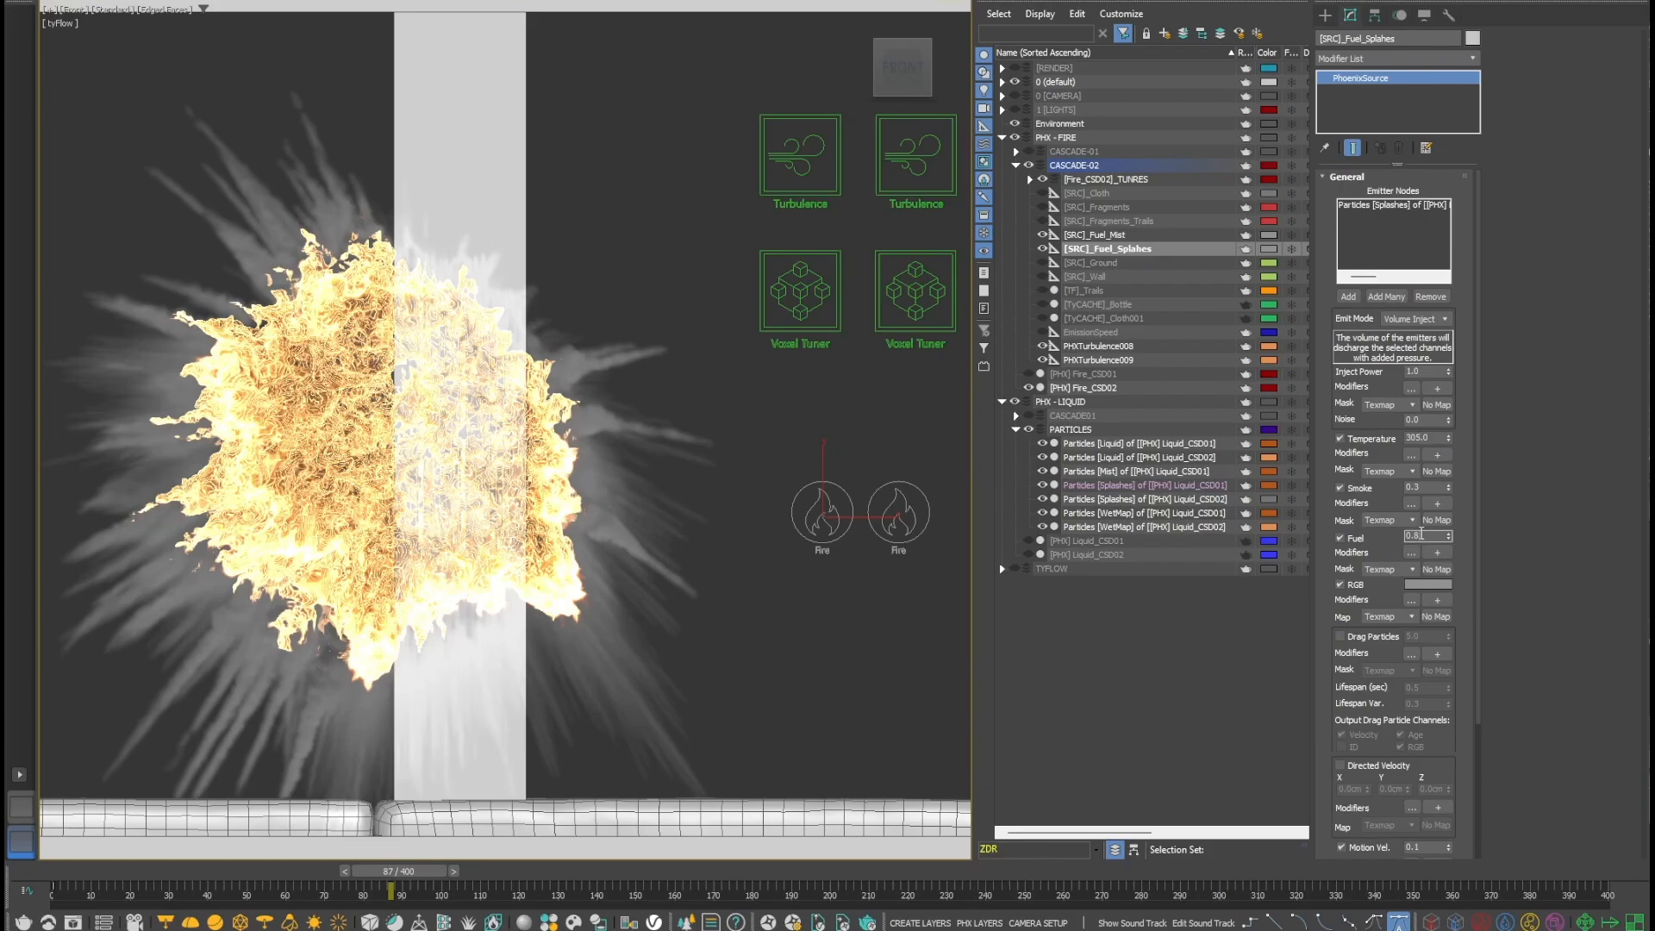
double_click(1419, 488)
scroll(1428, 524, "down", 2)
left_click(1427, 524)
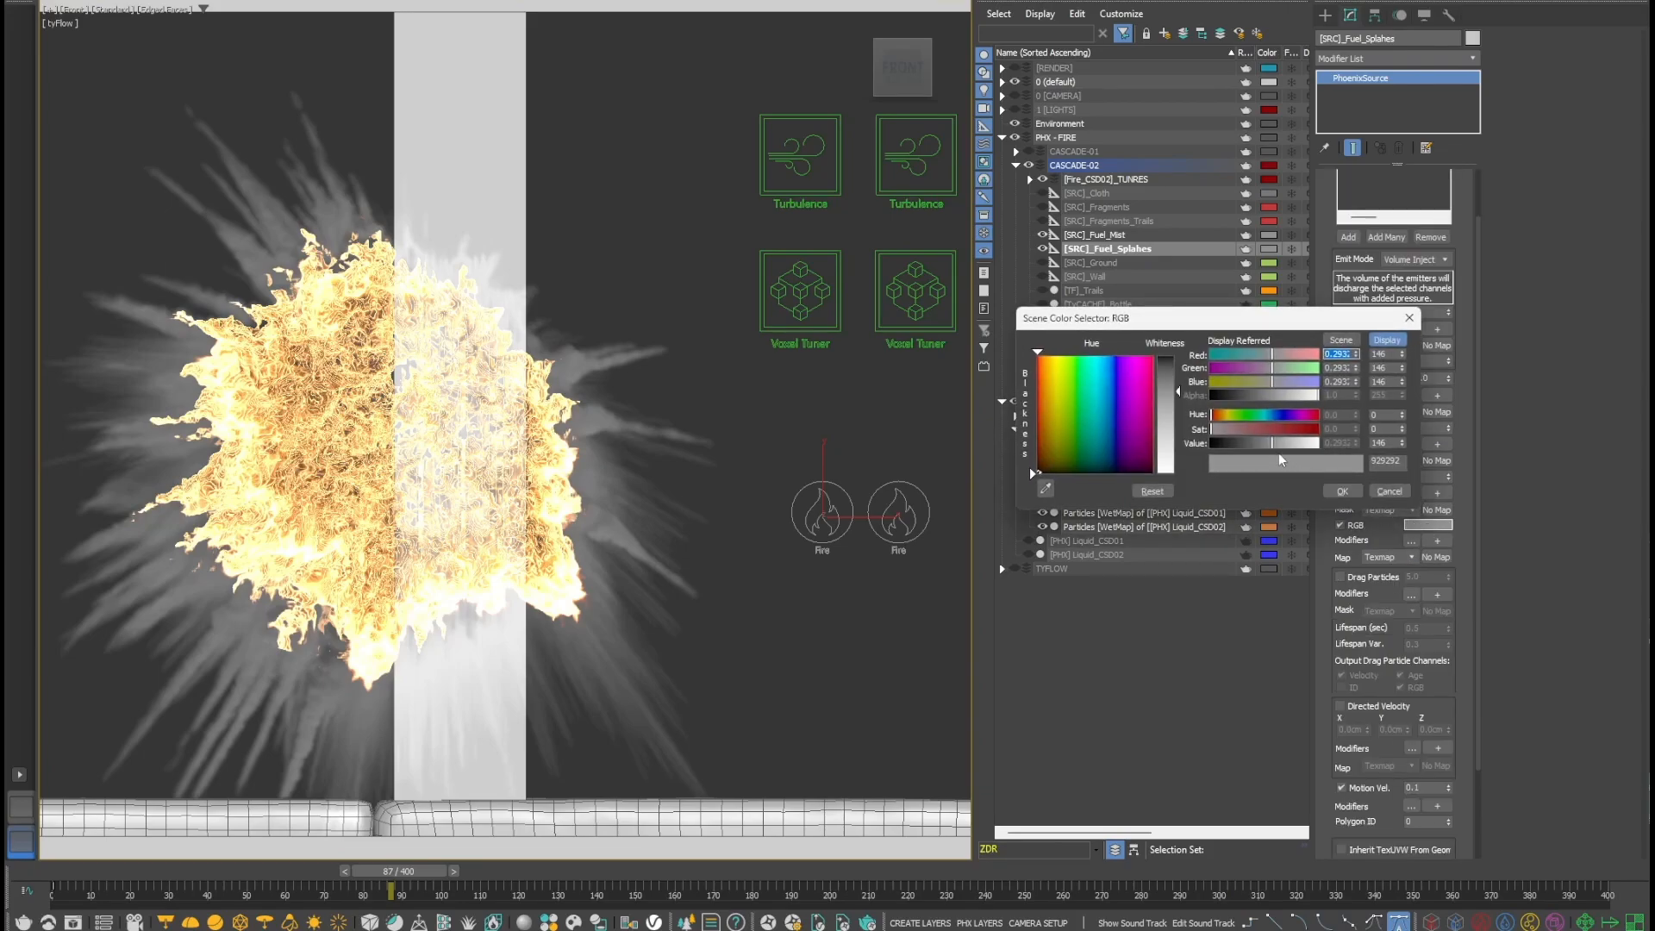
left_click(1344, 492)
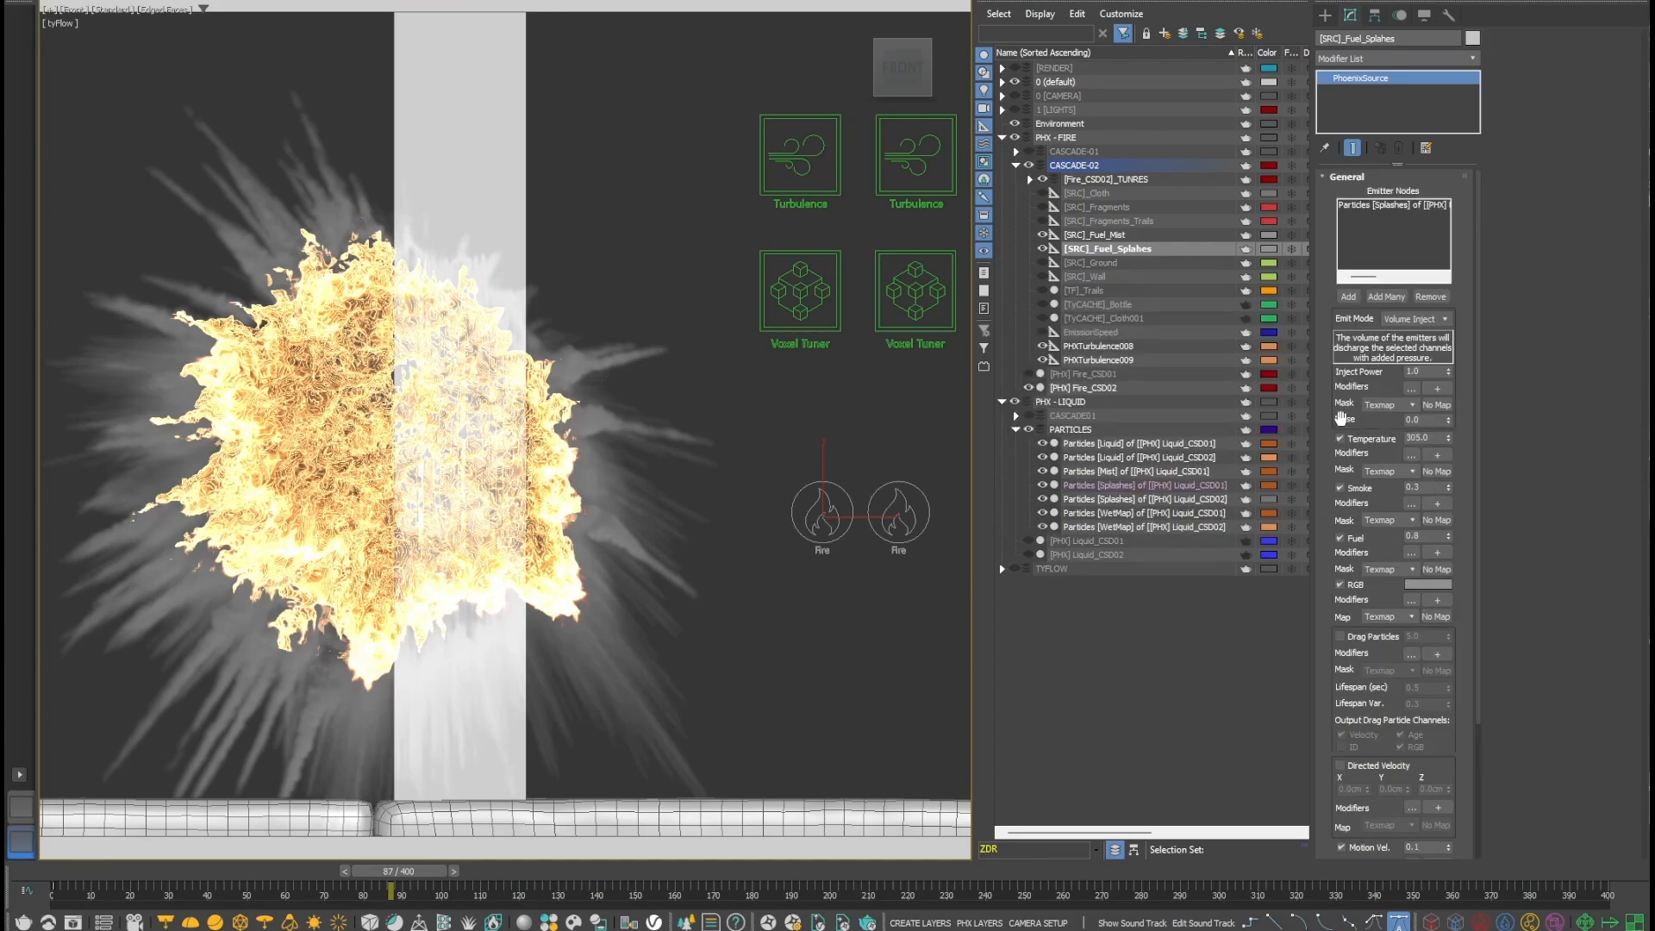
- Examine the Temperature setting of the [SRC]_Fuel_Splashes source
left_click(1431, 333)
scroll(1345, 431, "down", 2)
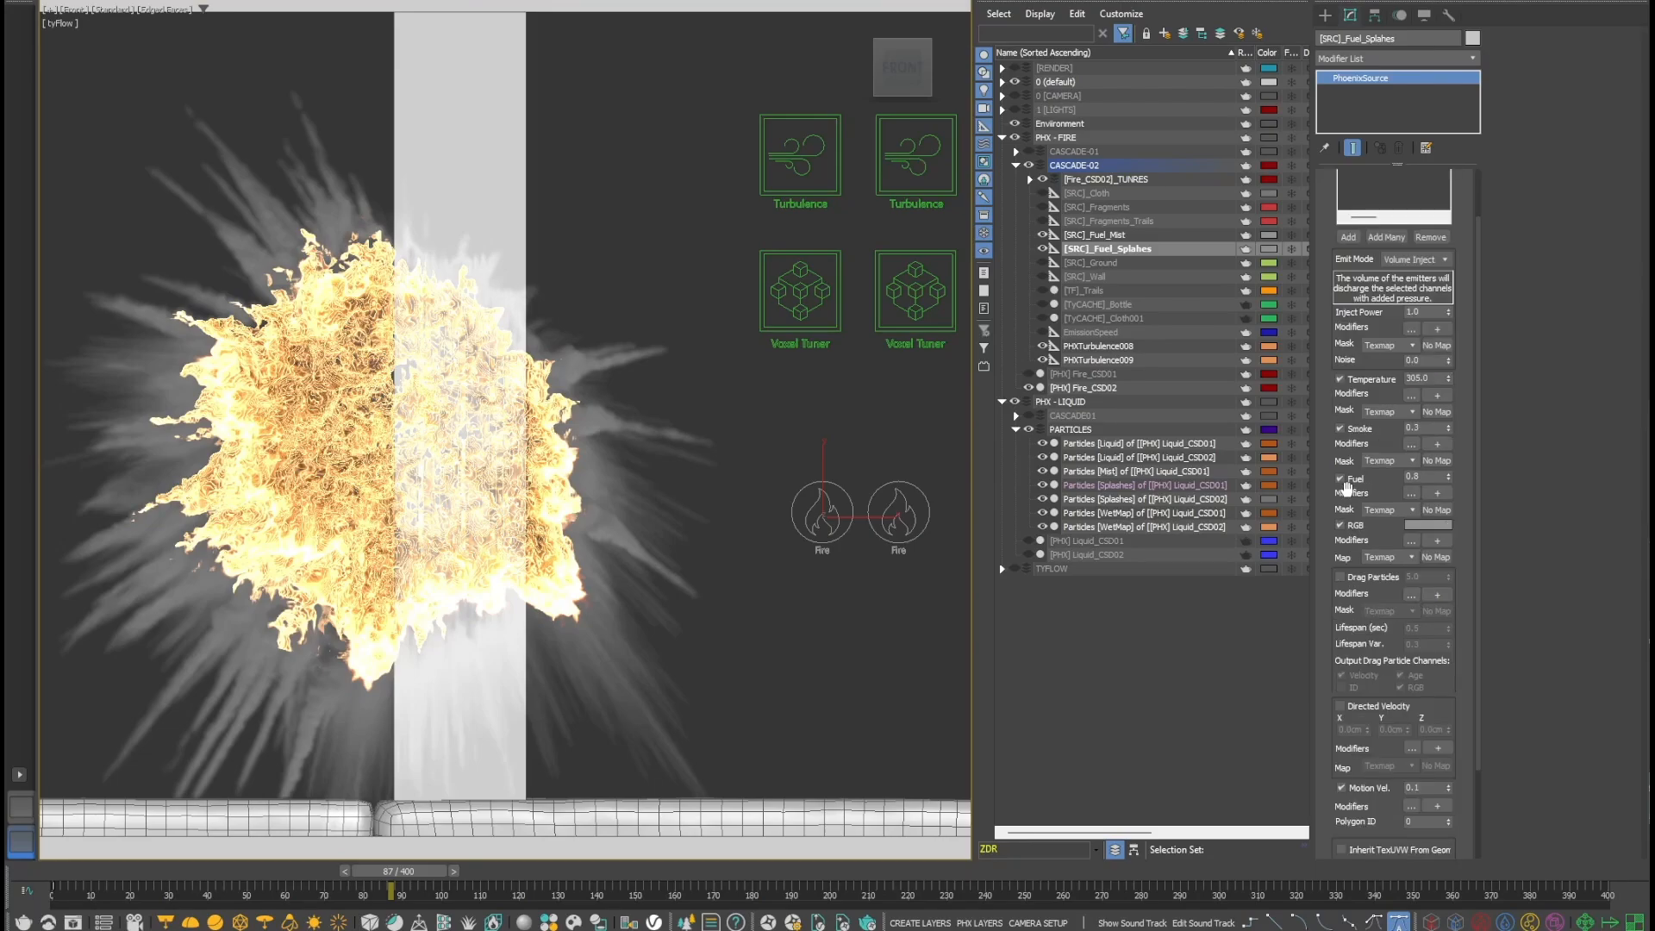
left_click_drag(1436, 378, 1397, 378)
- Check the Adaptive Grid threshold and channel options of [PHX] Fire_CSD02, keeping Temperature
left_click(1095, 389)
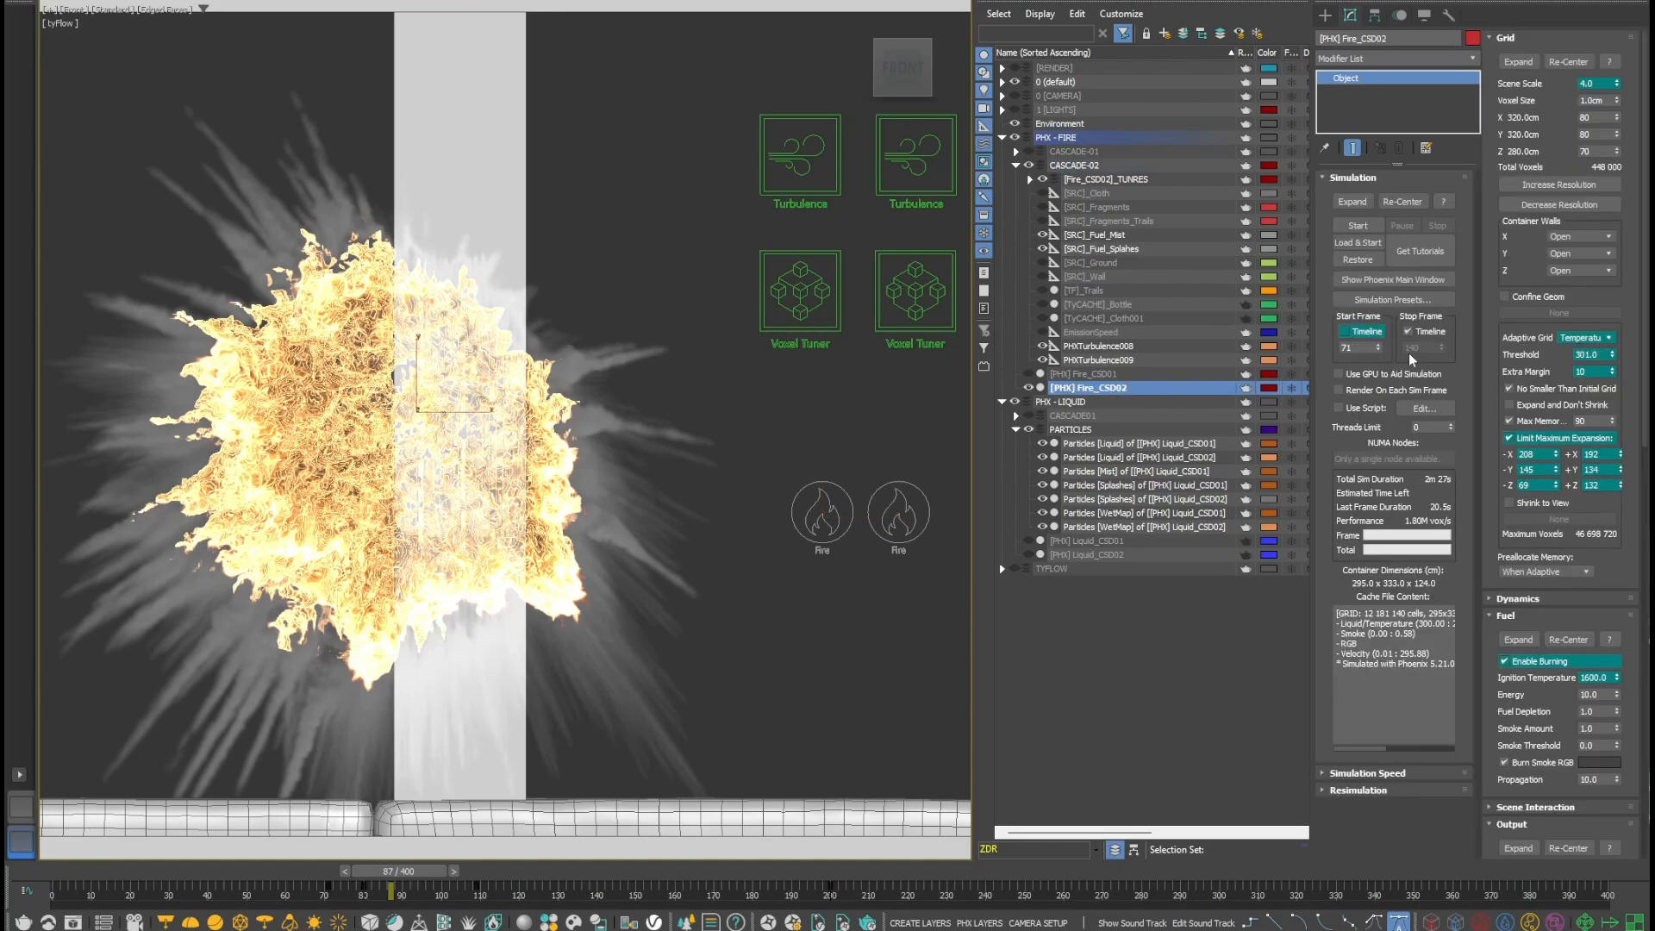
double_click(1604, 354)
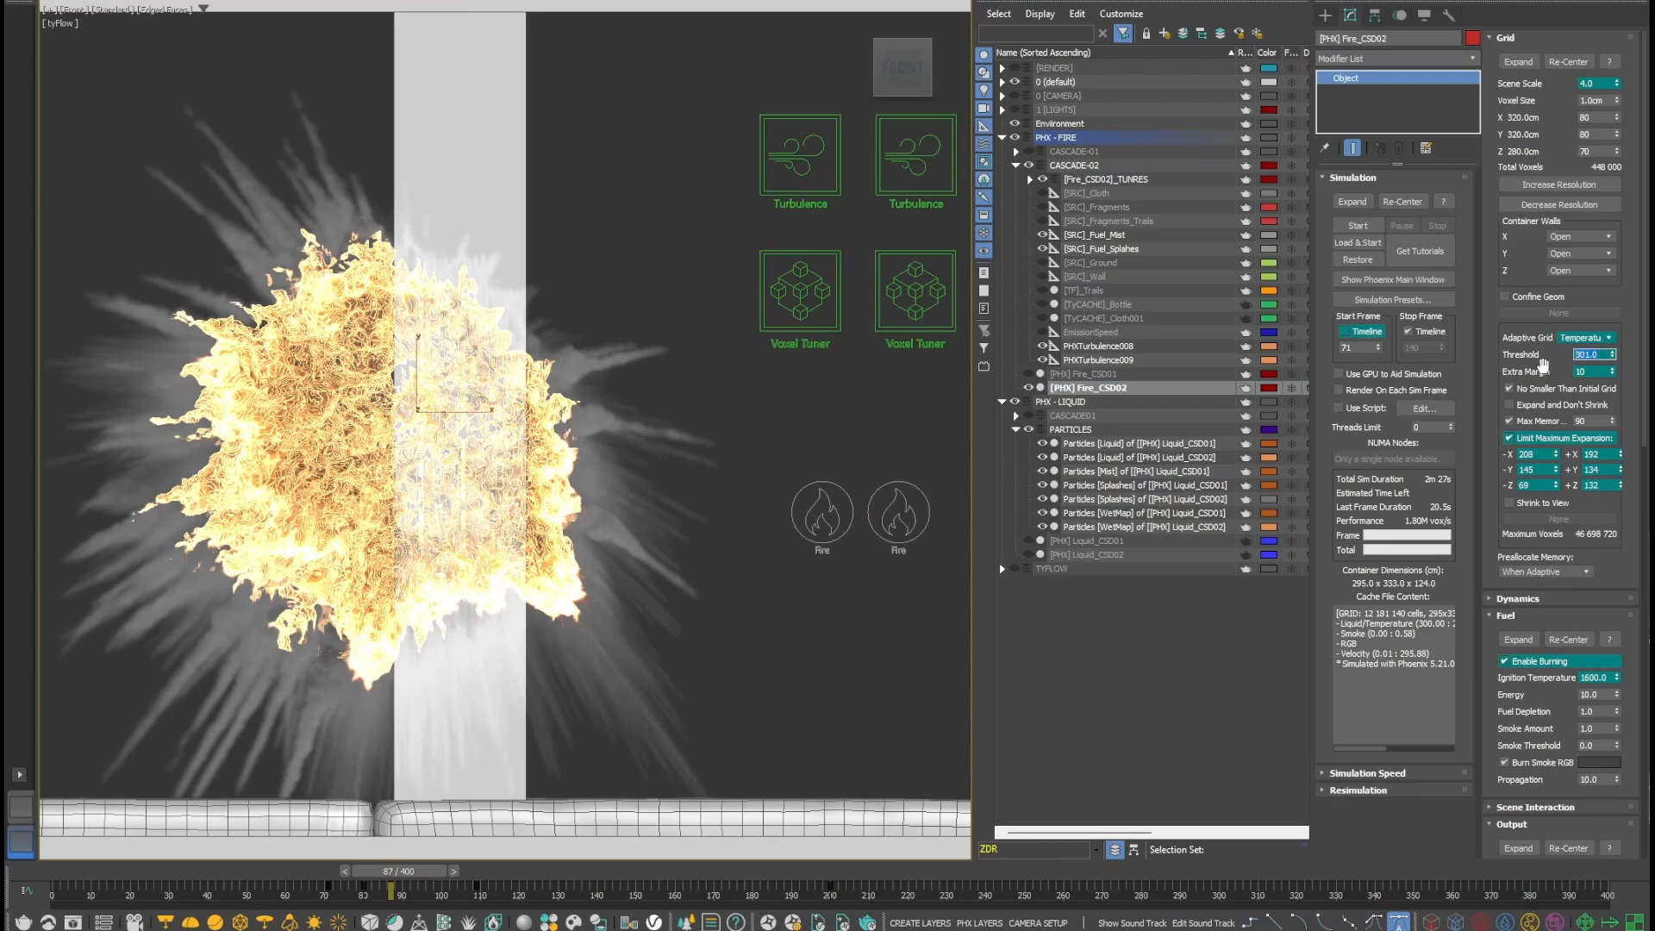
left_click(1580, 339)
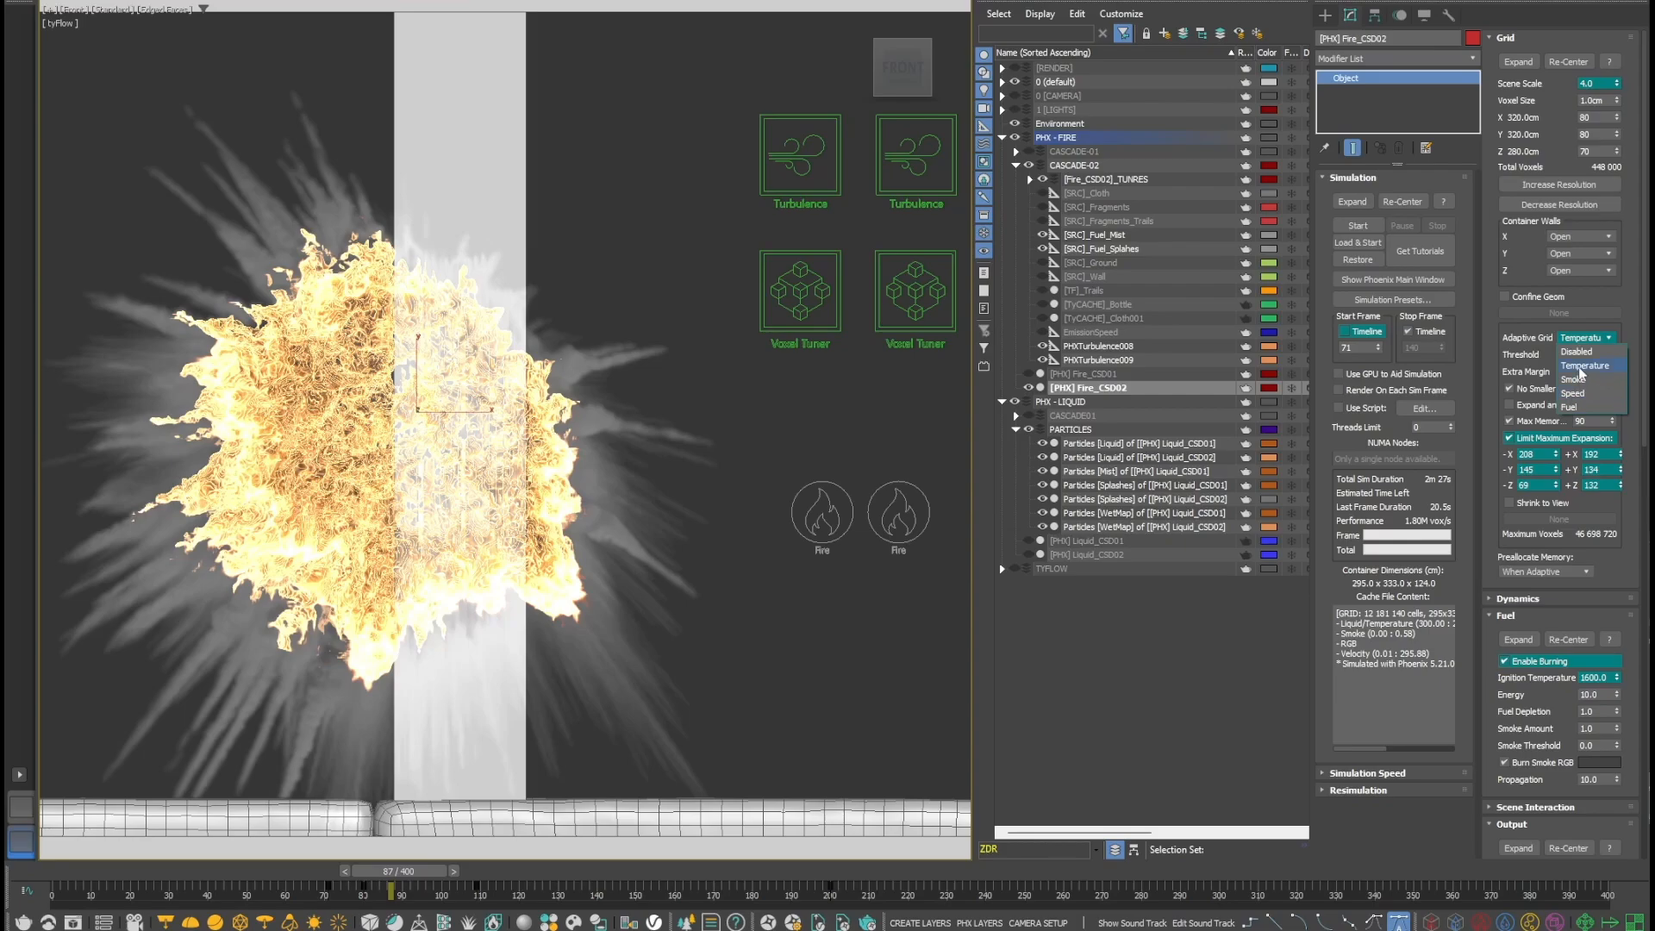
left_click(1526, 340)
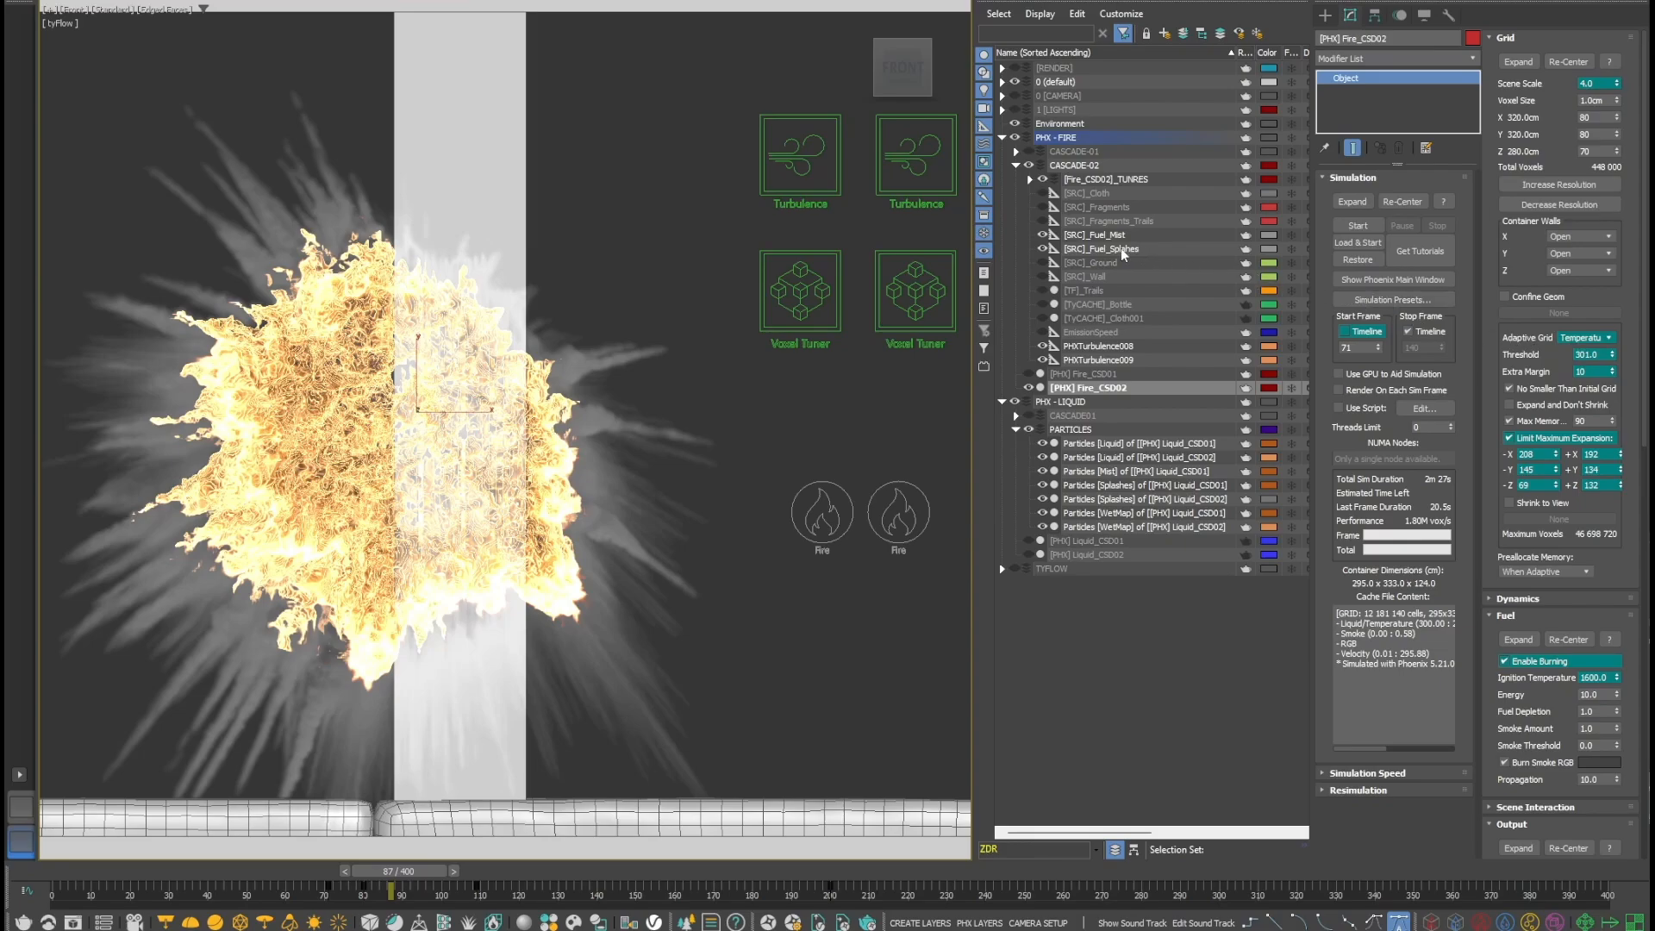
- Check the Motion Vel. setting of the [SRC]_Fuel_Splashes source
left_click(1121, 250)
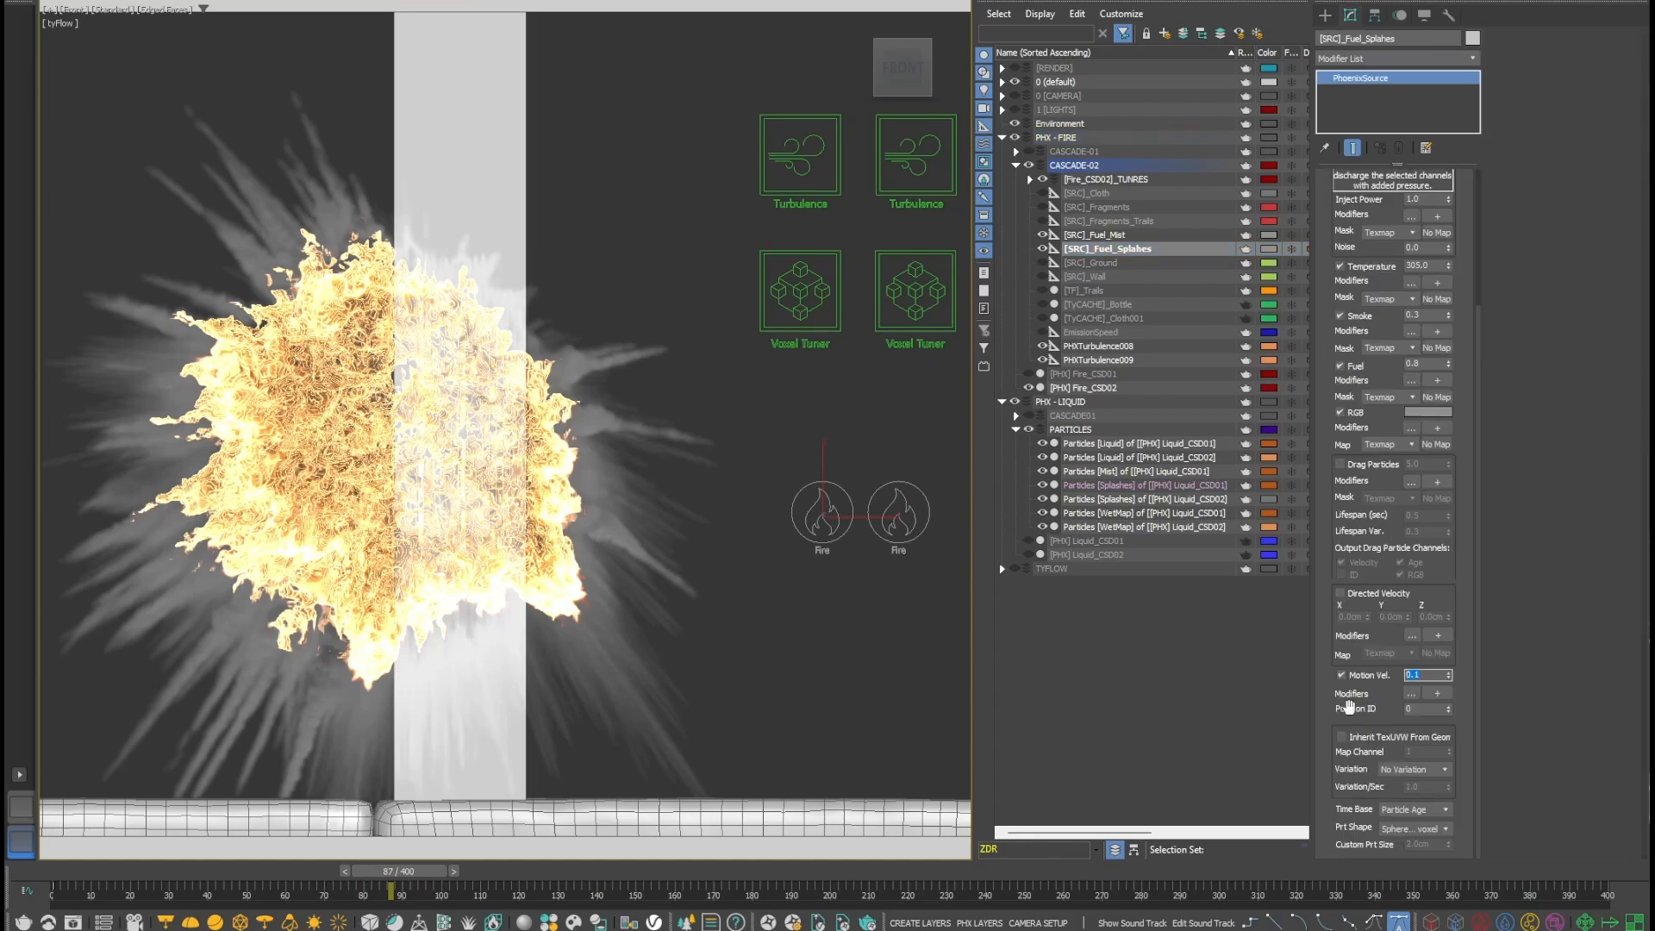
left_click(1348, 708)
- Check the Emit Mode options and Brush Effect % of the [SRC]_Fuel_Mist source, keeping Volume Brush
left_click(1116, 237)
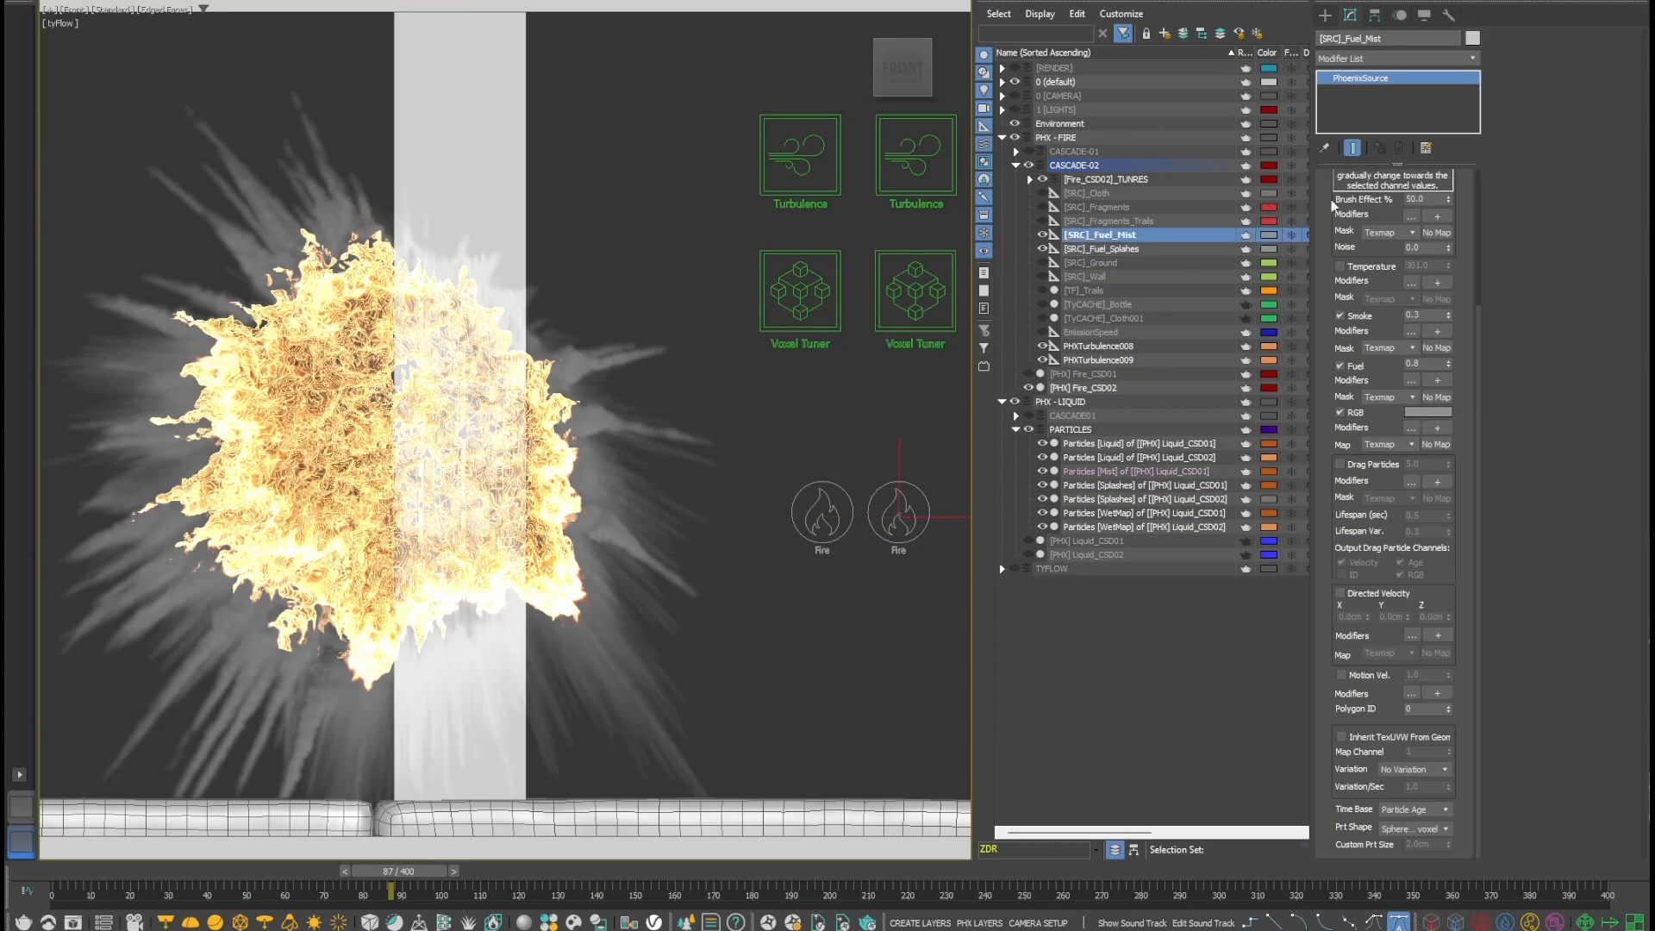
left_click(1397, 227)
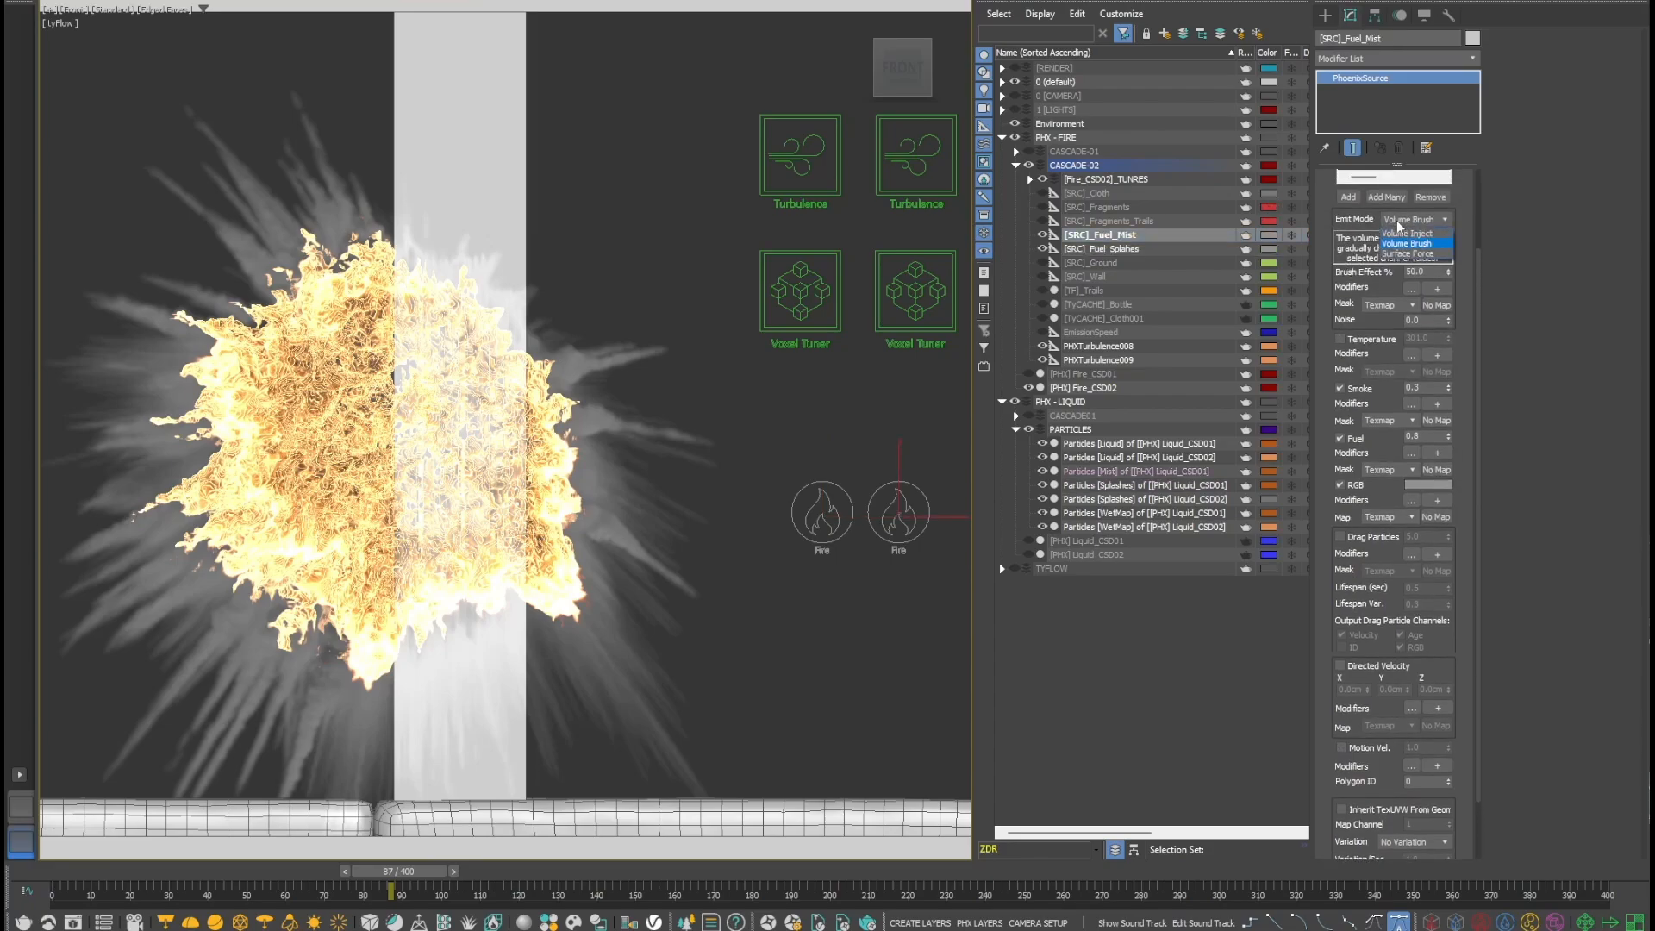
left_click(1407, 243)
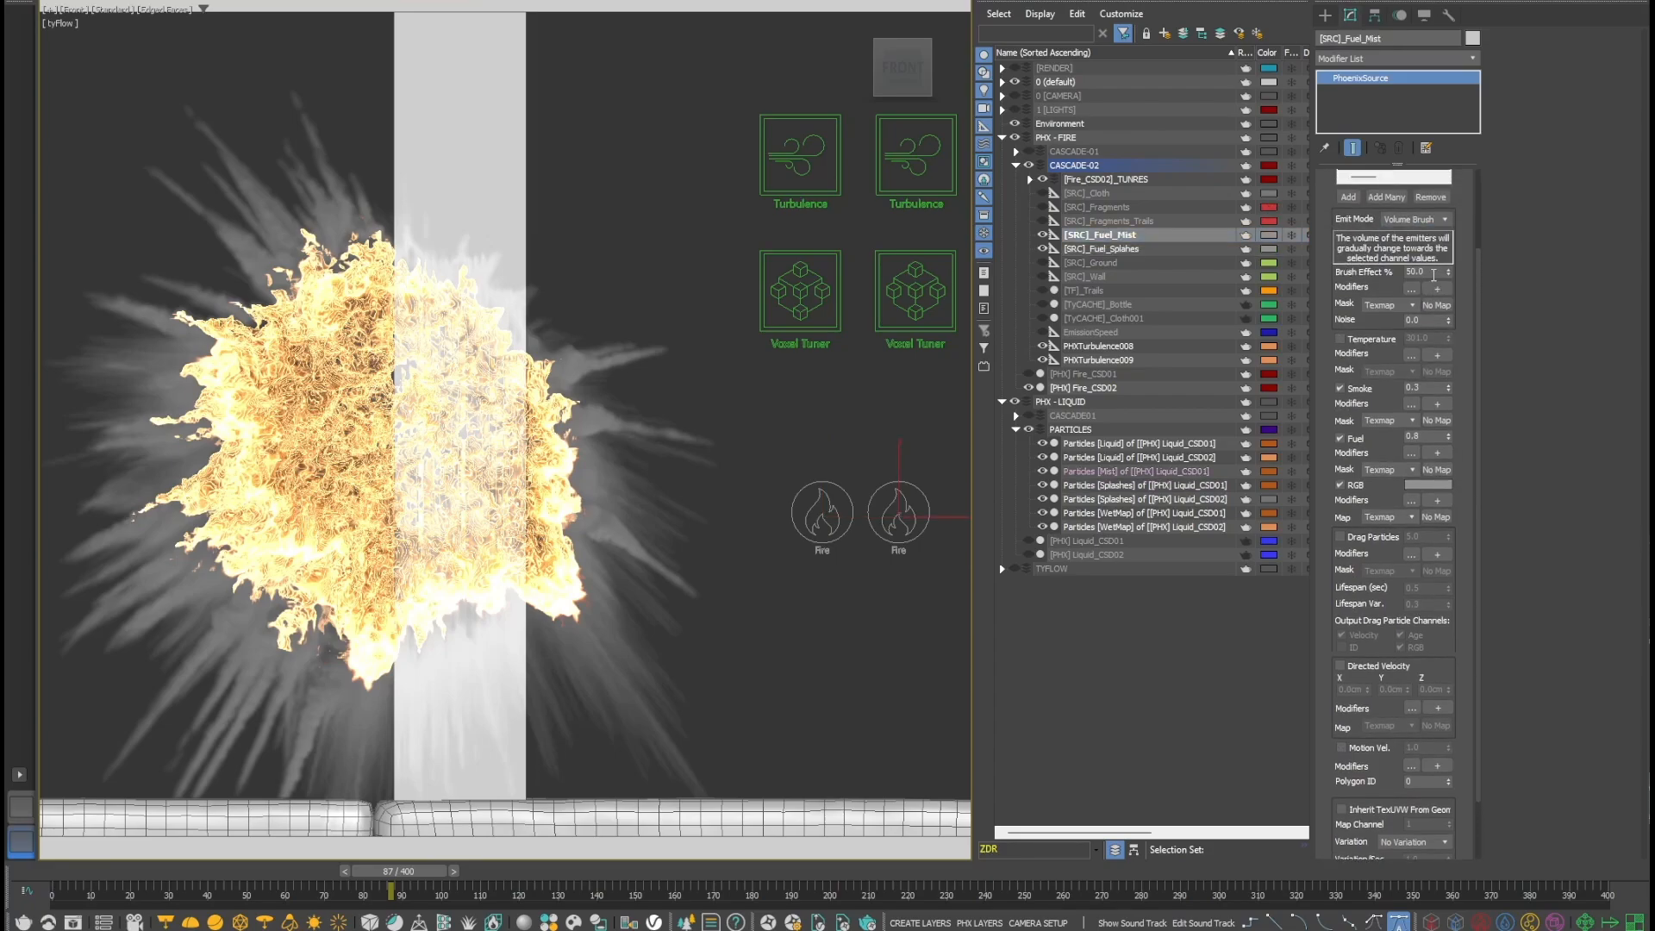
left_click_drag(1435, 272, 1395, 276)
left_click(1360, 279)
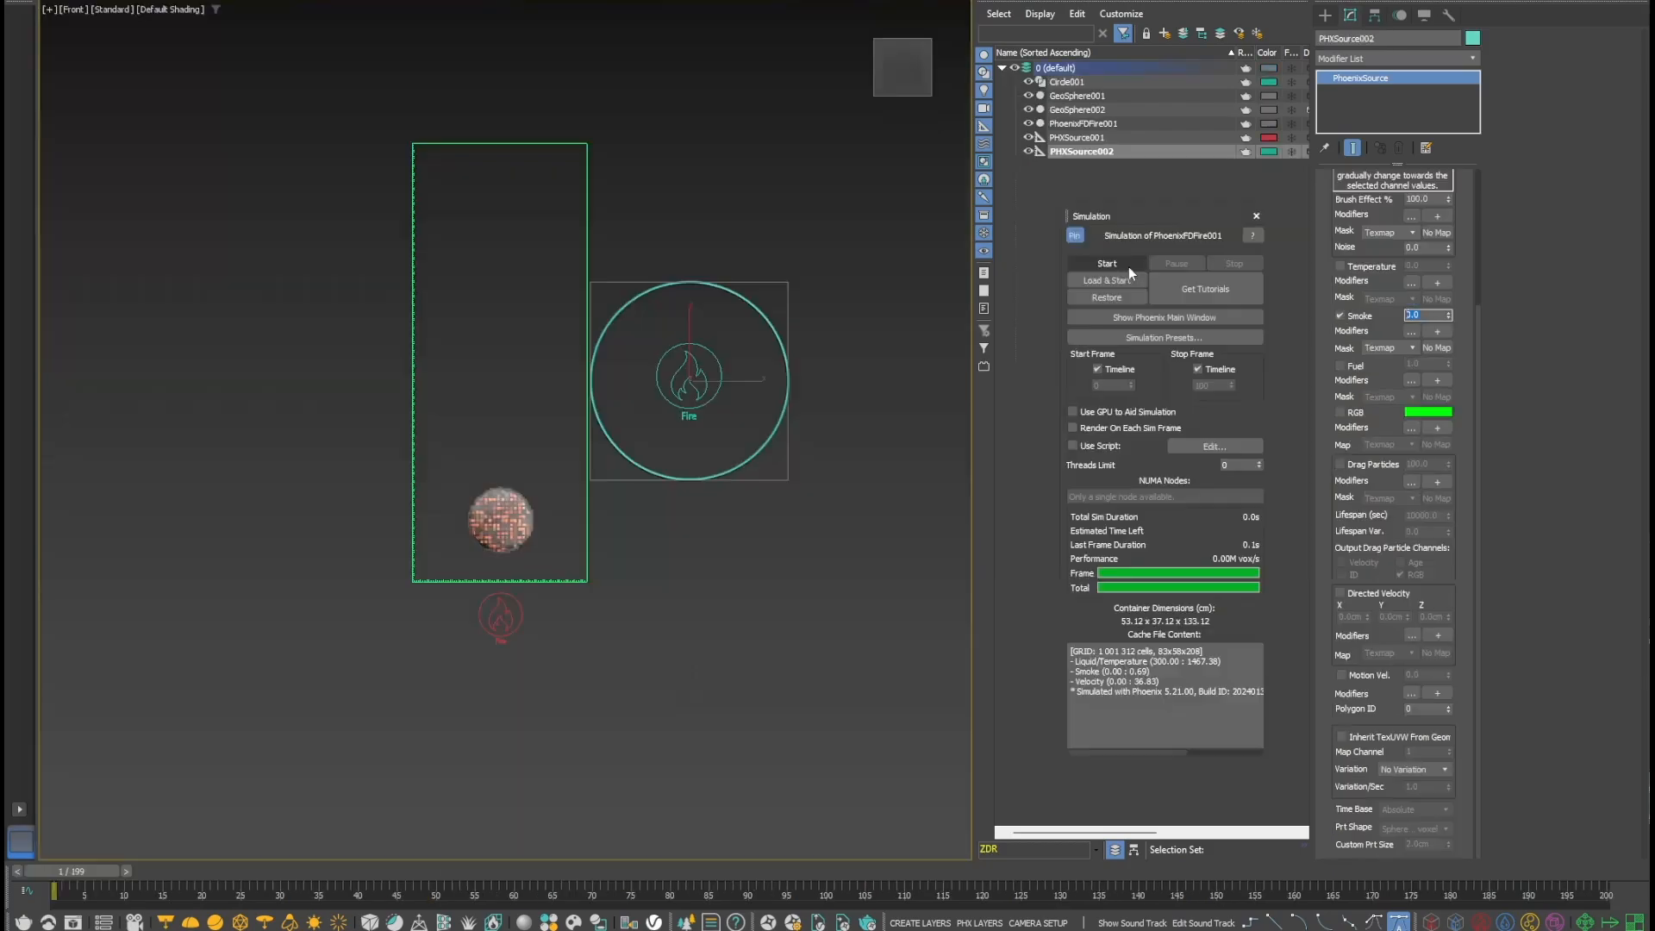
- Turn off Smoke on PHXSource002 in the demo scene, running the PhoenixFDFire001 simulation before and after the change
left_click(1129, 267)
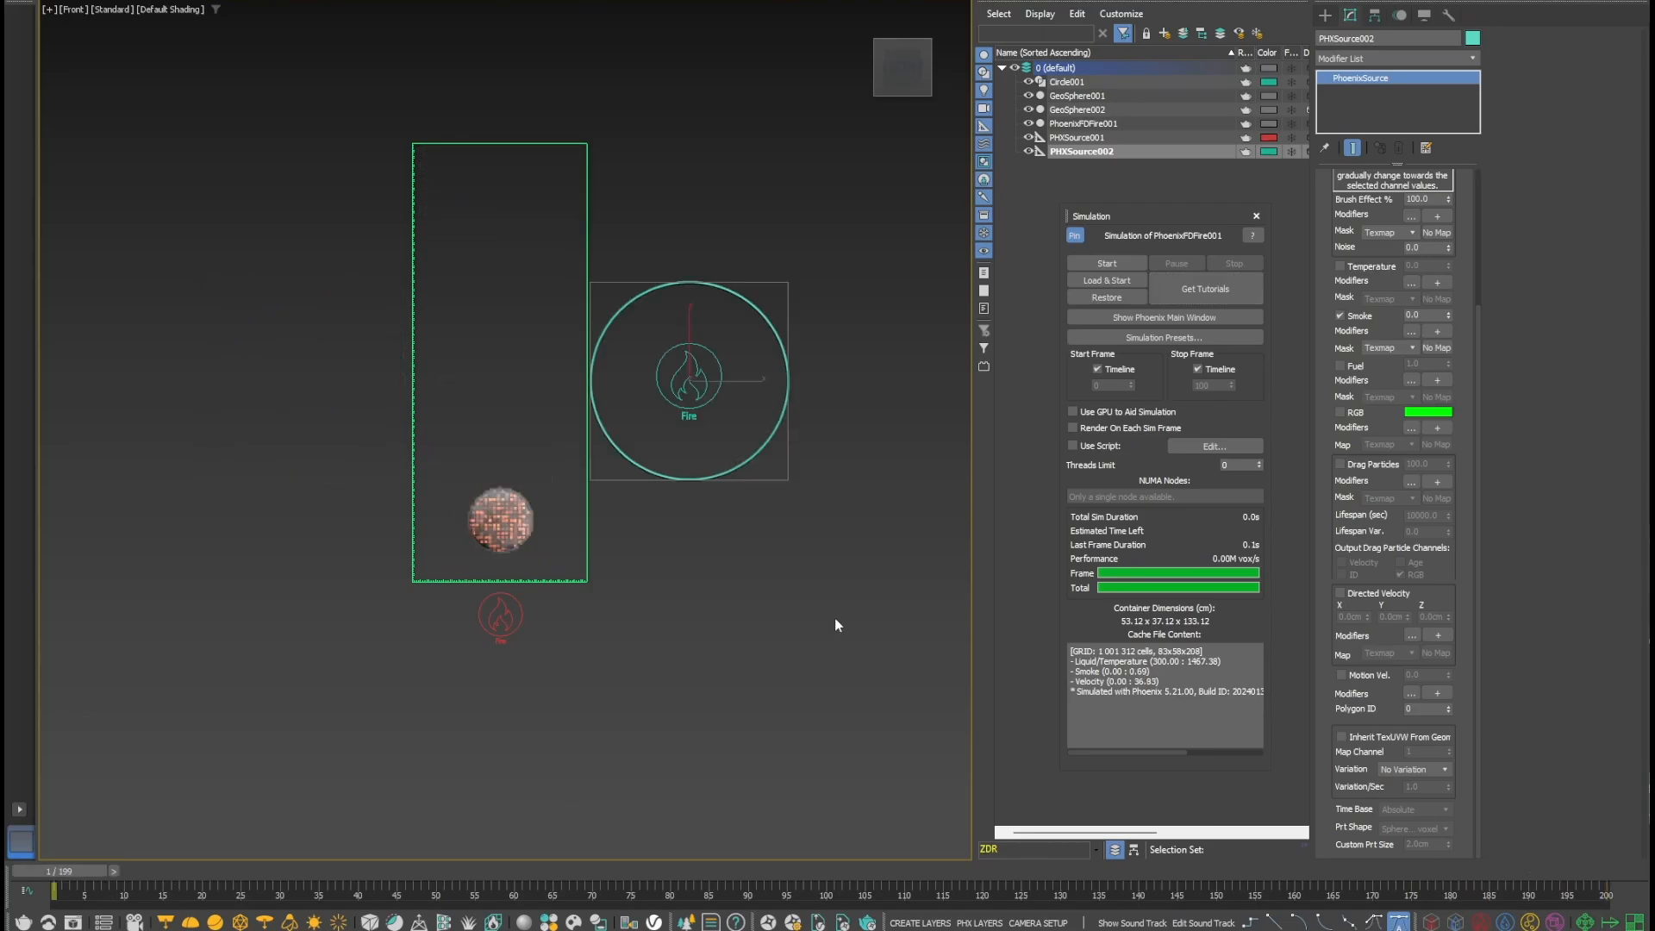
left_click(1340, 315)
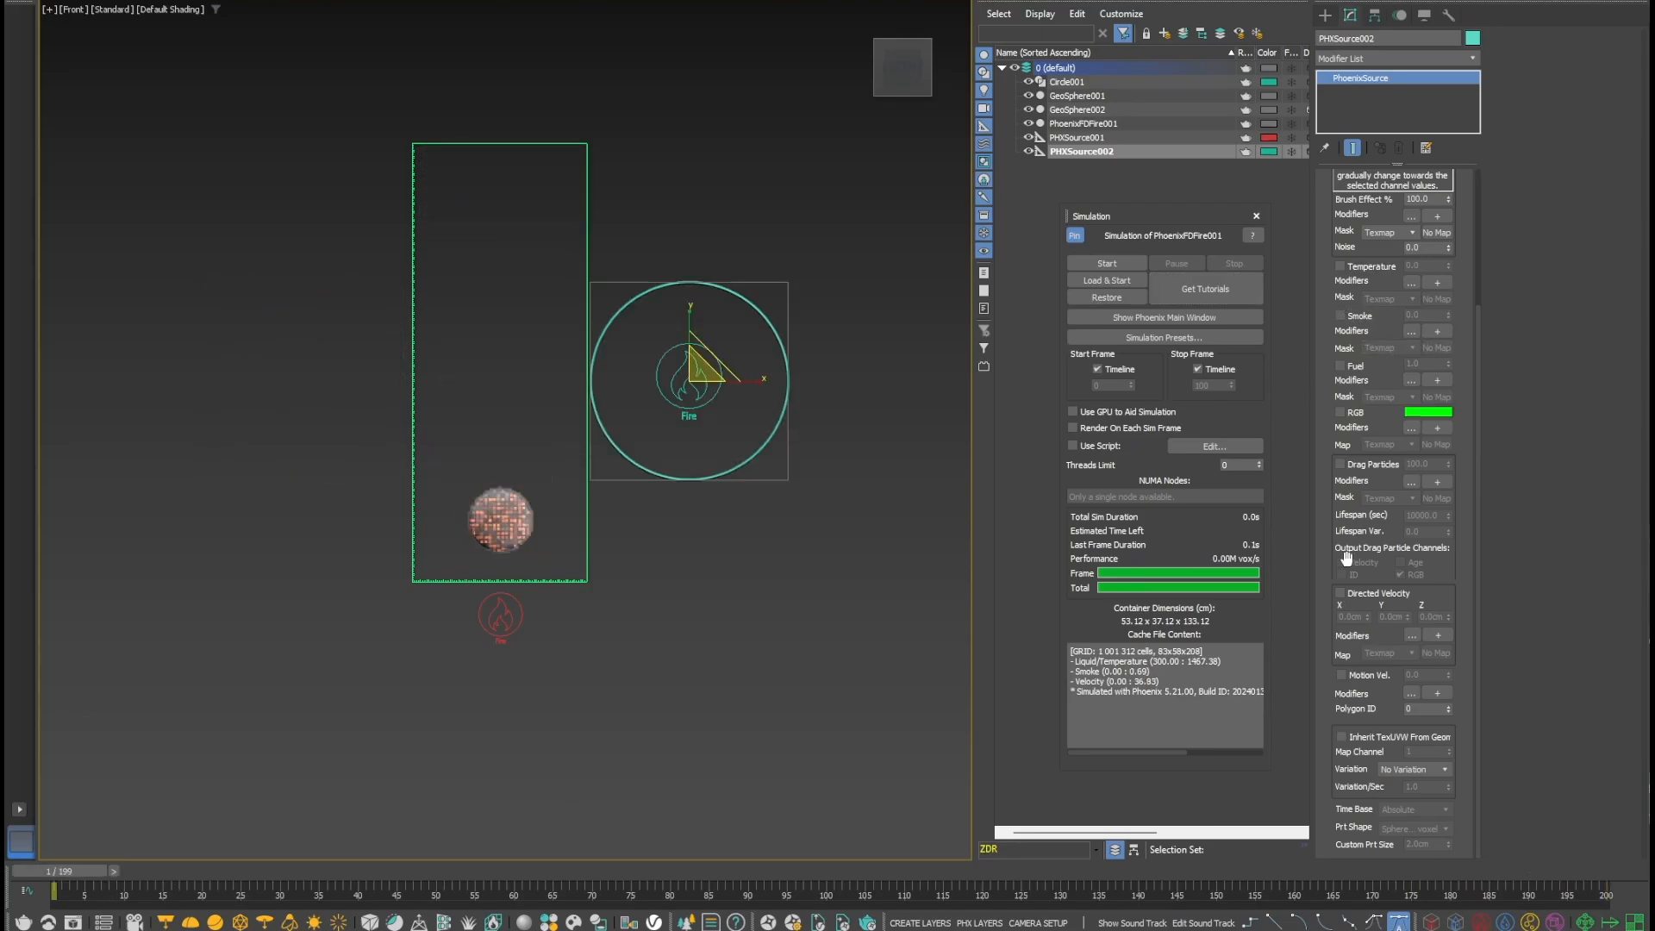
left_click(1120, 262)
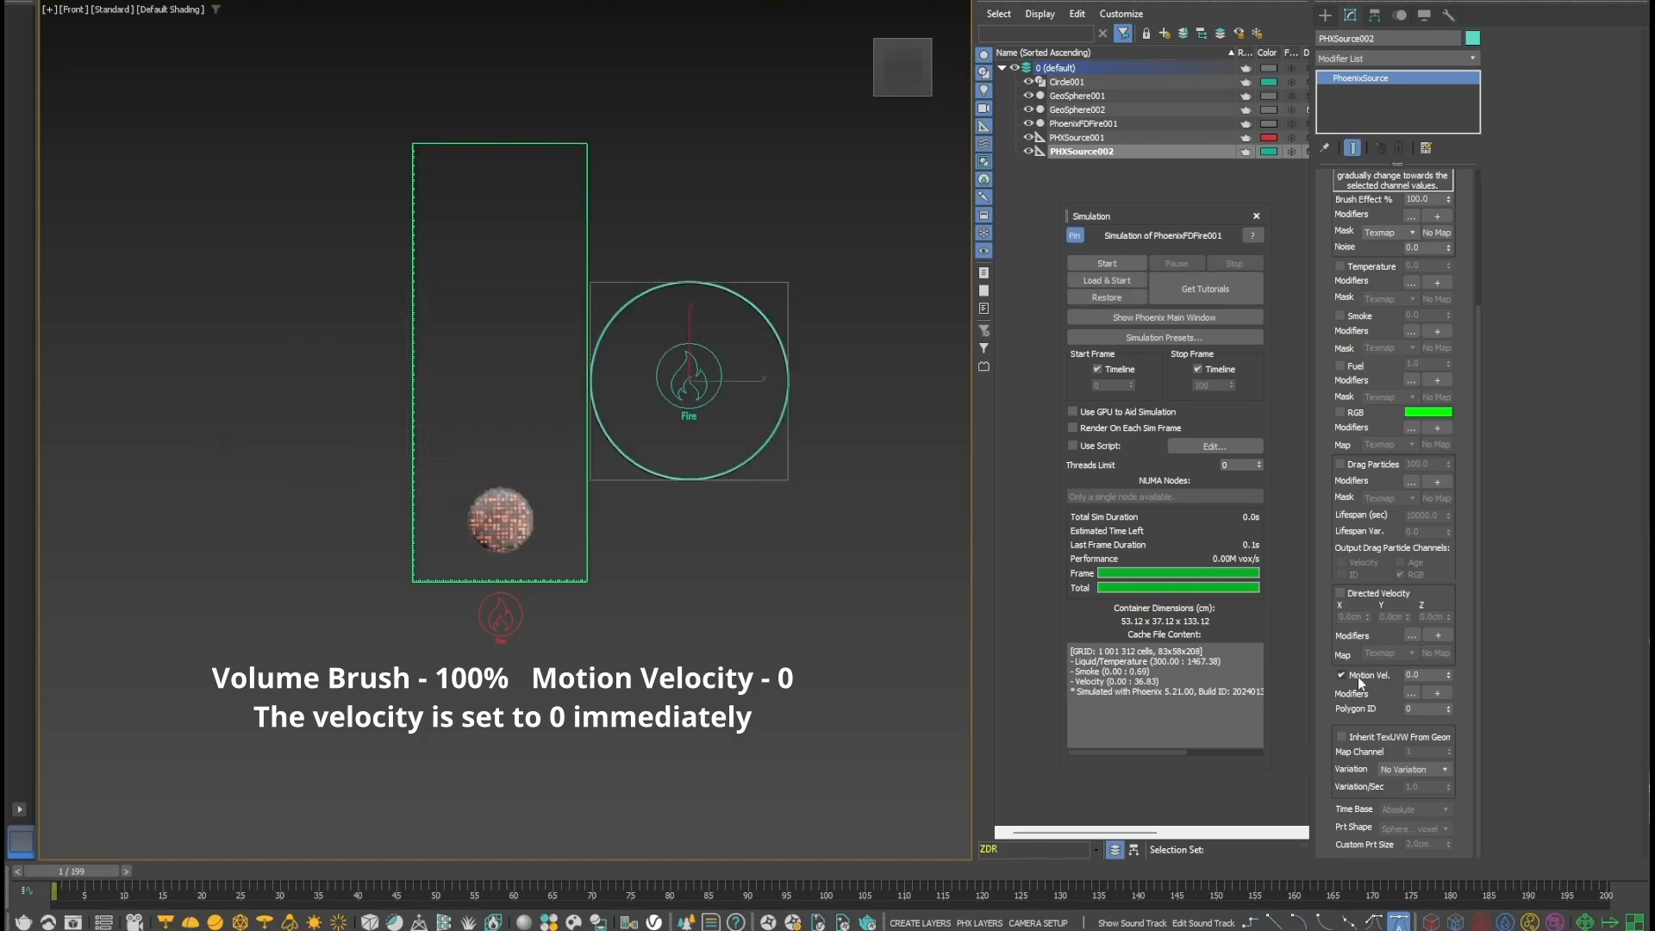
- Turn off Motion Vel. and turn on Temperature at 0 for PHXSource002, and run the PhoenixFDFire001 simulation
left_click(1341, 675)
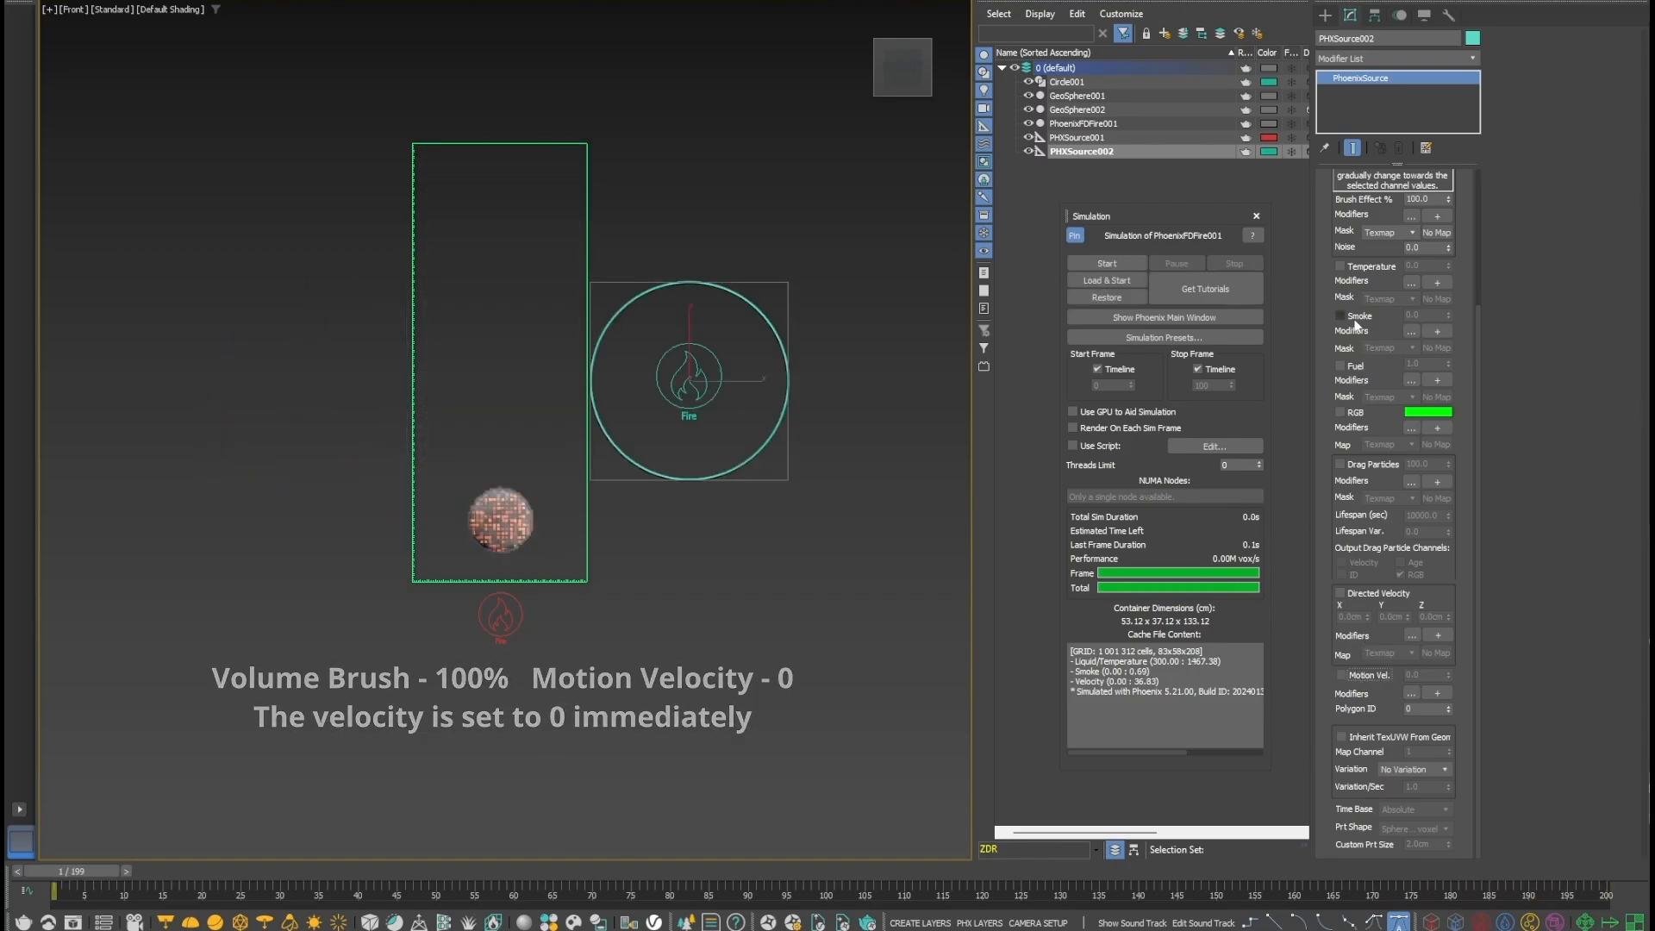
left_click(1340, 266)
left_click(1410, 265)
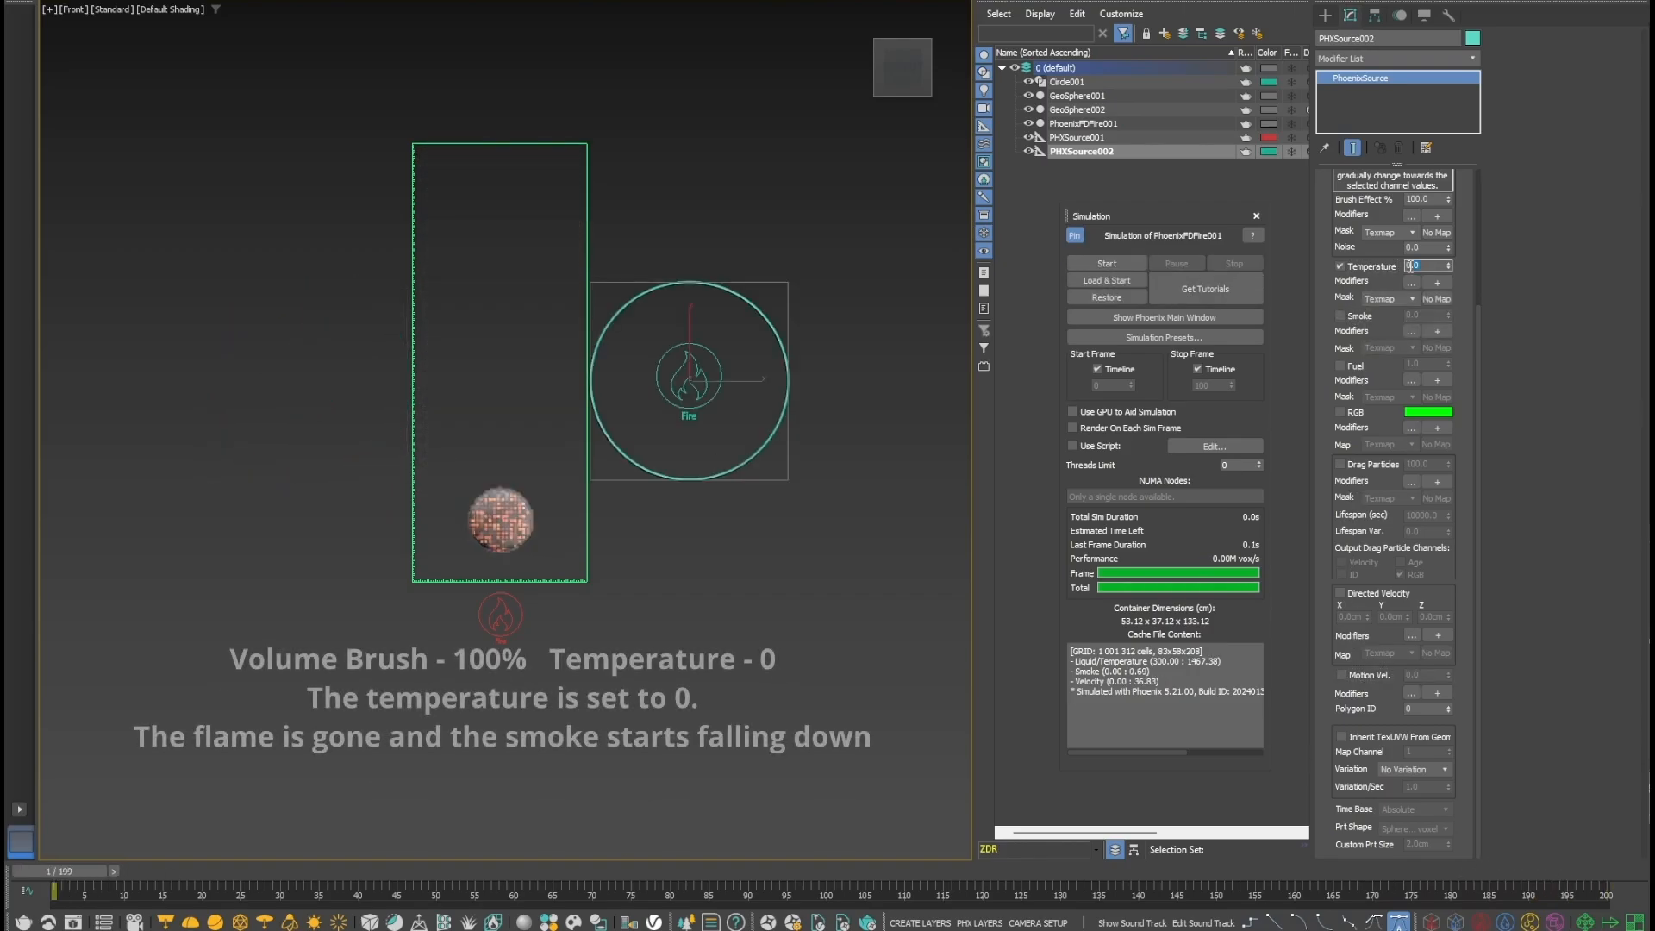
left_click(1109, 263)
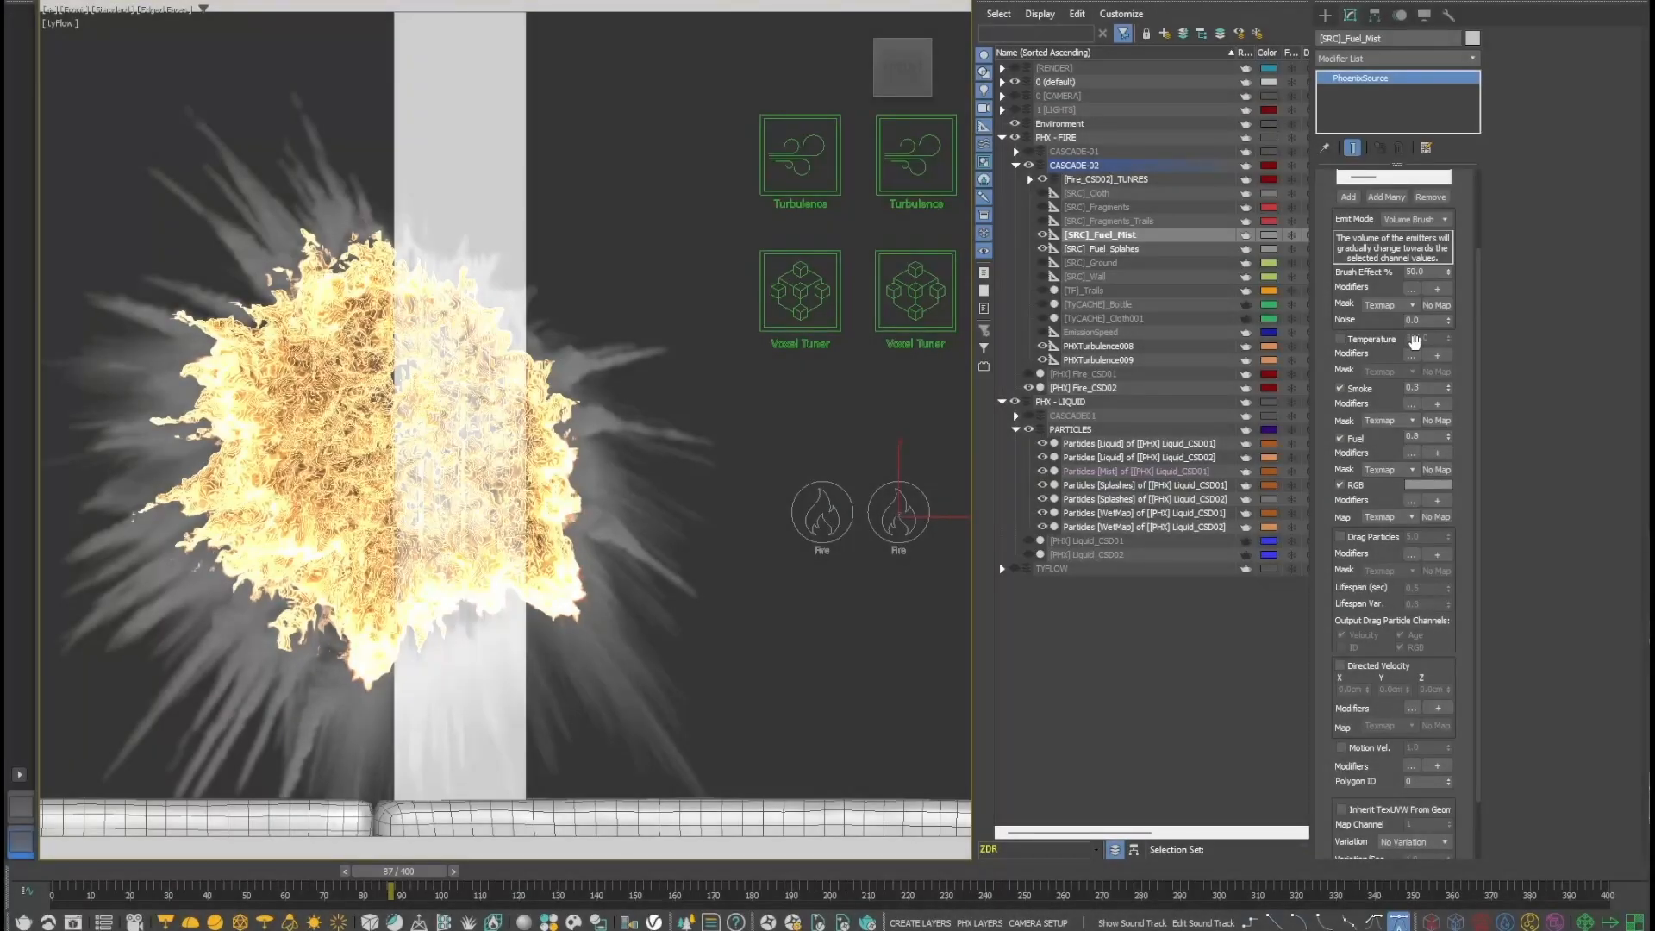
- Check the Fuel settings of [PHX] Fire_CSD02, including Ignition Temperature, Energy and Propagation
left_click_drag(1327, 616, 1329, 512)
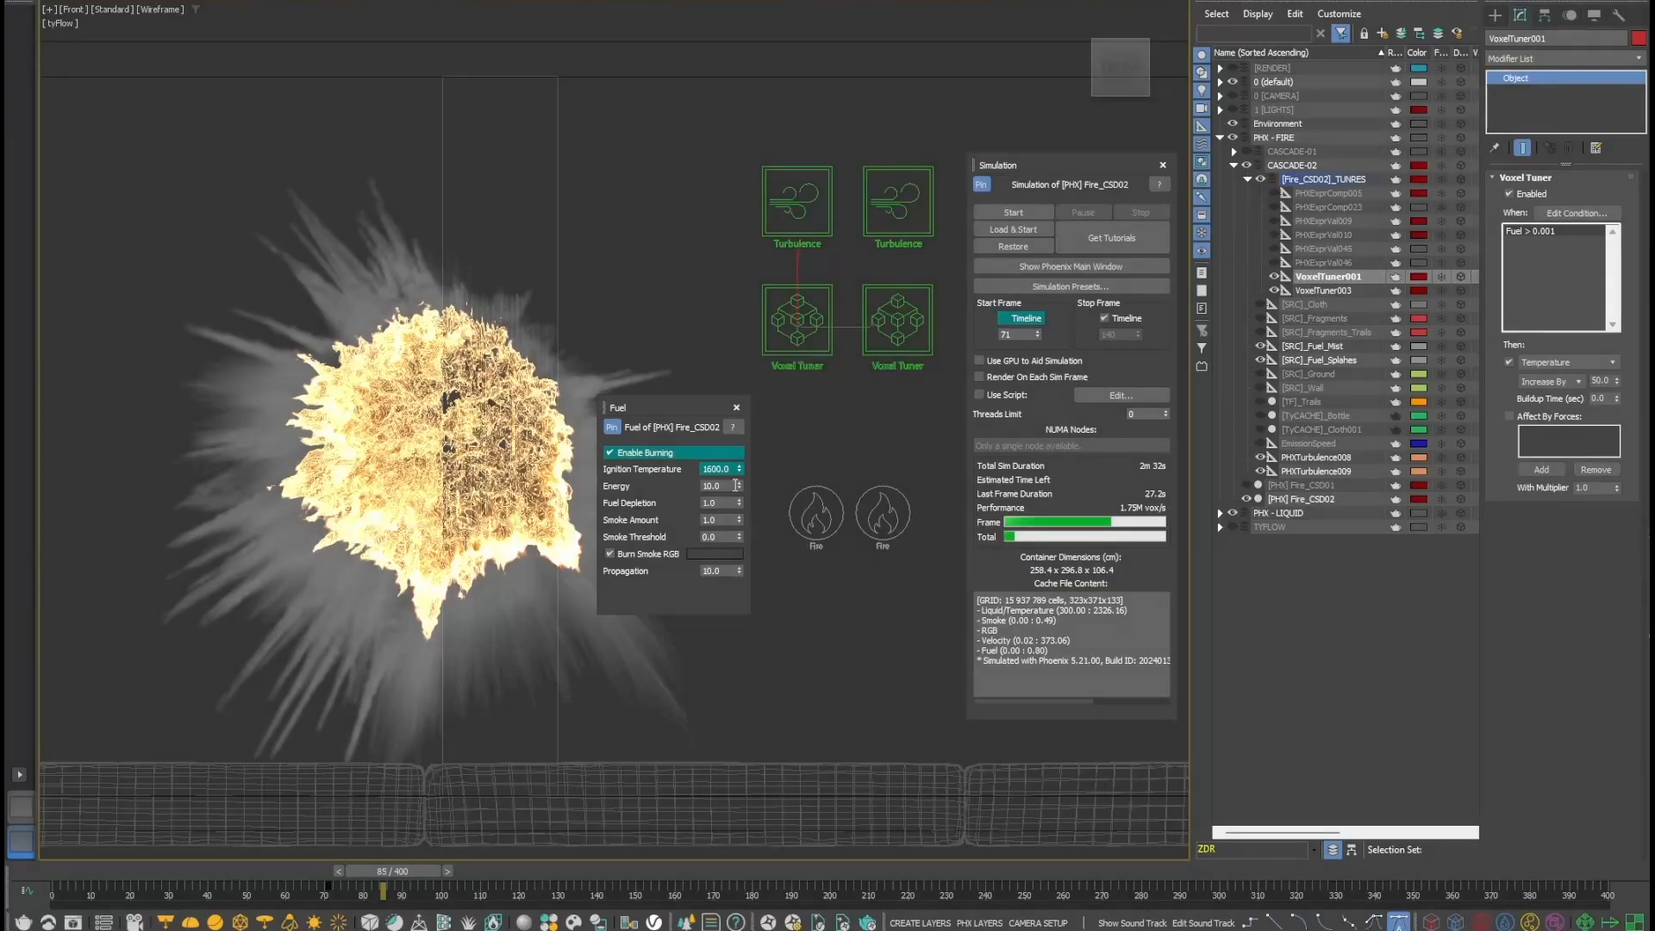
double_click(735, 469)
left_click(669, 490)
left_click(700, 485)
left_click(697, 570)
left_click(728, 502)
- Compare the [SRC]_Fuel_Mist and [SRC]_Fuel_Splashes Temperature settings with the Ignition Temperature, and view the simulation at frame 80
left_click_drag(862, 443, 925, 595)
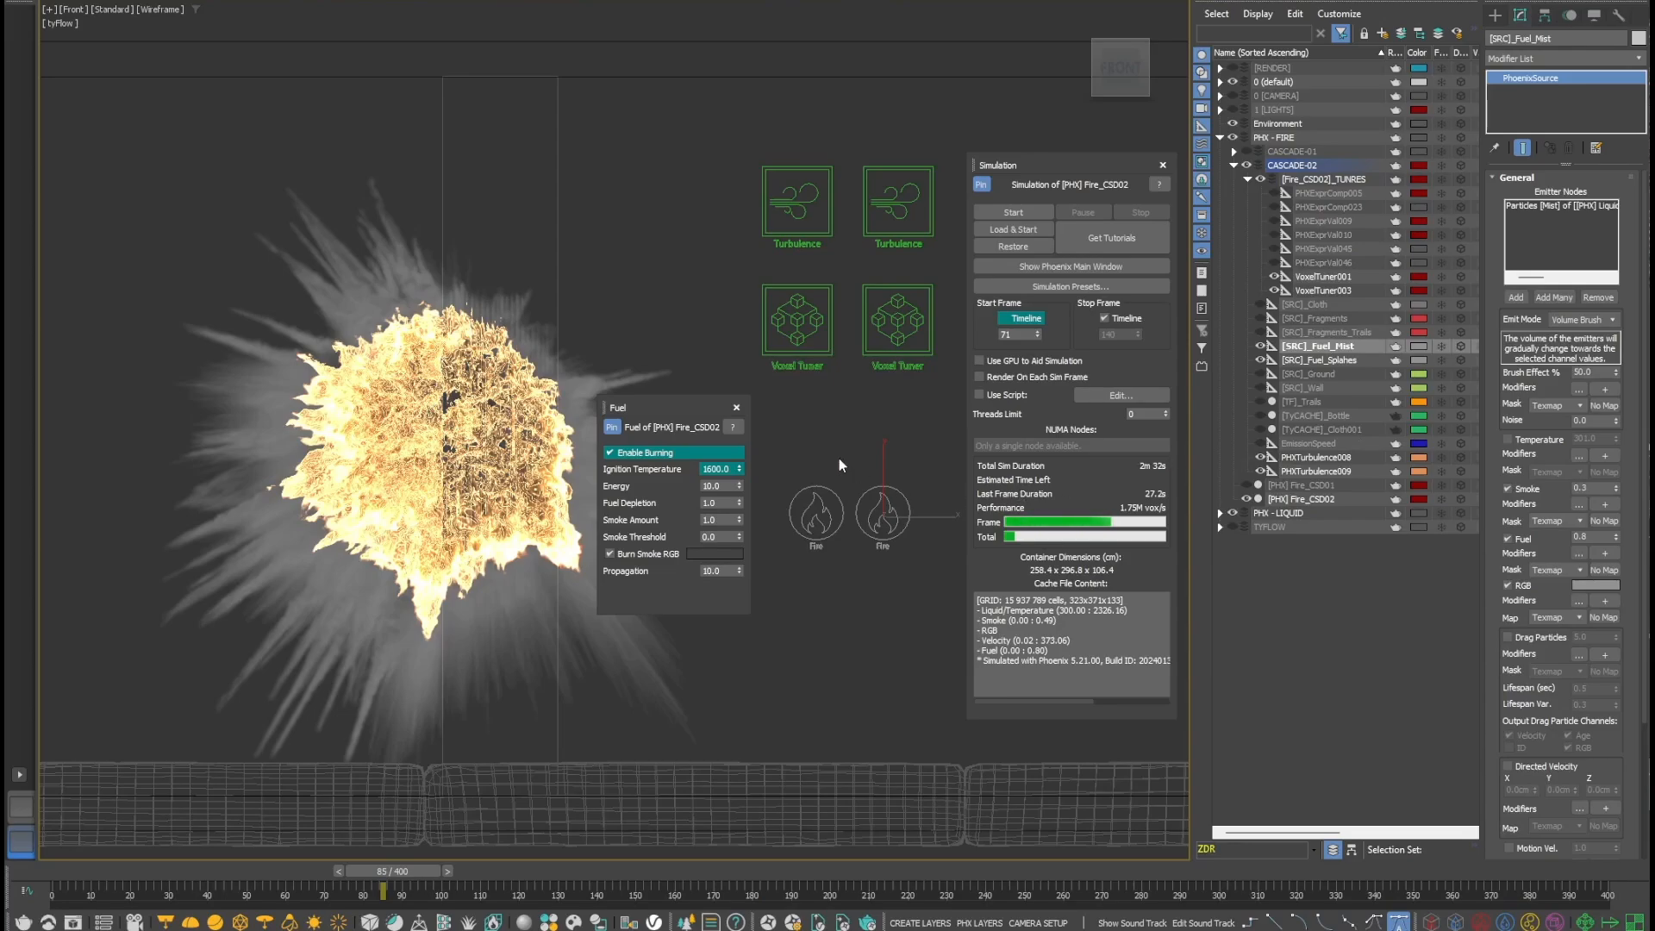
left_click(1324, 359)
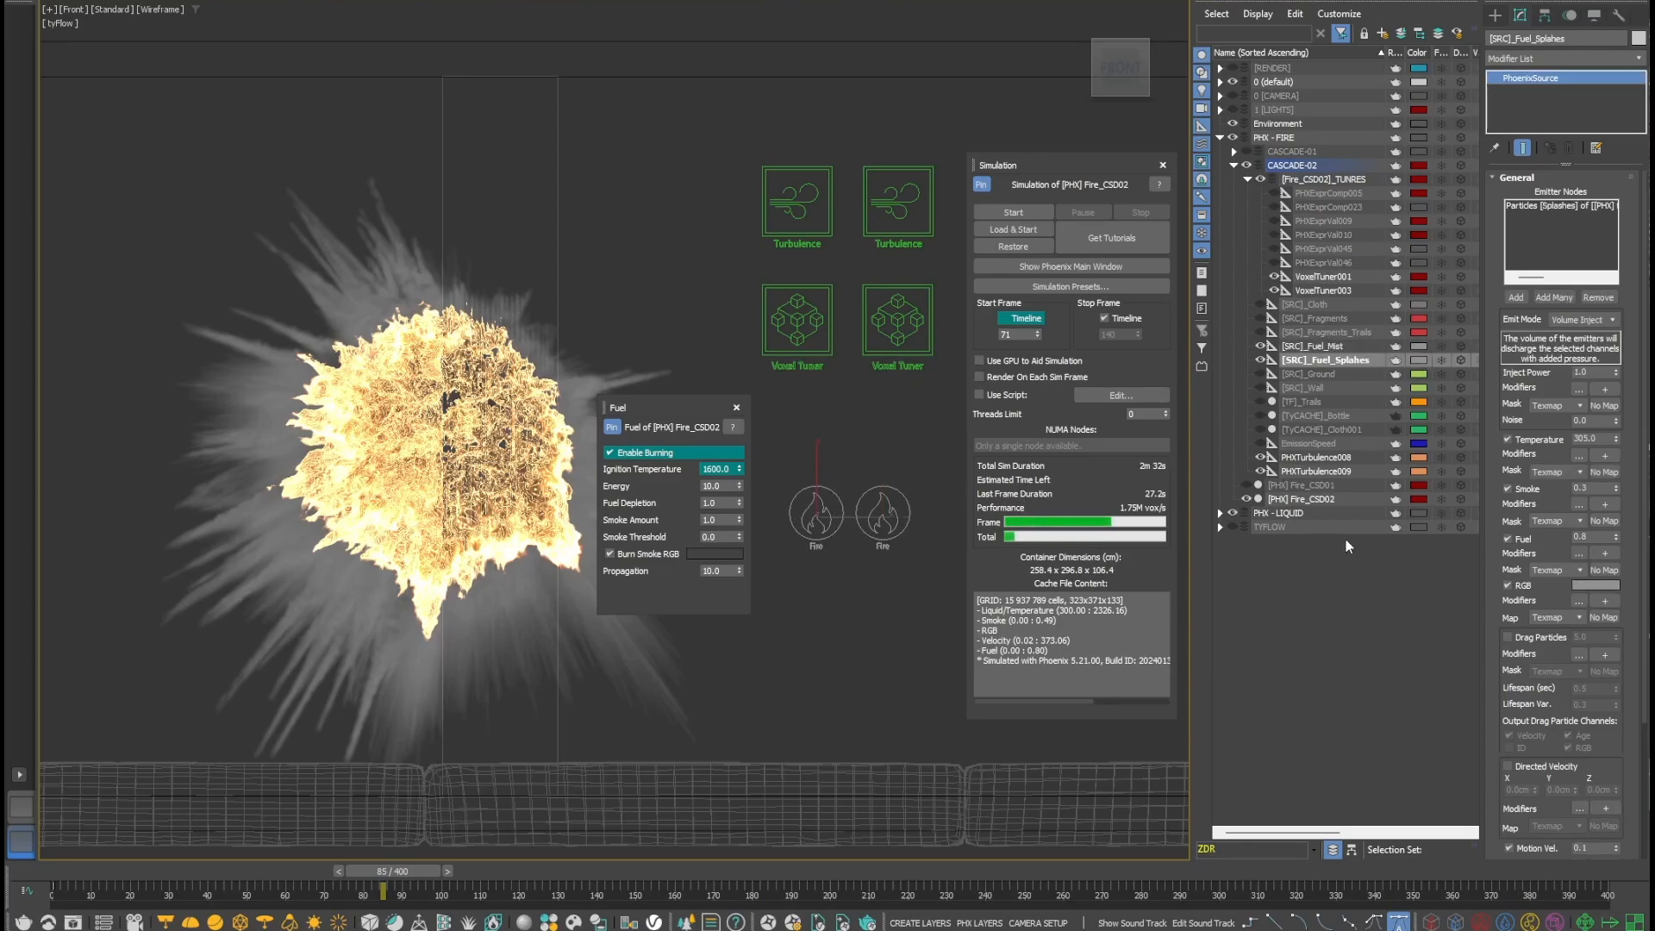
double_click(1577, 438)
double_click(719, 469)
left_click_drag(388, 872, 348, 862)
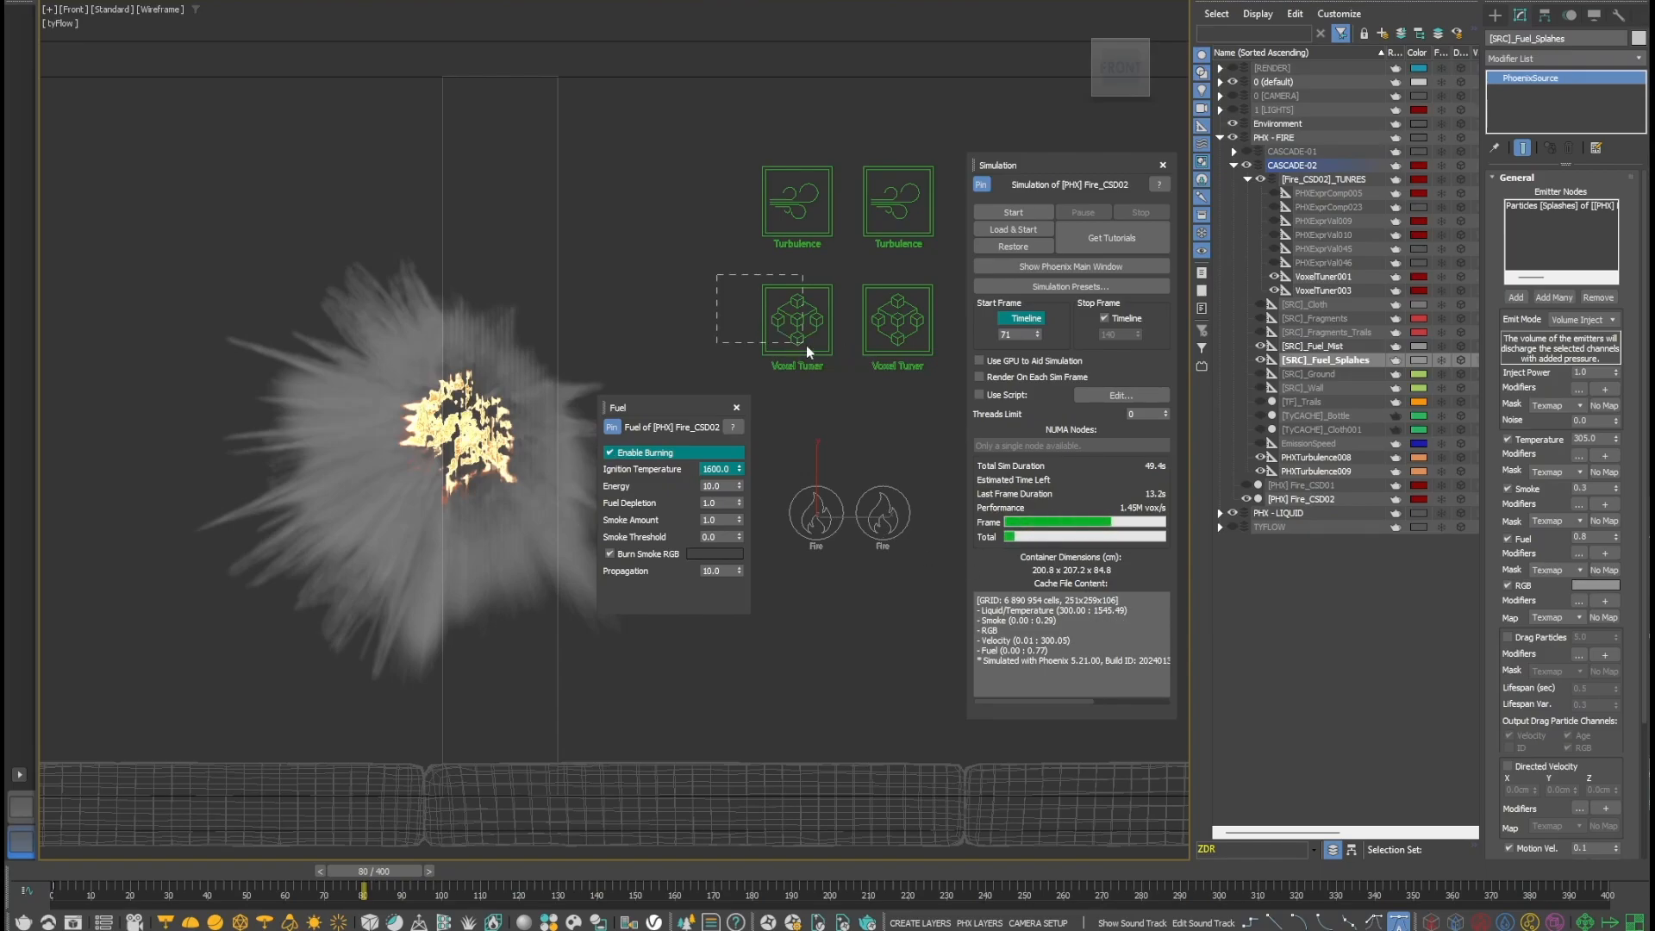
- Check the fuel condition and Temperature increase of VoxelTuner001, and the Steps Per Frame of [PHX] Fire_CSD02
left_click_drag(805, 345, 829, 358)
left_click(1587, 215)
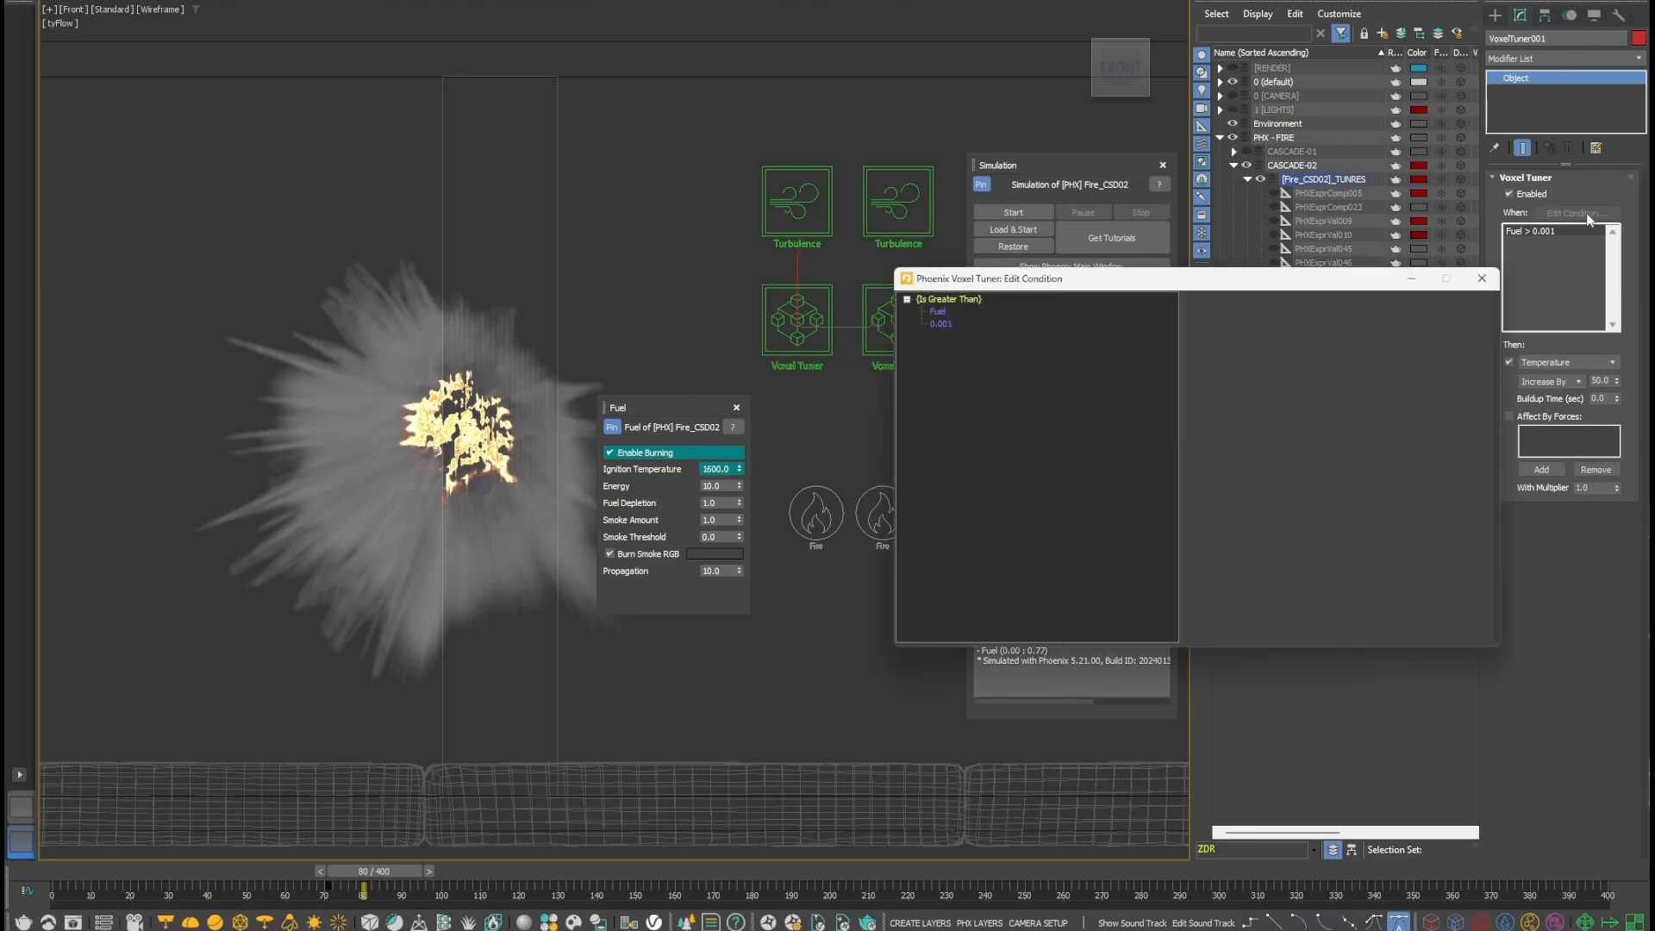
left_click_drag(1121, 279, 1013, 278)
left_click(831, 312)
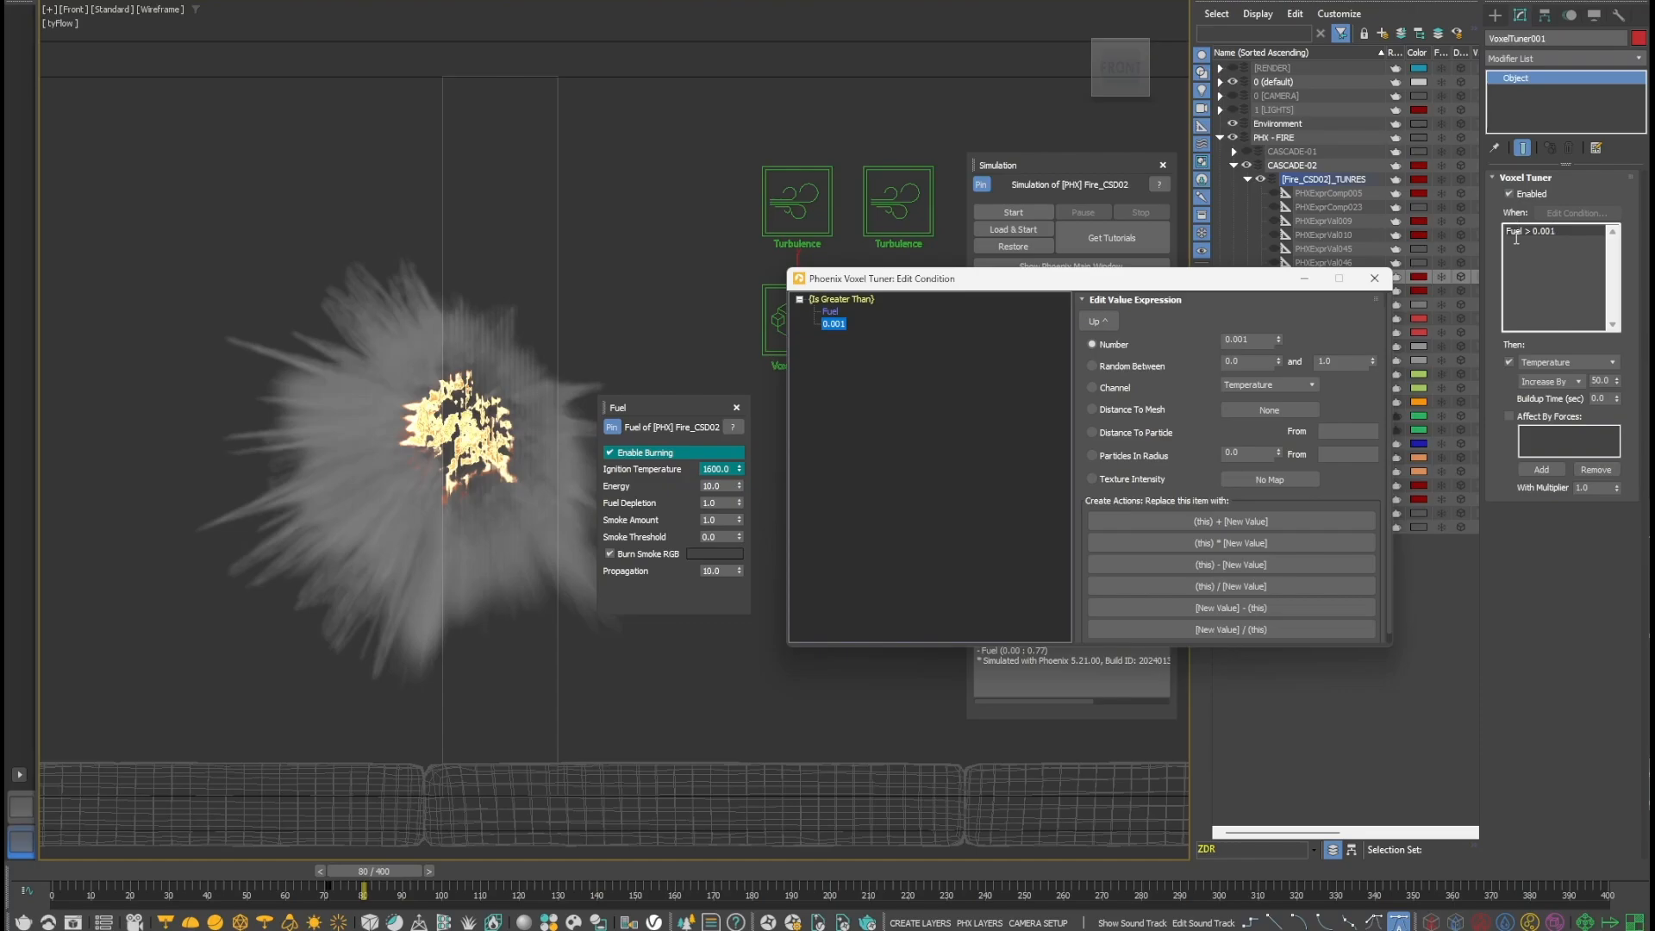
left_click(1608, 380)
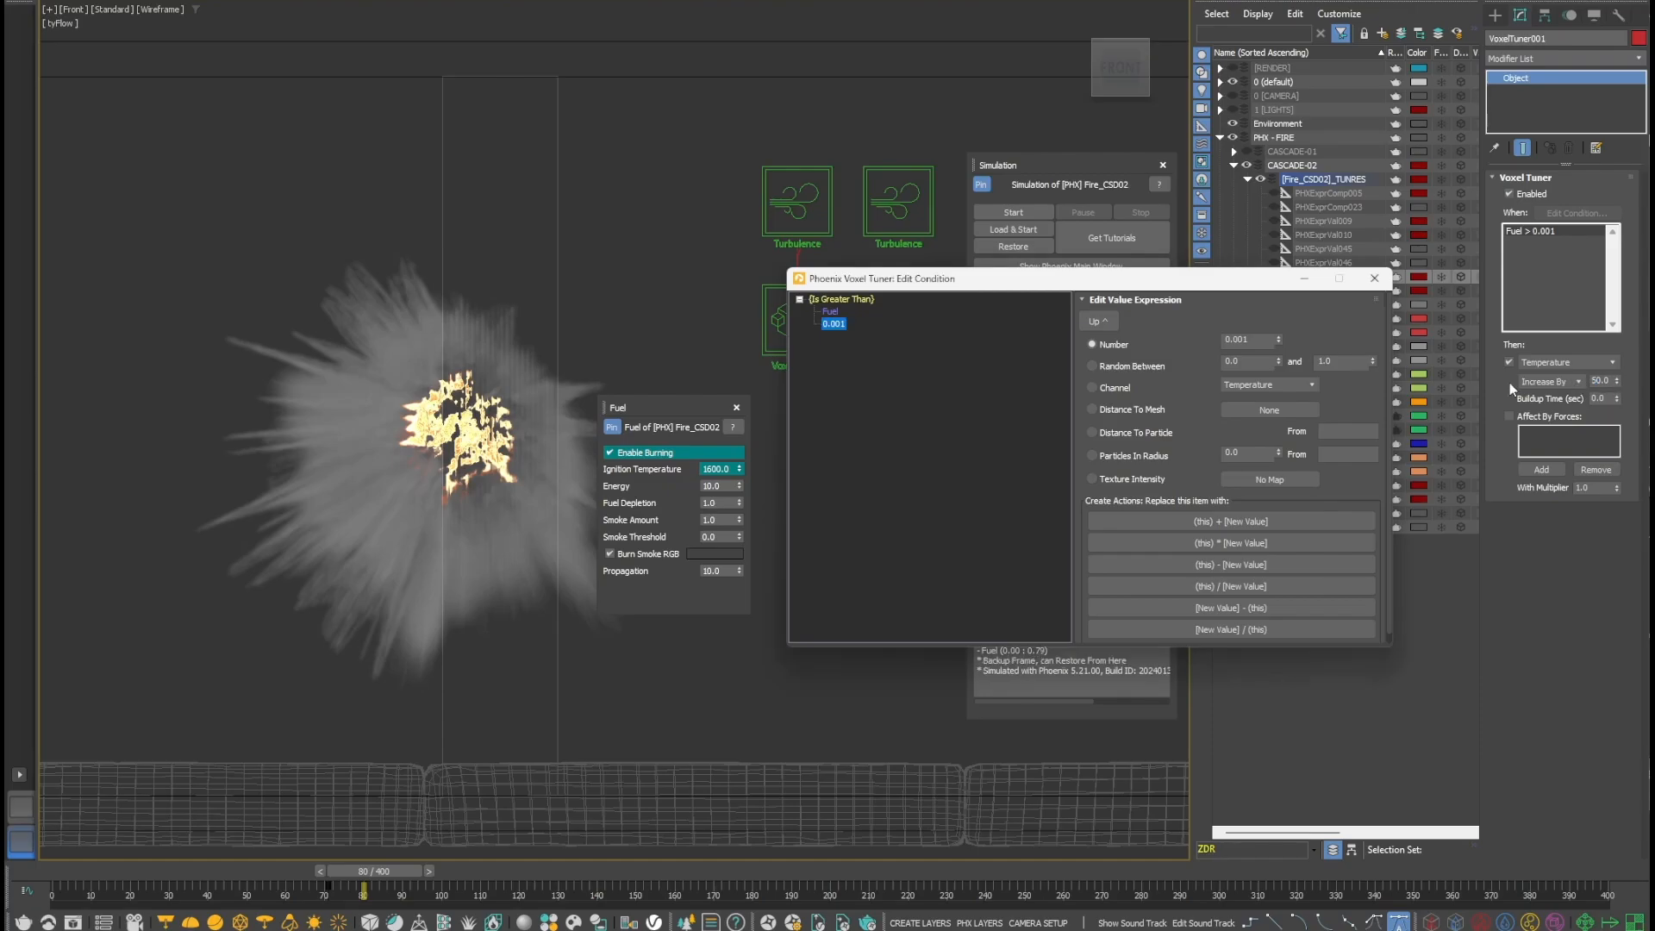
left_click(1374, 277)
left_click(1332, 498)
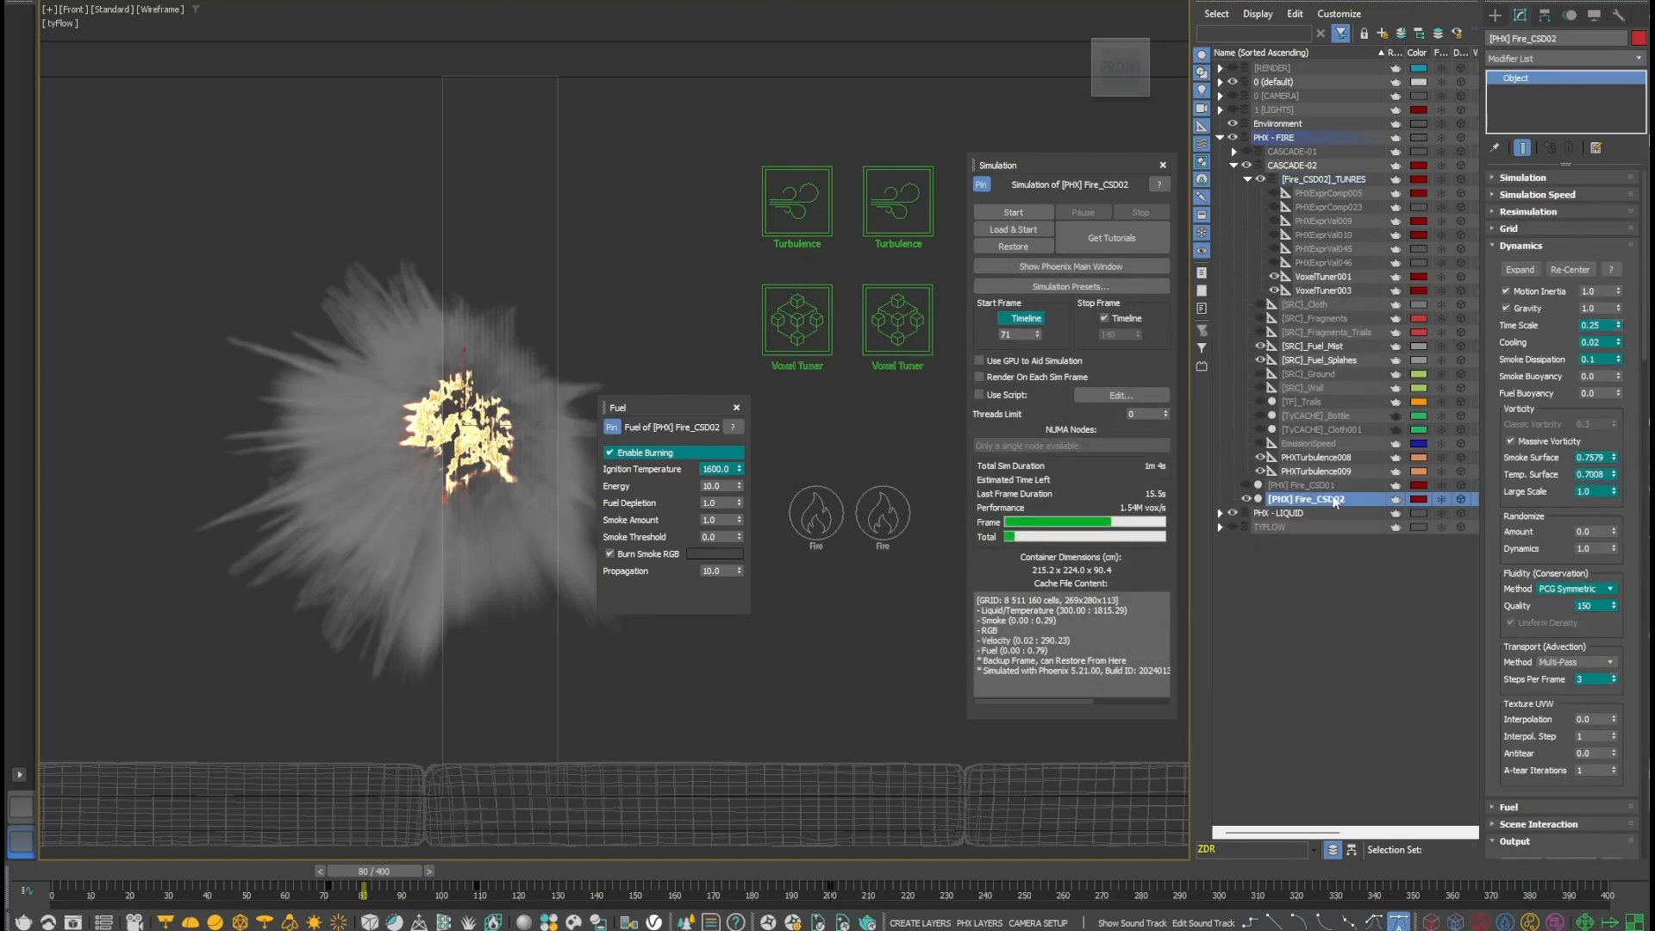
double_click(1589, 680)
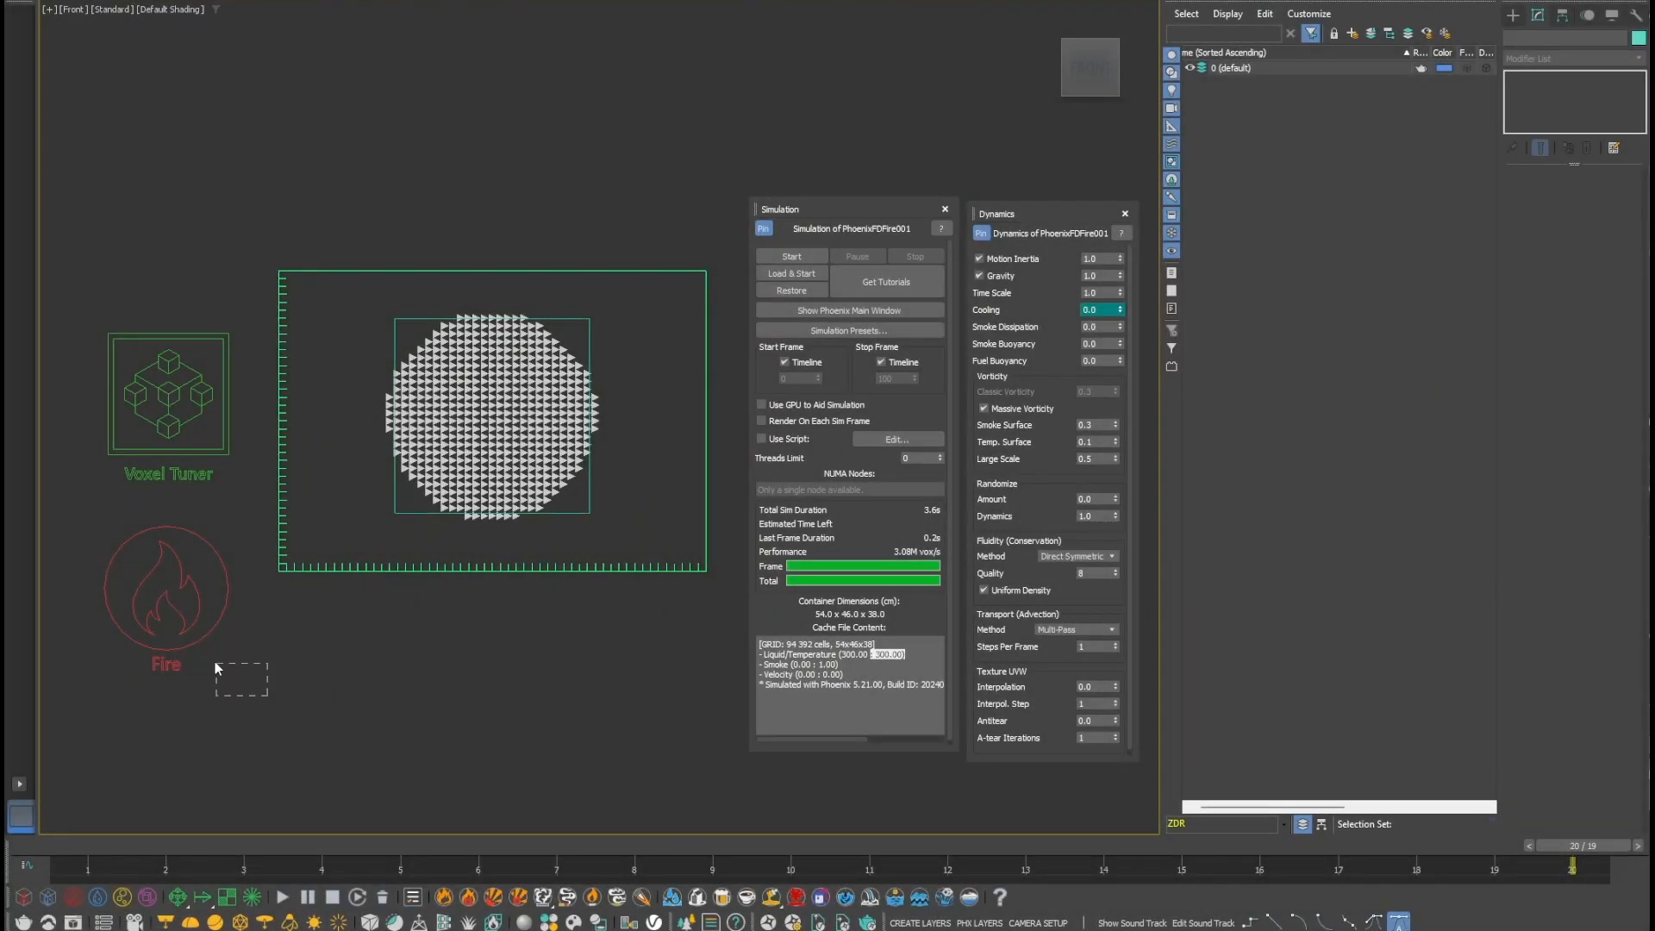
- In the Voxel Tuner demo scene, check PHXSource001's Smoke value, run the PhoenixFDFire001 simulation and inspect the cached temperature range
left_click_drag(218, 669, 108, 532)
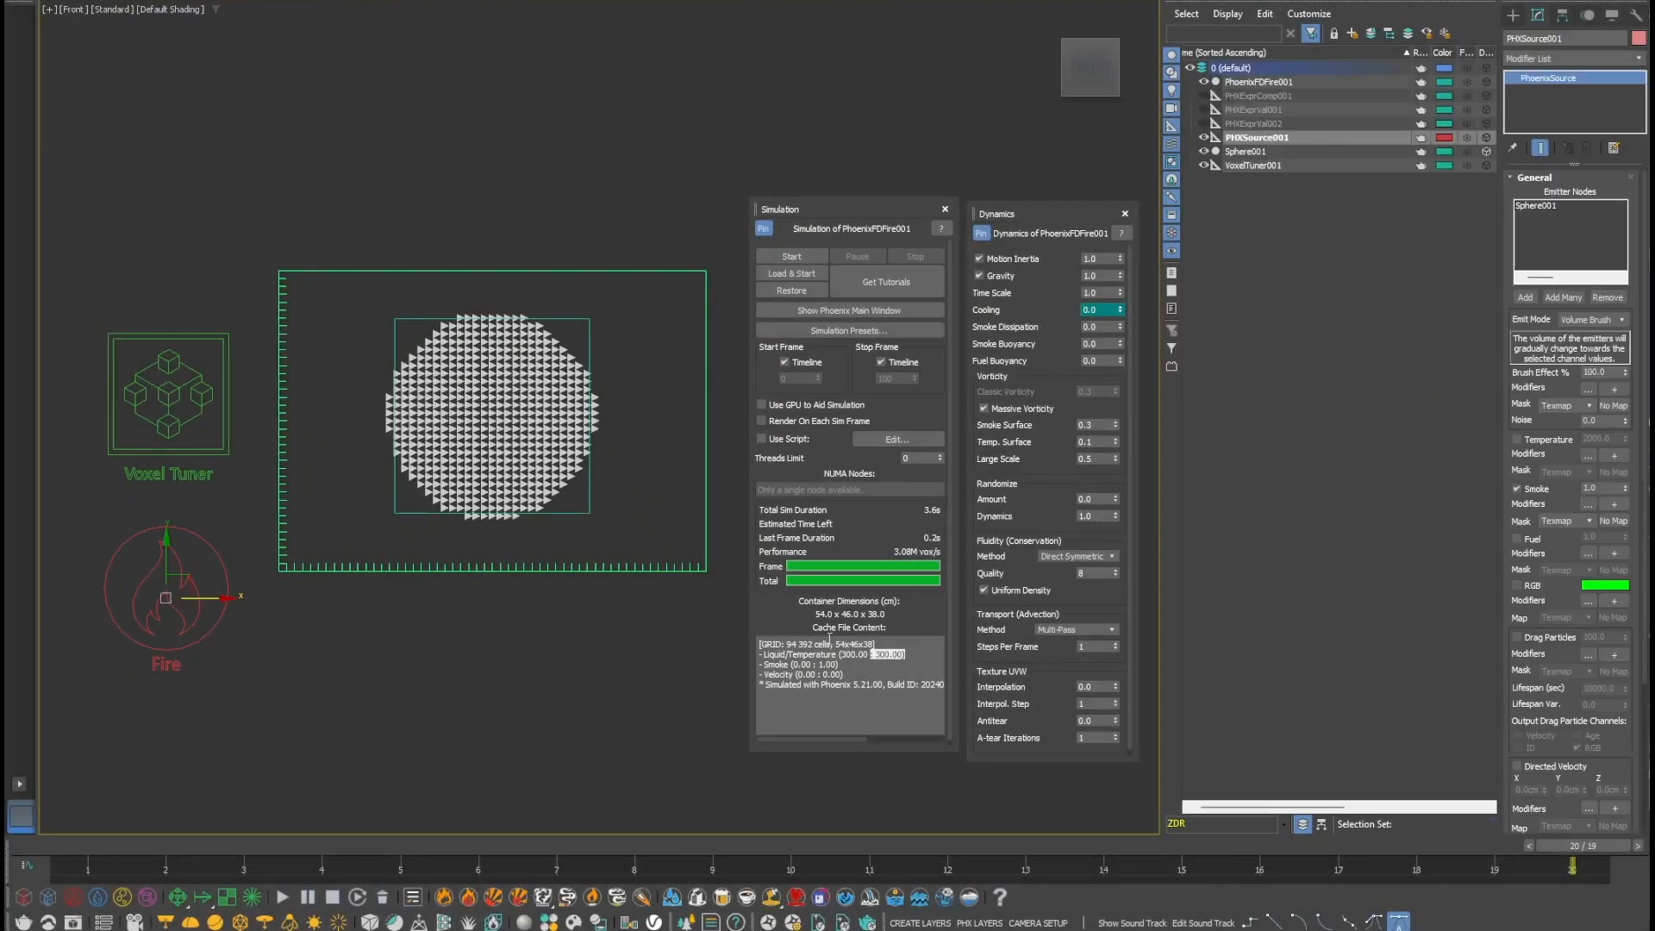
double_click(1597, 488)
left_click(791, 257)
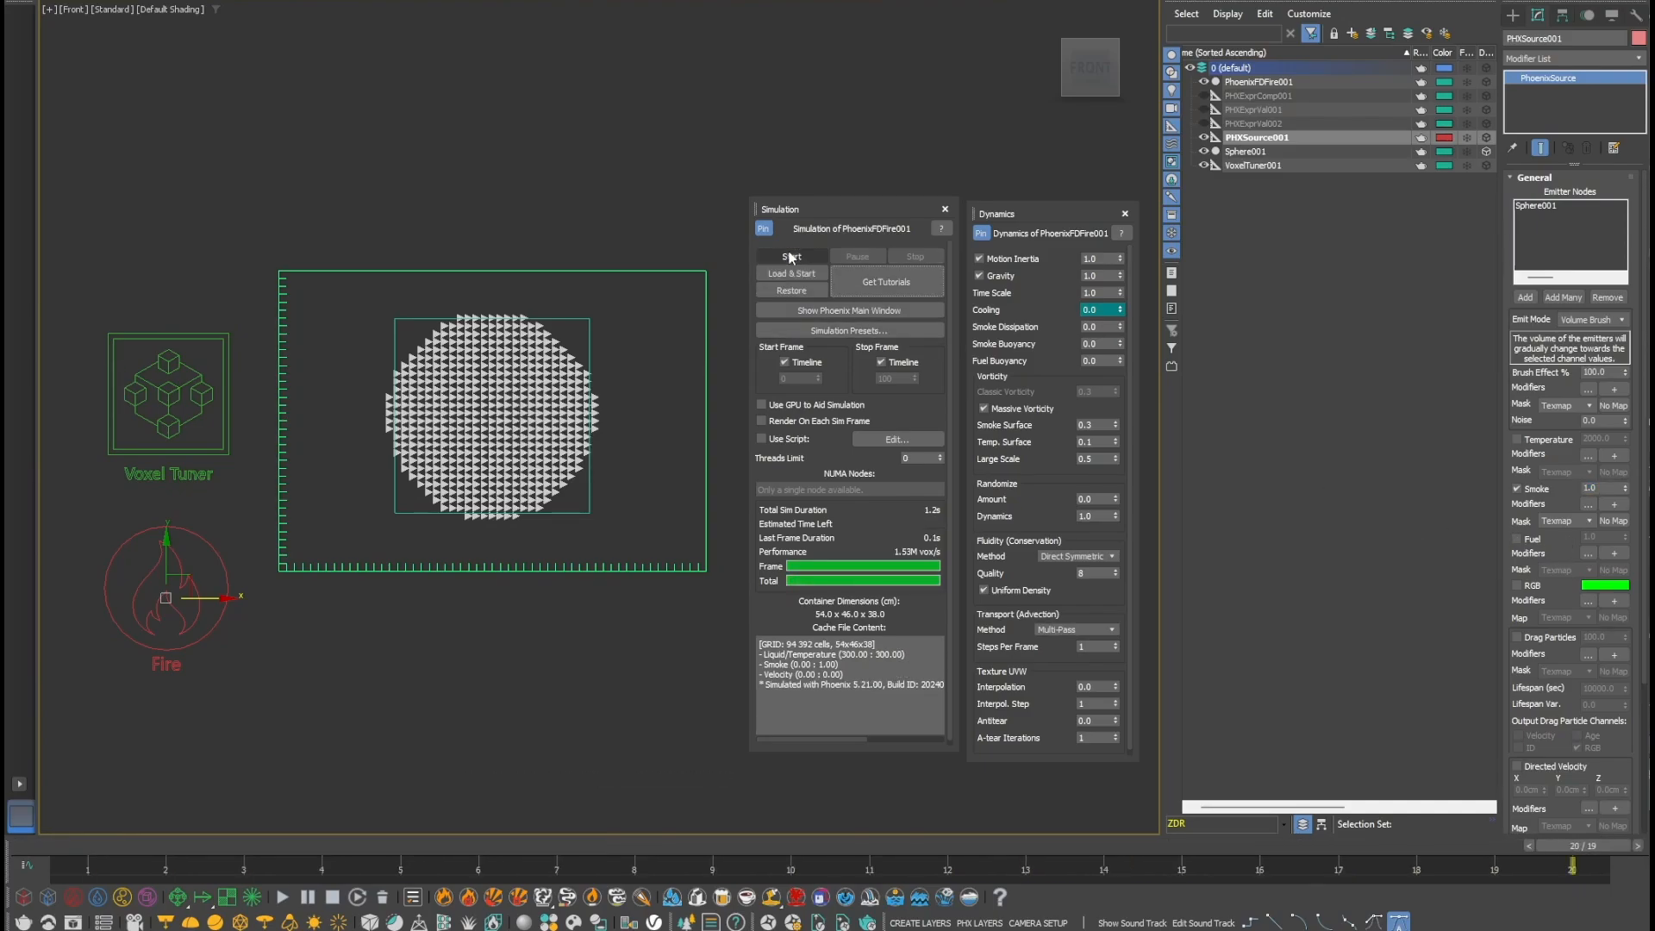
left_click_drag(875, 654, 877, 661)
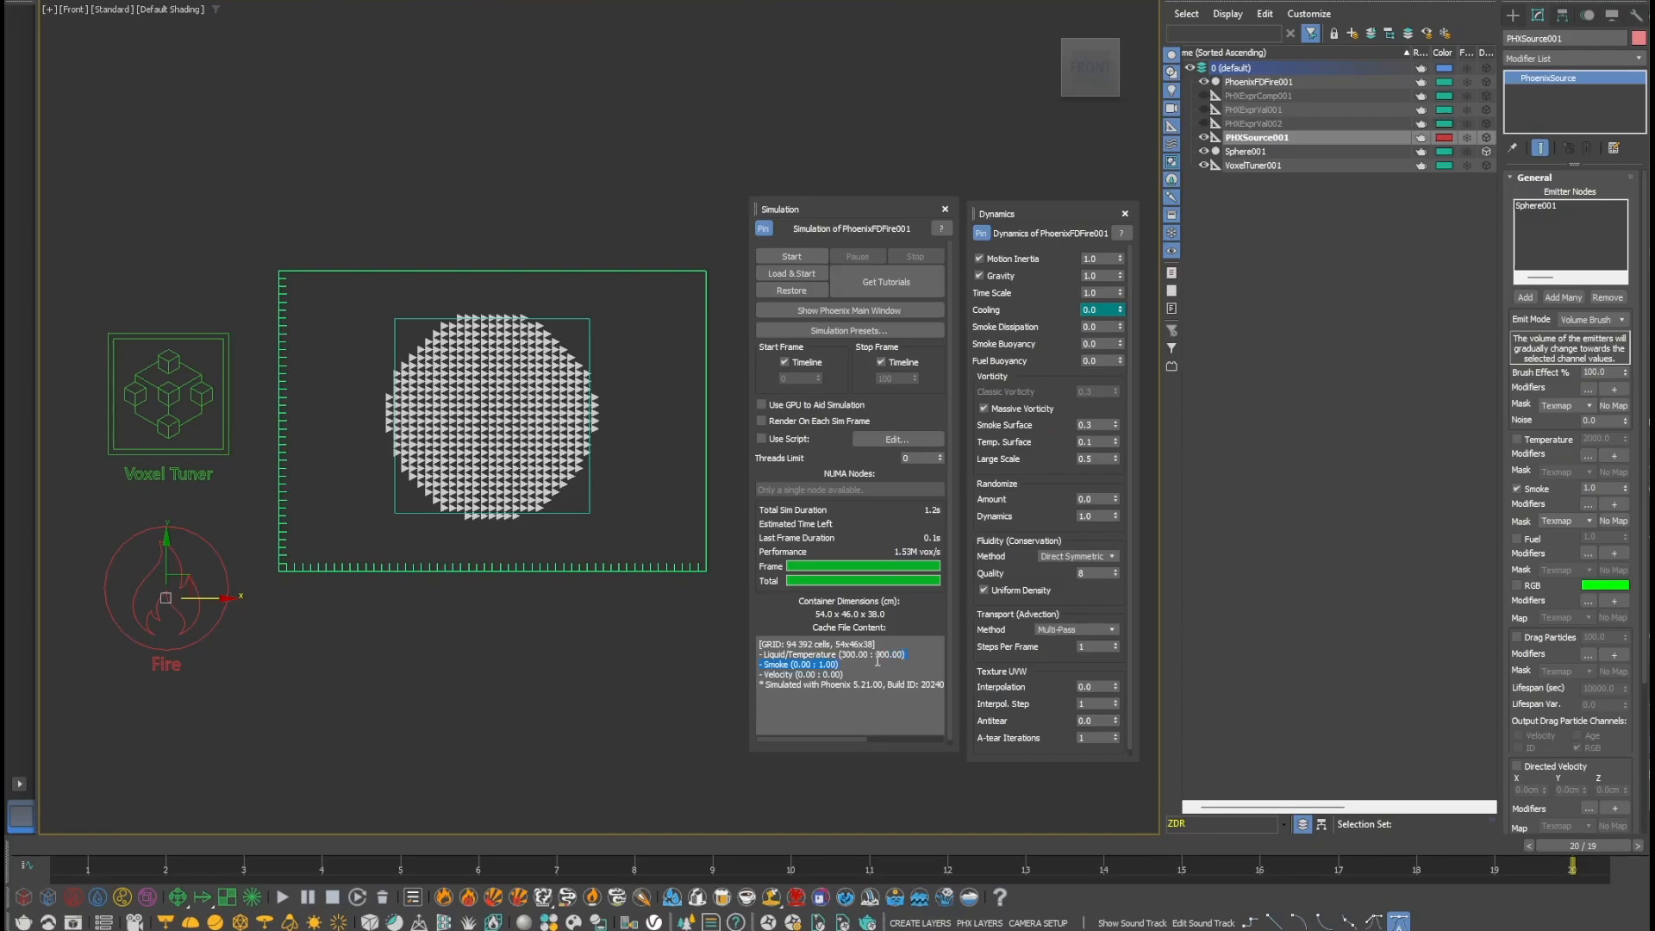
left_click(1260, 669)
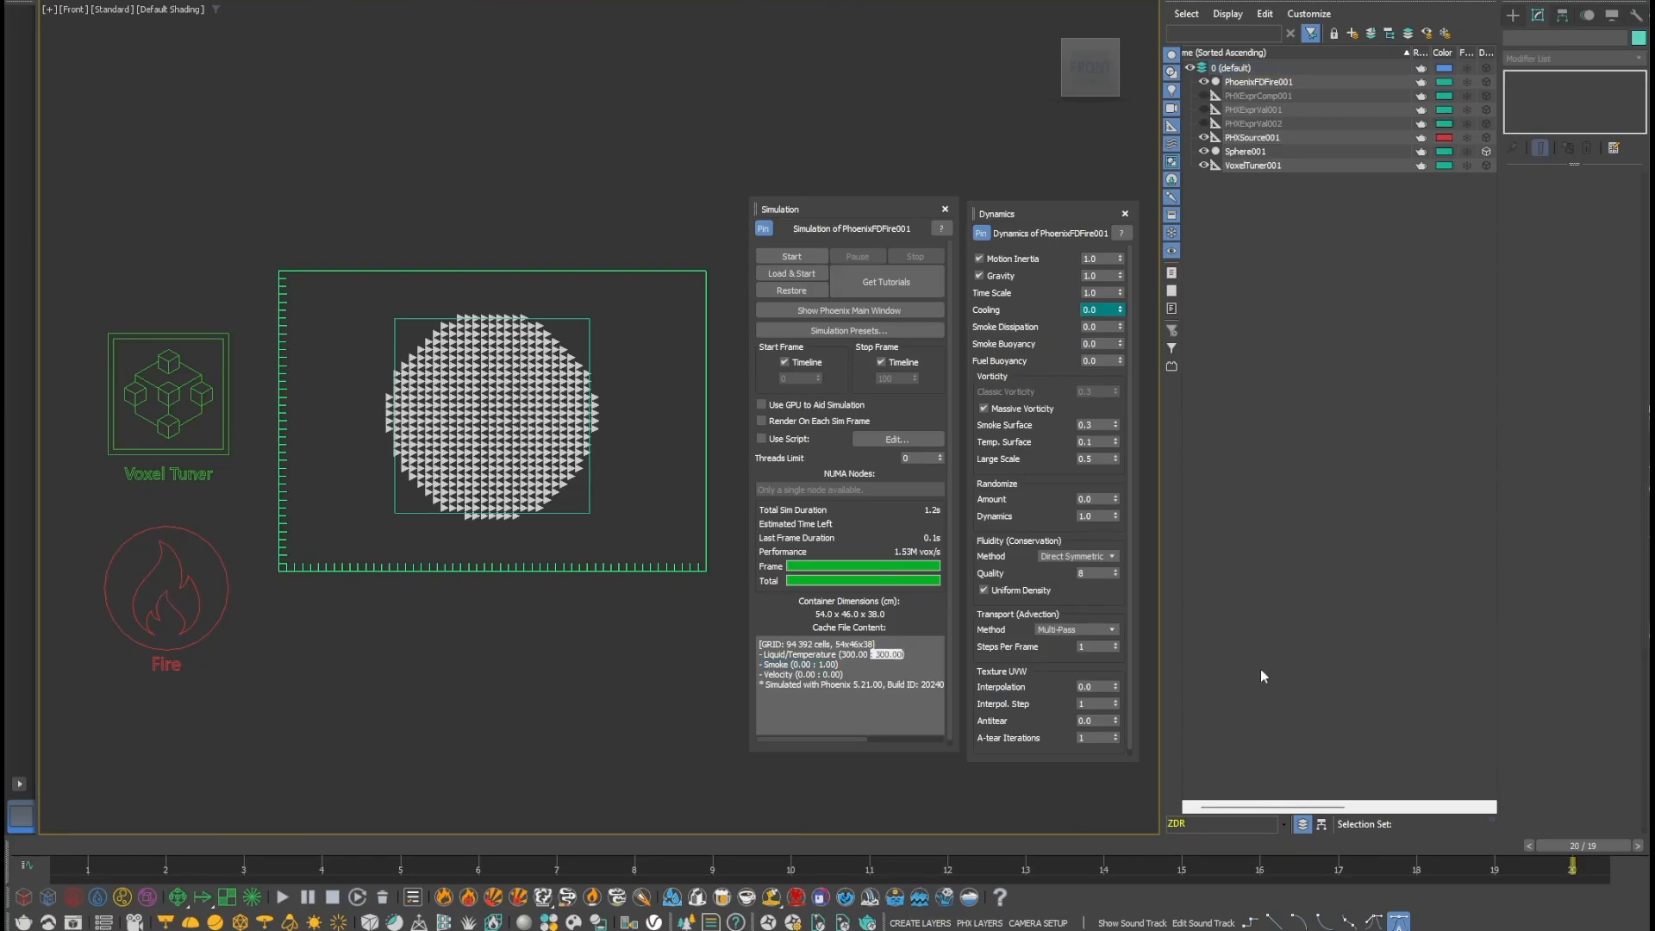
- Enable VoxelTuner001 in the demo scene and run the simulation, raising Steps Per Frame for a second run
left_click_drag(92, 263, 198, 441)
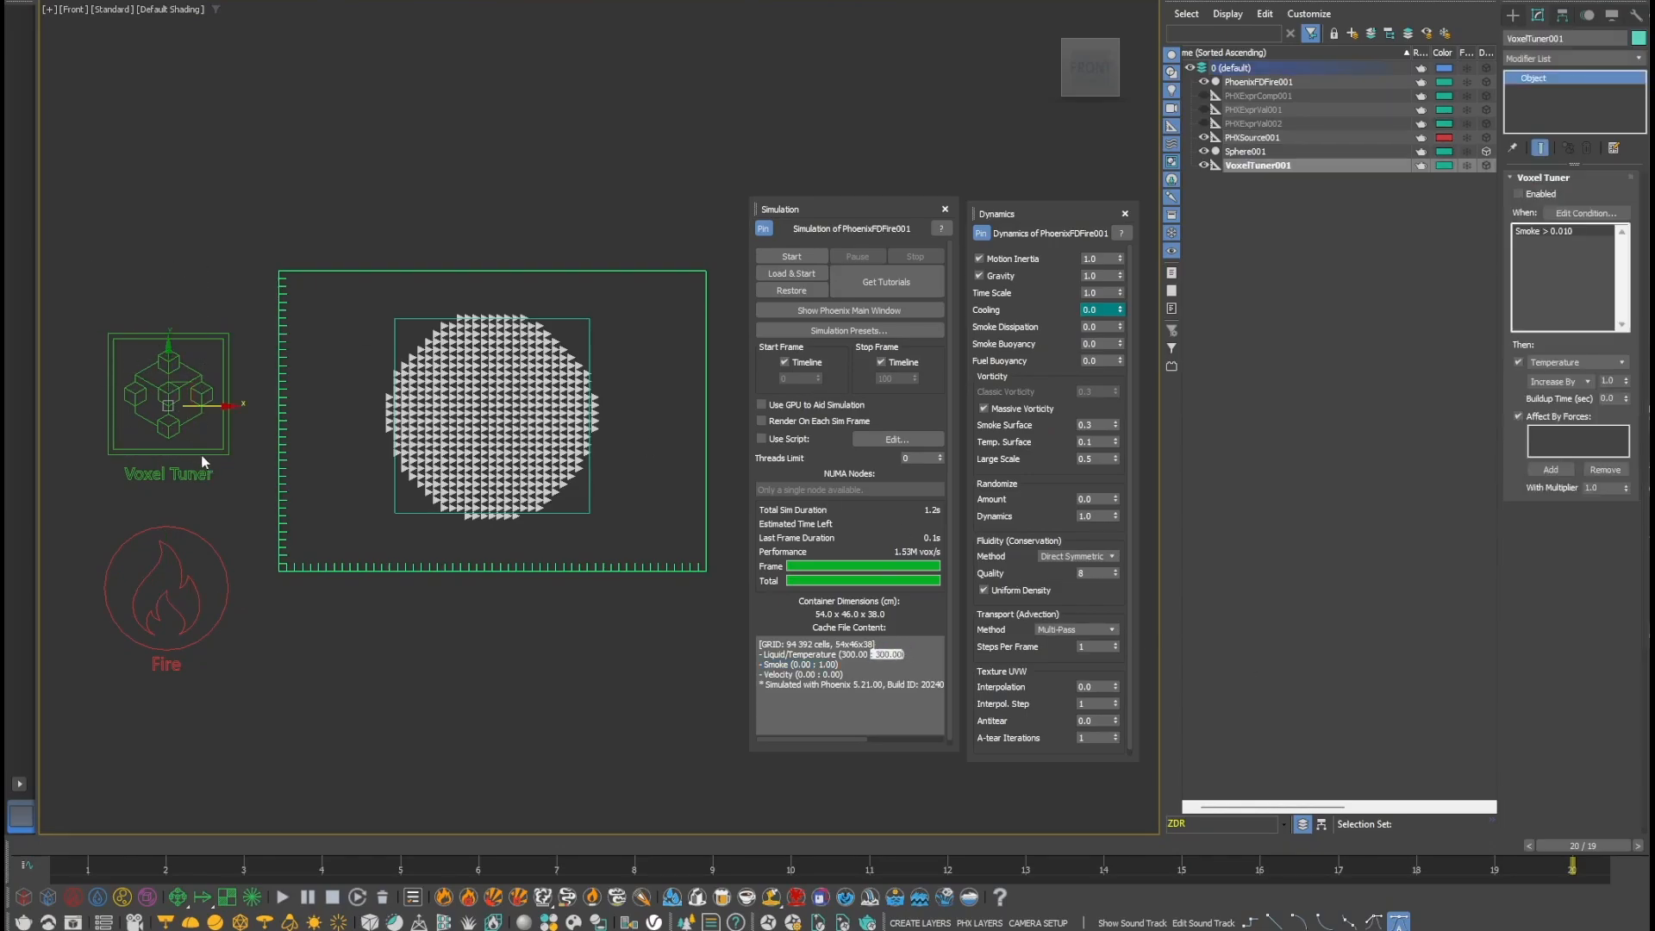
left_click(1600, 382)
left_click(1520, 194)
left_click(802, 255)
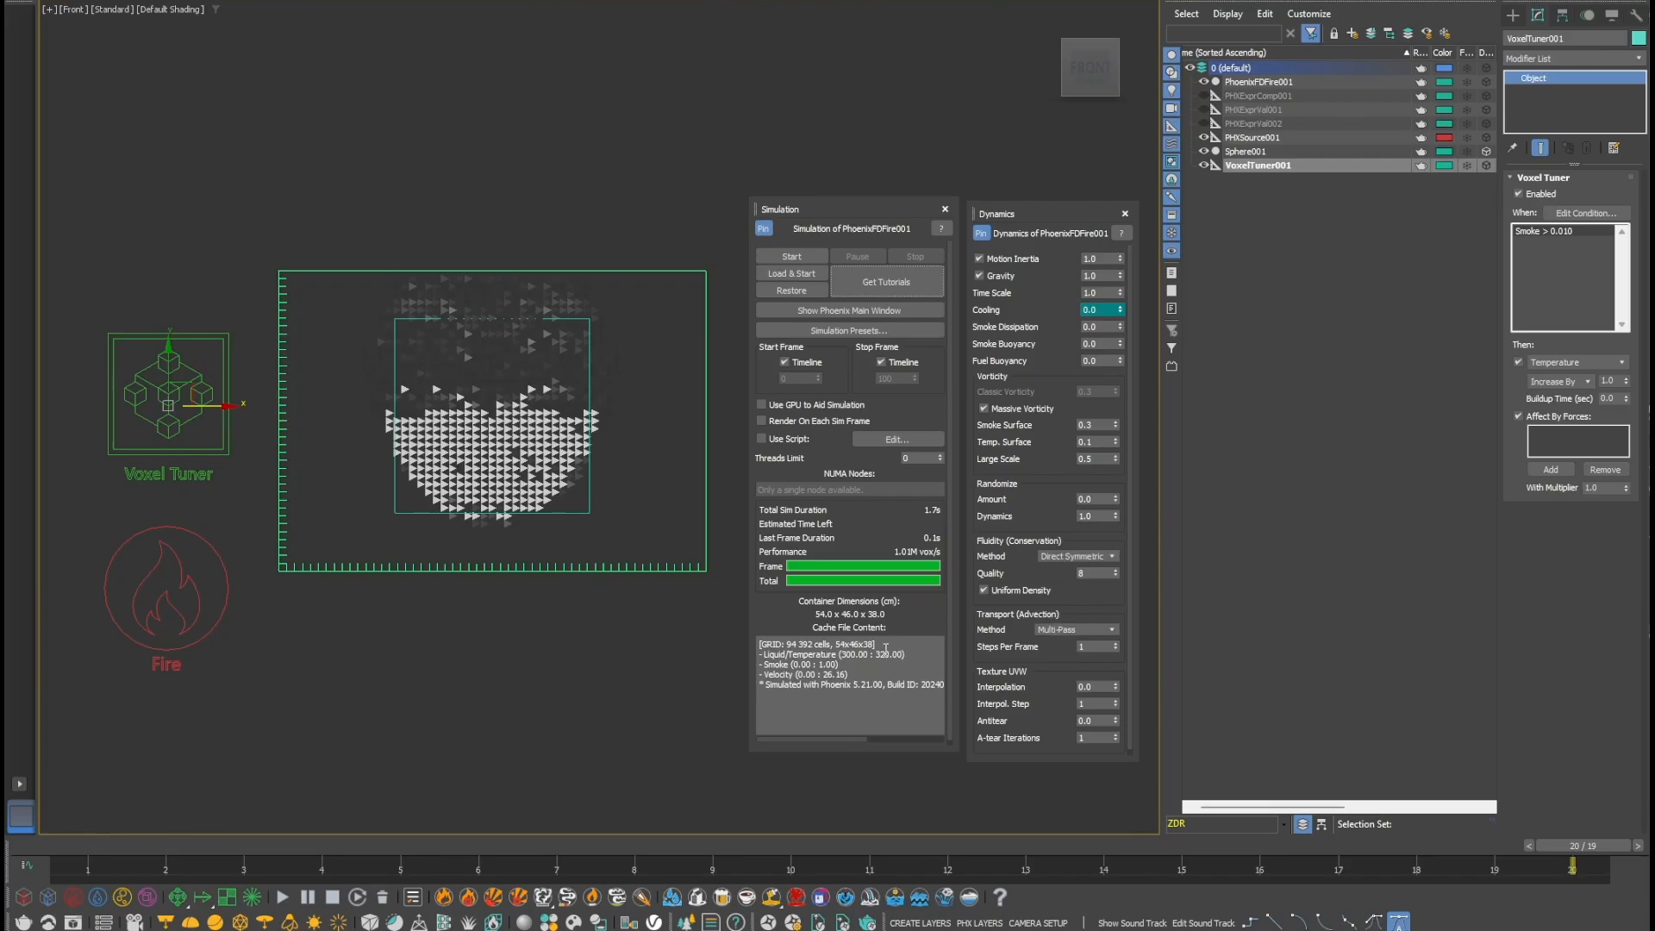
left_click(1116, 643)
left_click(793, 256)
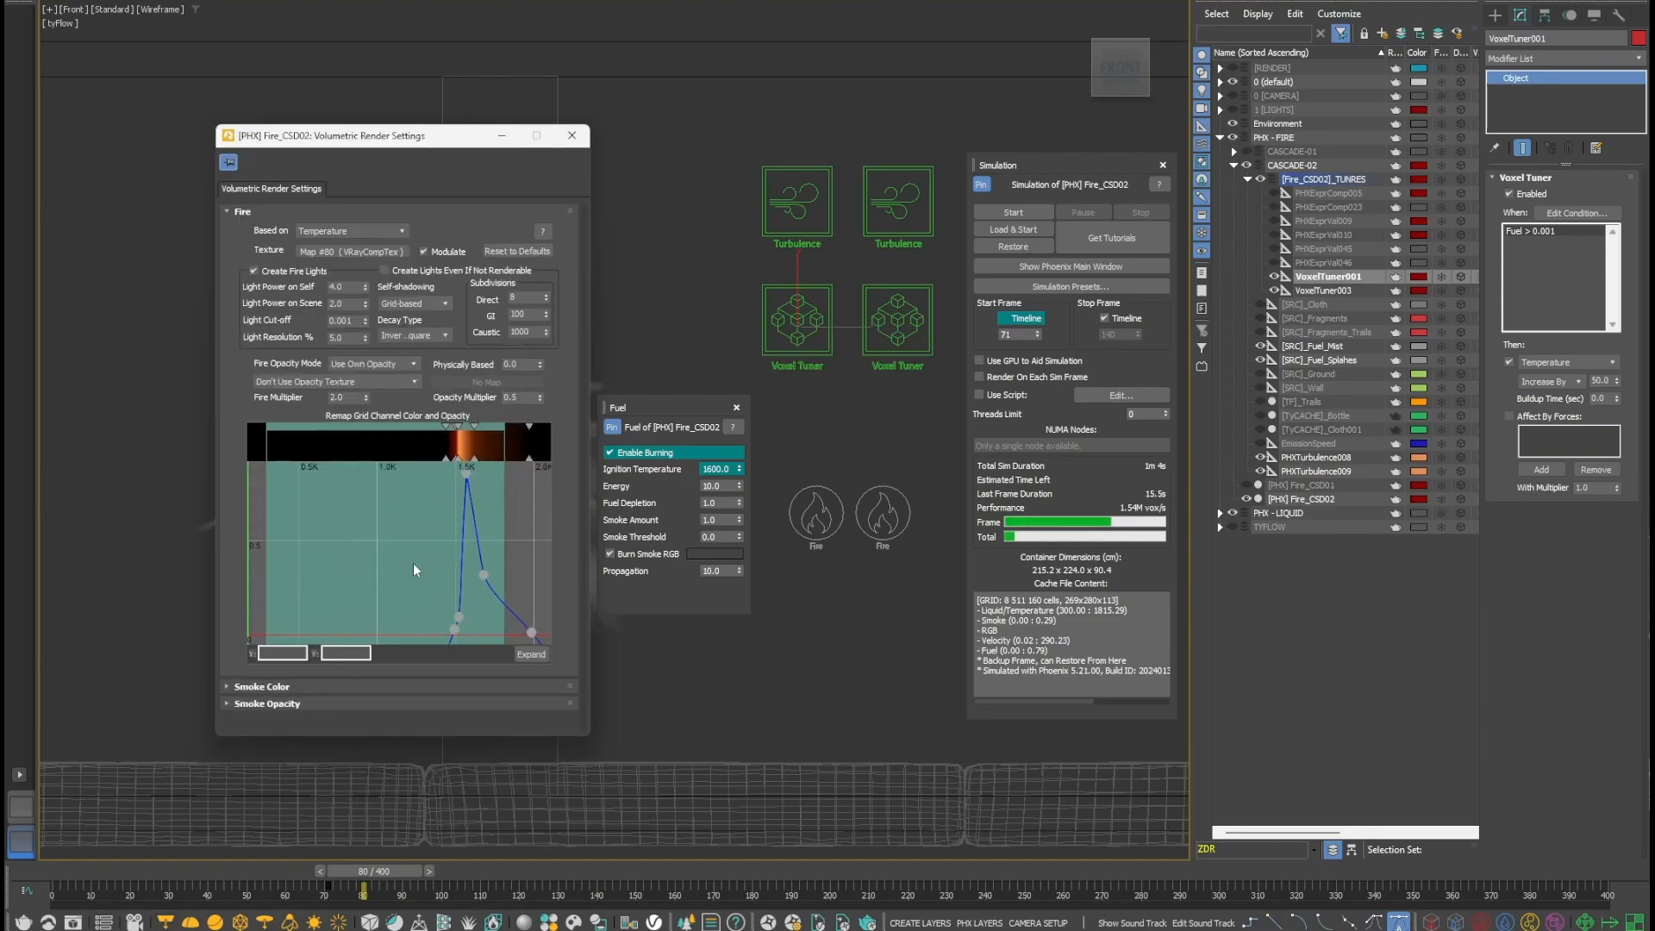
- Examine the fire color and opacity curve of [PHX] Fire_CSD02 in the 1500 to 1600 temperature range
scroll(484, 468, "up", 8)
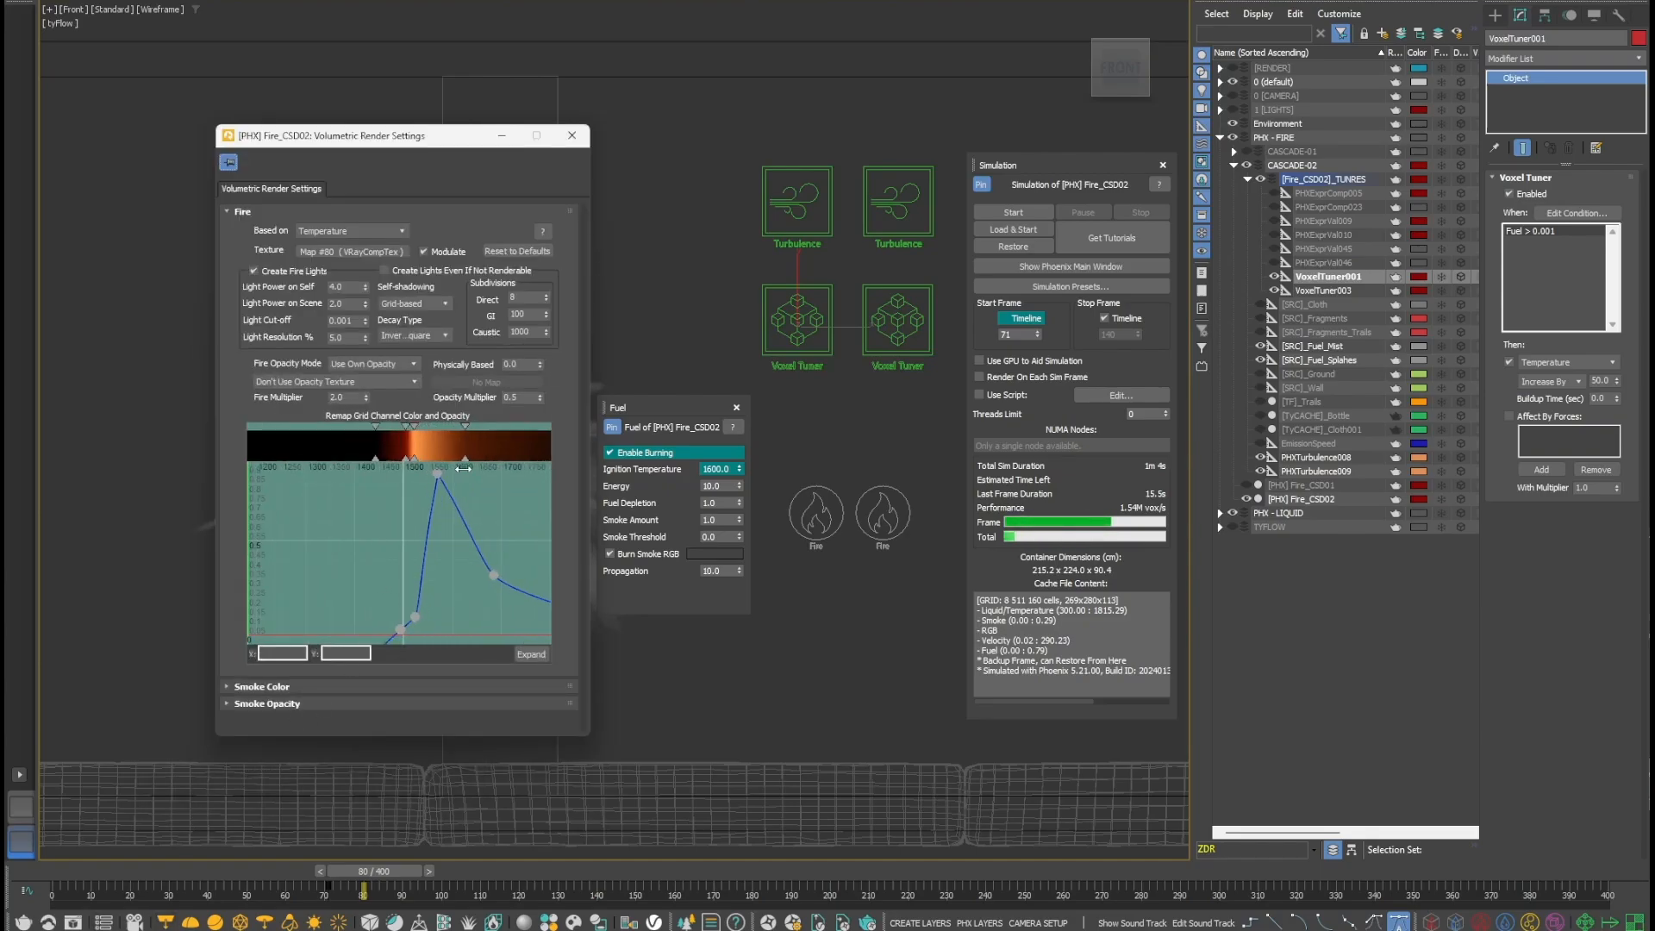
scroll(459, 468, "up", 3)
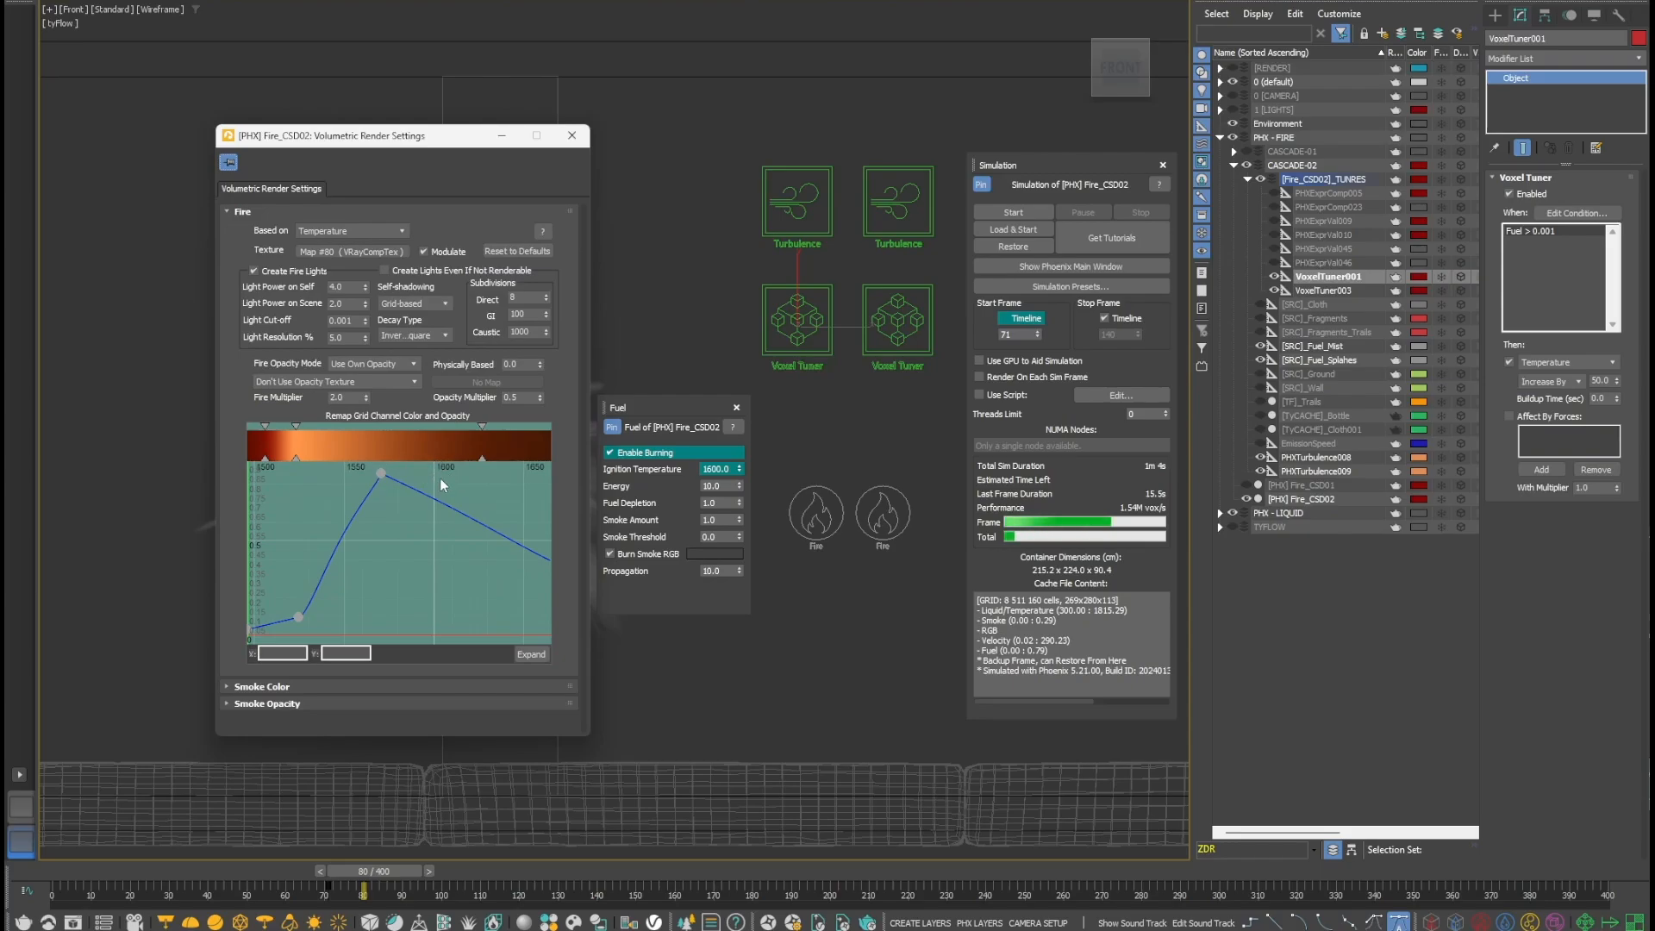
- Switch to Chaos Player and examine the flames and fuel splashes of the rendered explosion up close
key("alt+Tab")
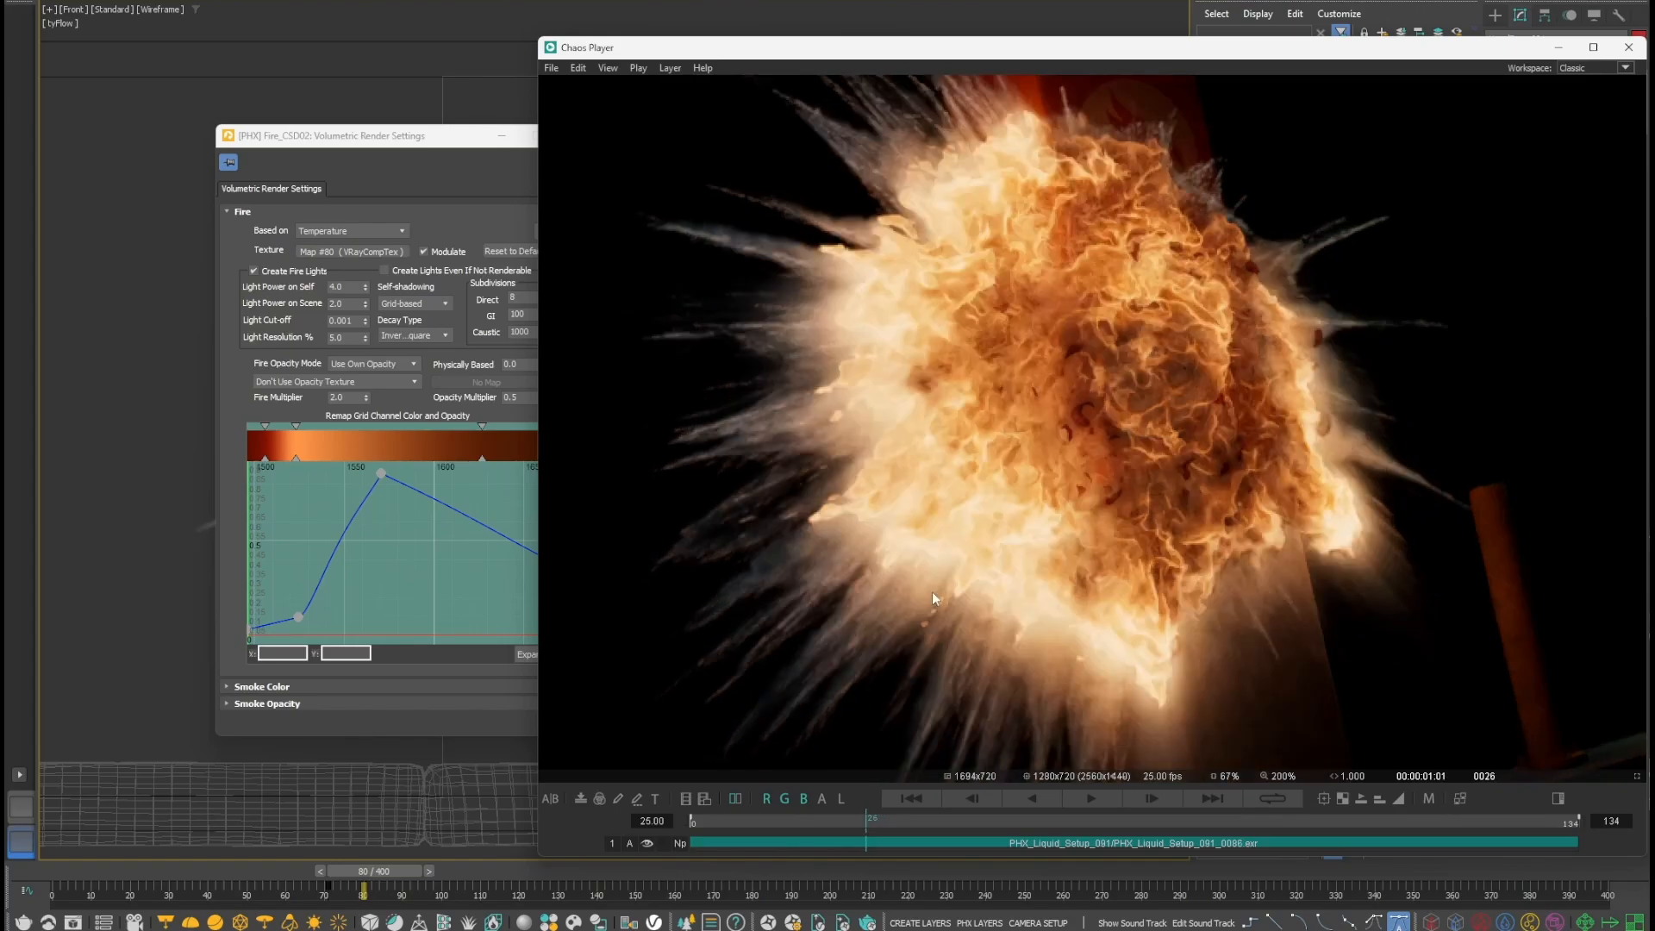
scroll(915, 504, "up", 1)
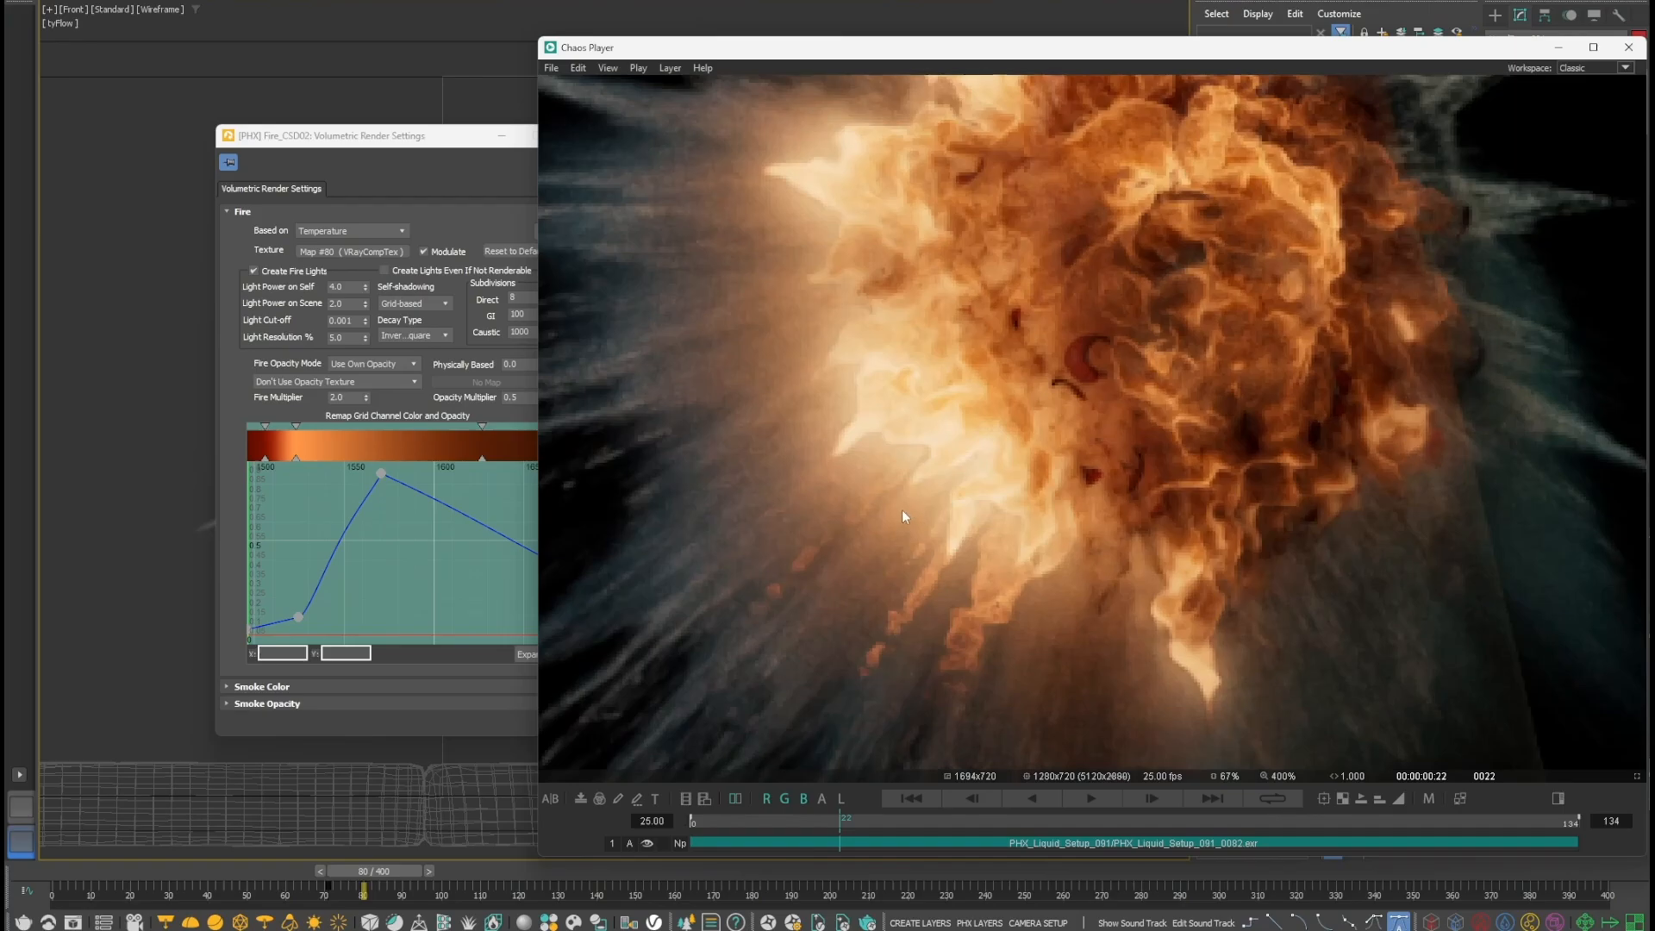
middle_click_drag(862, 478, 1085, 464)
scroll(888, 528, "up", 1)
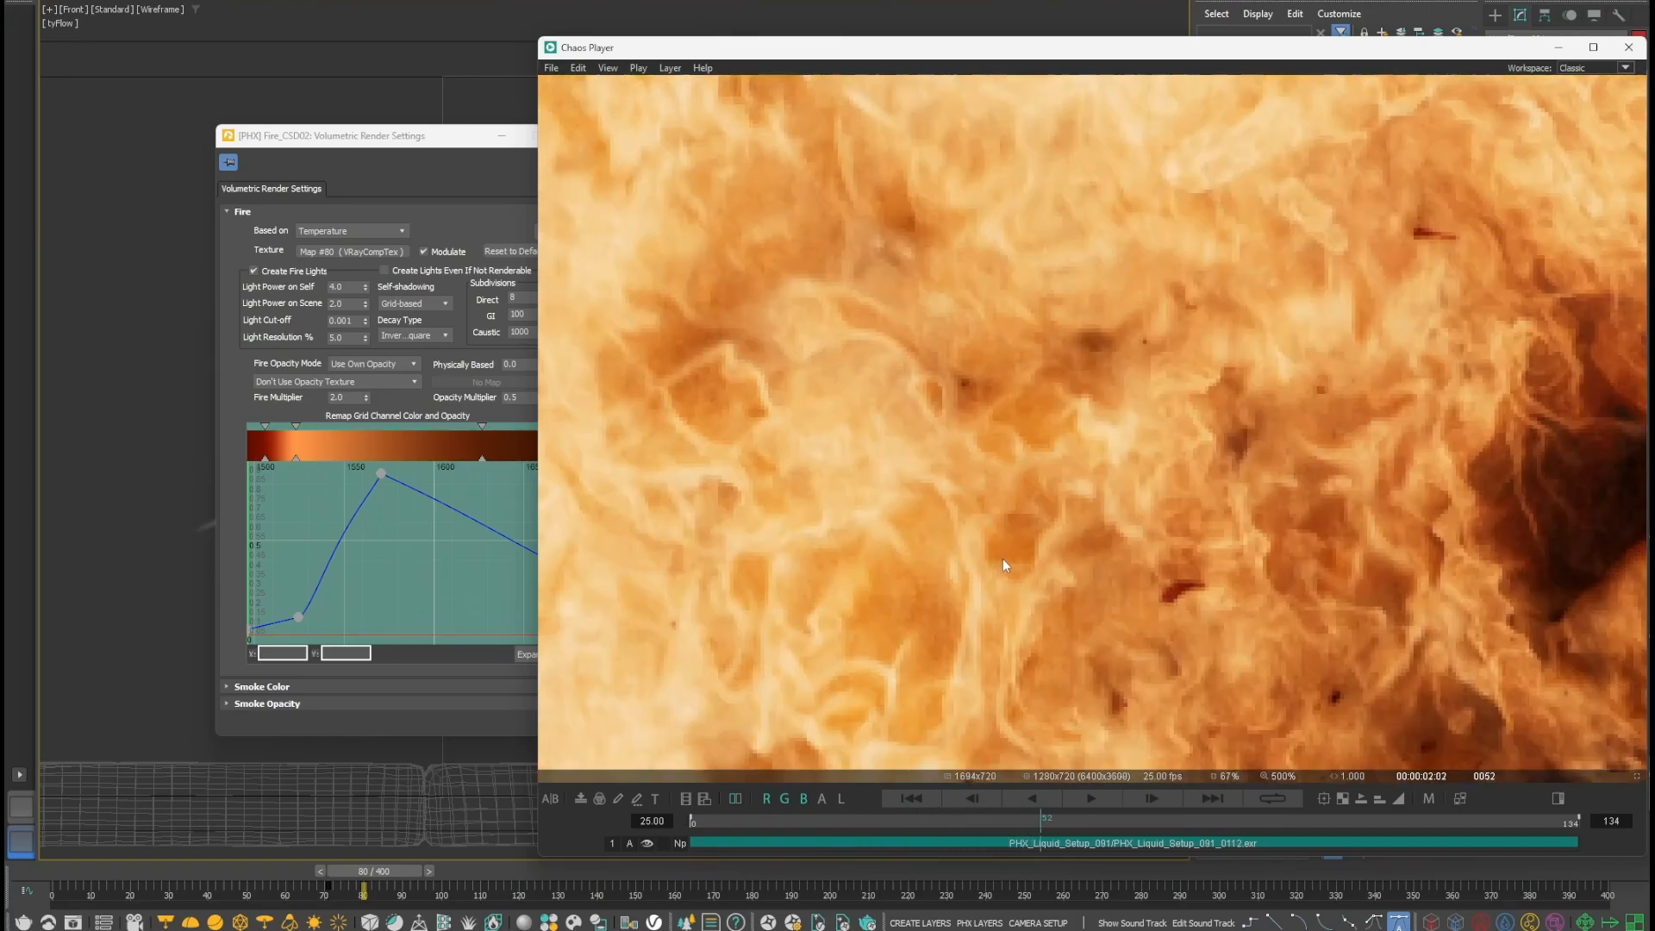
left_click_drag(1001, 558, 819, 583)
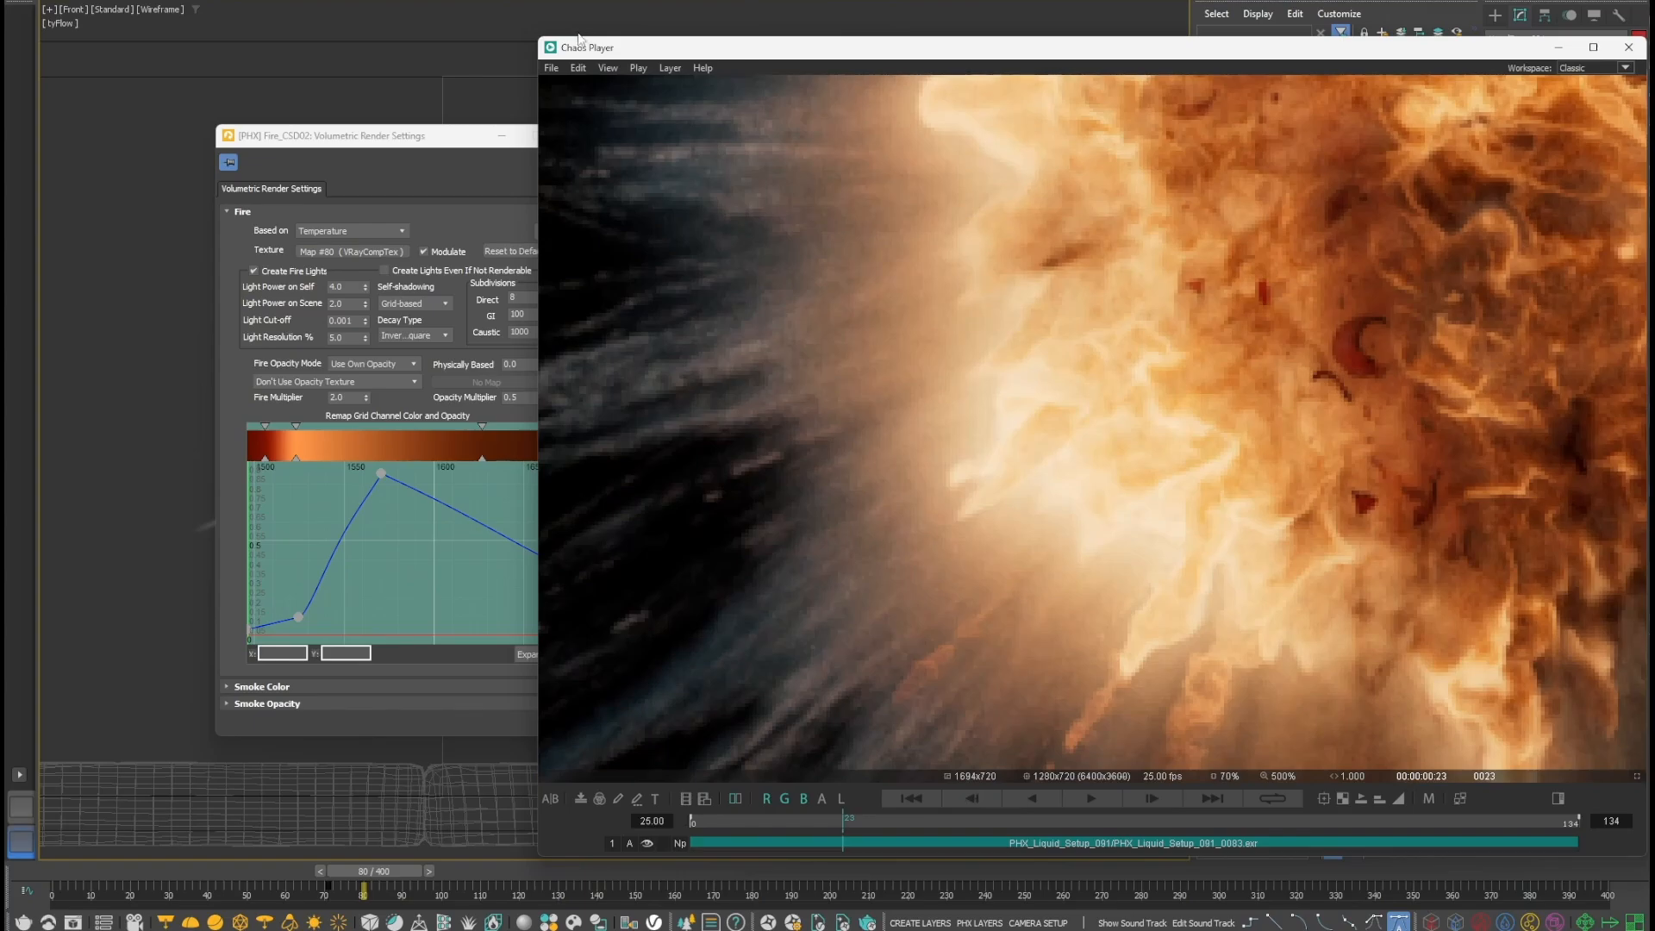
left_click_drag(536, 37, 108, 0)
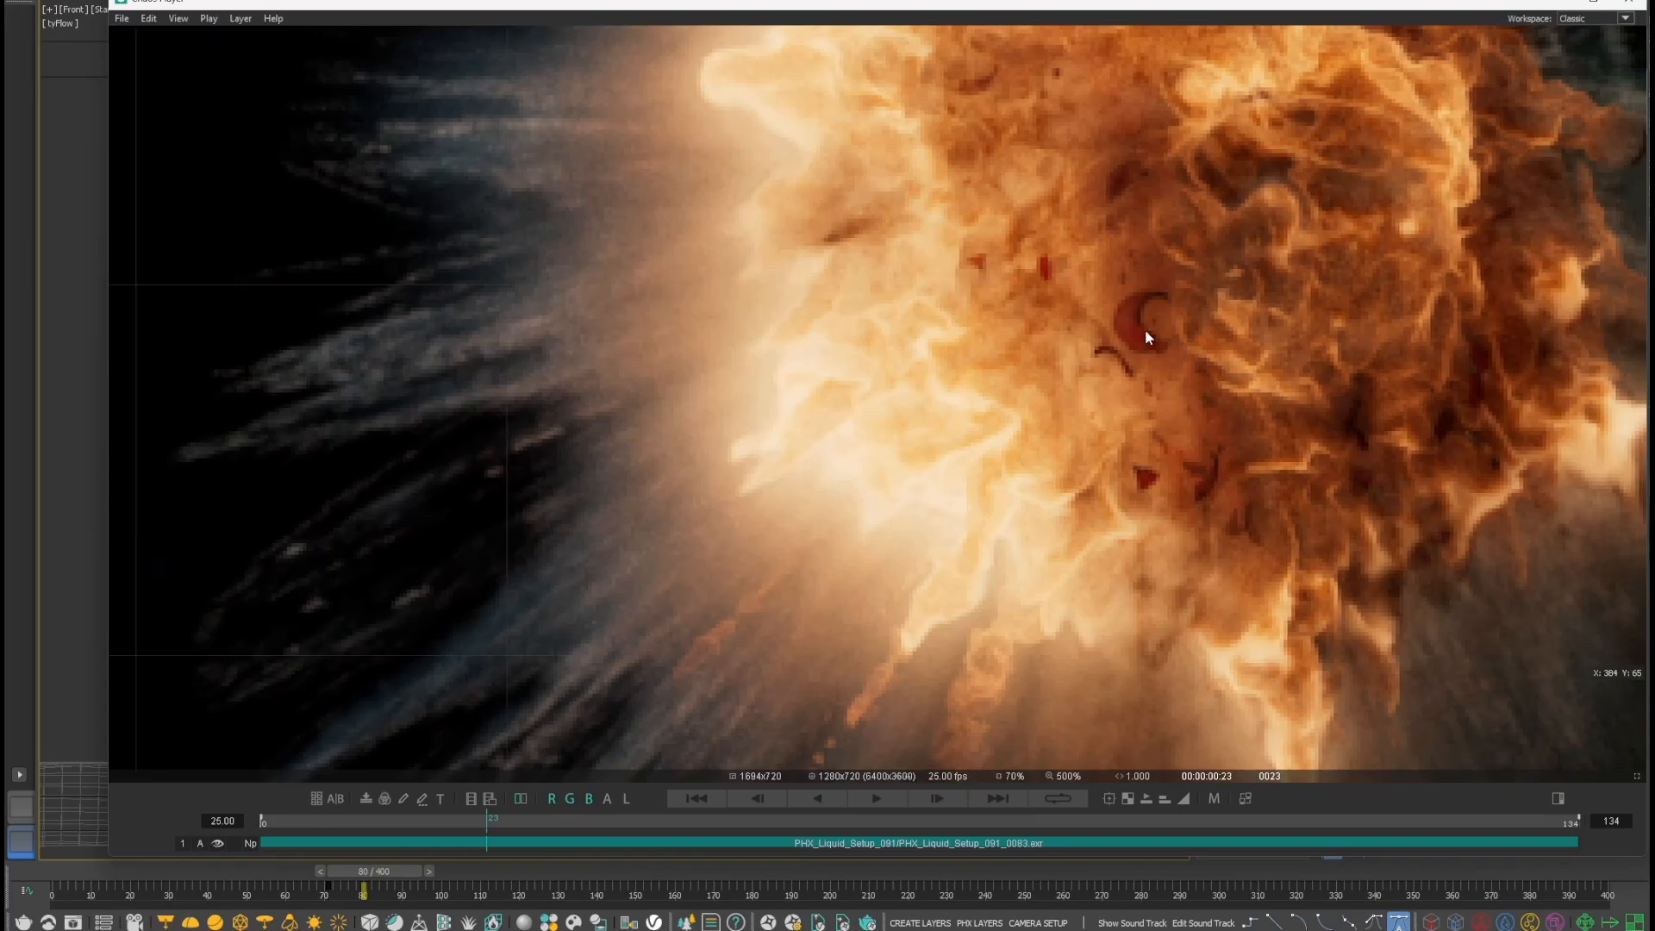
left_click_drag(1145, 329, 1074, 337)
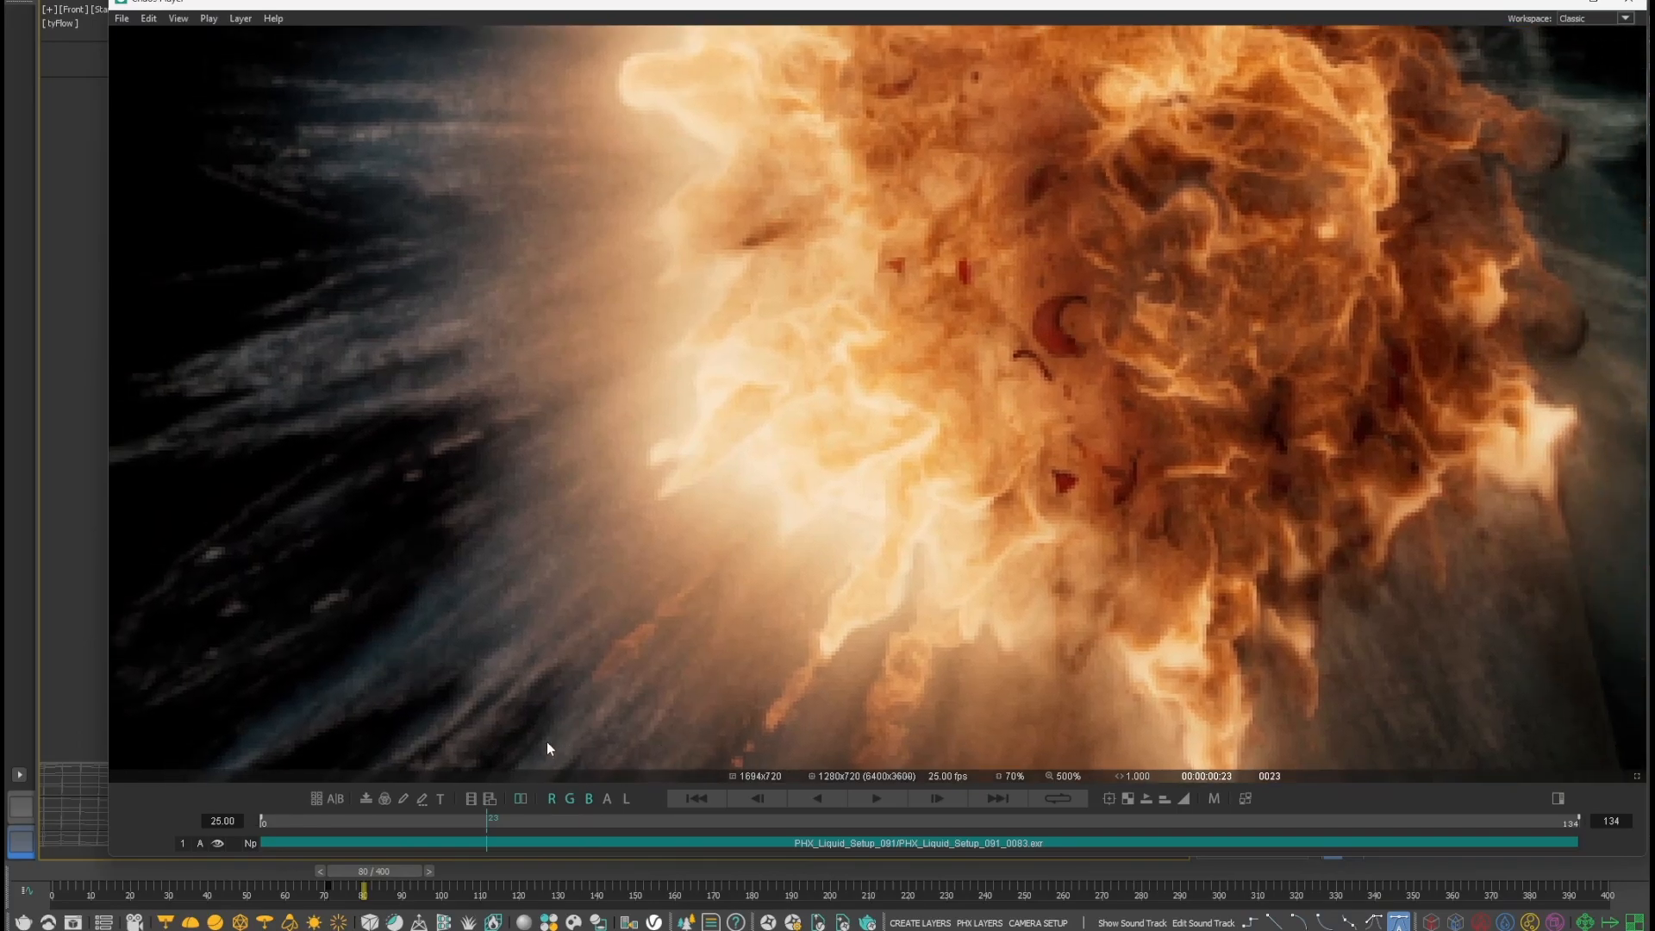
left_click_drag(395, 519, 763, 561)
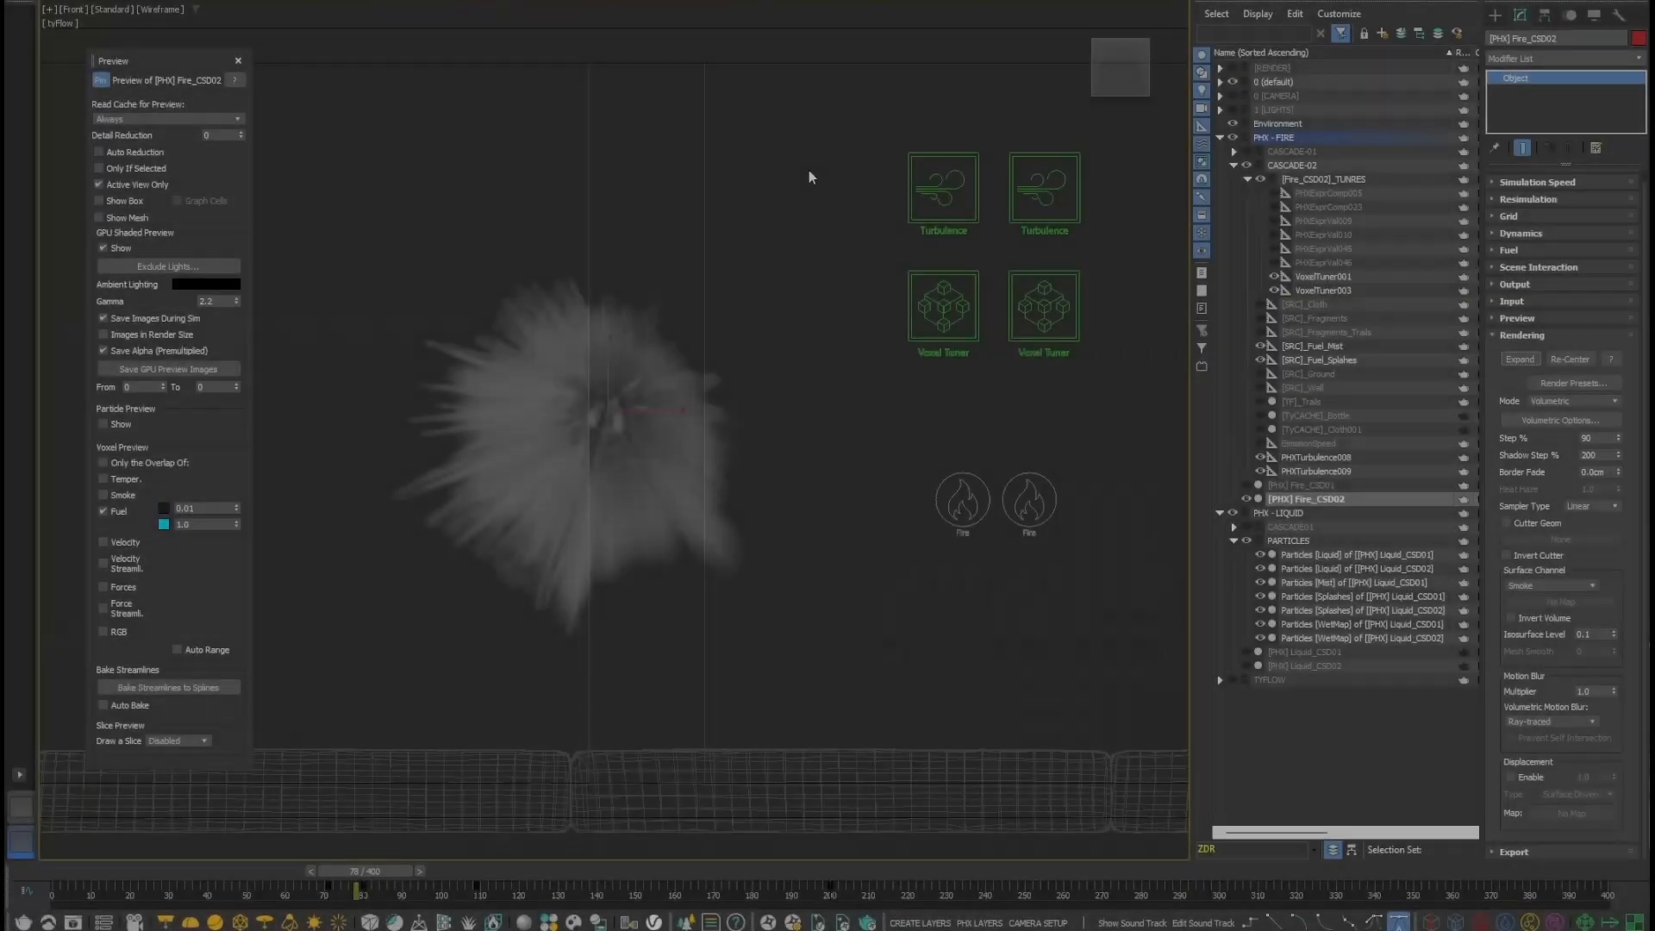
- Check the temperature condition of VoxelTuner003 and the value its Fuel channel is set to
left_click(1045, 345)
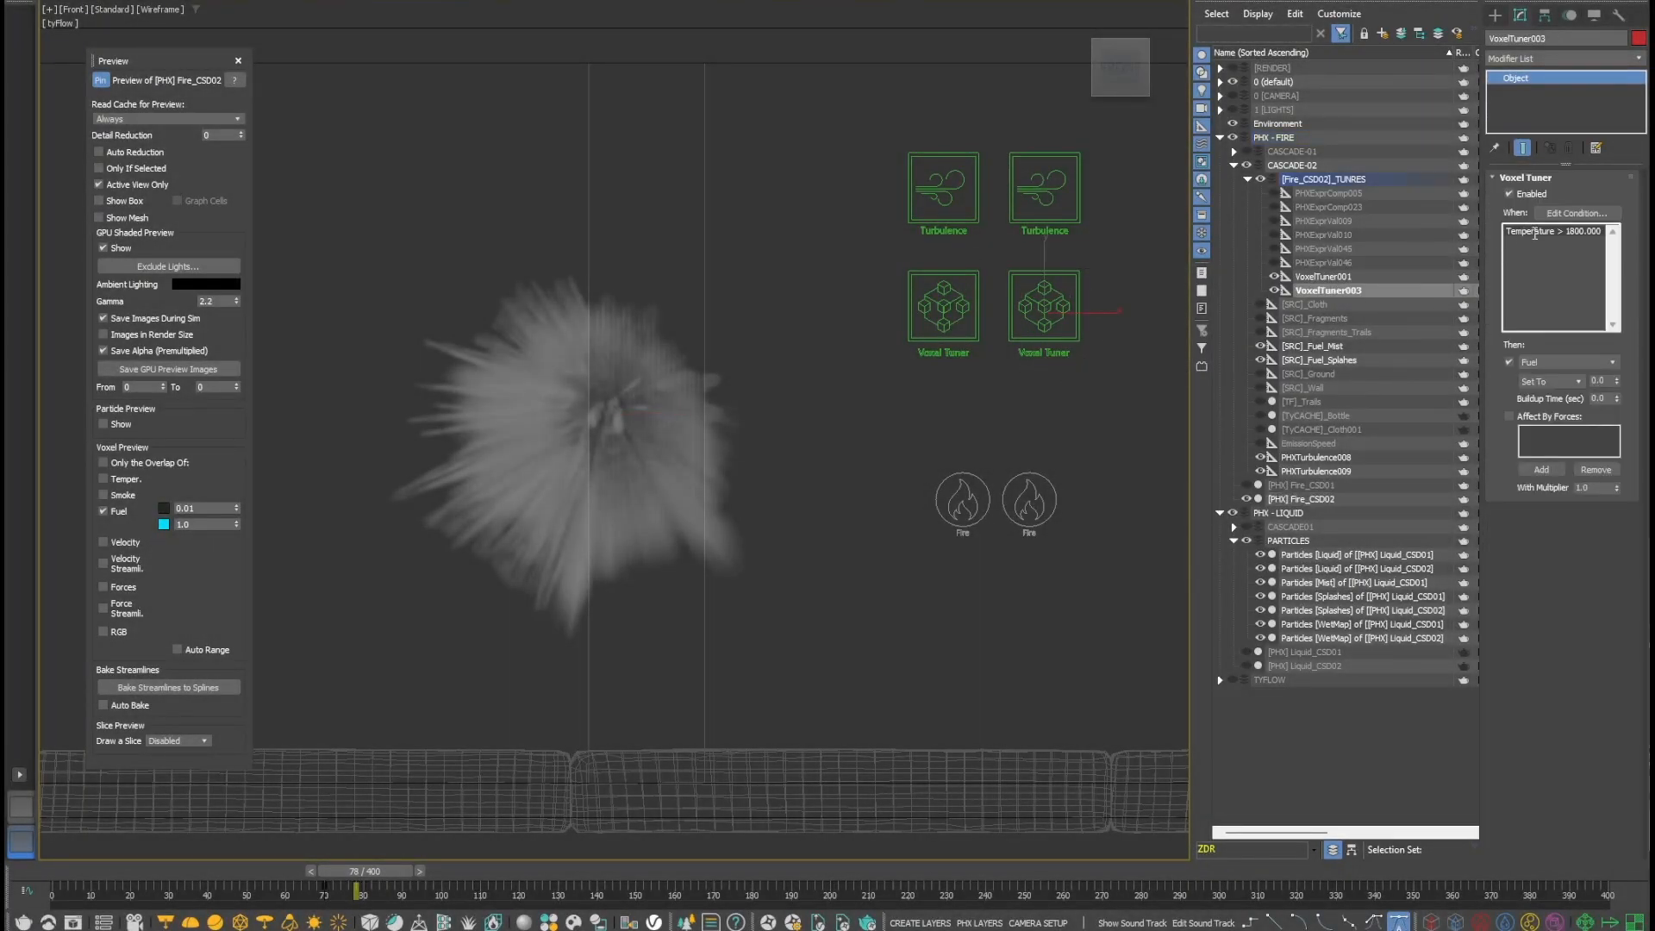
left_click(1577, 213)
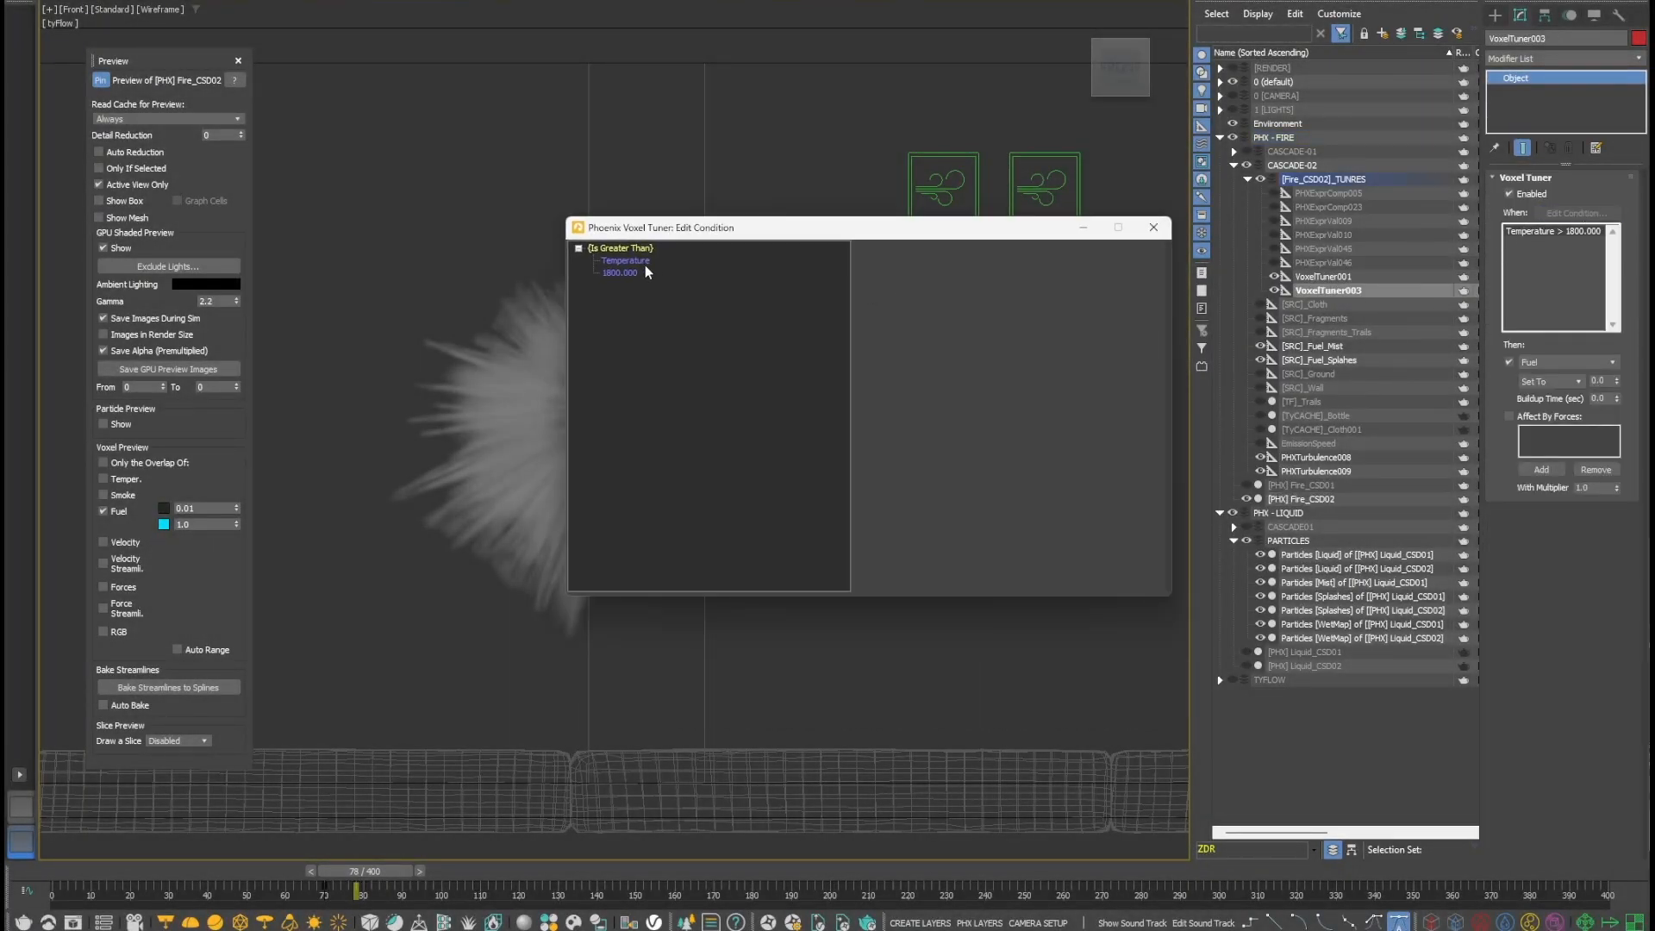
left_click(645, 264)
left_click(622, 274)
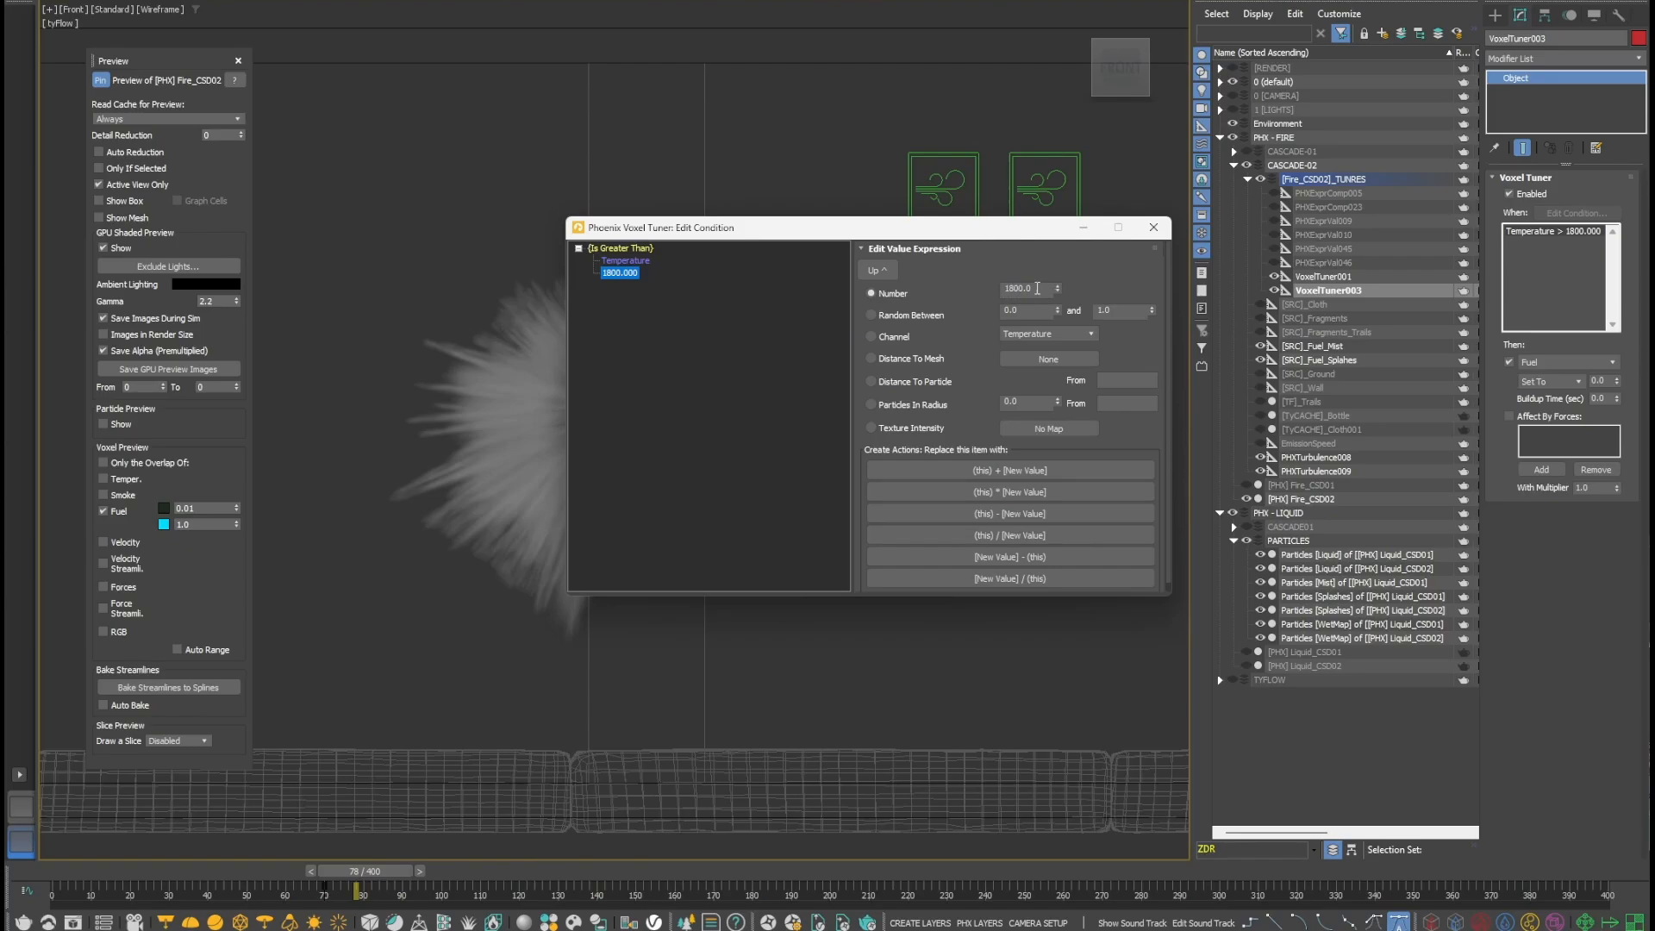
left_click(1605, 381)
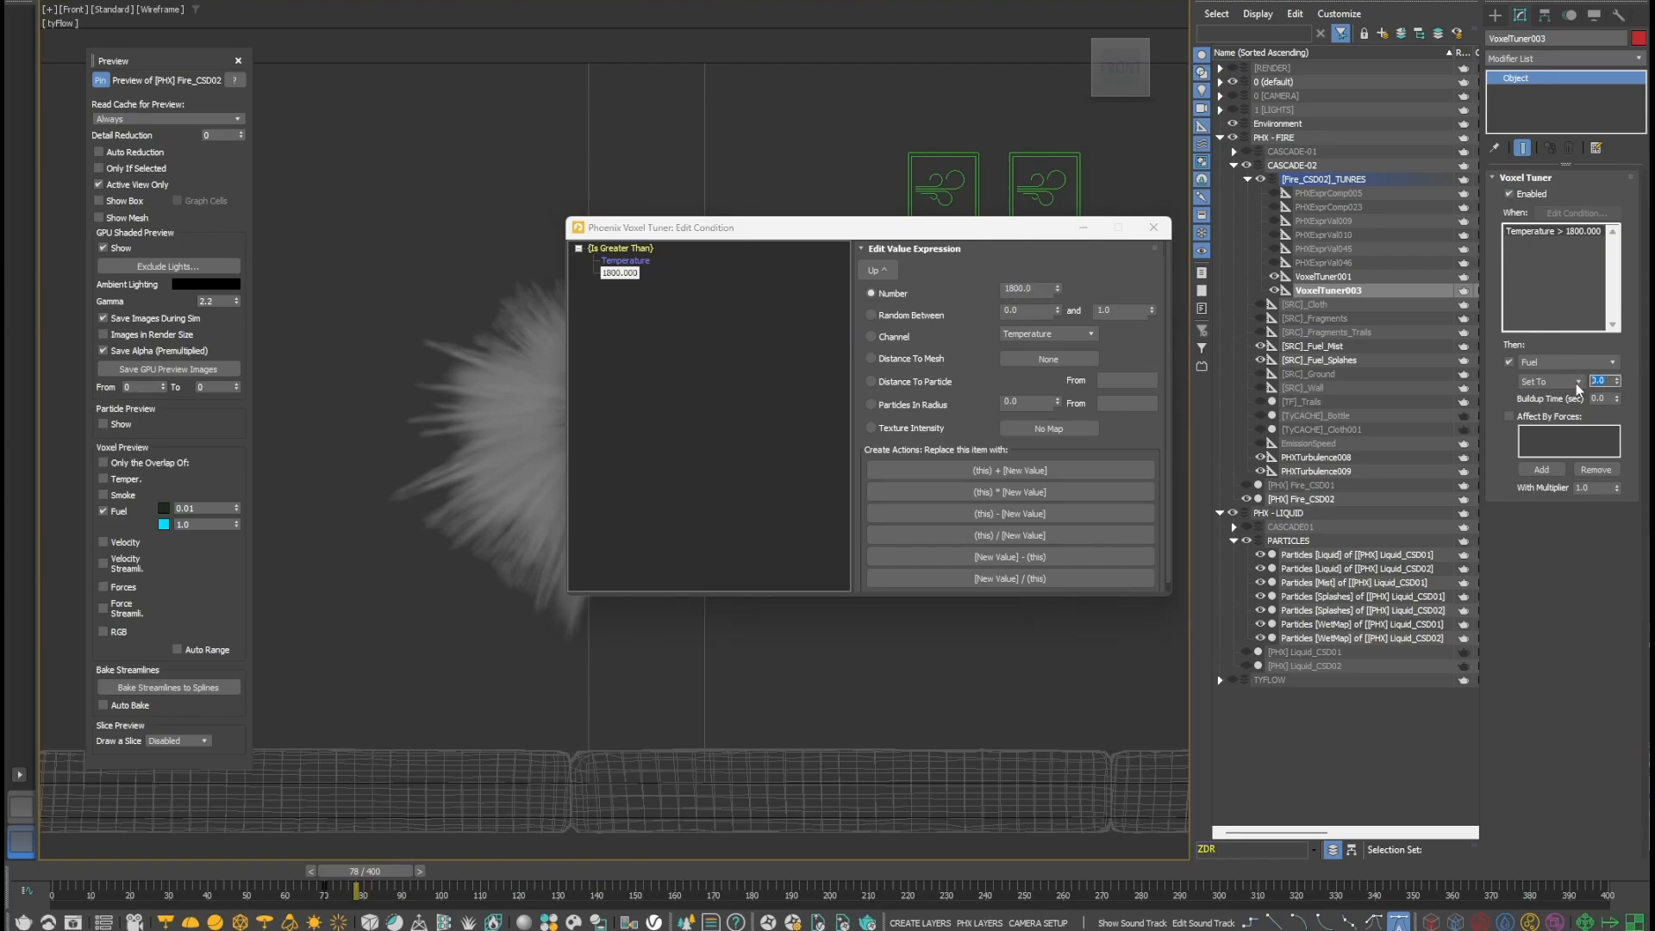
left_click(1153, 226)
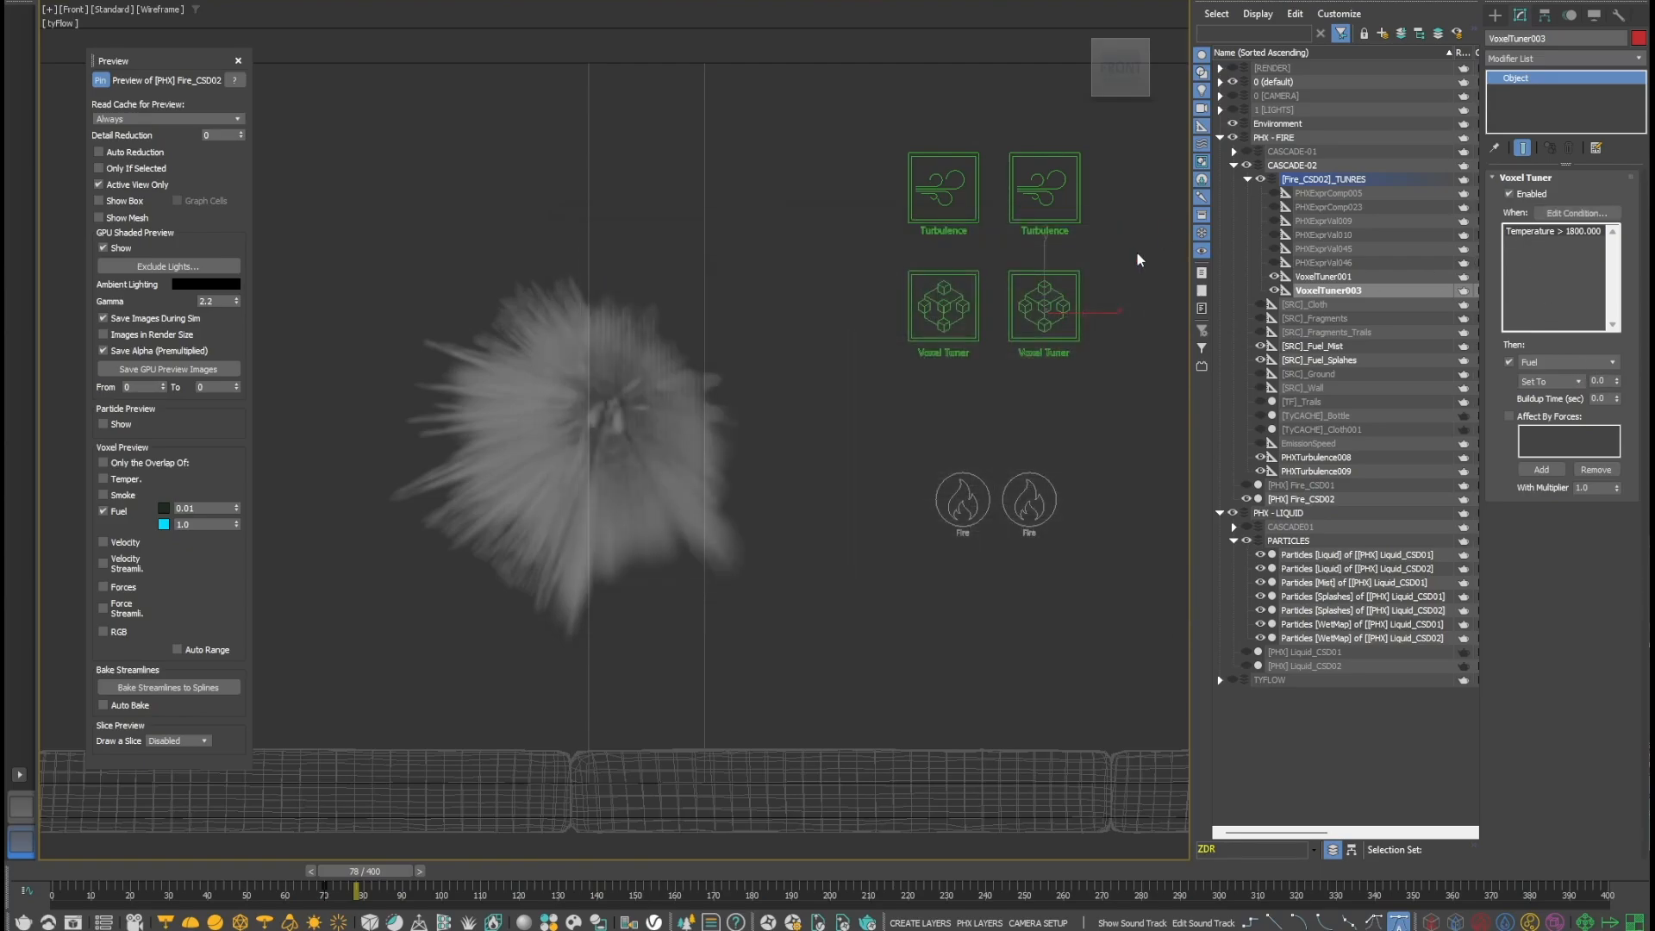
- Turn off the GPU Shaded Preview of [PHX] Fire_CSD02 and move the timeline to frame 95
left_click(104, 248)
left_click_drag(364, 871, 431, 877)
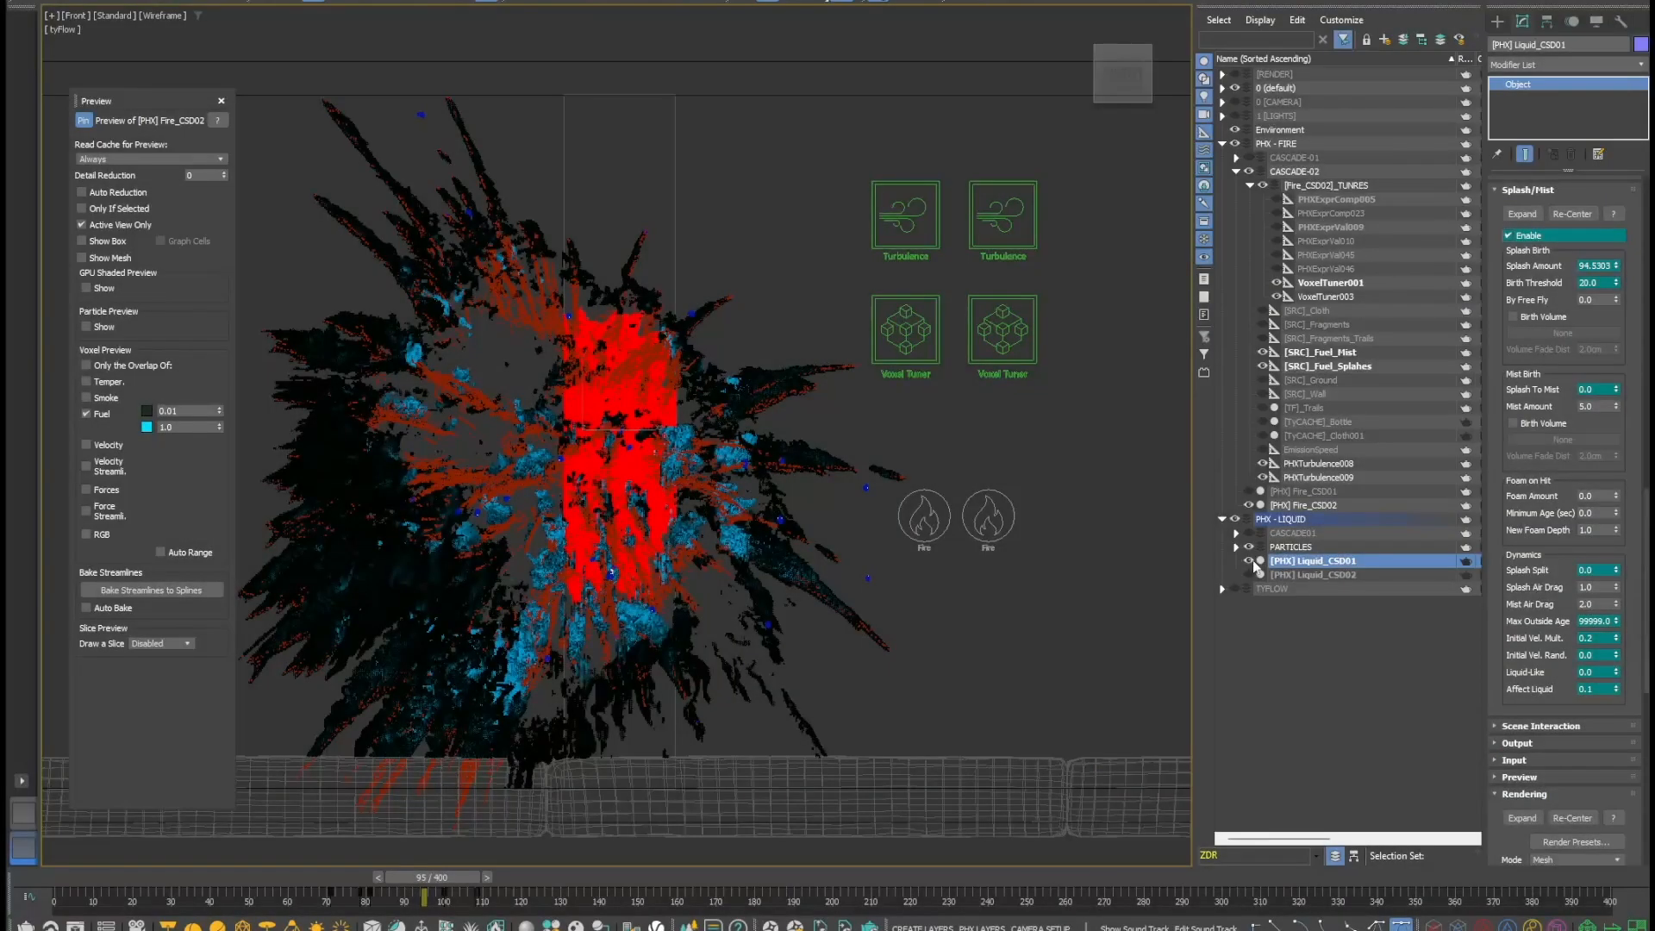
- Toggle the visibility of [PHX] Liquid_CSD01 to compare the liquid with the fuel voxels, leaving it hidden
left_click(1250, 561)
left_click(1250, 561)
left_click(1250, 561)
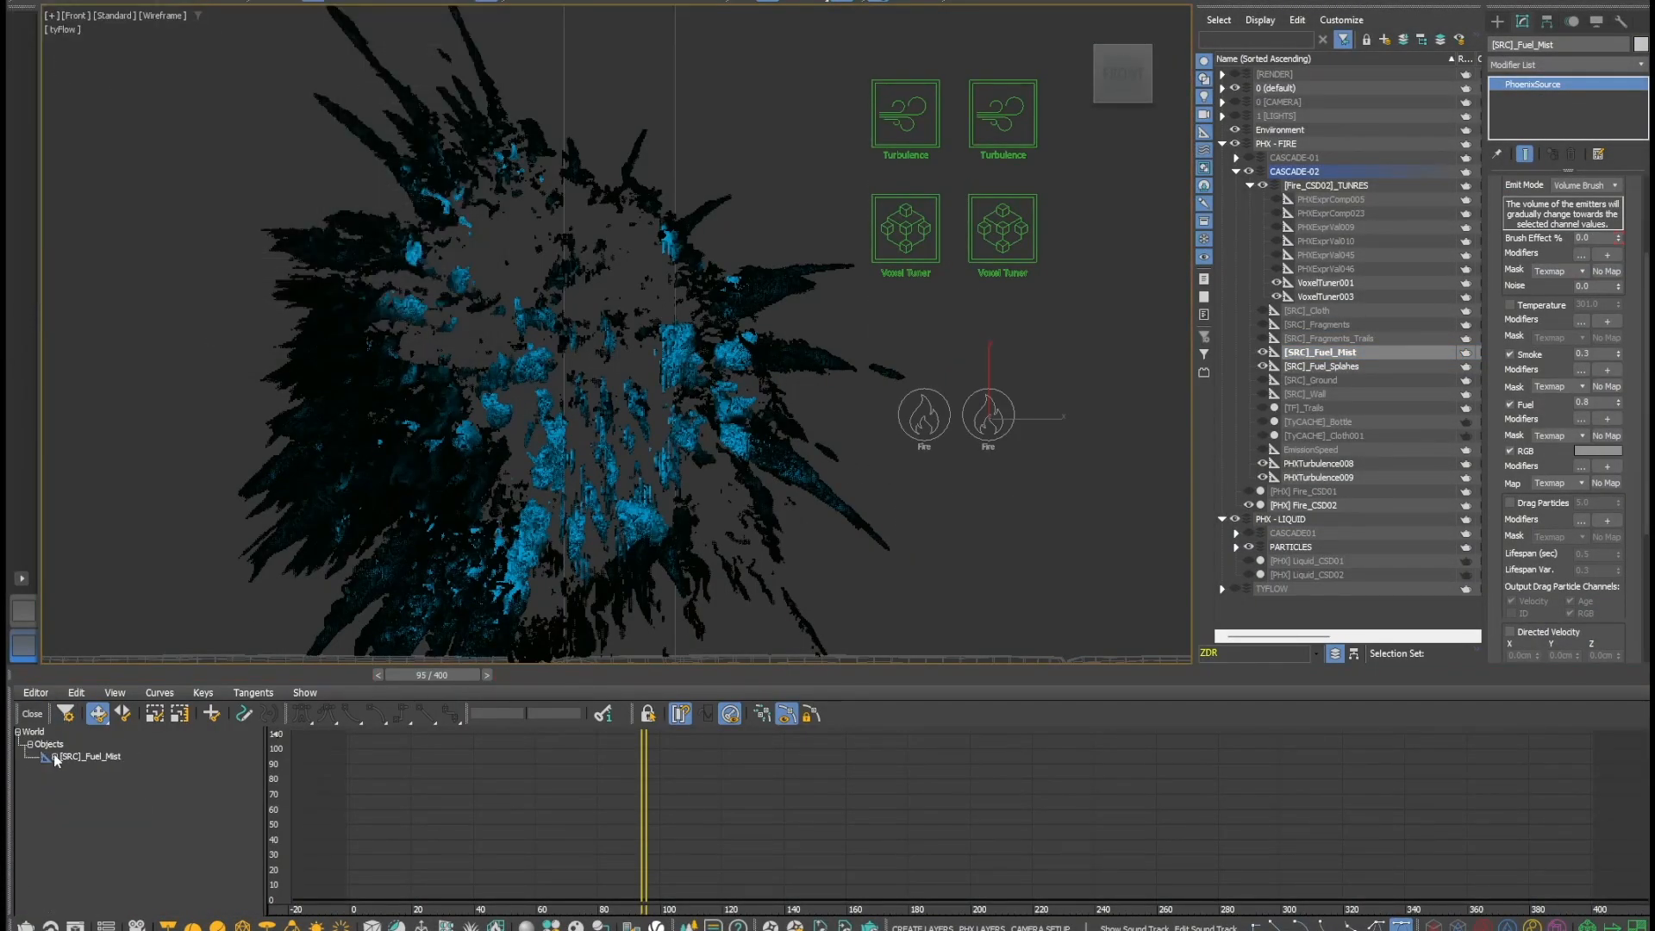
- Examine the Brush Effect animation curve of [SRC]_Fuel_Mist and the Inject Power curve of [SRC]_Fuel_Splahes around frame 95
left_click(54, 757)
left_click_drag(350, 749, 713, 763)
mouse_move(644, 898)
left_mouse_down()
mouse_move(566, 897)
mouse_move(659, 896)
left_mouse_up()
left_click_drag(712, 750, 566, 761)
left_click(1336, 367)
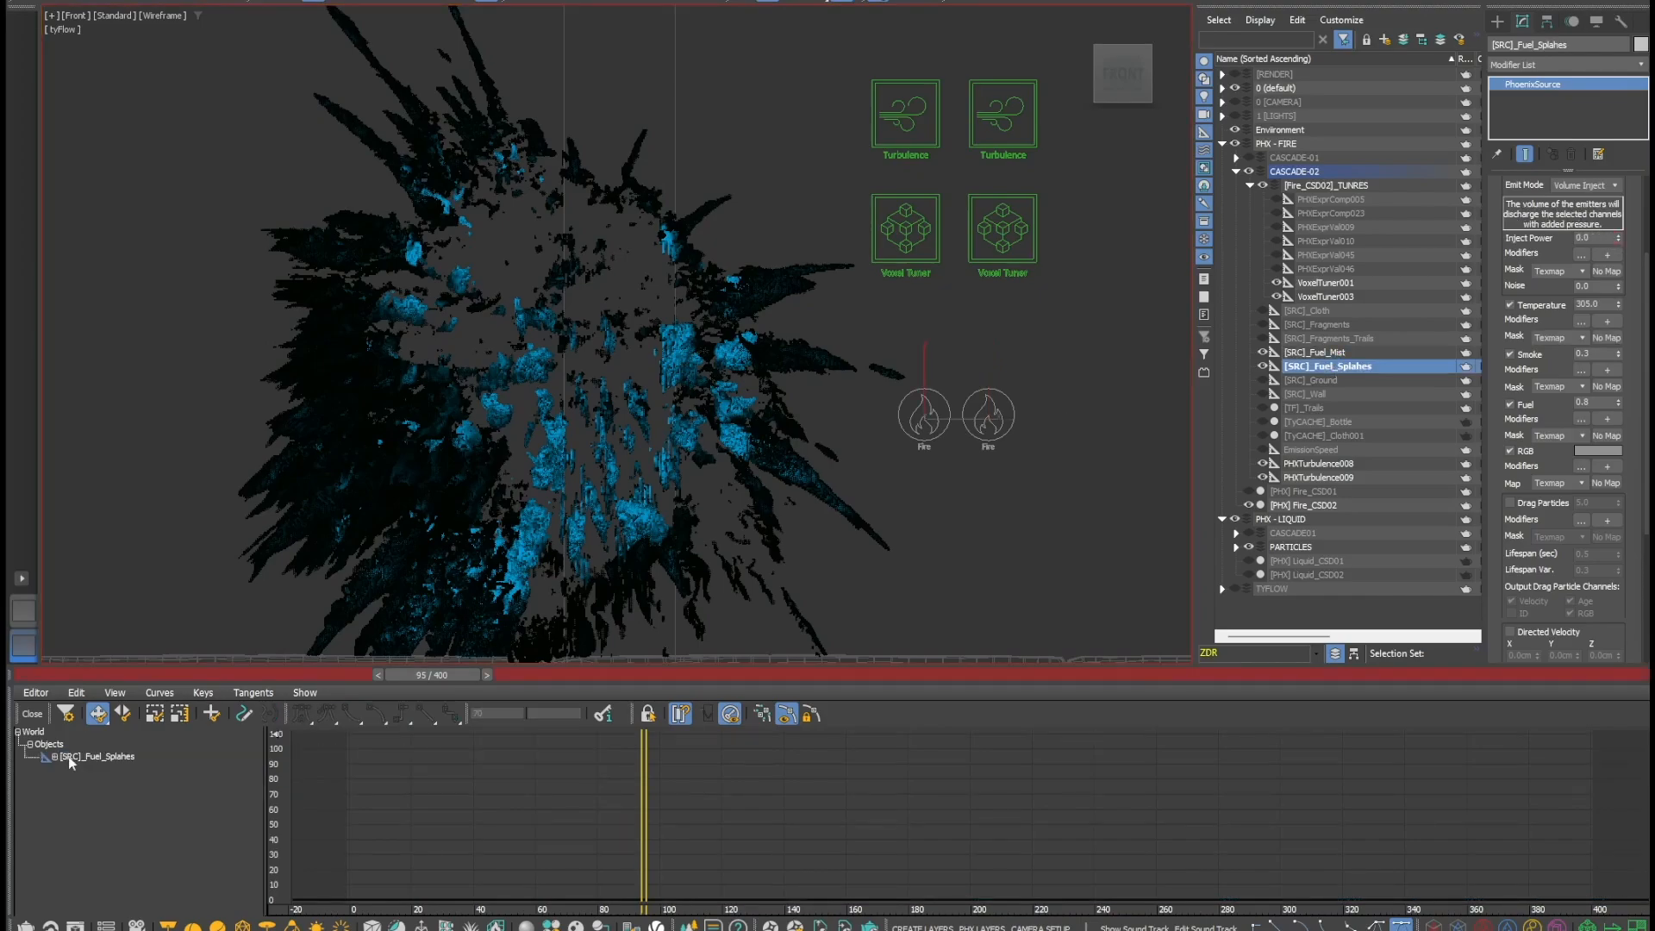
left_click(54, 757)
left_click_drag(333, 739, 643, 902)
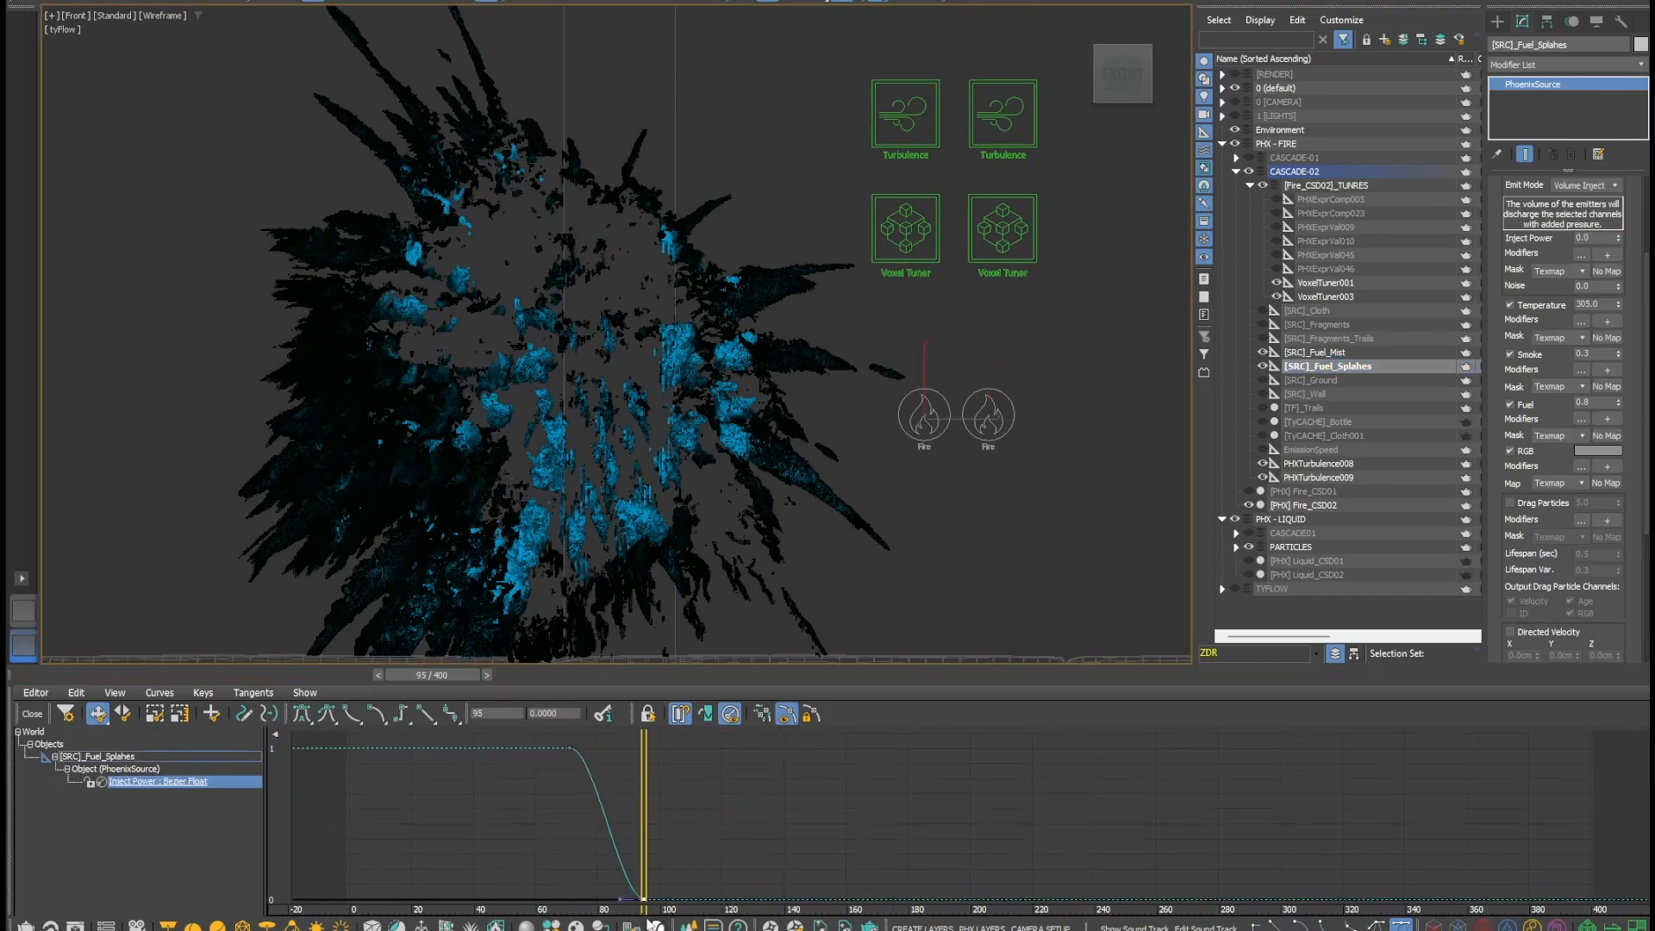
left_click(1314, 352)
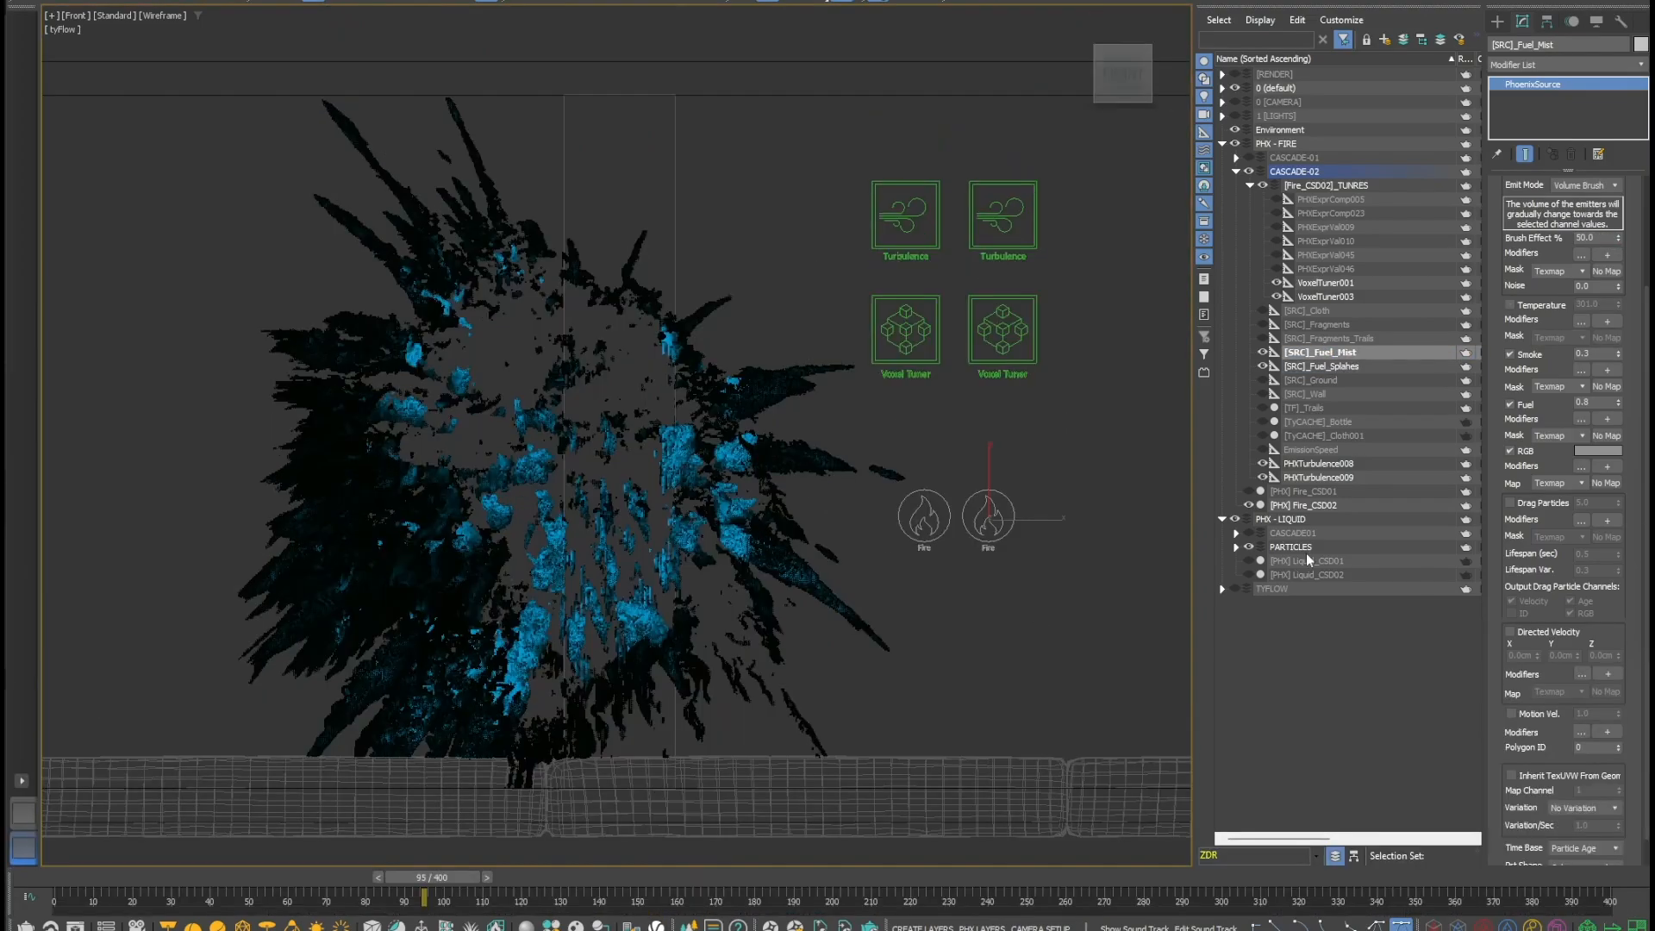
- Check the burning settings of [PHX] Fire_CSD02, including Ignition Temperature, Energy and Fuel Depletion
left_click(1309, 505)
scroll(1529, 196, "down", 10)
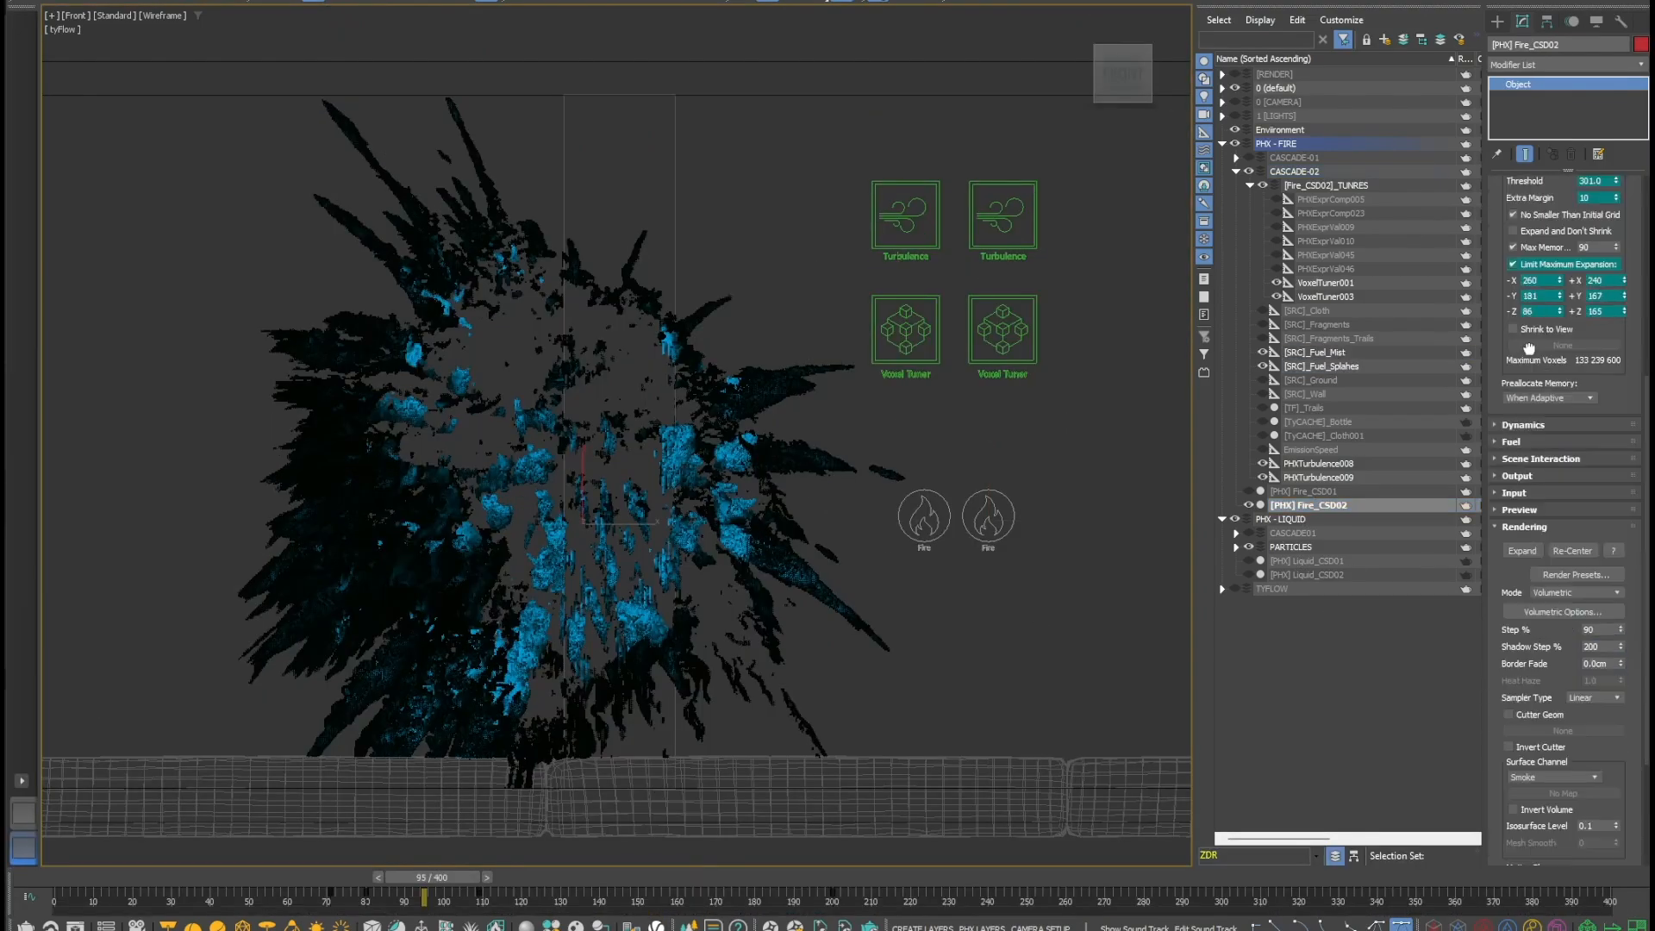
left_click(1522, 425)
left_click(1524, 449)
left_click(887, 458)
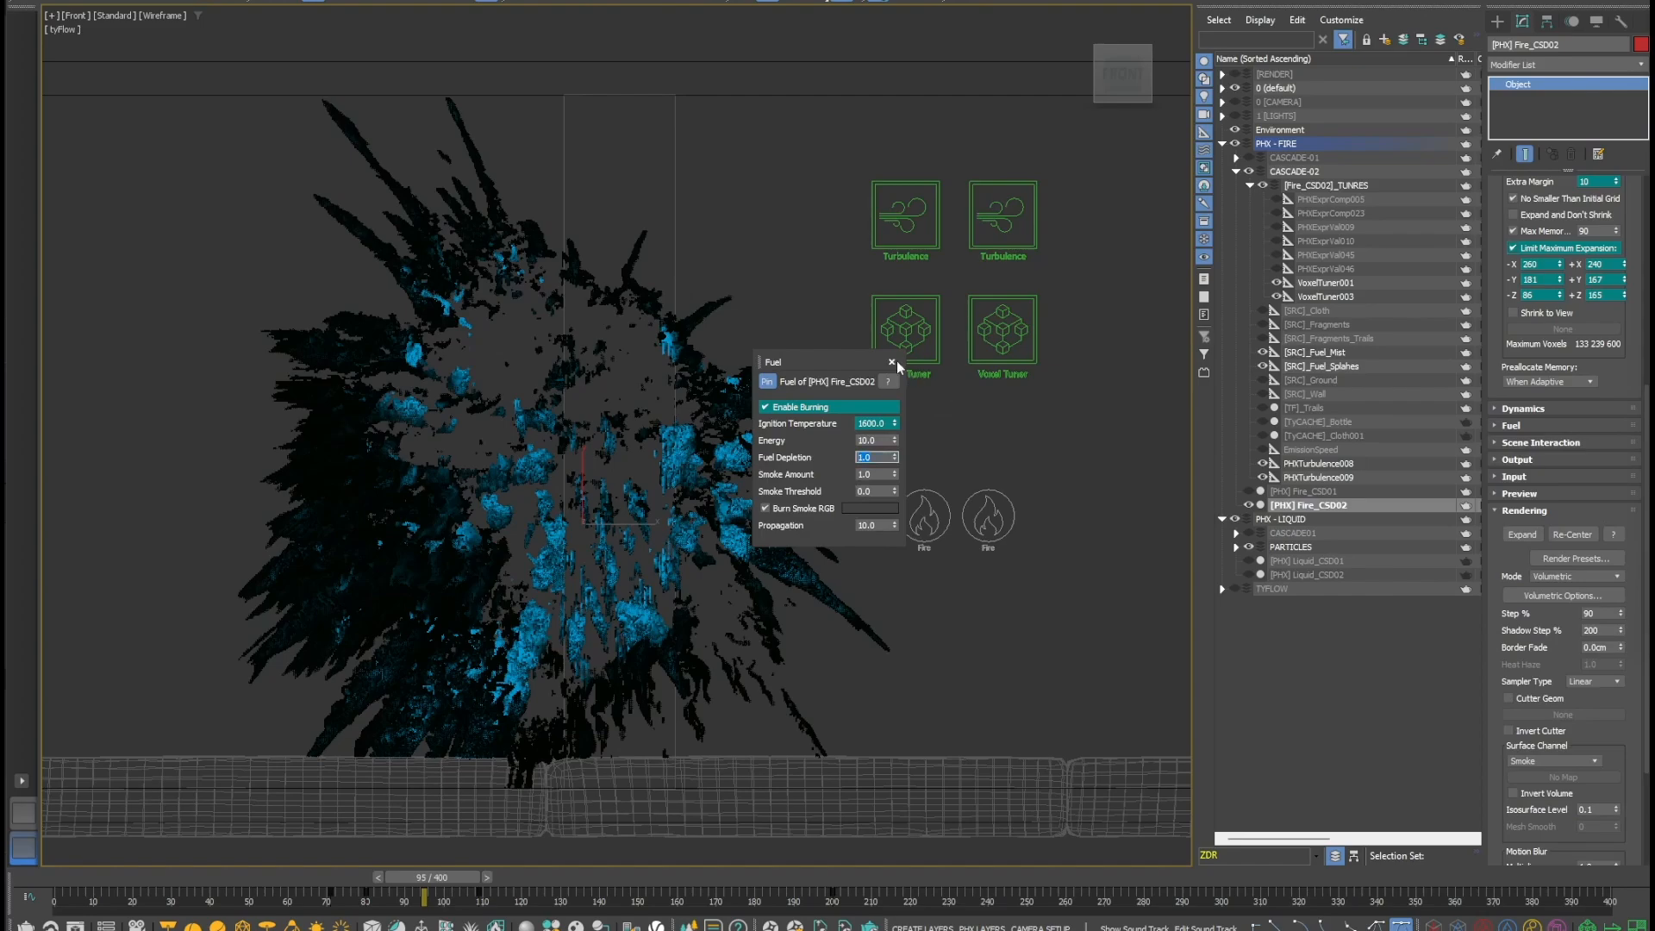
left_click(890, 362)
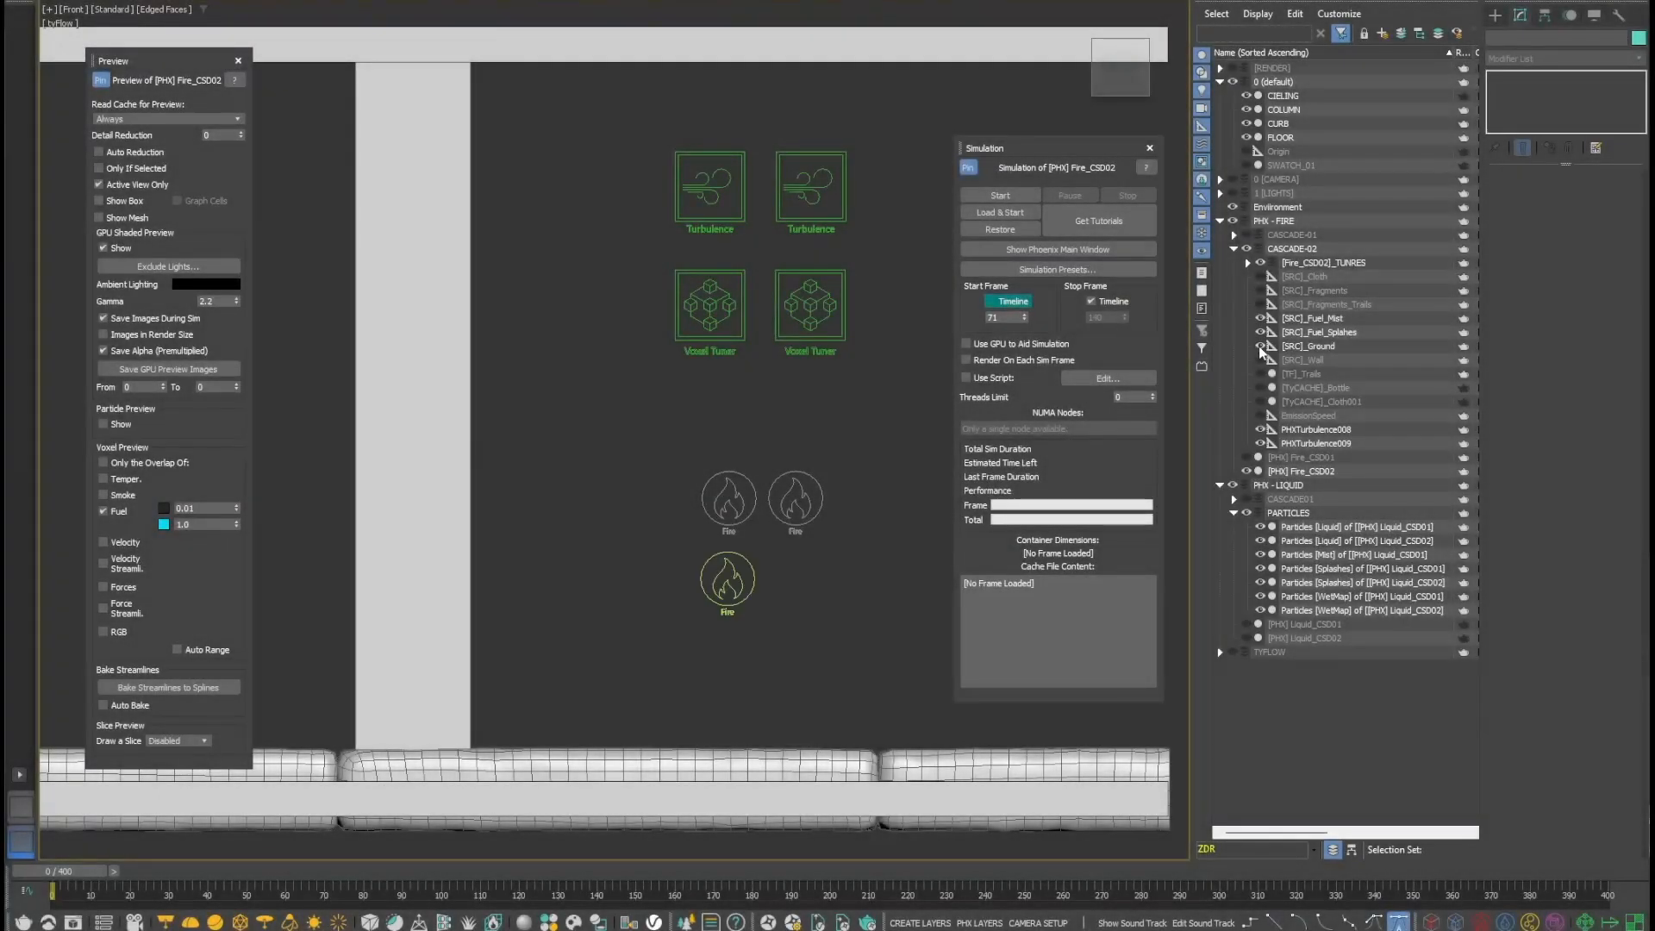
- Unhide the [SRC]_Wall fire source and hide the [SRC]_Fuel_Splahes and [SRC]_Fuel_Mist sources
left_click(1260, 359)
left_click(1260, 332)
left_click(1260, 318)
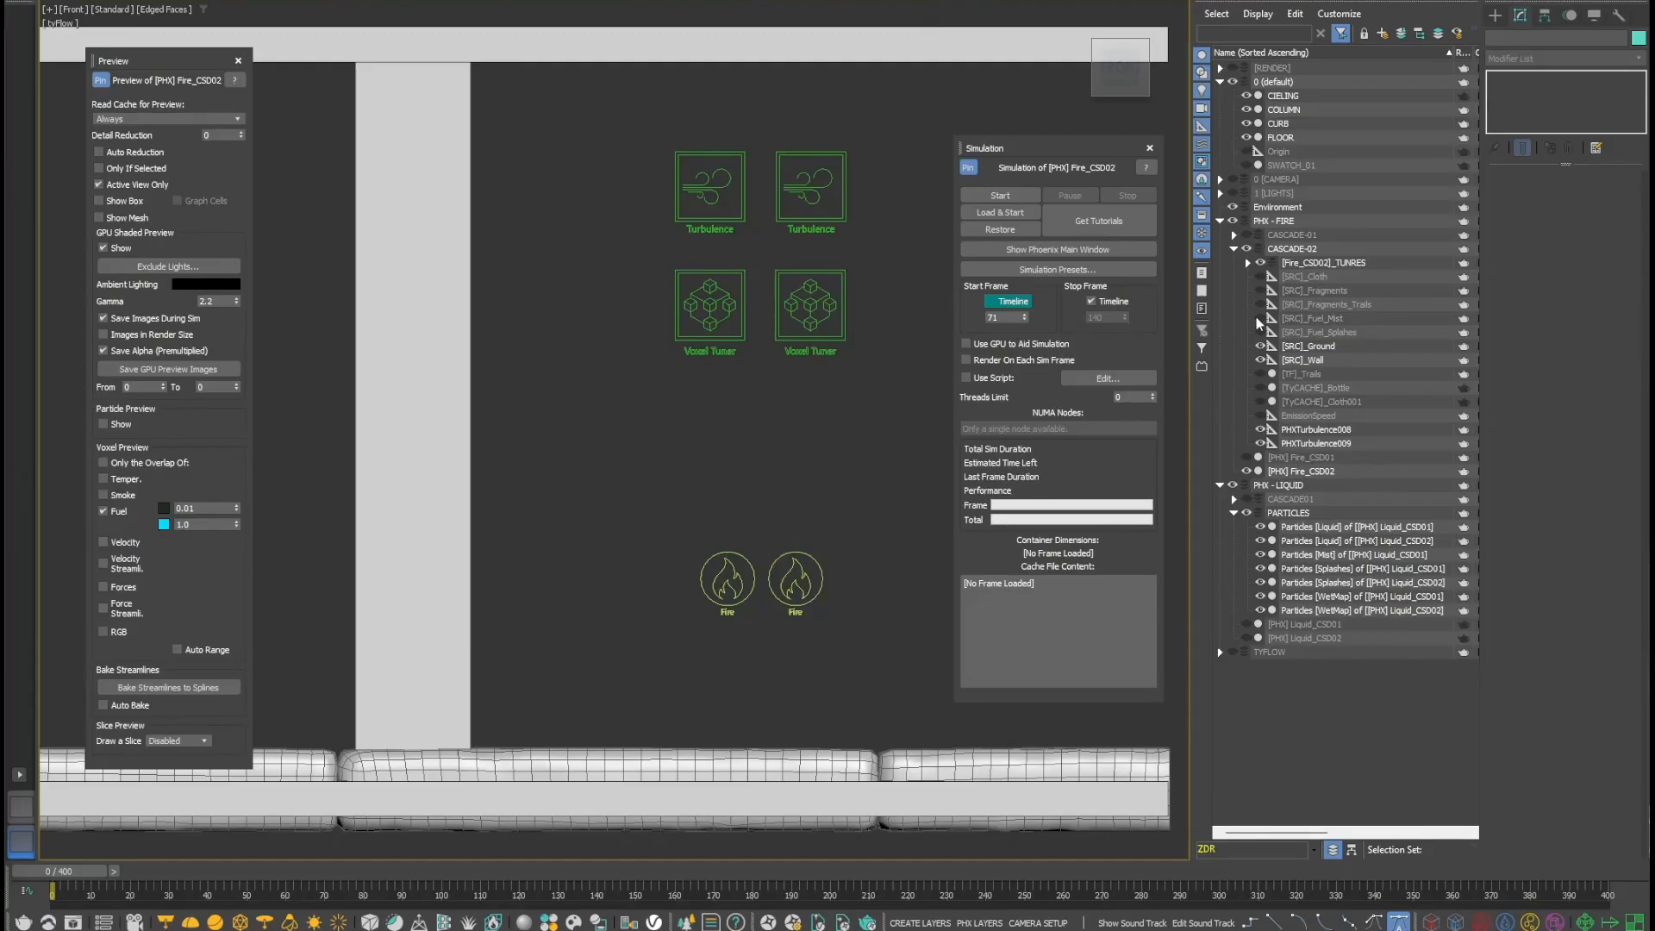
- Compare the emitter nodes, outgoing velocity and temperature settings of the [SRC]_Ground and [SRC]_Wall sources
left_click(1306, 360)
left_click(1311, 346)
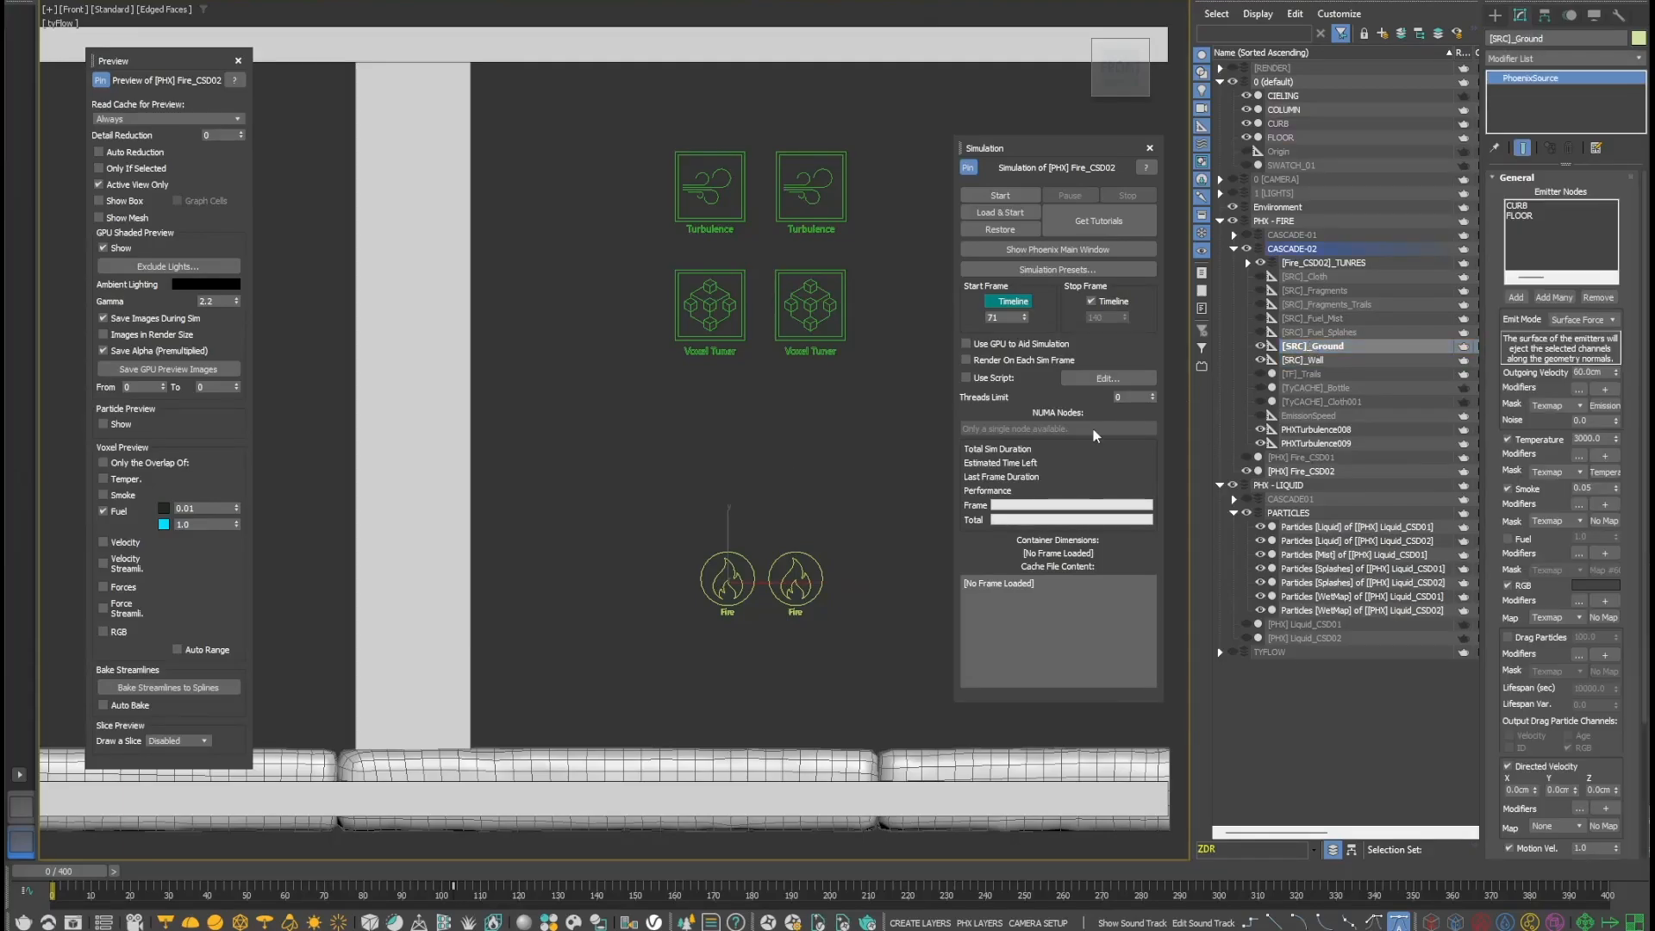
left_click_drag(803, 638, 805, 639)
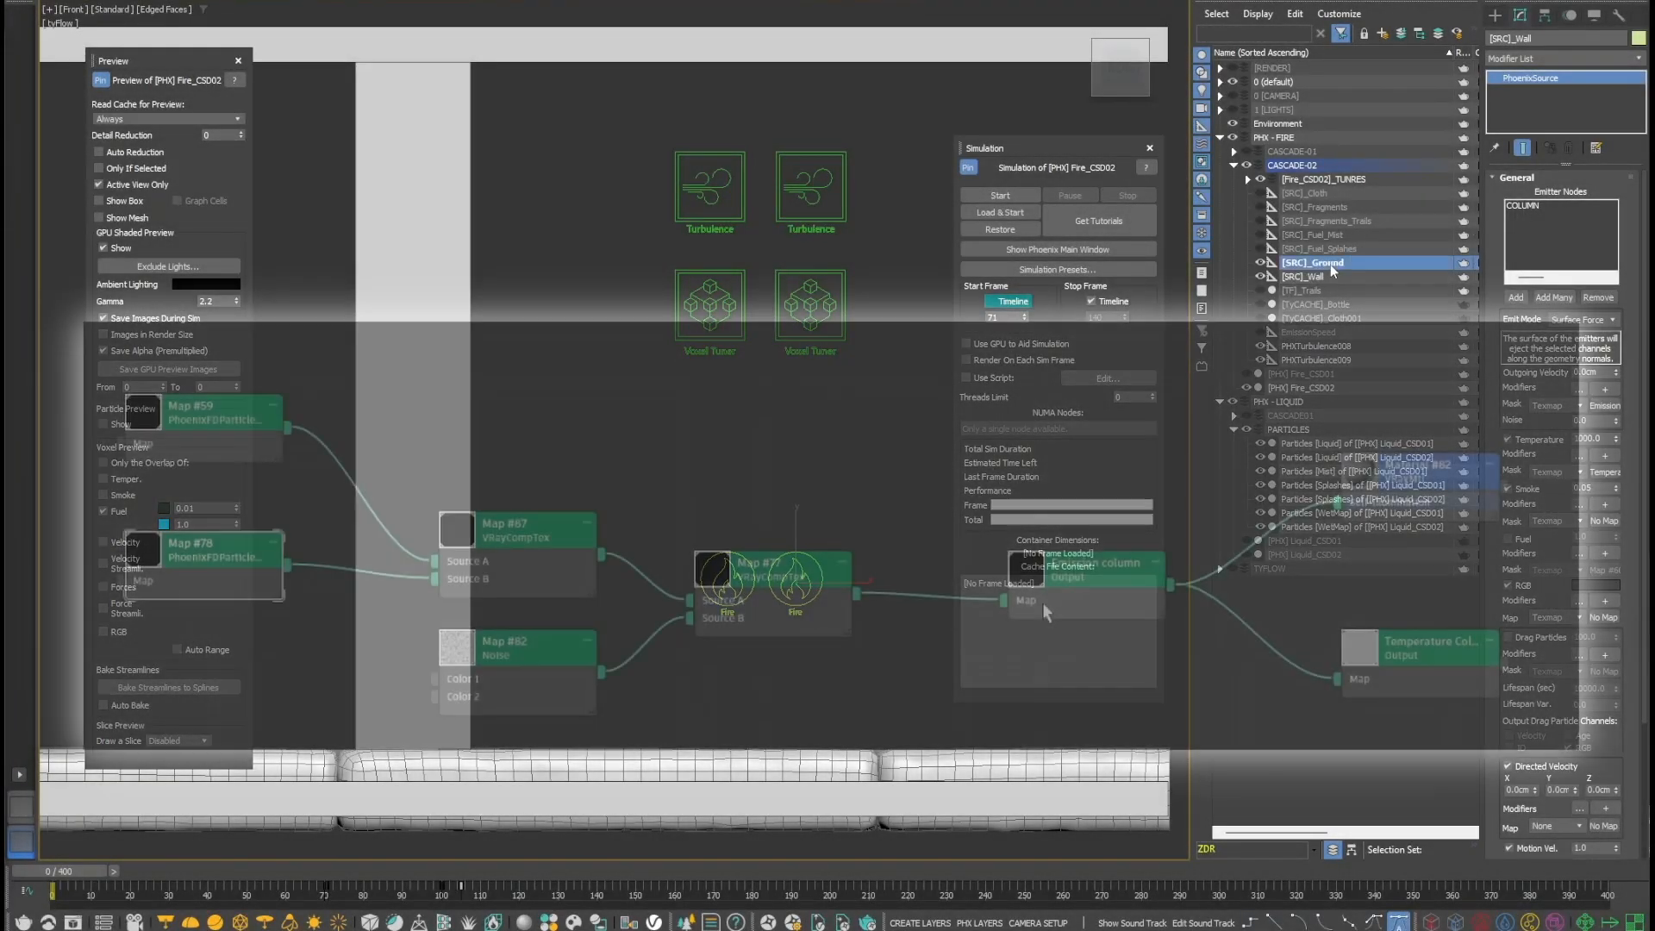
left_click(1319, 262)
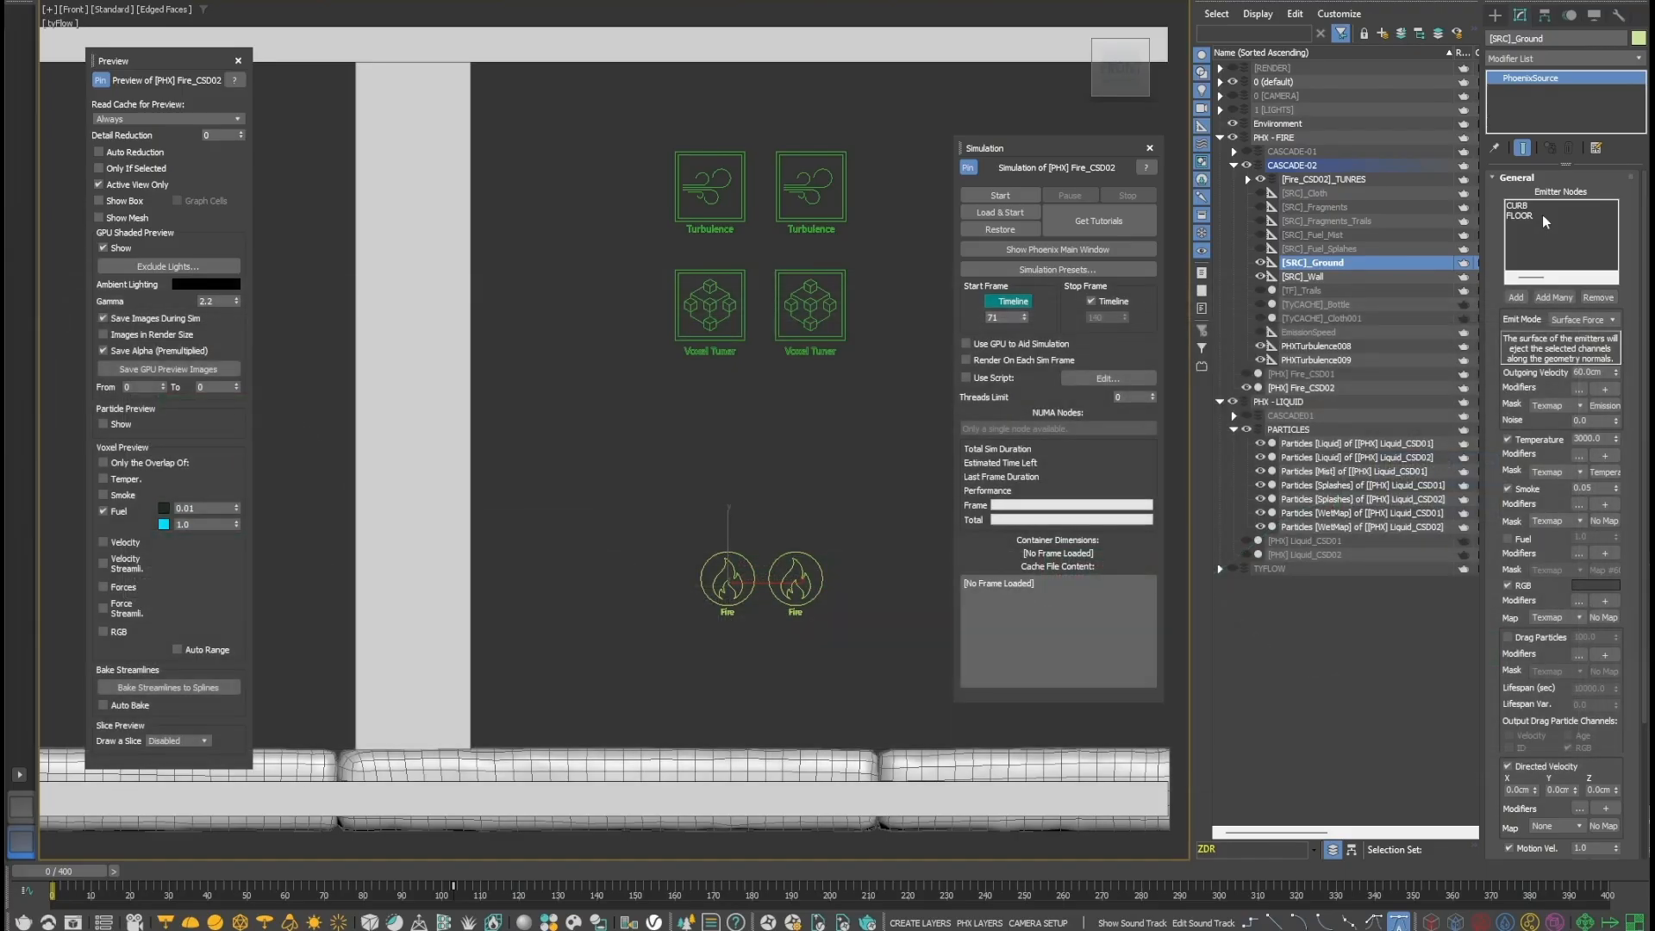
left_click(1302, 276)
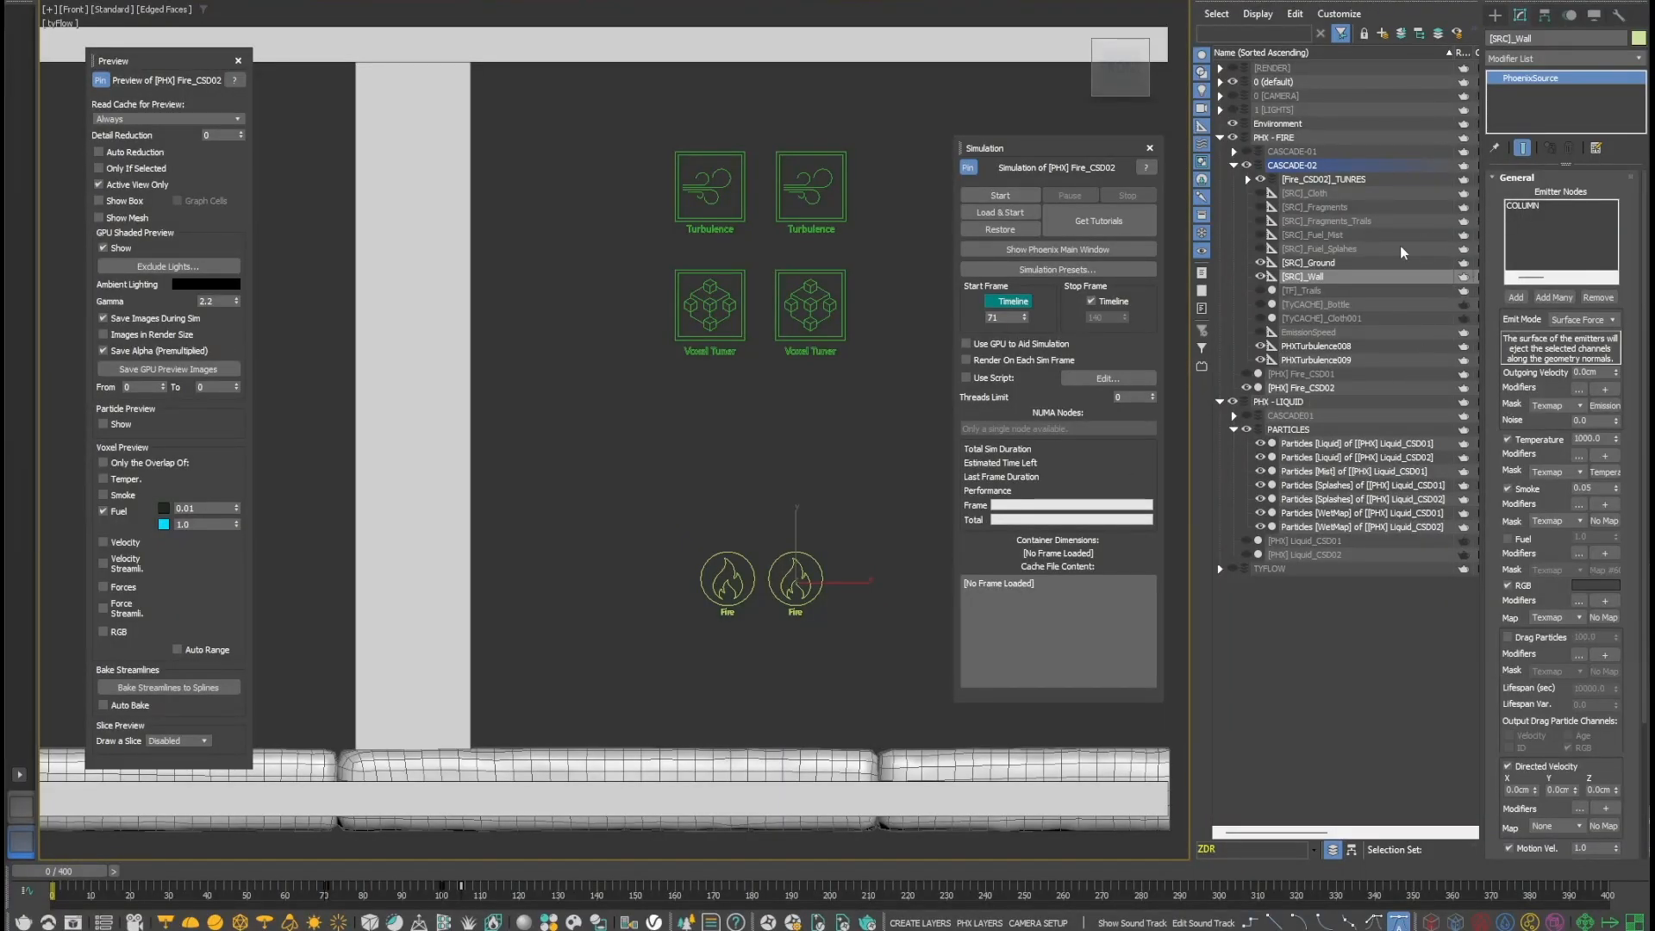
left_click(1331, 264)
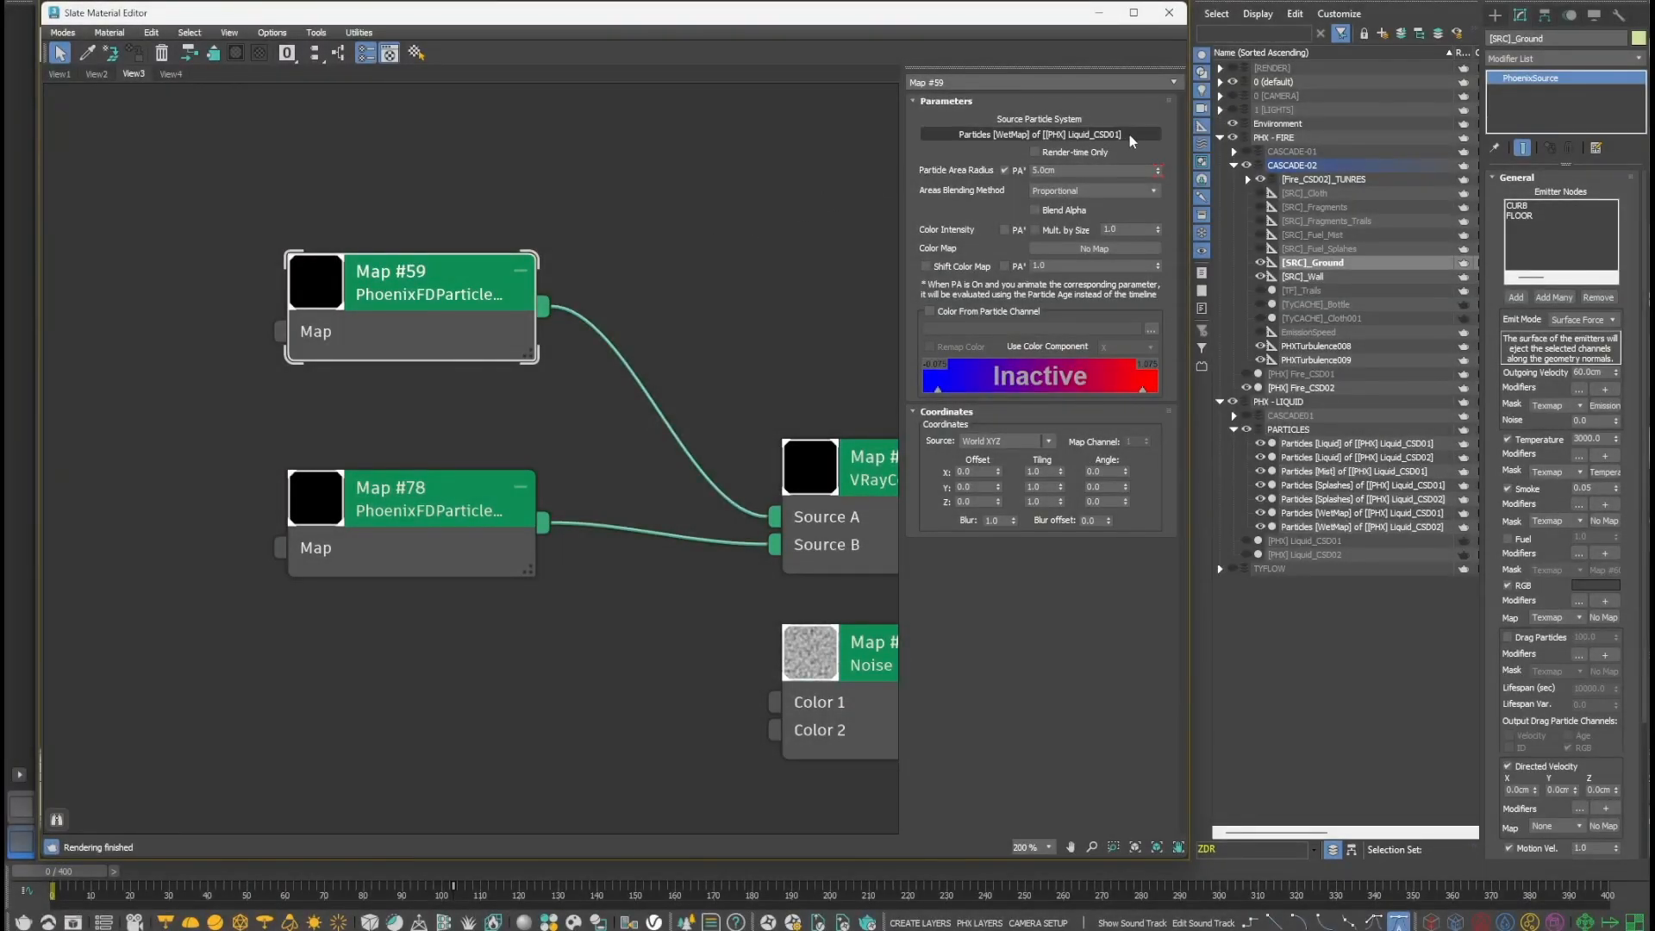
- Inspect Map #78's particle source and blending methods, moving the timeline to frame 31 to check its animated Particle Area Radius
left_click(468, 500)
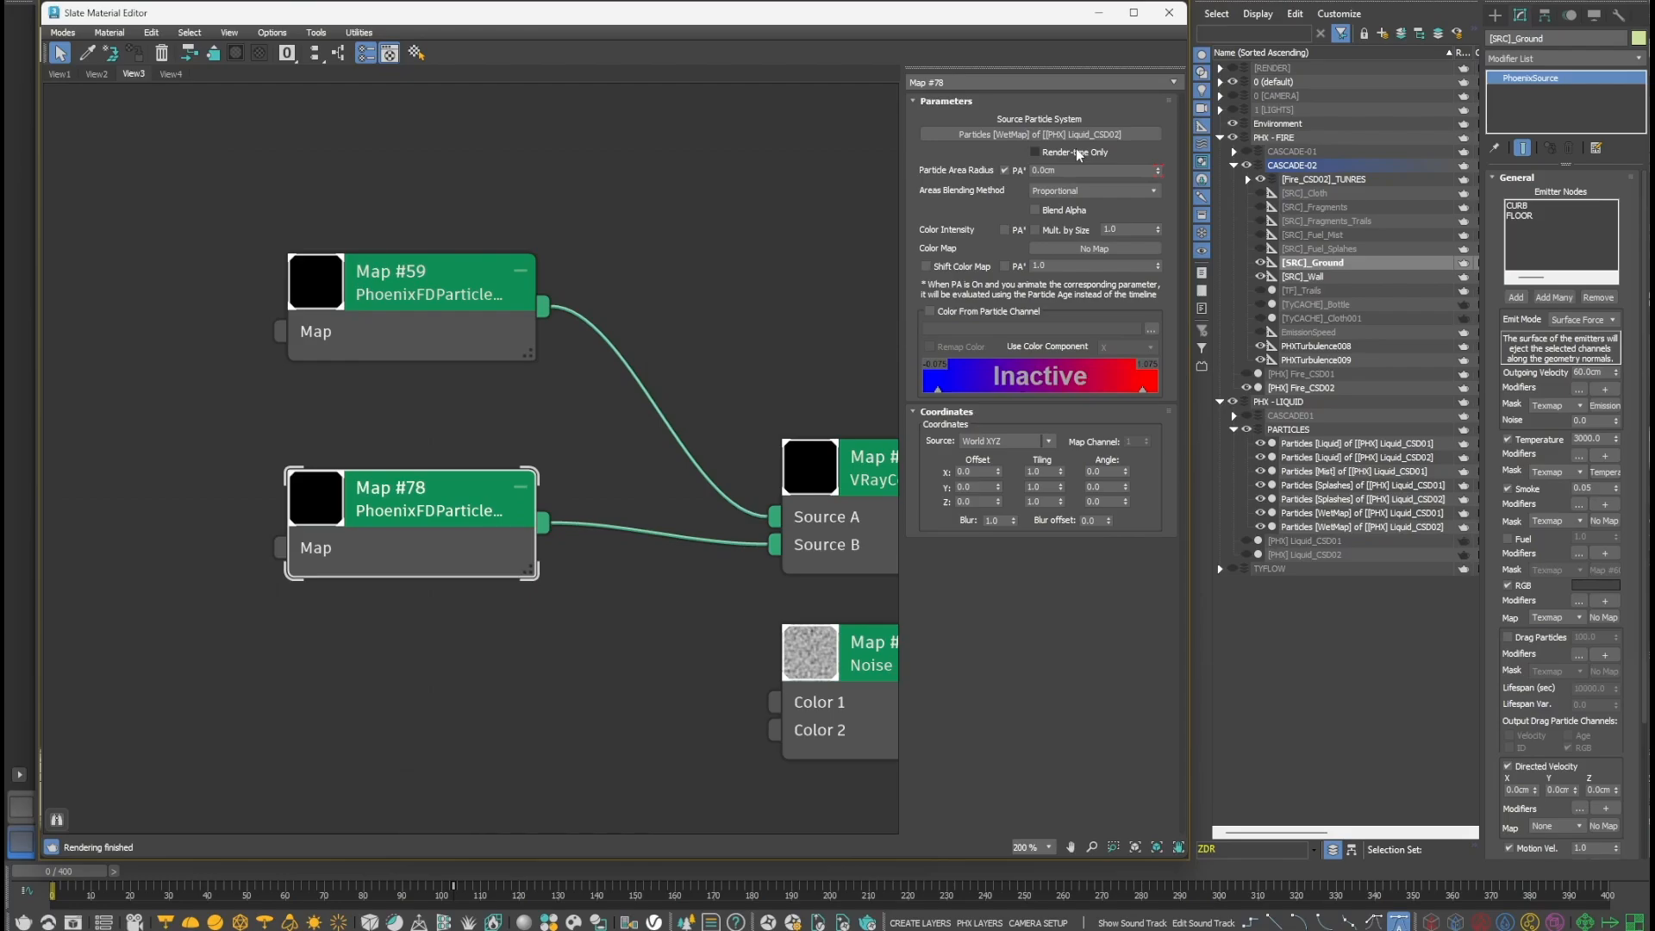
left_click(1044, 193)
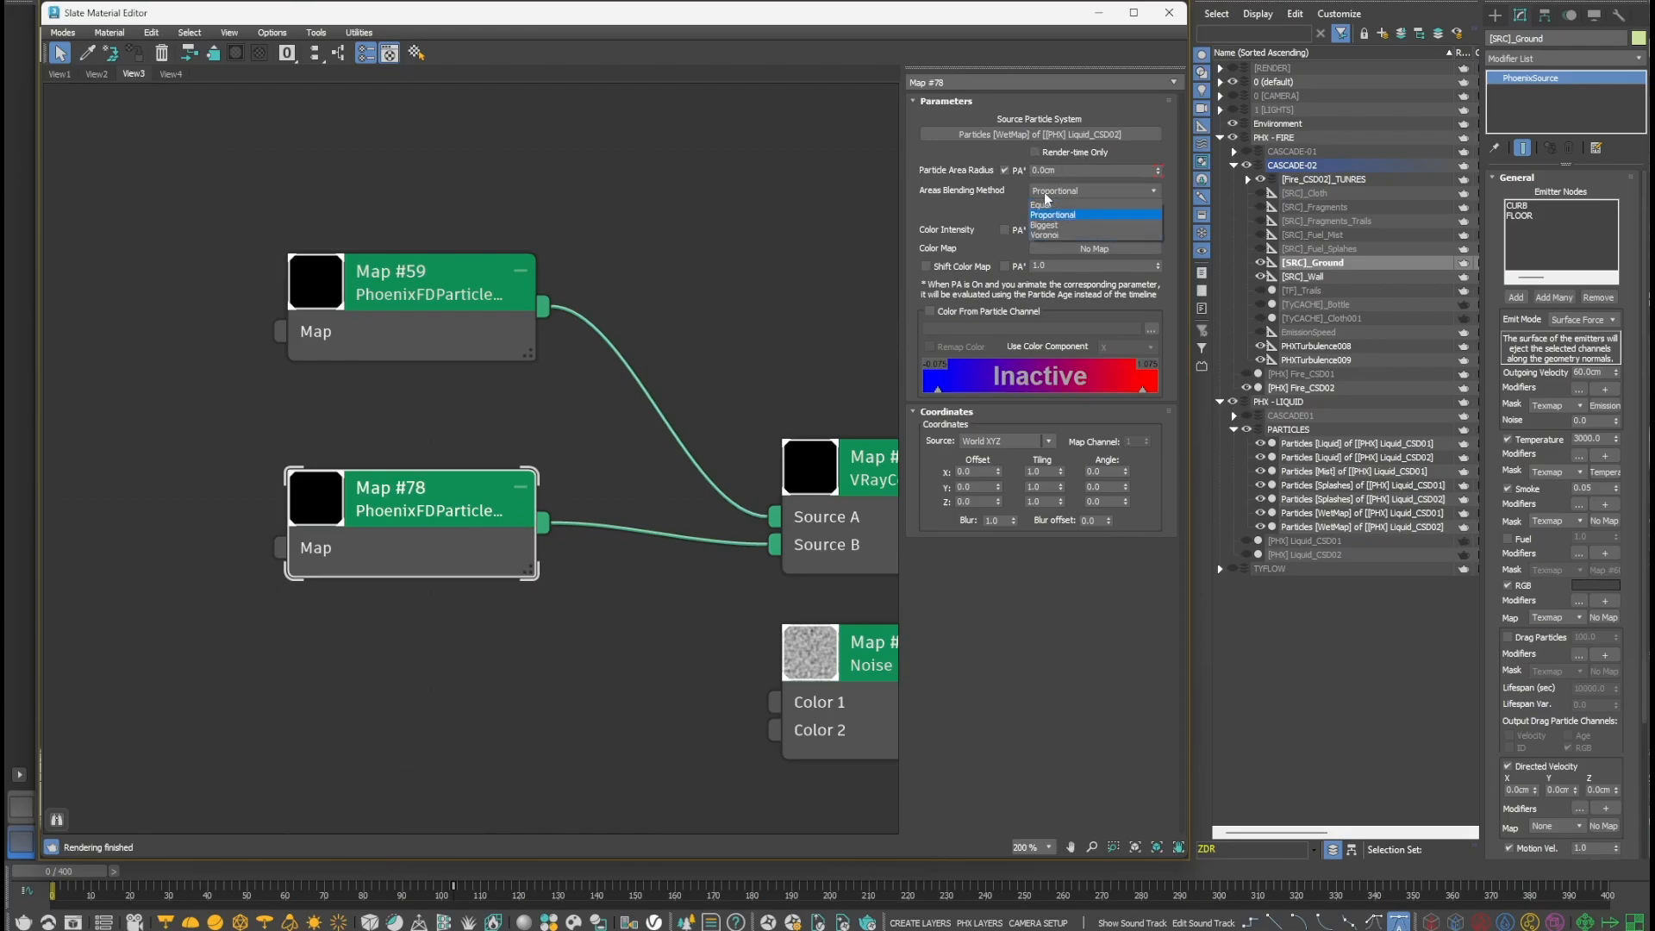
left_click(1045, 194)
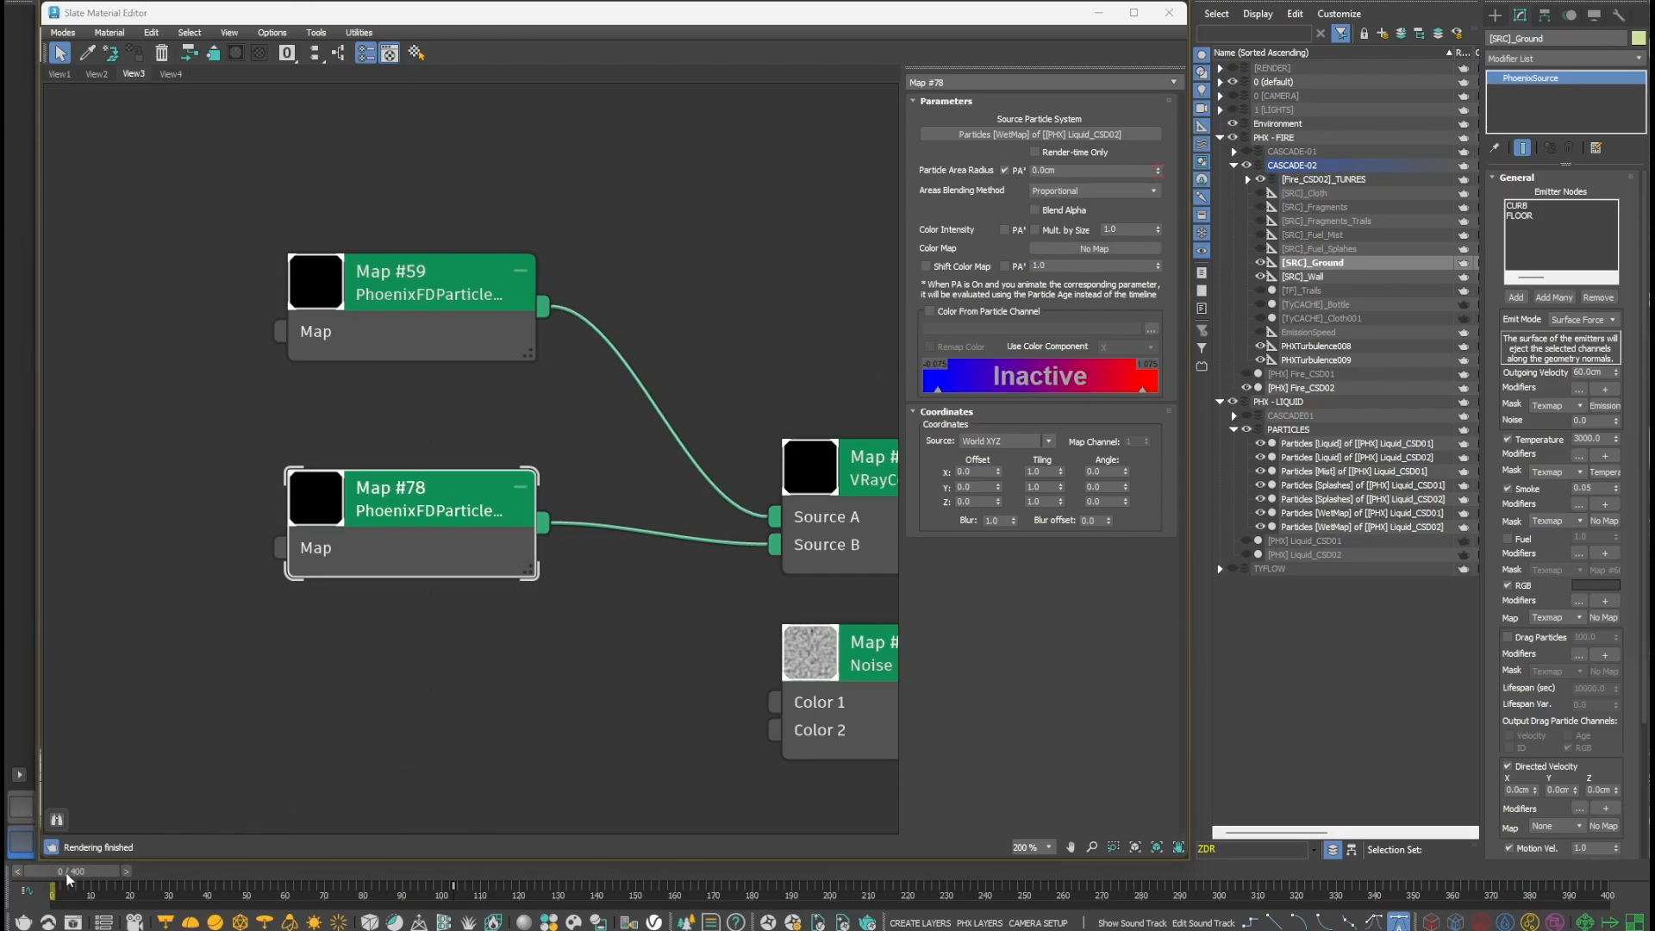
left_click_drag(84, 876, 192, 888)
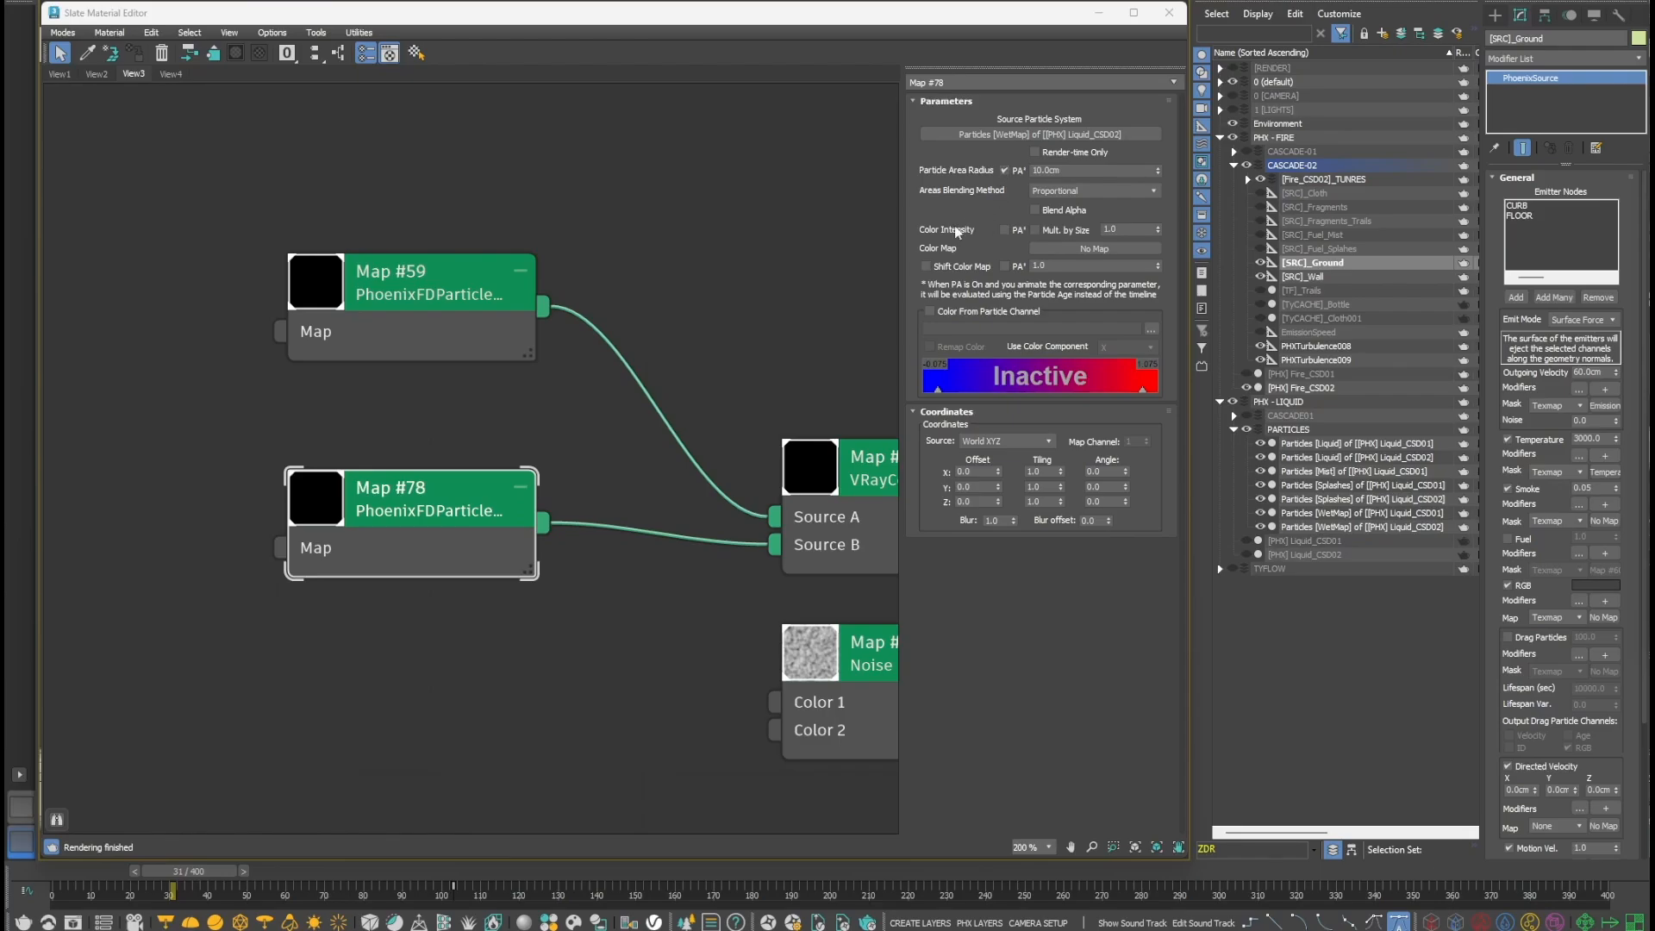
- Examine the operator of the VRayCompTex Map #87 and the noise parameters and coordinate source options of Map #82
middle_click_drag(791, 481, 597, 452)
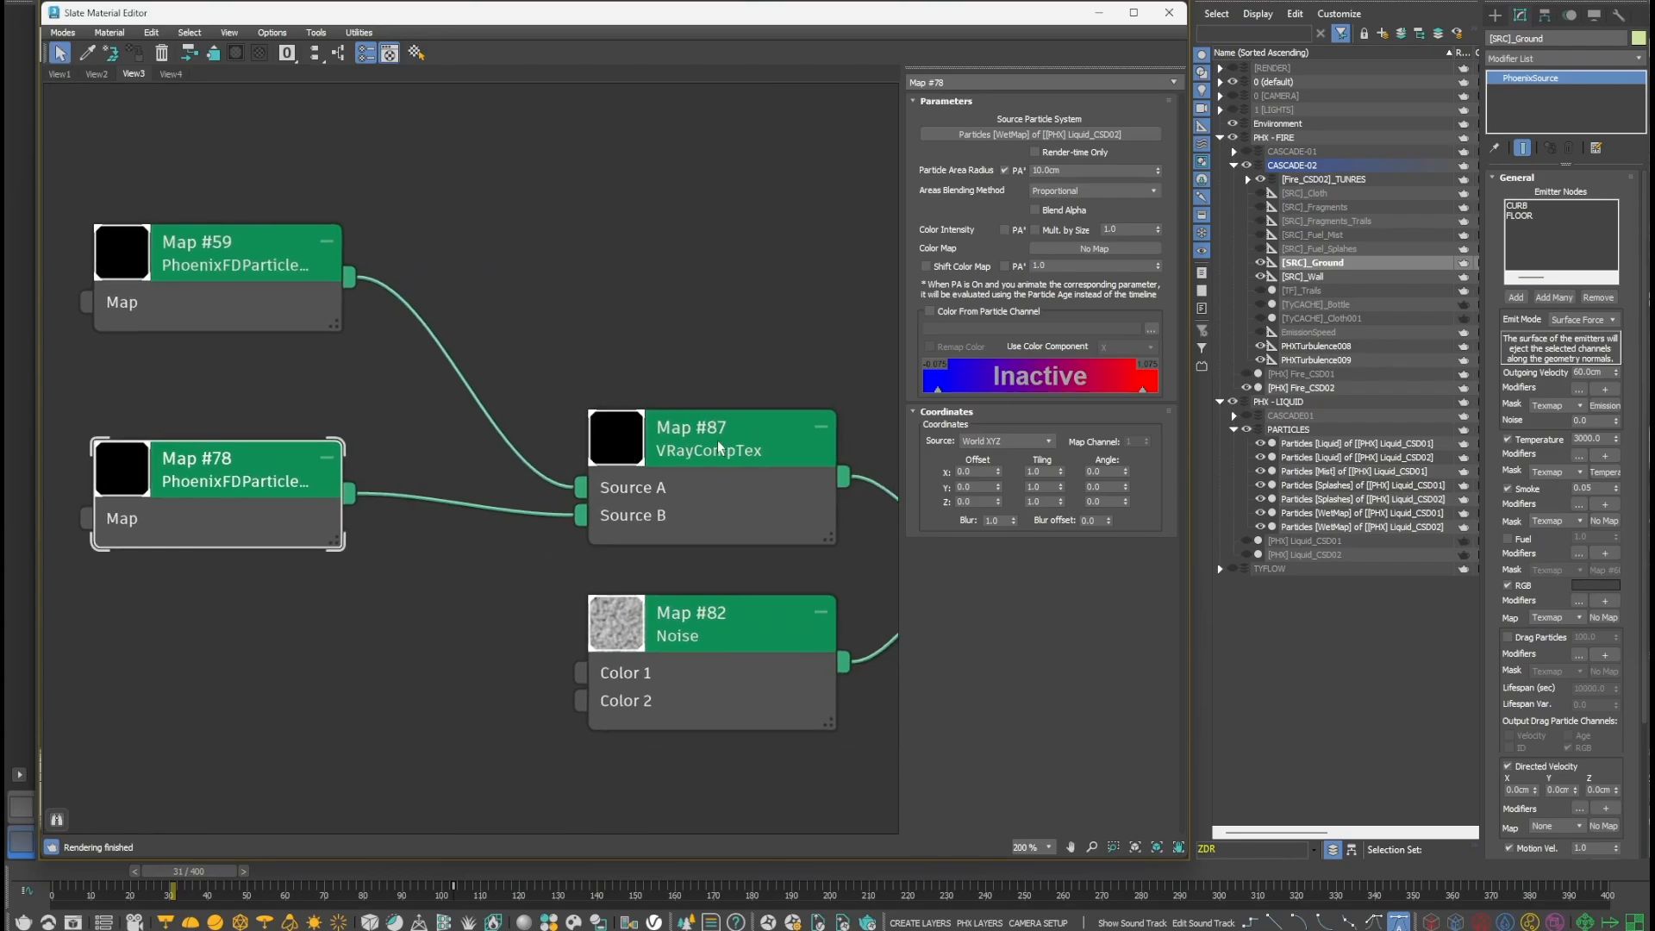
left_click(720, 446)
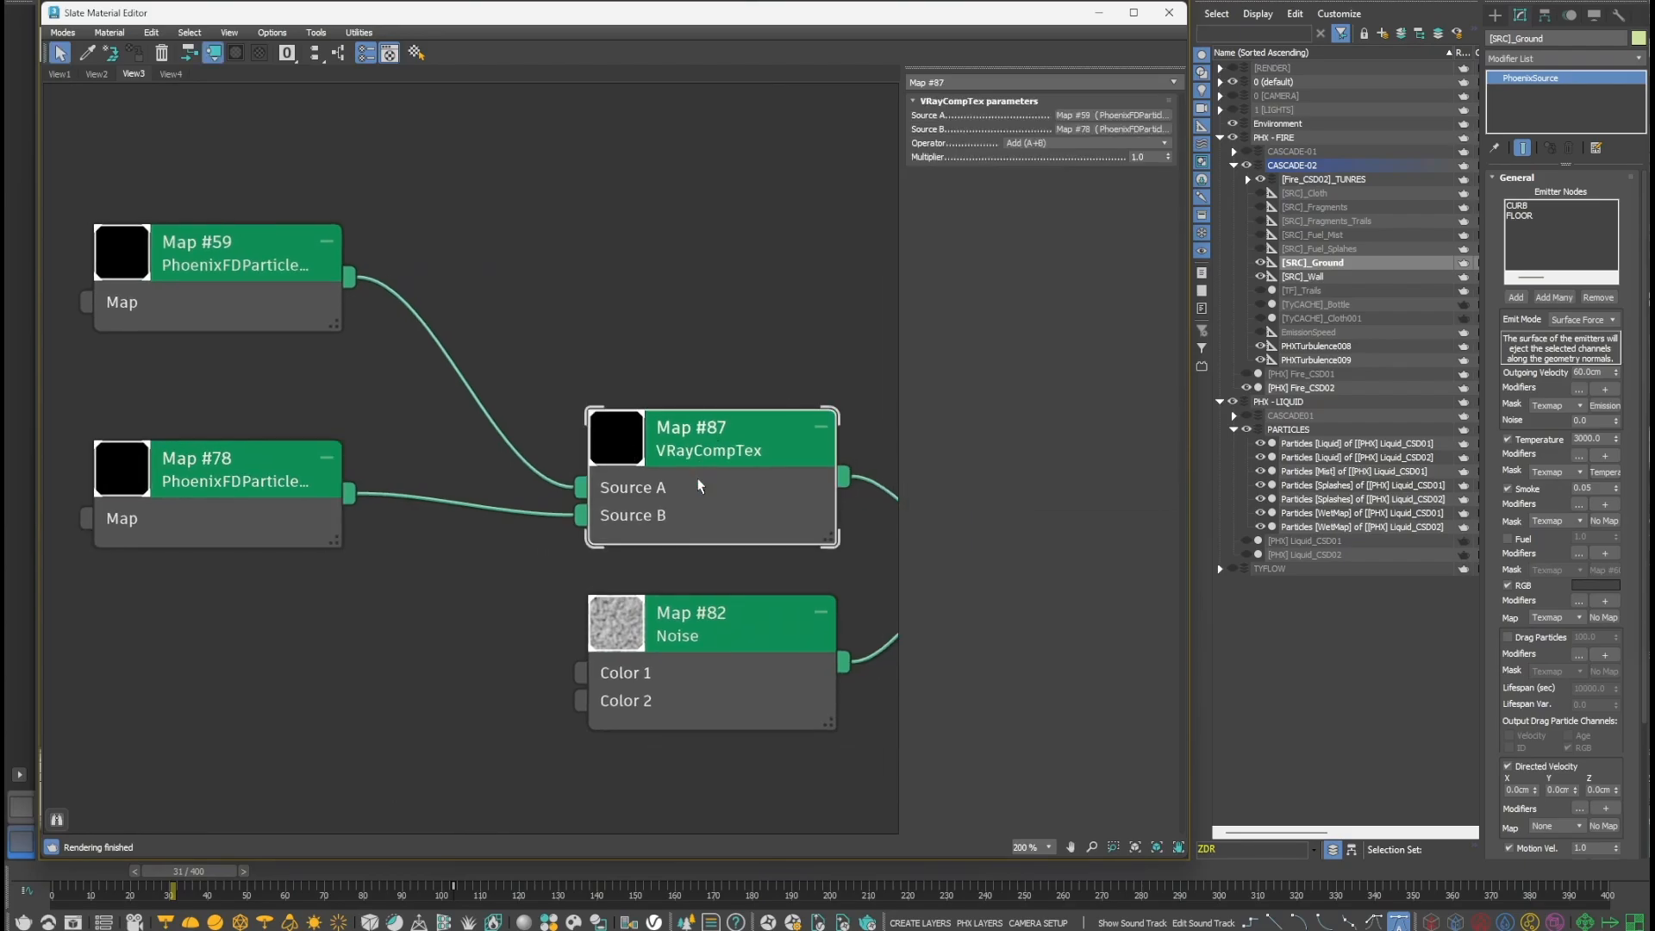
scroll(698, 482, "down", 4)
middle_click_drag(780, 506, 529, 490)
left_click(486, 591)
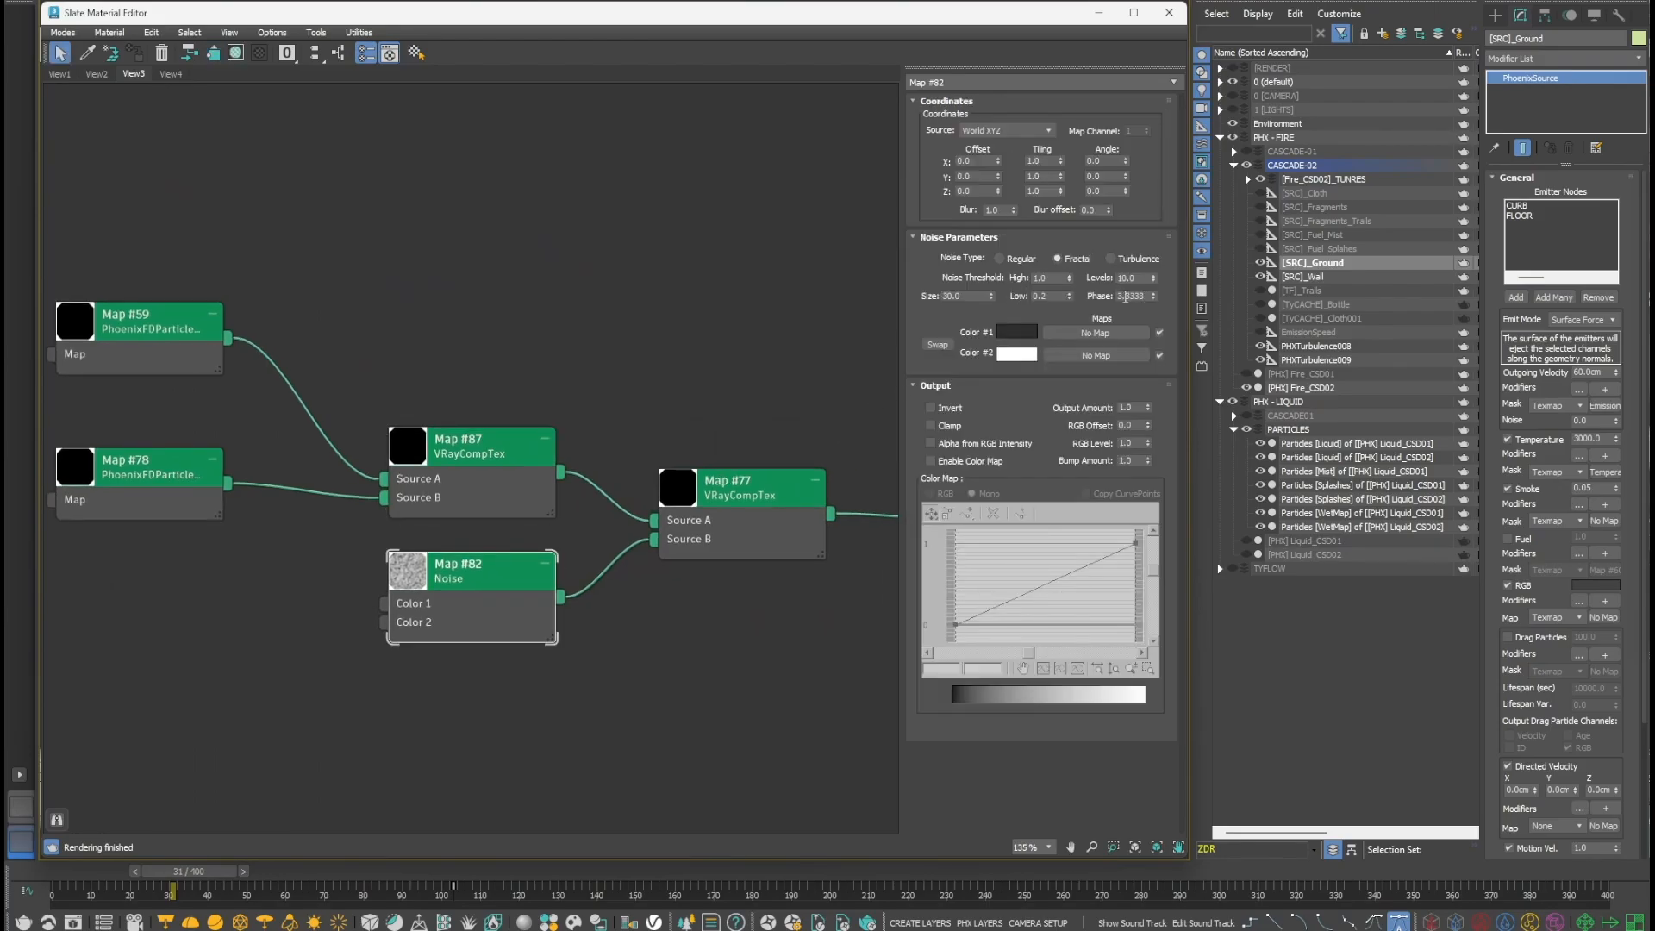
left_click(1046, 131)
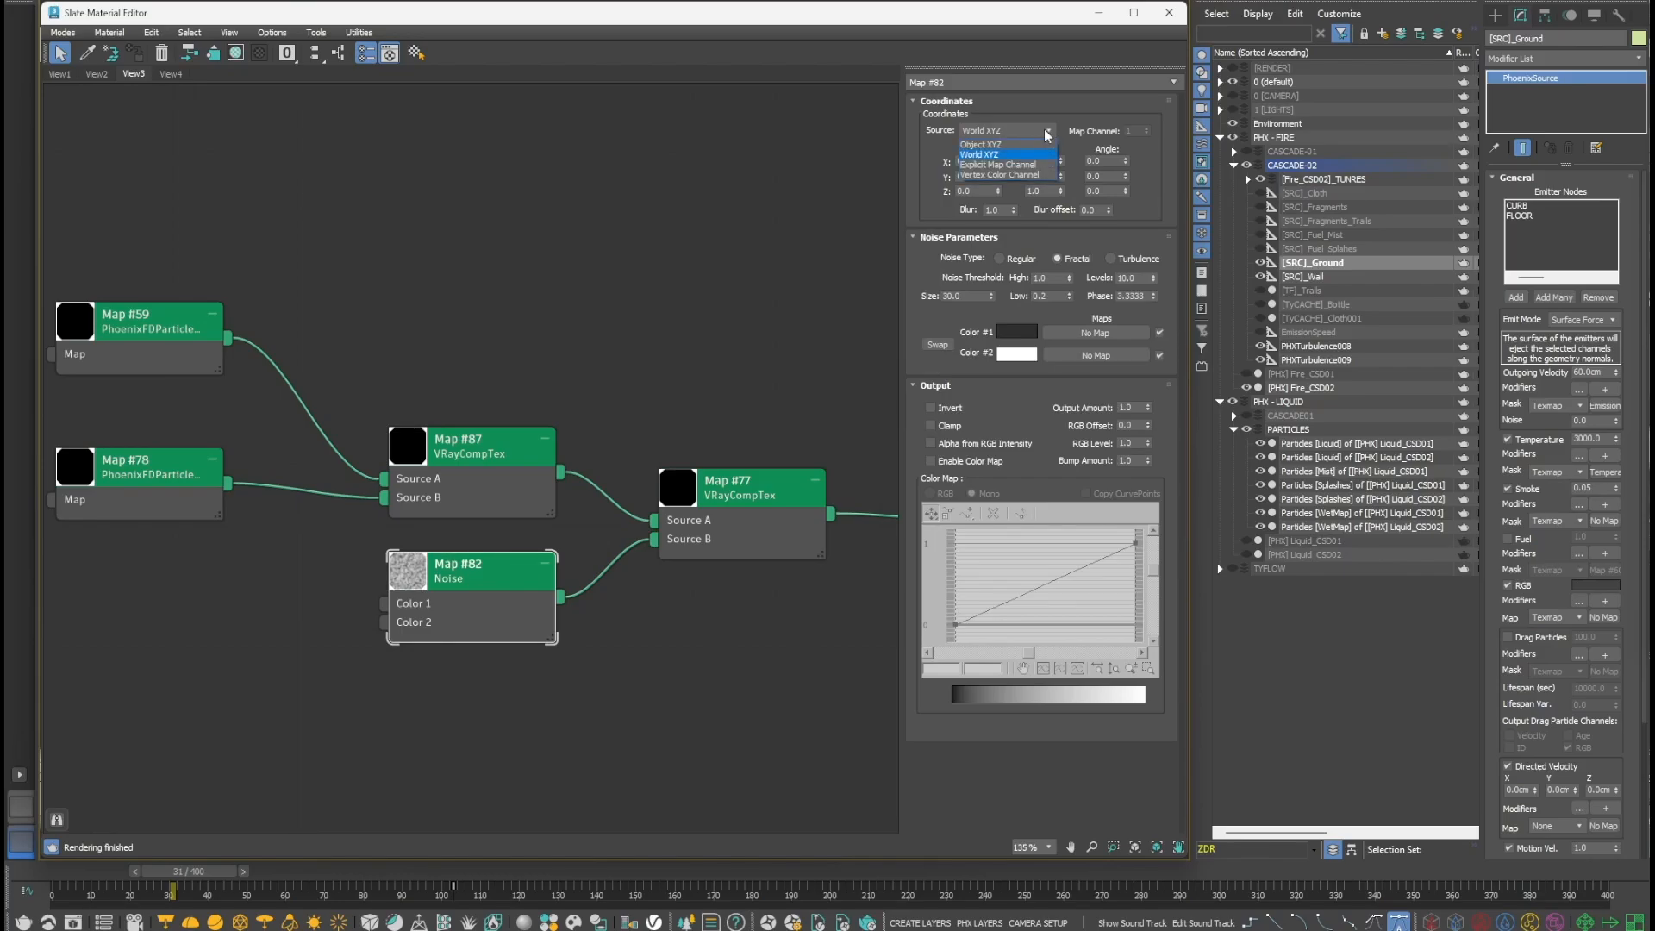
left_click(1047, 133)
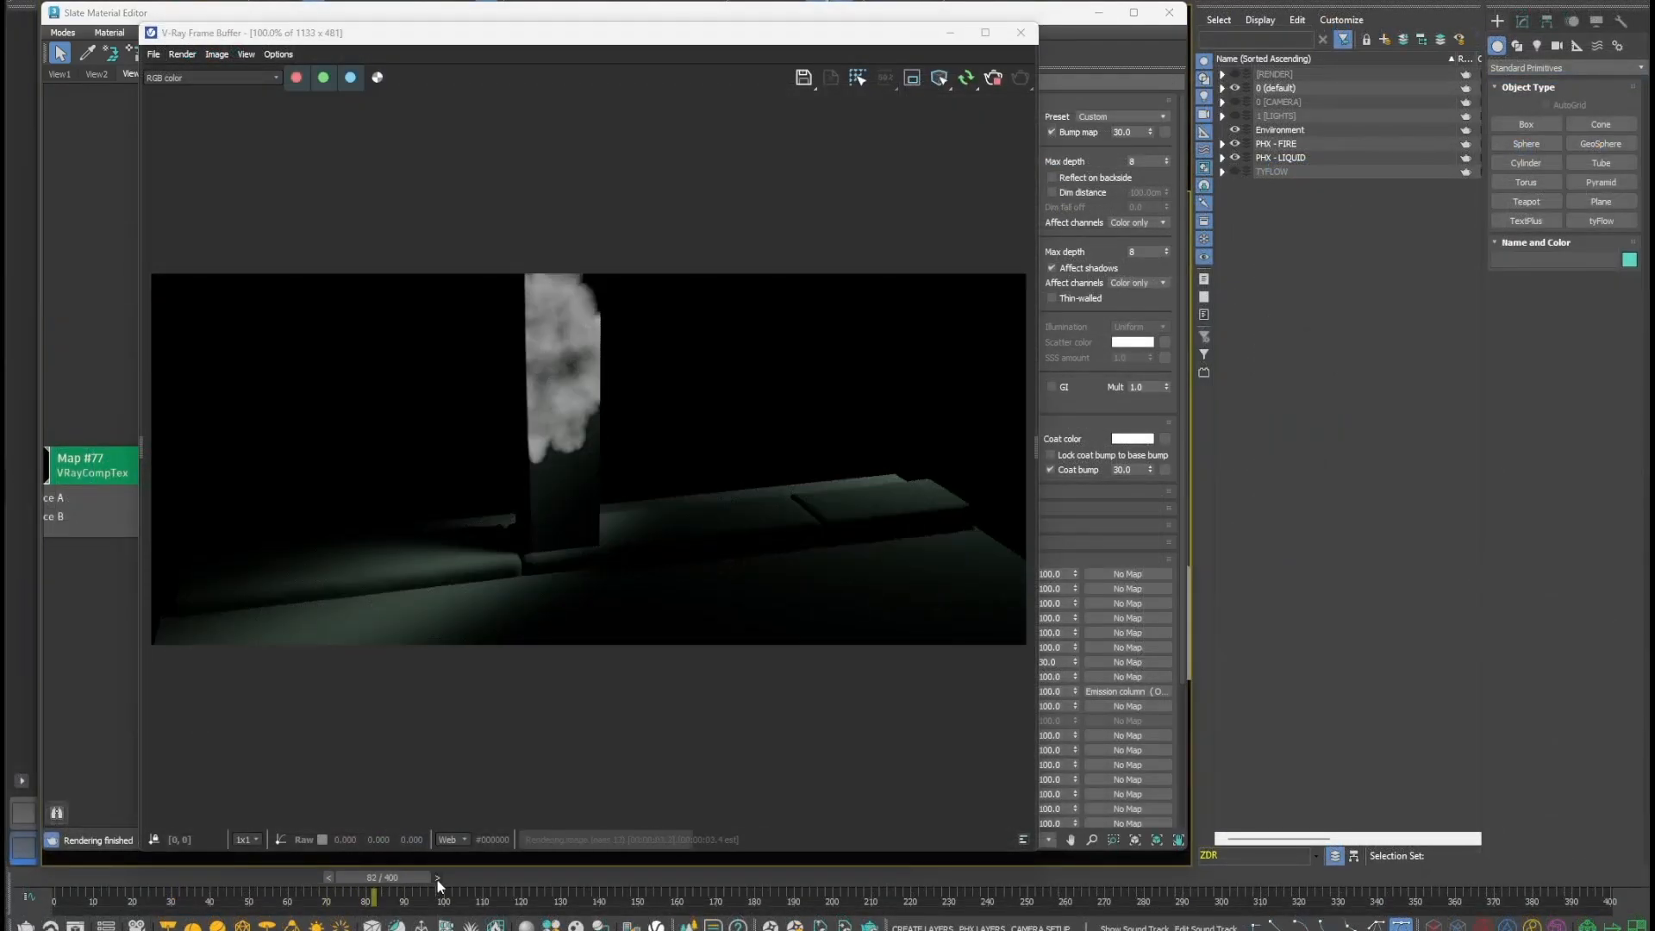
- Advance the timeline from frame 82 to watch the animated emission mask spread over the column in the V-Ray render
left_click(437, 879)
left_click(443, 878)
left_click(447, 878)
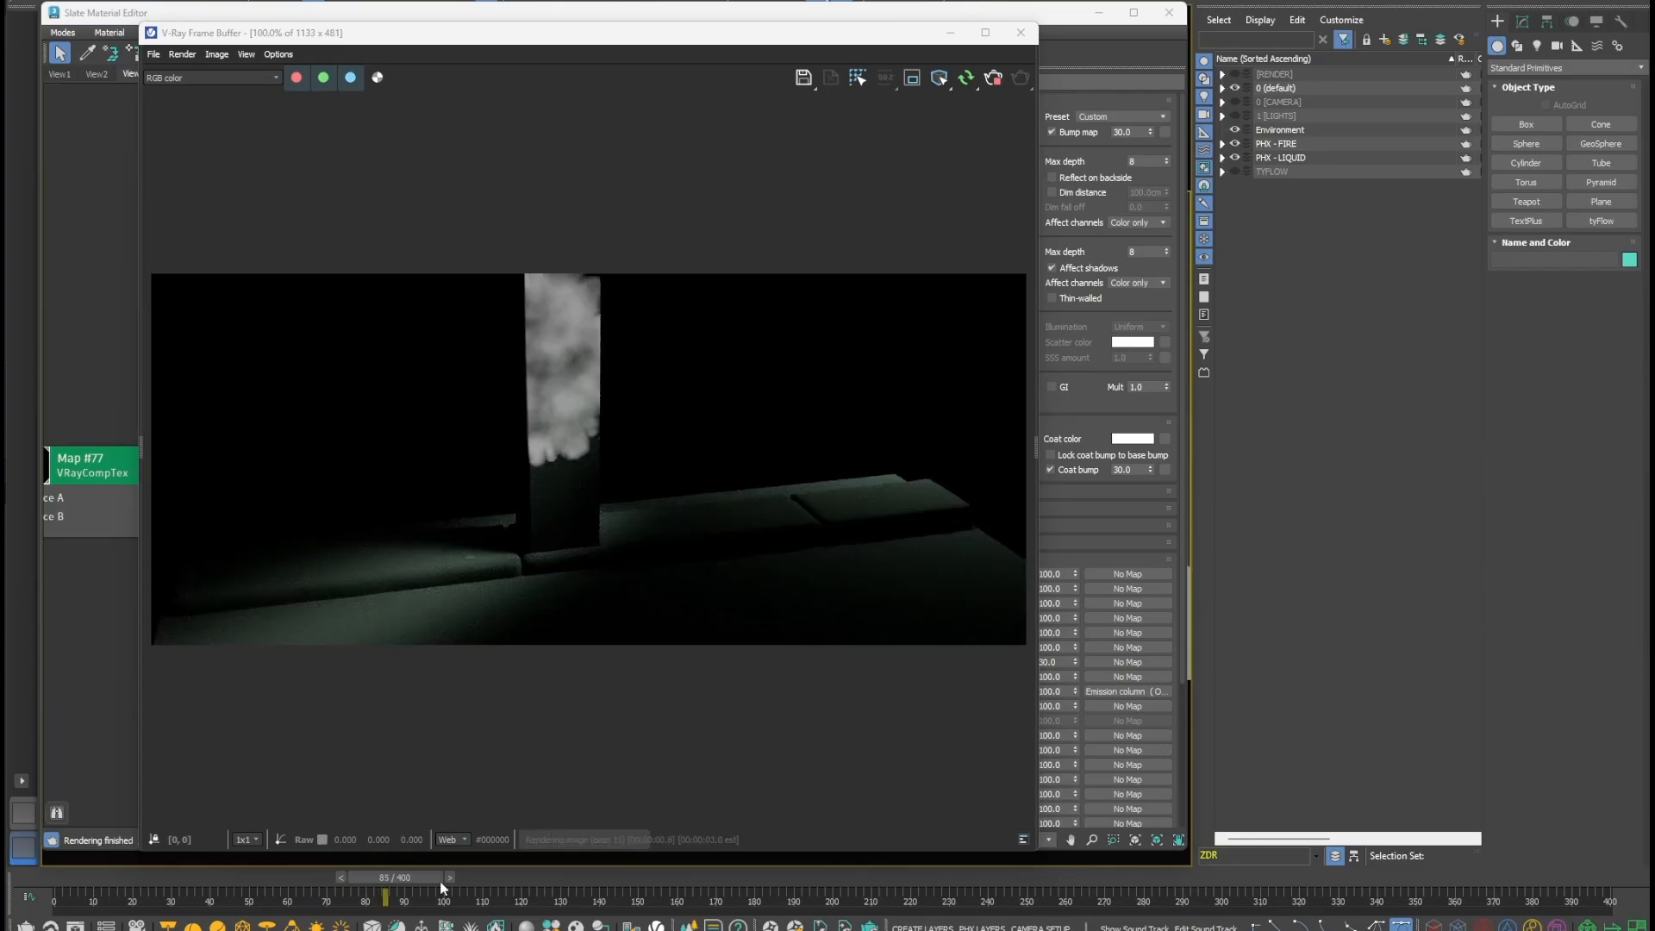
left_click(452, 878)
left_click_drag(440, 880, 643, 873)
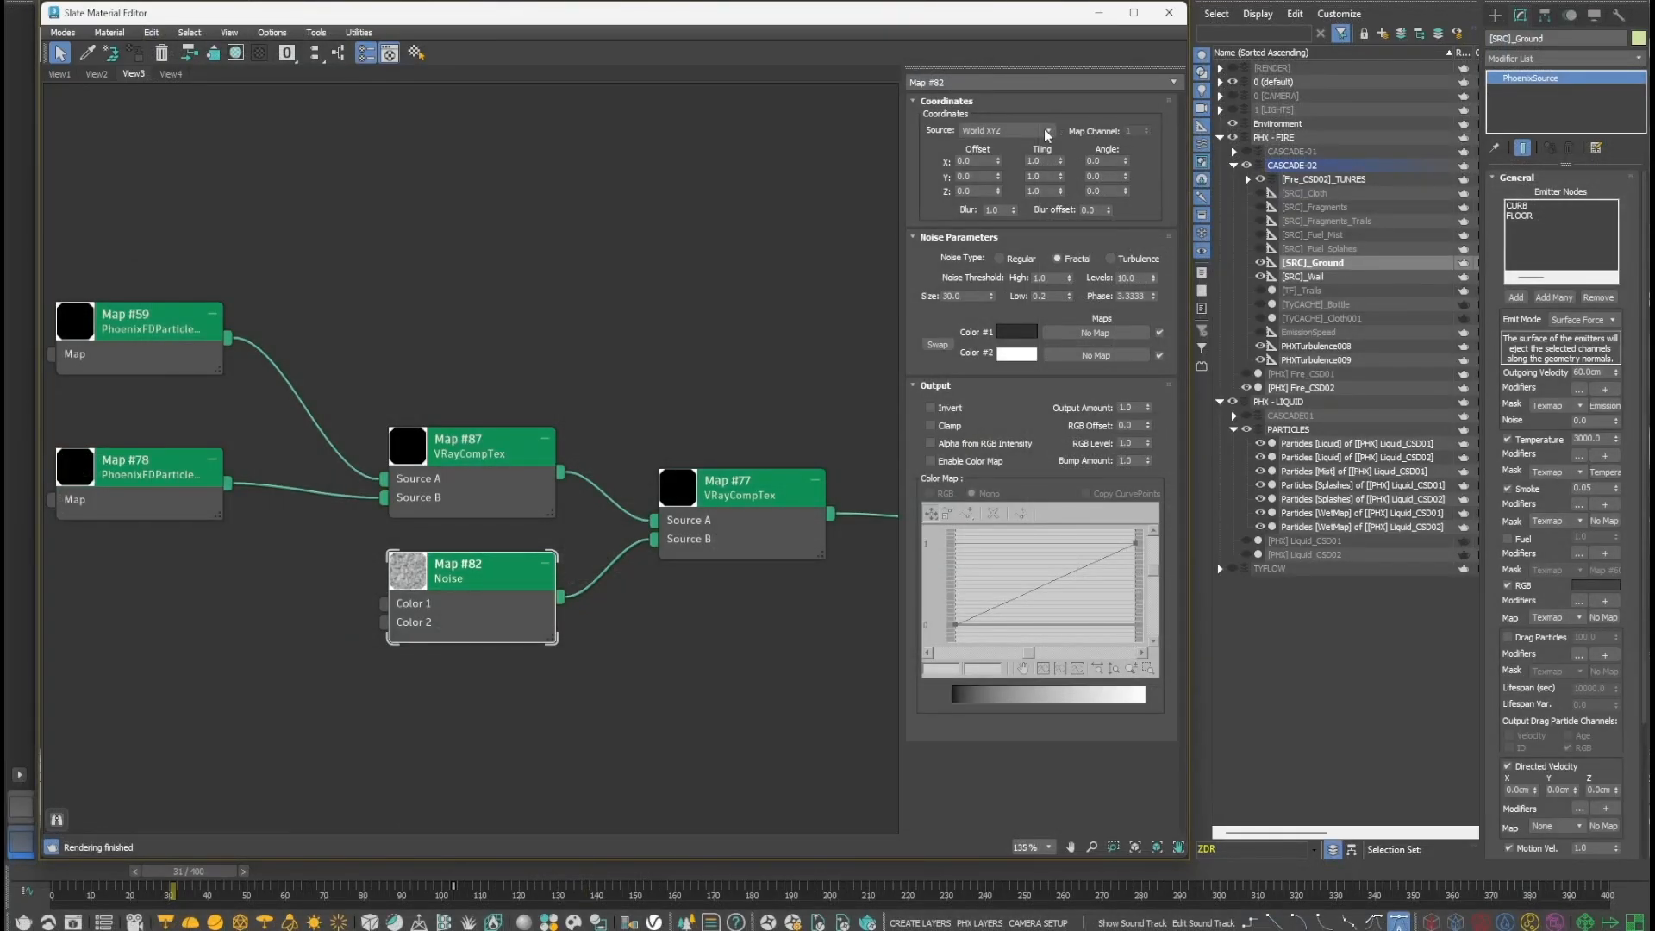
- Follow the map network to the Emission column Output map and the temperature Output map connected after it, checking their parameters
middle_click_drag(879, 489, 535, 502)
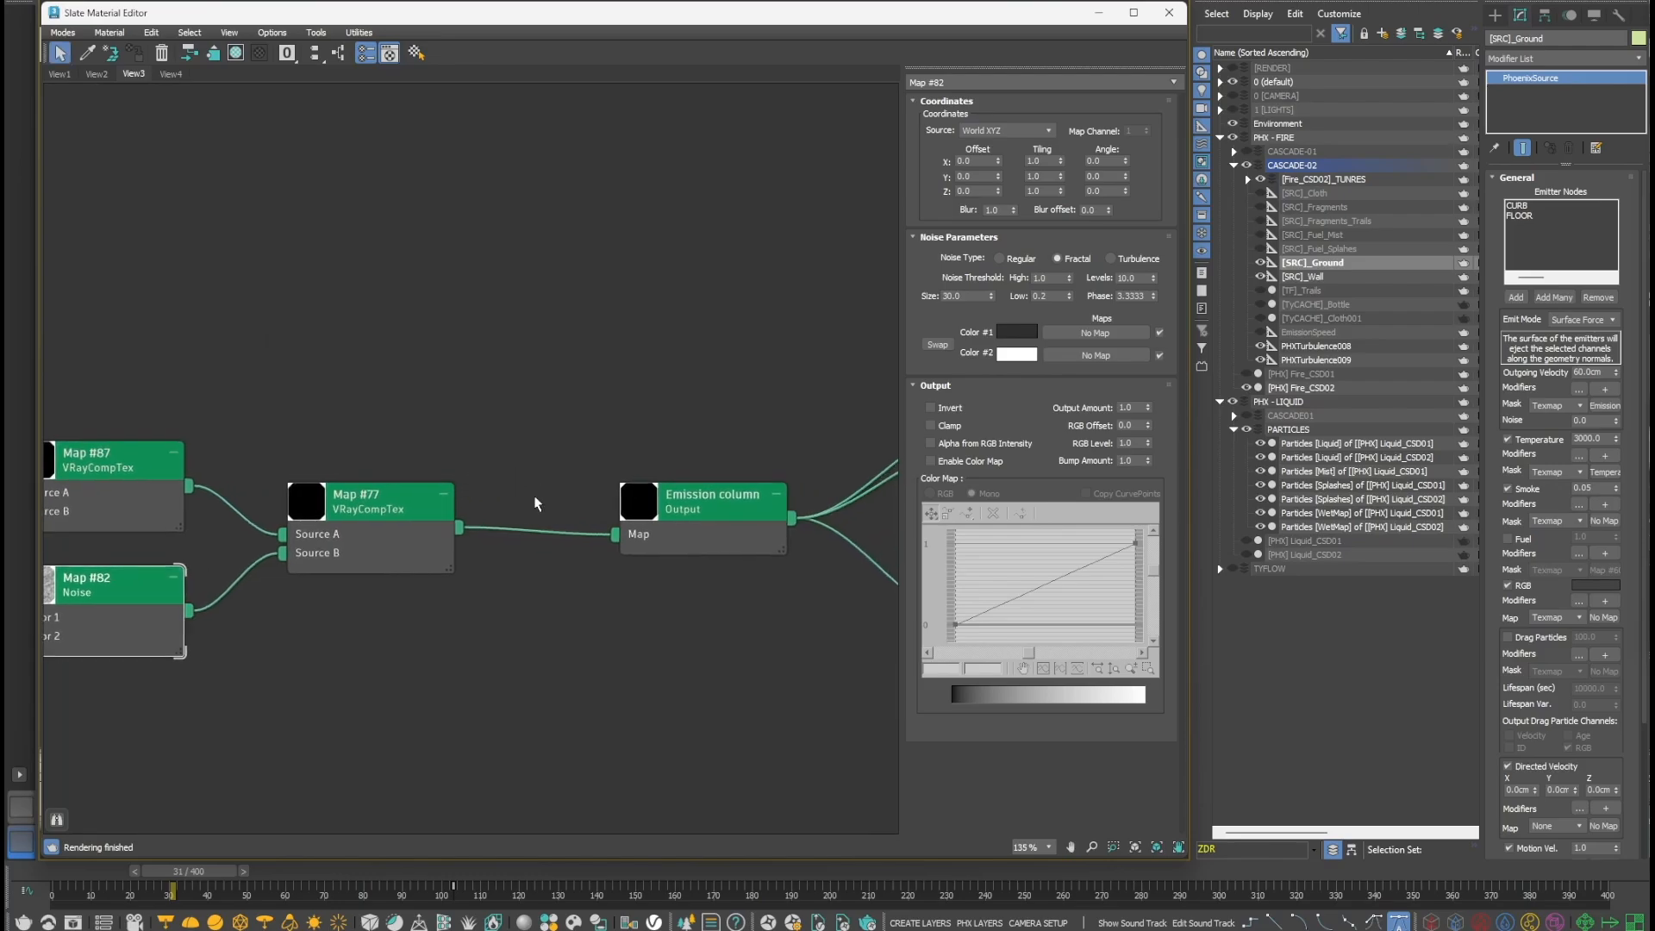
left_click(704, 522)
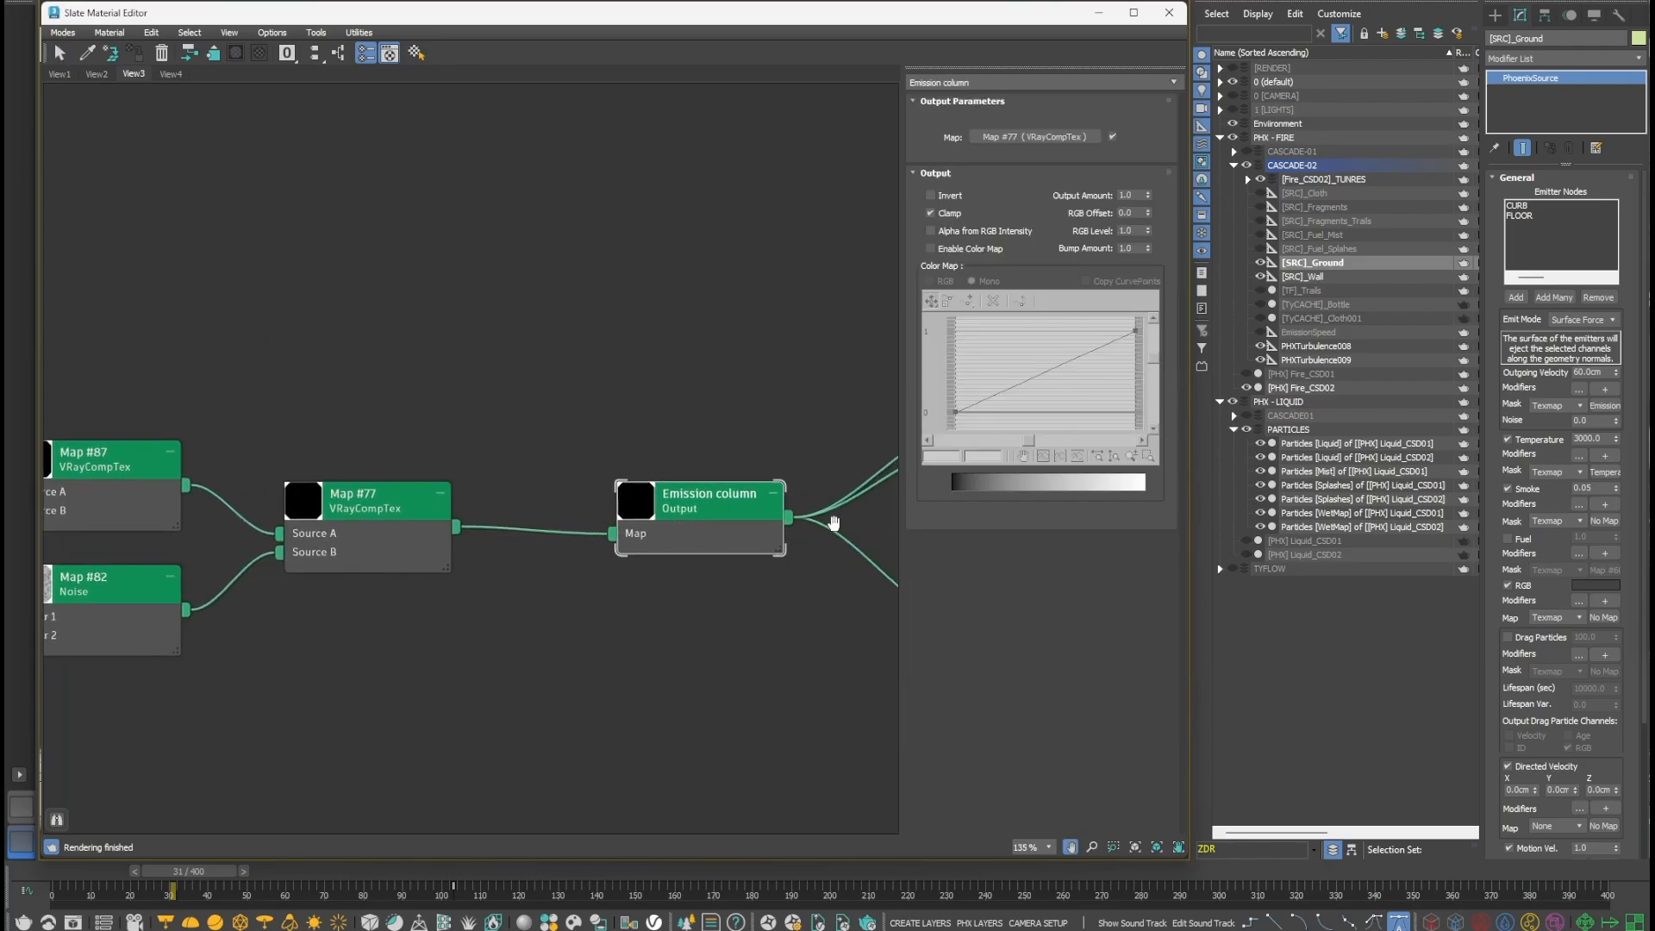
middle_click_drag(832, 527, 508, 493)
left_click(722, 558)
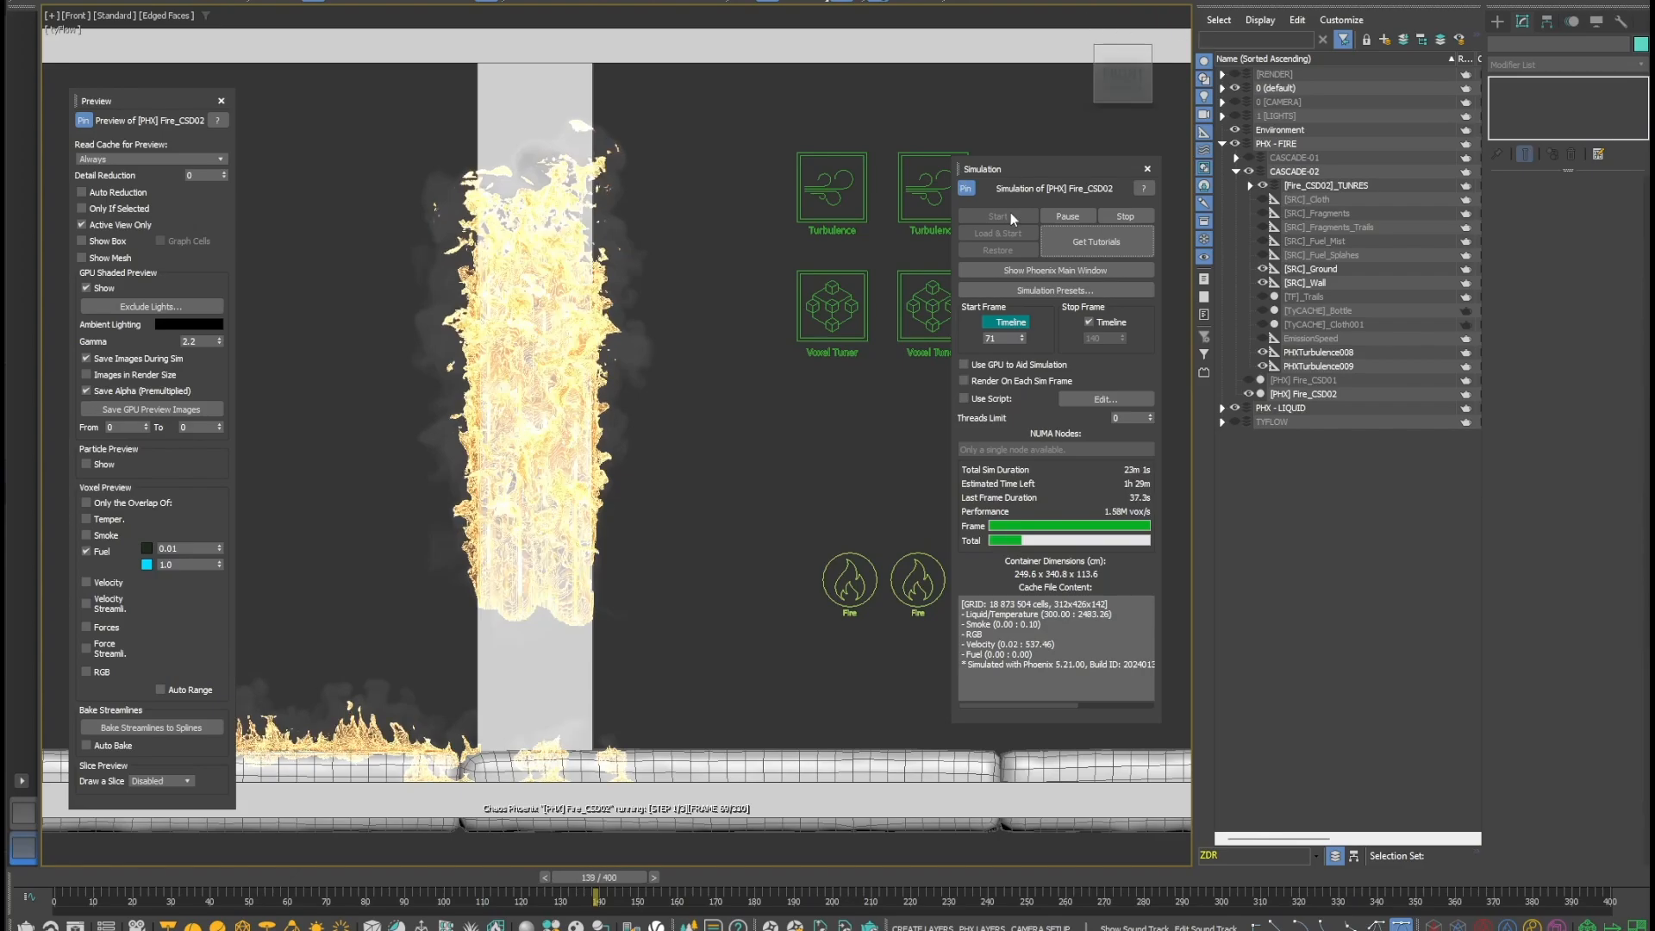
key("shift+q")
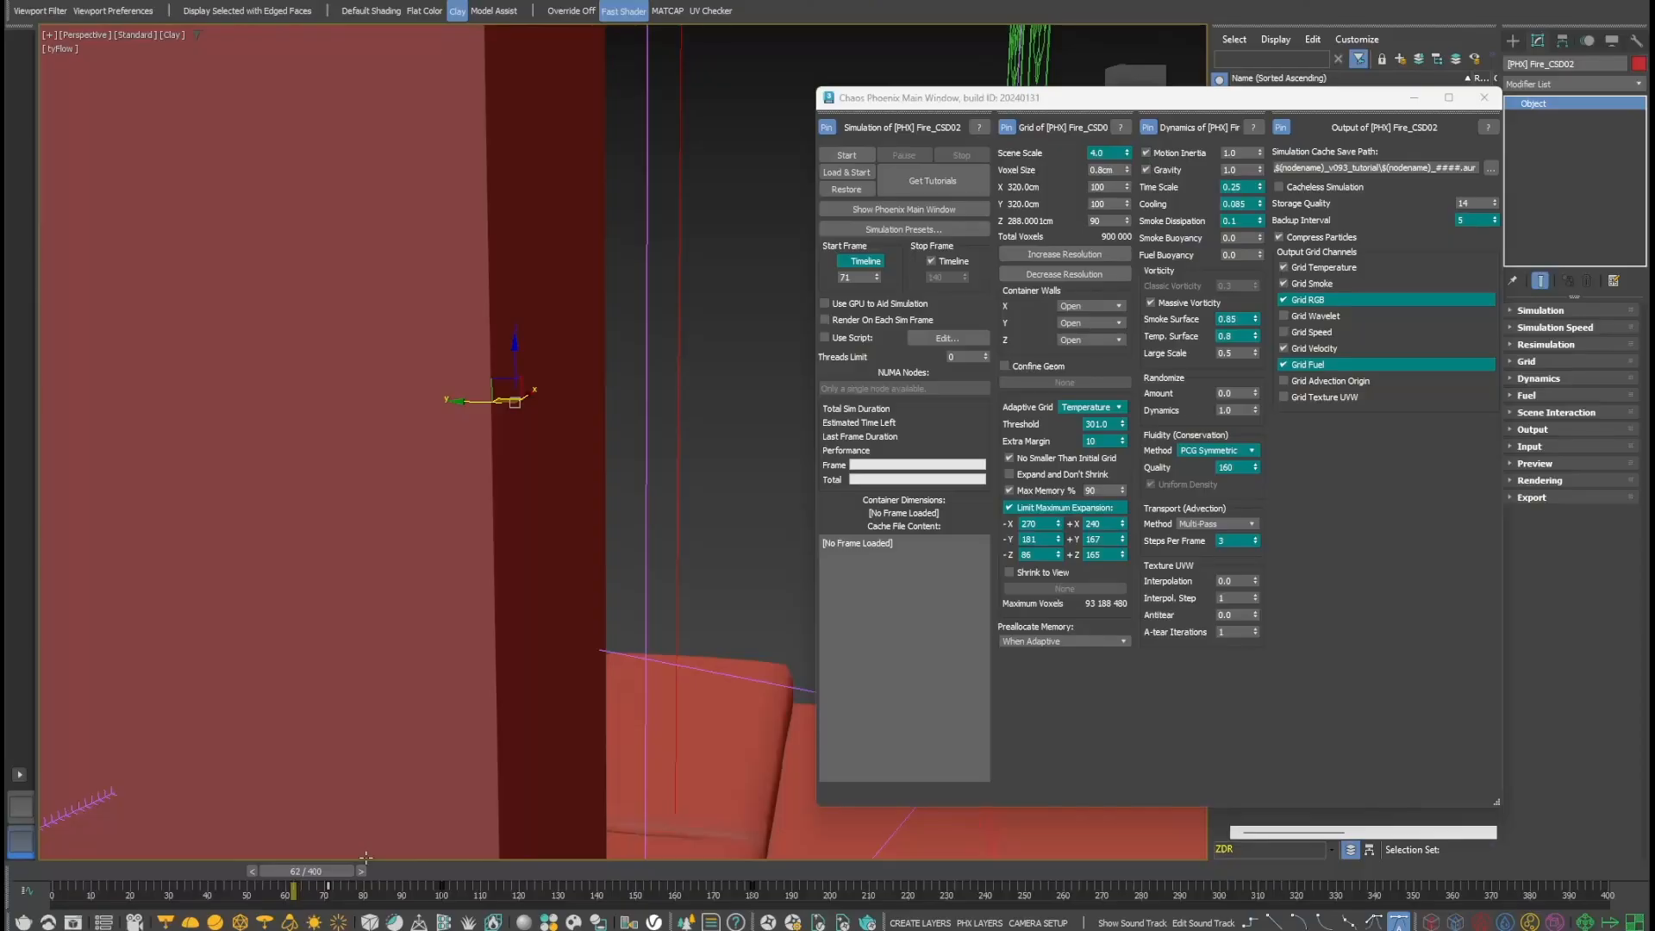
- Step the timeline frame by frame from 62 past 71 to check the bottle's impact against the simulation's start frame
left_click(362, 872)
left_click(365, 871)
left_click(368, 872)
left_click(373, 871)
left_click(377, 871)
left_click(380, 871)
left_click(384, 871)
left_click(388, 872)
left_click(393, 871)
left_click(394, 871)
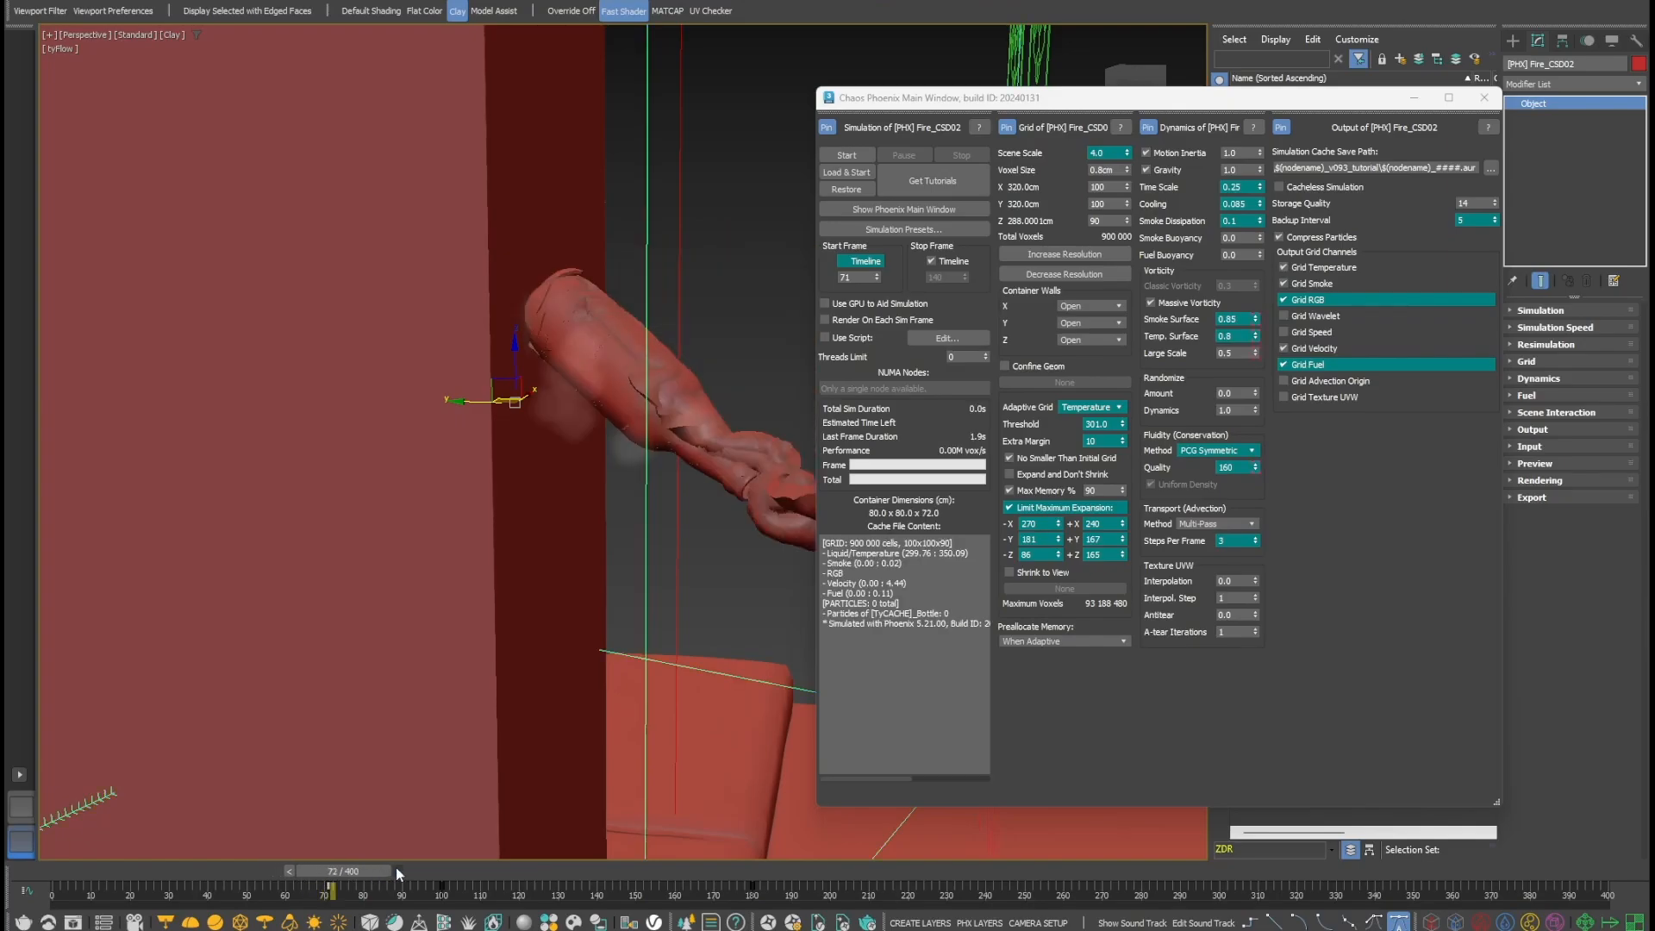
left_click(398, 872)
double_click(861, 276)
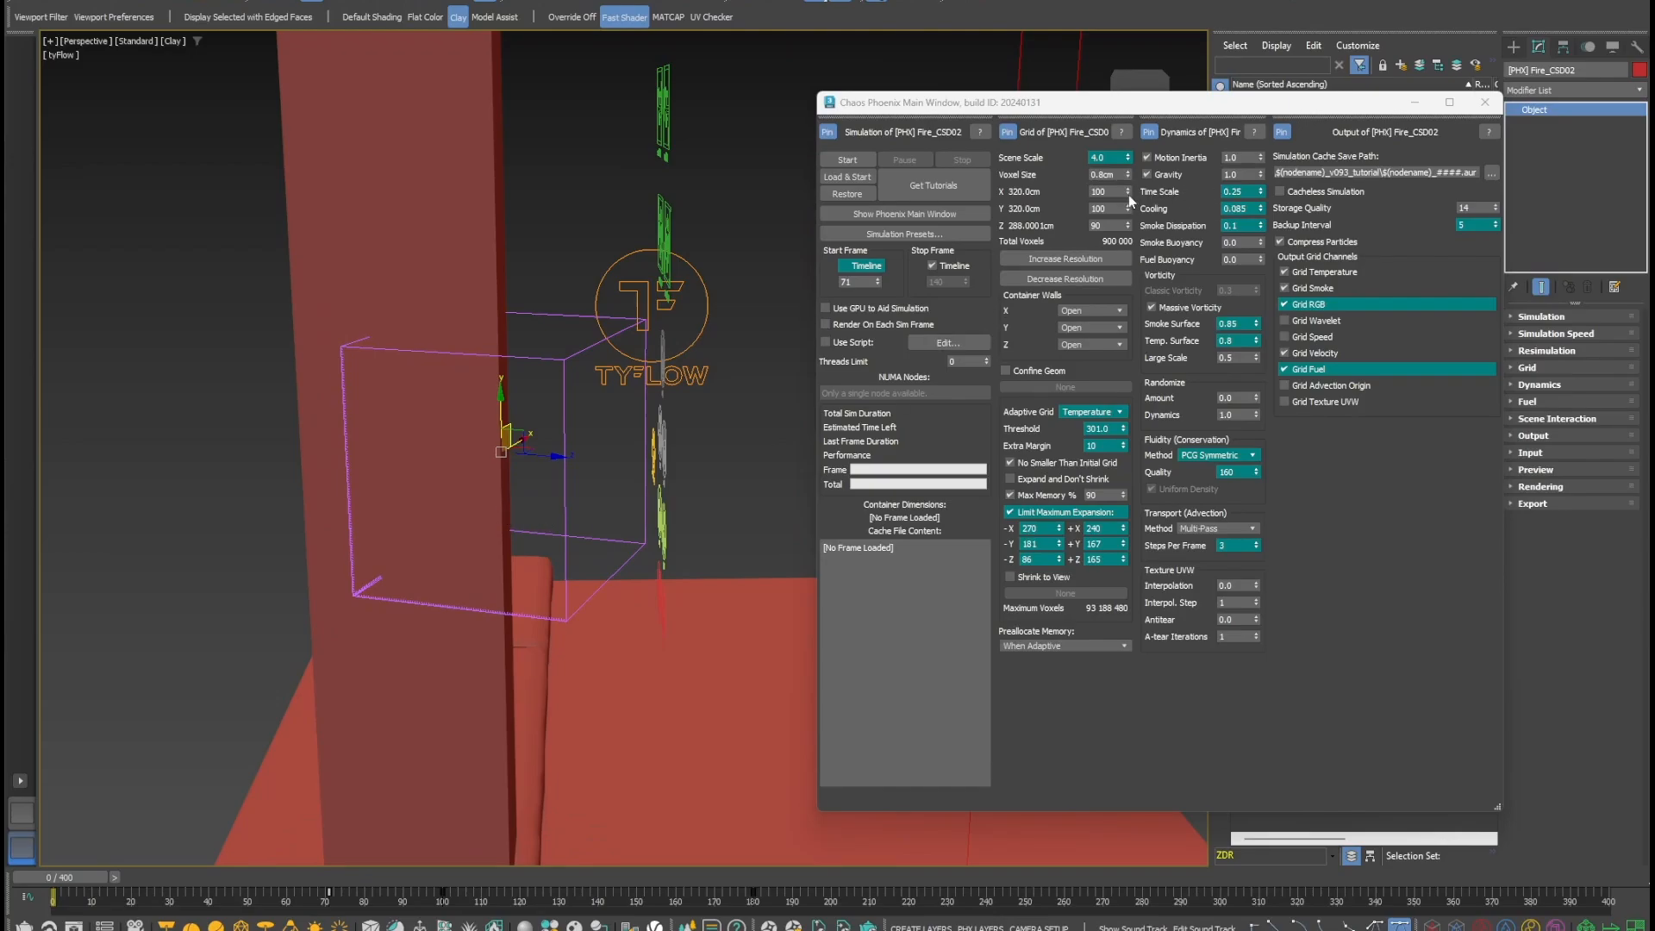
- Enlarge the [PHX] Fire_CSD02 grid to 124 × 118 × 125 voxels and rotate the container so its Z axis points upward
mouse_move(1129, 194)
left_mouse_down()
mouse_move(1129, 166)
mouse_move(1128, 210)
mouse_move(1120, 167)
mouse_move(1121, 188)
left_mouse_up()
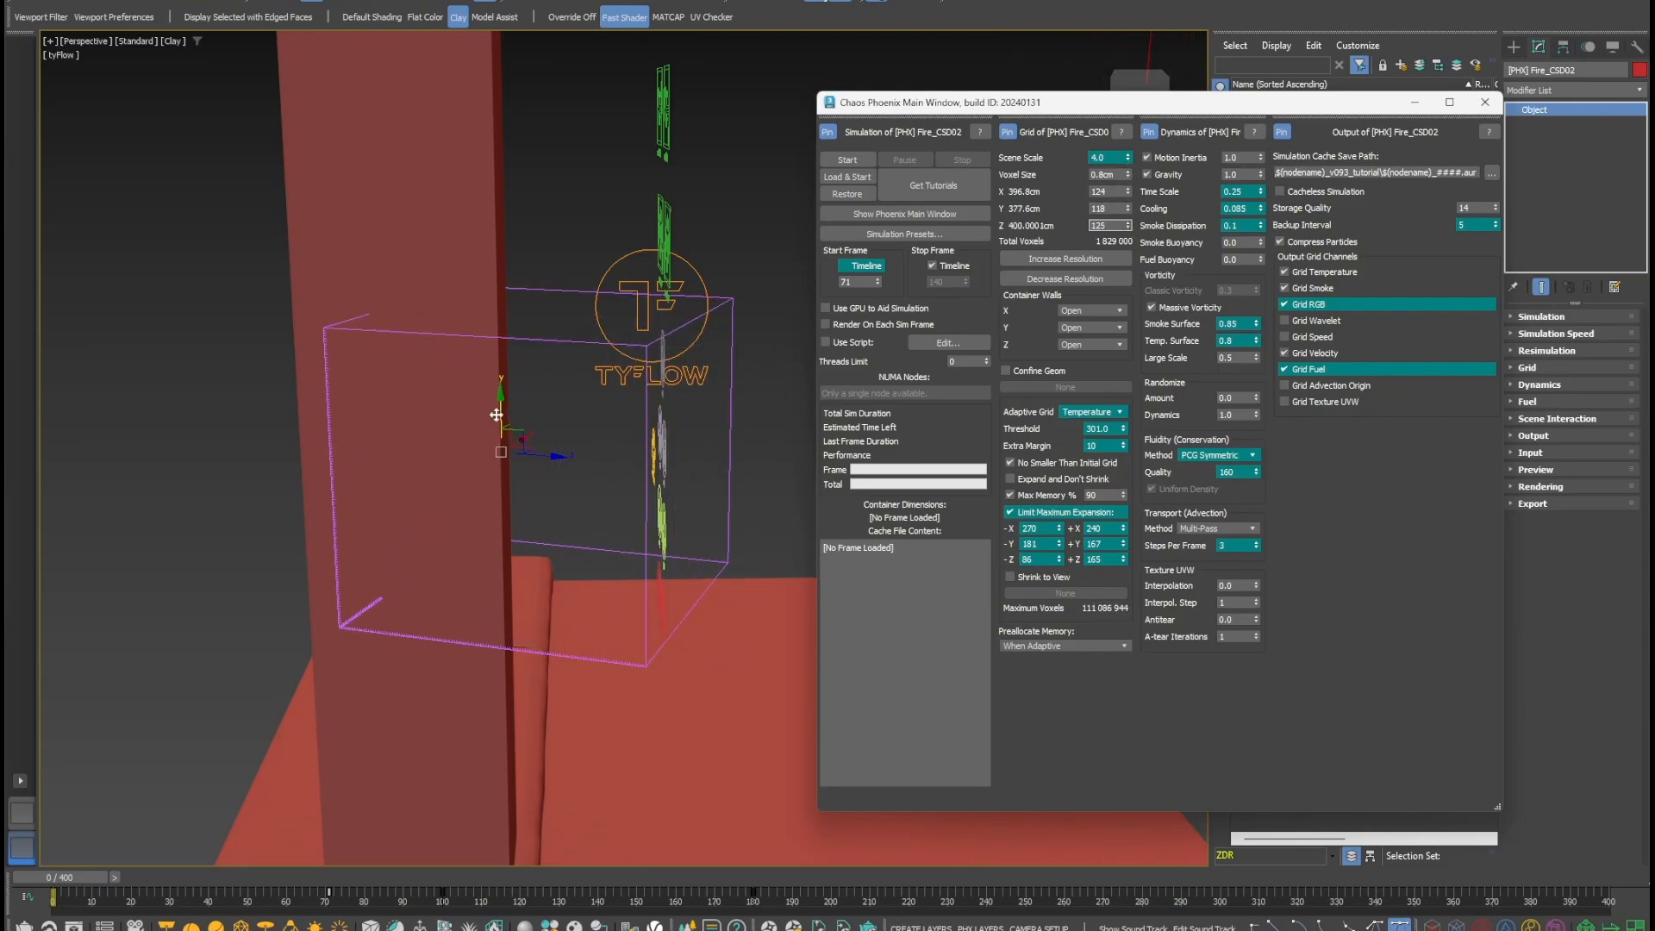
type("e")
left_click(524, 442)
key("e")
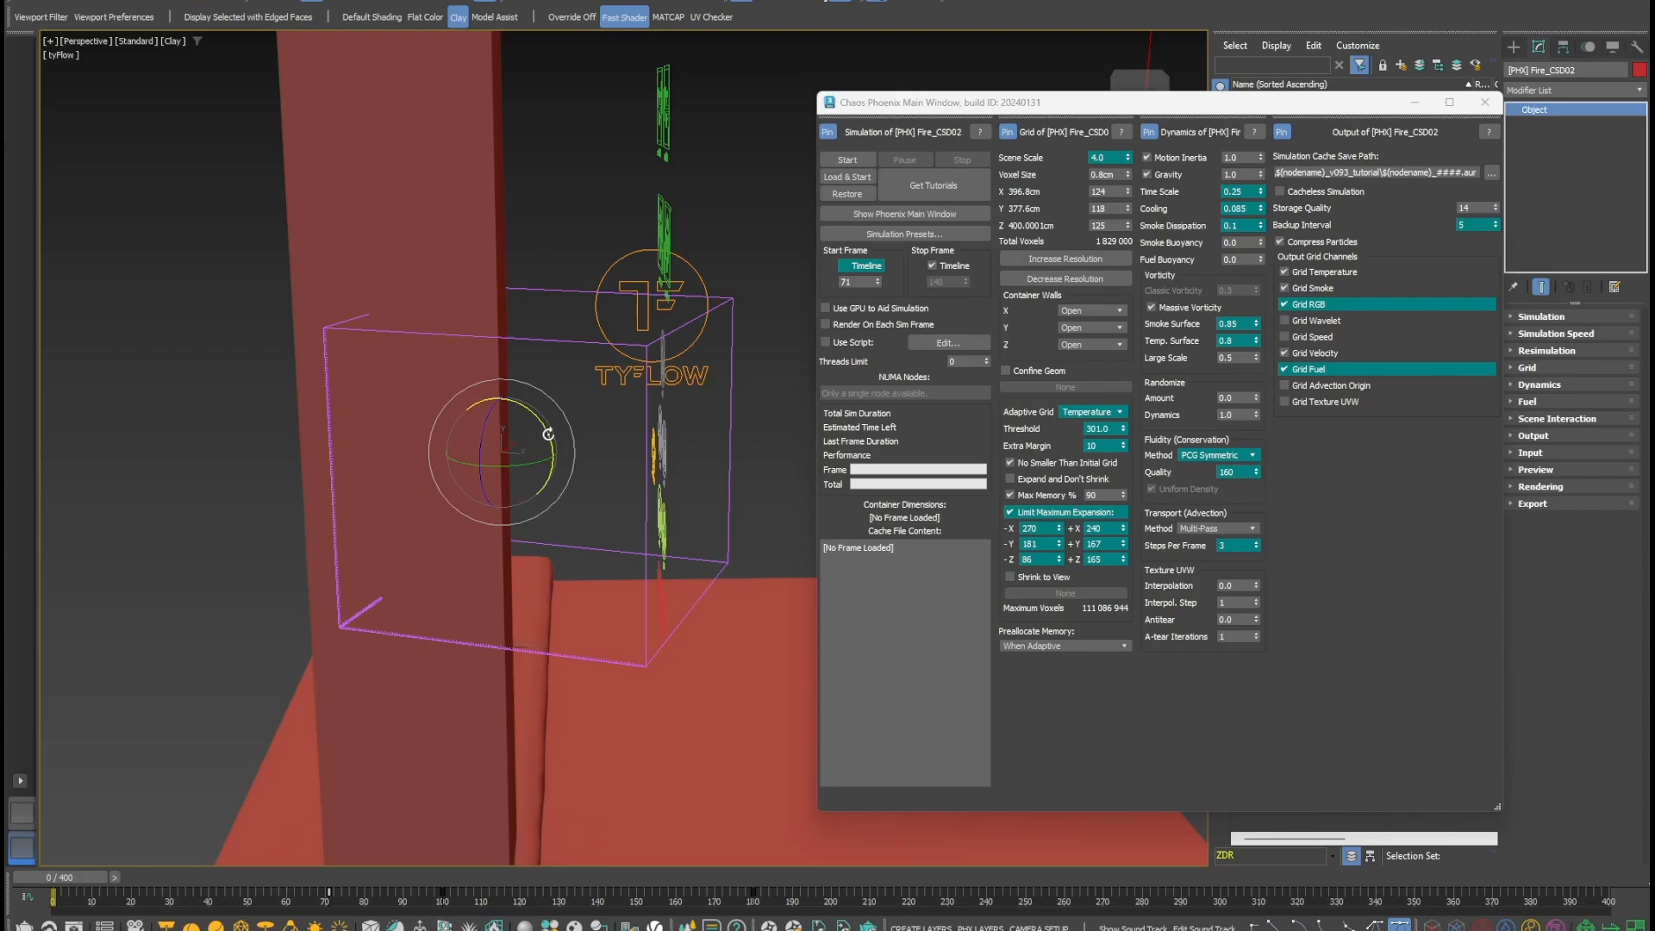
left_click_drag(546, 433, 549, 381)
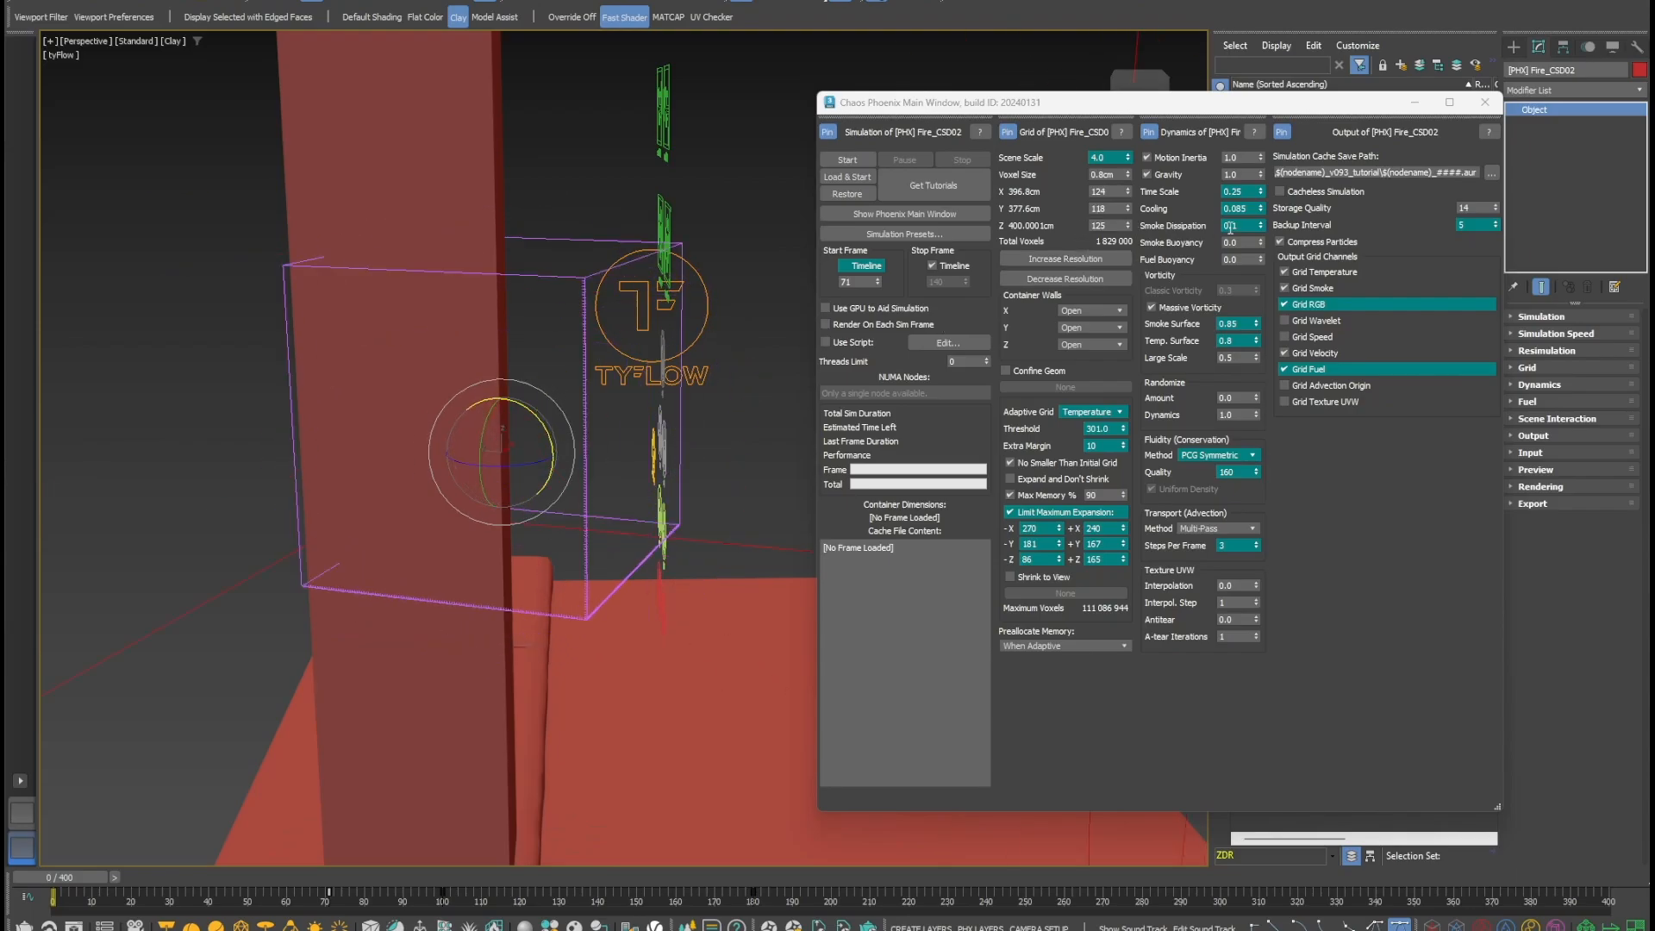
- Set the grid's Z size to 127 voxels and rotate the container back to its previous orientation with Z horizontal
mouse_move(1129, 229)
left_mouse_down()
mouse_move(1127, 184)
mouse_move(1121, 226)
left_mouse_up()
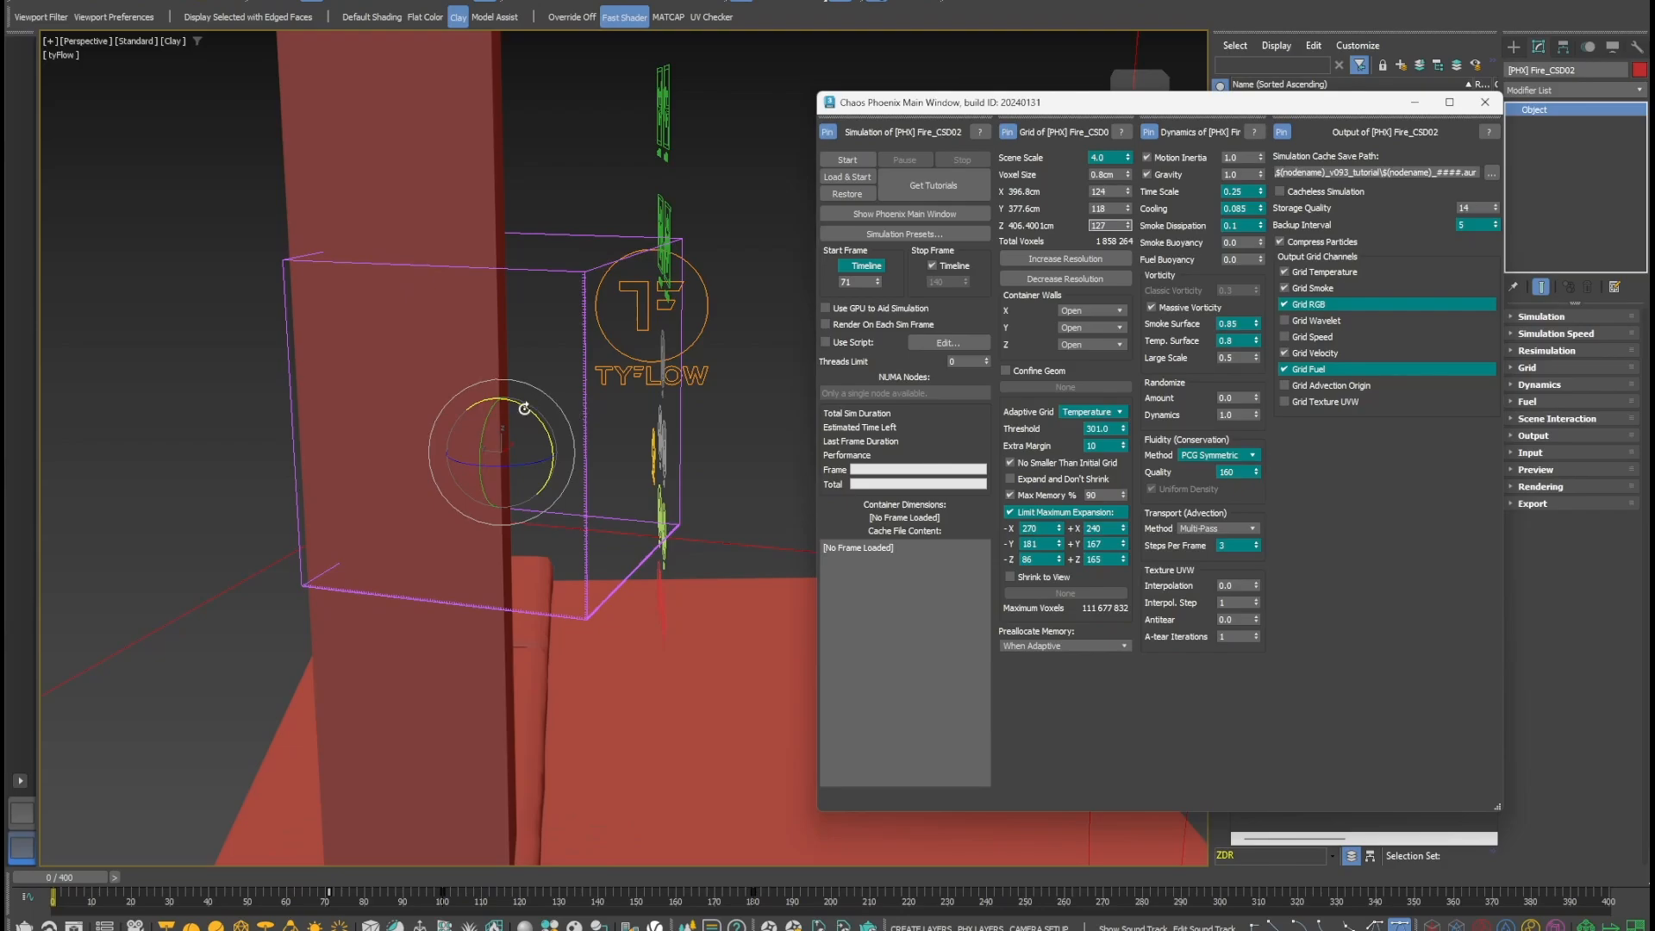
left_click_drag(528, 409, 567, 442)
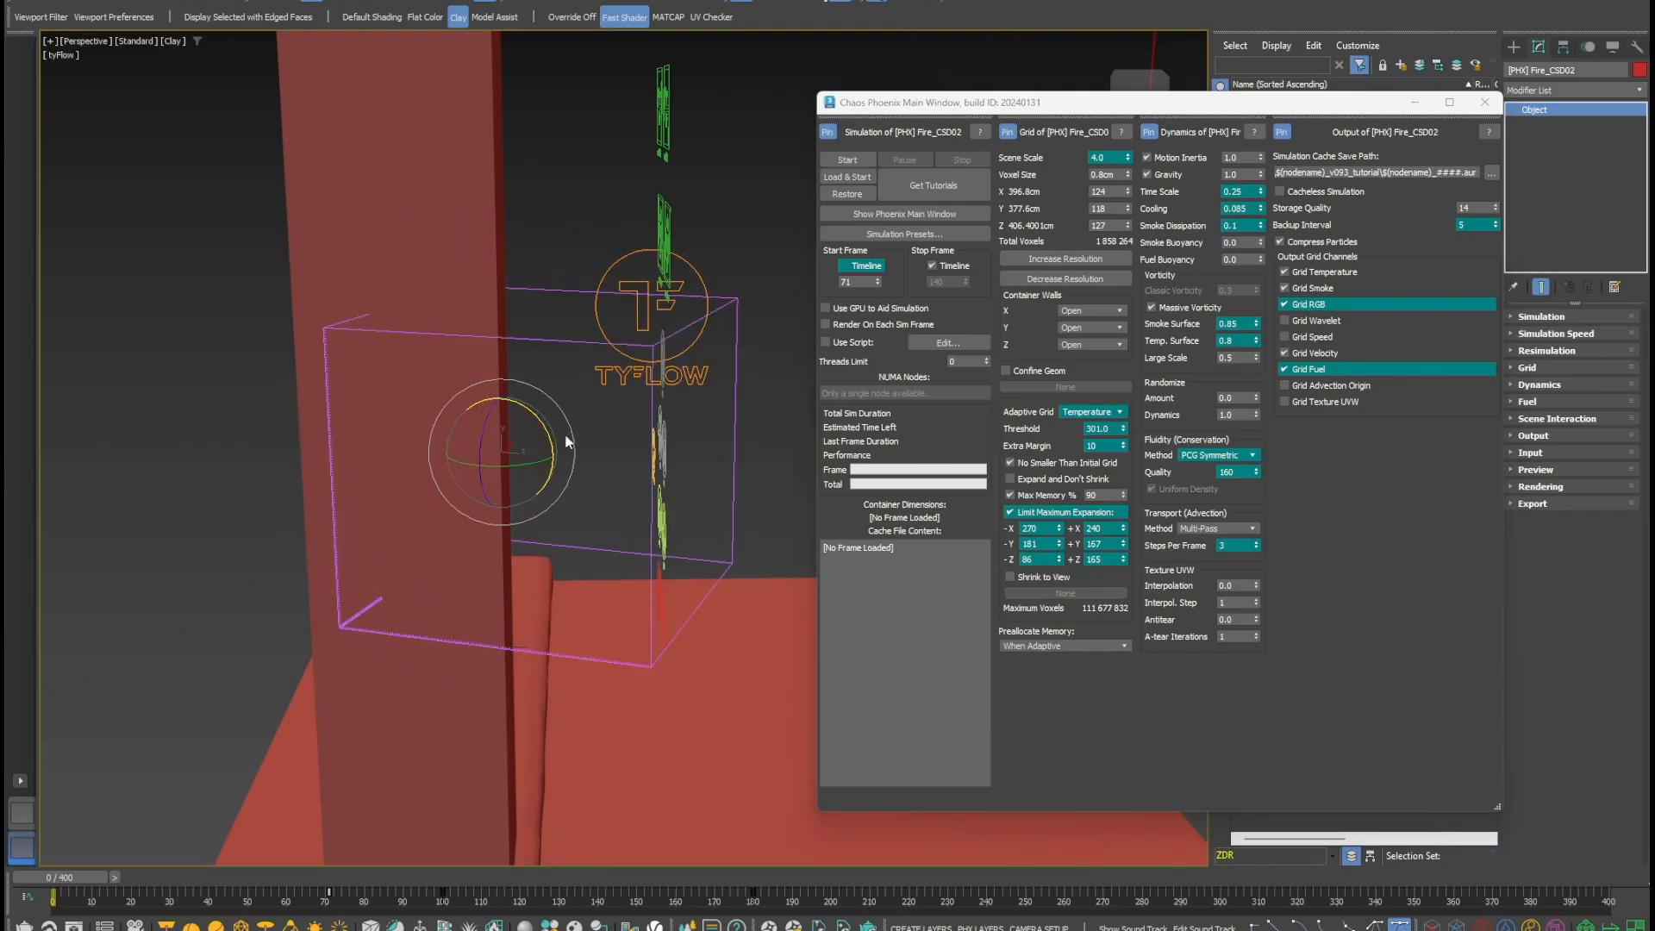
middle_click_drag(479, 498, 435, 507, "alt")
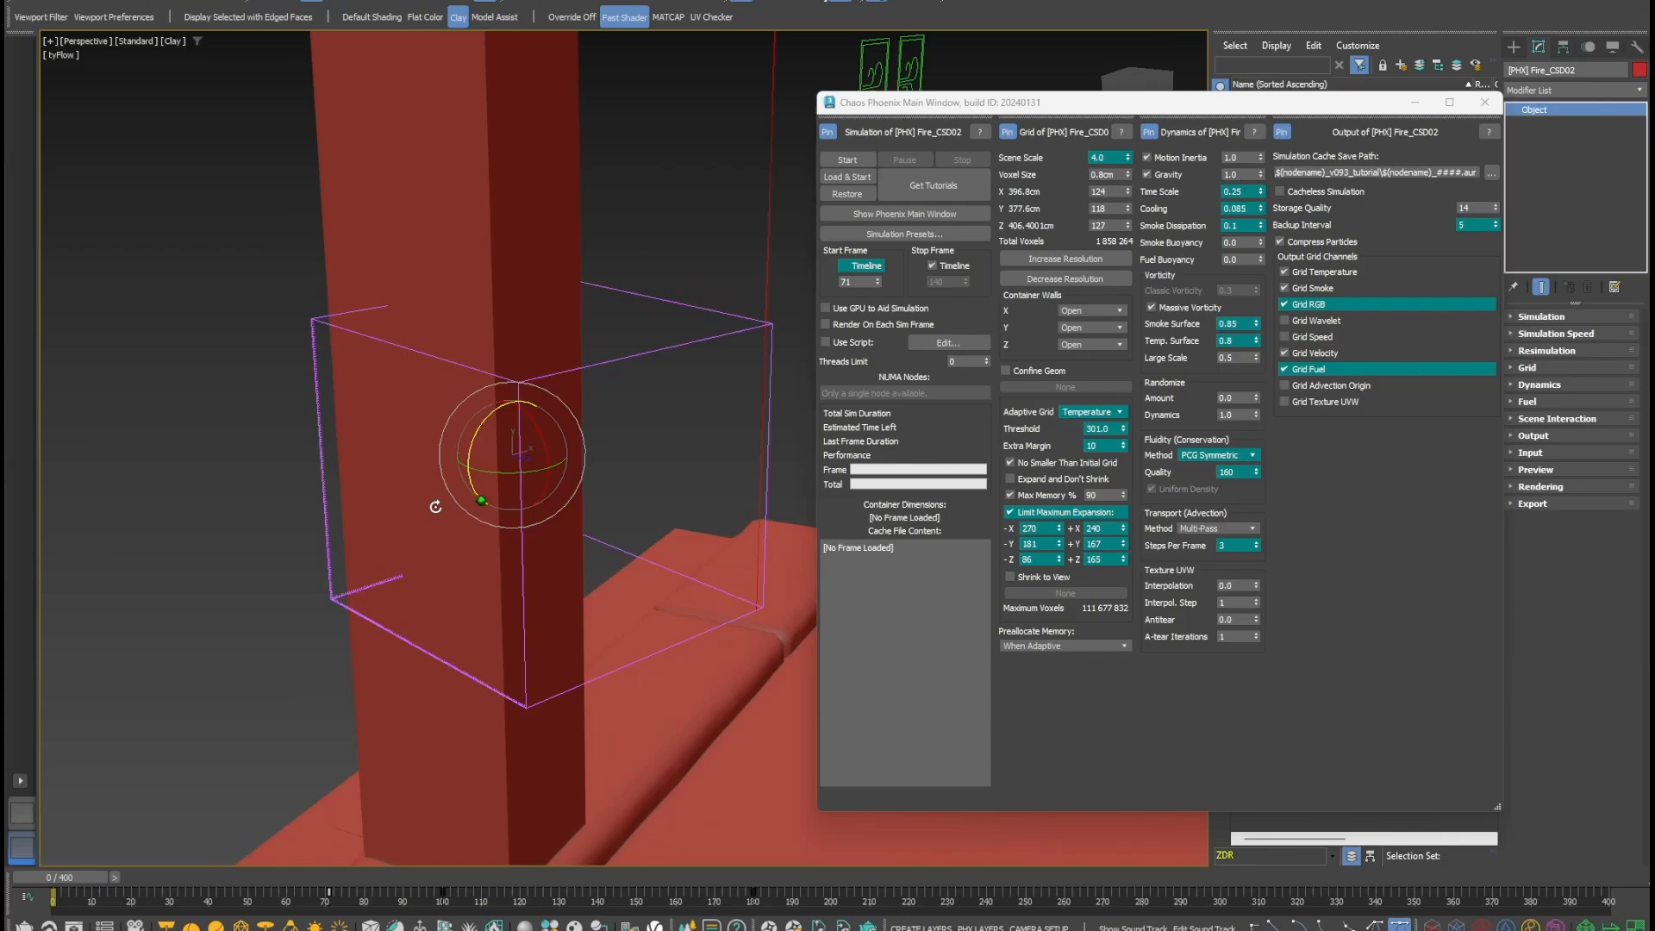
- Minimize the simulation settings, show the Origin helper and inspect the container's placement around the column from a wider angle
left_click(1414, 101)
left_click(1264, 183)
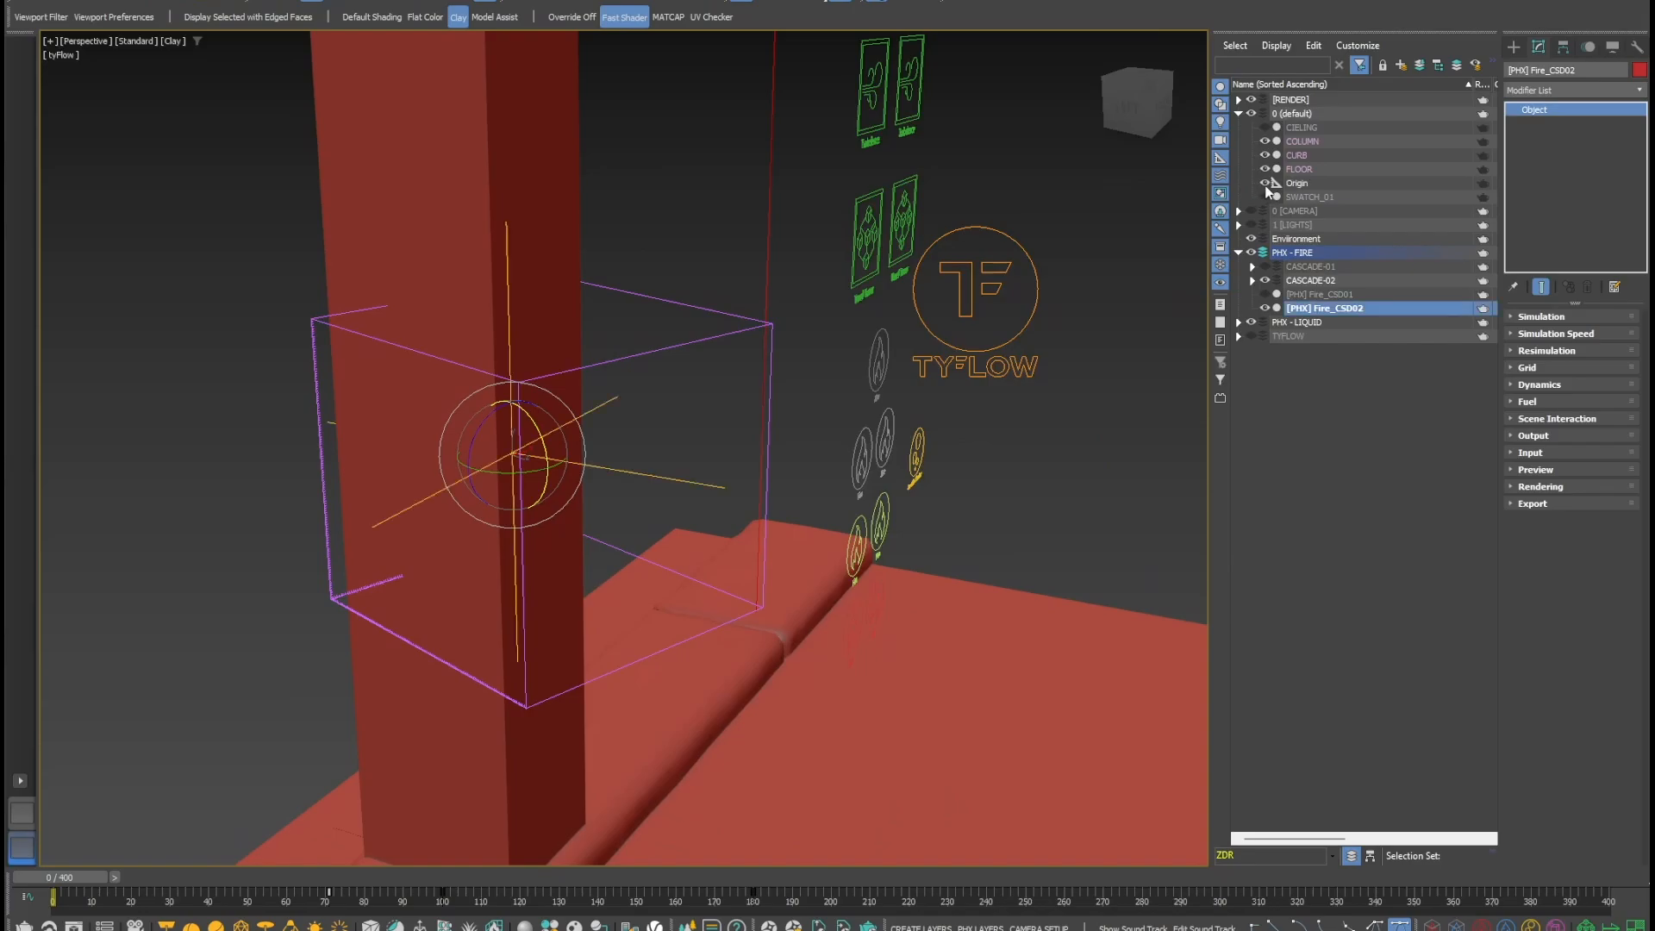
middle_click_drag(536, 475, 573, 590, "alt")
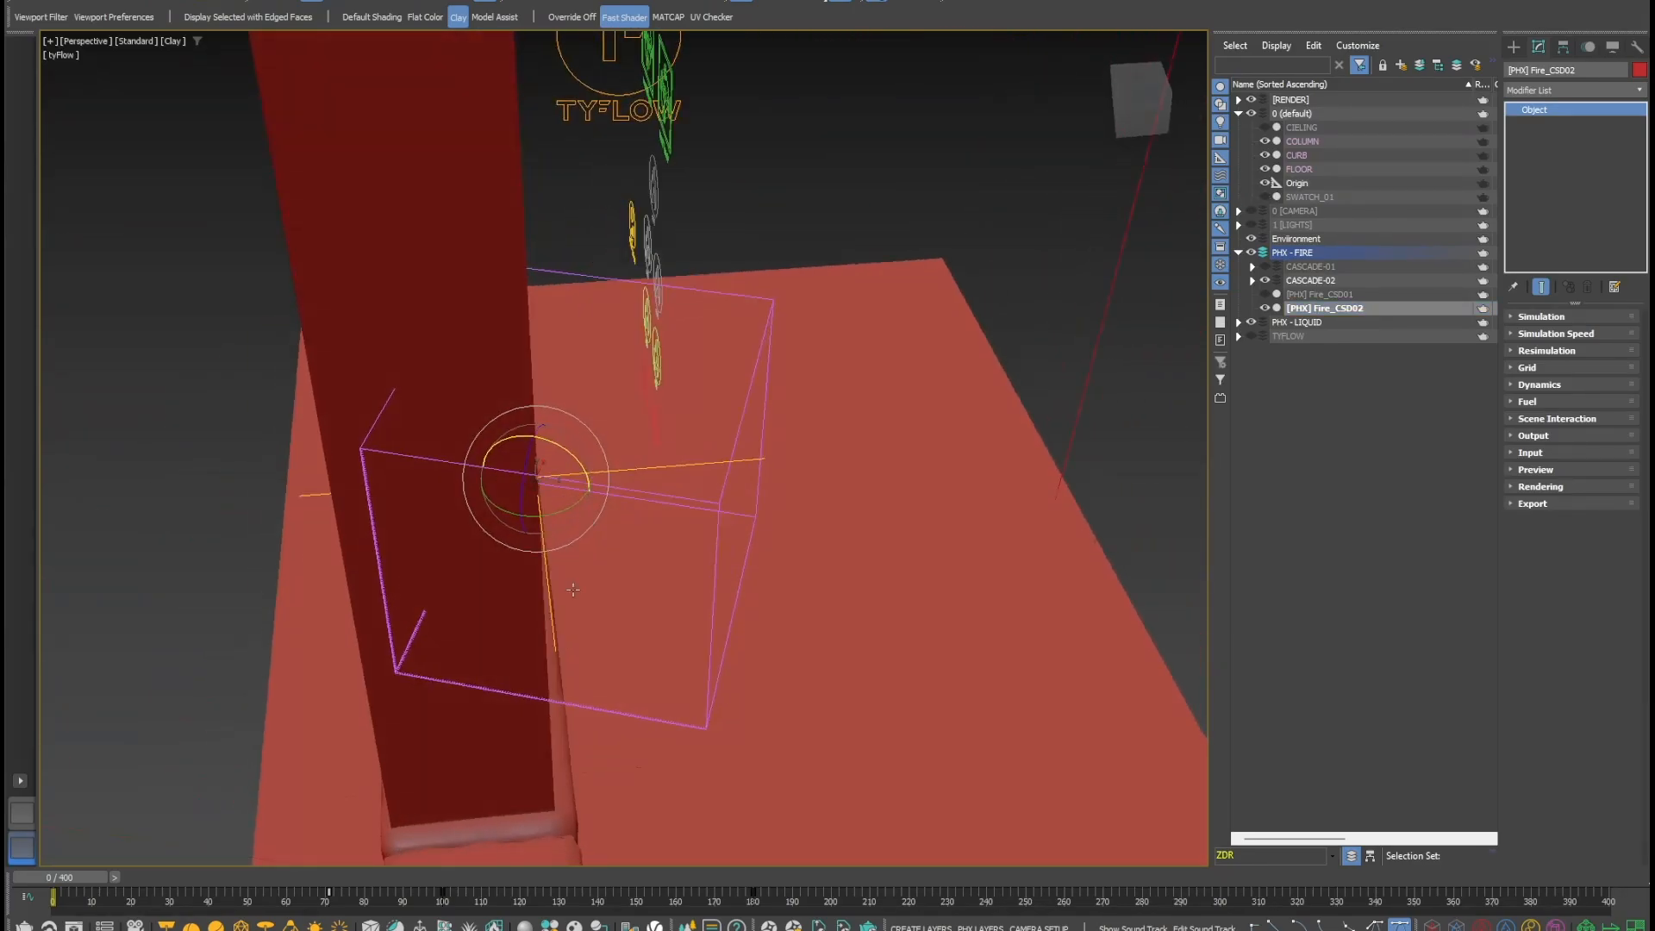
key("z")
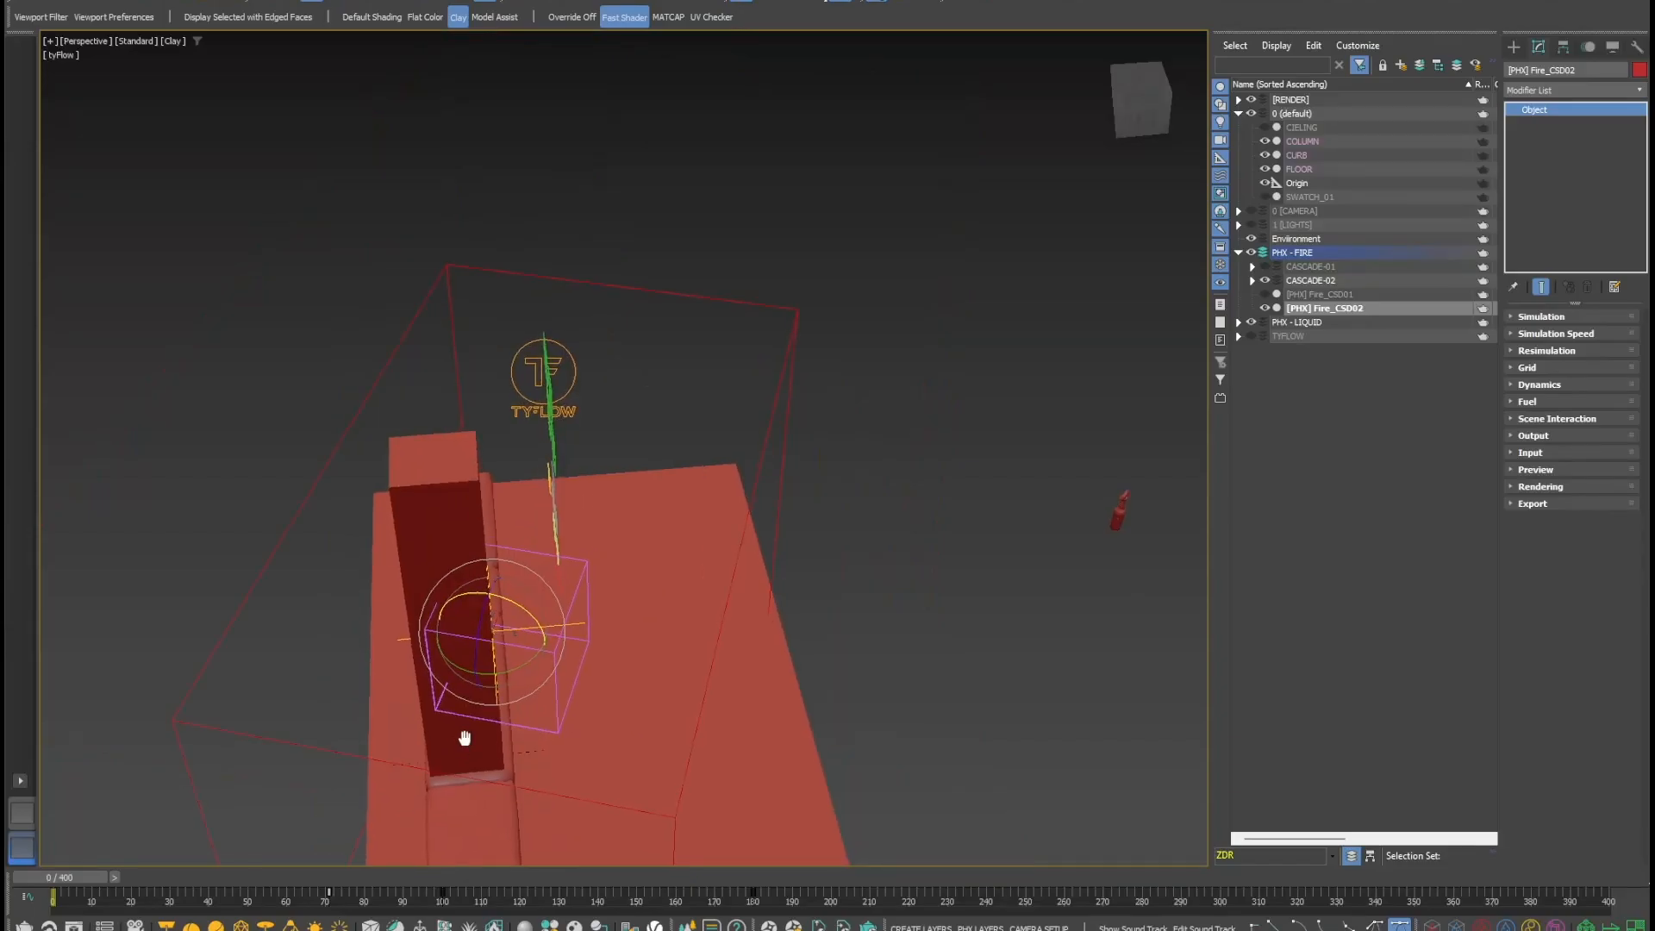
left_click(429, 893)
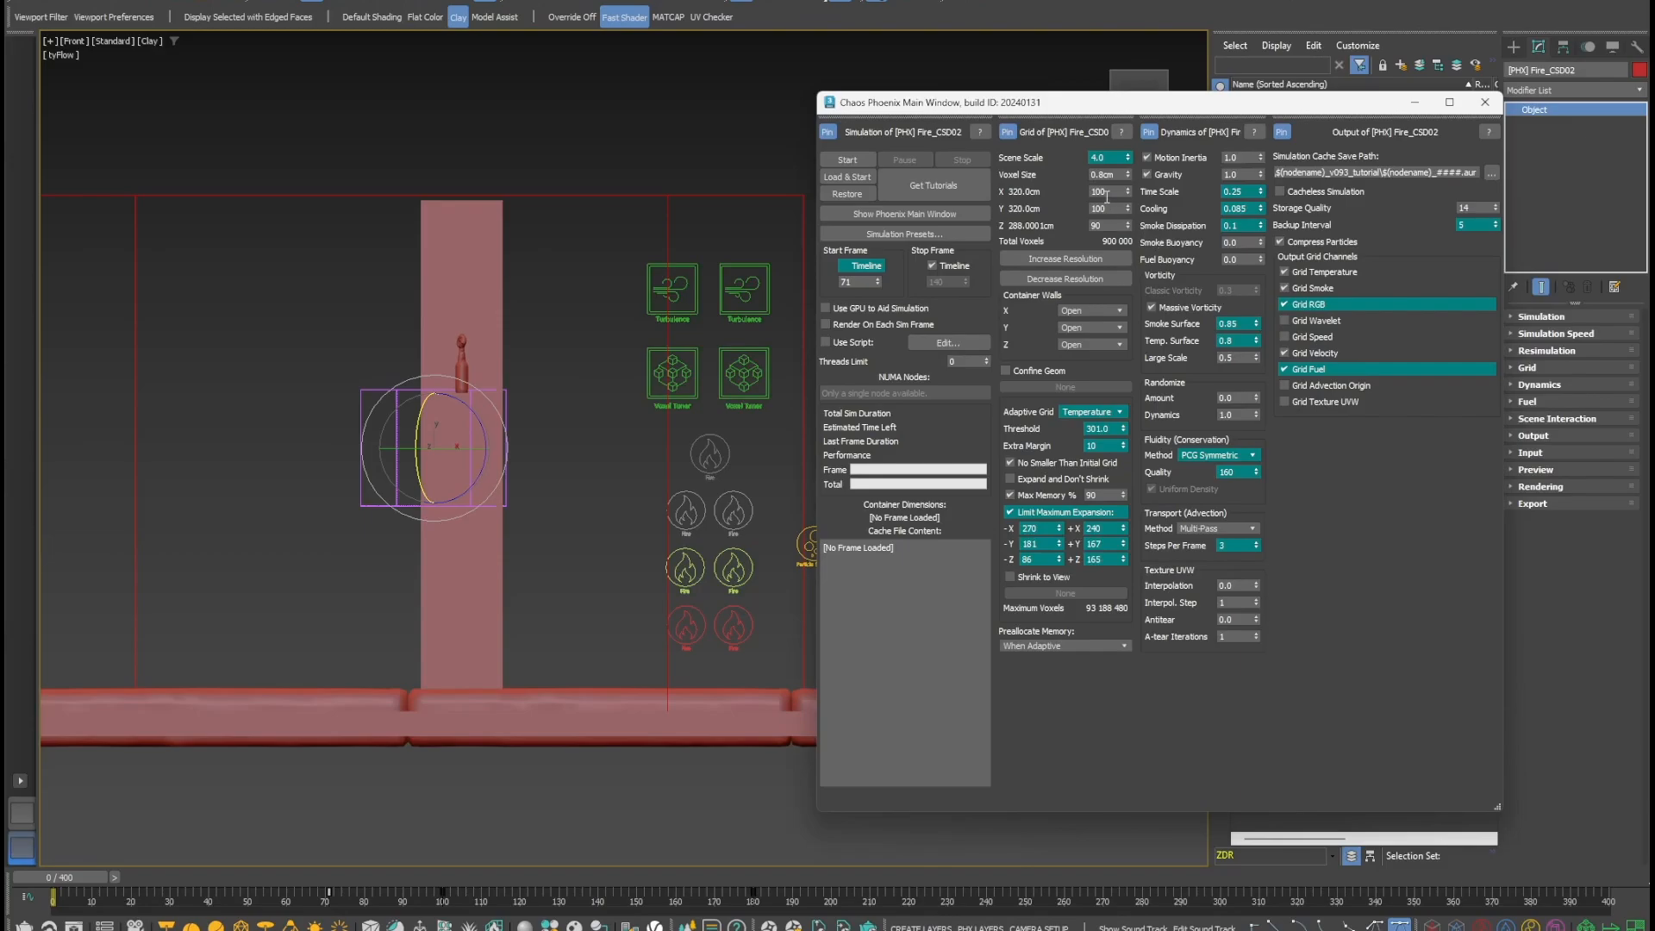
- Review the [PHX] Fire_CSD02 grid's X, Y and Z sizes, Scene Scale and Voxel Size
left_click_drag(1109, 191, 1090, 191)
double_click(1115, 211)
double_click(1102, 226)
double_click(1105, 158)
double_click(1105, 175)
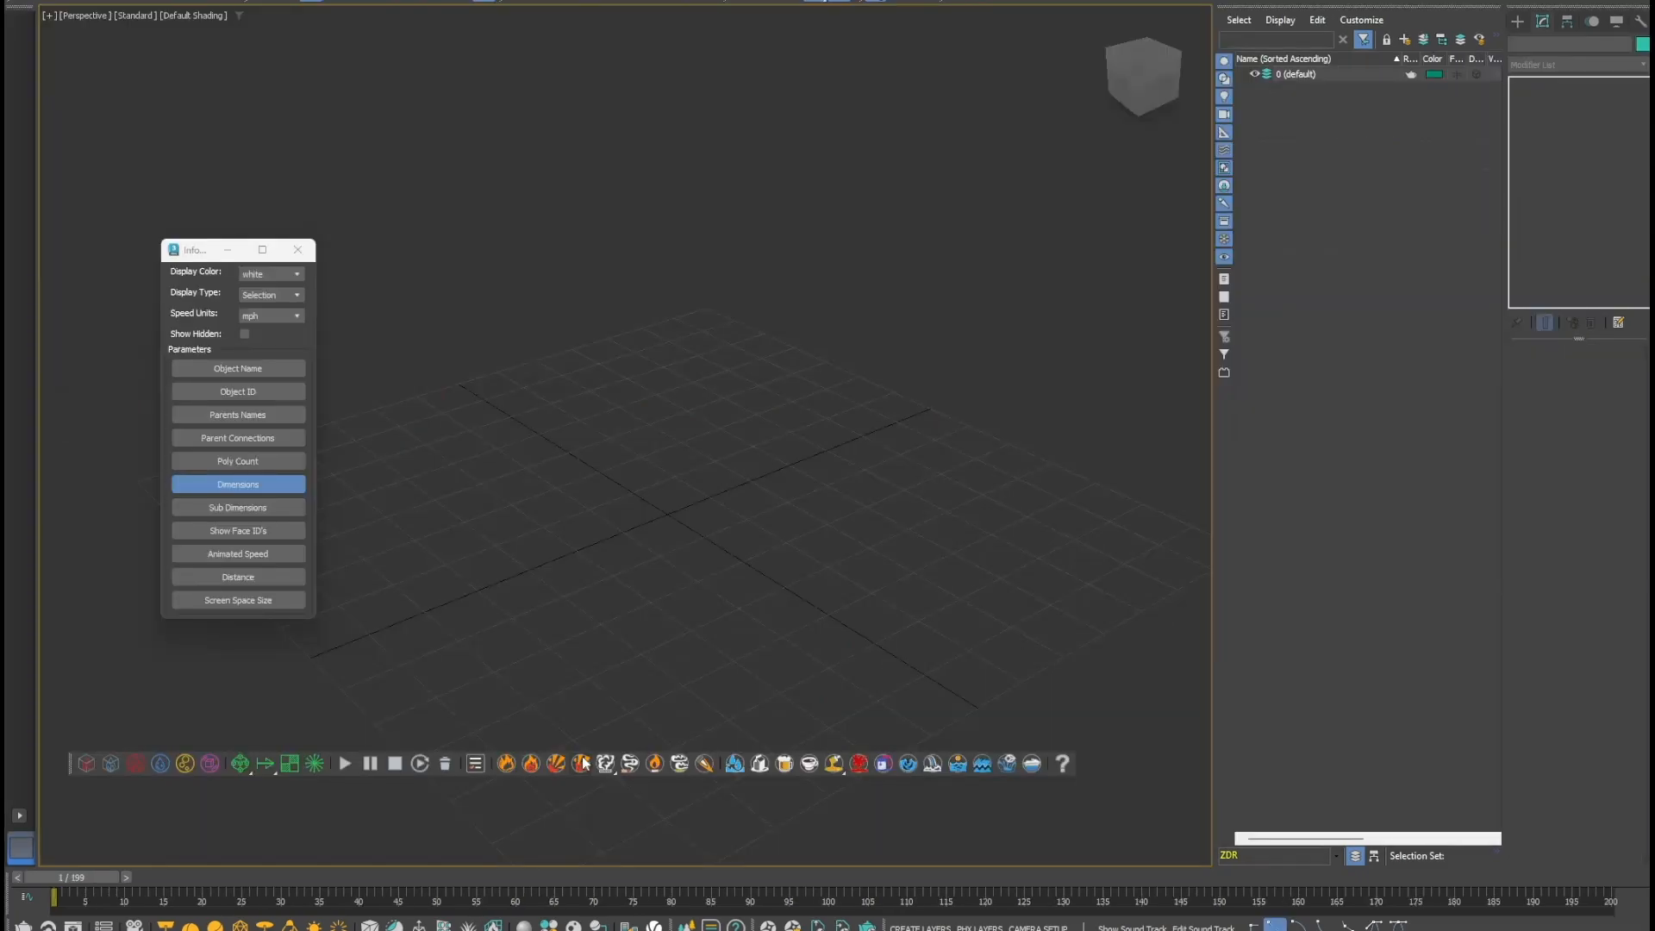
- Create a Phoenix explosion quick setup in the empty scene and float its grid settings beside the container
left_click(554, 763)
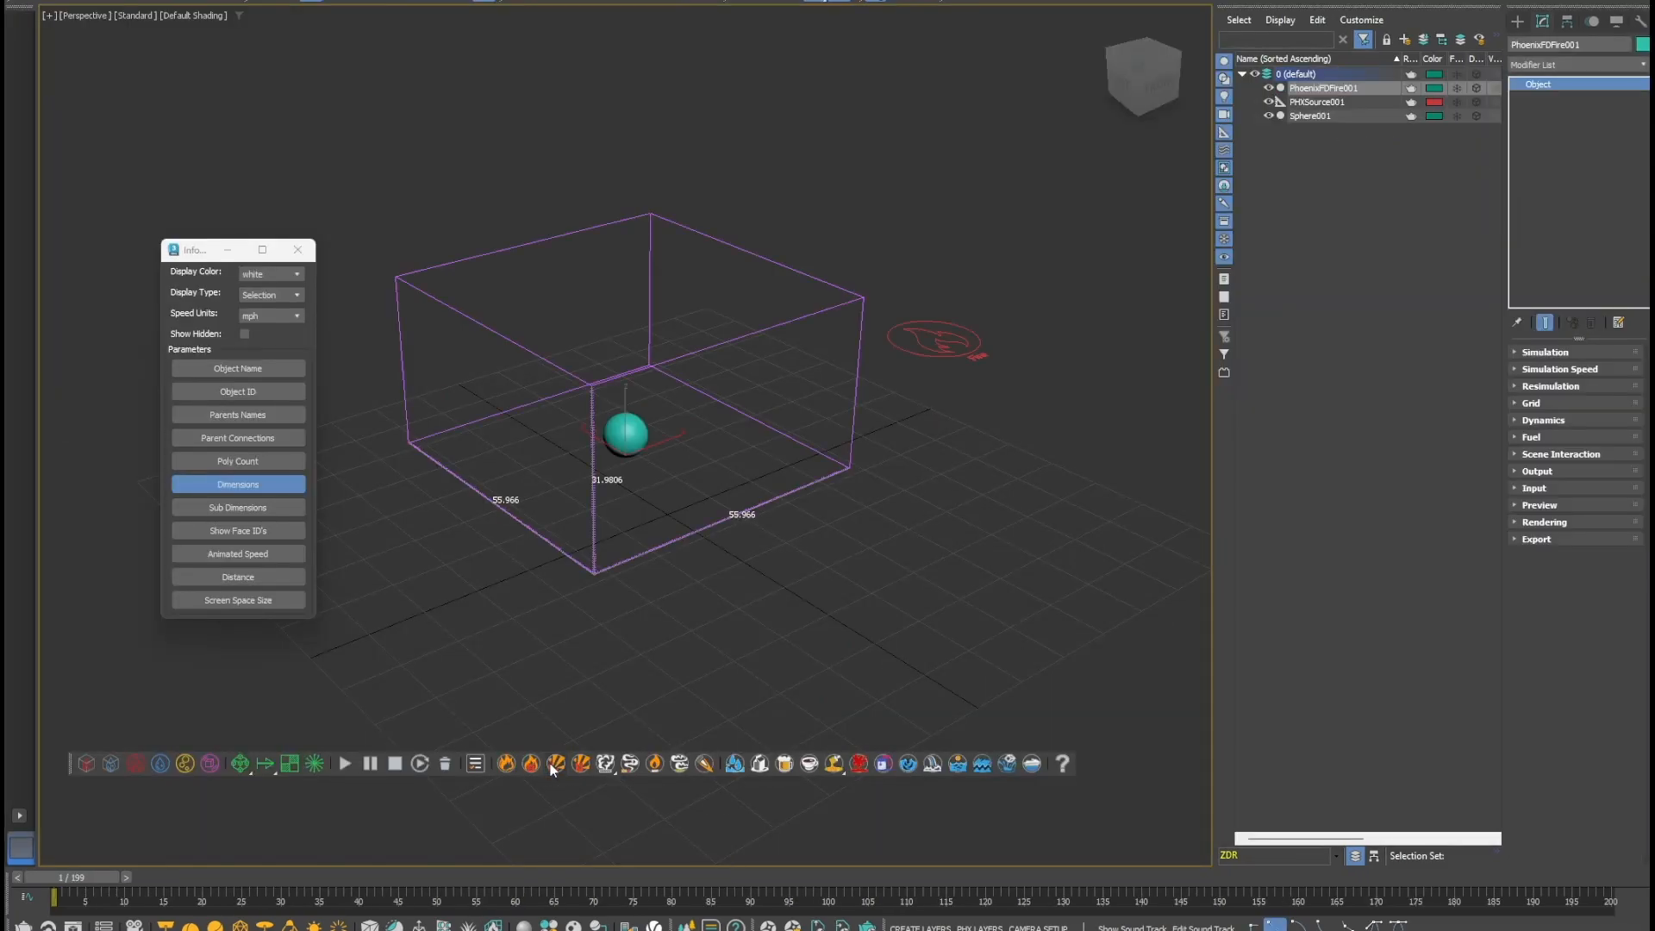
left_click(1543, 403)
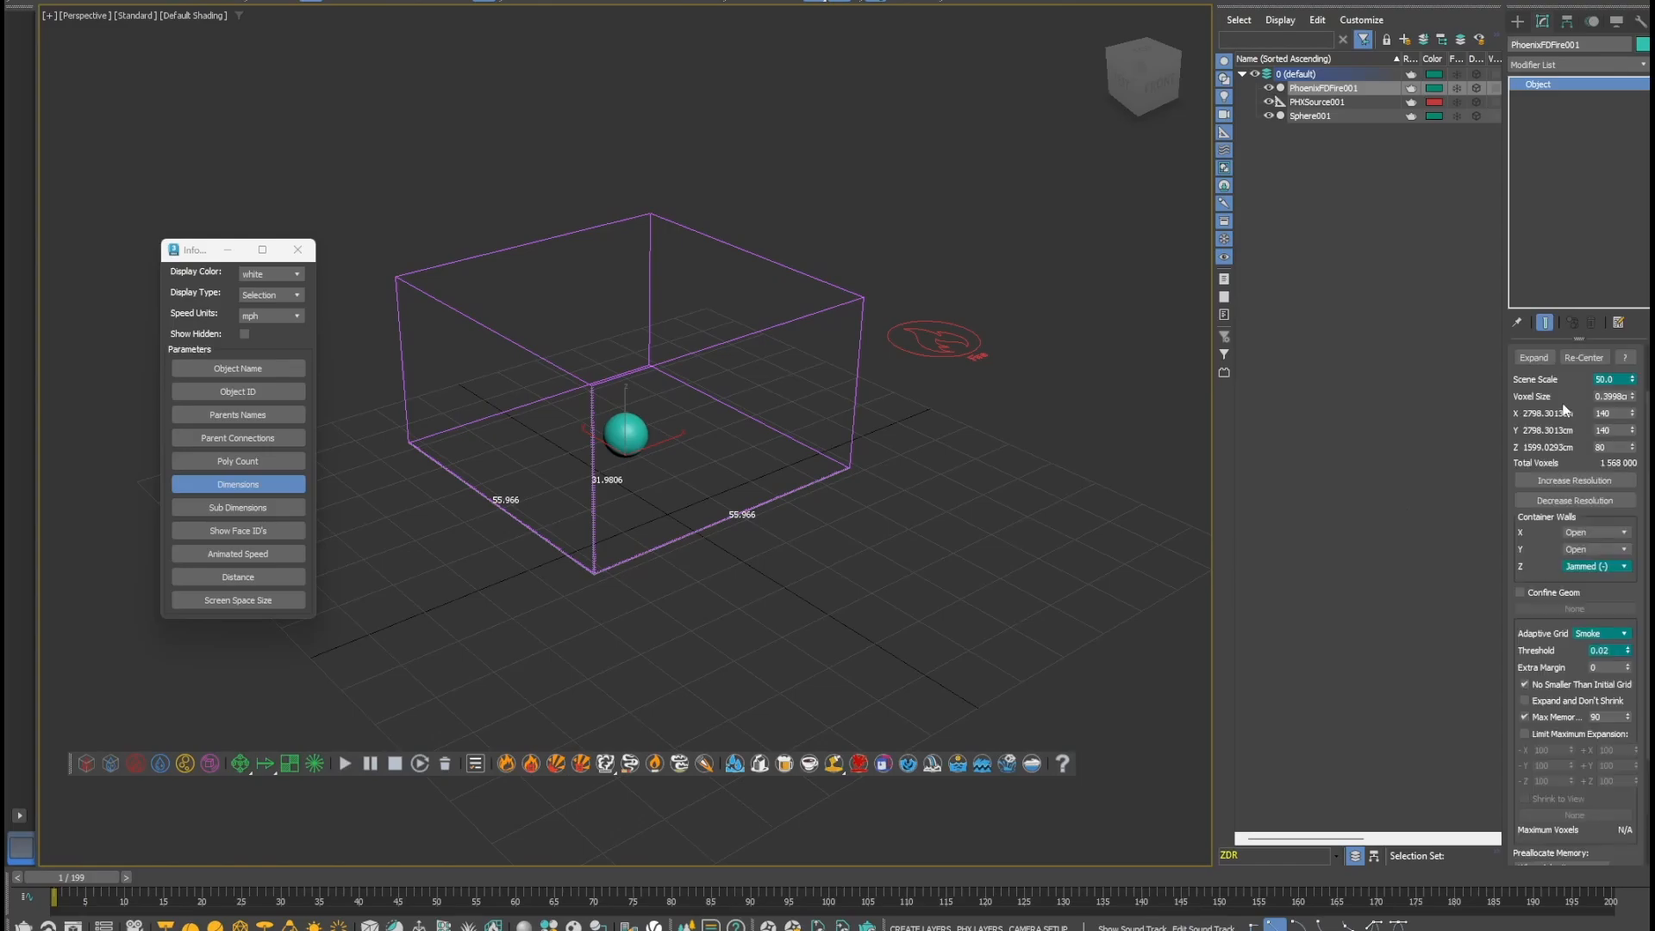
left_click(1533, 357)
left_click_drag(786, 174, 972, 171)
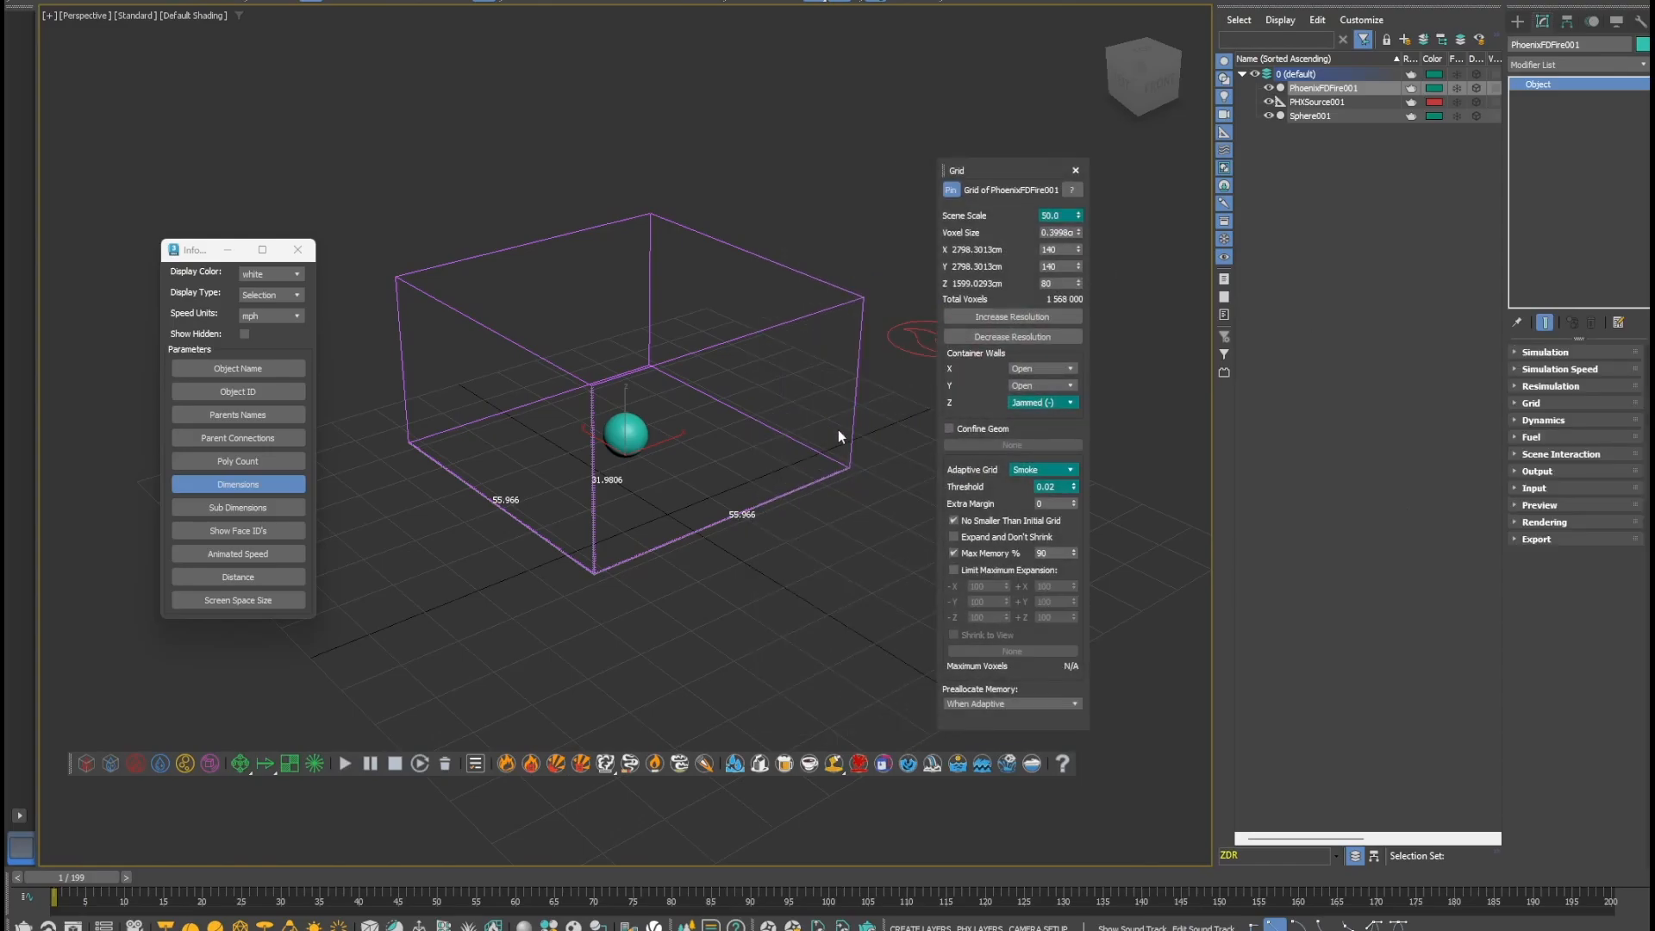
- Set the explosion grid's Scene Scale to 1 and move the floating grid settings clear of the container
double_click(1053, 215)
type("1")
key("Return")
left_click_drag(1002, 163, 1120, 163)
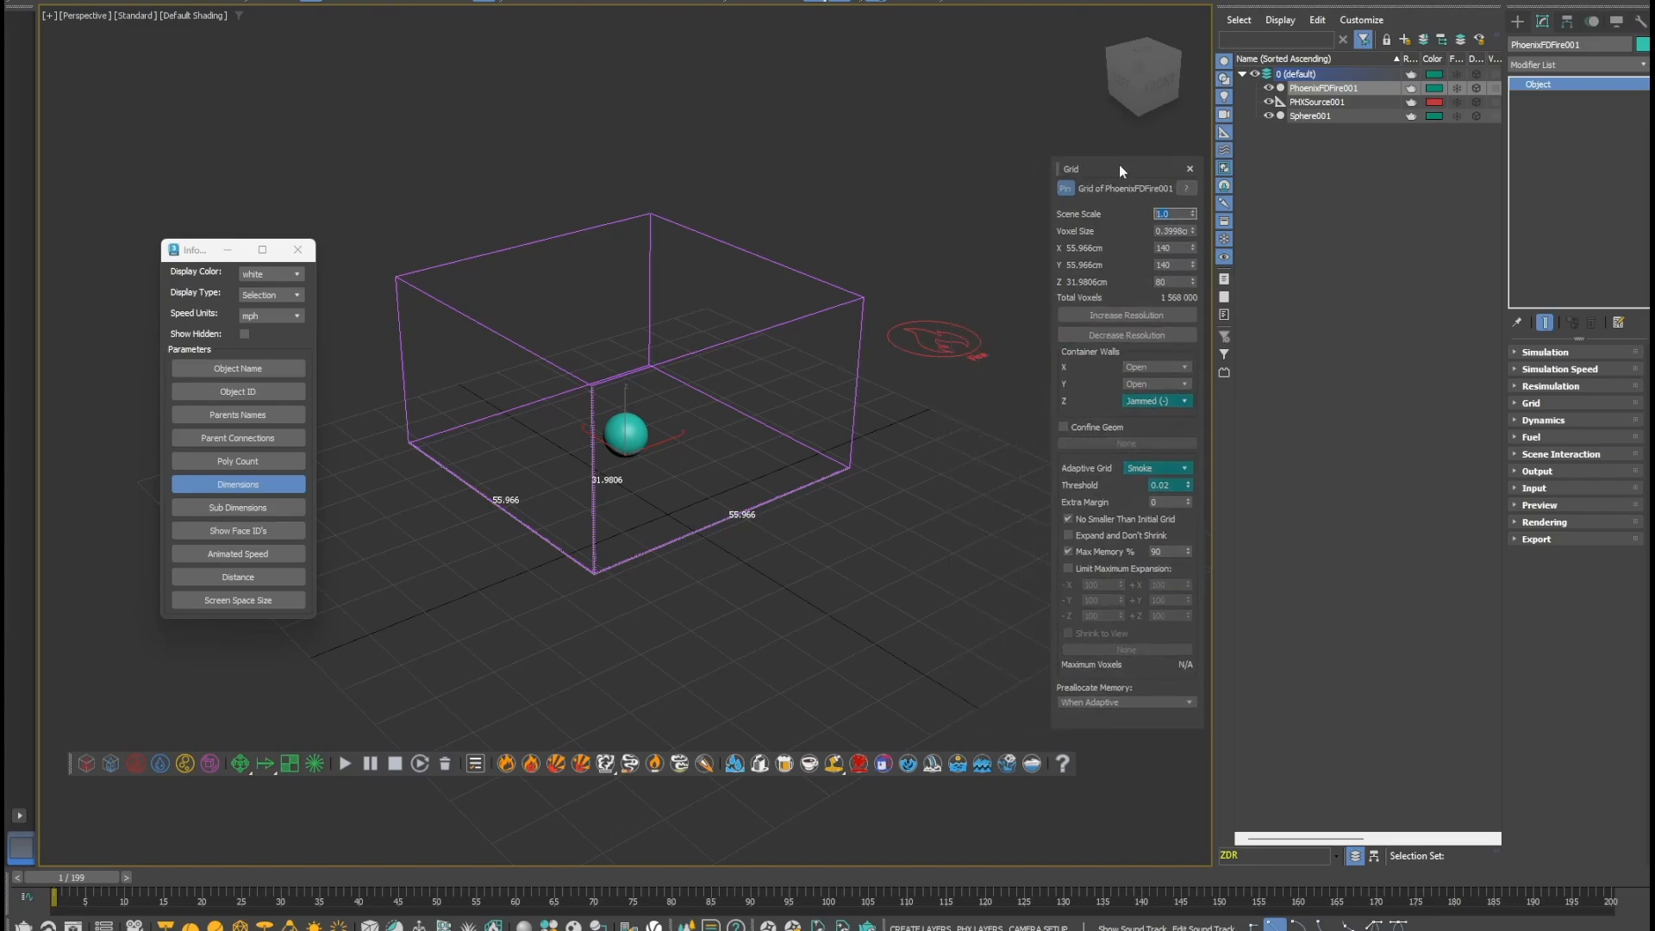
- Float the simulation settings beside the grid settings, run the explosion simulation and stop it around frame 13
left_click(1562, 352)
left_click_drag(1509, 351, 1515, 427)
left_click(1531, 365)
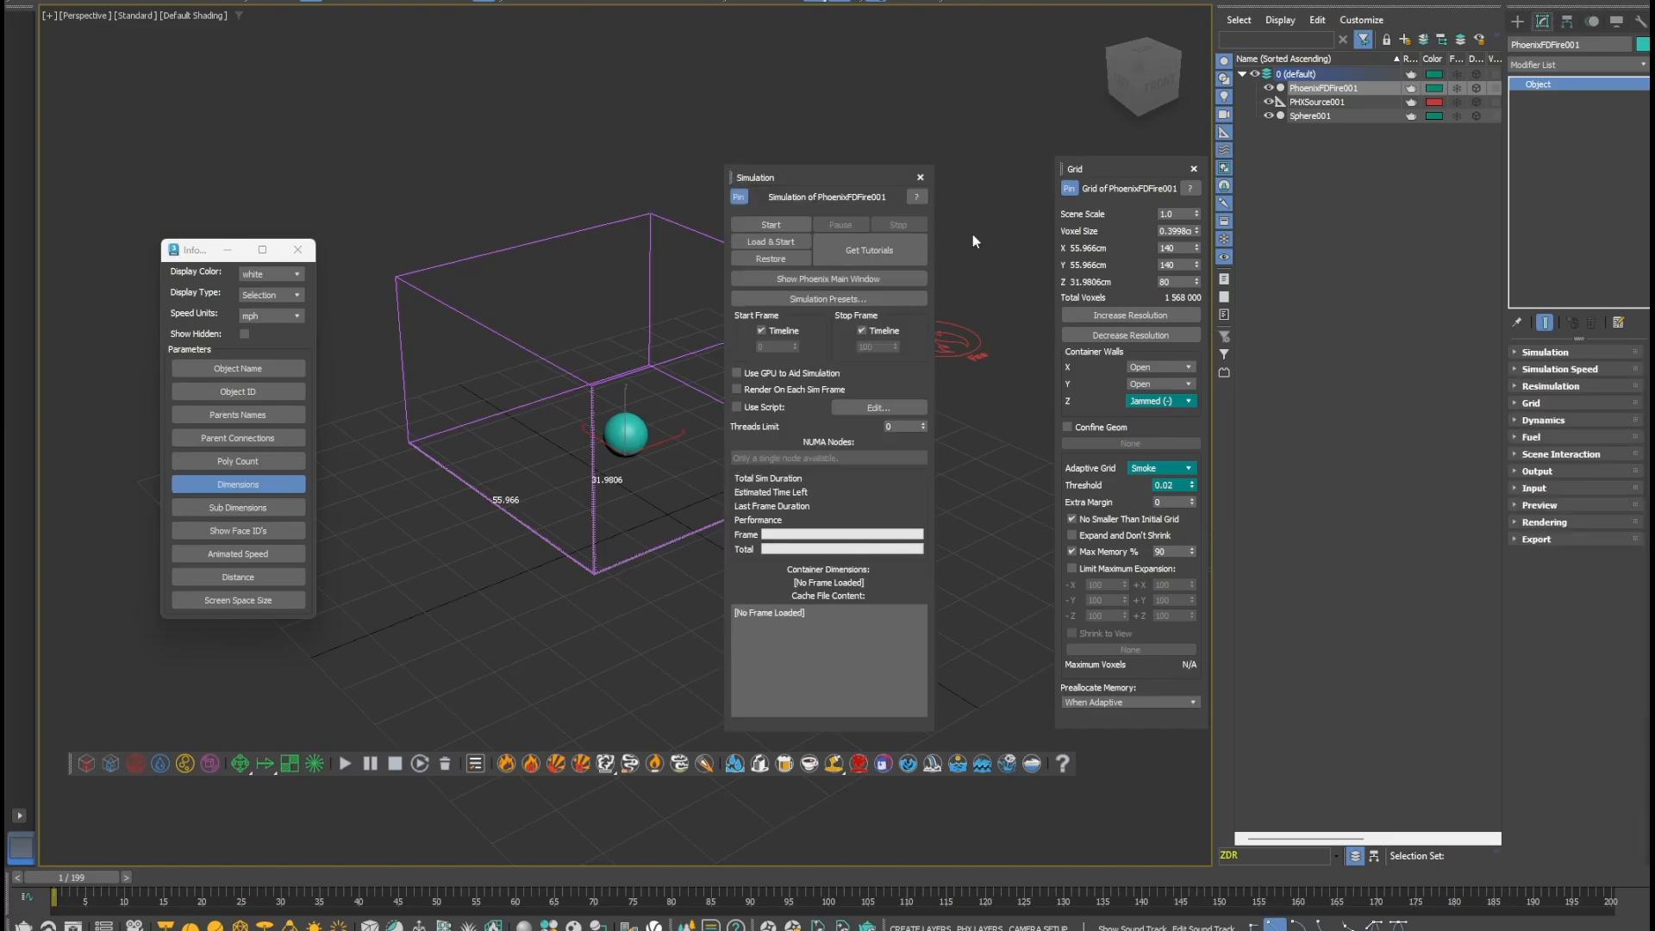
left_click_drag(794, 175, 908, 166)
left_click(880, 221)
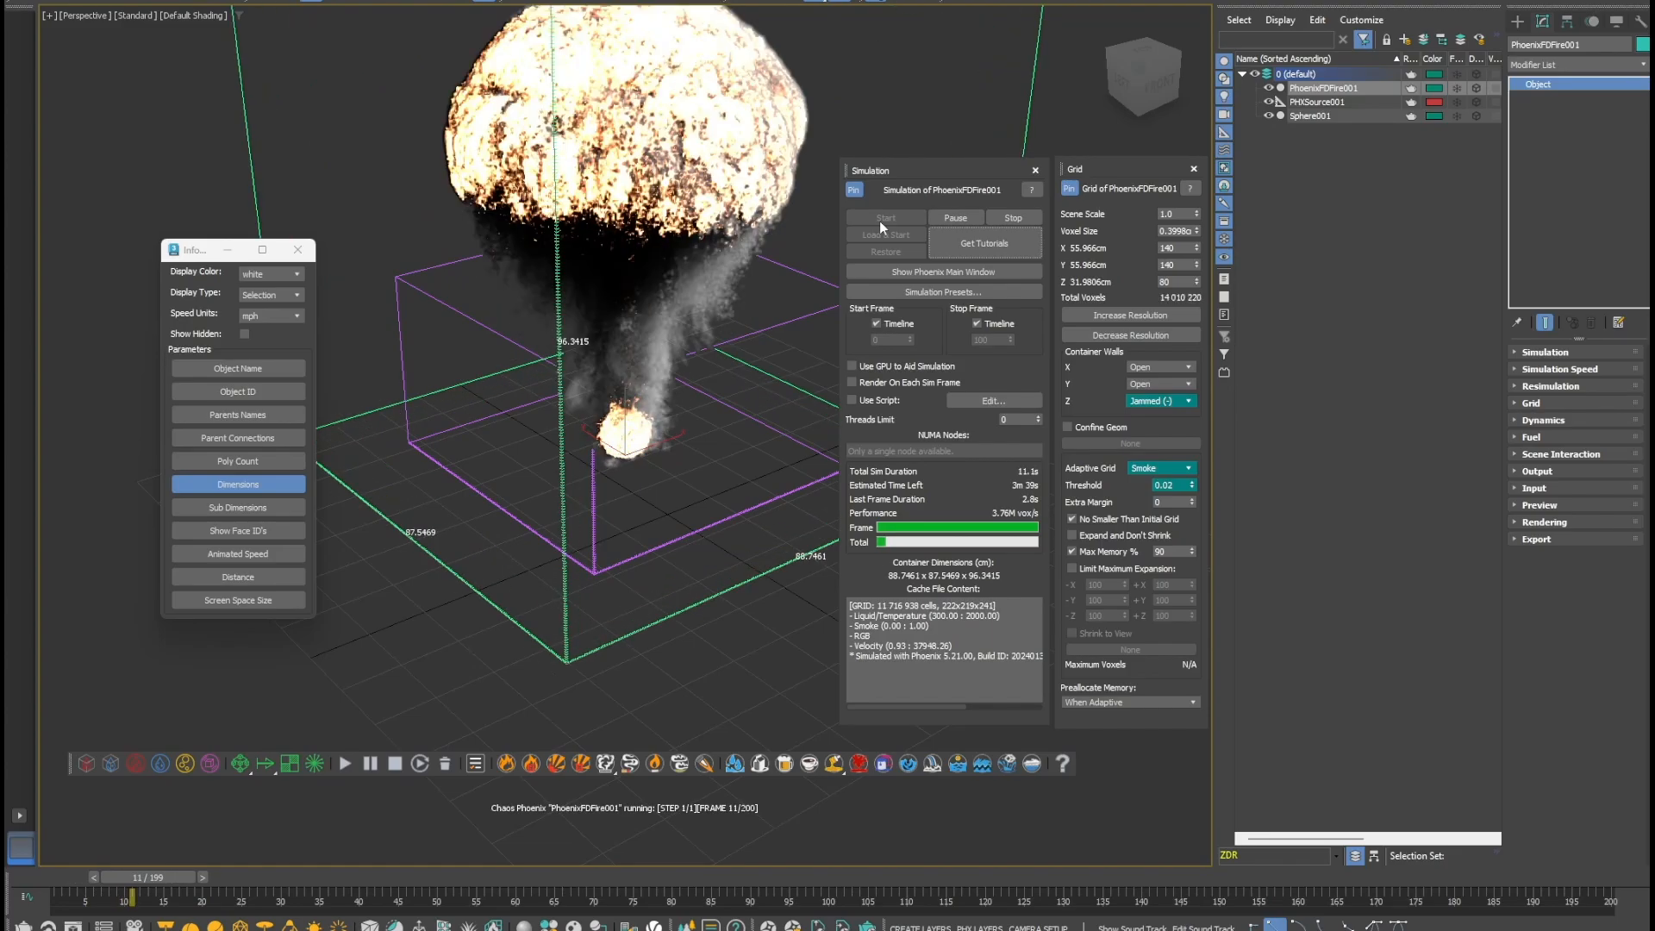
left_click(1013, 218)
- Set the Scene Scale to 50, rerun the explosion simulation and stop it around frame 30
left_click(1121, 218)
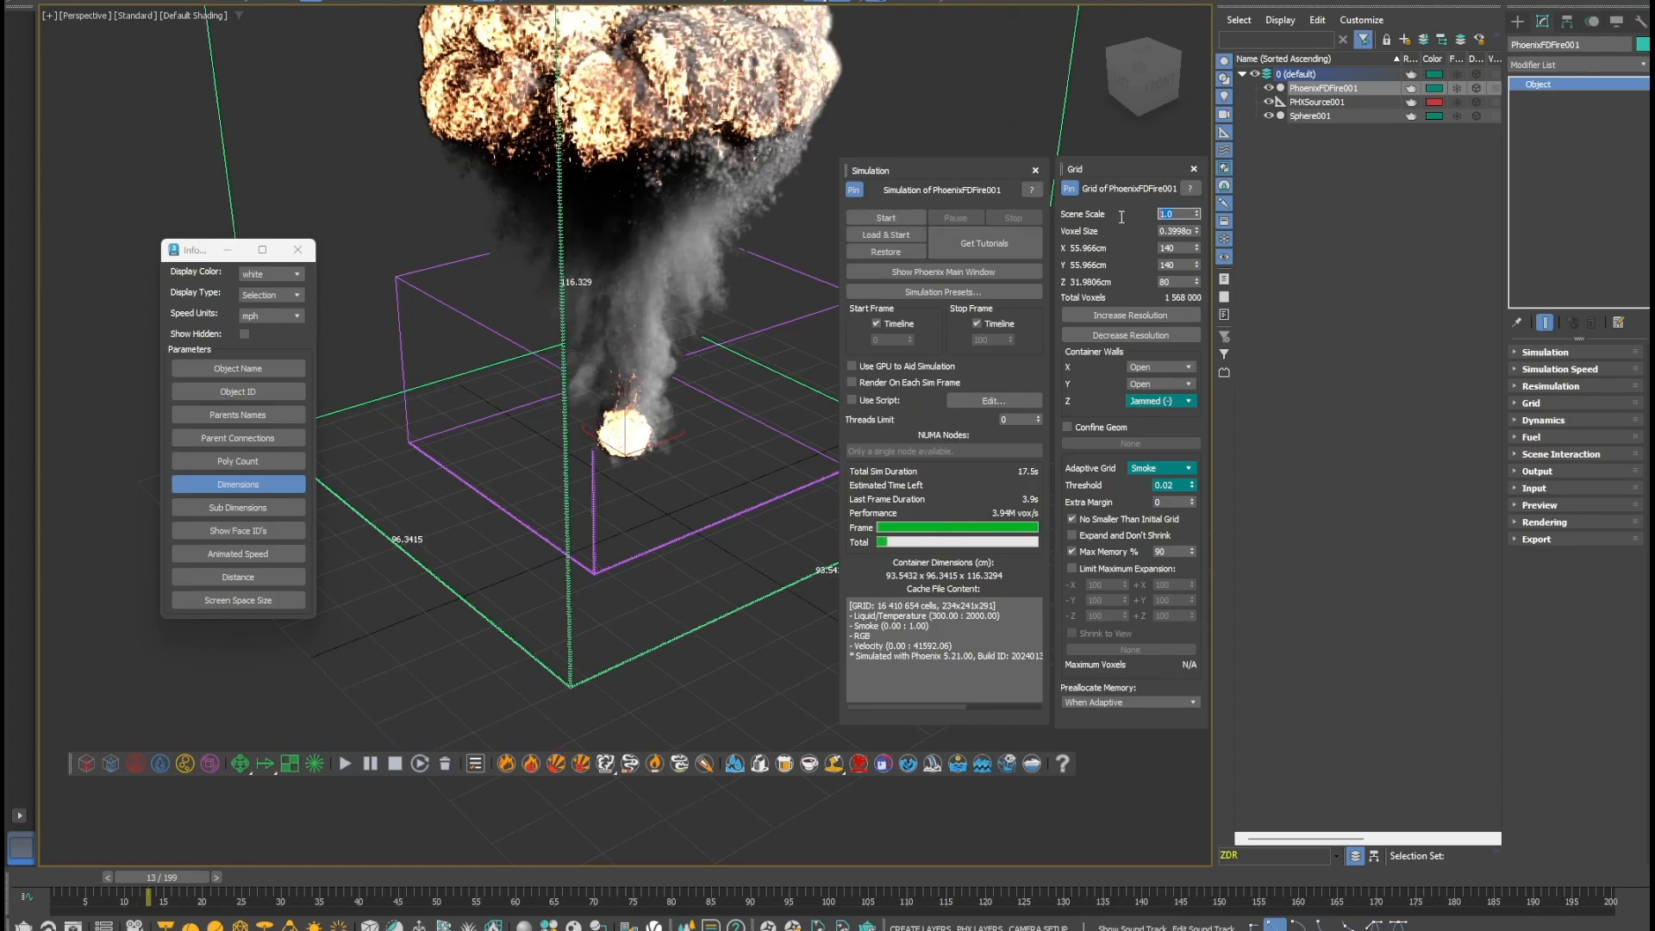
type("50")
key("Return")
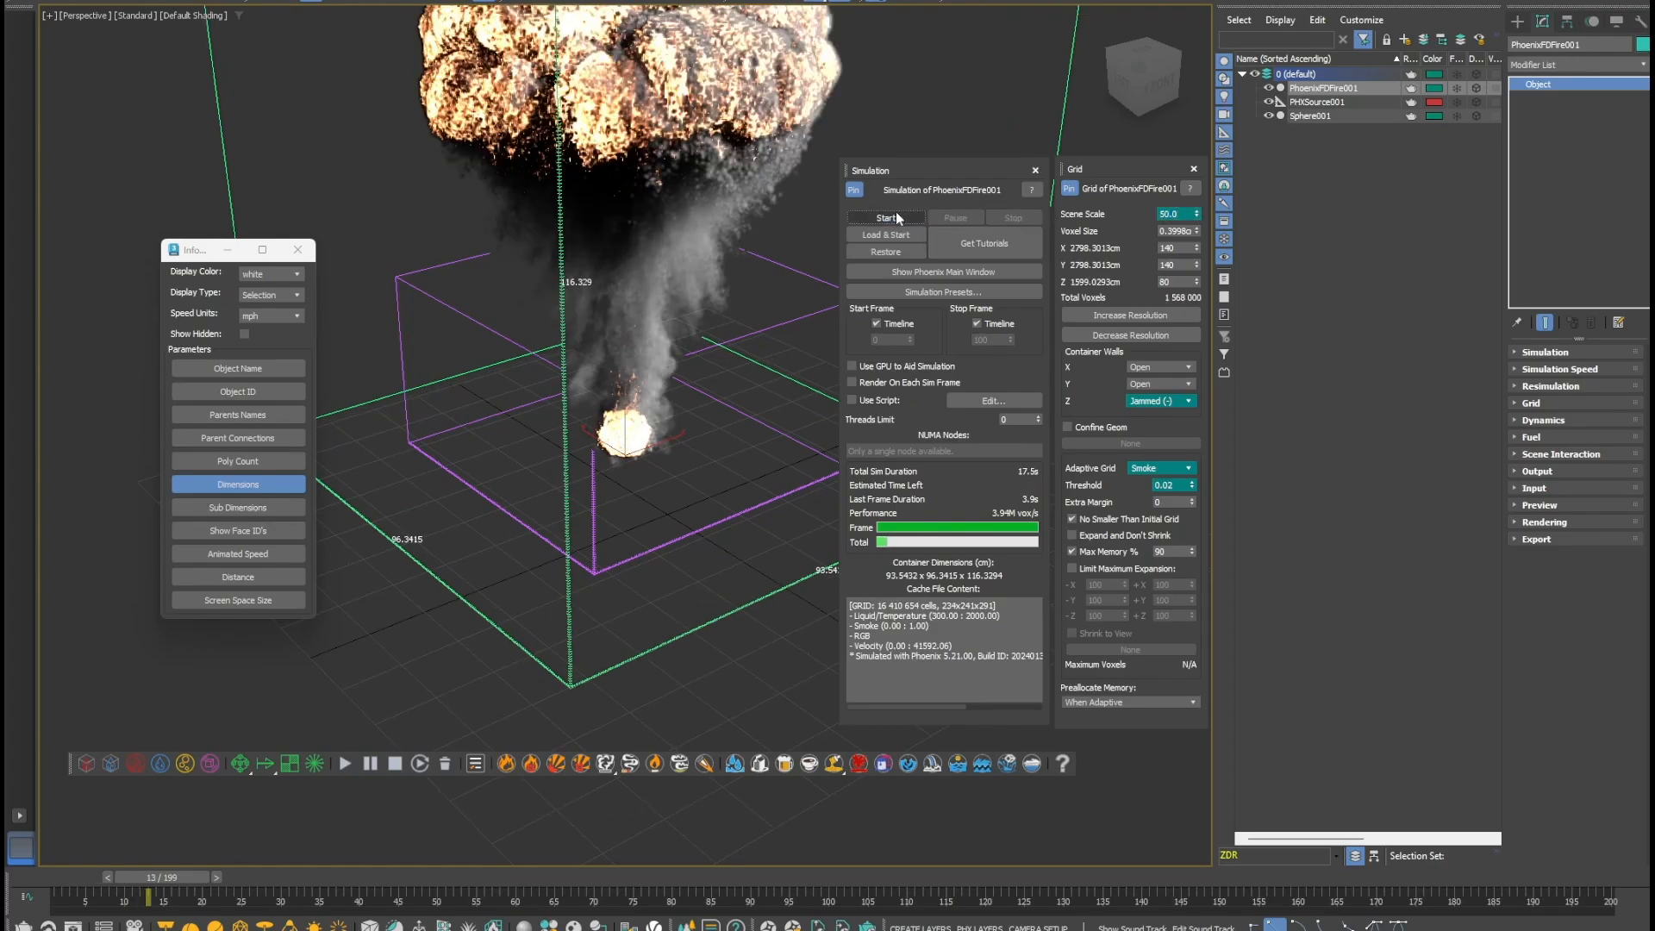
left_click(897, 215)
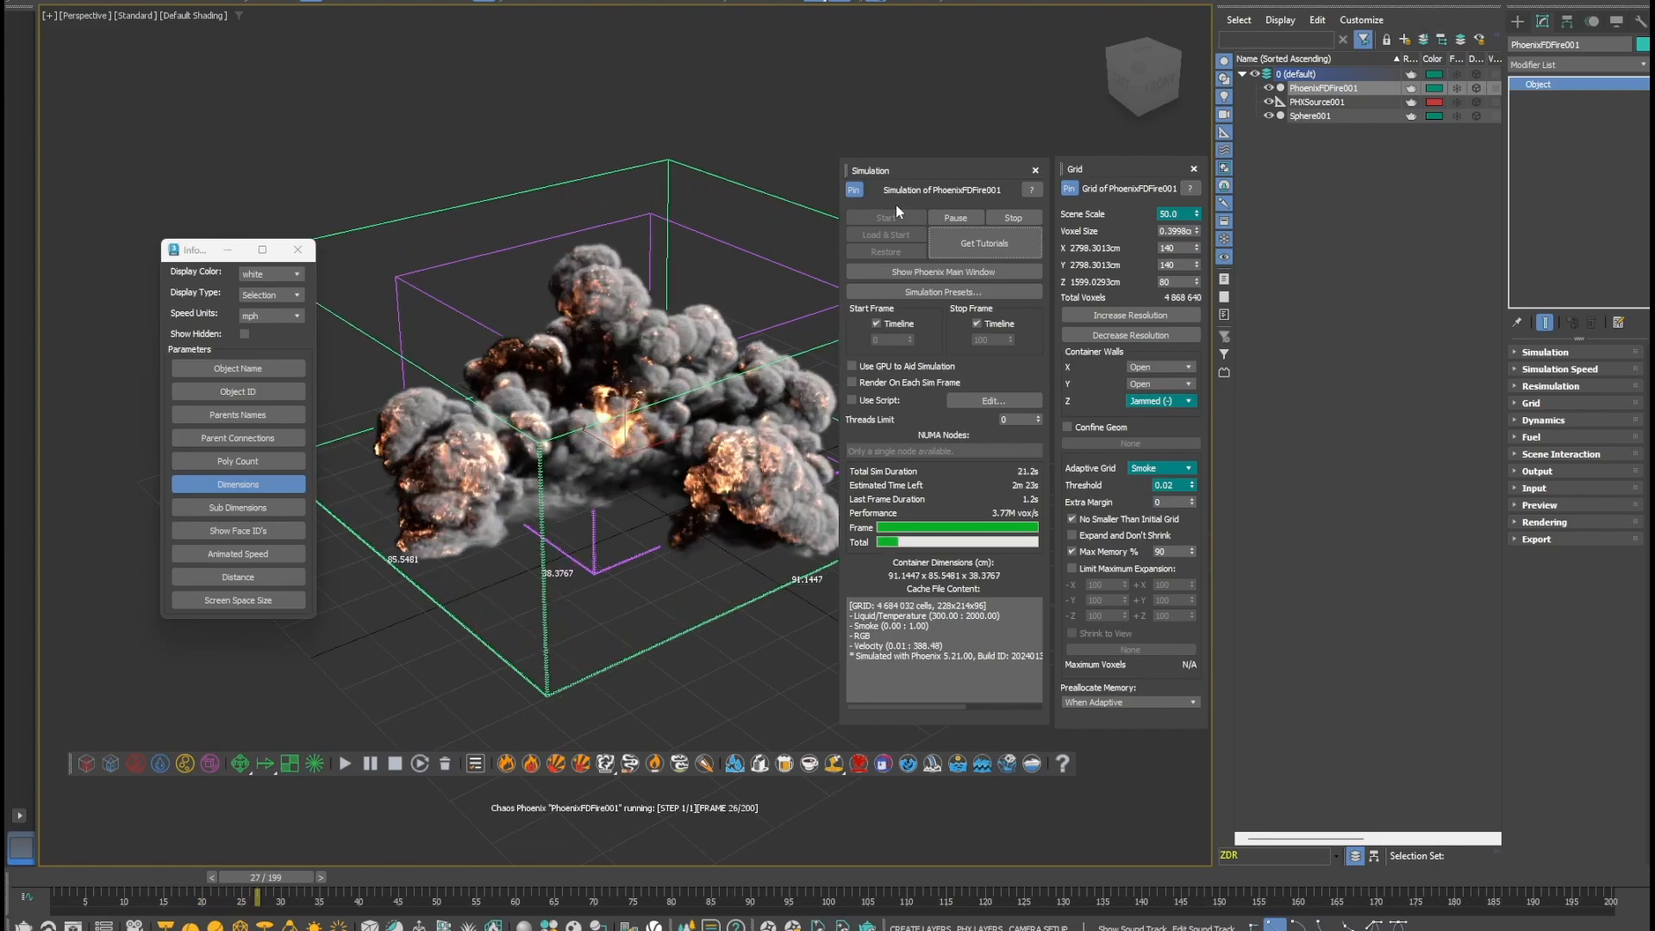
left_click(1020, 220)
- Set the explosion grid's Scene Scale to 500
left_click_drag(1186, 215, 1124, 209)
type("500")
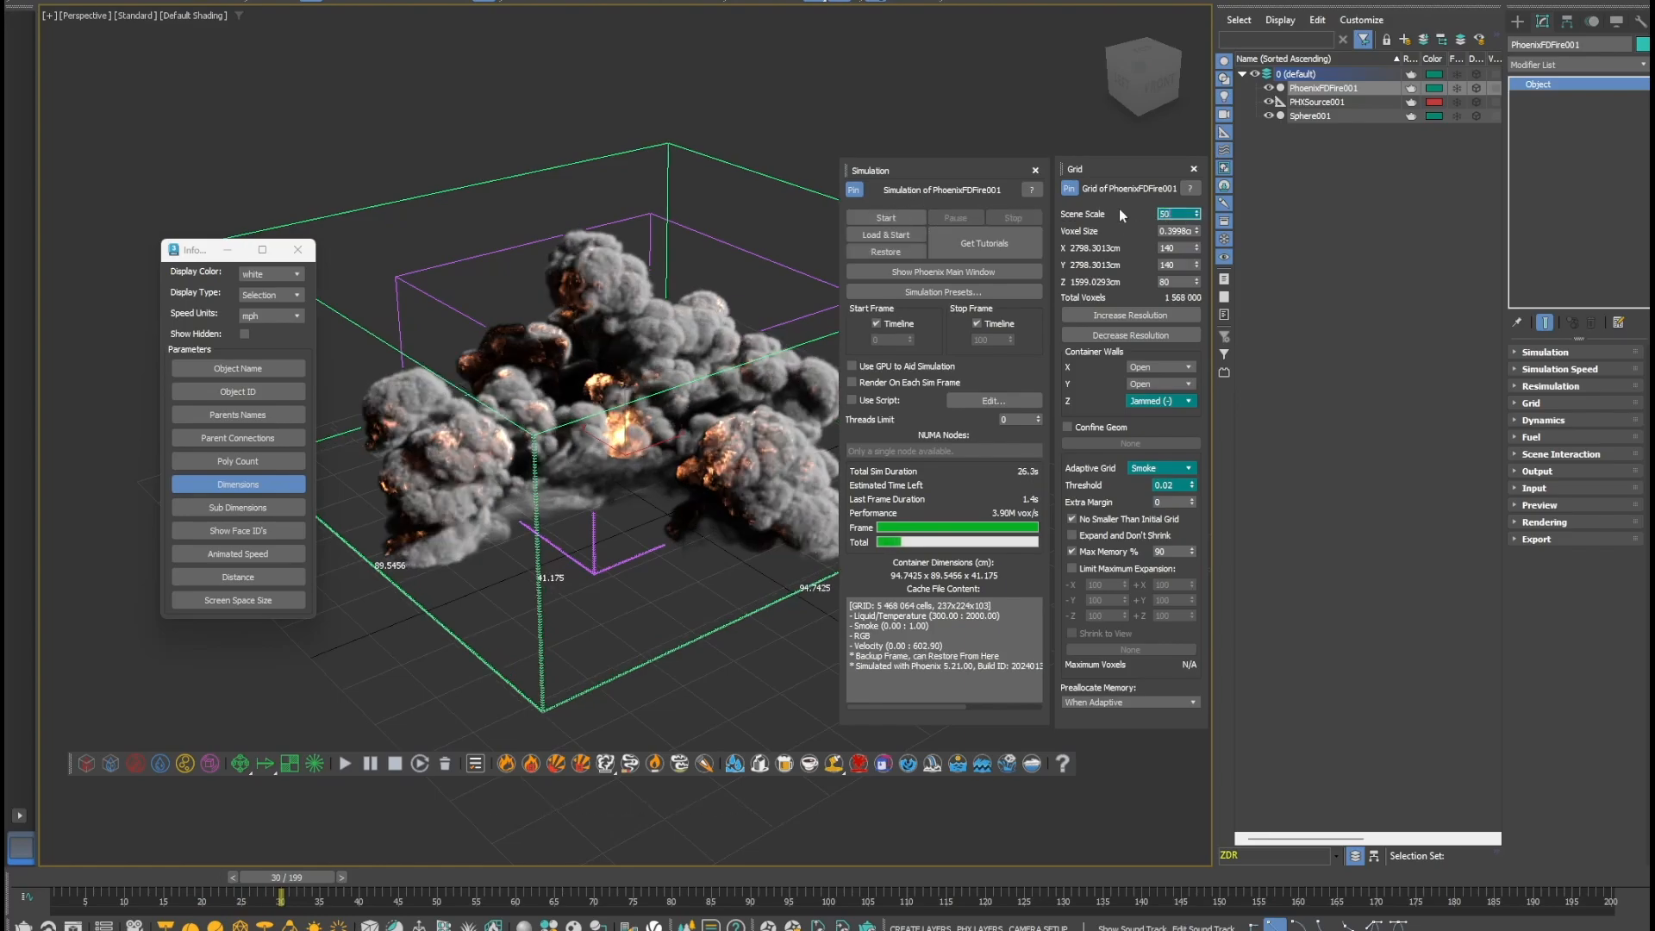
key("Return")
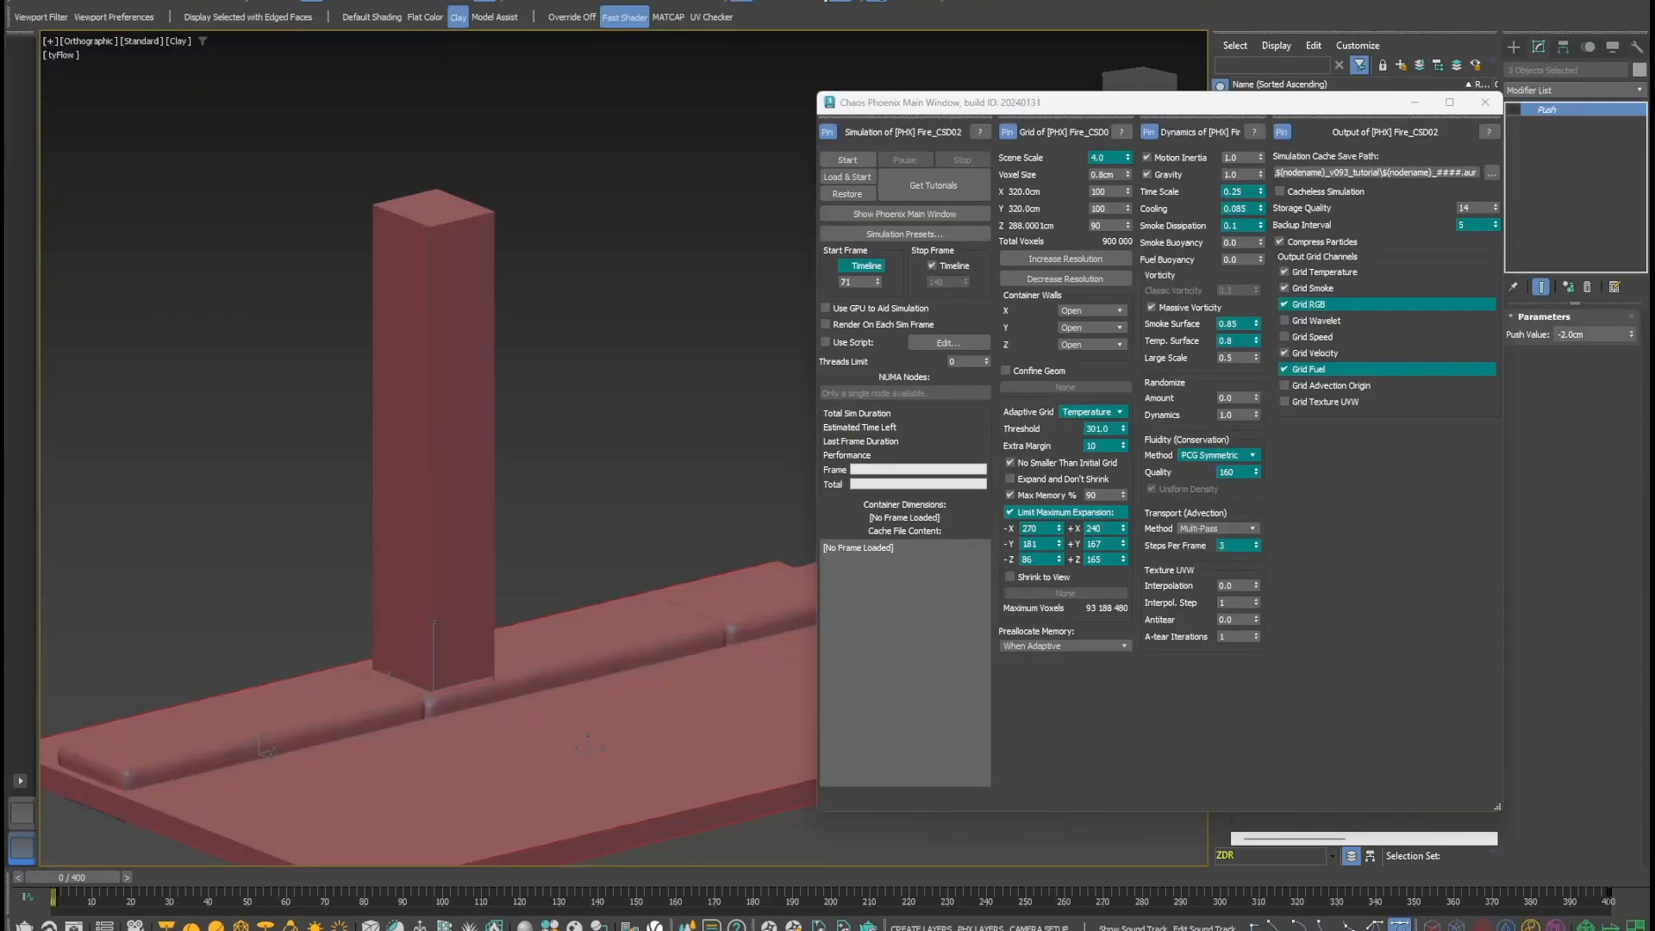
- Display the real dimensions of the column, curb and floor in the Molotov scene, inspect them in perspective, and hide them again
left_click_drag(1497, 229, 659, 226)
left_click(711, 460)
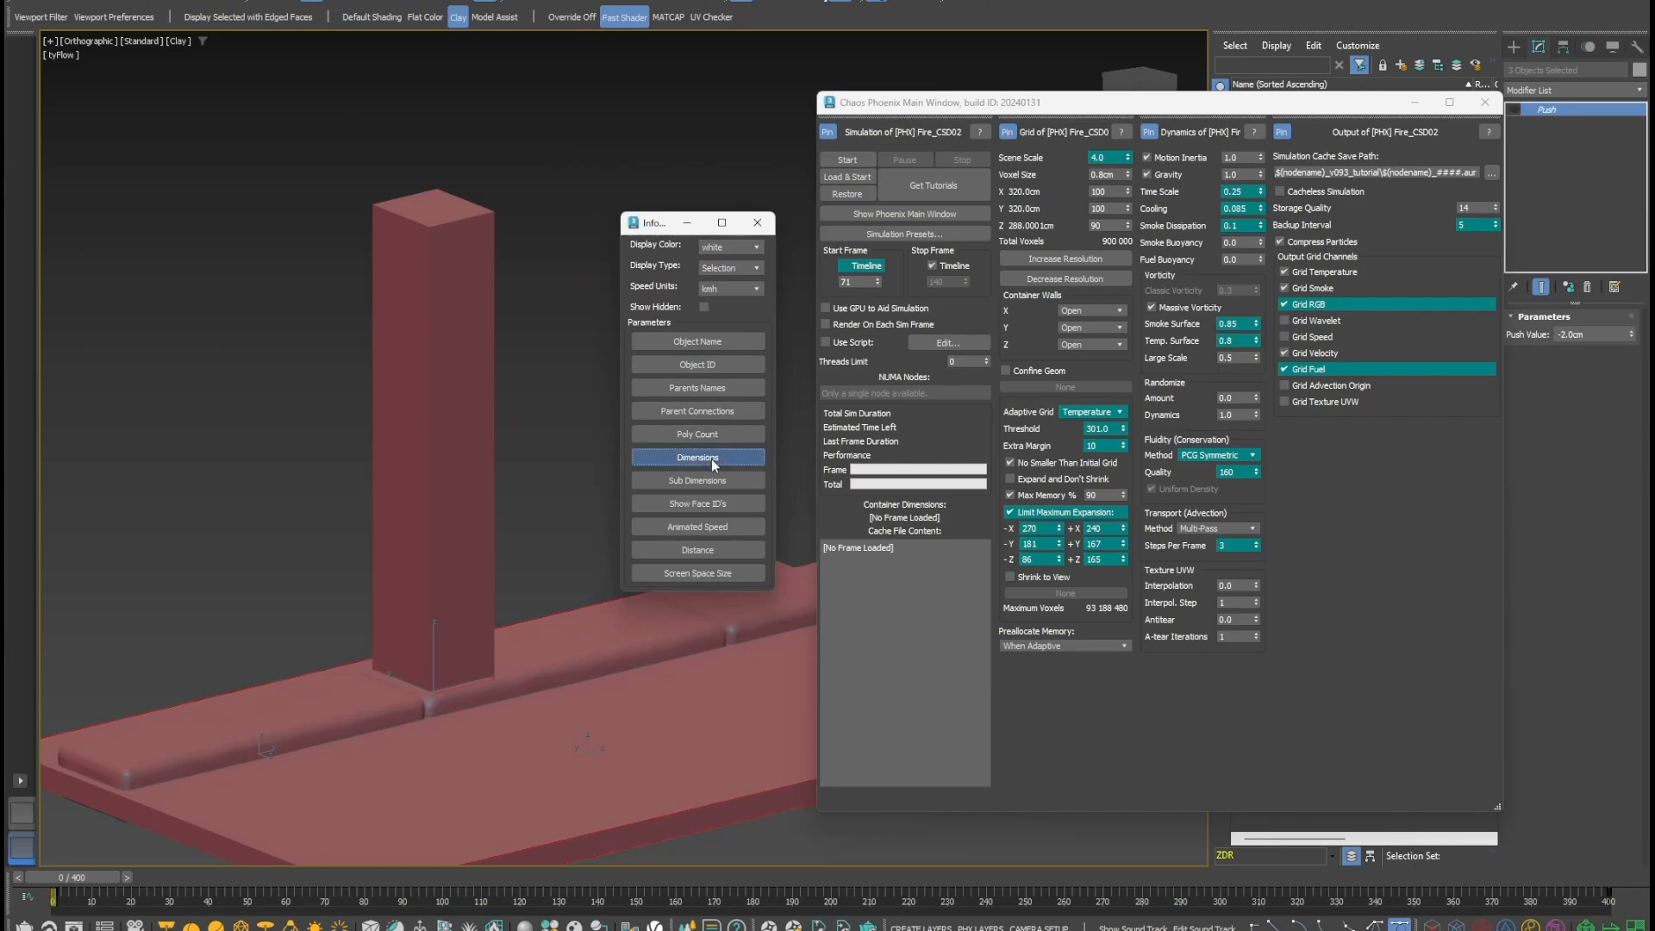
middle_click_drag(451, 520, 533, 517)
key("p")
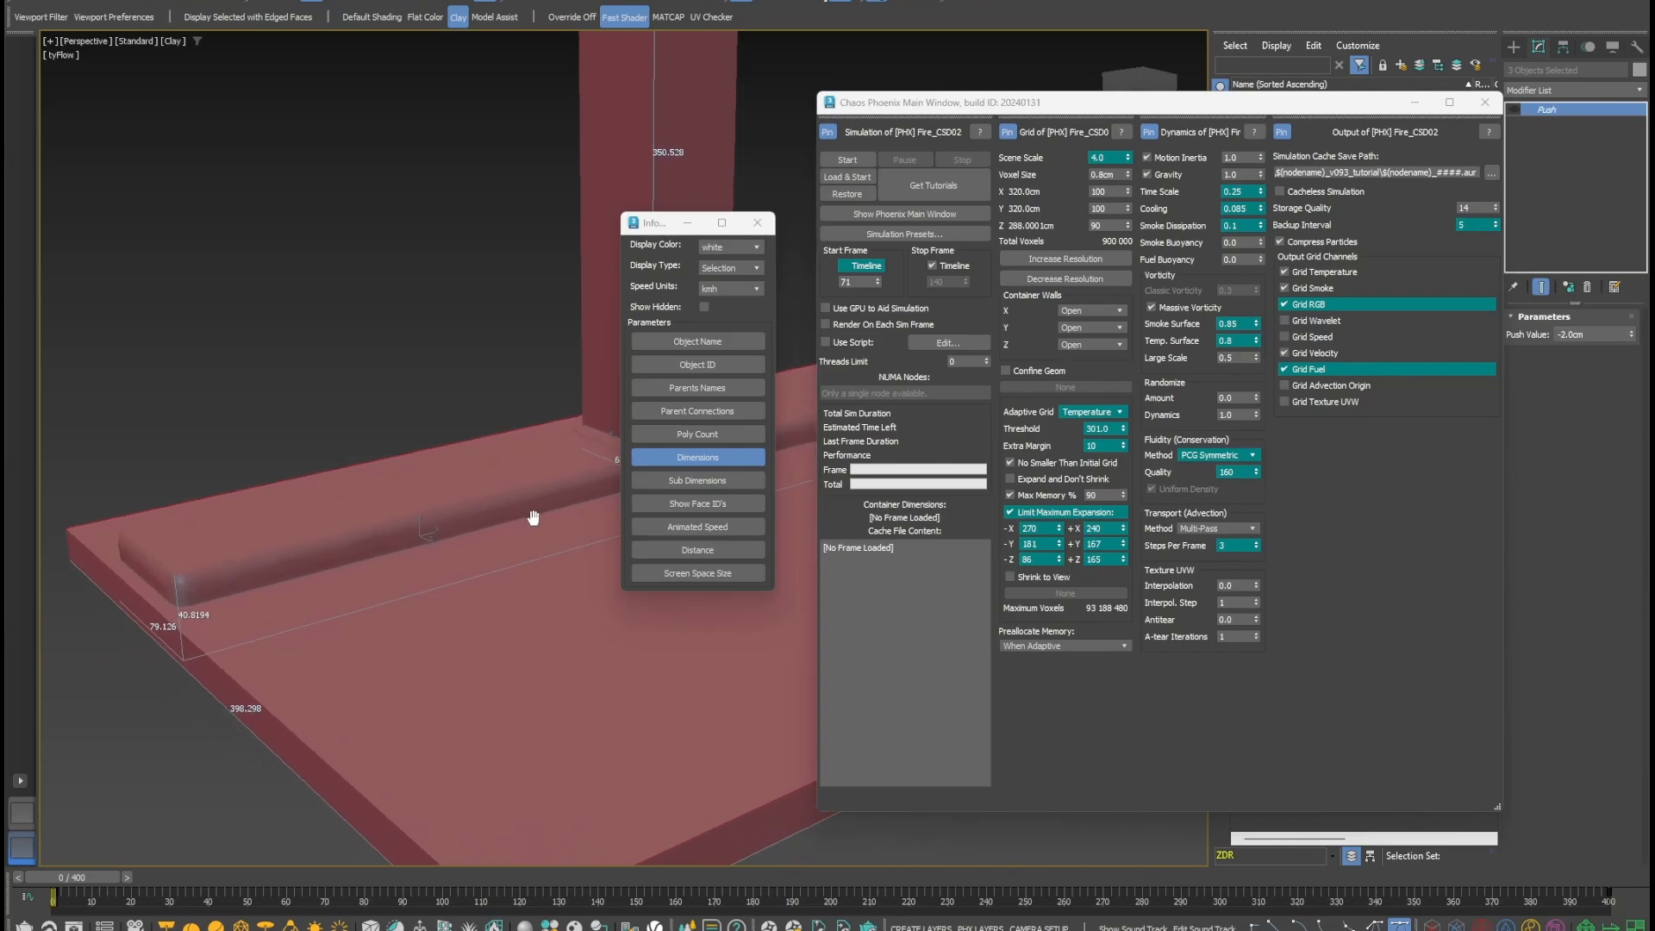
left_click(695, 455)
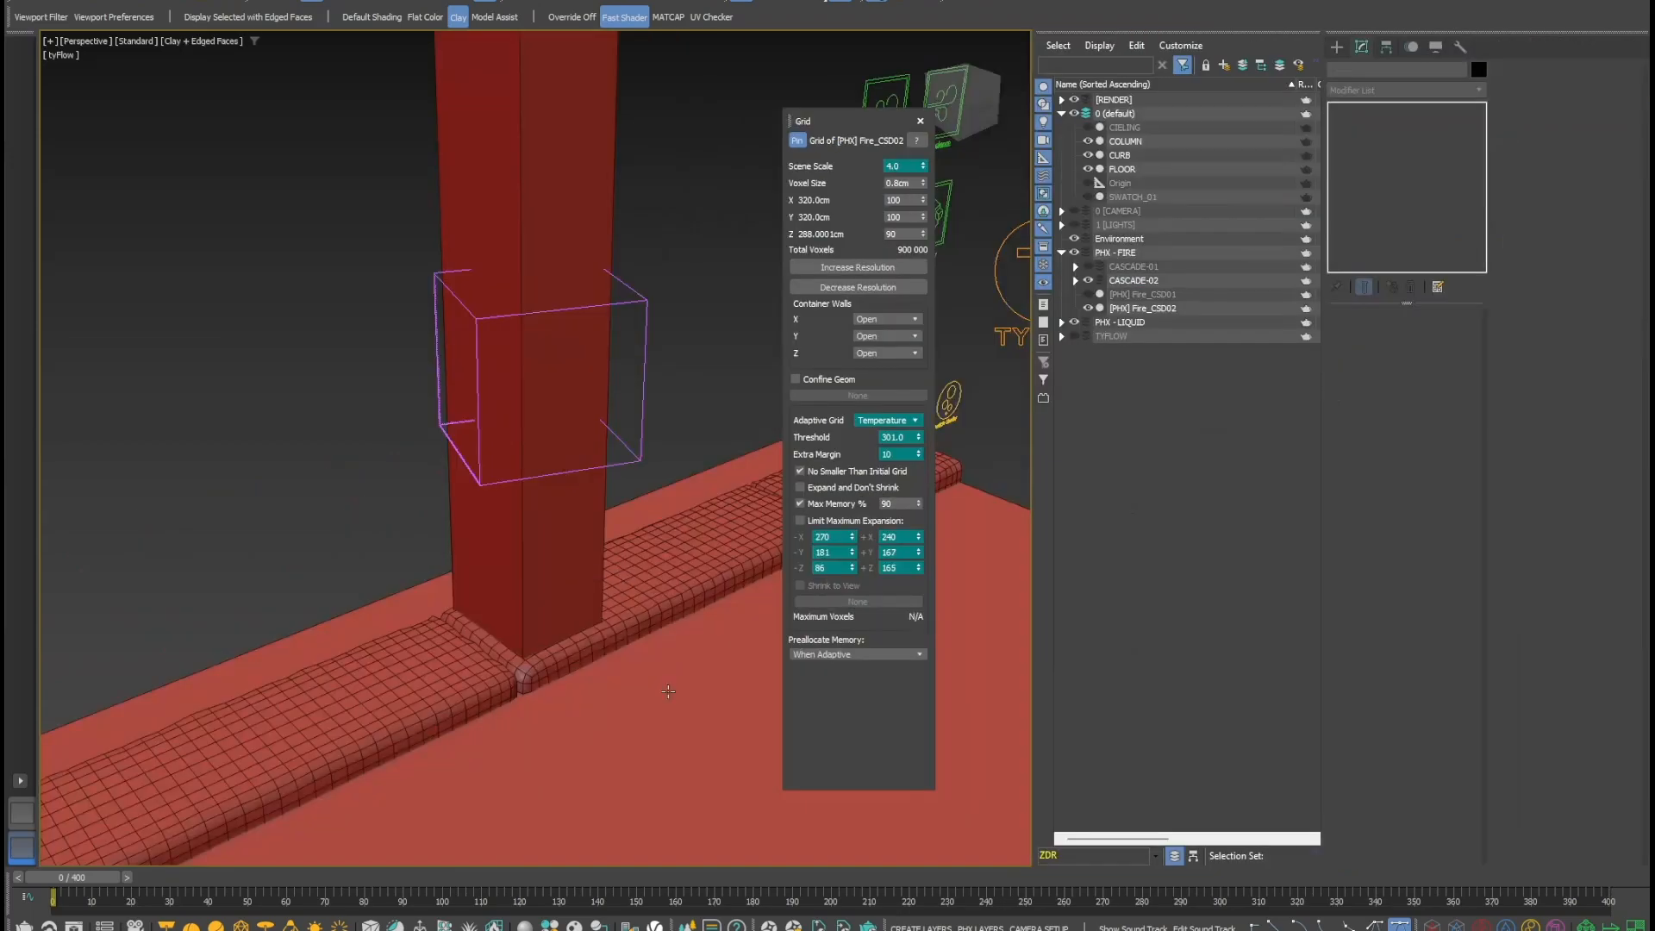
- Draw a box about 102 × 117 × 125 cm on the floor beside the column and show its parameters
middle_click_drag(482, 551, 517, 548, "alt")
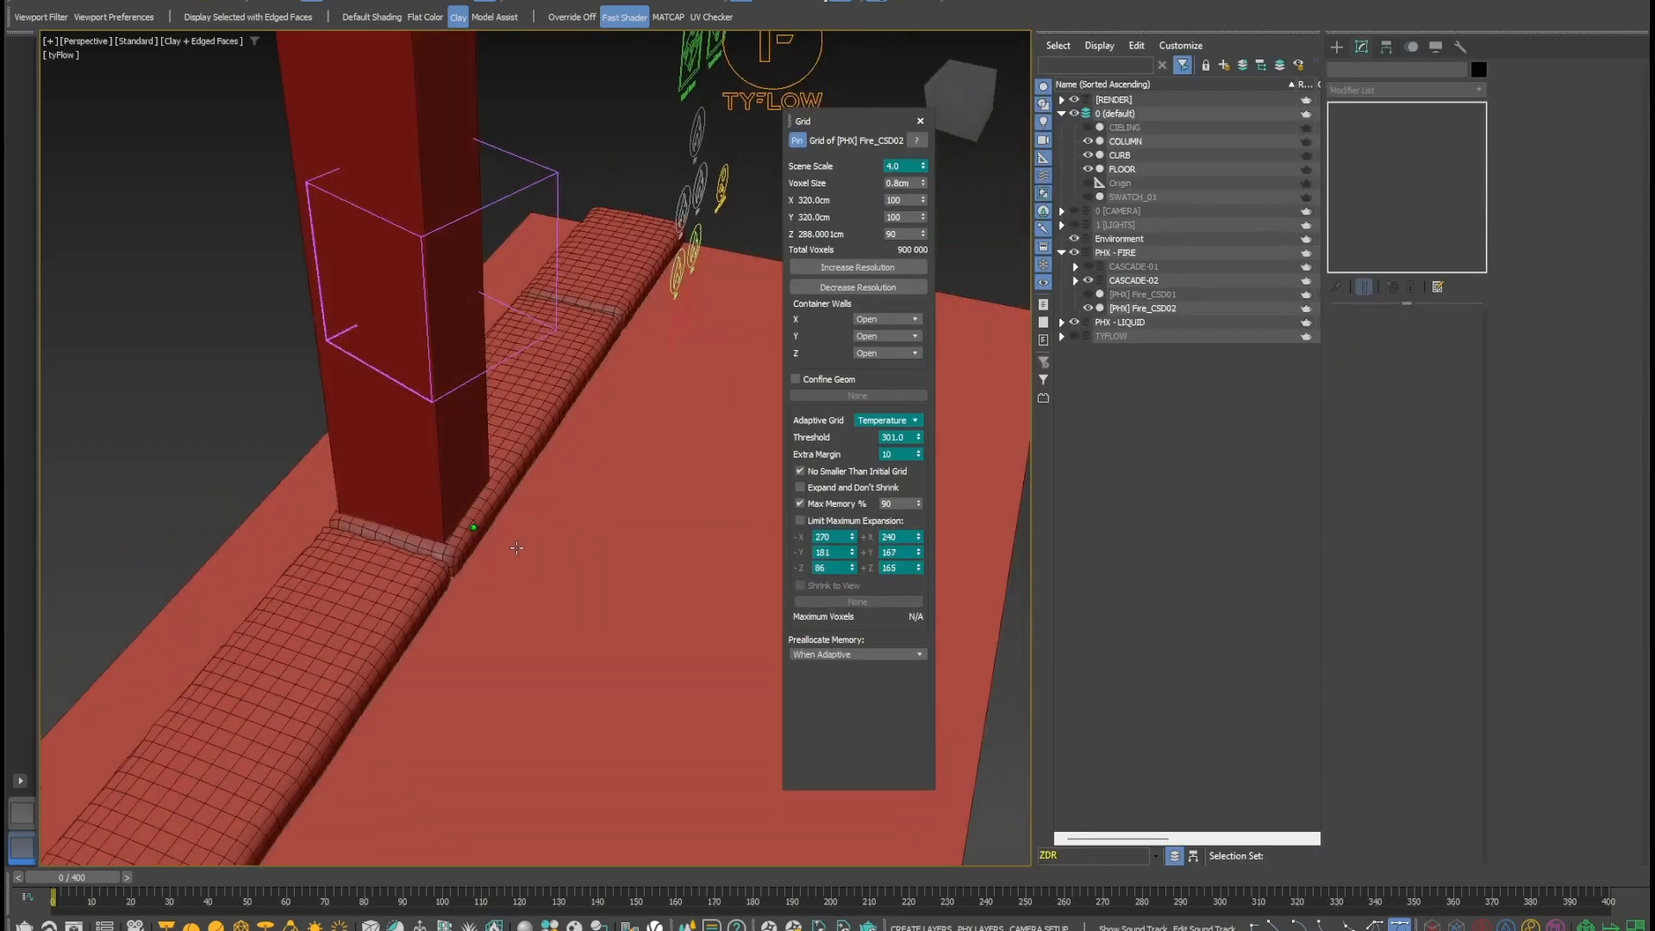
right_click(584, 526)
left_click(584, 525)
left_click_drag(522, 545, 633, 772)
left_click(589, 539)
left_click(1361, 51)
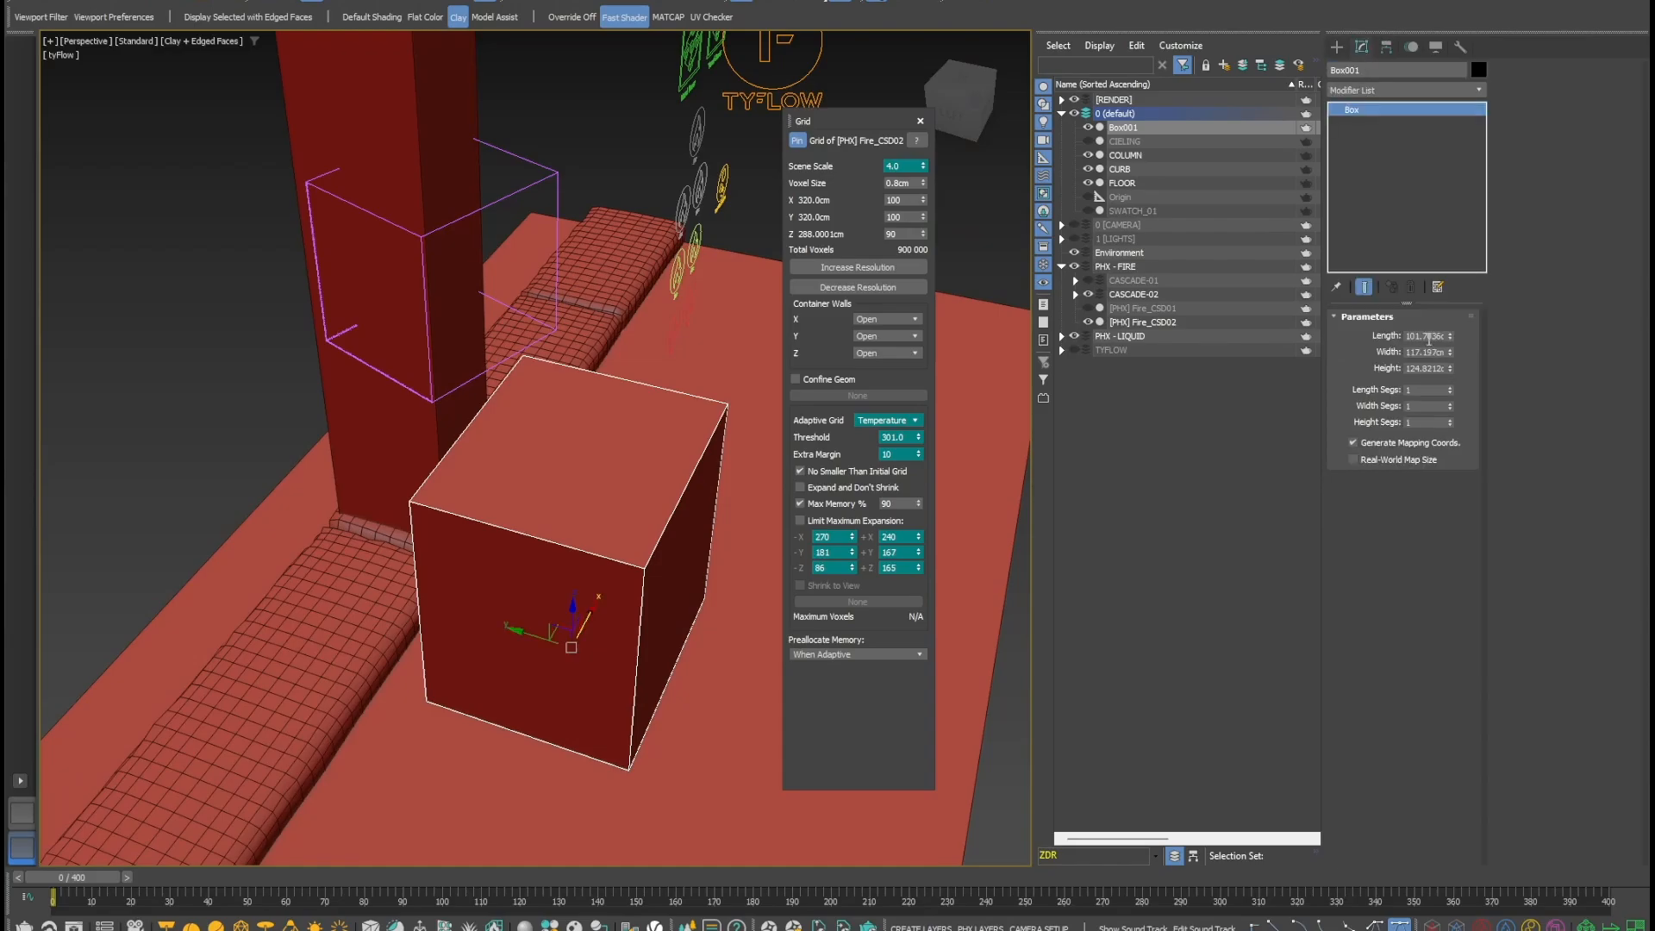
- Set the box's length and width to 80 cm and its height to 72 cm
double_click(1424, 336)
type("80")
key("Tab")
type("80")
key("Tab")
type("72")
key("Return")
- Align the box to the [PHX] Fire_CSD02 container and compare their sizes around the column
key("alt+a")
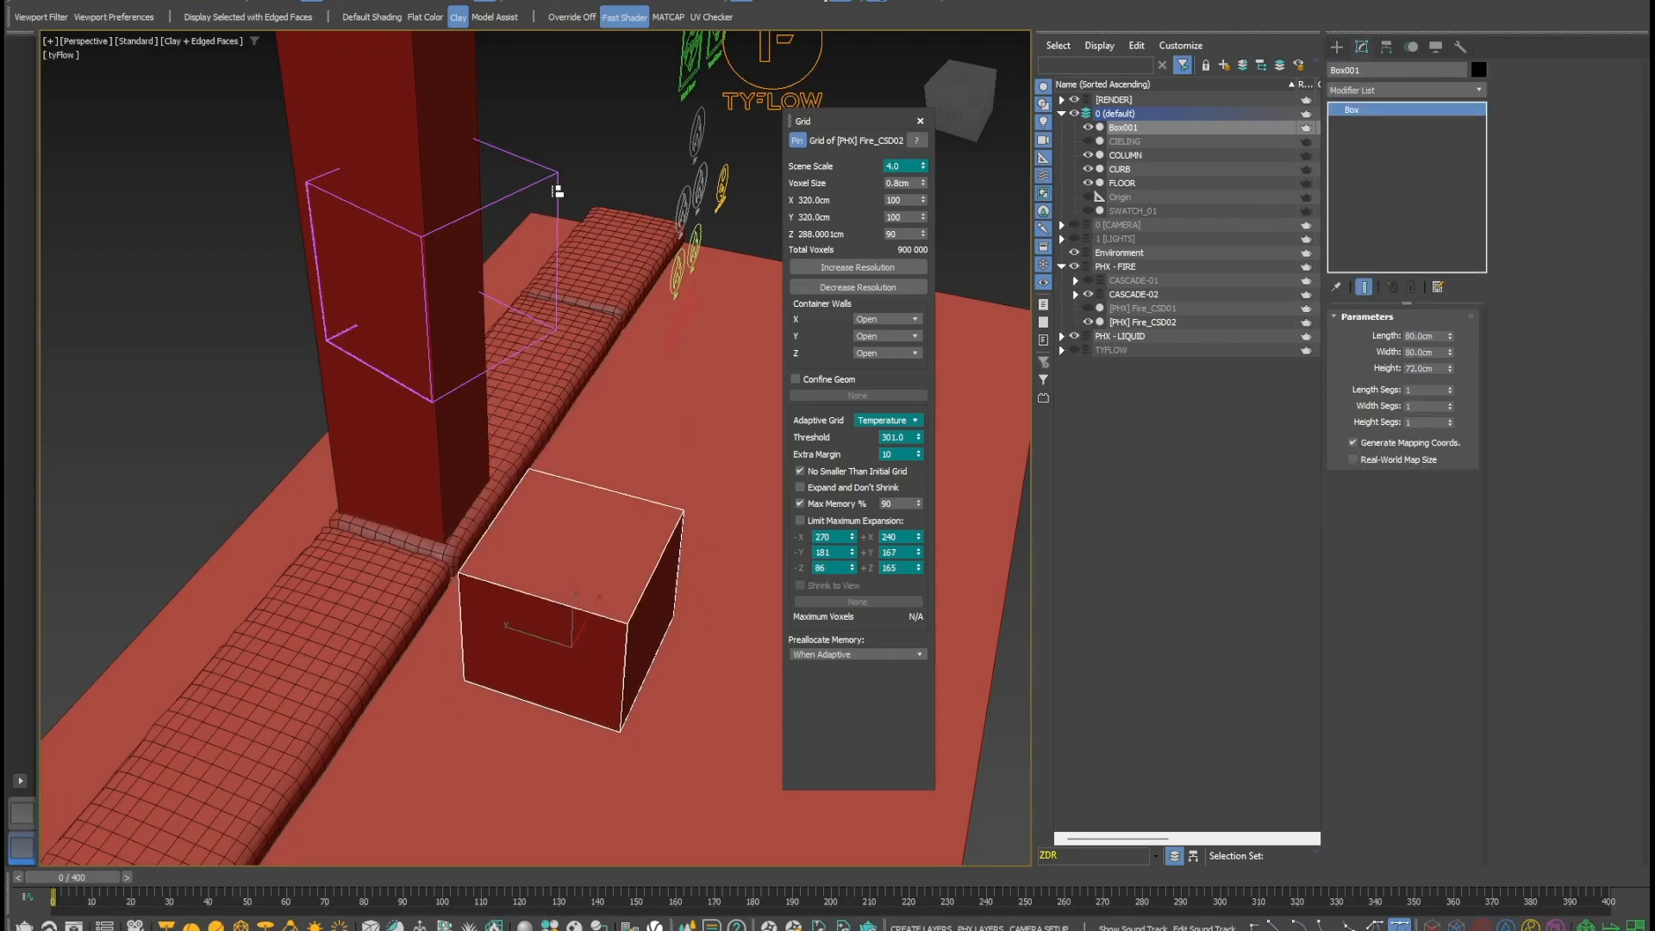
left_click(559, 186)
left_click(1317, 580)
middle_click_drag(491, 295, 470, 288, "alt")
left_click_drag(435, 238, 215, 297)
middle_click_drag(444, 342, 520, 384)
left_click(500, 352)
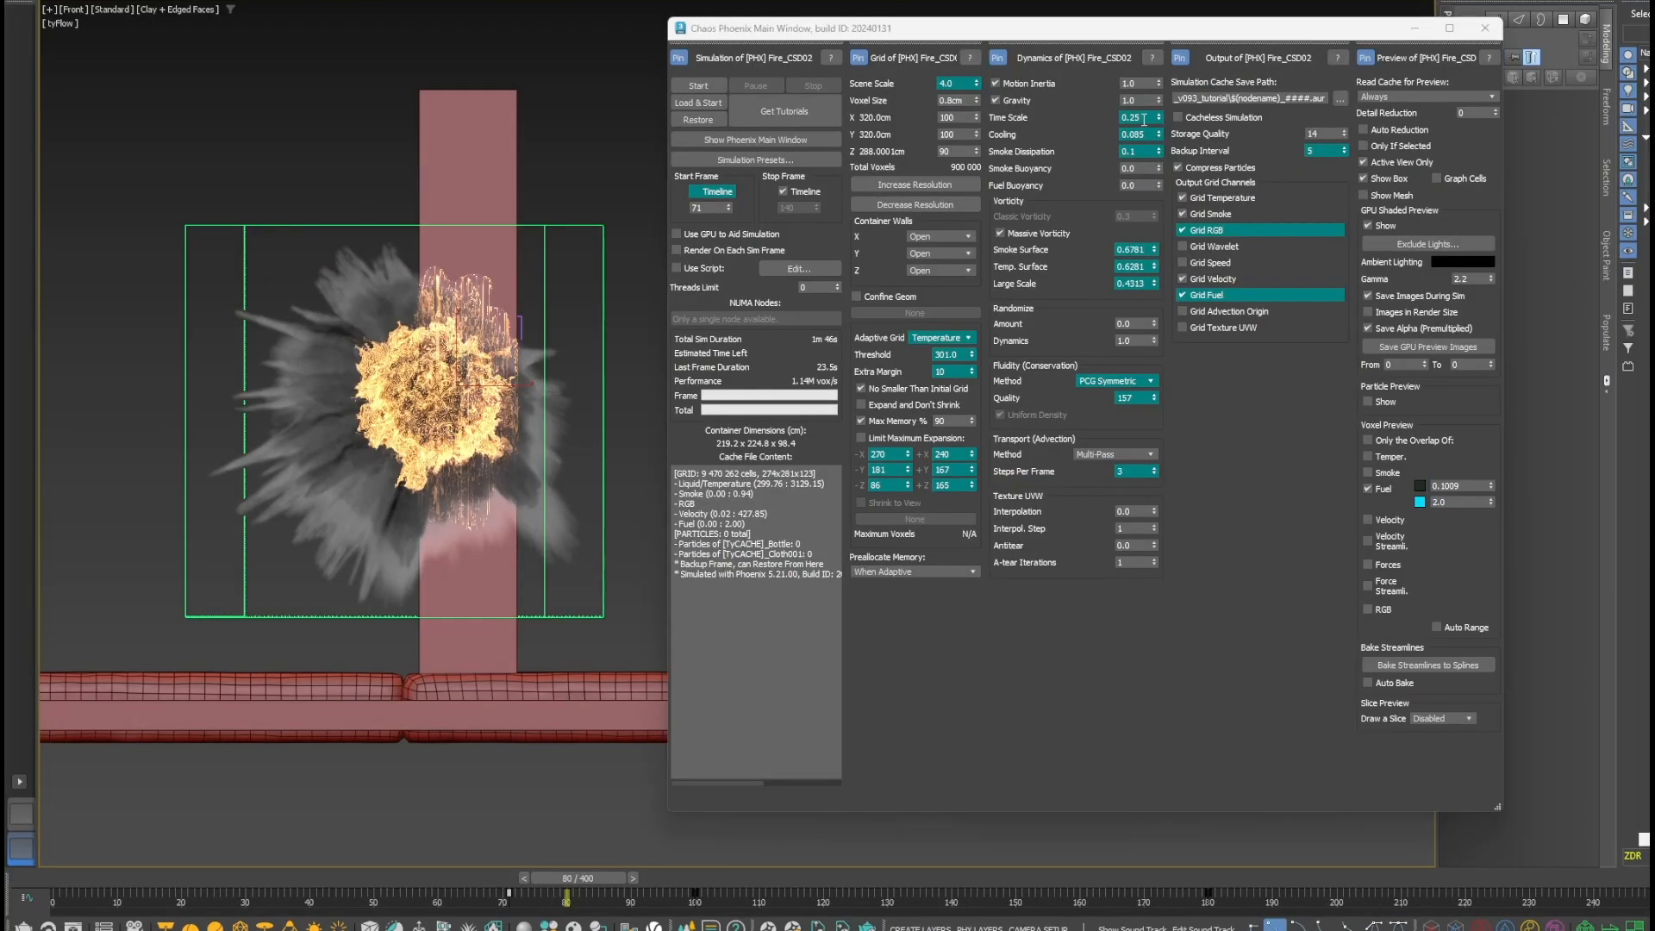
- Review the Time Scale, Cooling and Smoke Dissipation values in the fire dynamics settings
double_click(1129, 118)
key("Tab")
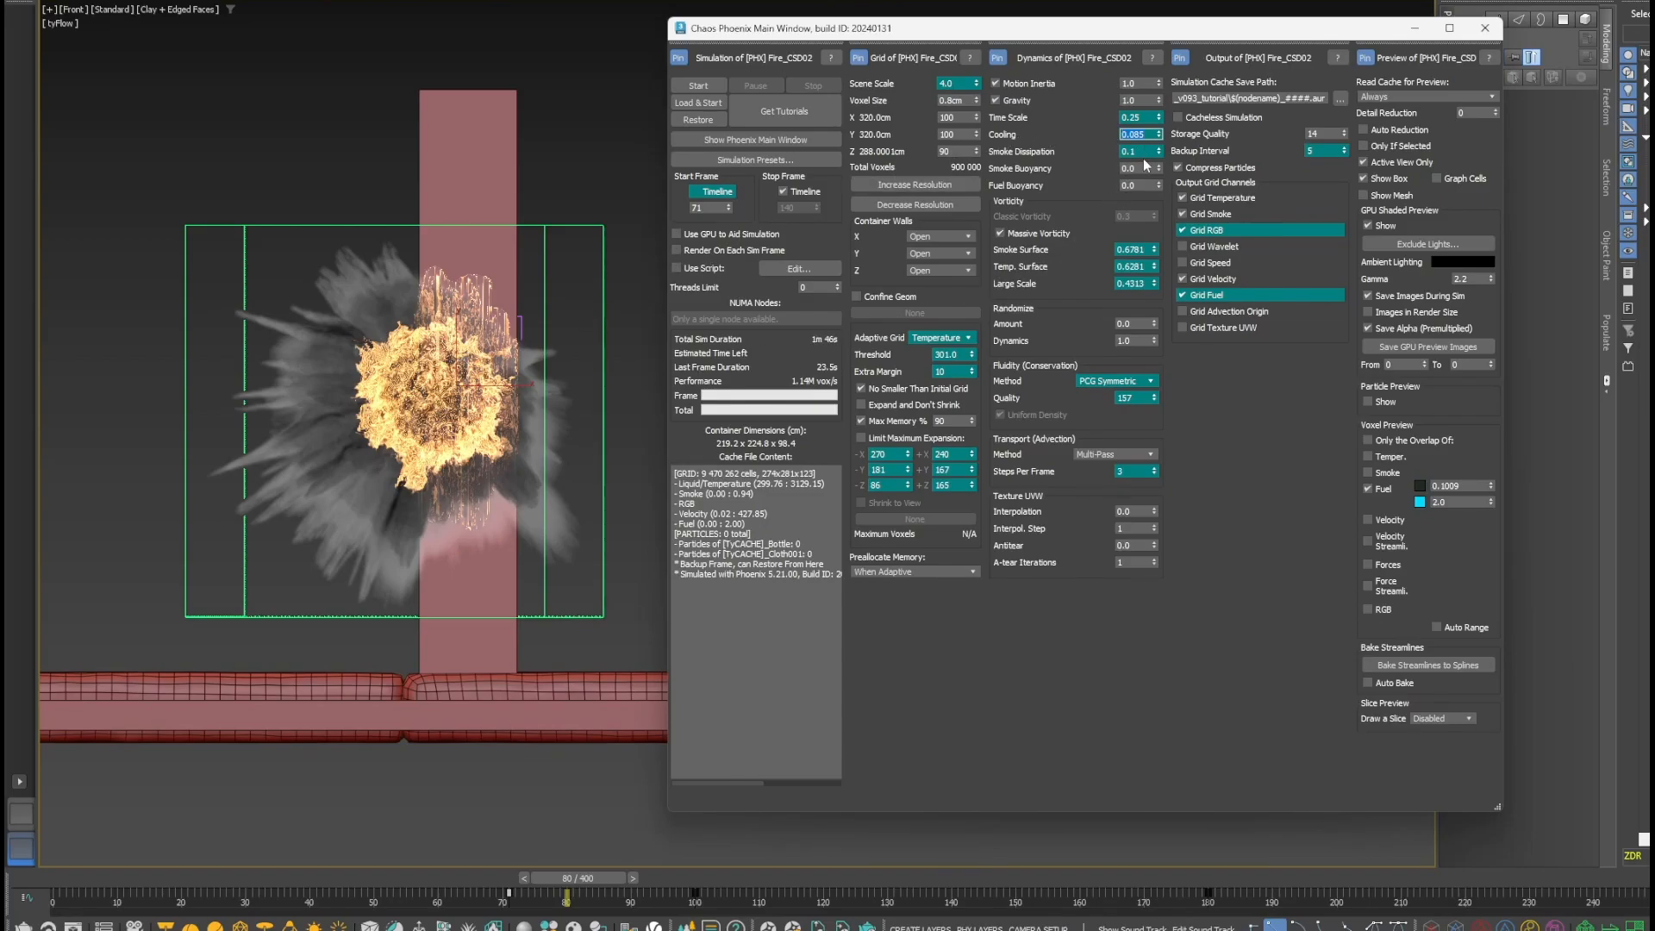
left_click(1145, 152)
- Examine the fluidity method choices, keeping PCG Symmetric, and toggle Use GPU to Aid Simulation on and back off
left_click(1105, 382)
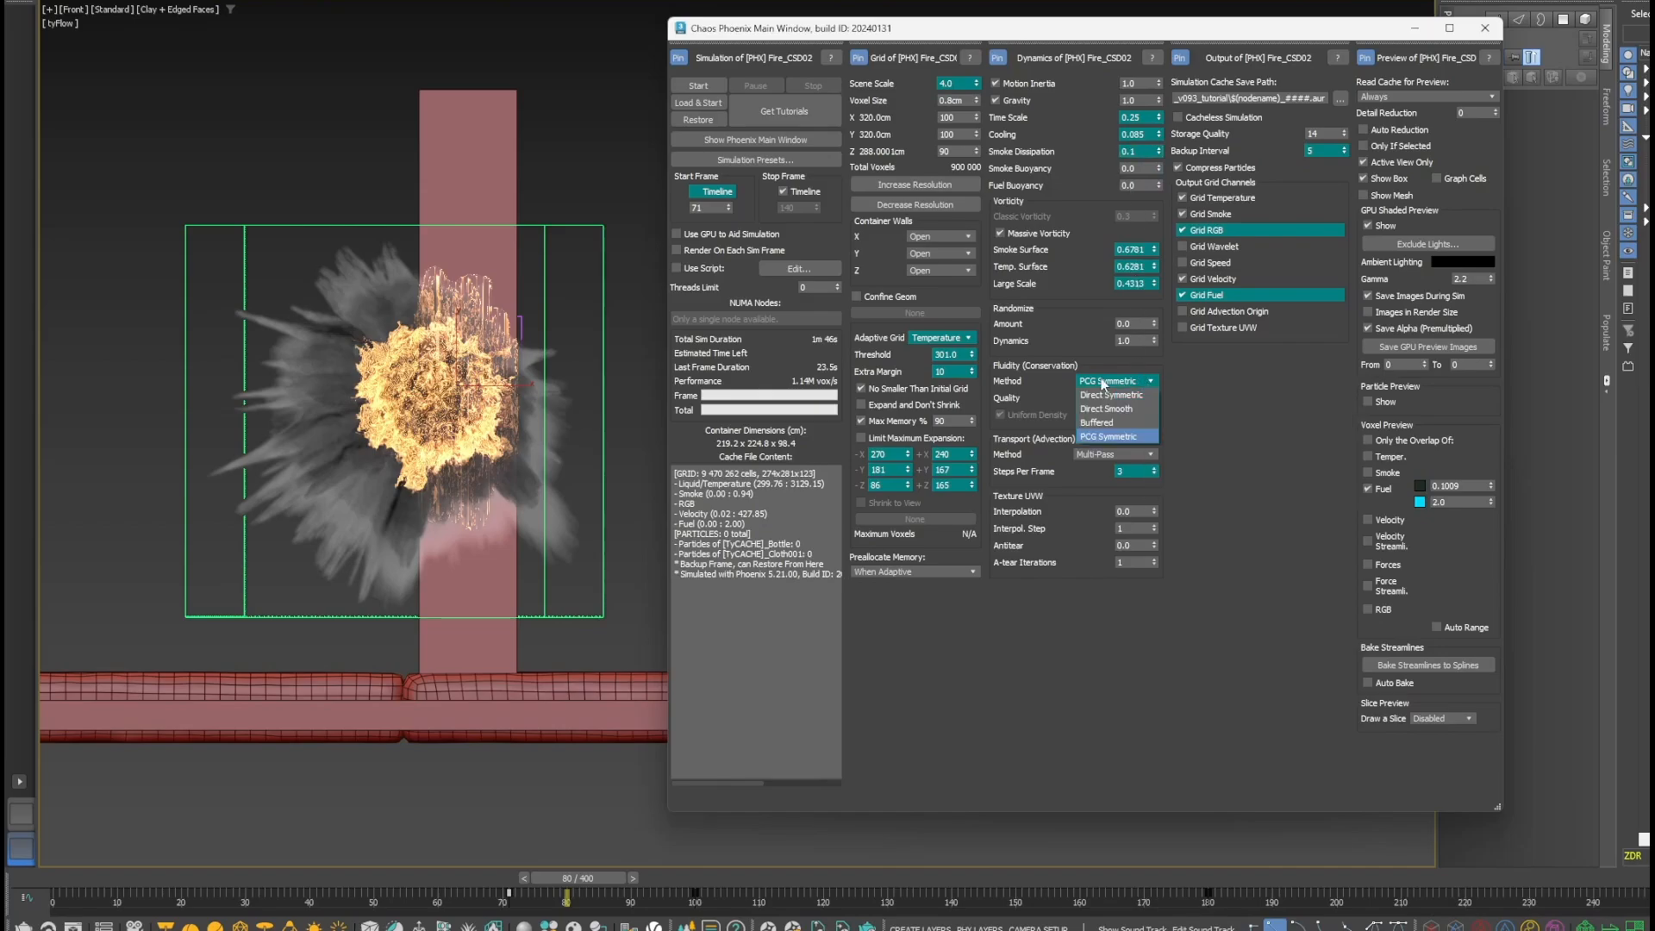
left_click(1103, 384)
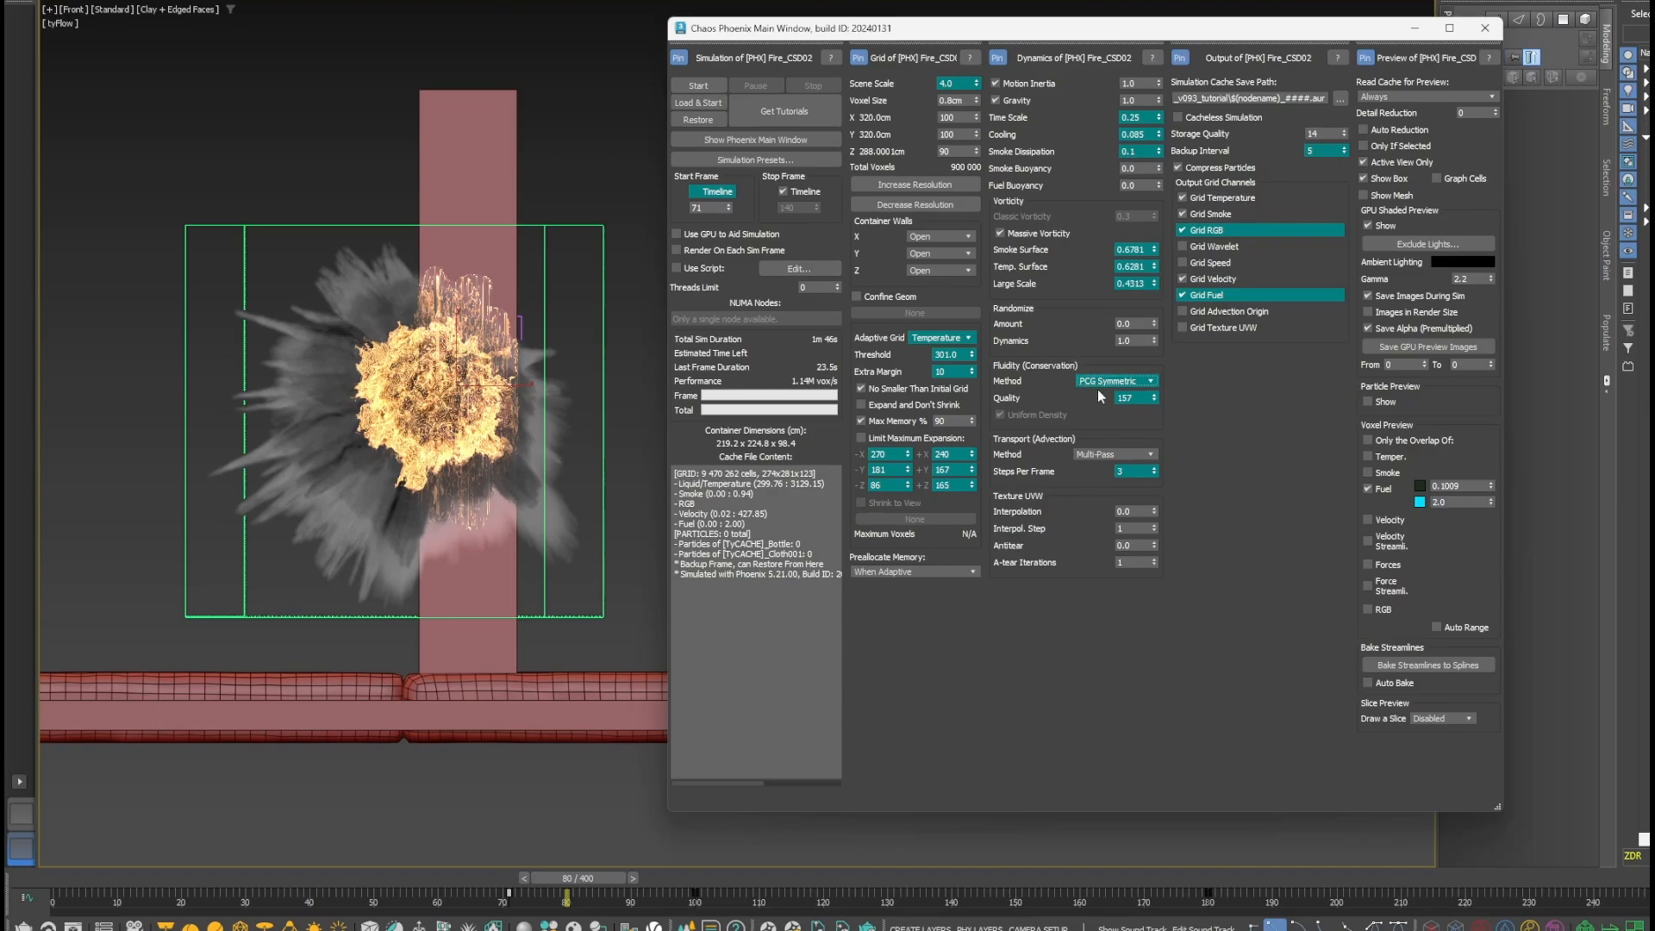
mouse_move(1108, 388)
left_click(746, 235)
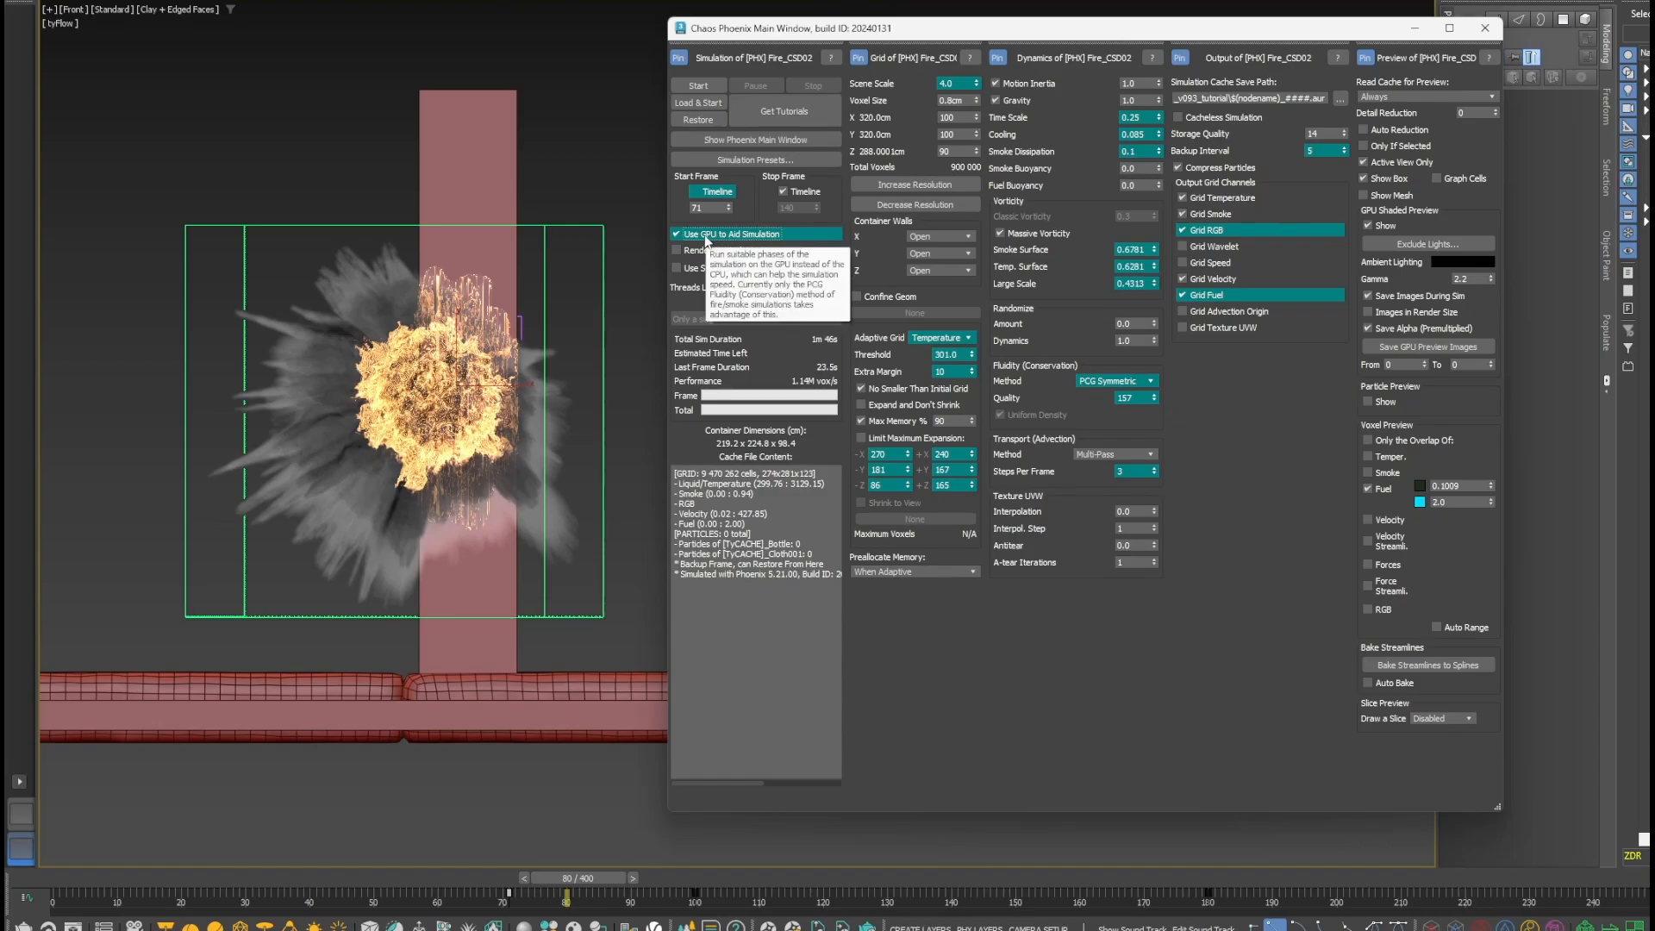
left_click(706, 236)
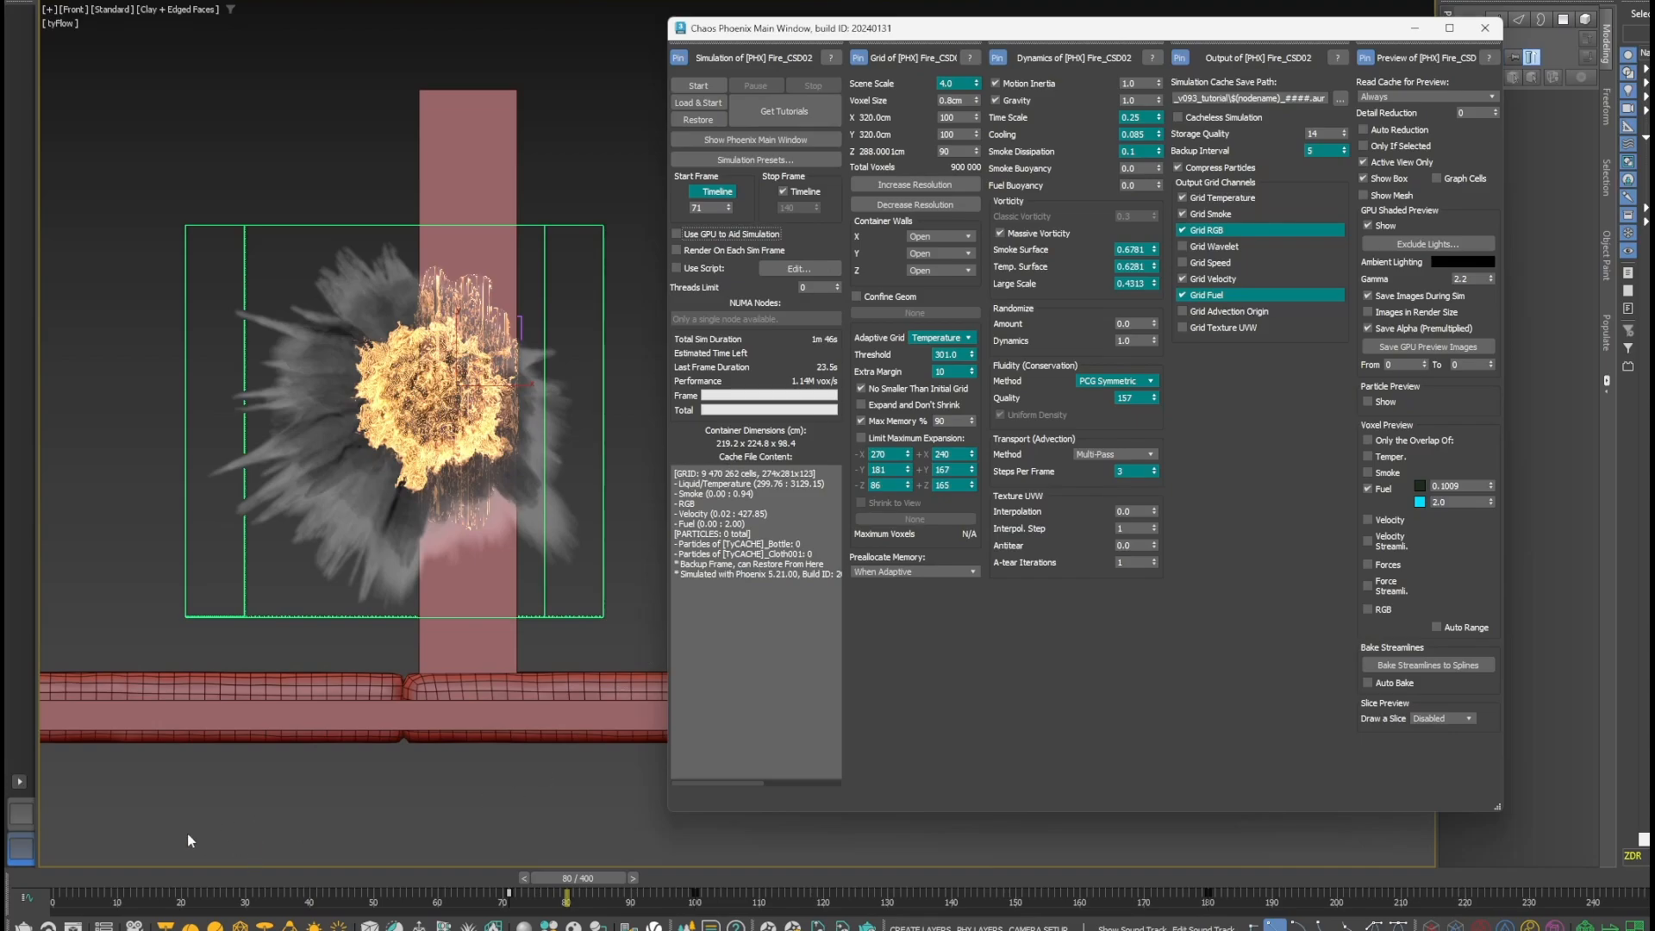
- Open the curve editor and examine the keys of the Large Scale, Smoke Surface and Temperature Surface Vorticity curves and the Fluidity Quality curve
left_click(30, 900)
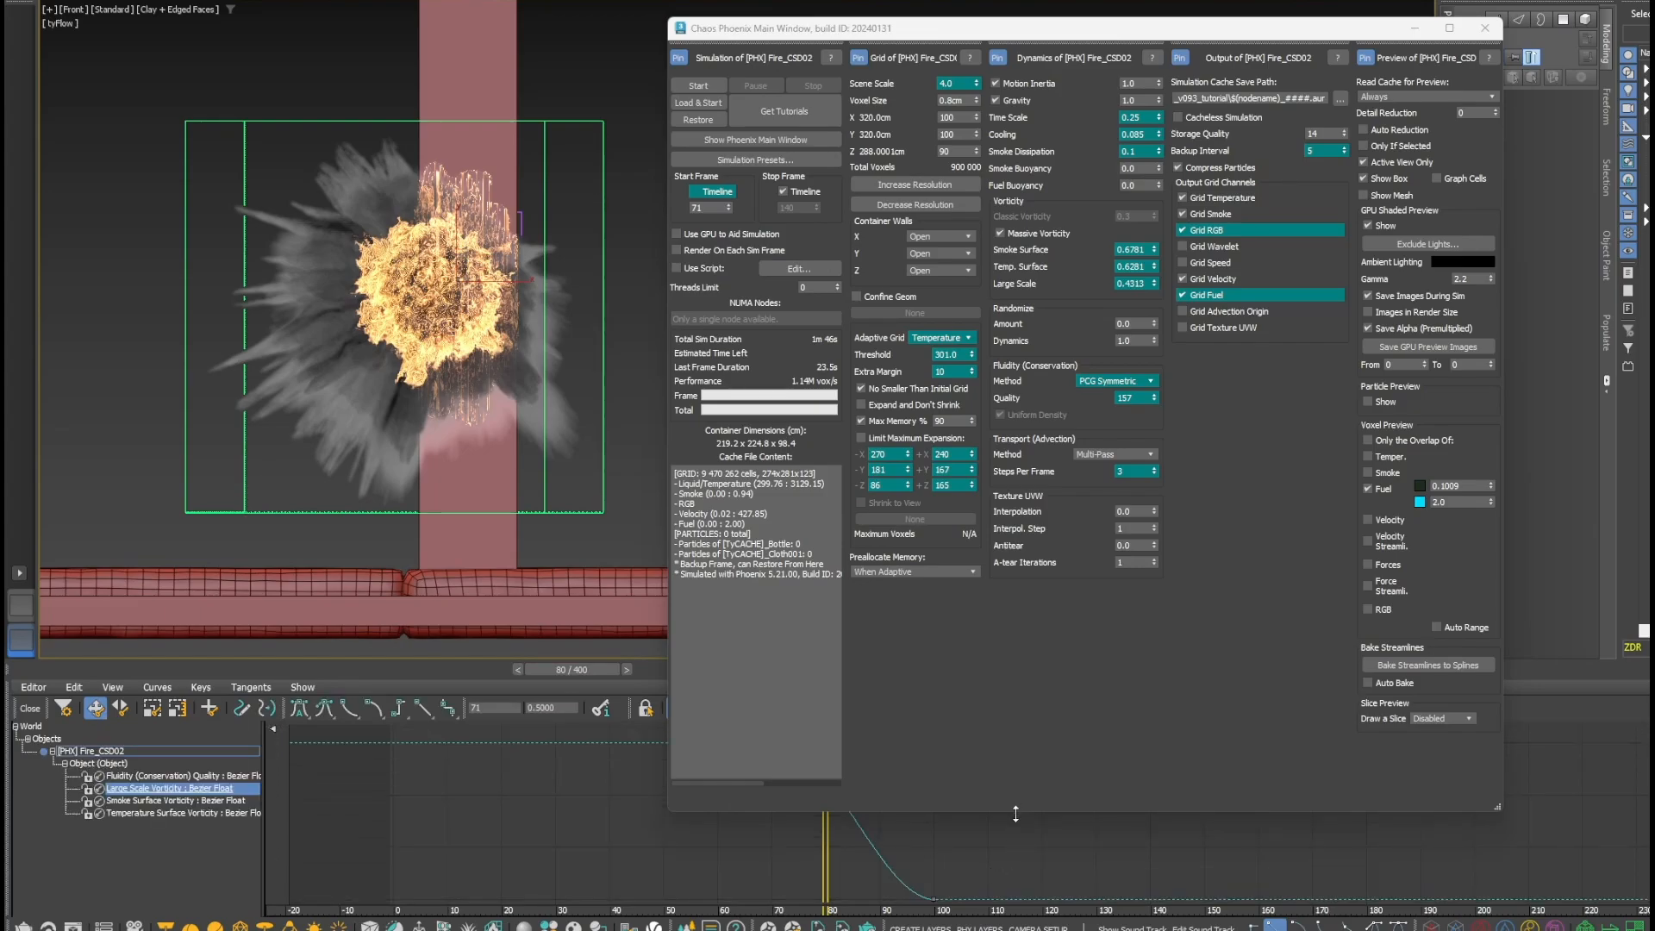
left_click_drag(1017, 809, 1013, 656)
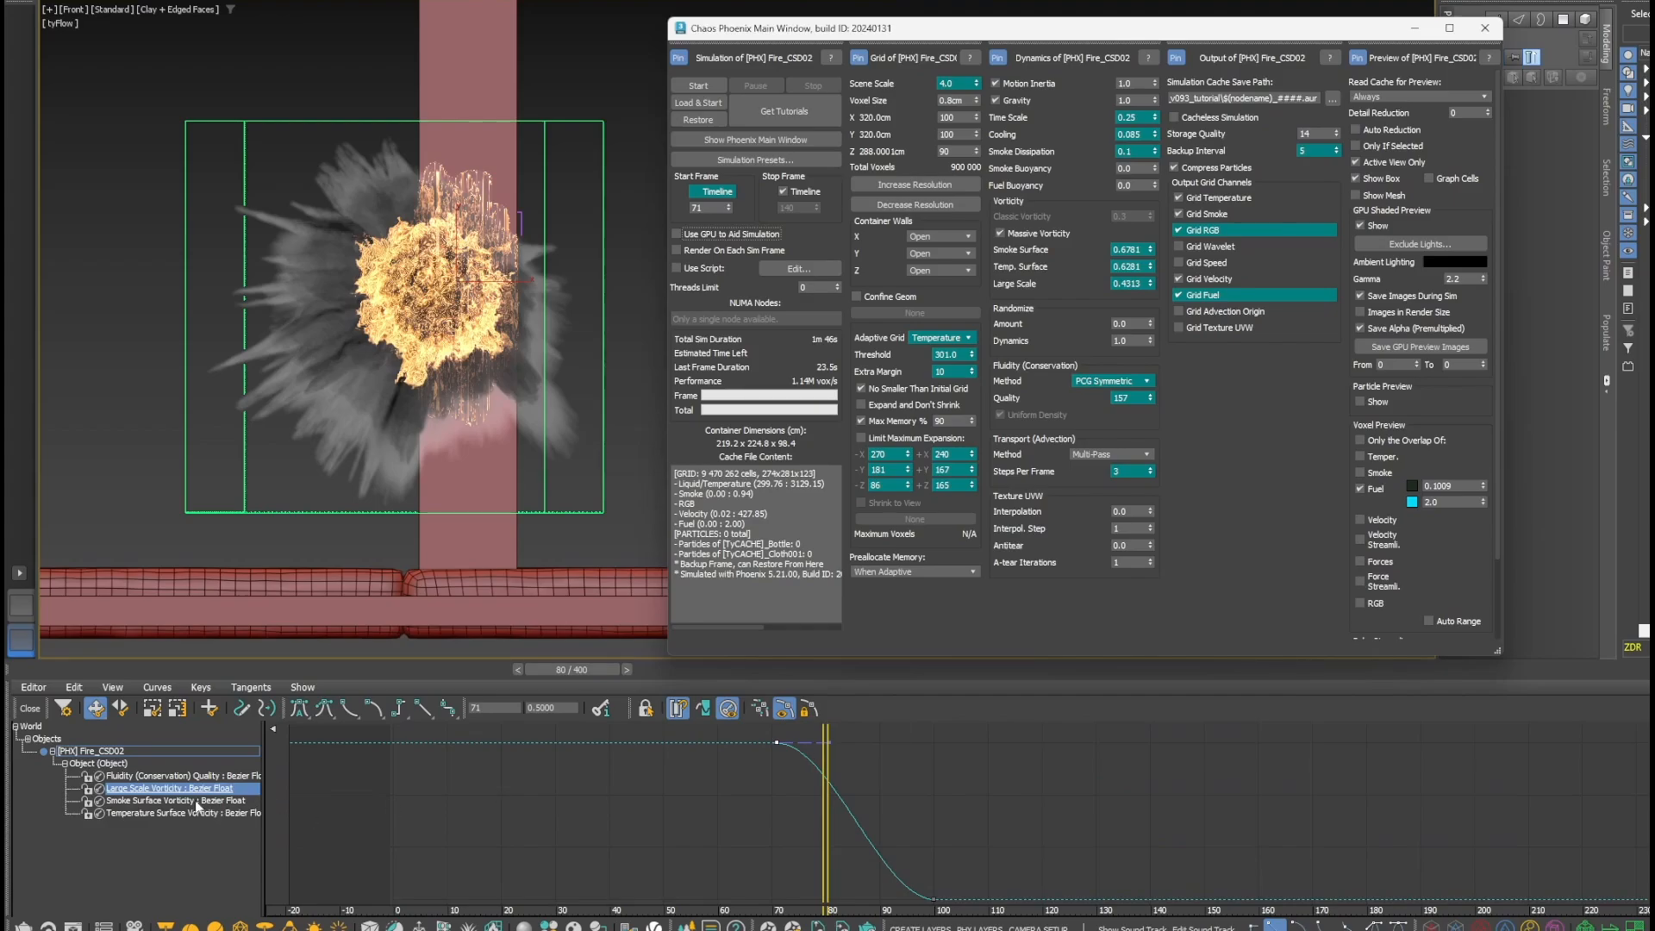
left_click(165, 801, "ctrl")
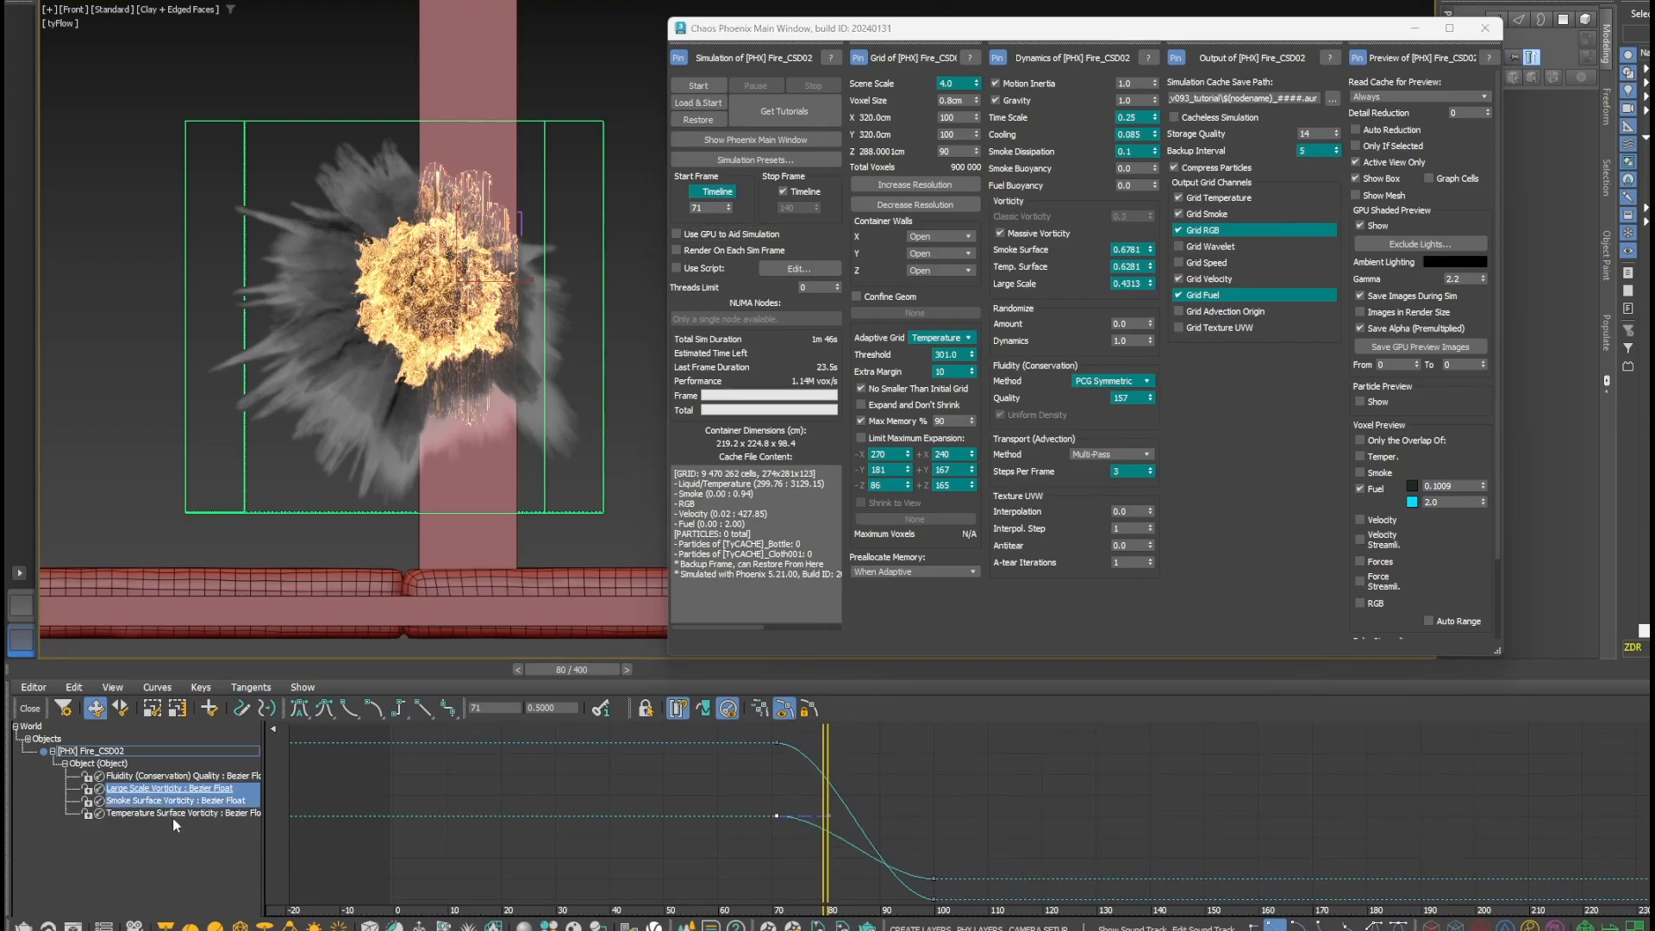
left_click(172, 815, "ctrl")
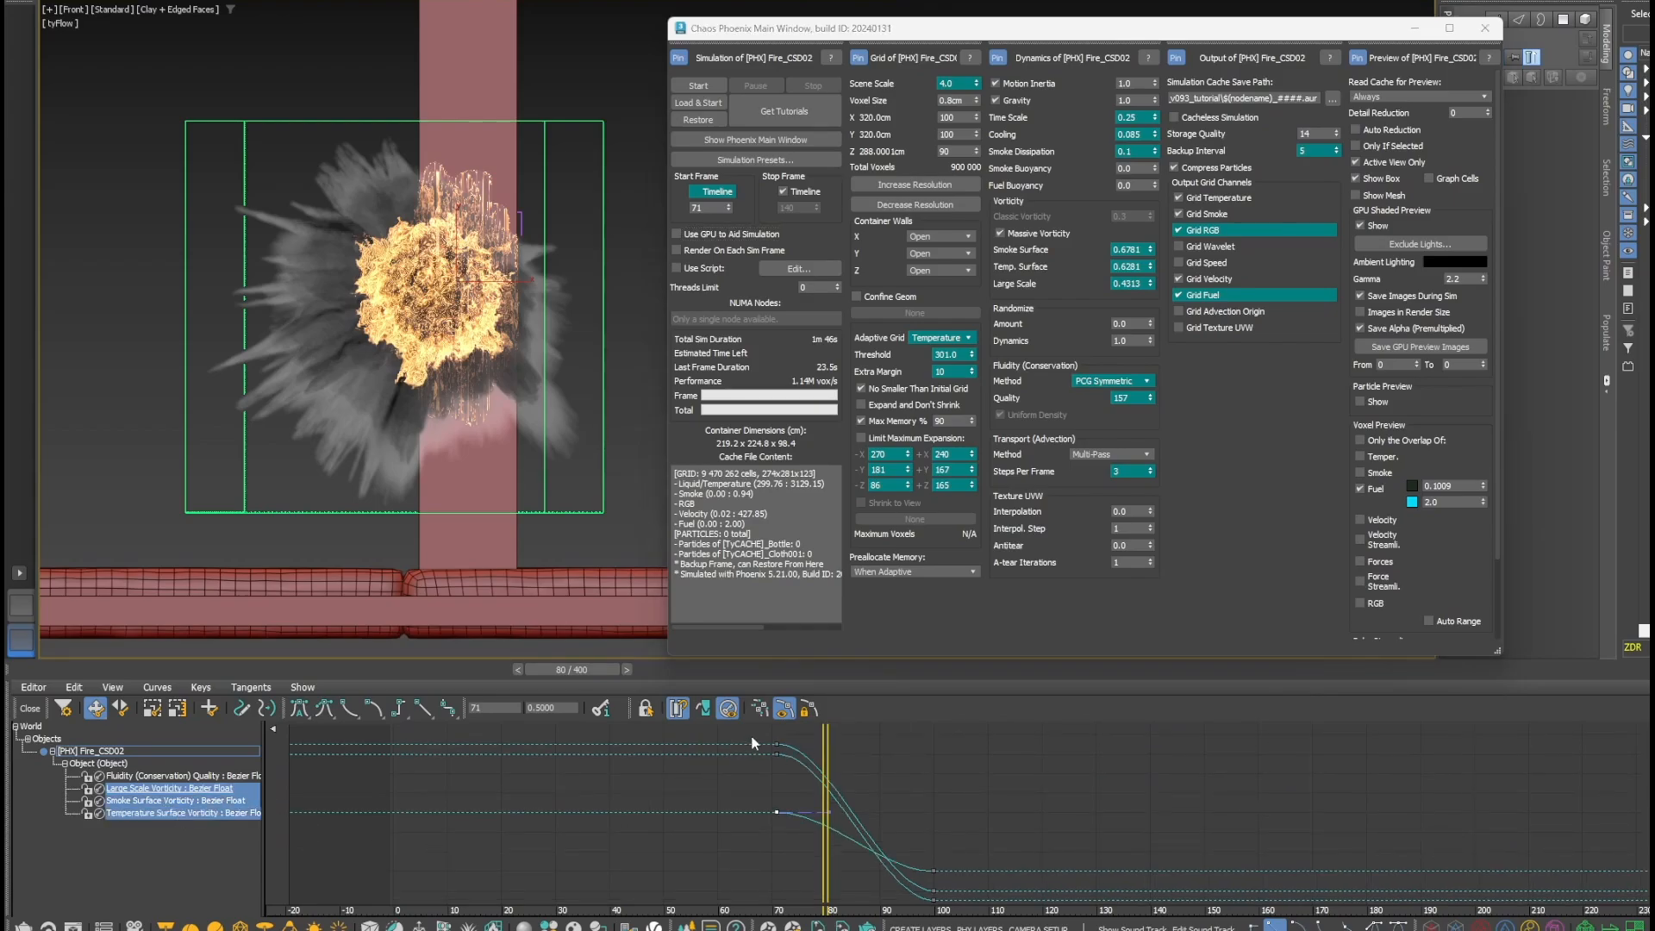
left_click_drag(748, 738, 978, 911)
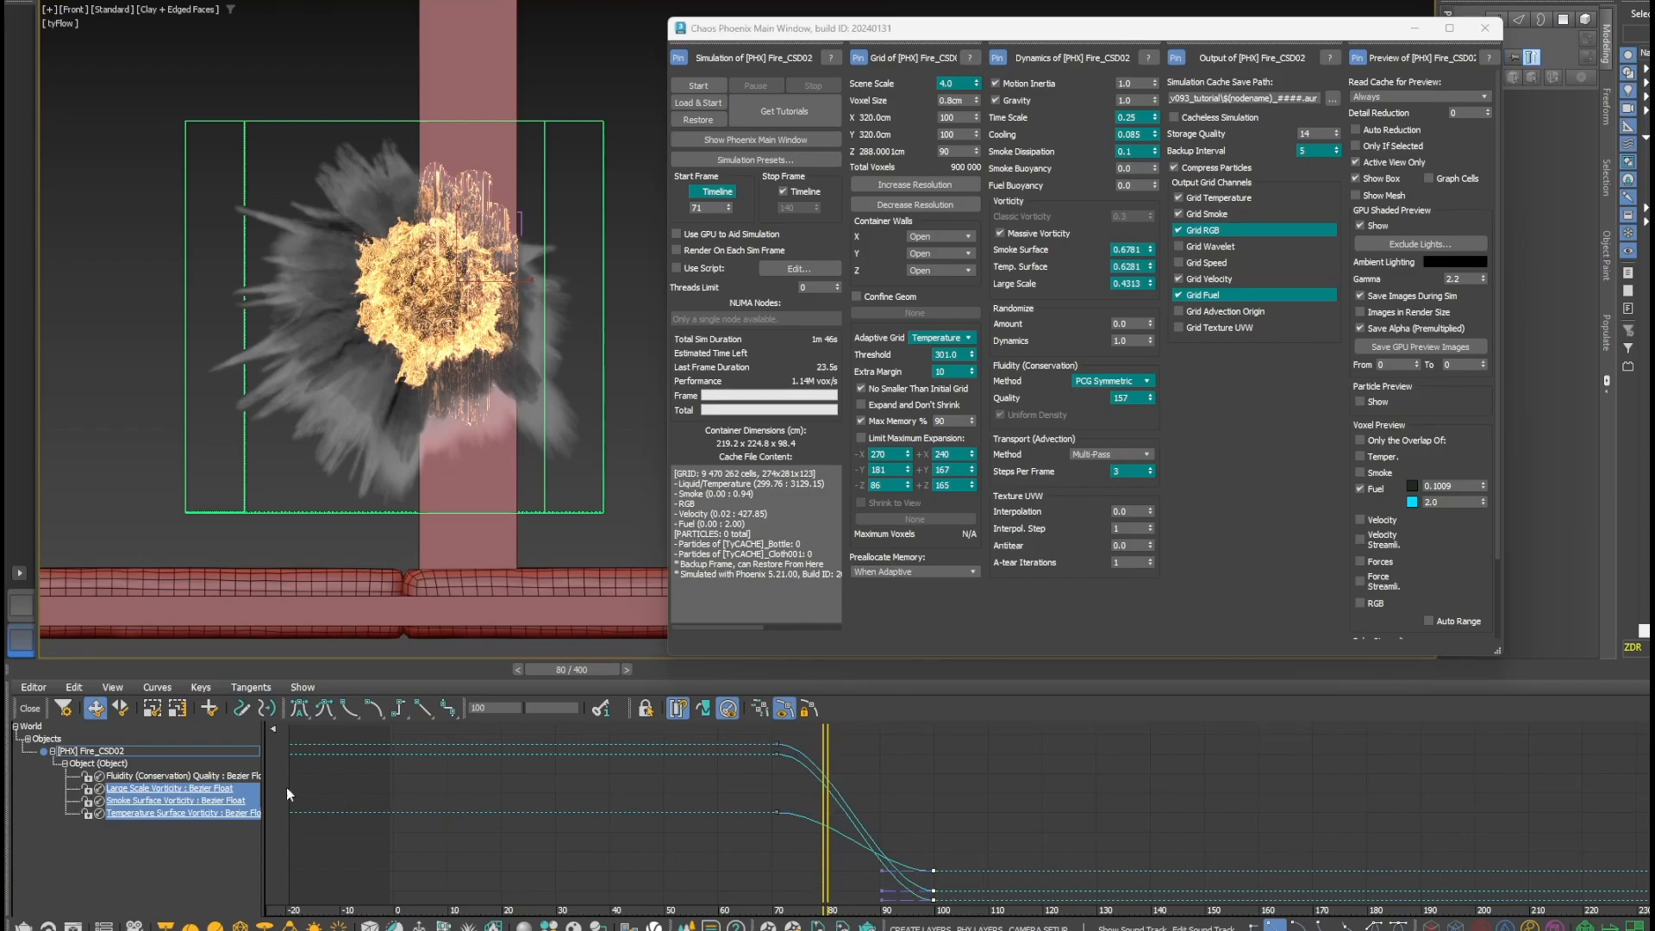
left_click(200, 775)
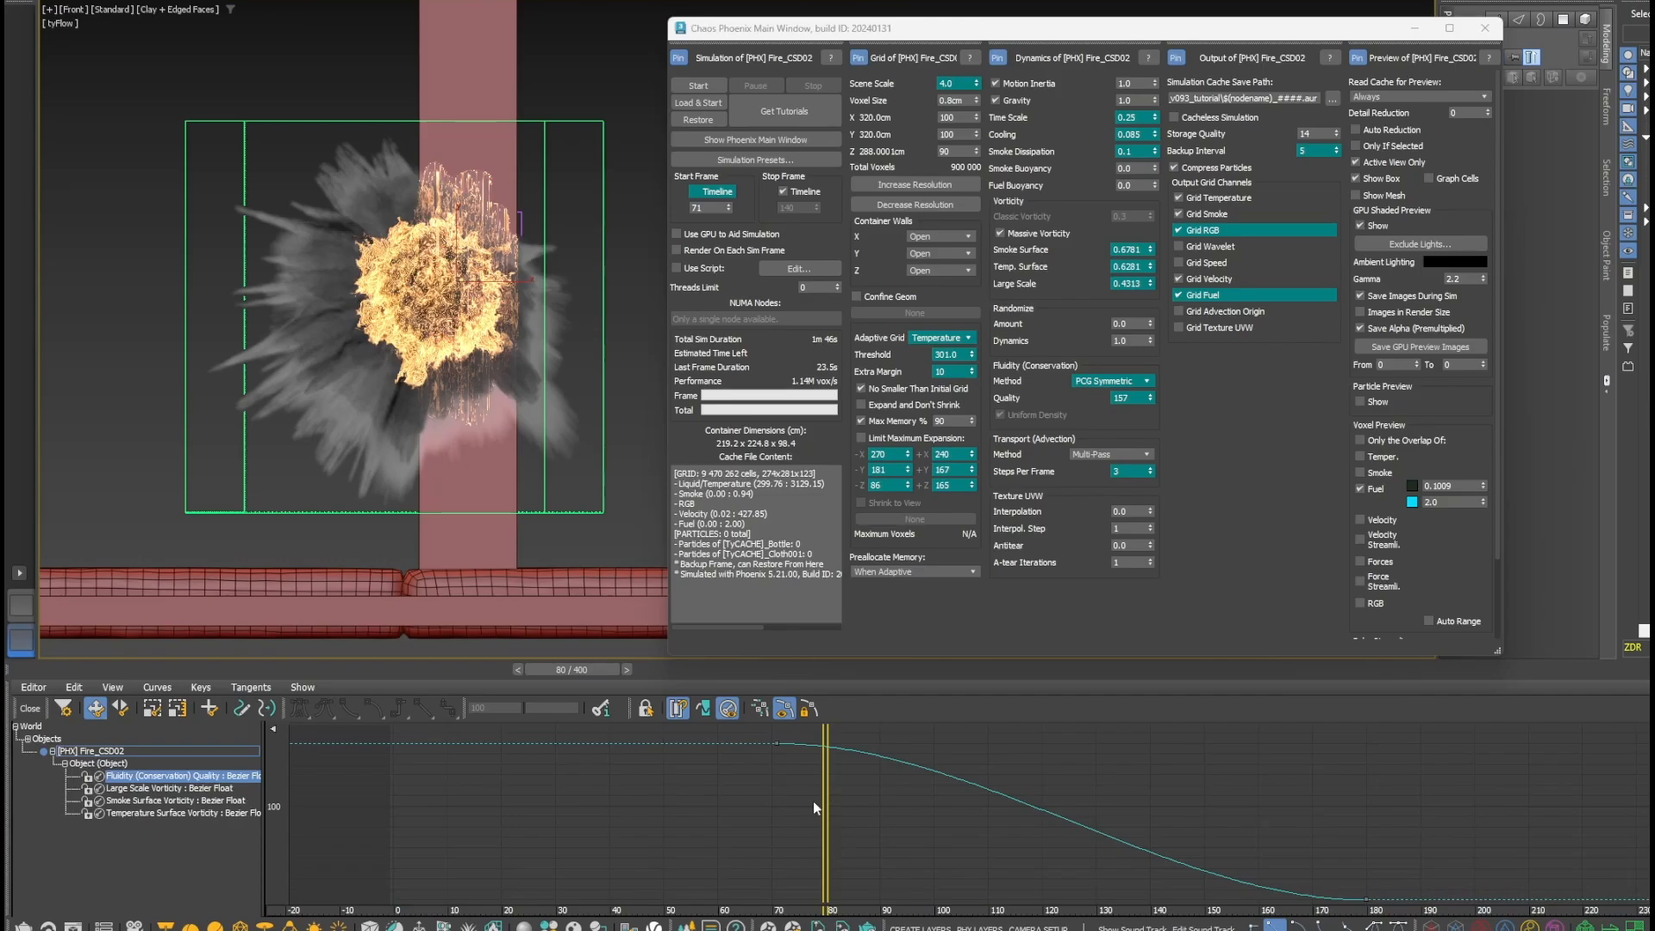
left_click_drag(722, 734, 634, 729)
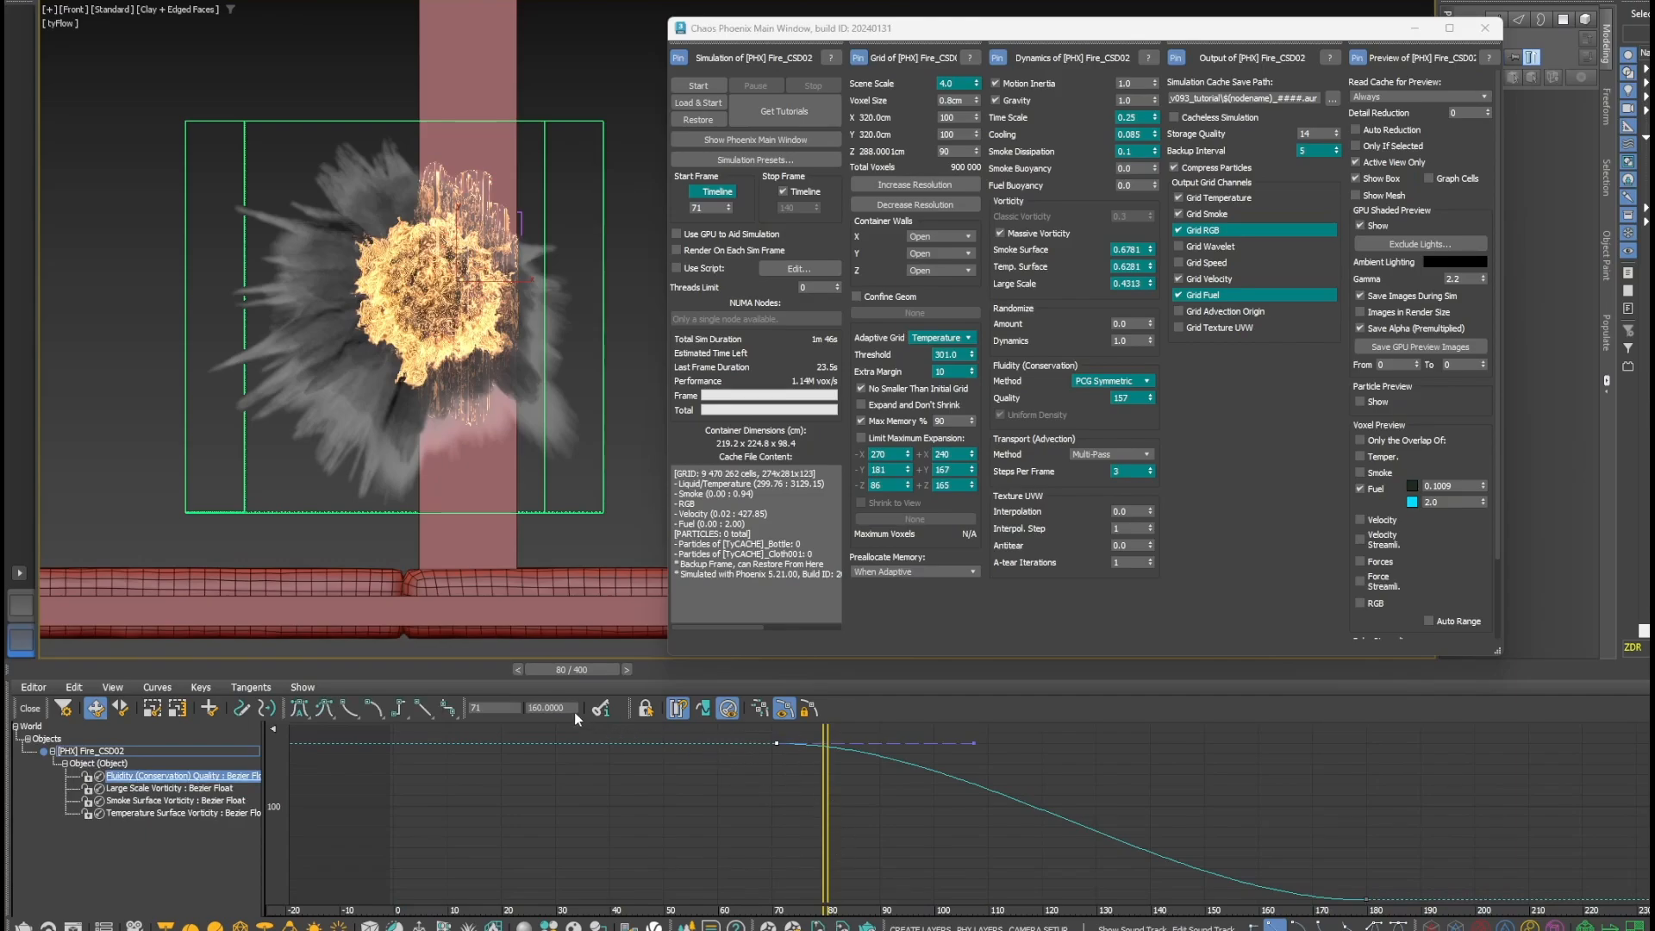
- Examine the Fluidity Quality curve of [PHX] Fire_CSD02, from its key at frame 71 through its decline
left_click_drag(1286, 833, 1389, 901)
left_click_drag(565, 709, 539, 708)
left_click_drag(774, 814, 803, 726)
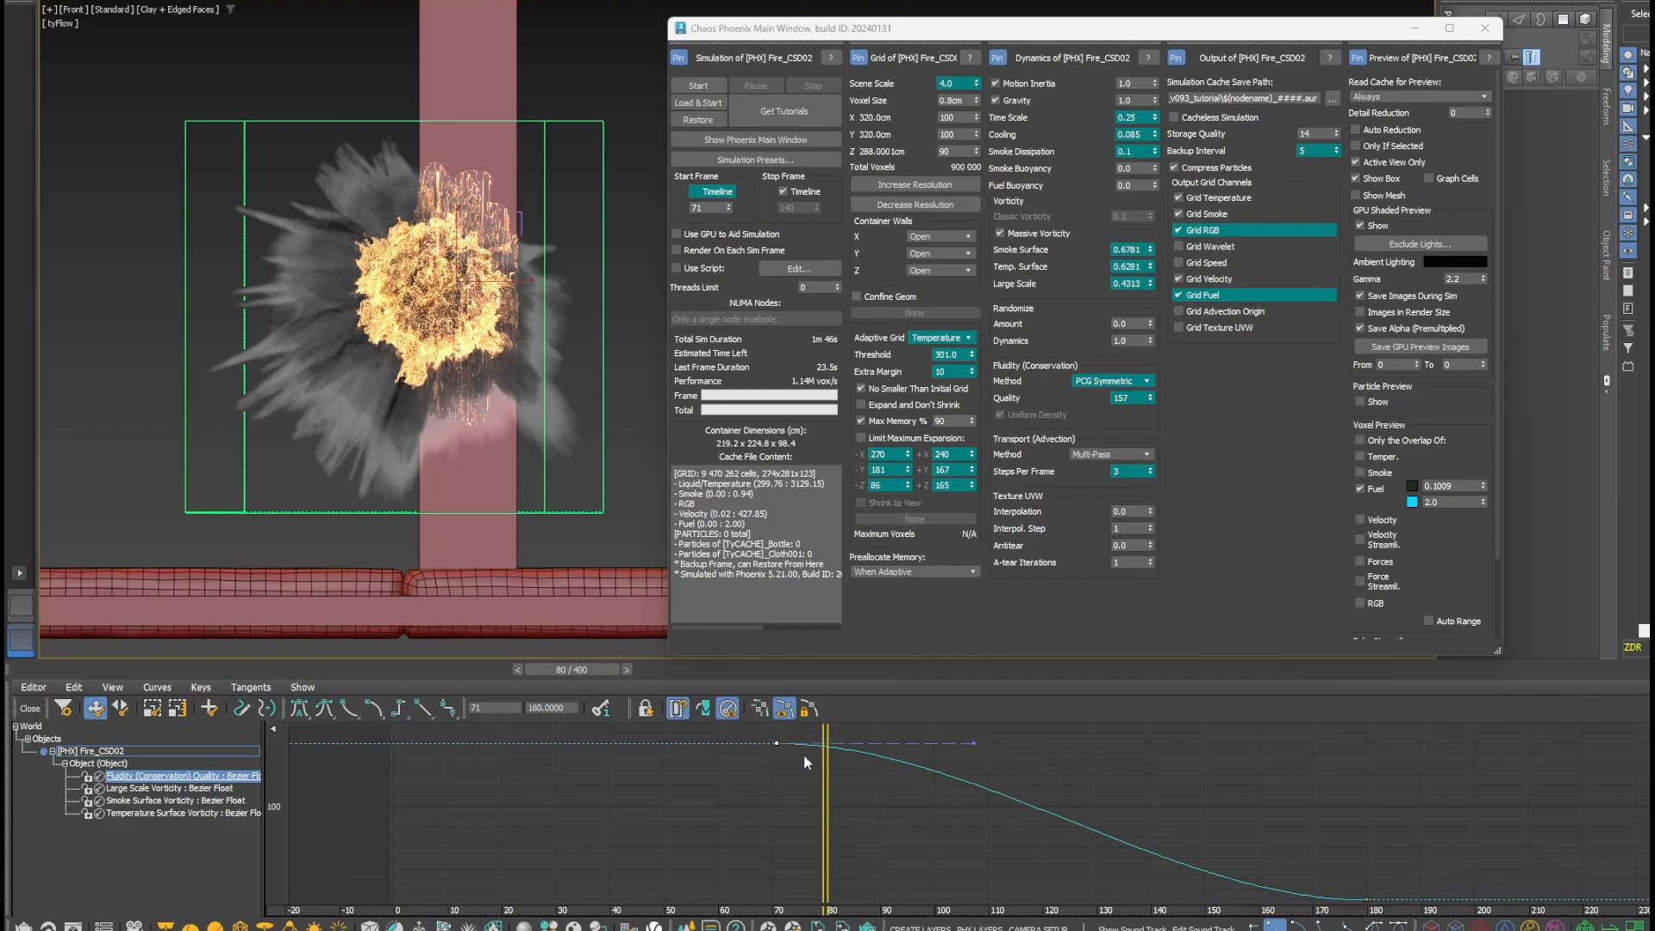
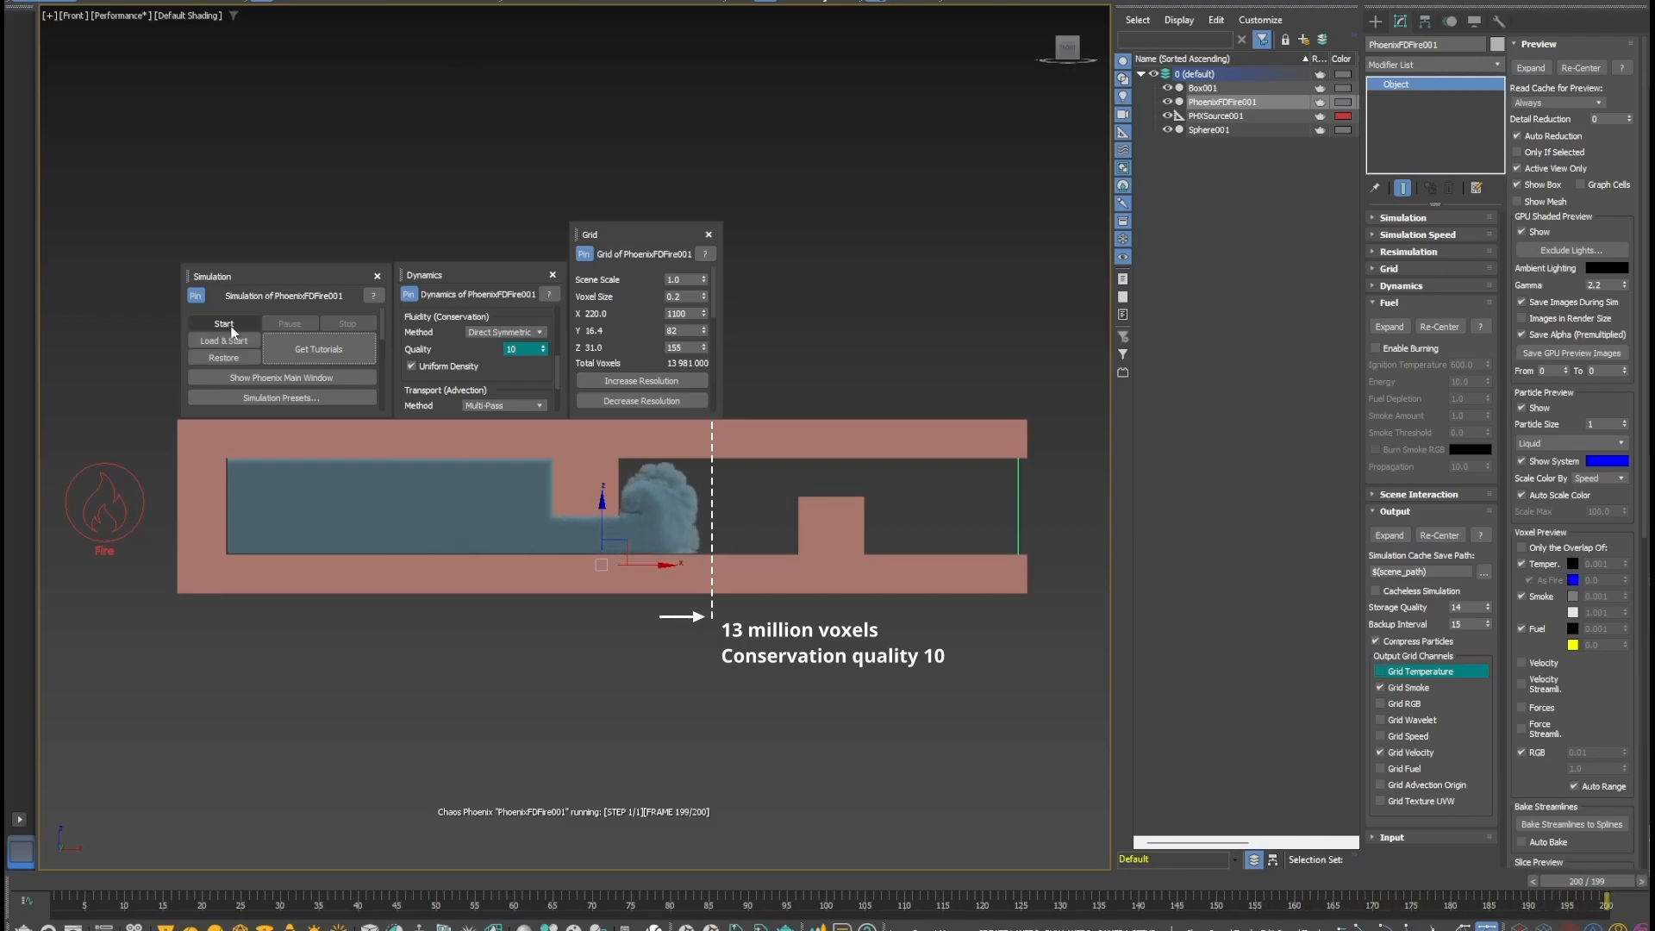
- Set the voxel size of PhoenixFDFire001's grid to 1 and start the simulation
left_click(690, 665)
left_click_drag(687, 297, 647, 298)
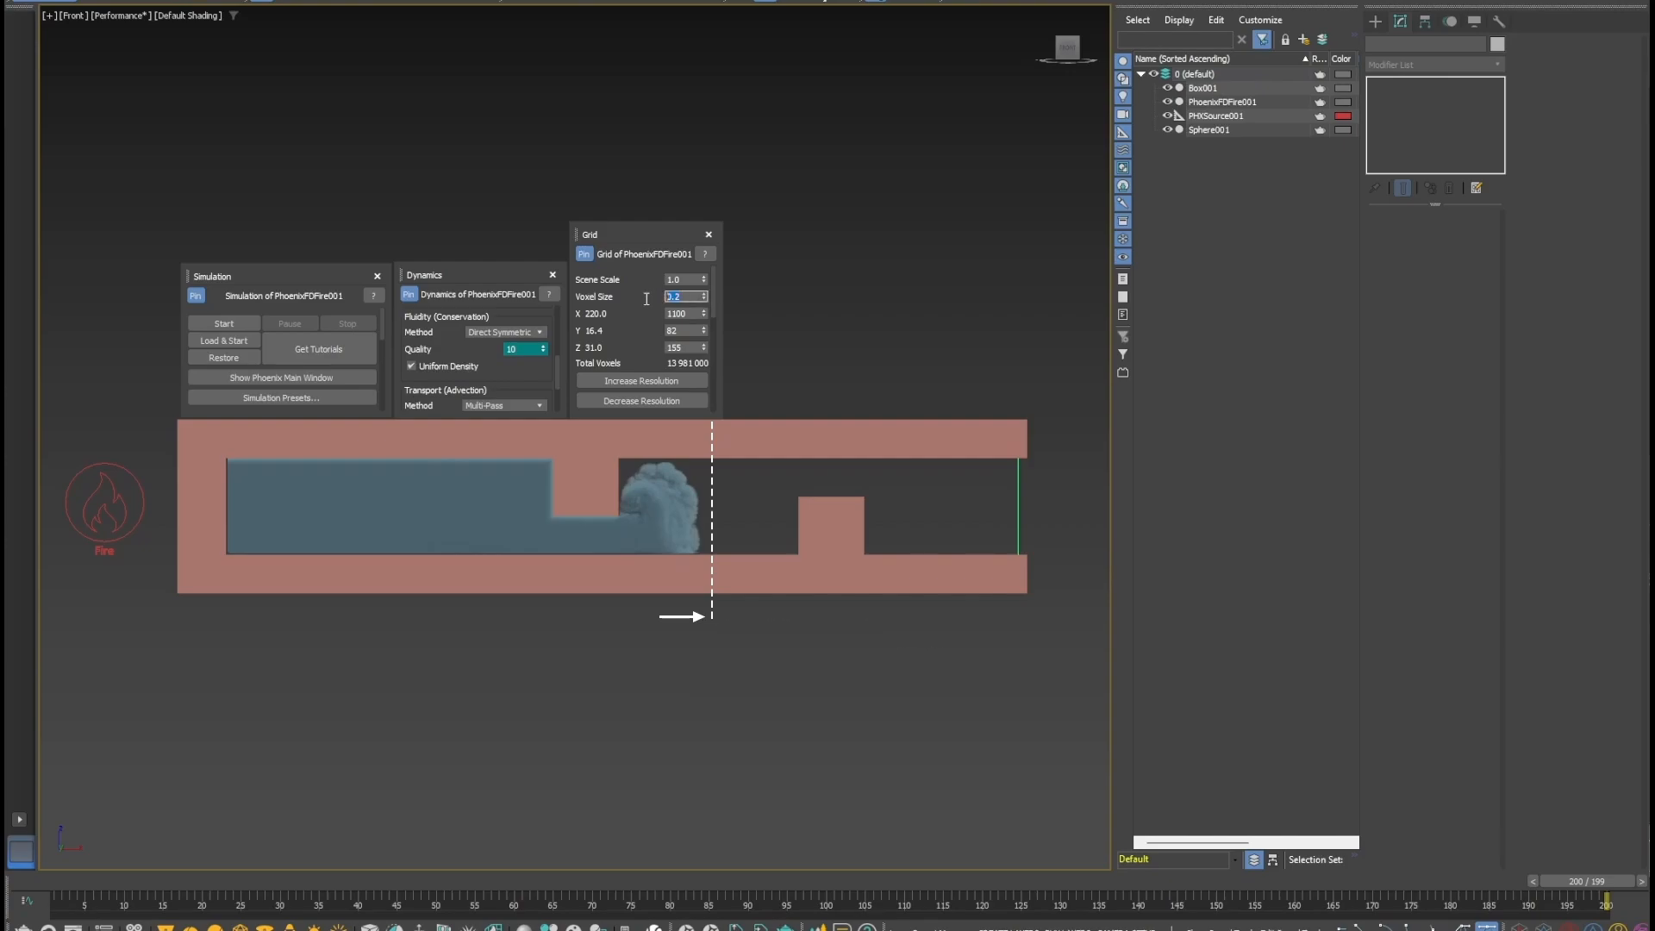
type("1")
key("Return")
left_click(215, 325)
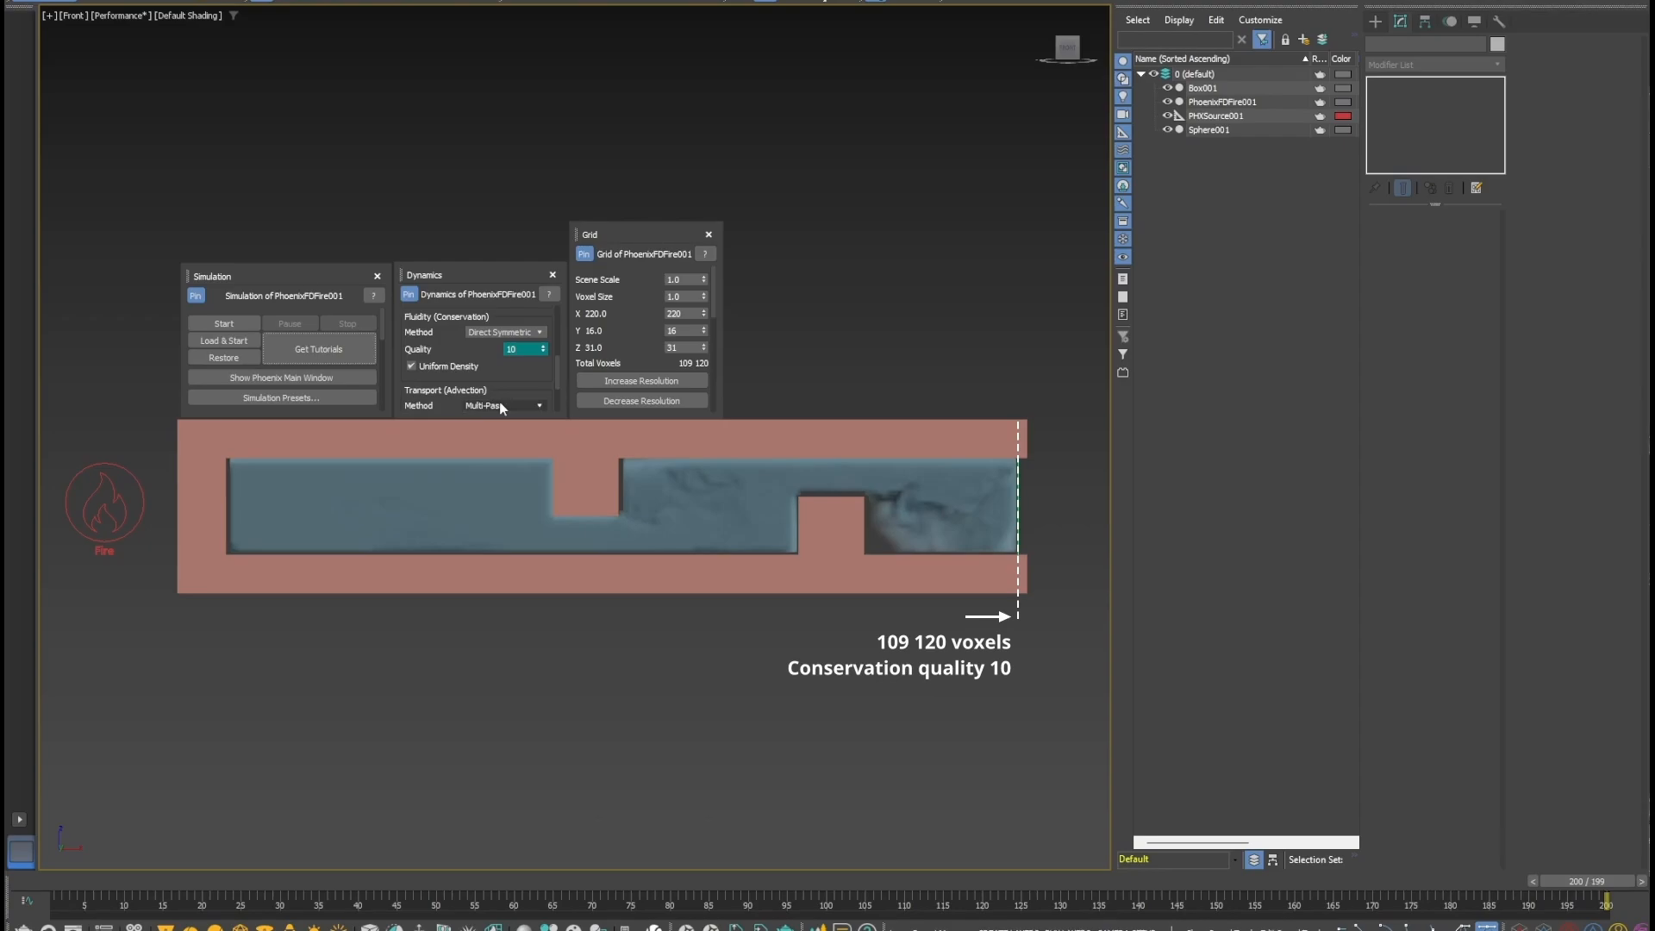
- Set PhoenixFDFire001's Conservation Quality to 2 and restart the simulation
double_click(509, 350)
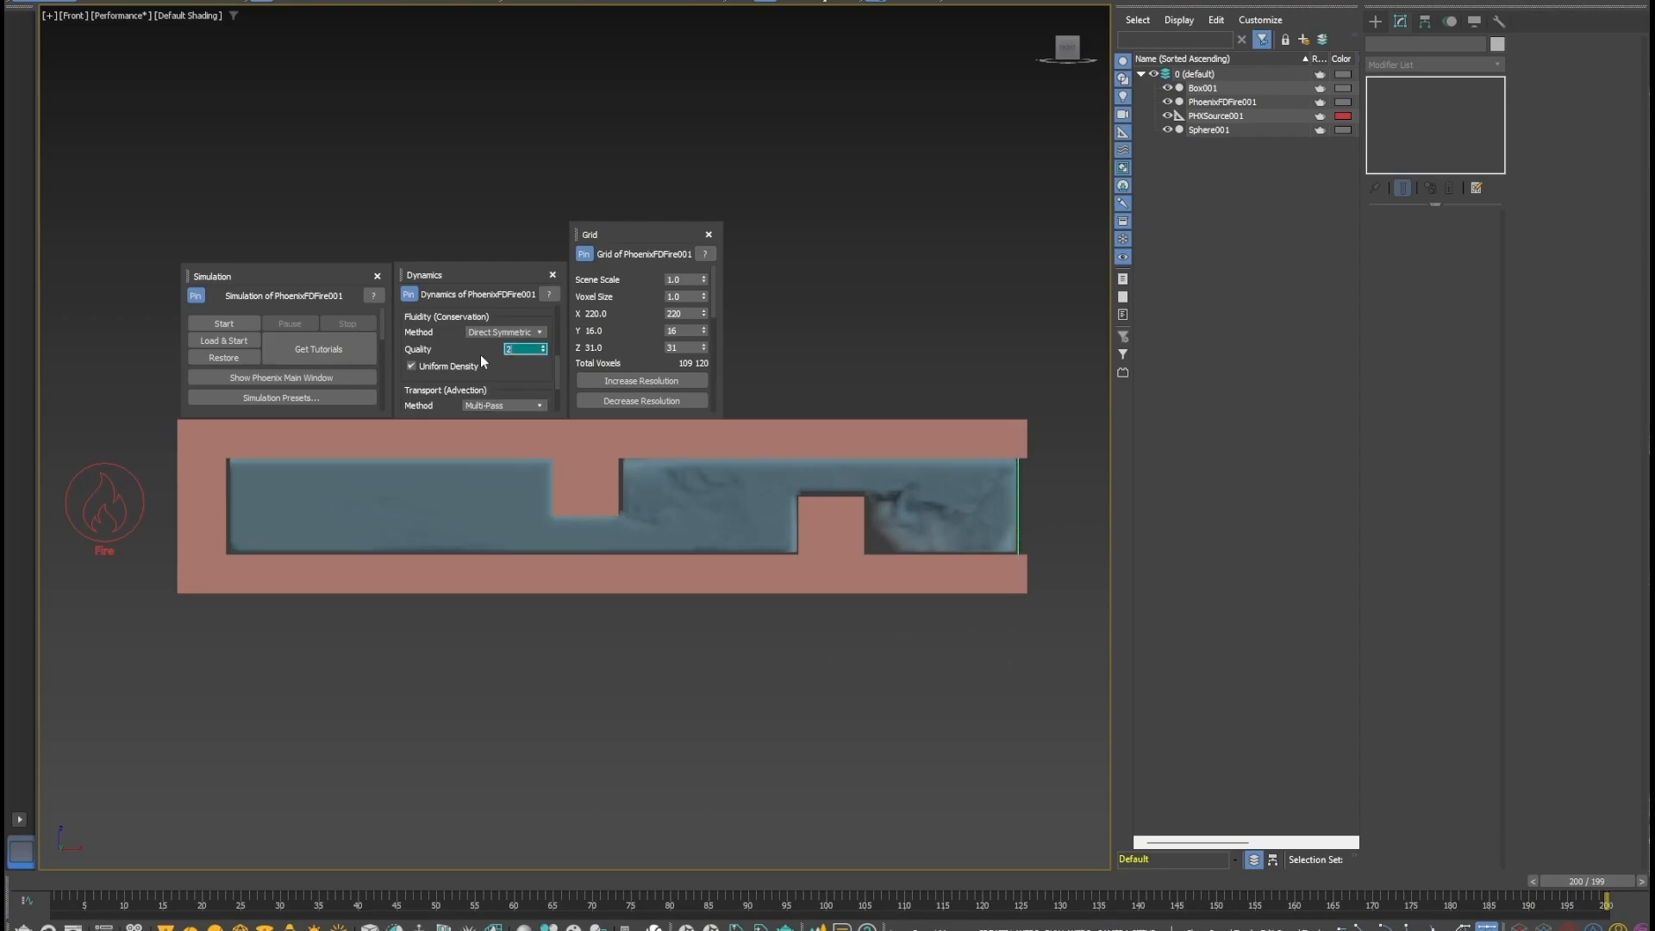
left_click(243, 326)
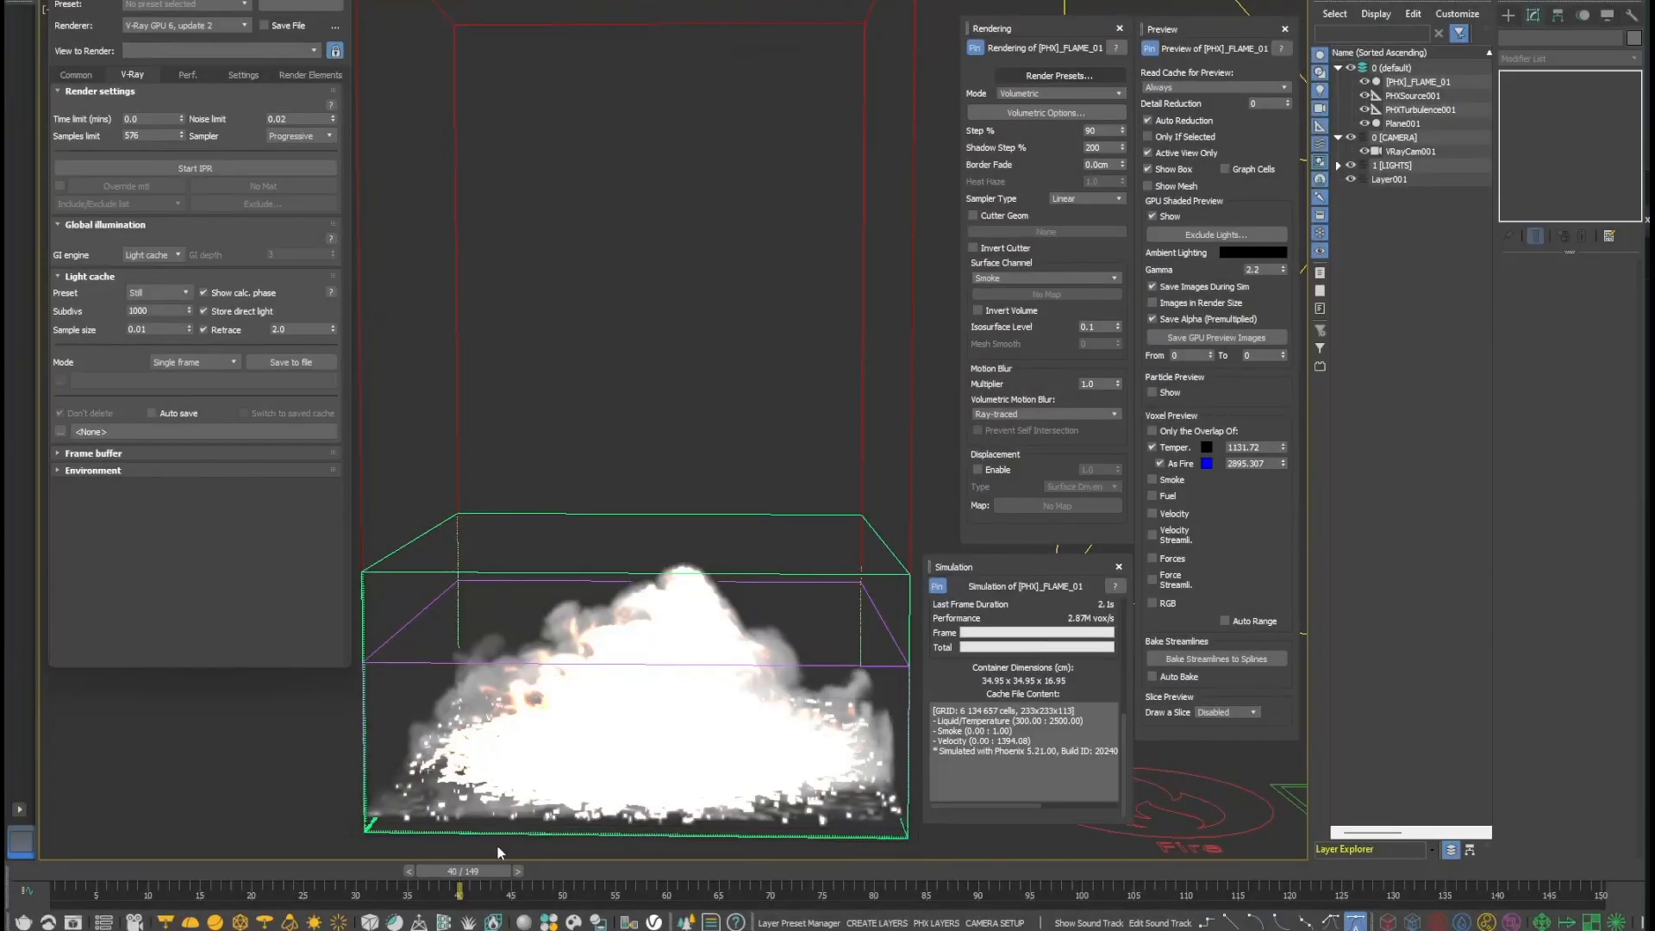
- Play the flame simulation forward to frame 95, test-render it interactively, and stop and close the render
left_click_drag(466, 877, 1034, 898)
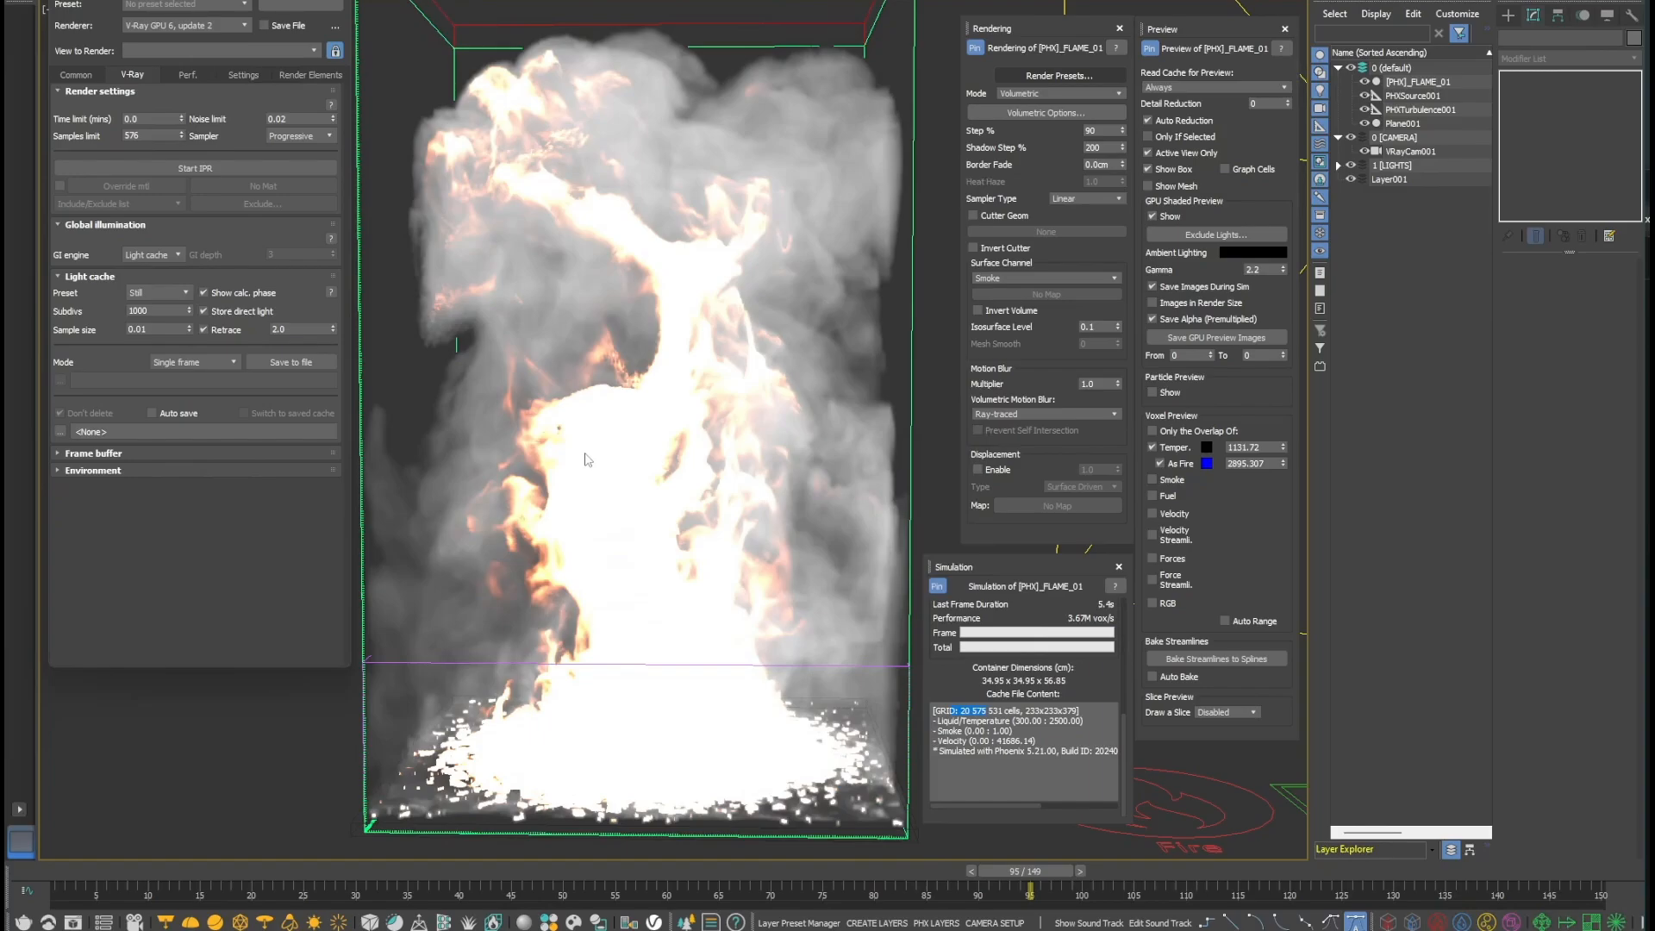
key("shift+q")
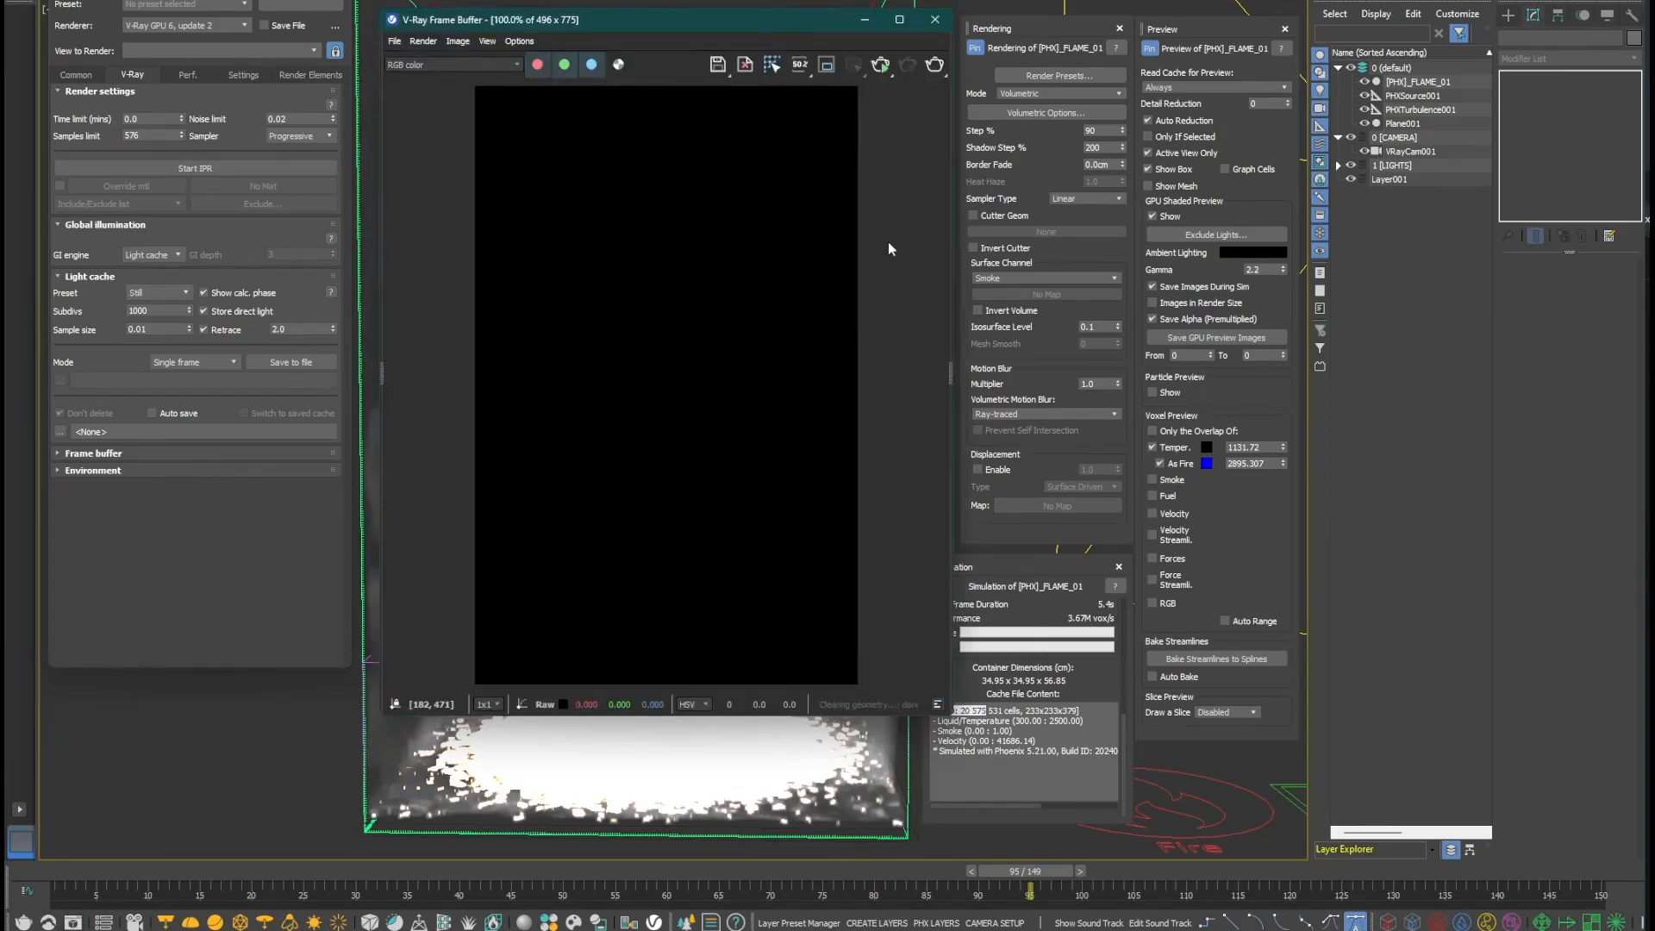
left_click(880, 65)
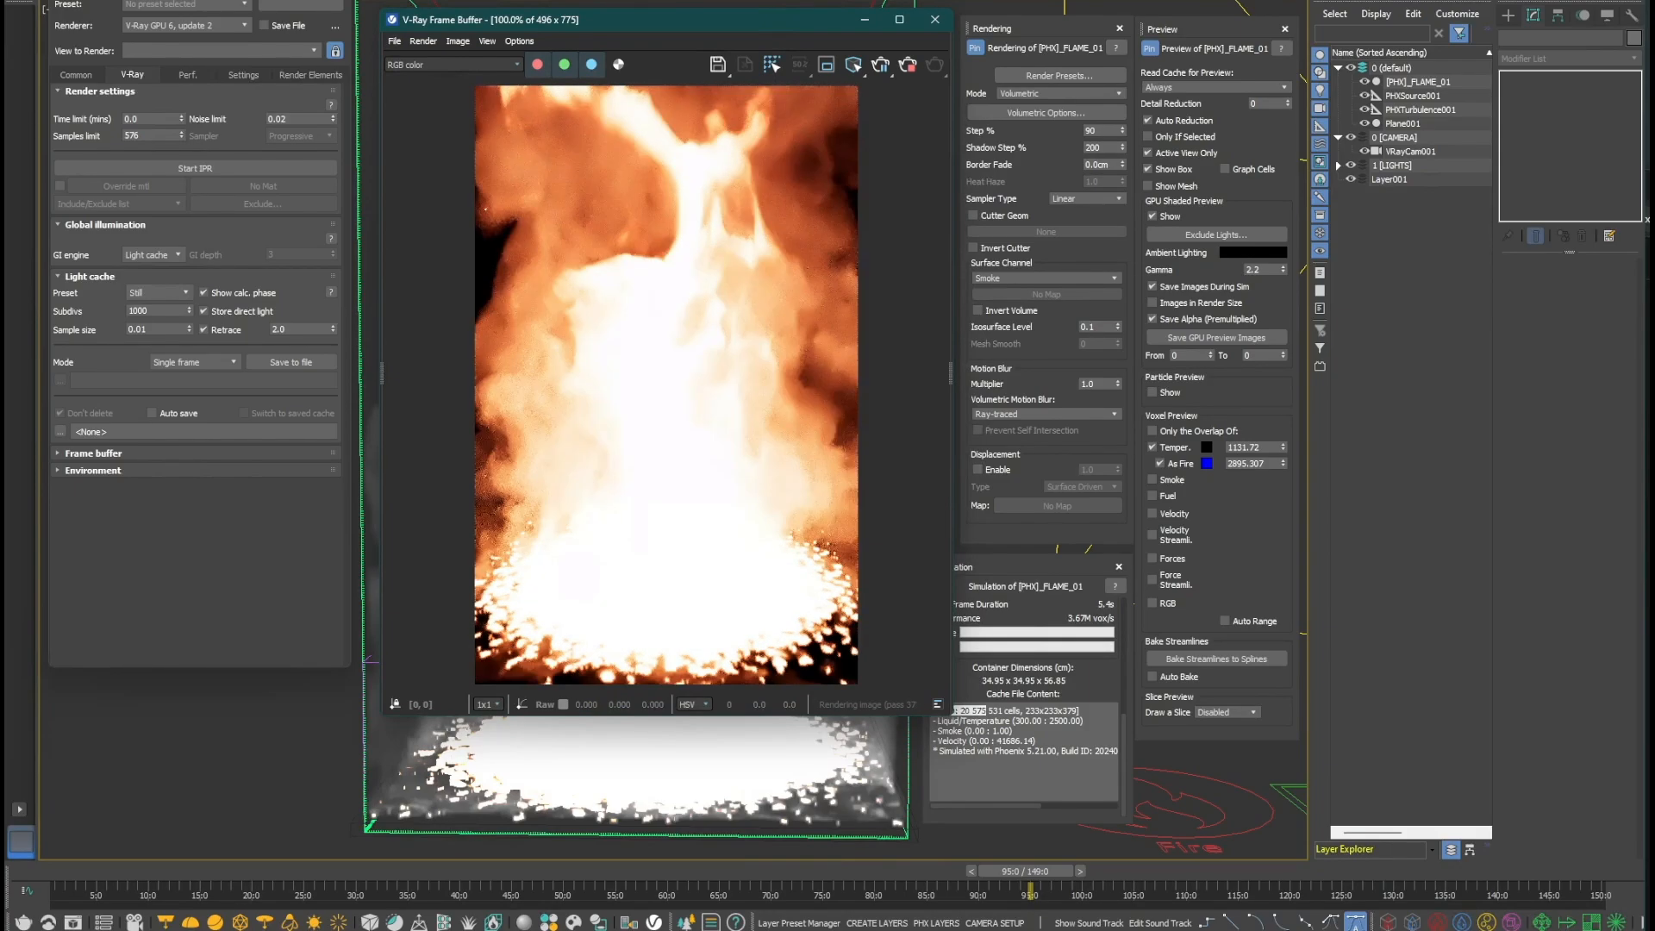
left_click(905, 66)
left_click(935, 19)
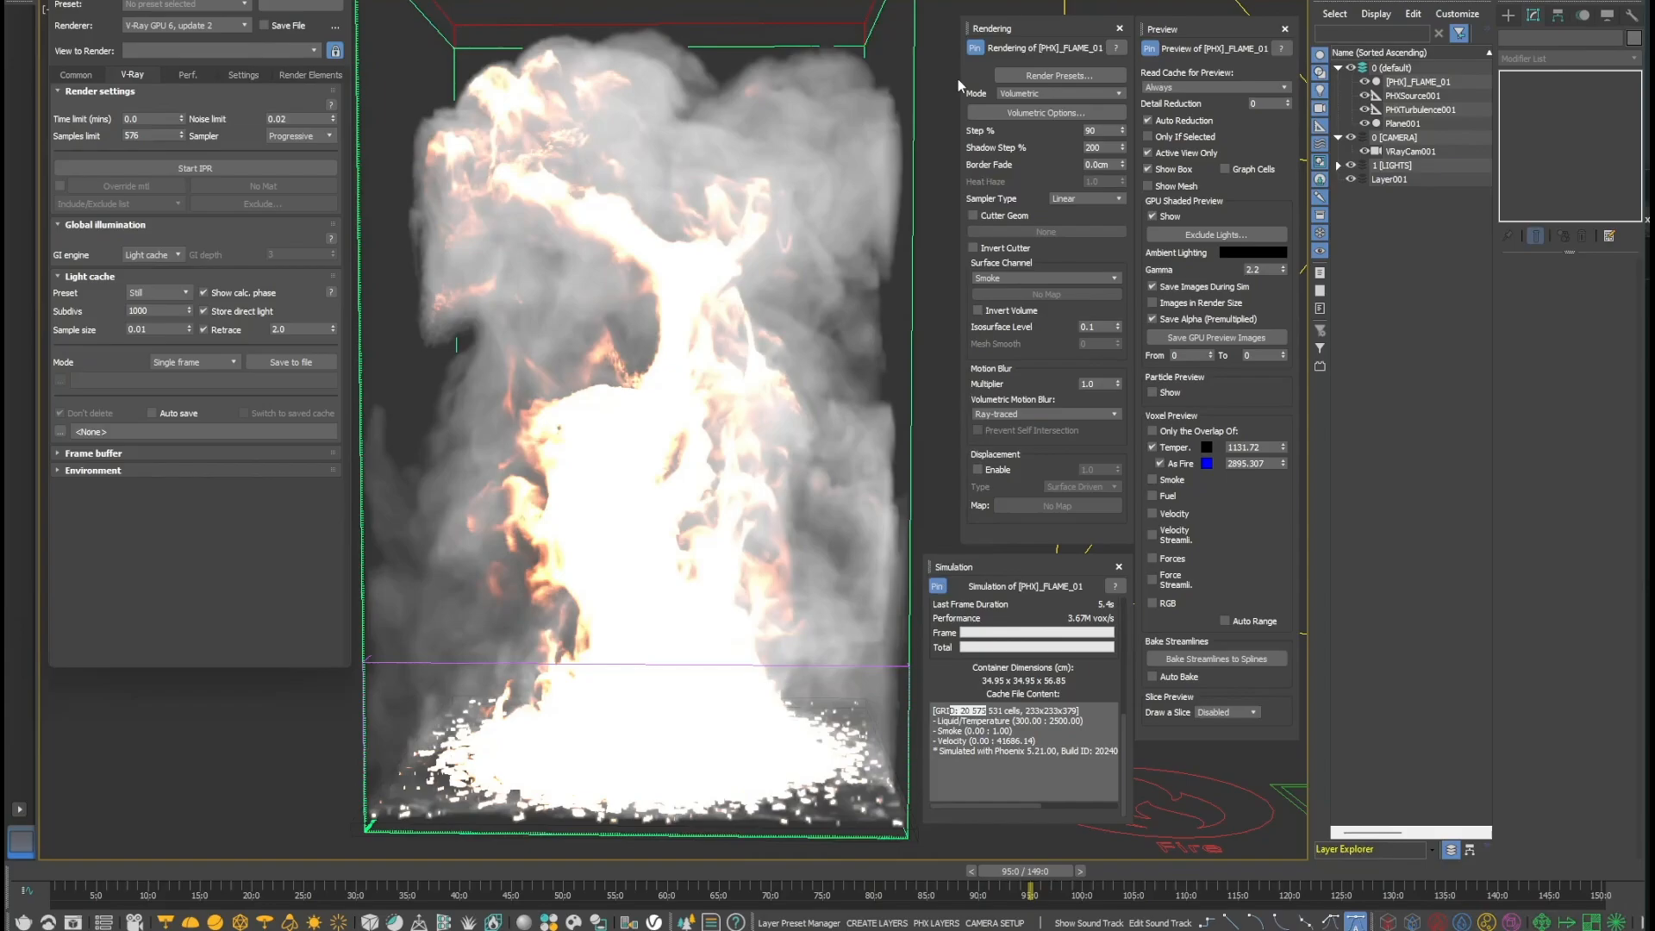
- Open the Volumetric Render Settings of [PHX]_FLAME_01 and review the Fire and Smoke Color sections
left_click(1013, 112)
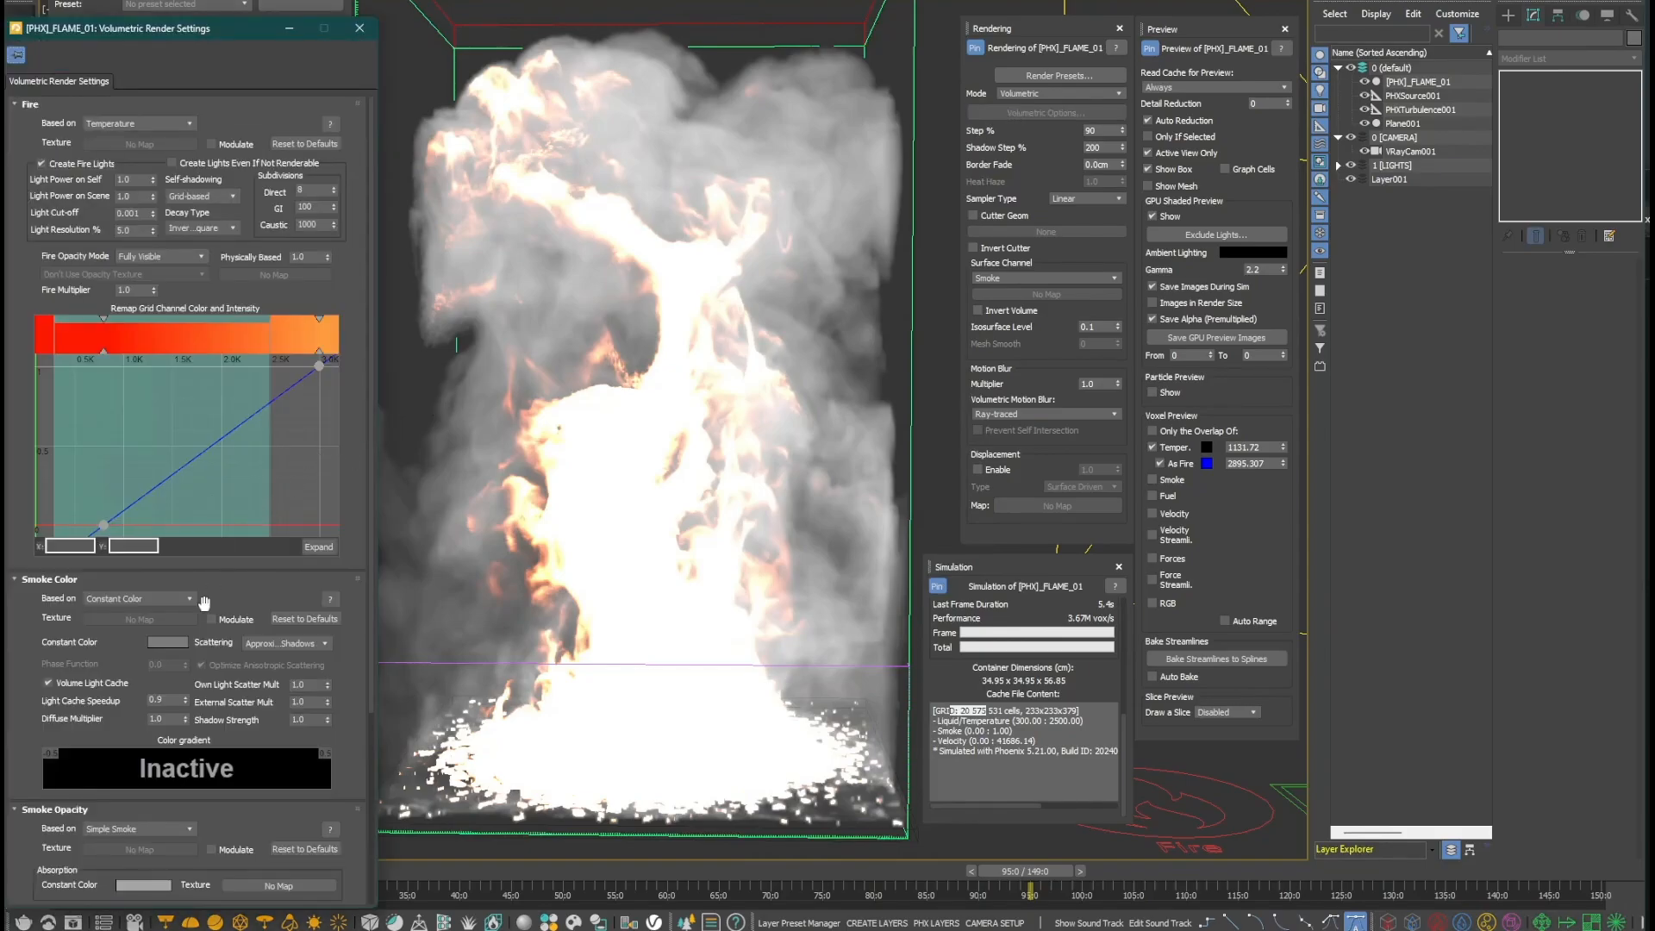
mouse_move(216, 595)
left_mouse_down()
mouse_move(226, 535)
mouse_move(230, 575)
left_mouse_up()
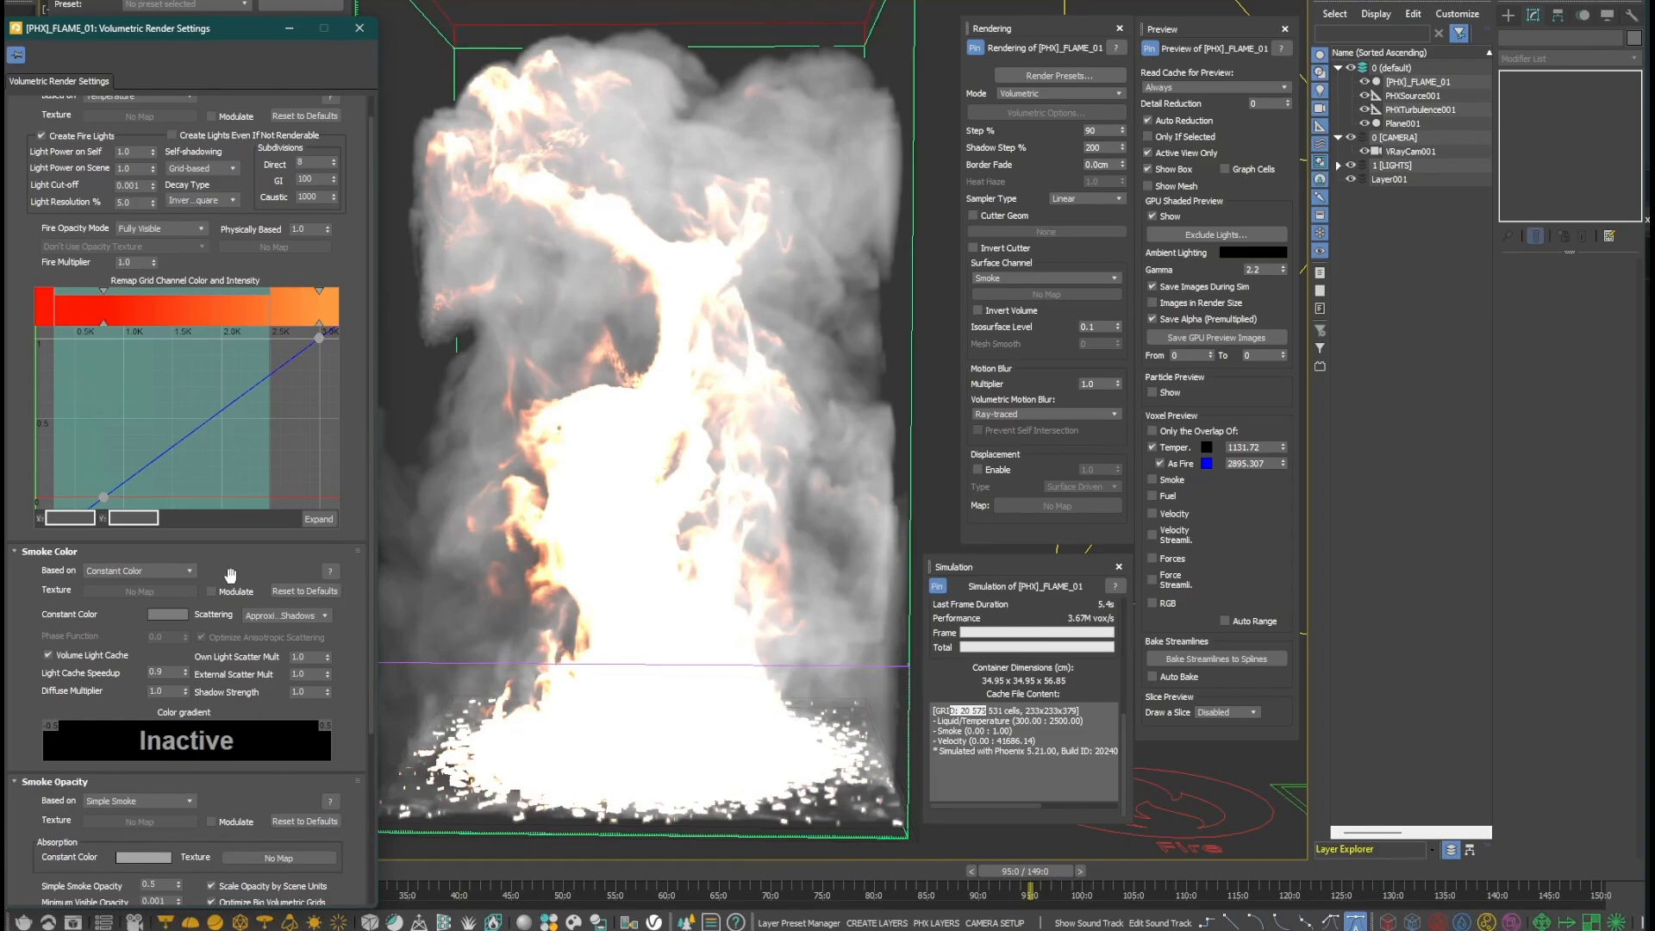
left_click(135, 924)
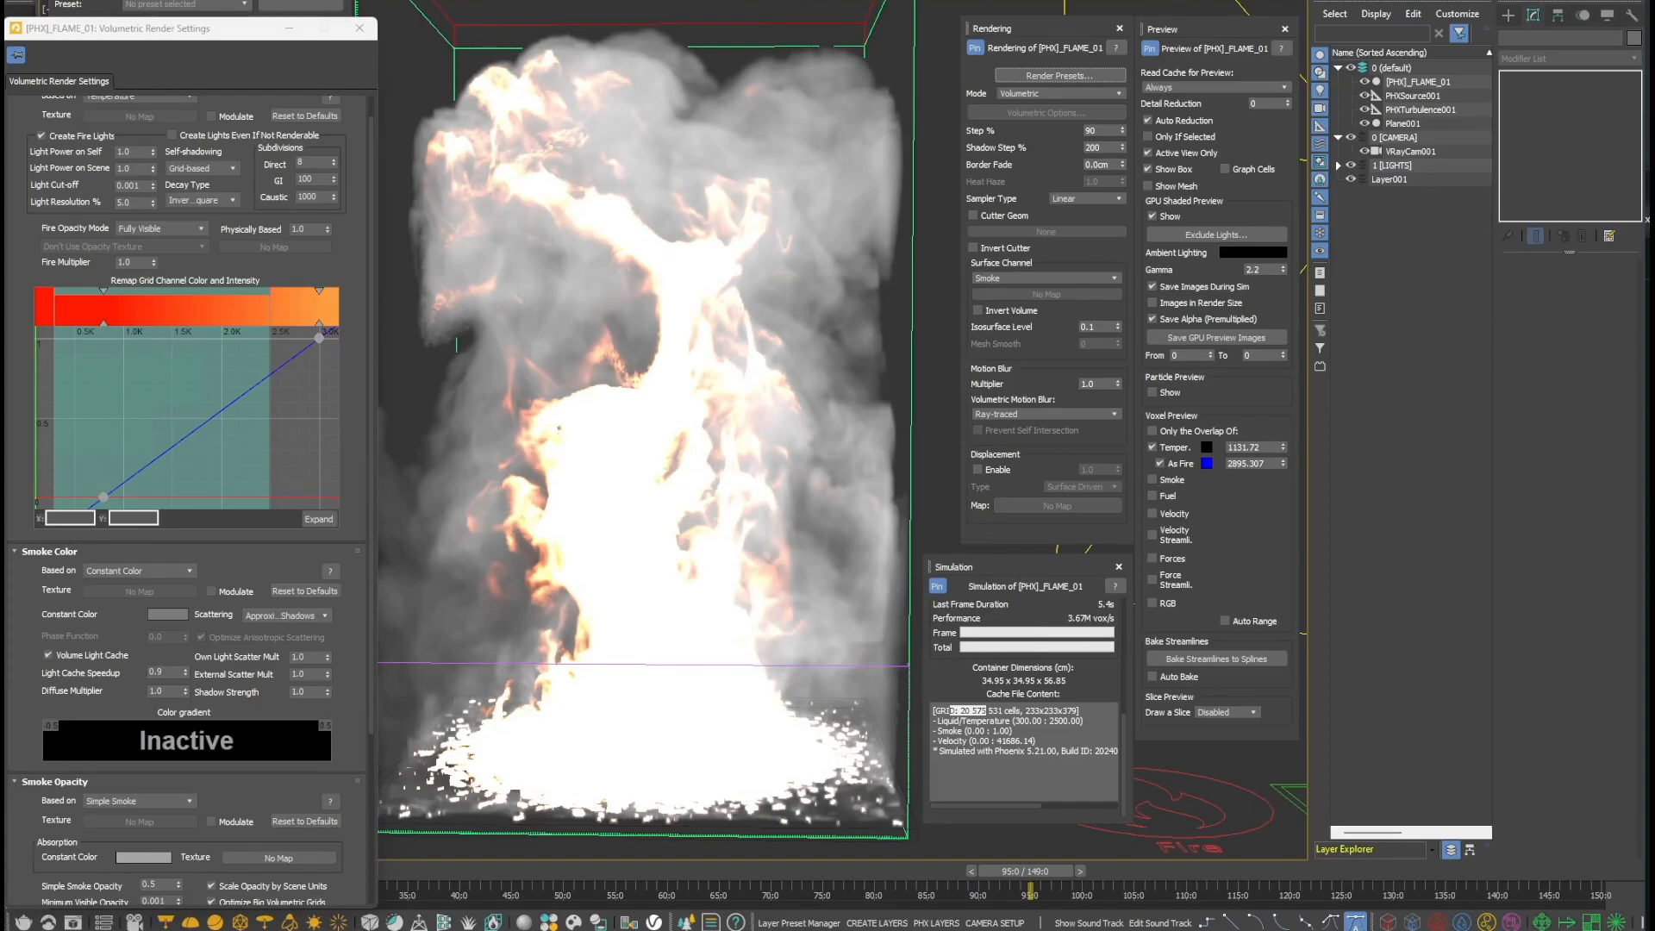
- Apply the Fire render preset to [PHX]_FLAME_01, accepting that it overwrites all render settings
left_click(1055, 76)
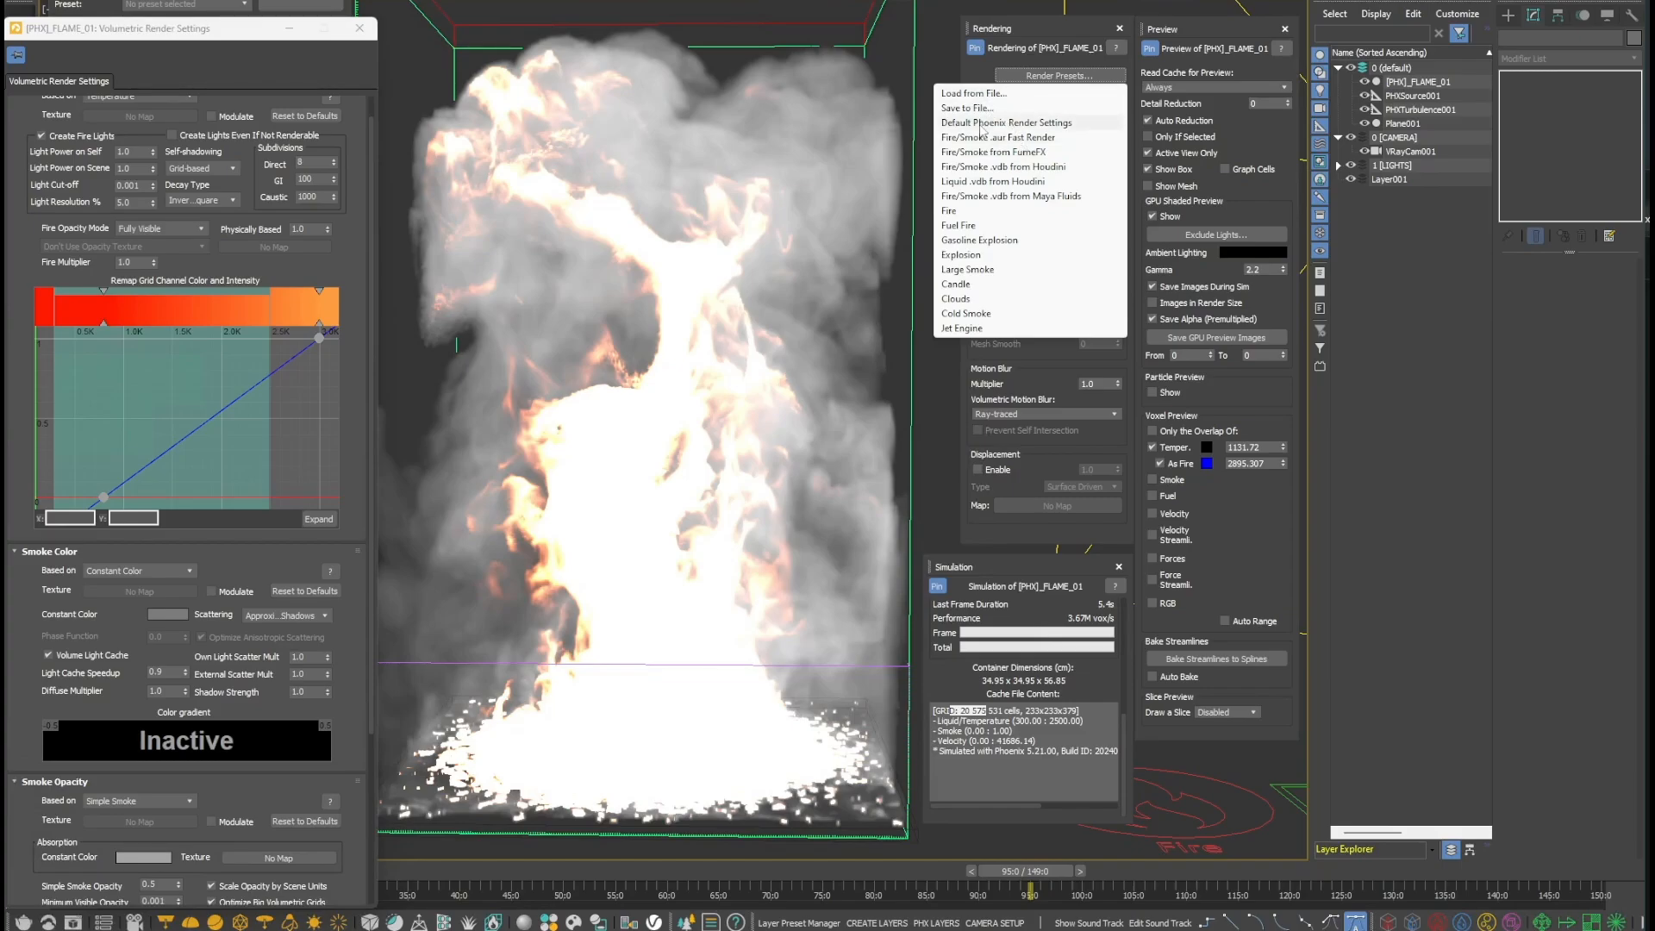
left_click(955, 211)
left_click_drag(1286, 378, 986, 348)
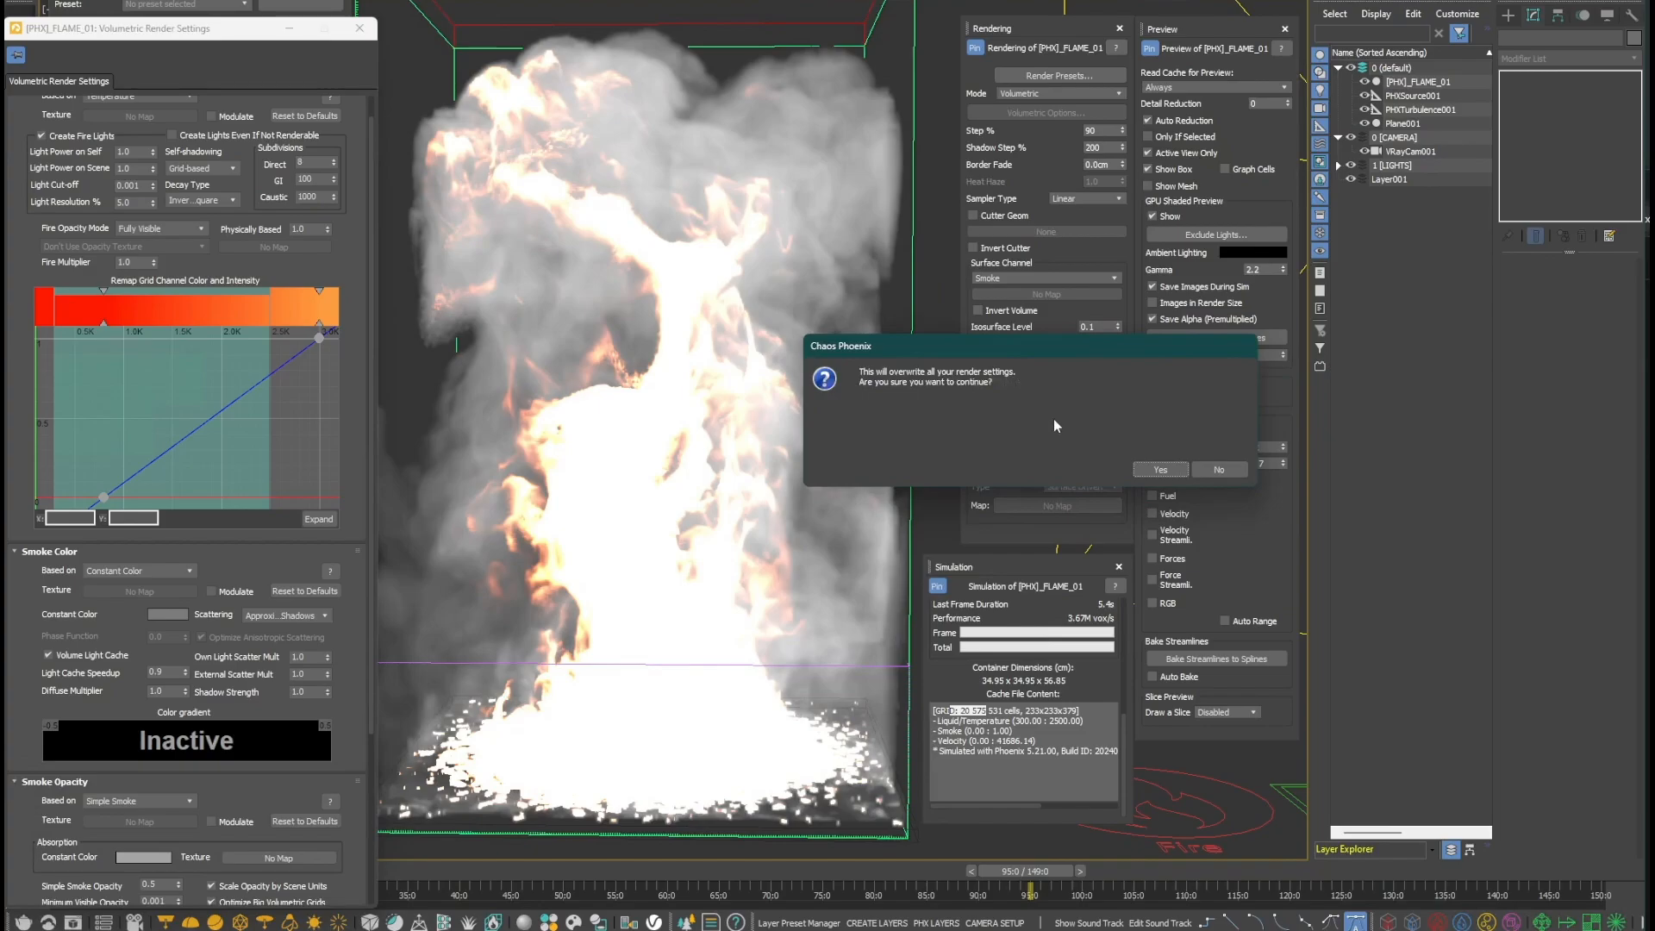
left_click(1161, 469)
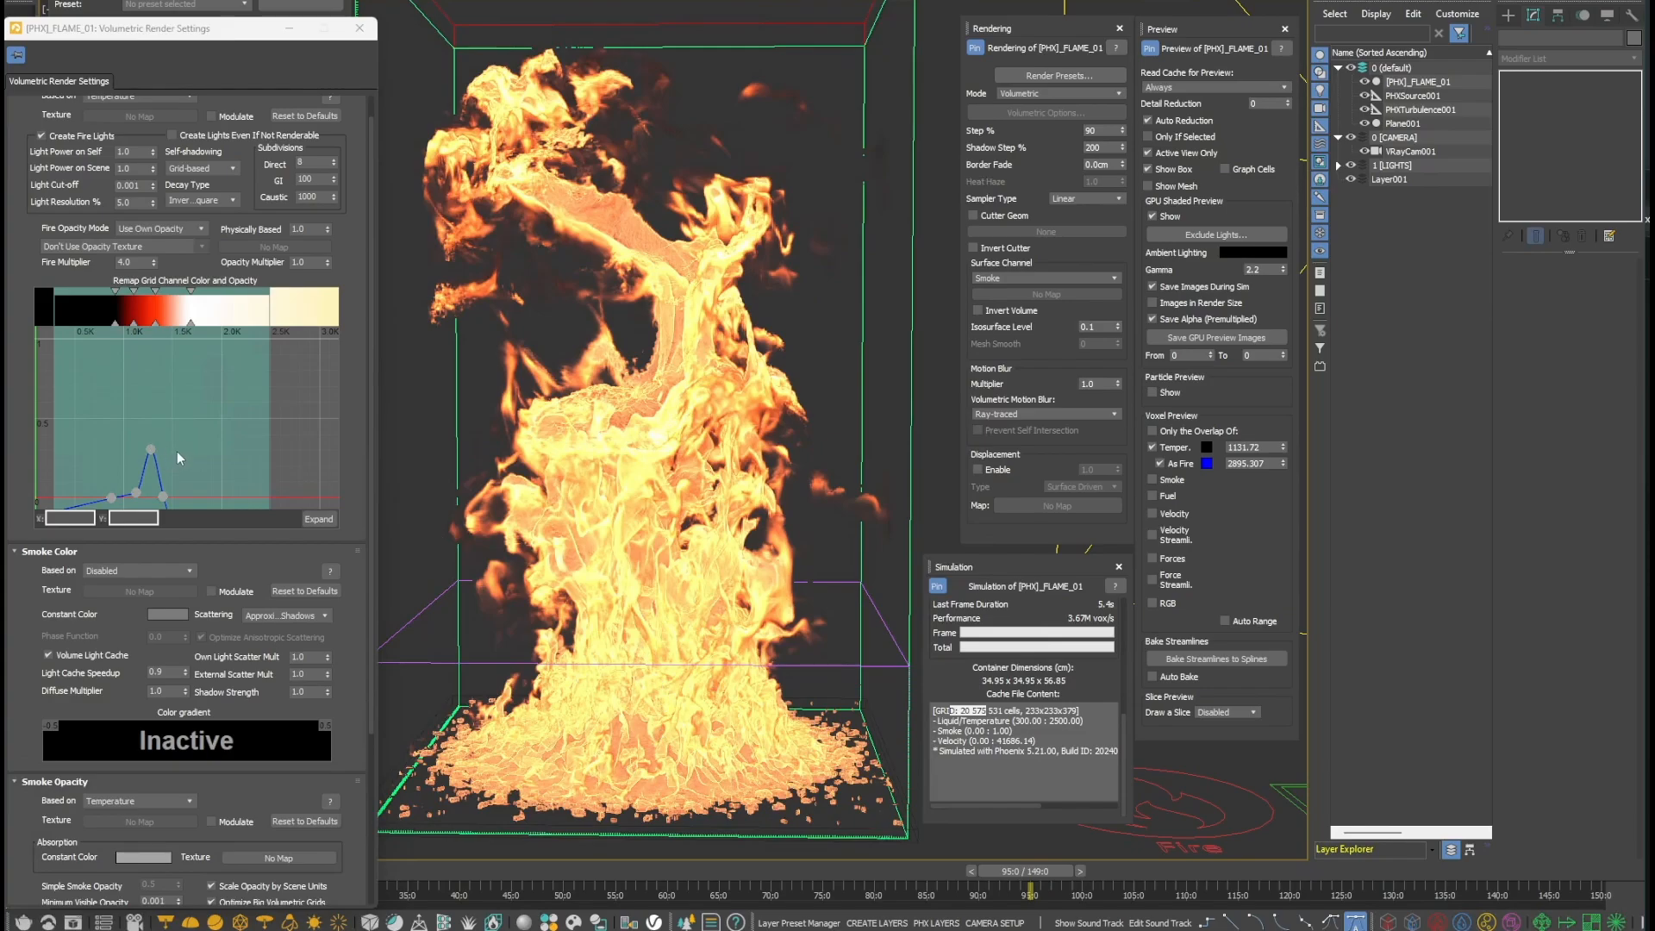
- Inspect the preset's fire opacity curve points and the channel choices behind Smoke Opacity and Smoke Color
middle_click_drag(178, 452, 218, 422)
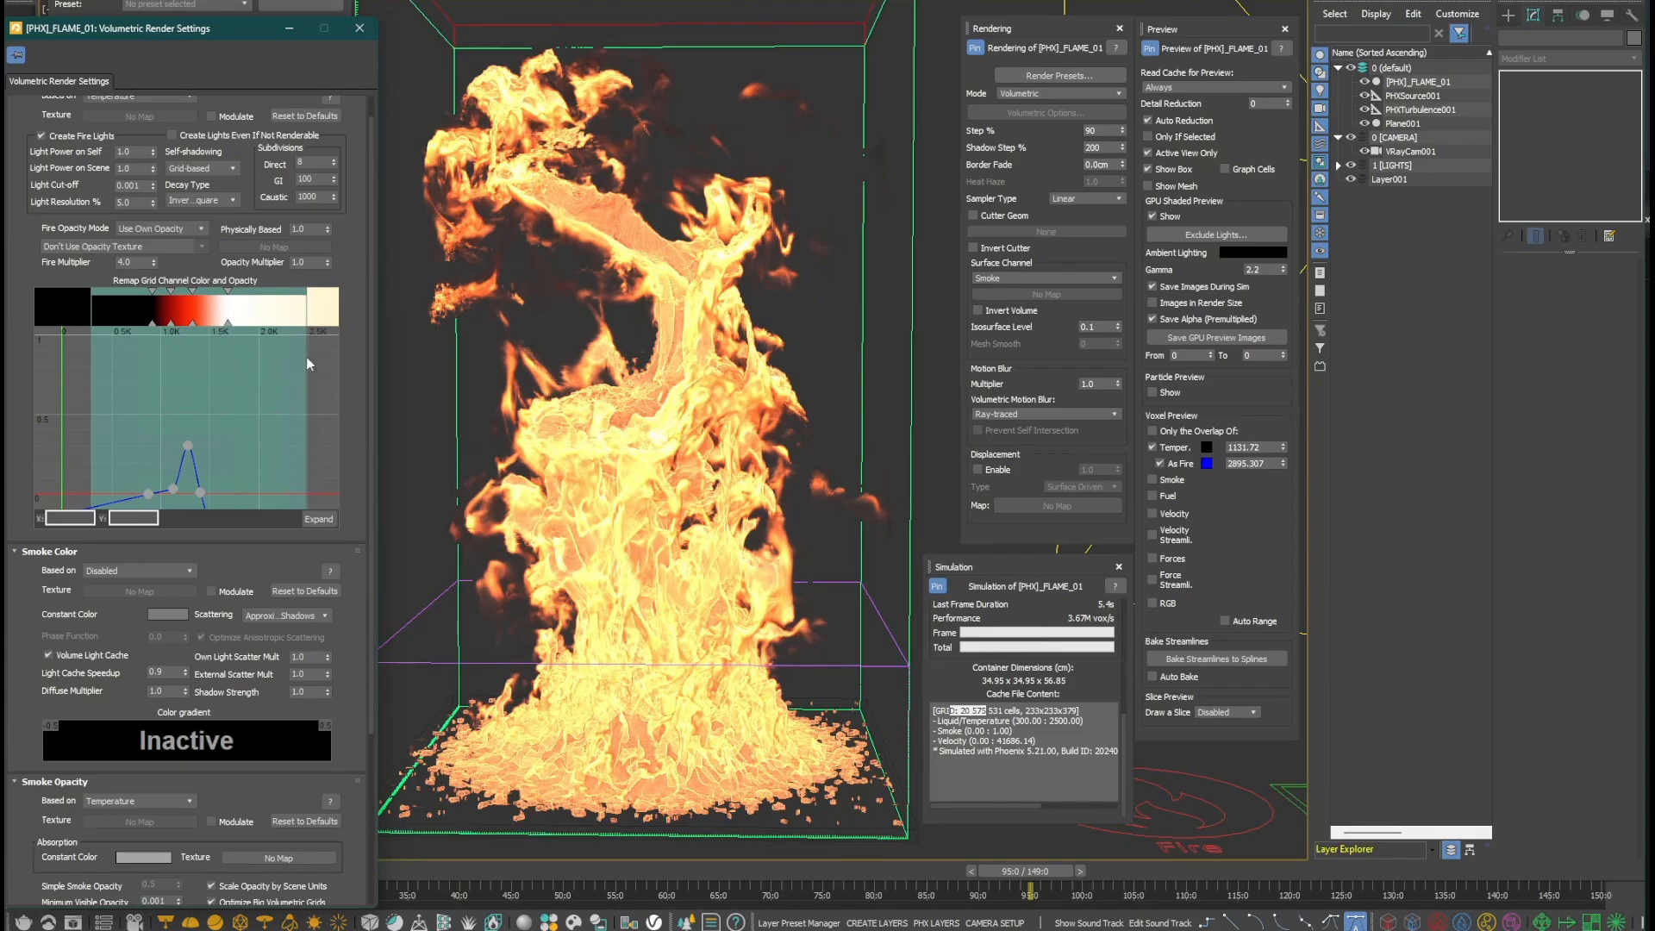
left_click(201, 494)
left_click(188, 445)
left_click(56, 517)
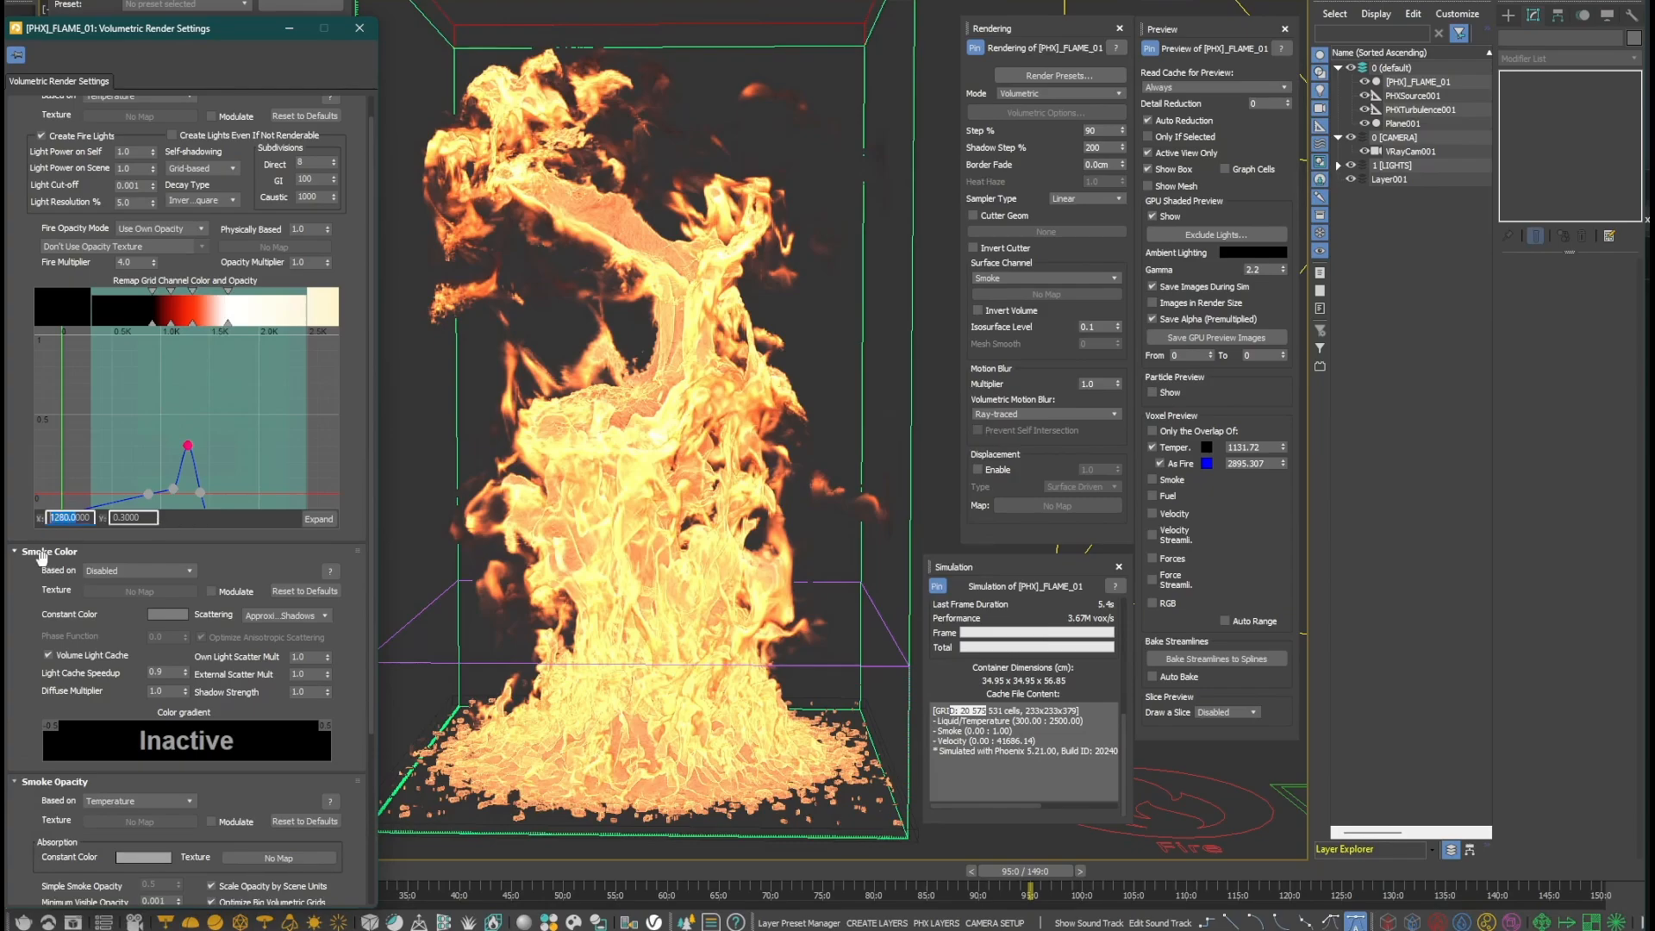
left_click(146, 801)
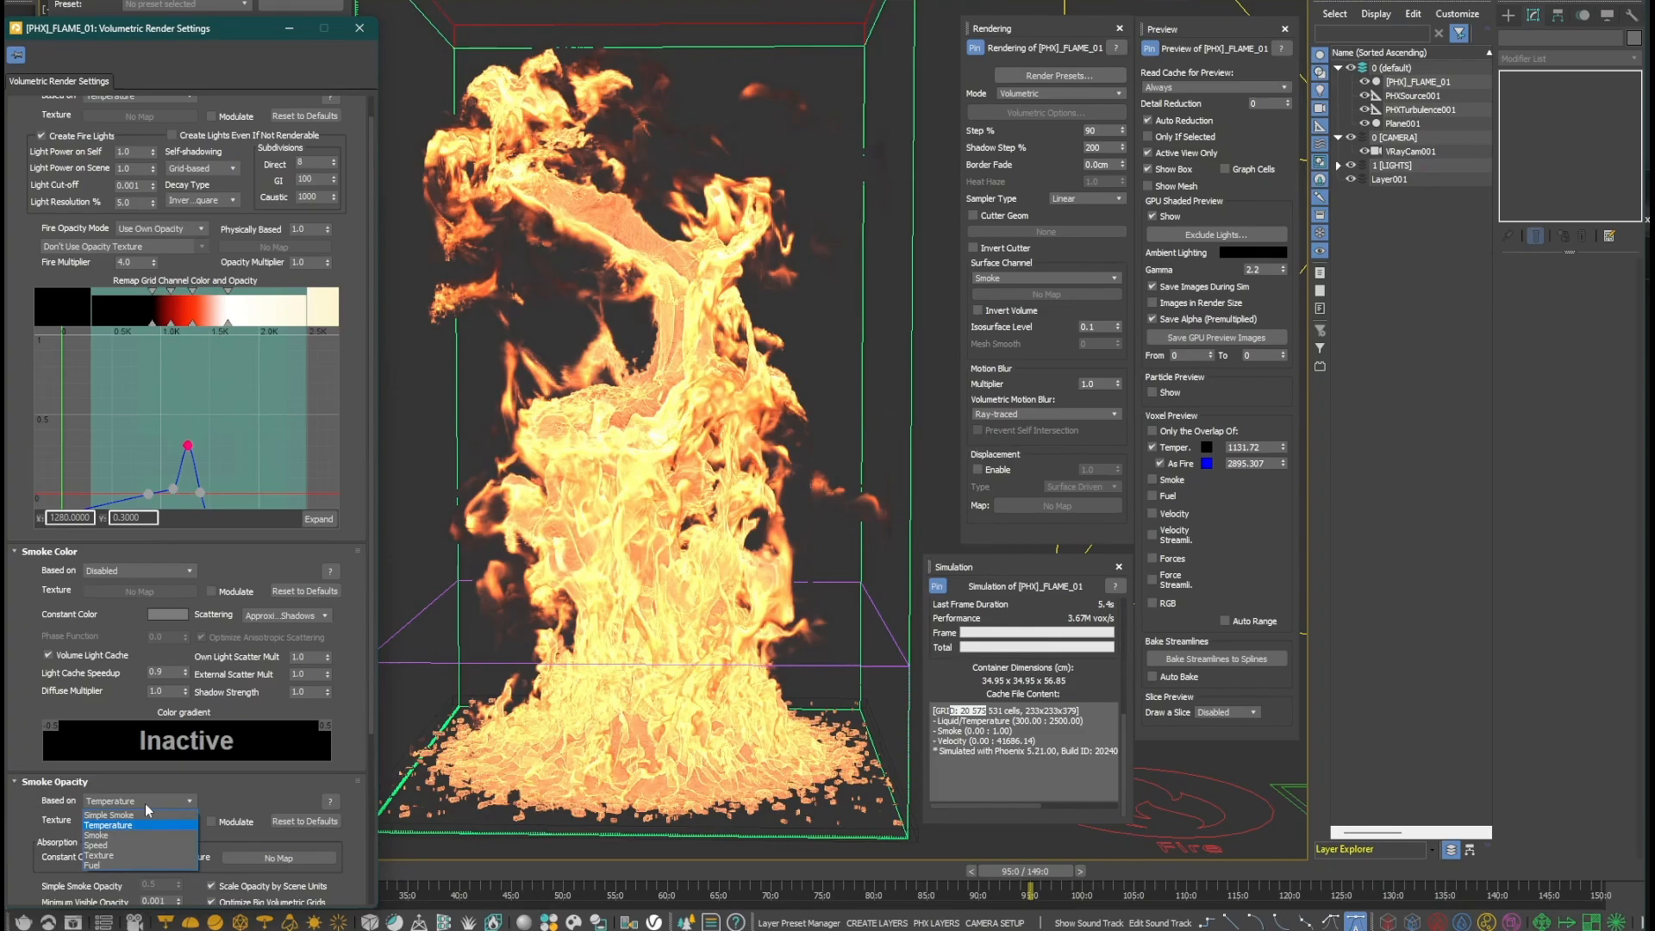
left_click(146, 805)
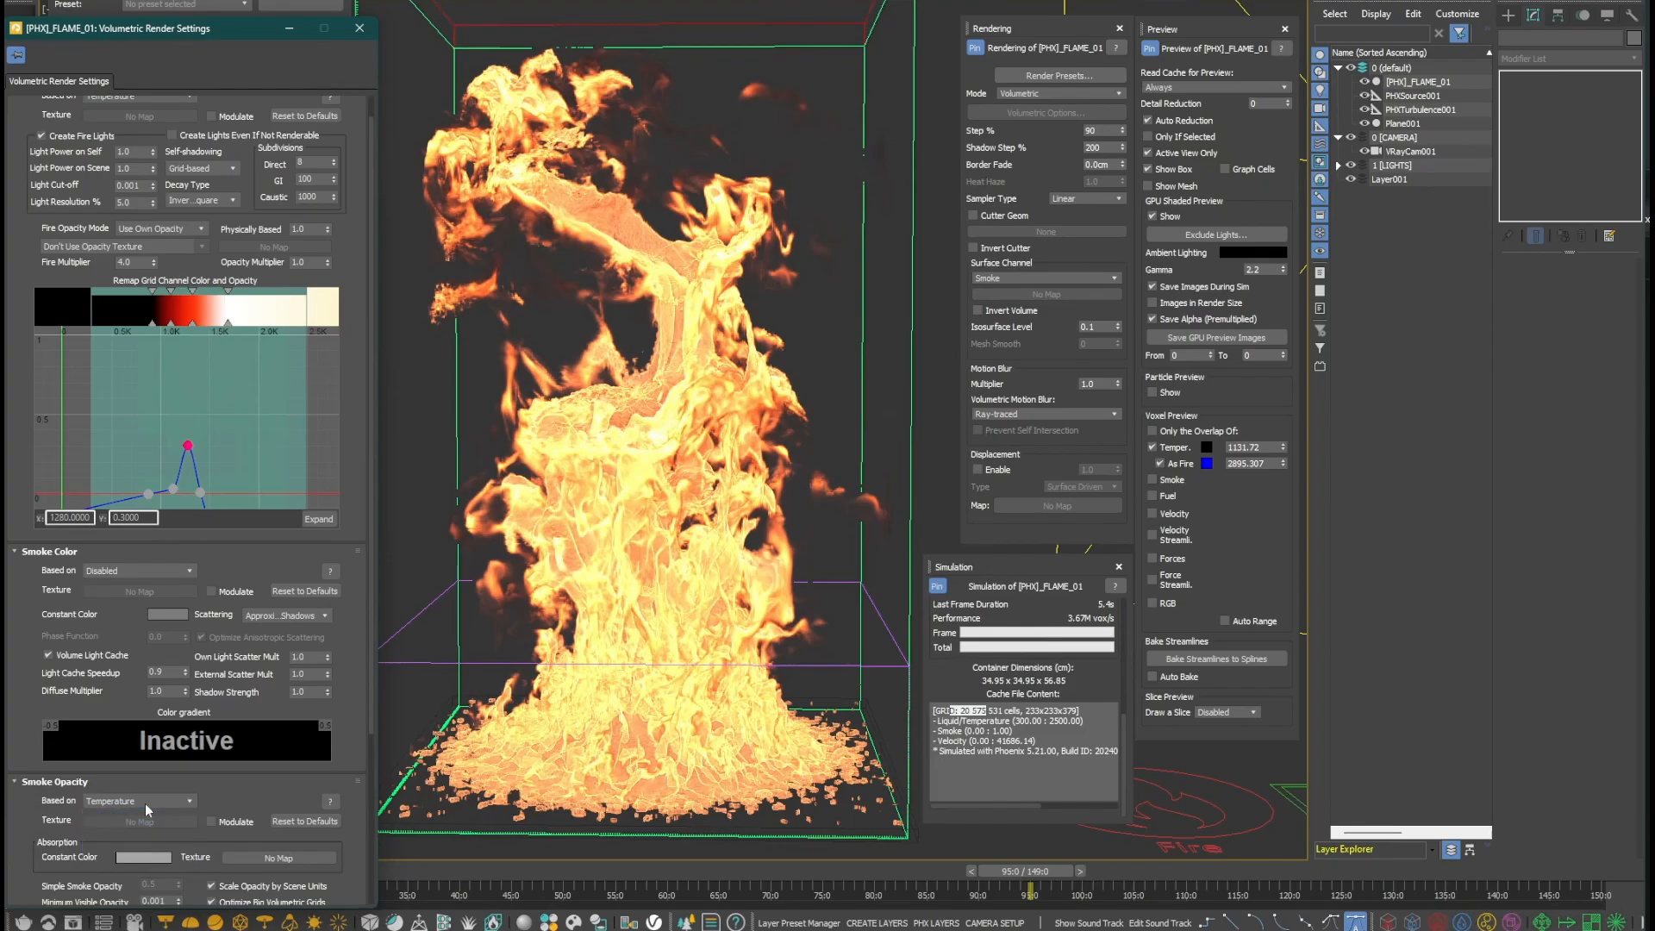
left_click(112, 571)
left_click(113, 572)
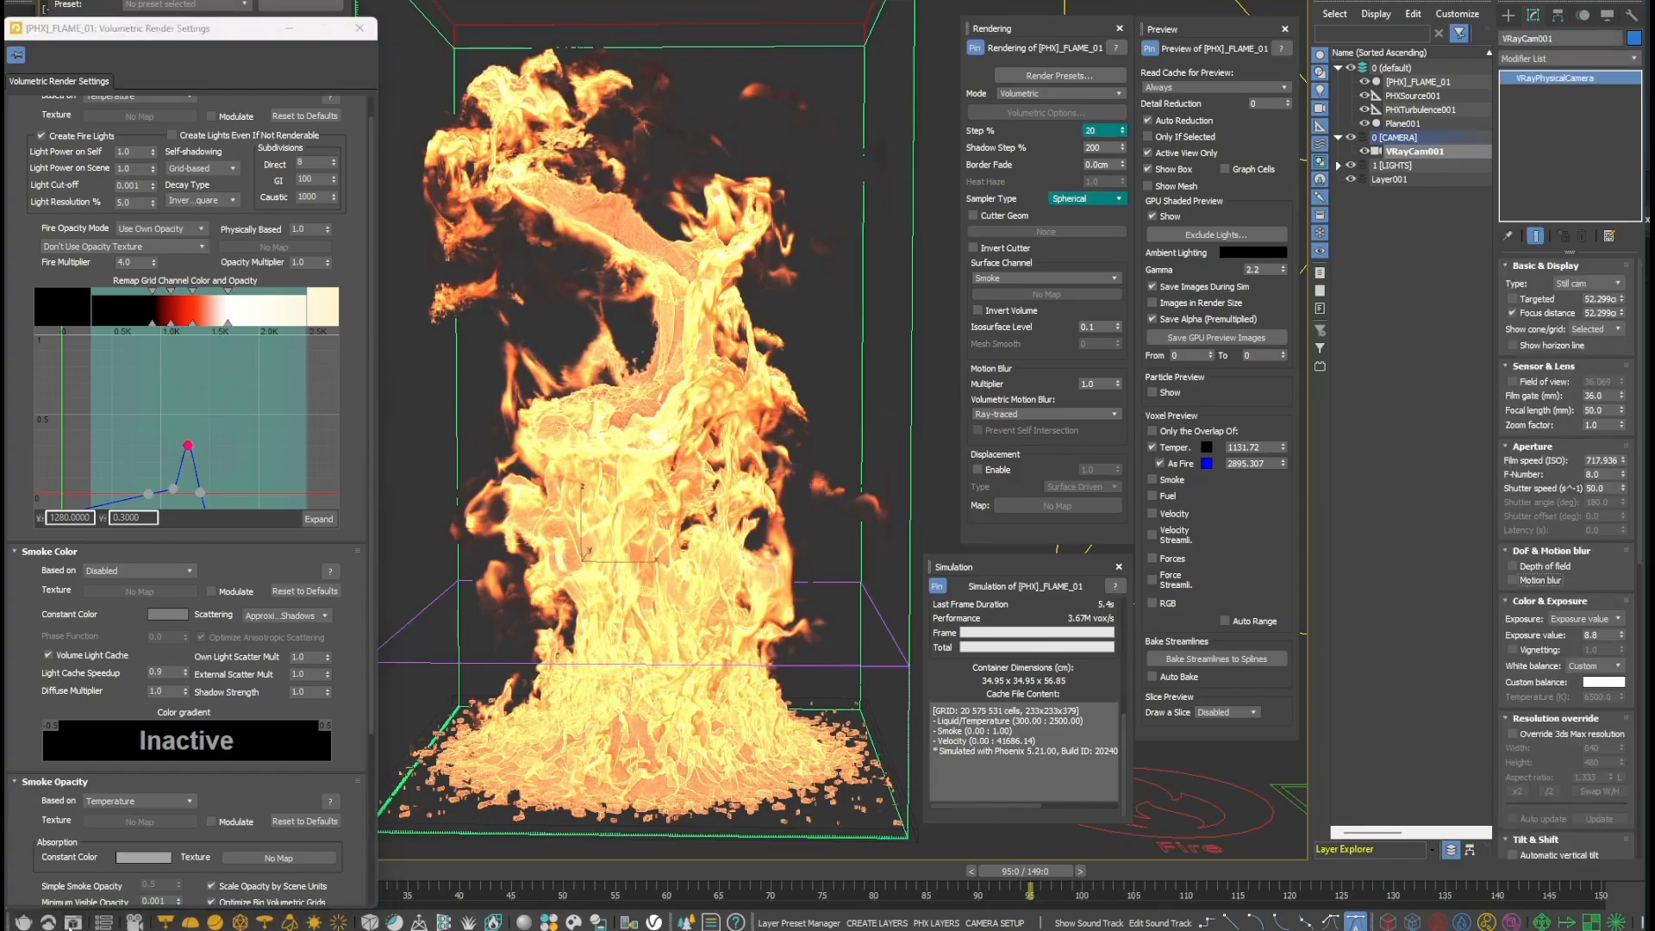
- Render the preset flame, and reset the Fire, Smoke Color and Smoke Opacity settings to their defaults
key("shift+q")
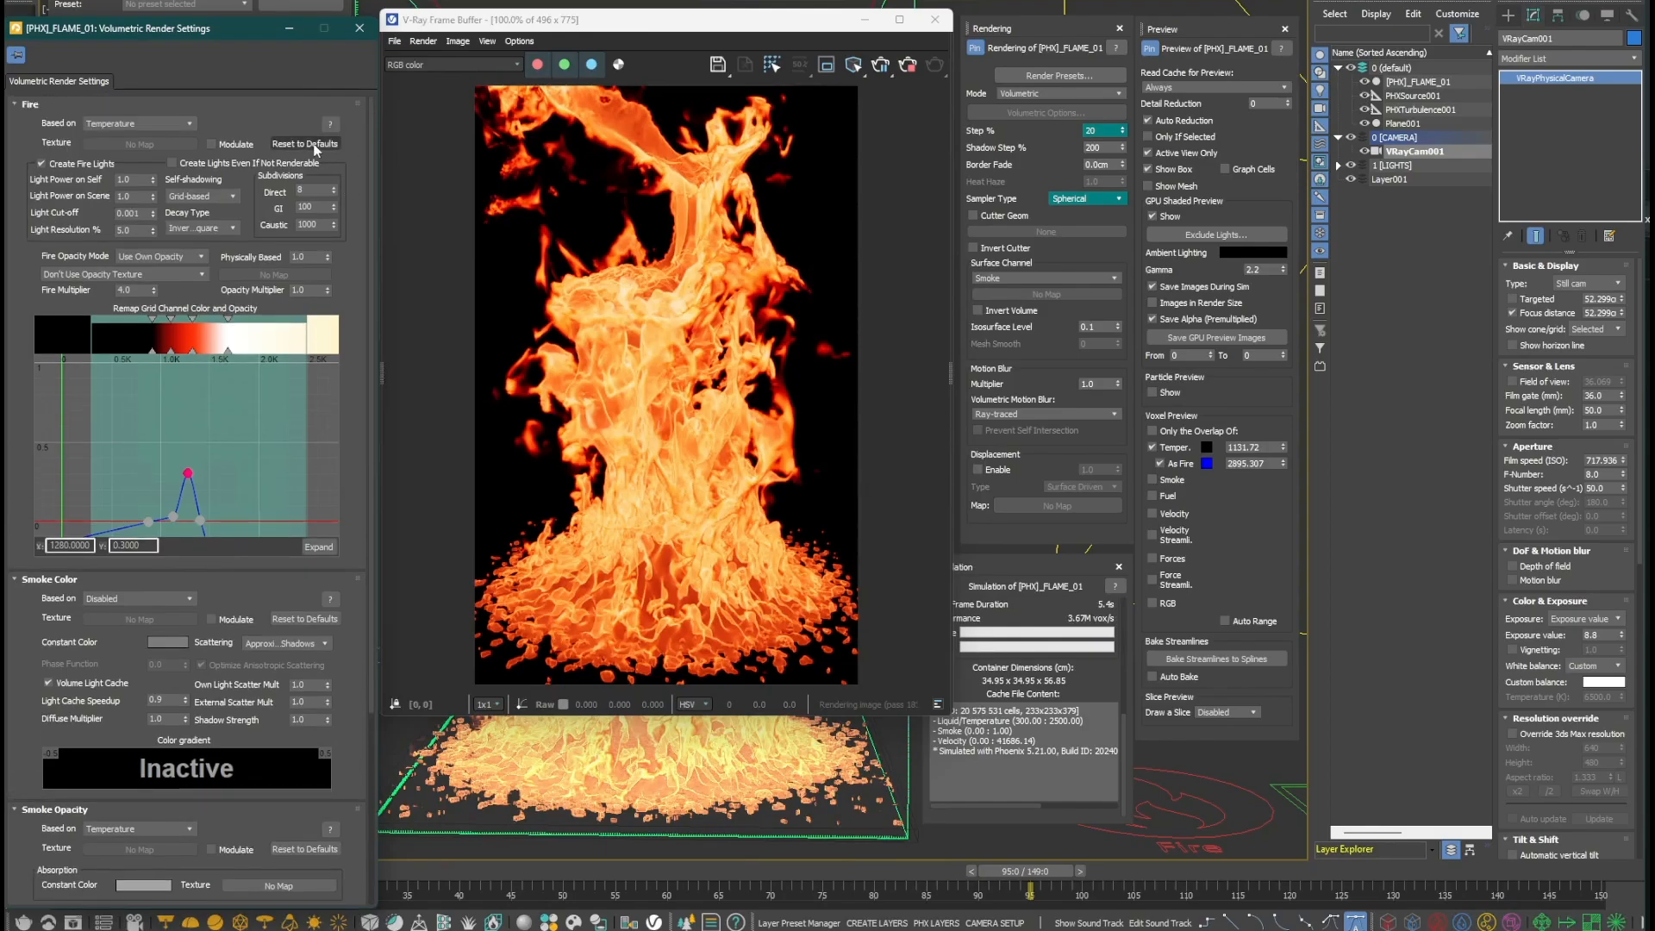
left_click_drag(351, 390, 351, 303)
left_click(305, 507)
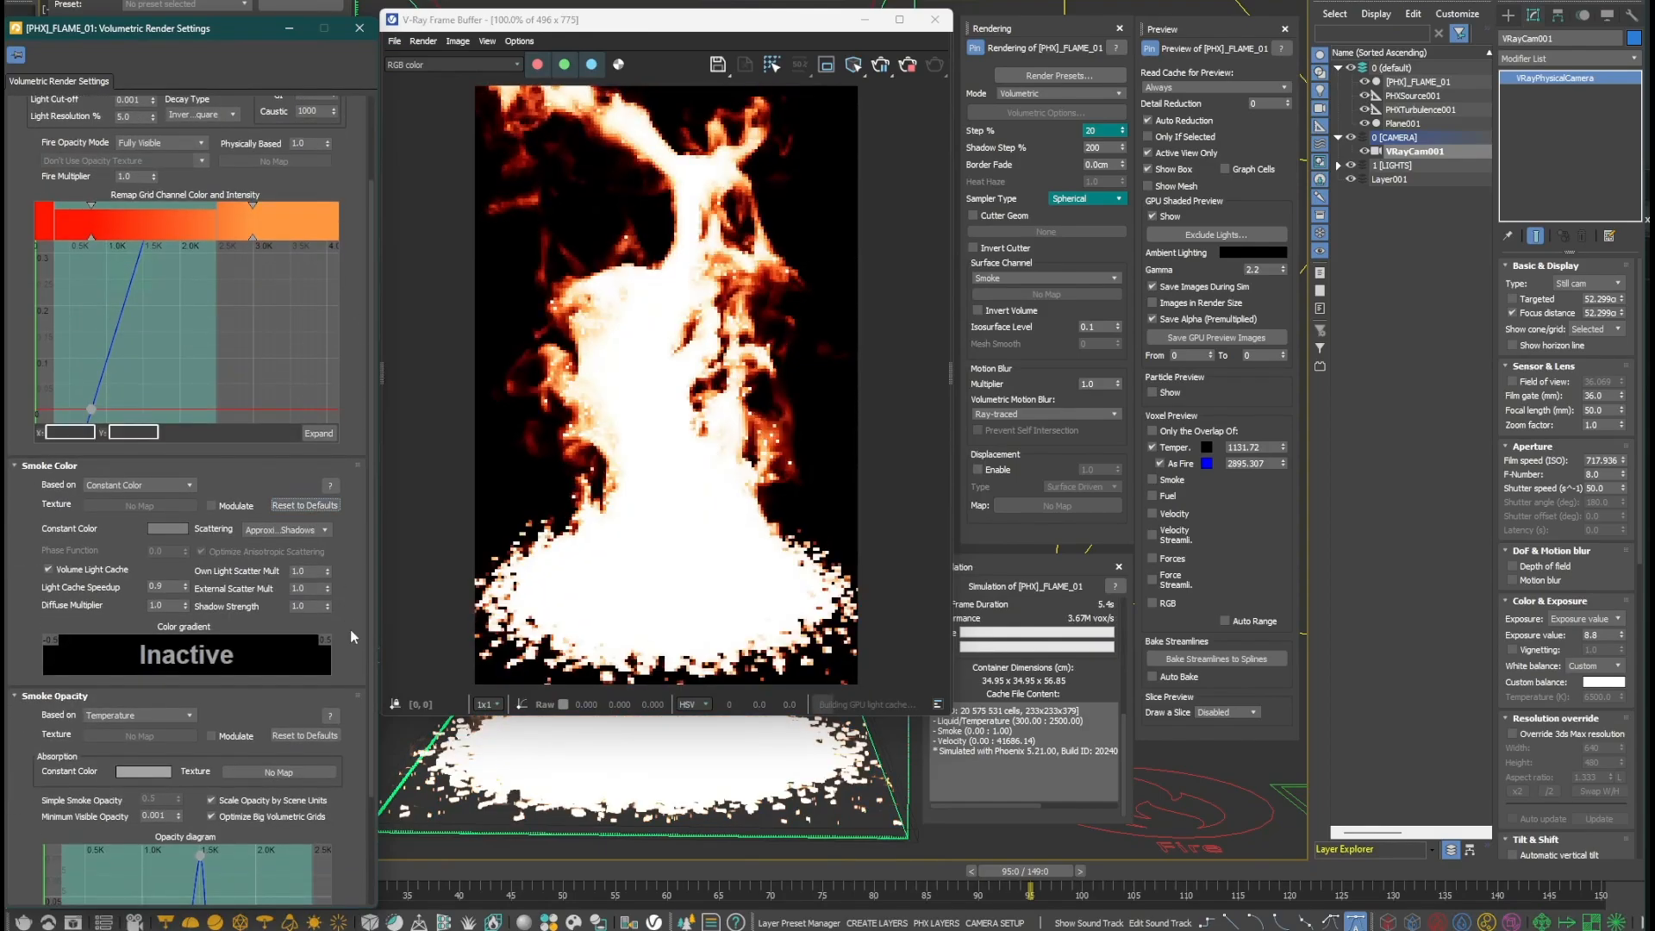
left_click_drag(349, 629, 350, 538)
left_click(302, 645)
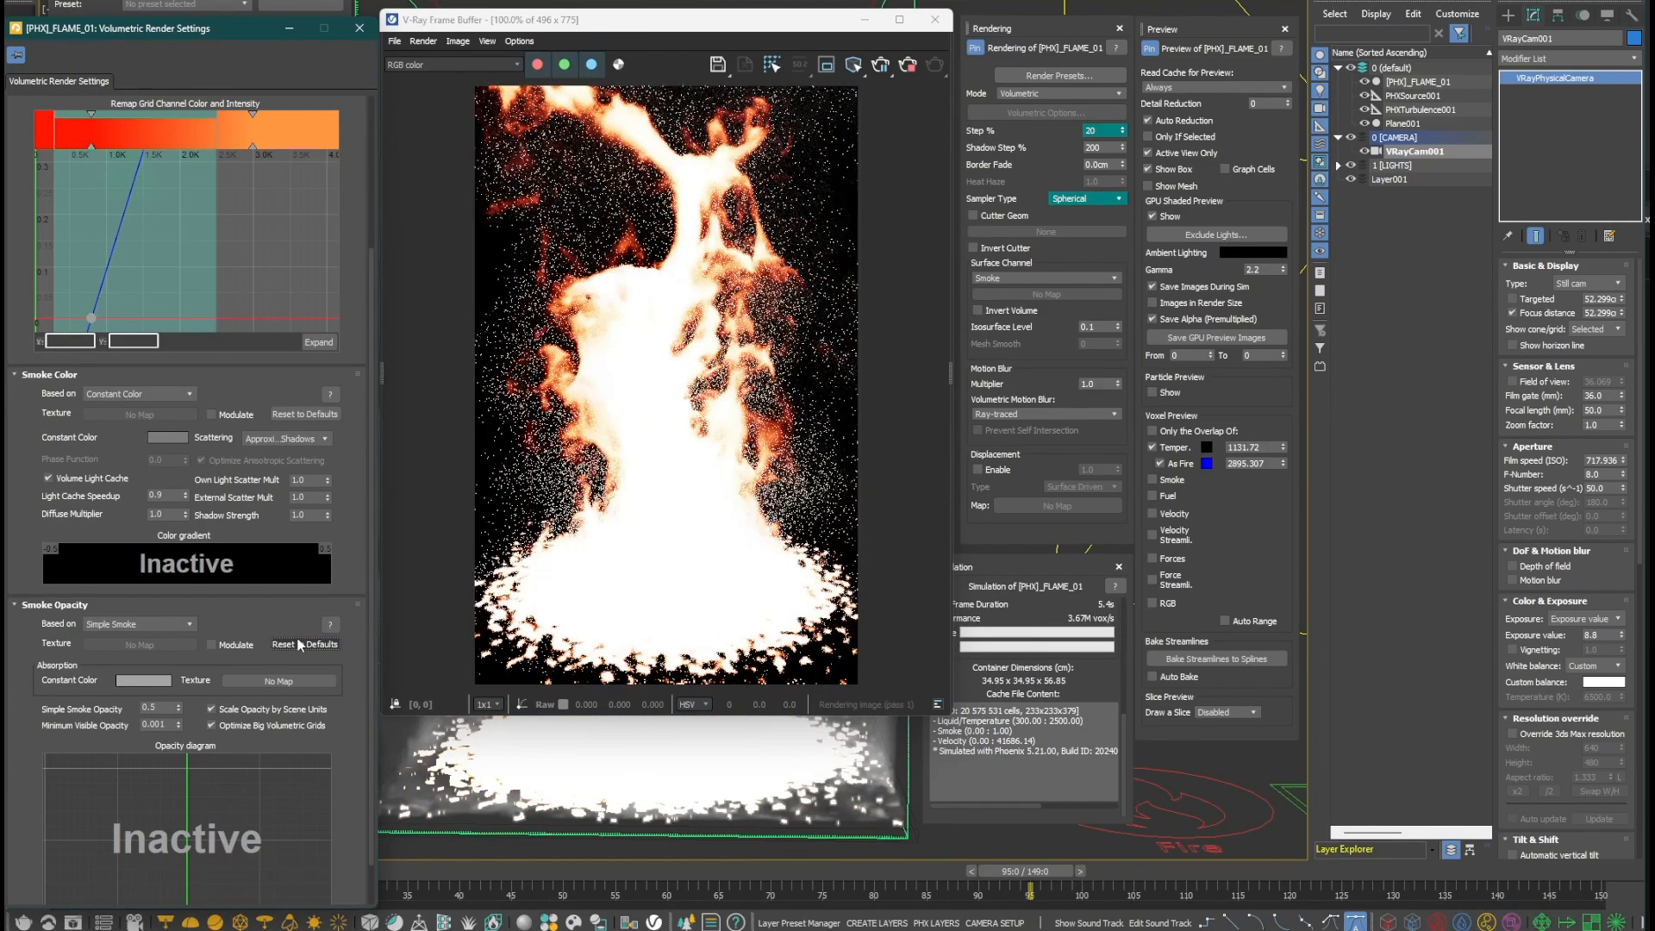
- Turn off global illumination for the V-Ray GPU render by setting the GI engine to None
left_click(885, 66)
left_click(881, 66)
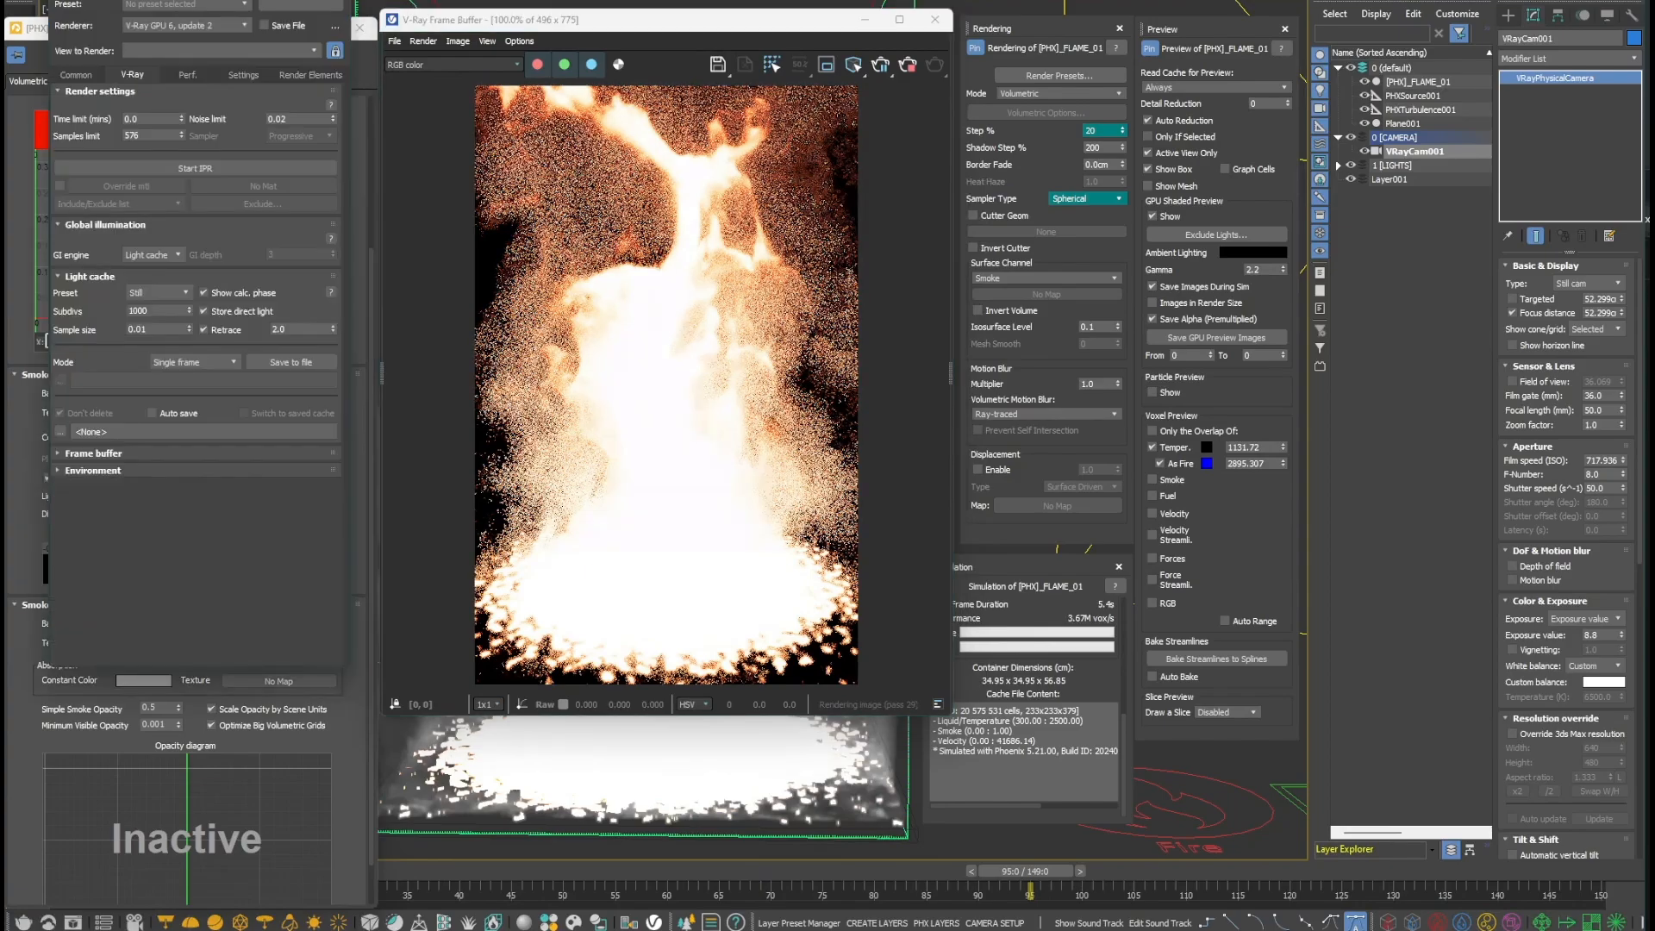
left_click(149, 254)
left_click(148, 272)
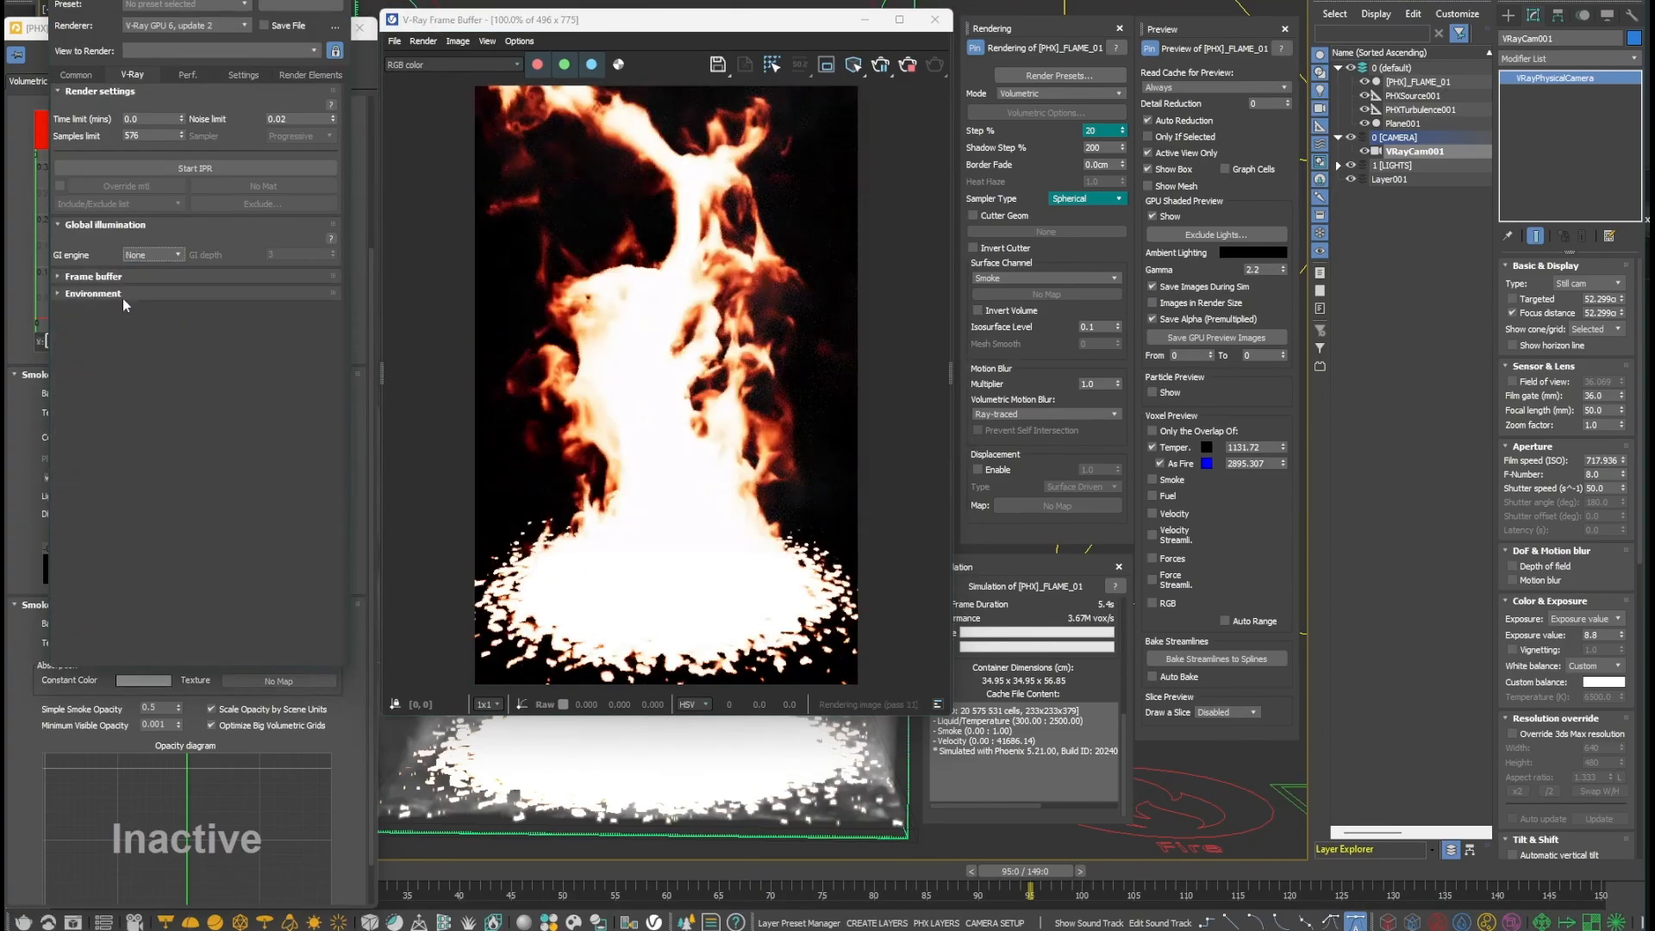
- Set the Smoke Color of the flame's volumetric render settings to be based on Disabled
left_click(15, 645)
left_click(123, 394)
left_click(111, 408)
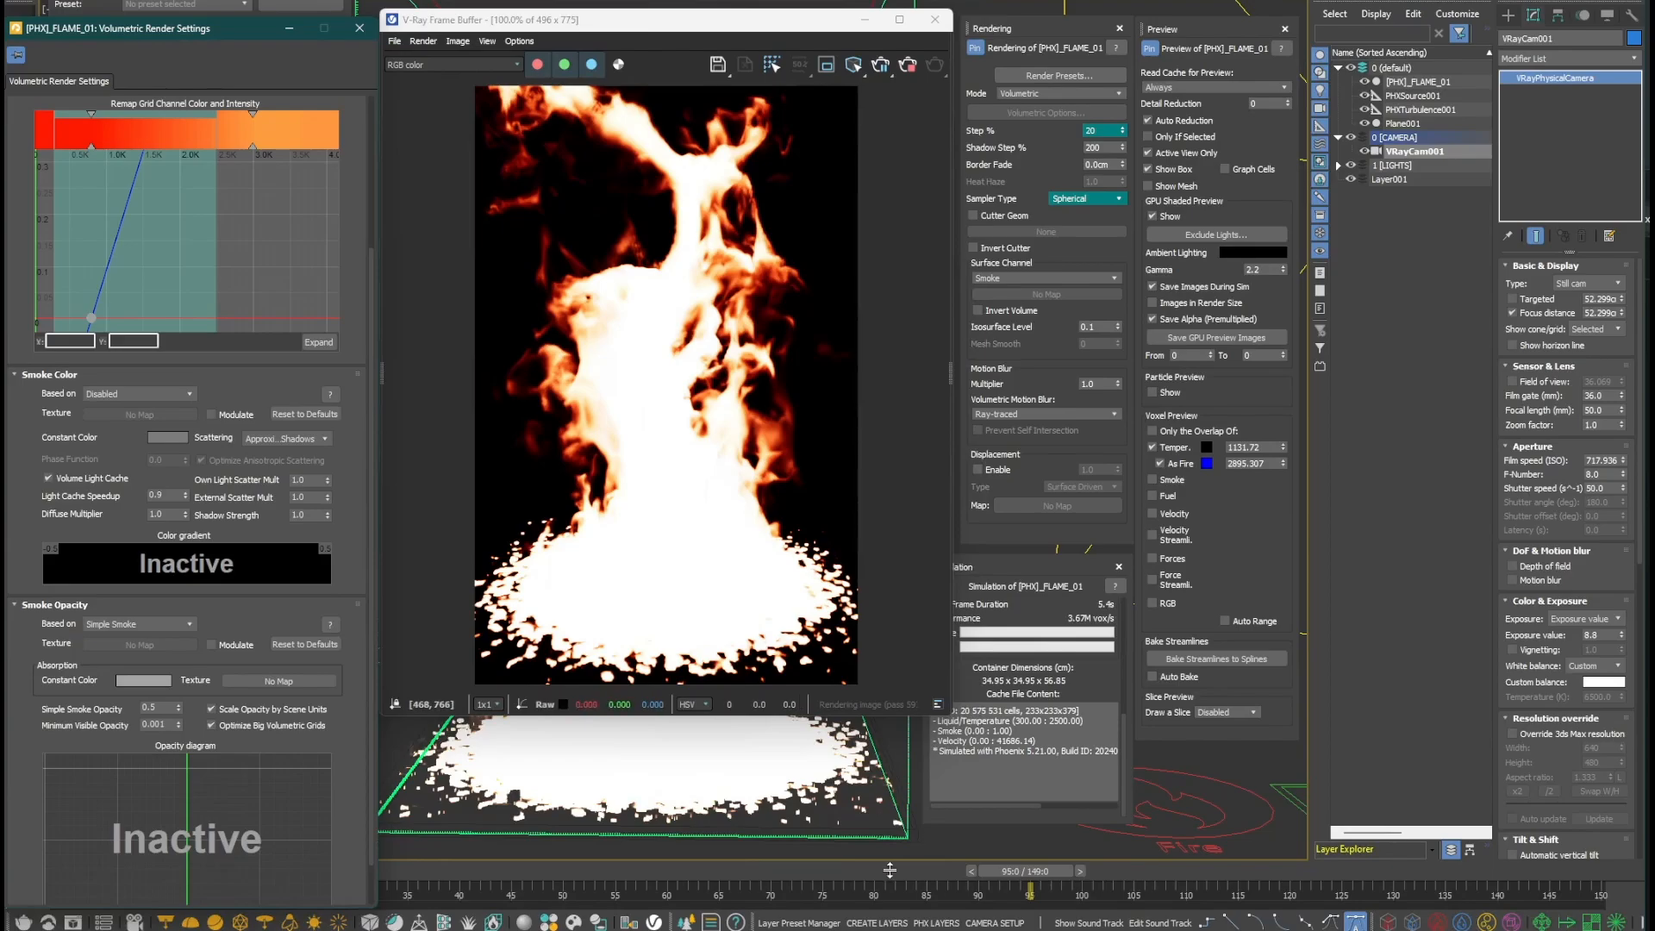
- Move the timeline to frame 76 while the interactive render updates
left_click(849, 871)
left_click(654, 870)
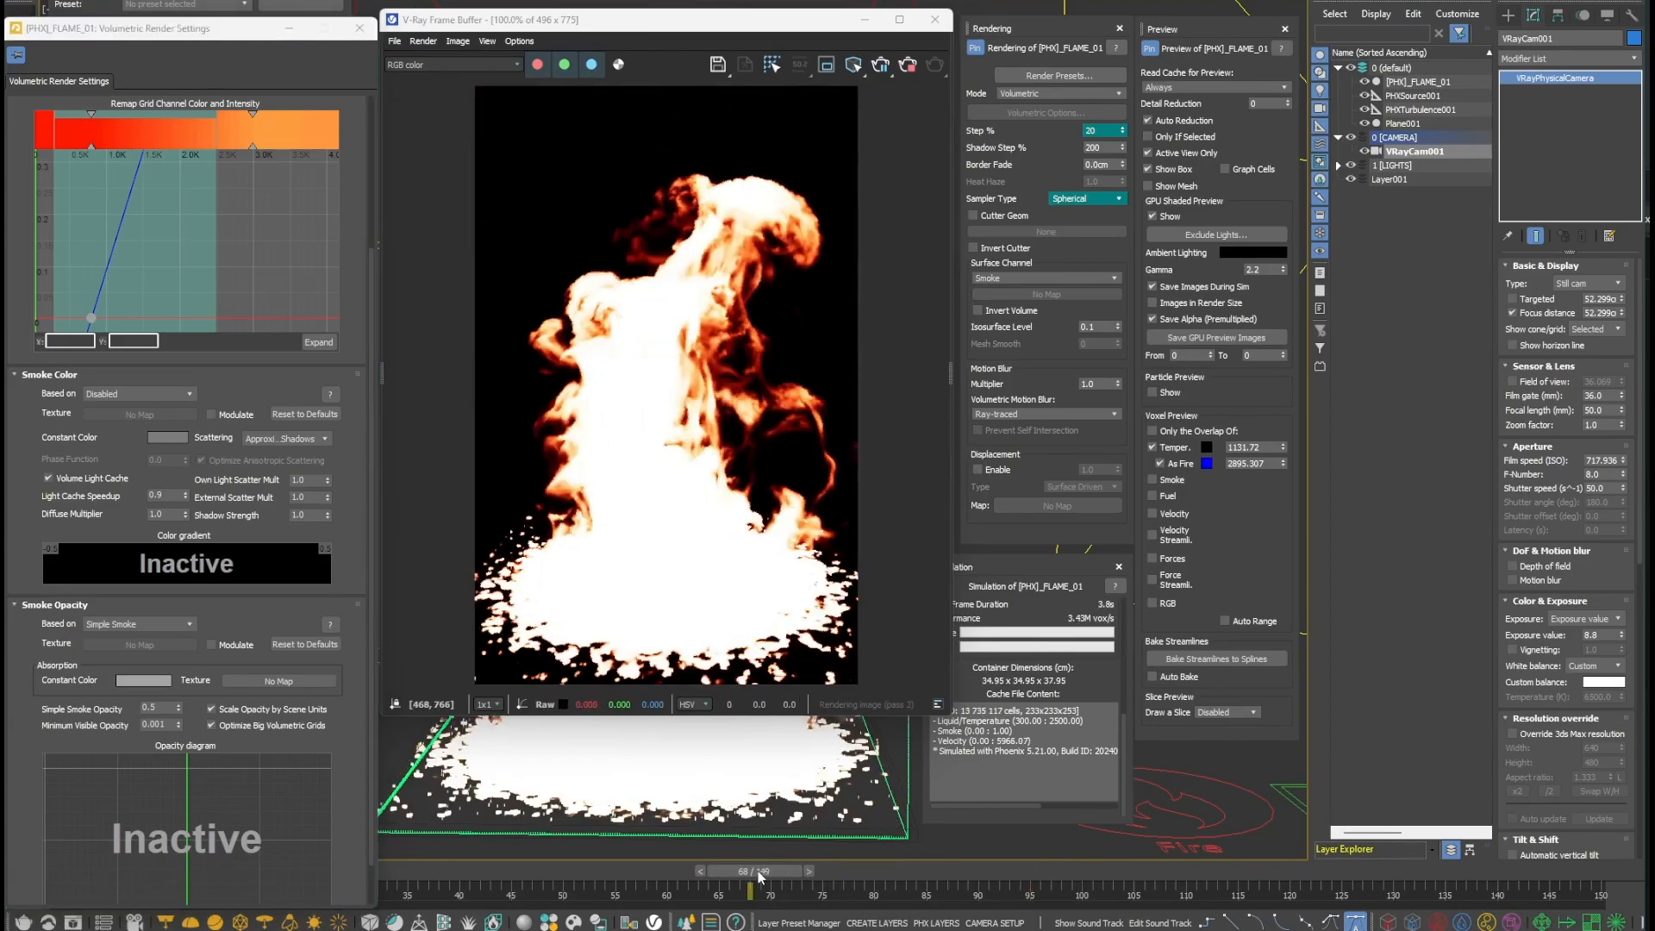
left_click(832, 870)
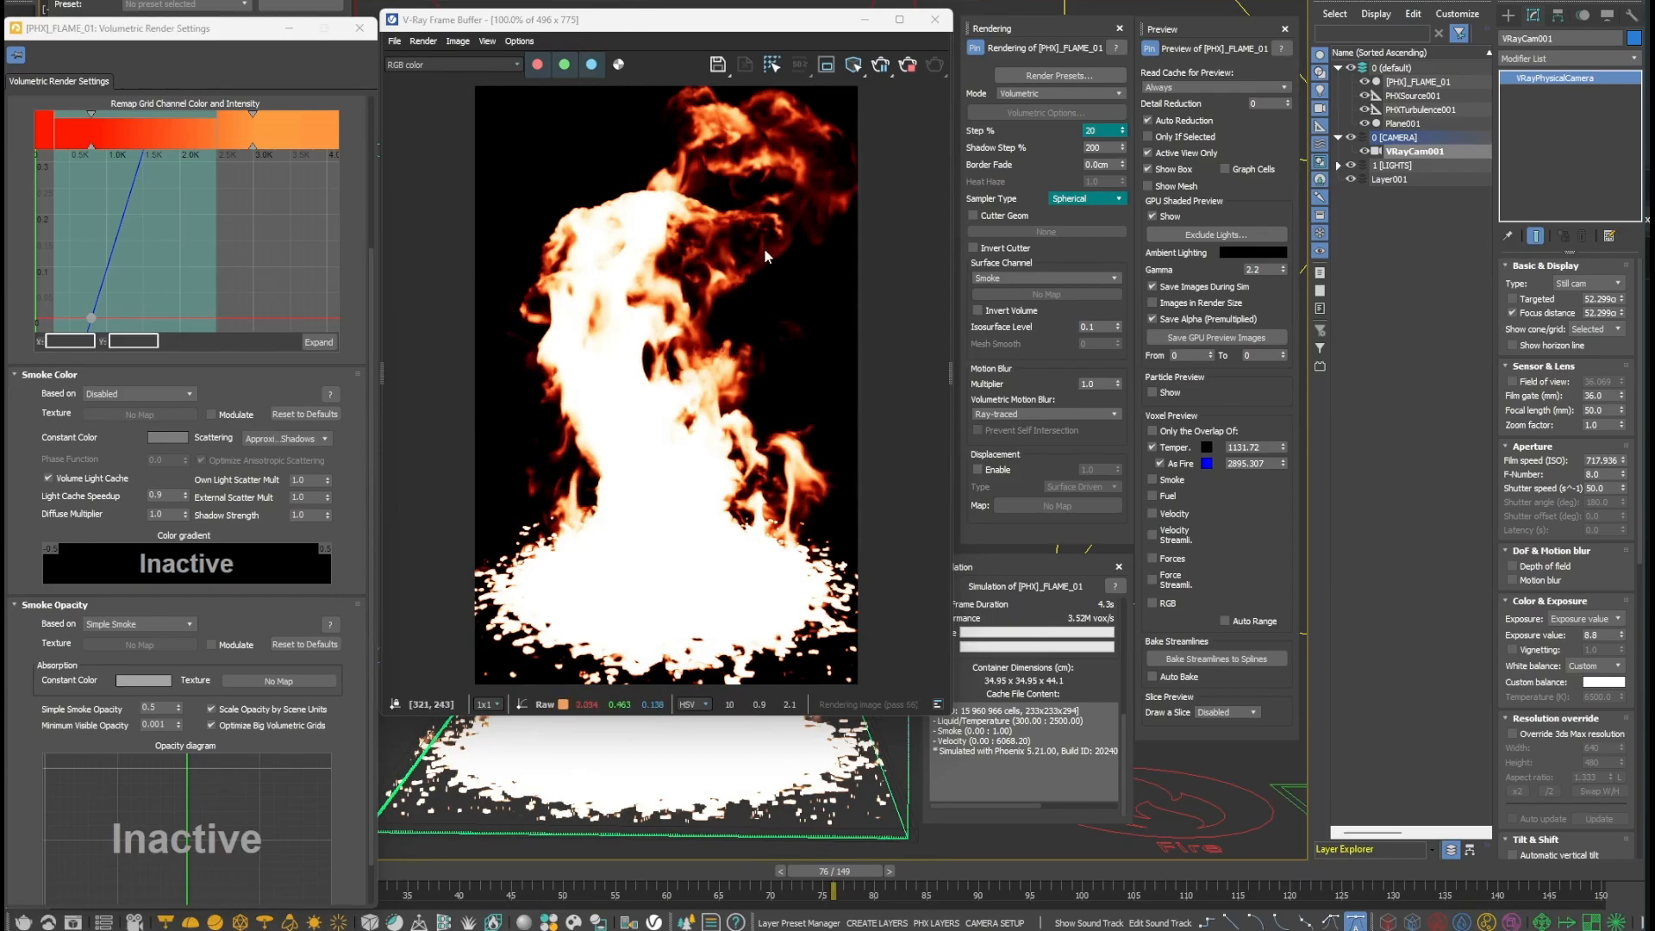
- Steepen the fire intensity curve by moving its lower point to a higher temperature and its upper point to about 1900 at intensity 1
scroll(41, 222, "down", 1)
double_click(41, 221)
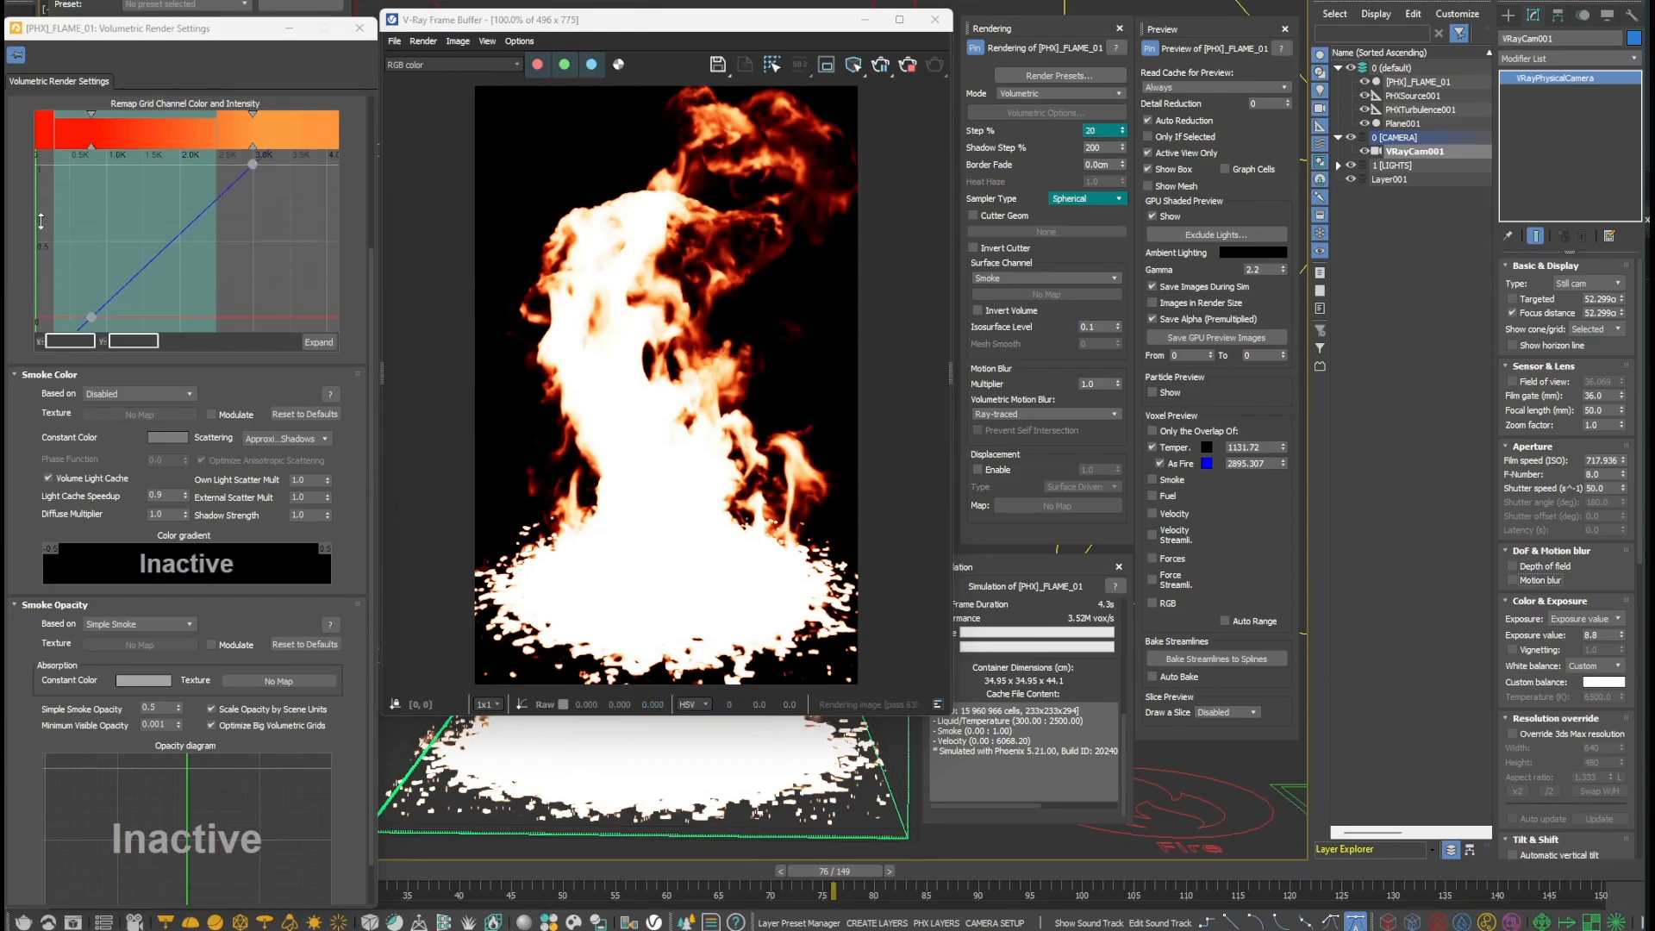
left_click_drag(92, 316, 153, 312)
left_click(253, 164)
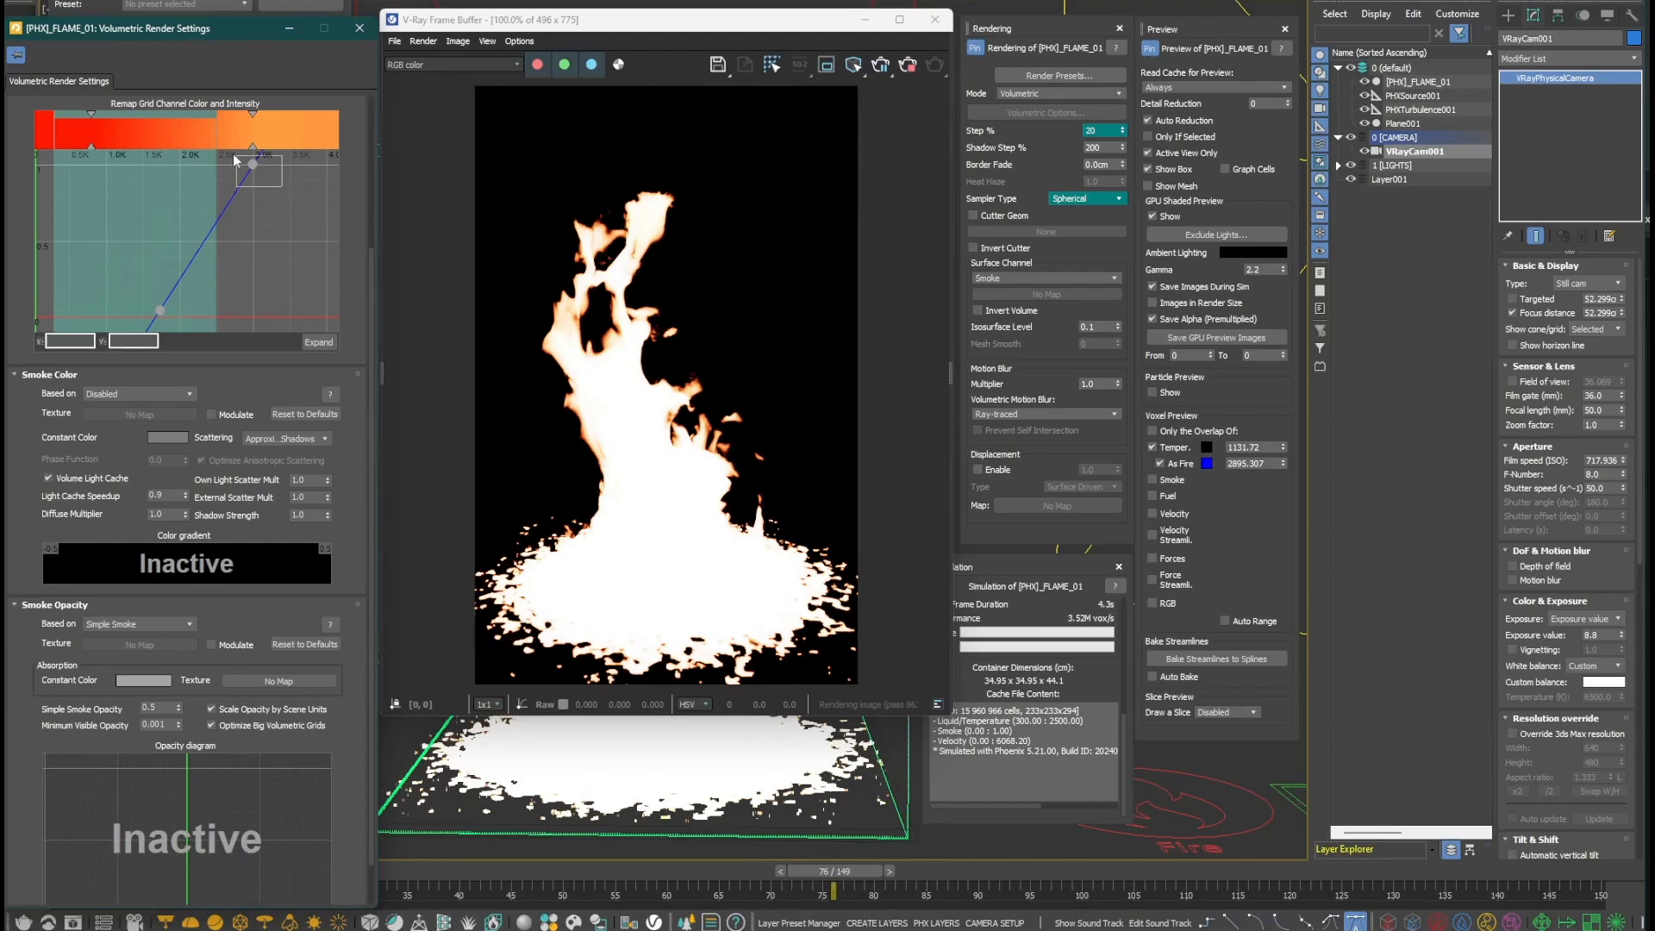
left_click_drag(253, 165, 172, 163)
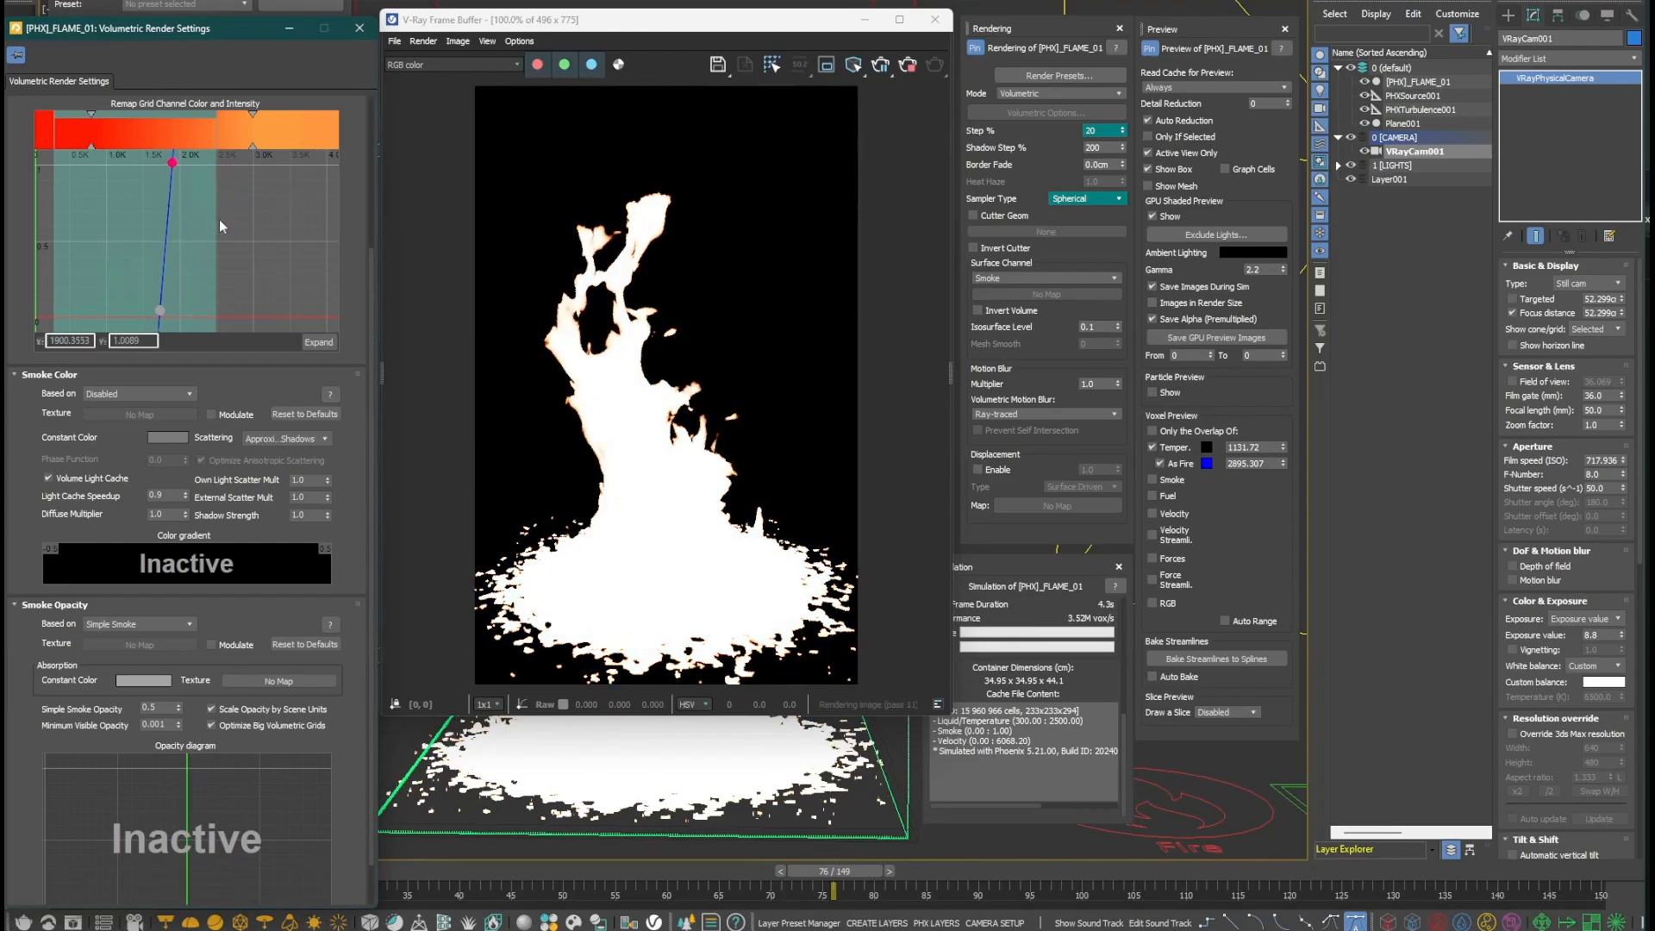
- Select PHXSource001 and check the temperature it emits
left_click_drag(1273, 845, 1159, 768)
left_click(1174, 762)
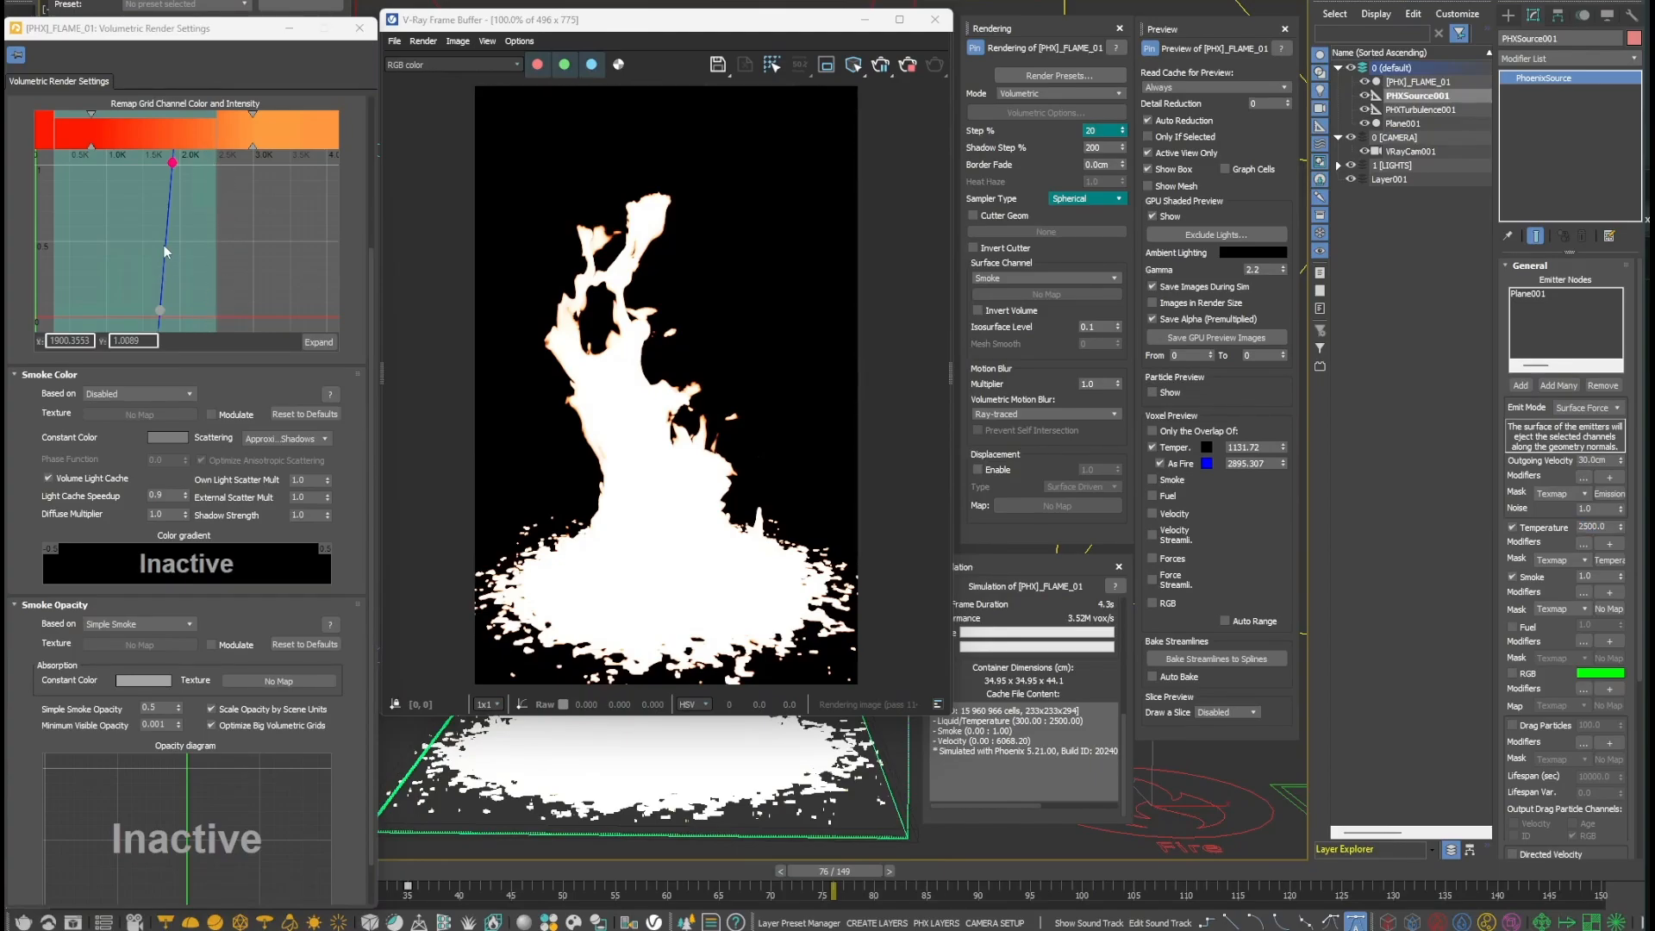
- Add a point at about 1974 with near-zero intensity after the fire curve's peak and shift all three points to lower temperatures
left_click_drag(164, 245, 176, 313)
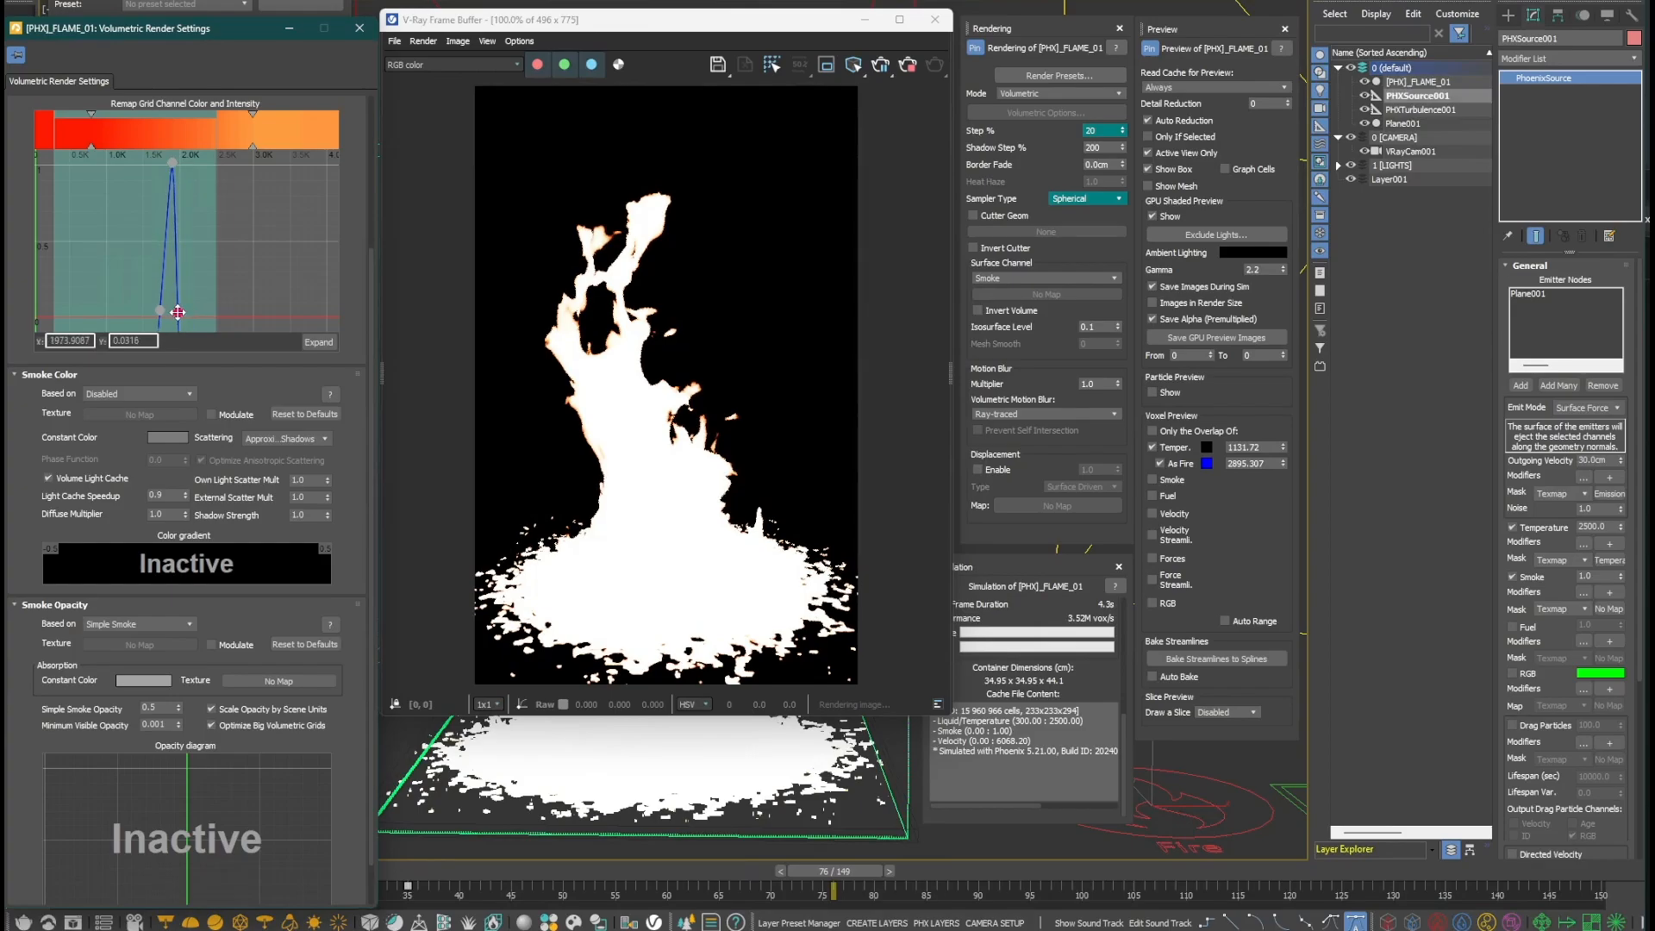
scroll(181, 271, "up", 8)
middle_click_drag(164, 229, 241, 229)
left_click_drag(256, 318, 99, 155)
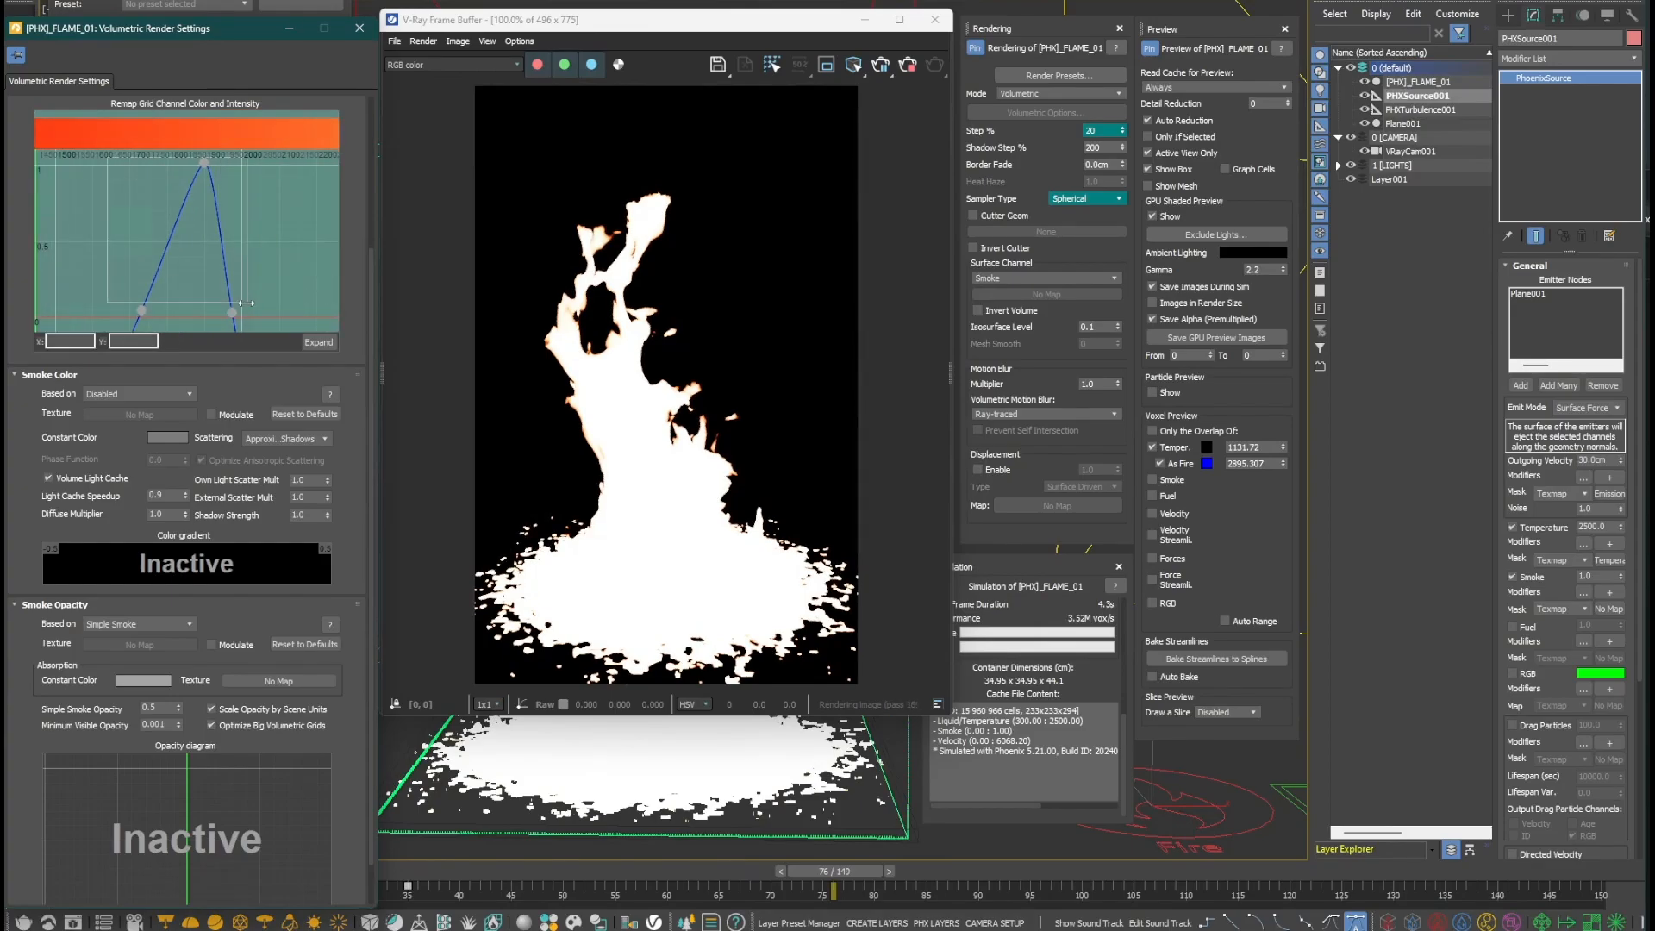
left_click_drag(204, 160, 117, 163)
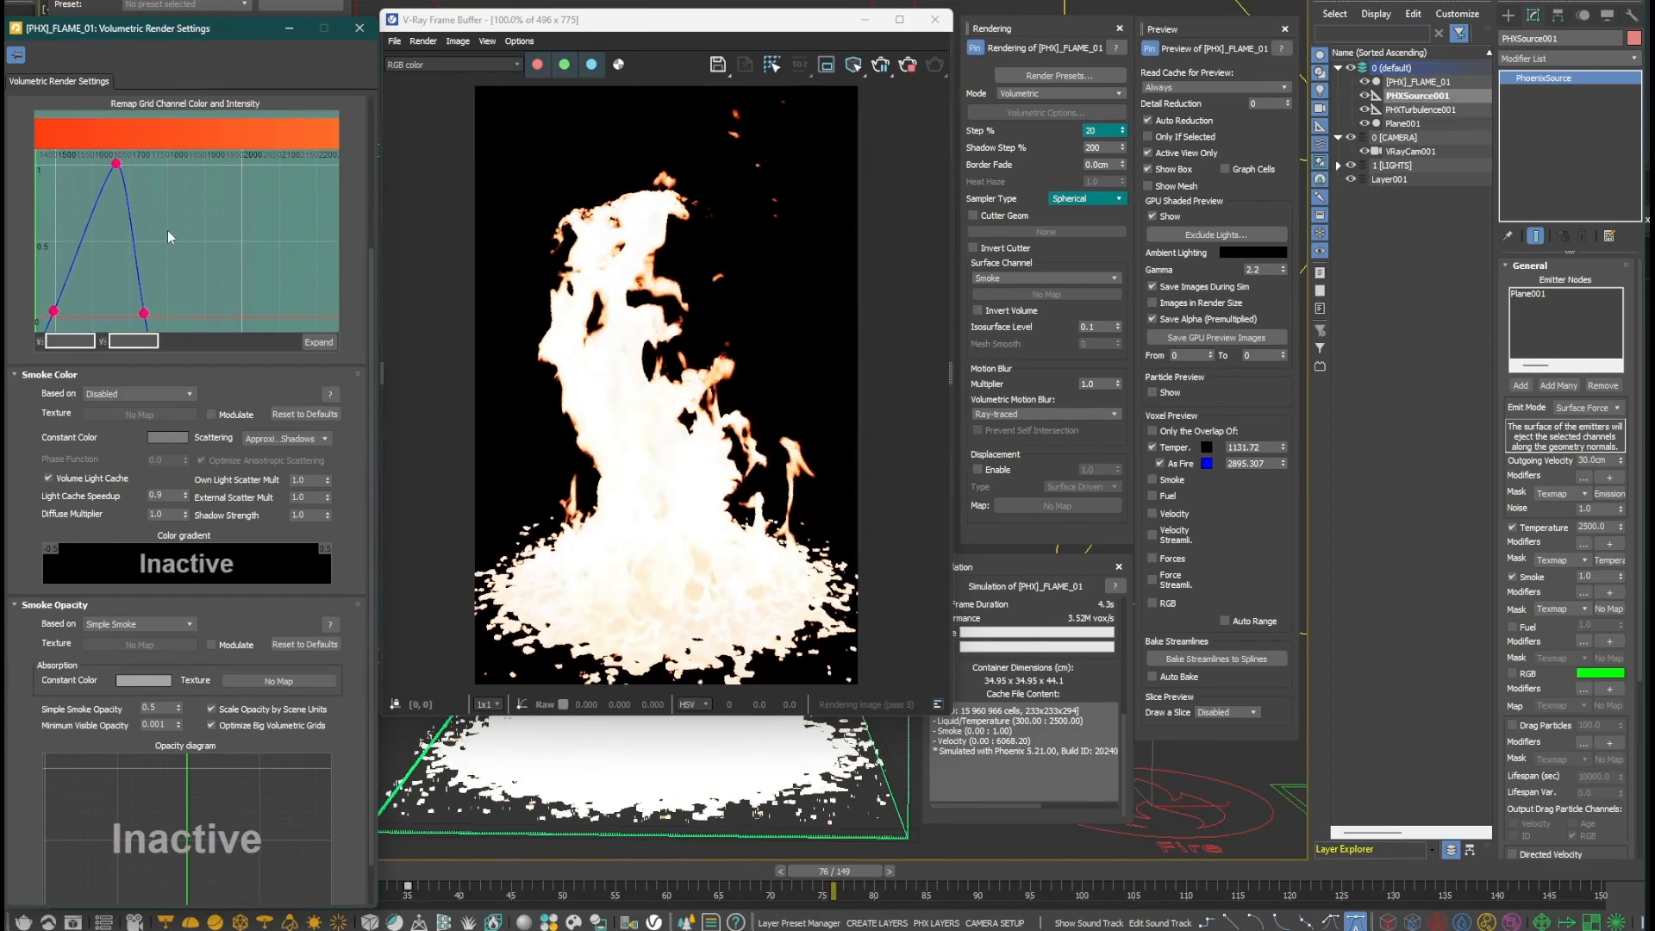
- Narrow the fire intensity curve into a thin spike with its peak at about 1630 and intensity 1
middle_click_drag(167, 230, 227, 230)
left_click(116, 308)
left_click_drag(117, 308, 180, 314)
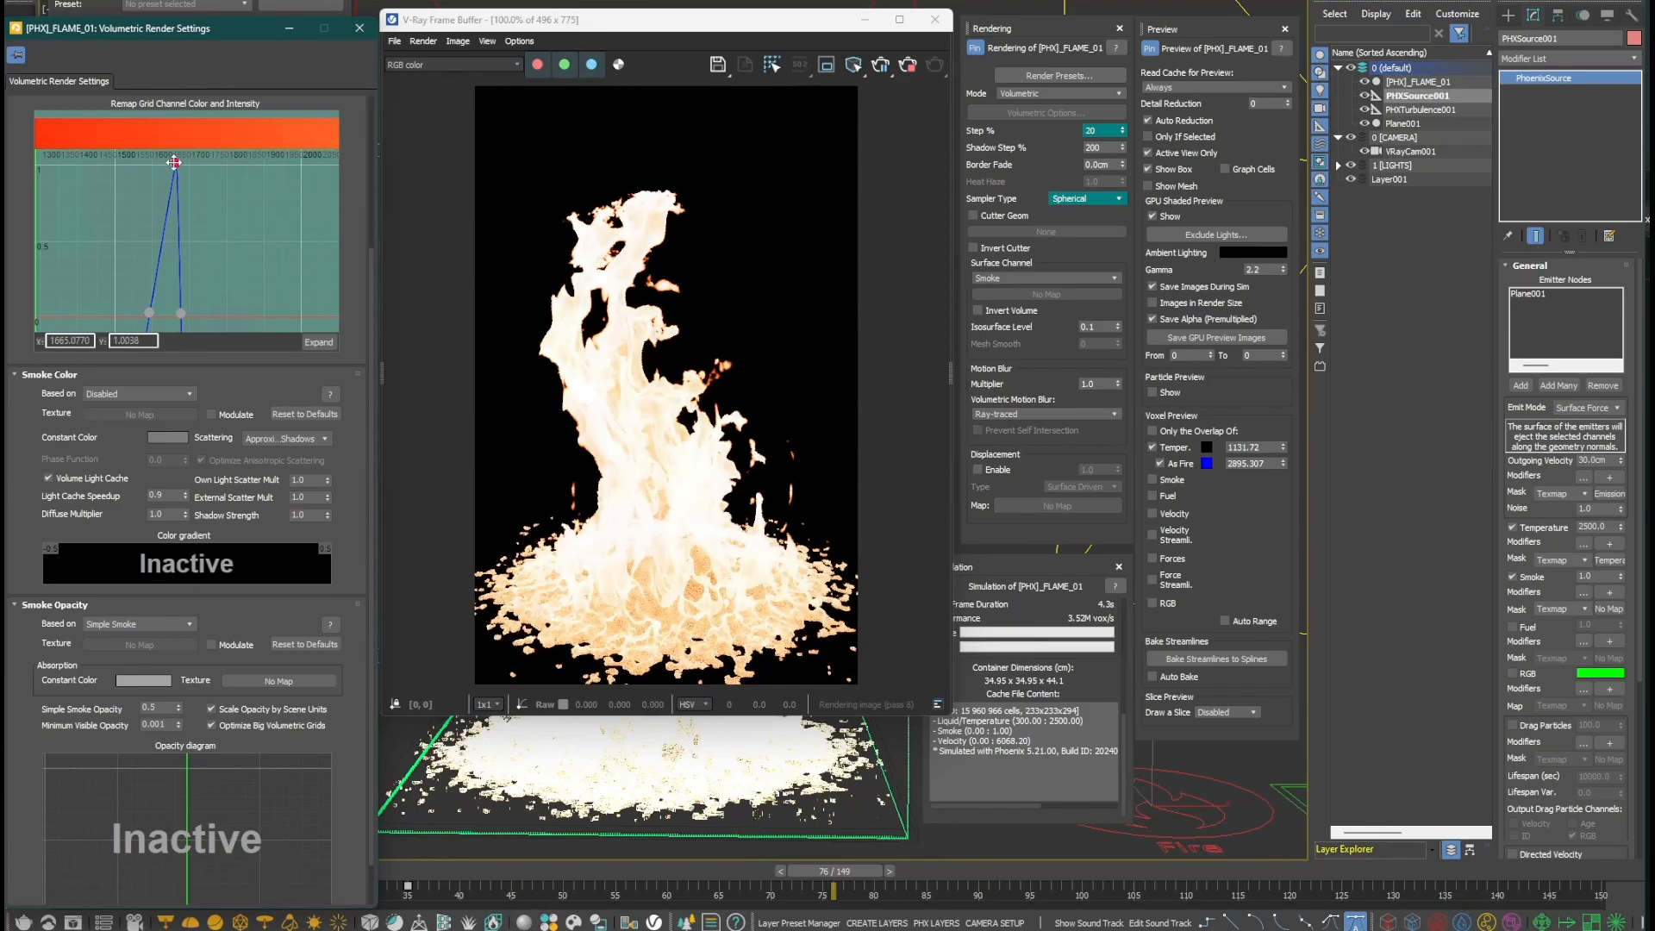
left_click_drag(176, 163, 162, 164)
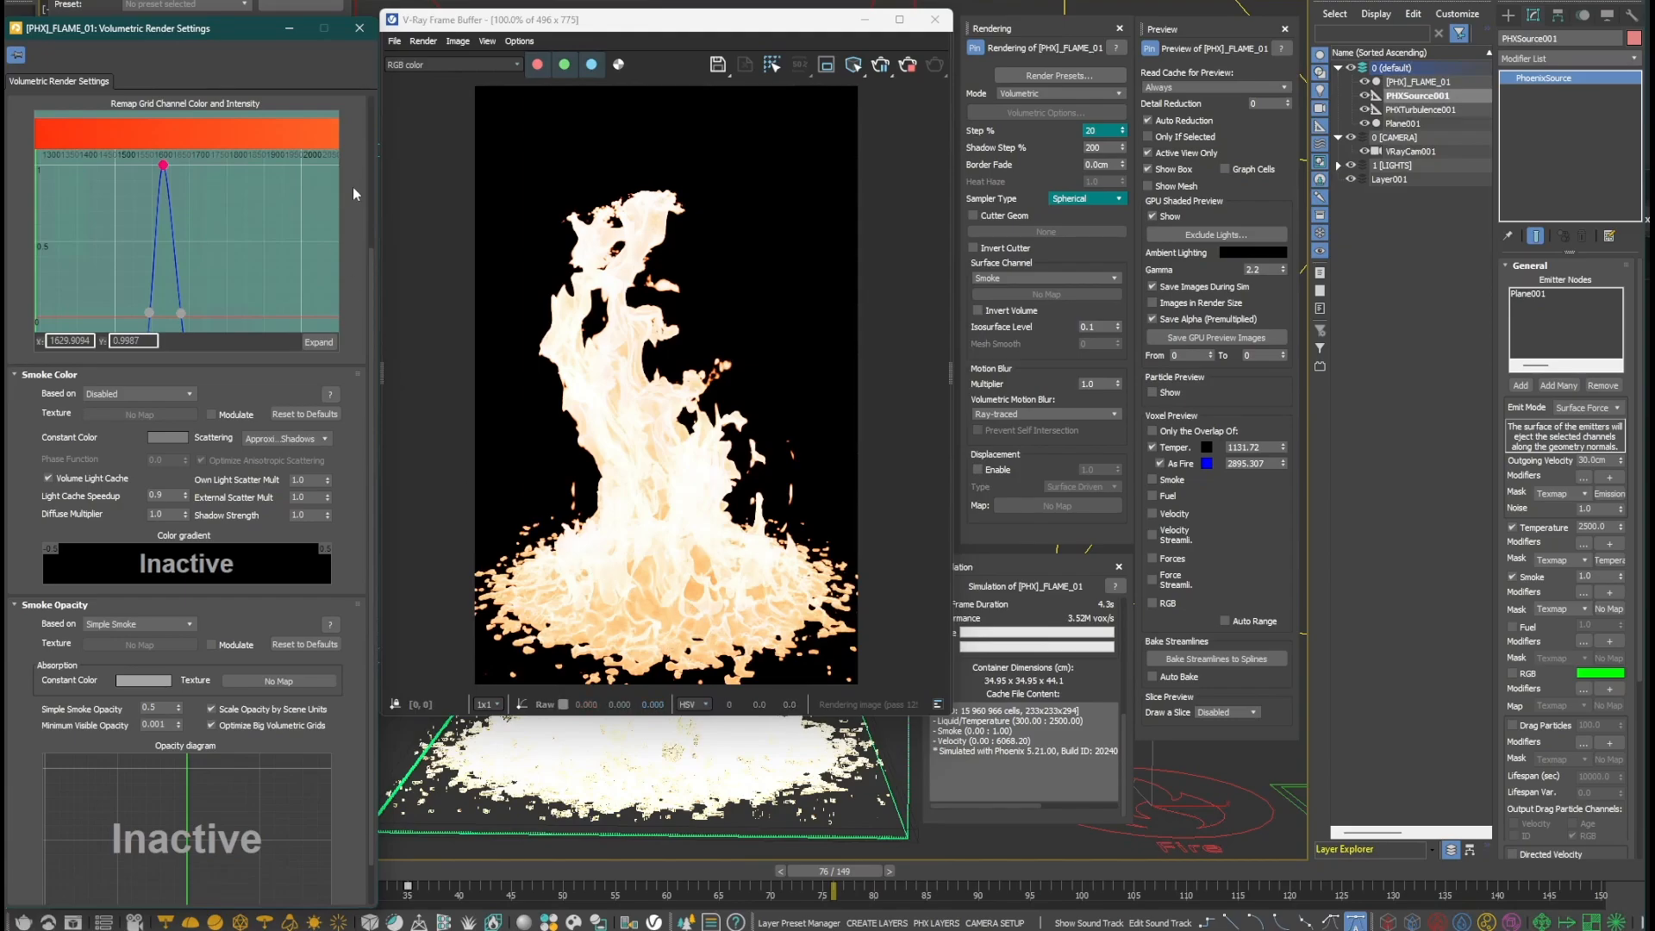
- Set the fire's Physically Based value to 0
scroll(345, 145, "up", 4)
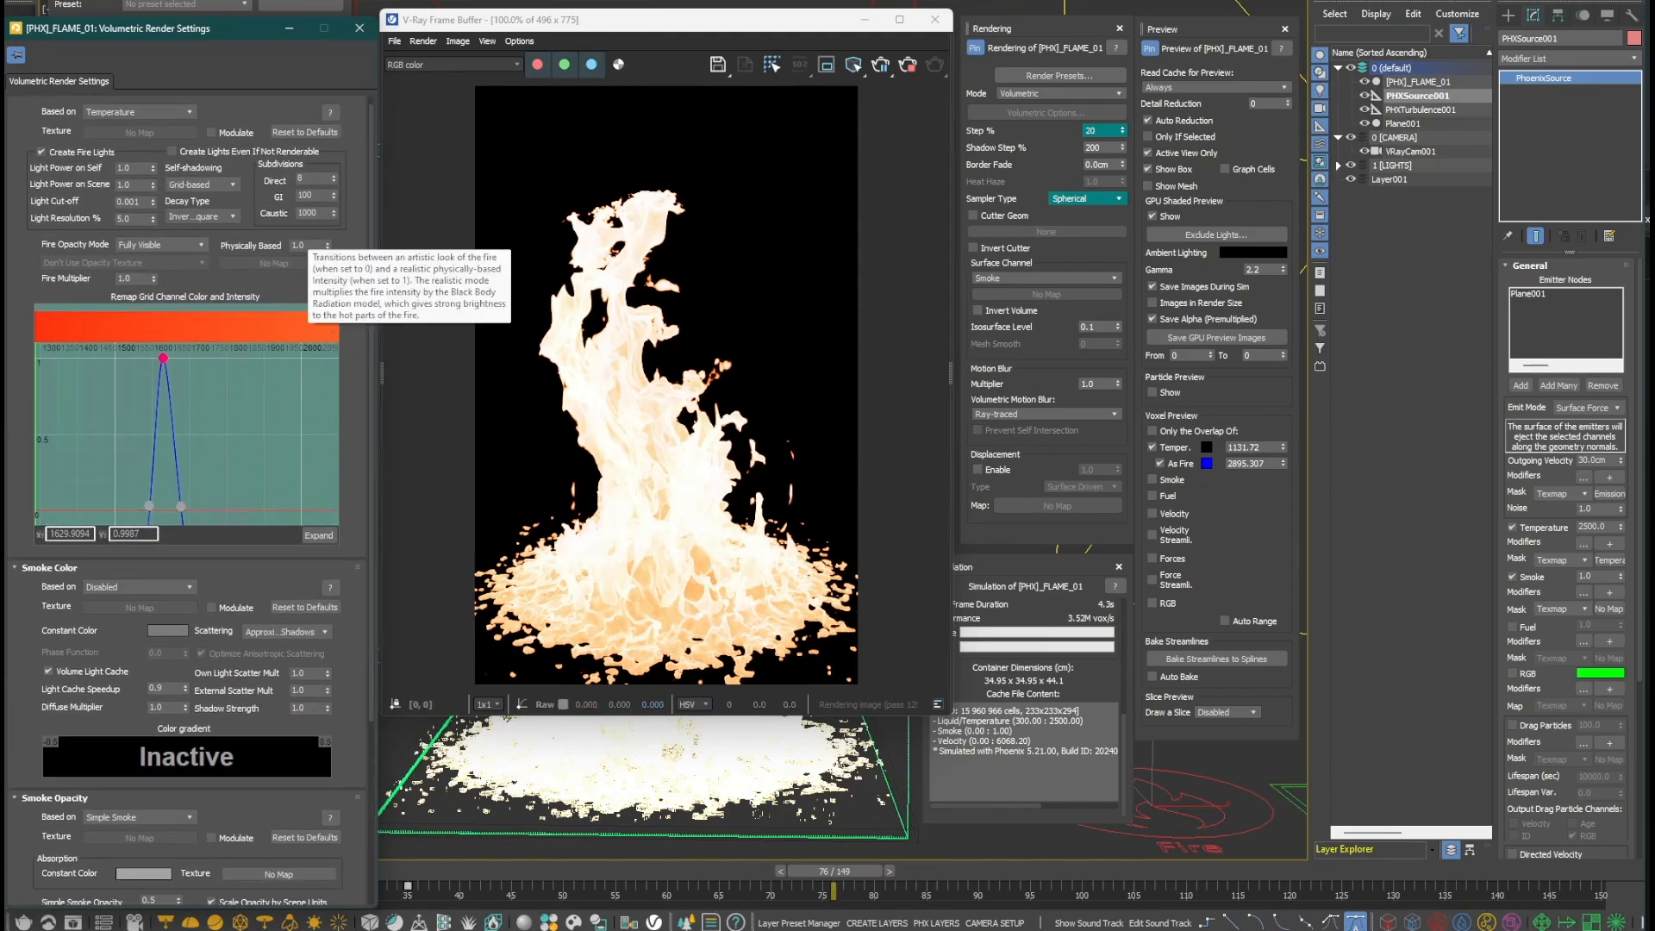
double_click(299, 246)
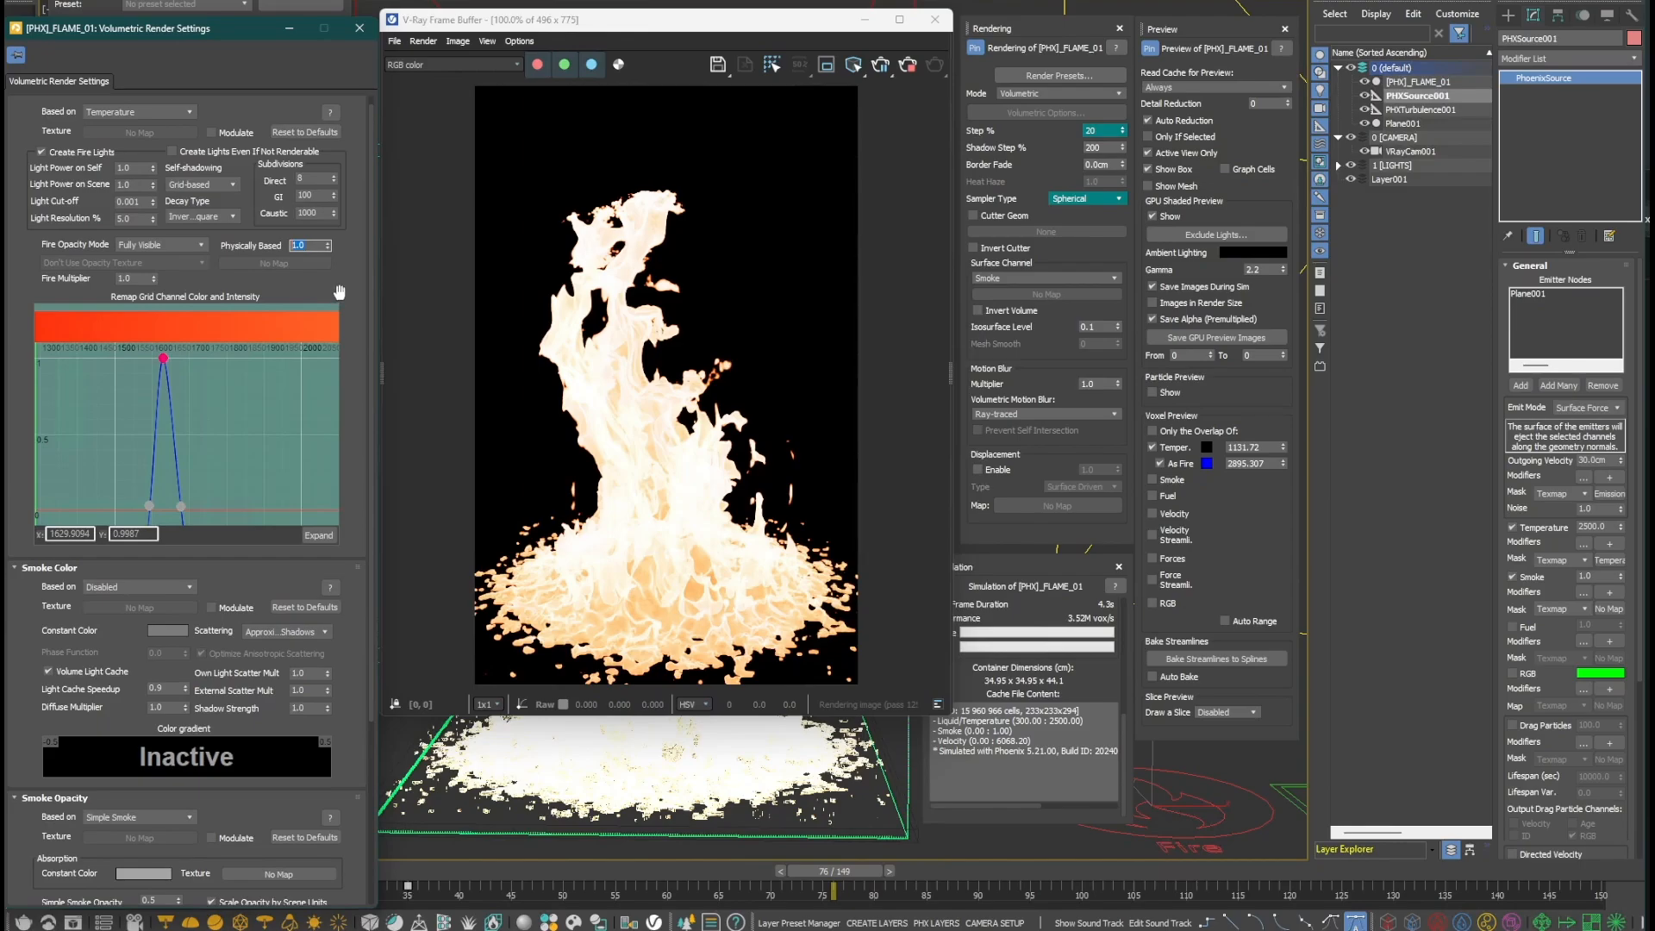
left_click(346, 284)
left_click_drag(328, 249, 325, 368)
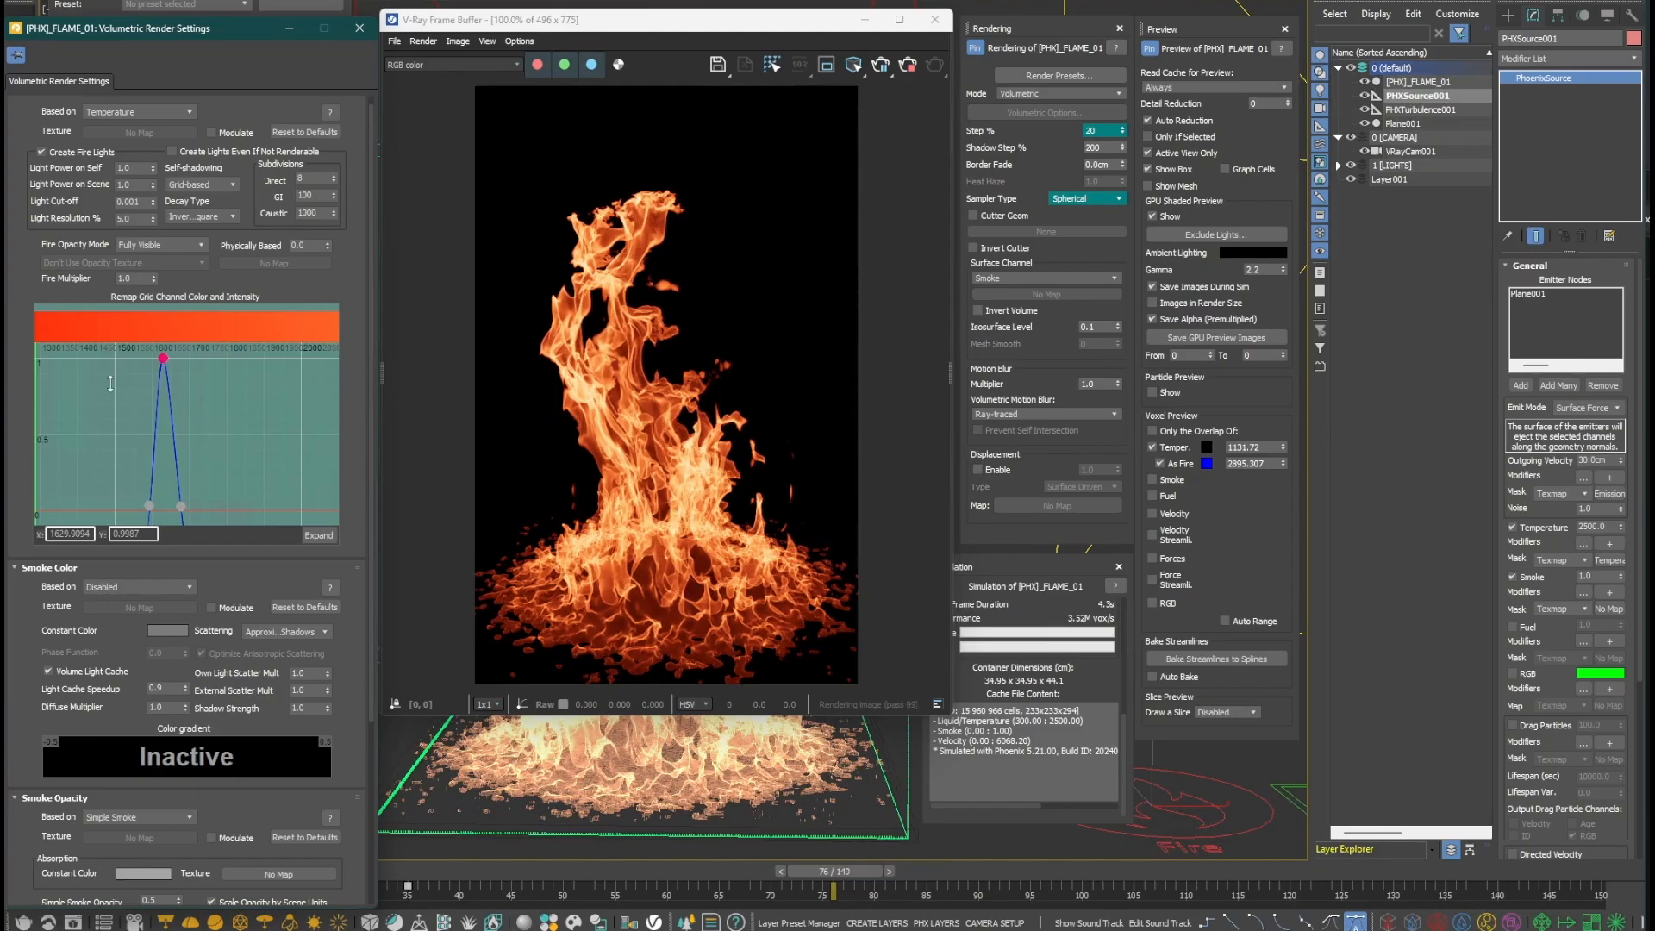
- Raise the Fire Multiplier to about 2.95
scroll(150, 345, "down", 2)
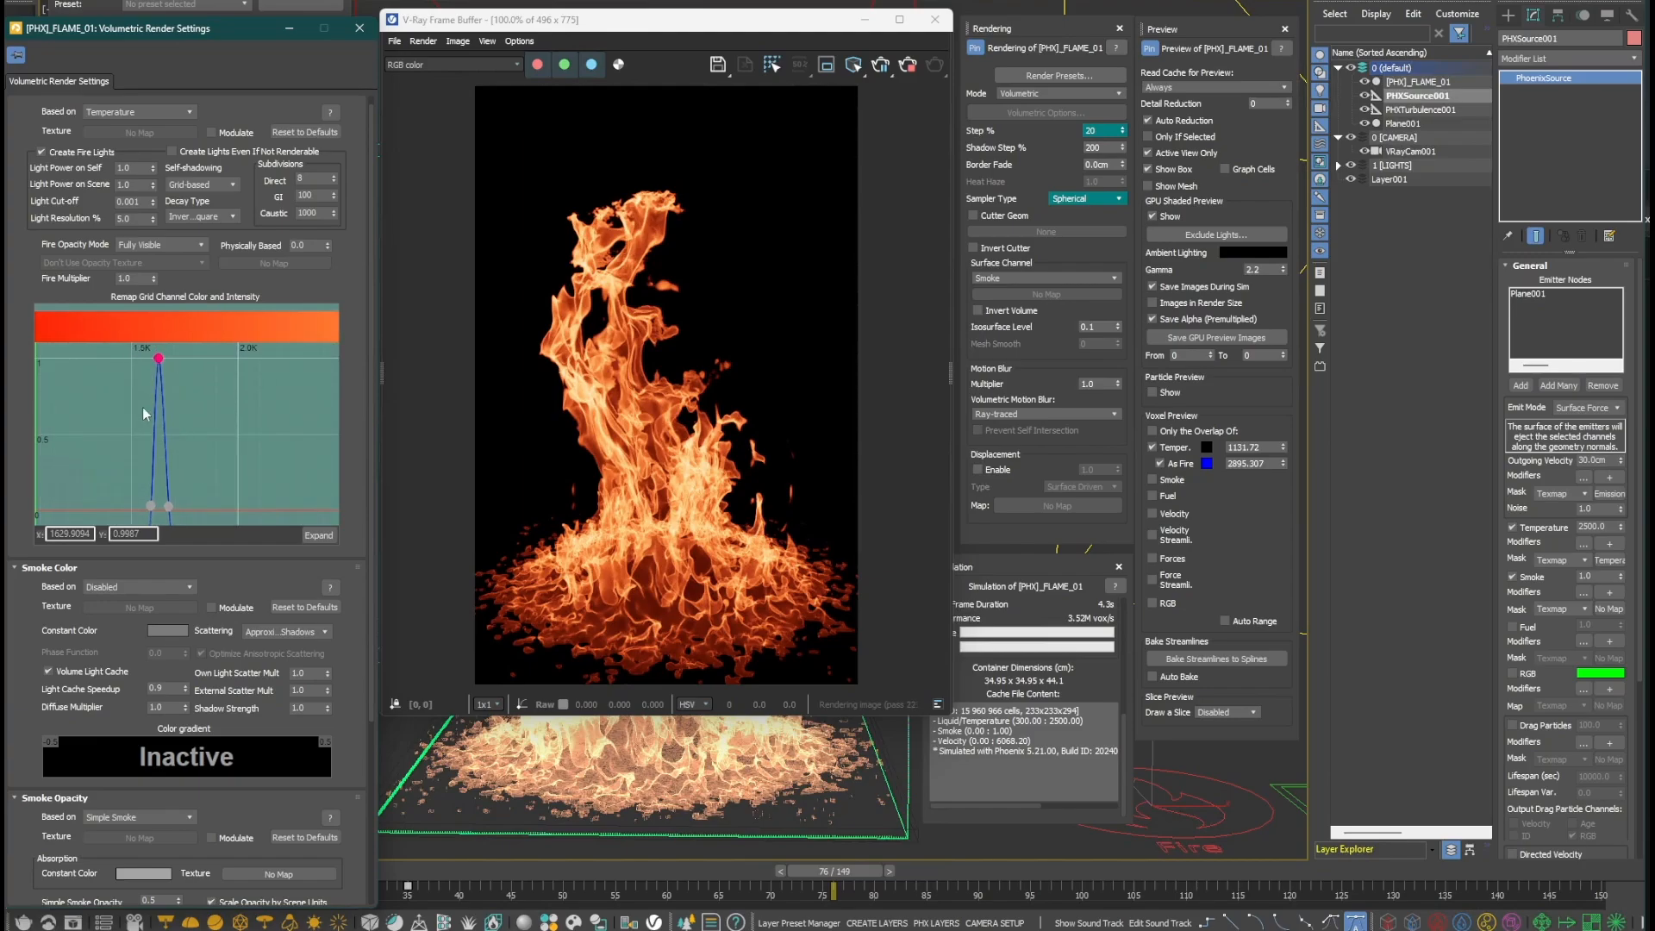
middle_click_drag(134, 409, 145, 403)
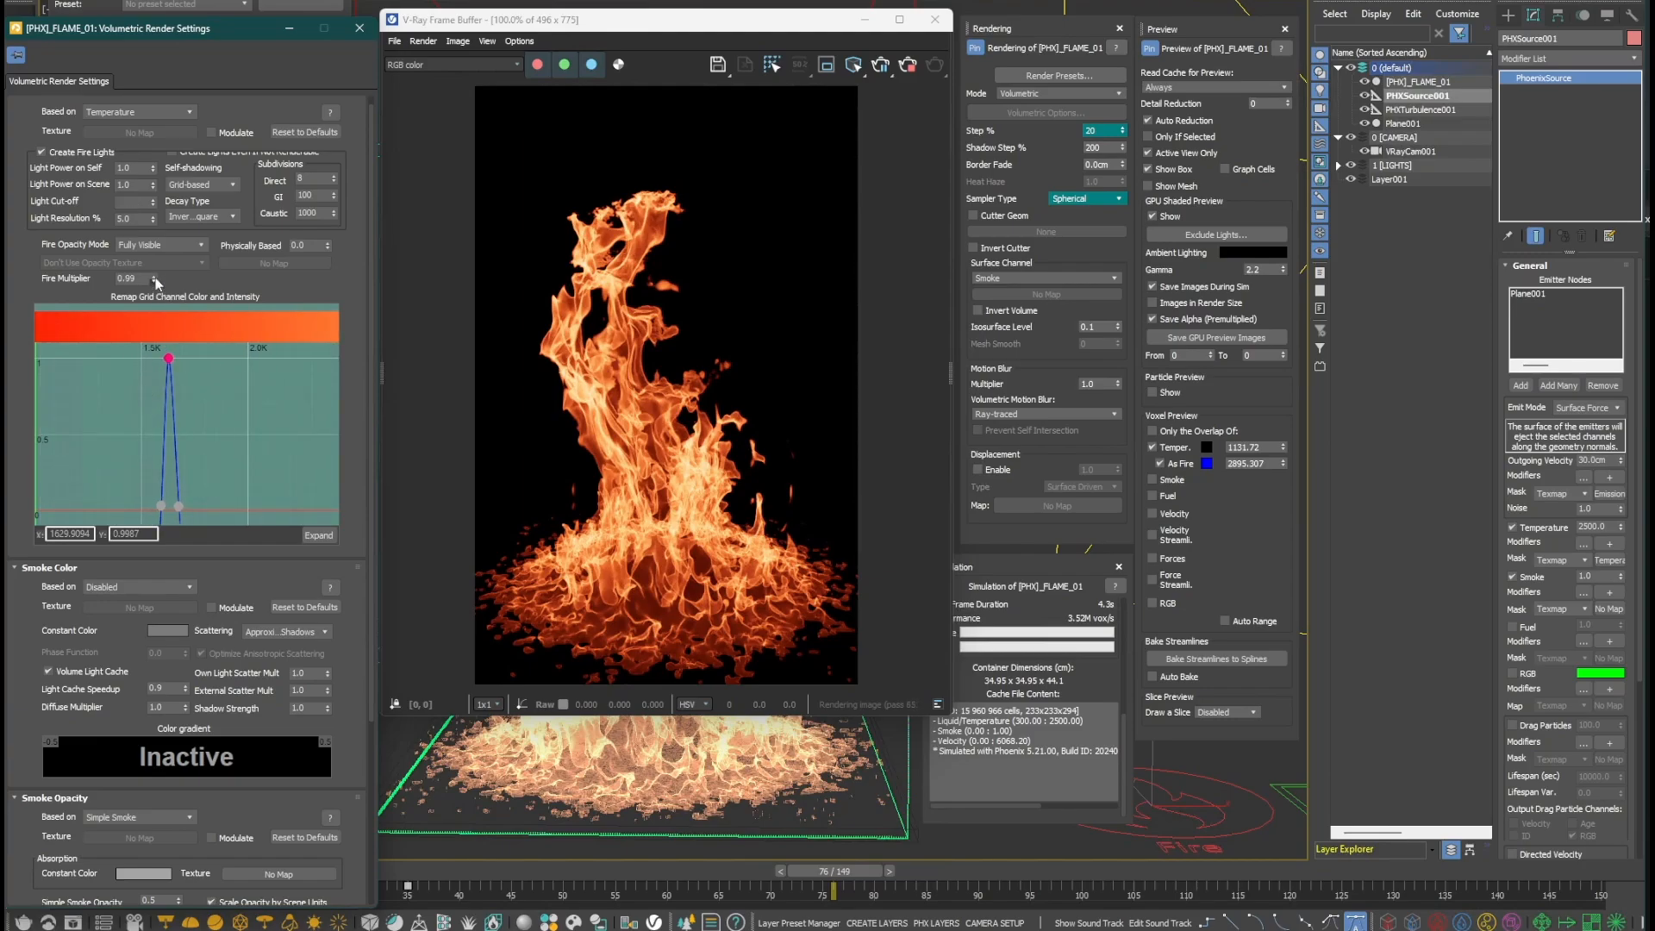
left_click_drag(155, 277, 154, 143)
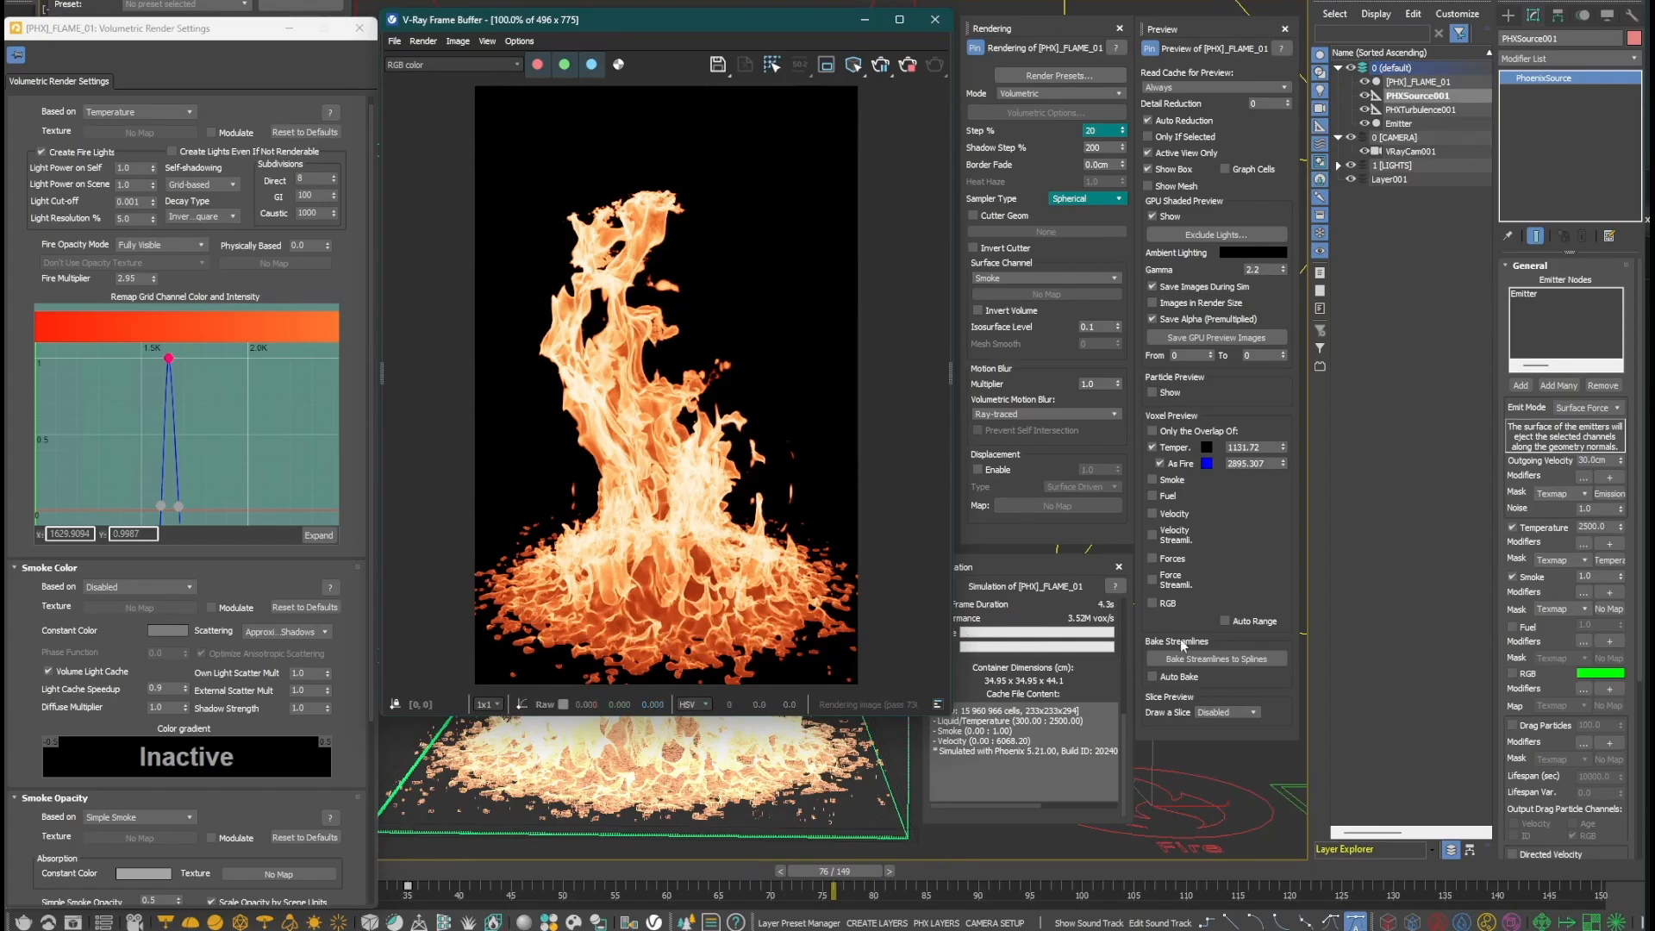
- Open the Slate Material Editor and review the object list and colors of the VRayDistanceTex map
left_click(1358, 649)
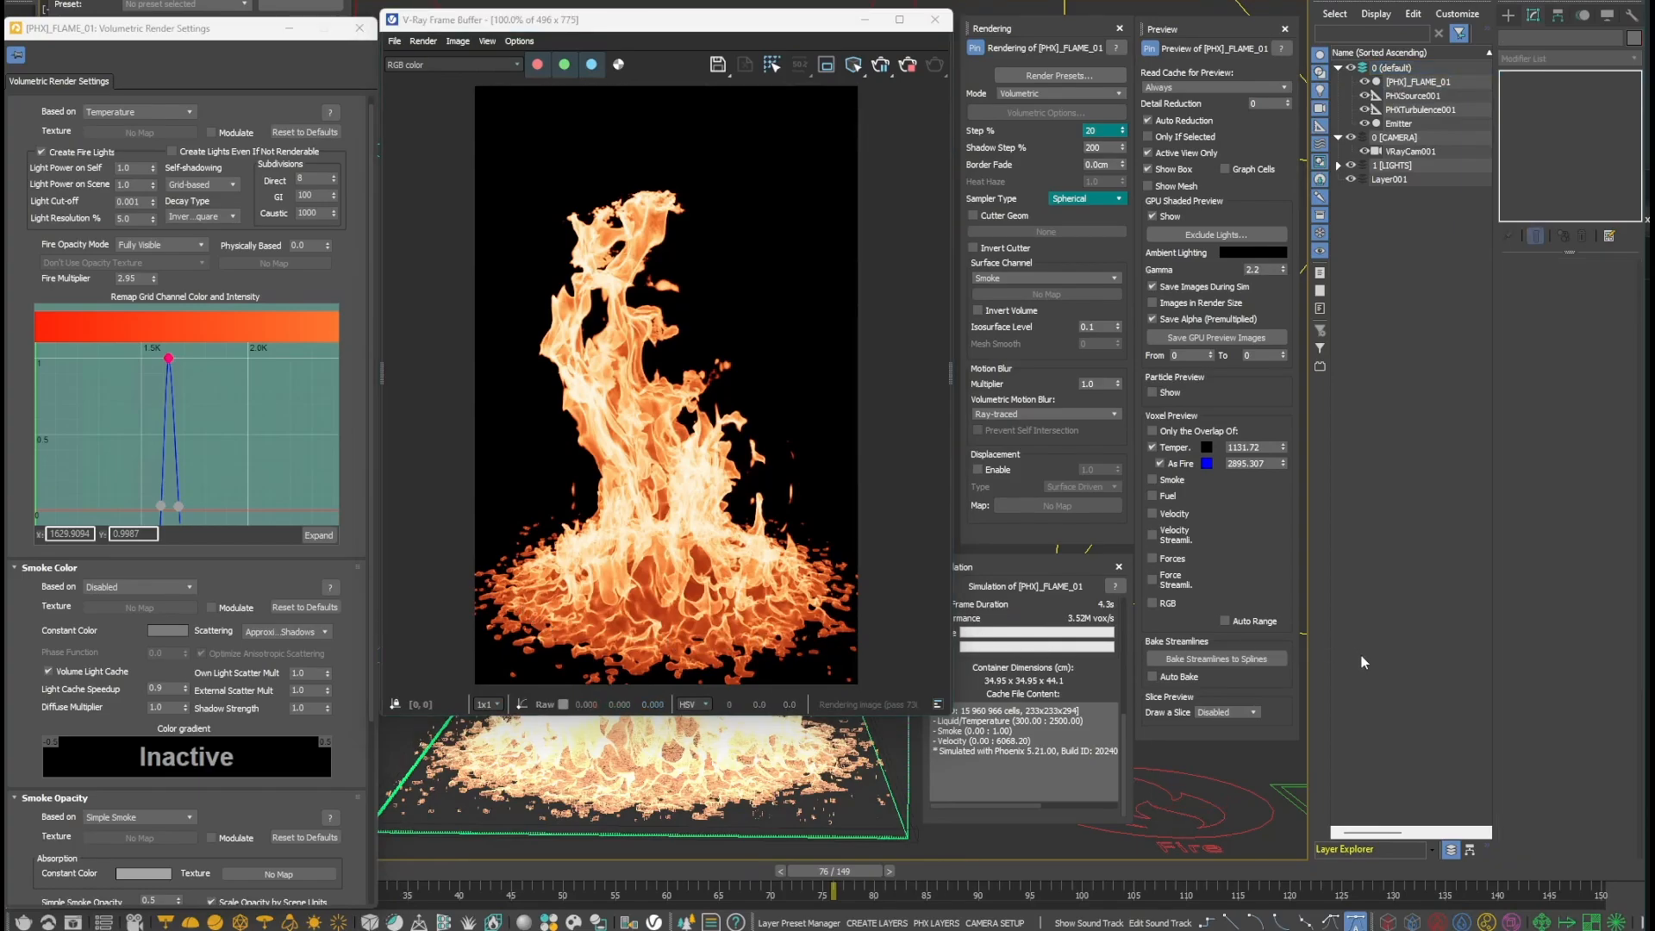
key("m")
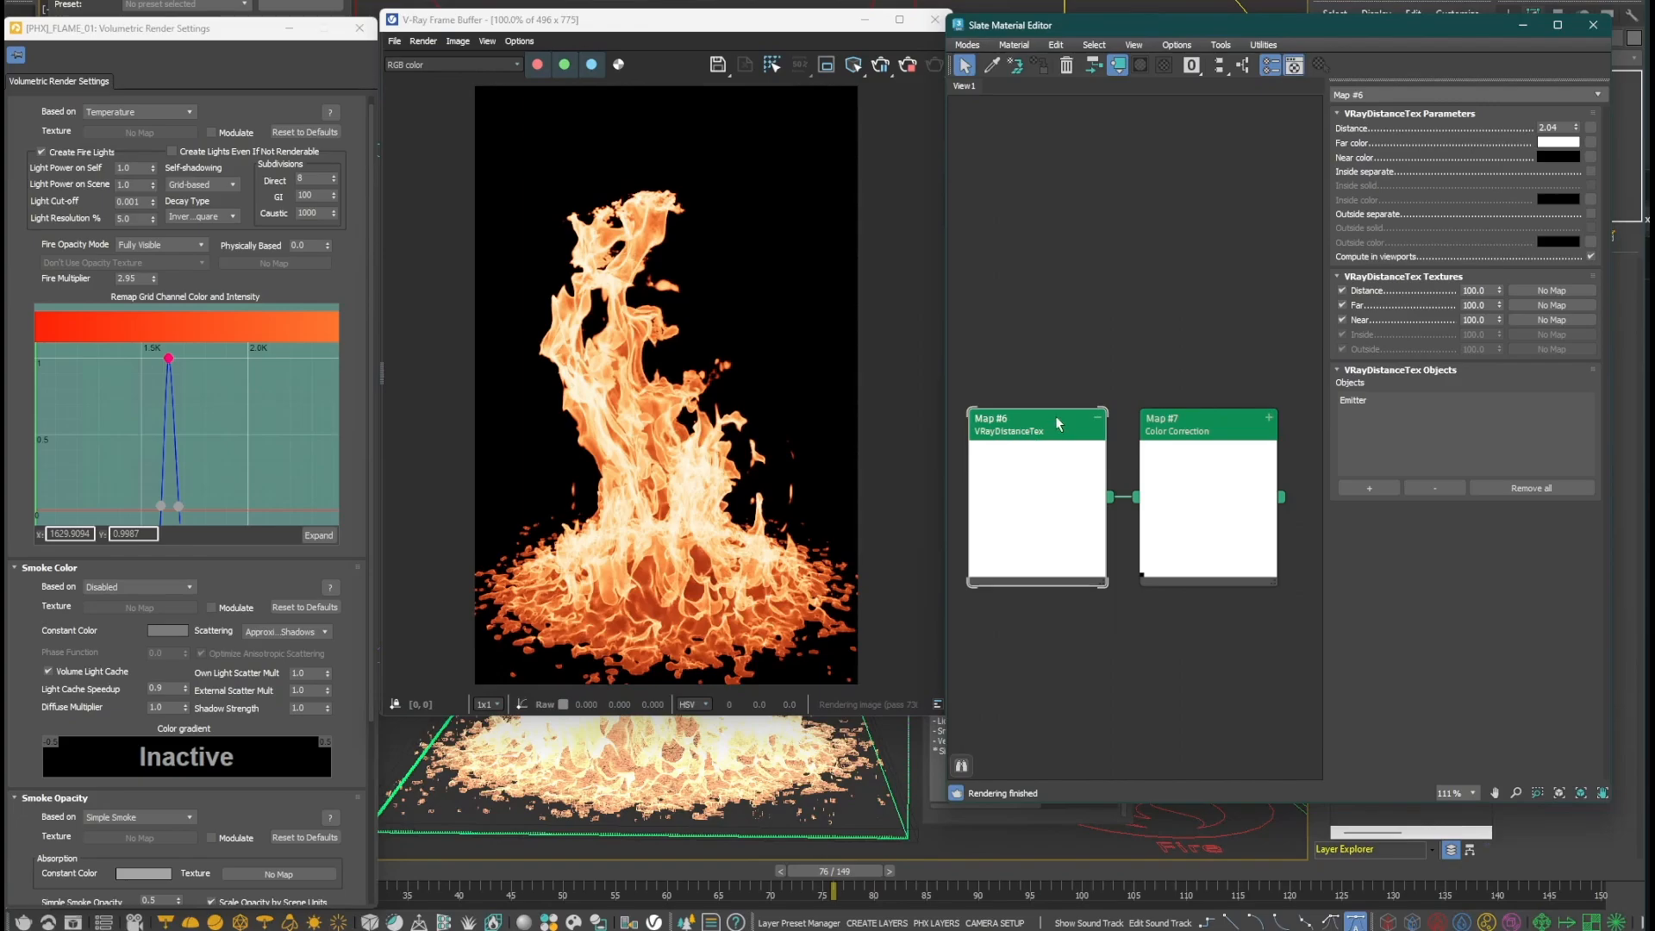
left_click(1358, 400)
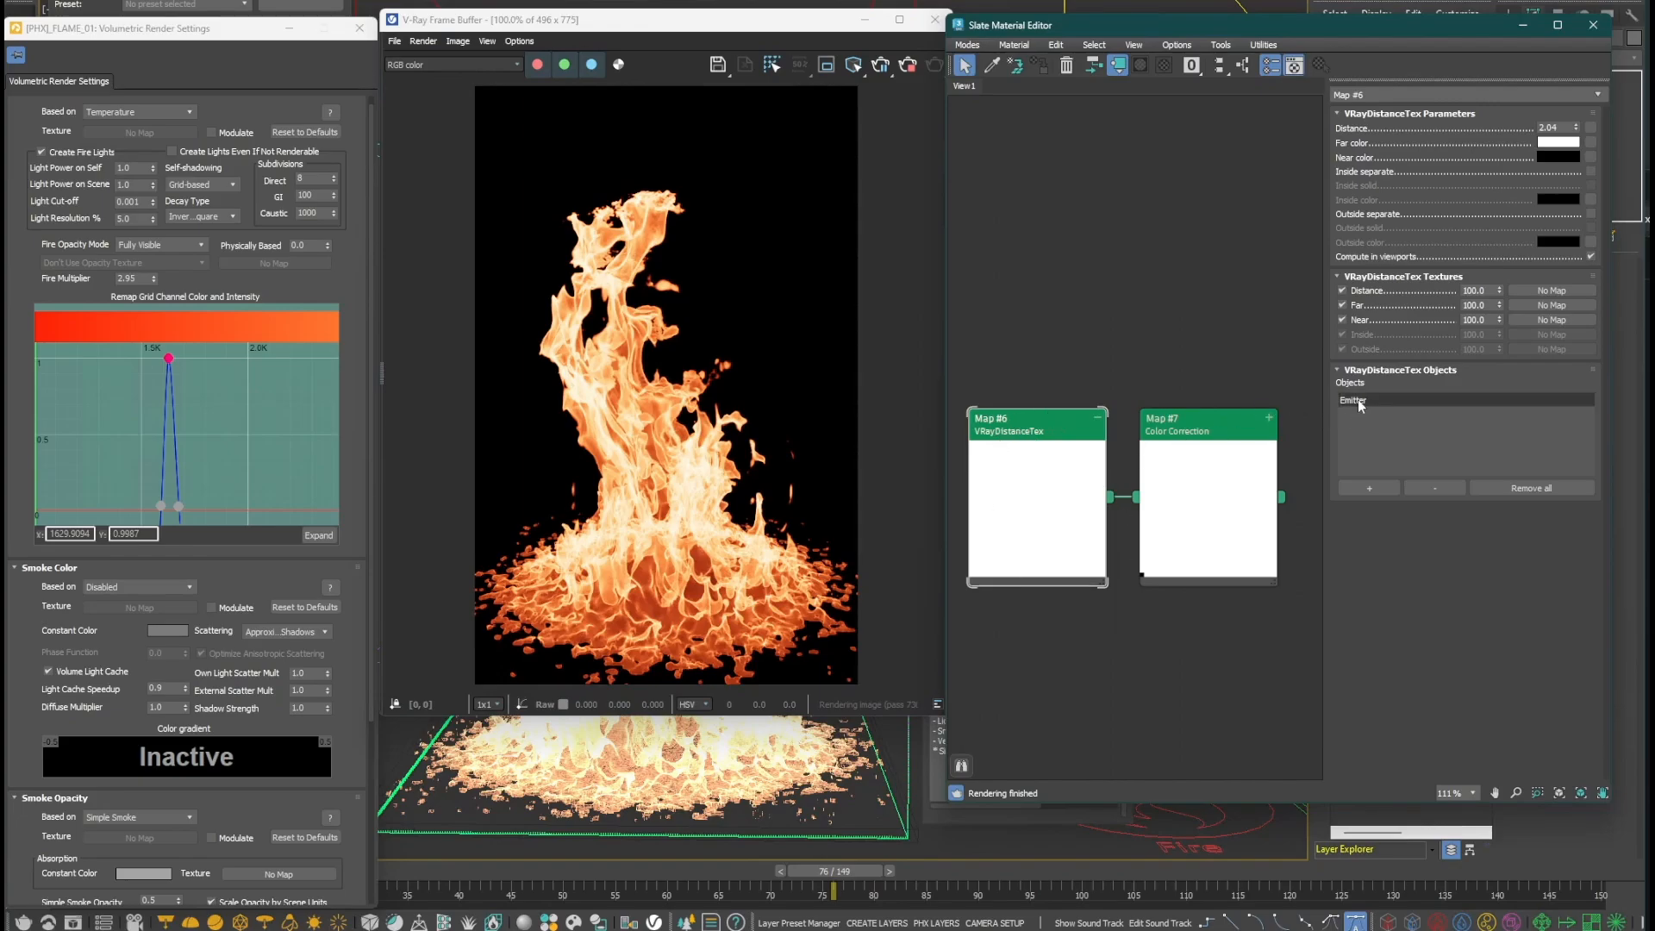
left_click(1359, 400)
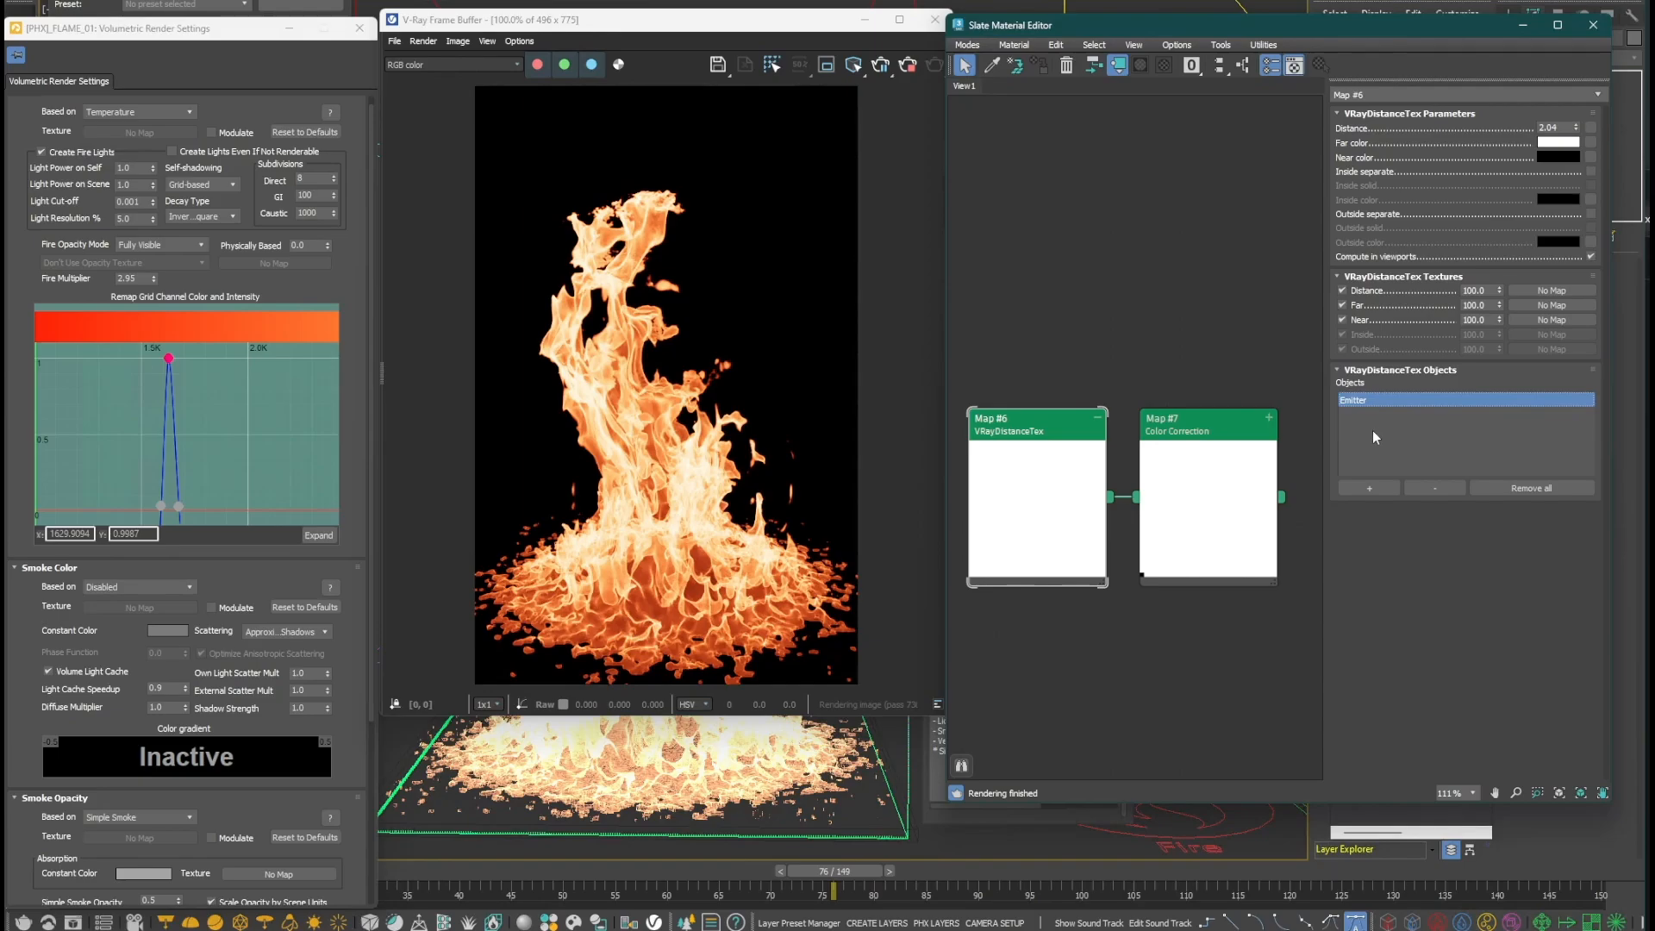
left_click(1564, 144)
left_click_drag(1437, 0, 1364, 78)
left_click(1412, 255)
- Set the Color Correction map's contrast to 0.332 and assign the map as the fire's modulating texture
left_click(1202, 446)
double_click(1203, 445)
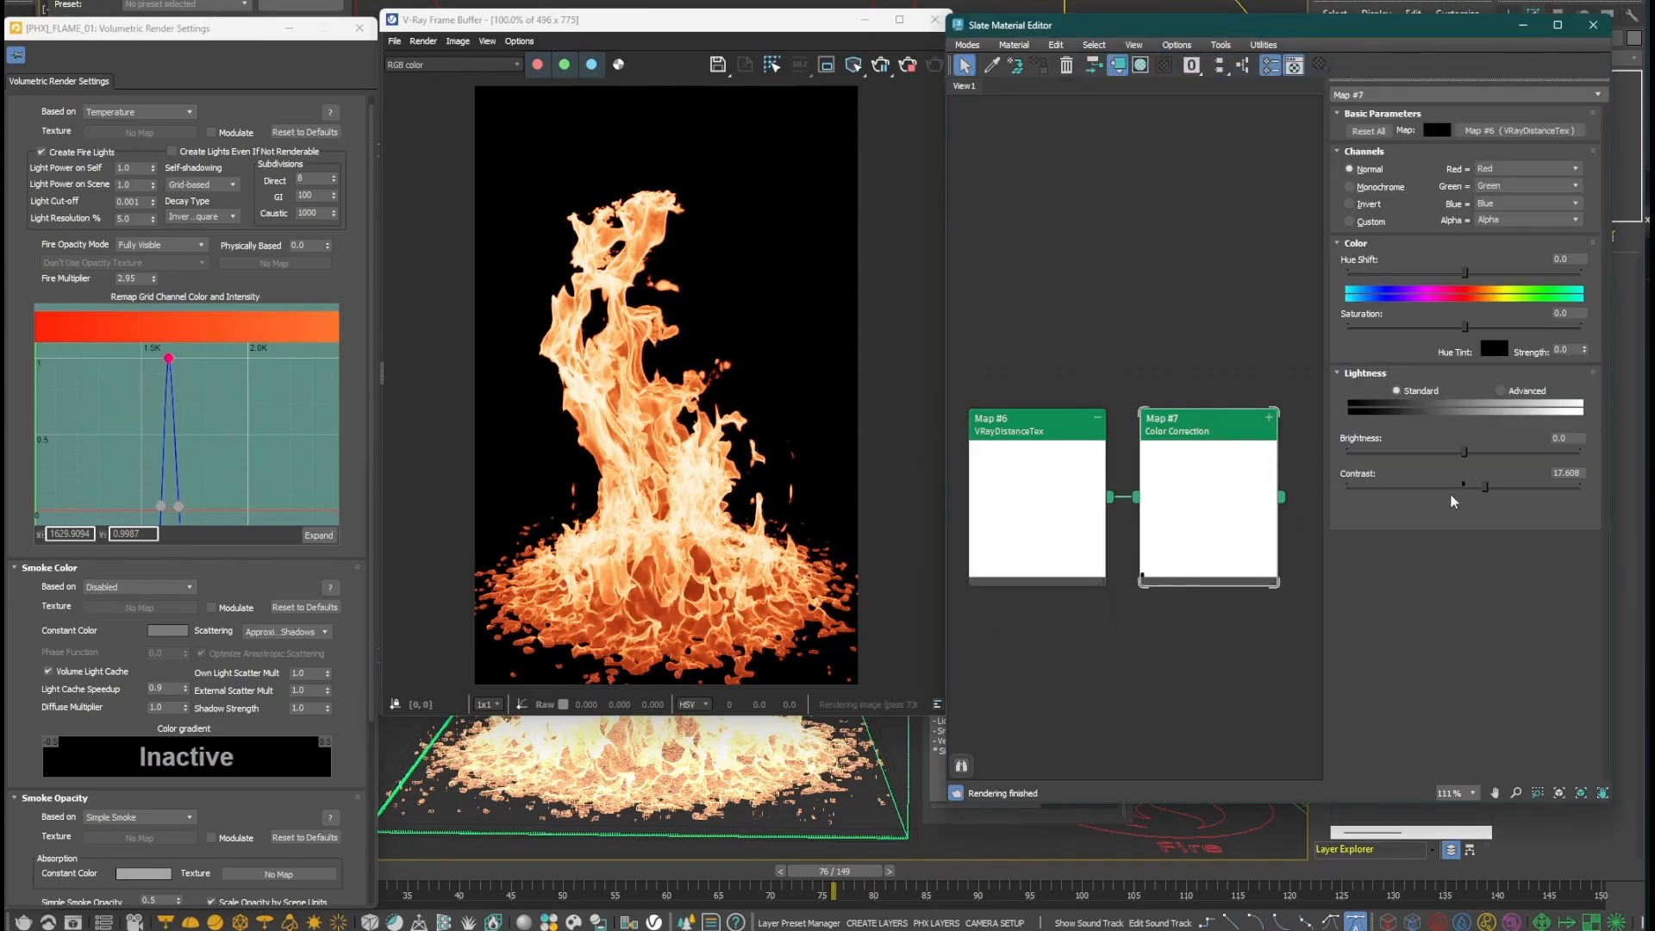
mouse_move(1465, 487)
left_mouse_down()
mouse_move(1484, 487)
mouse_move(1466, 487)
left_mouse_up()
left_click(211, 132)
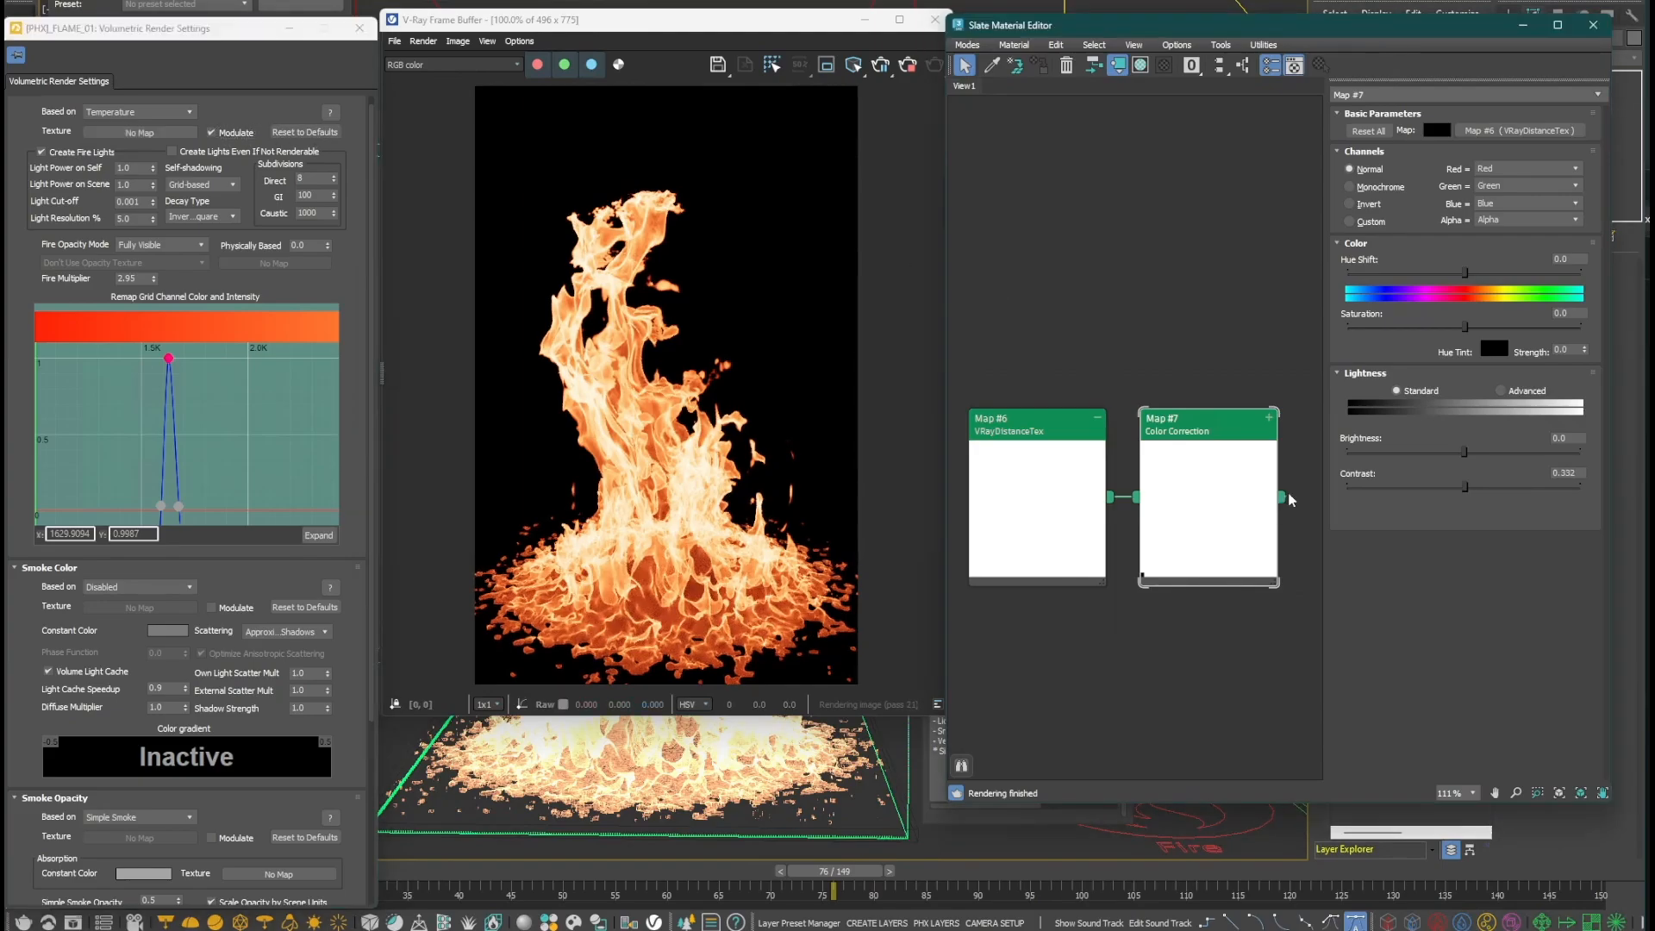
left_click_drag(1281, 497, 138, 132)
left_click(156, 516)
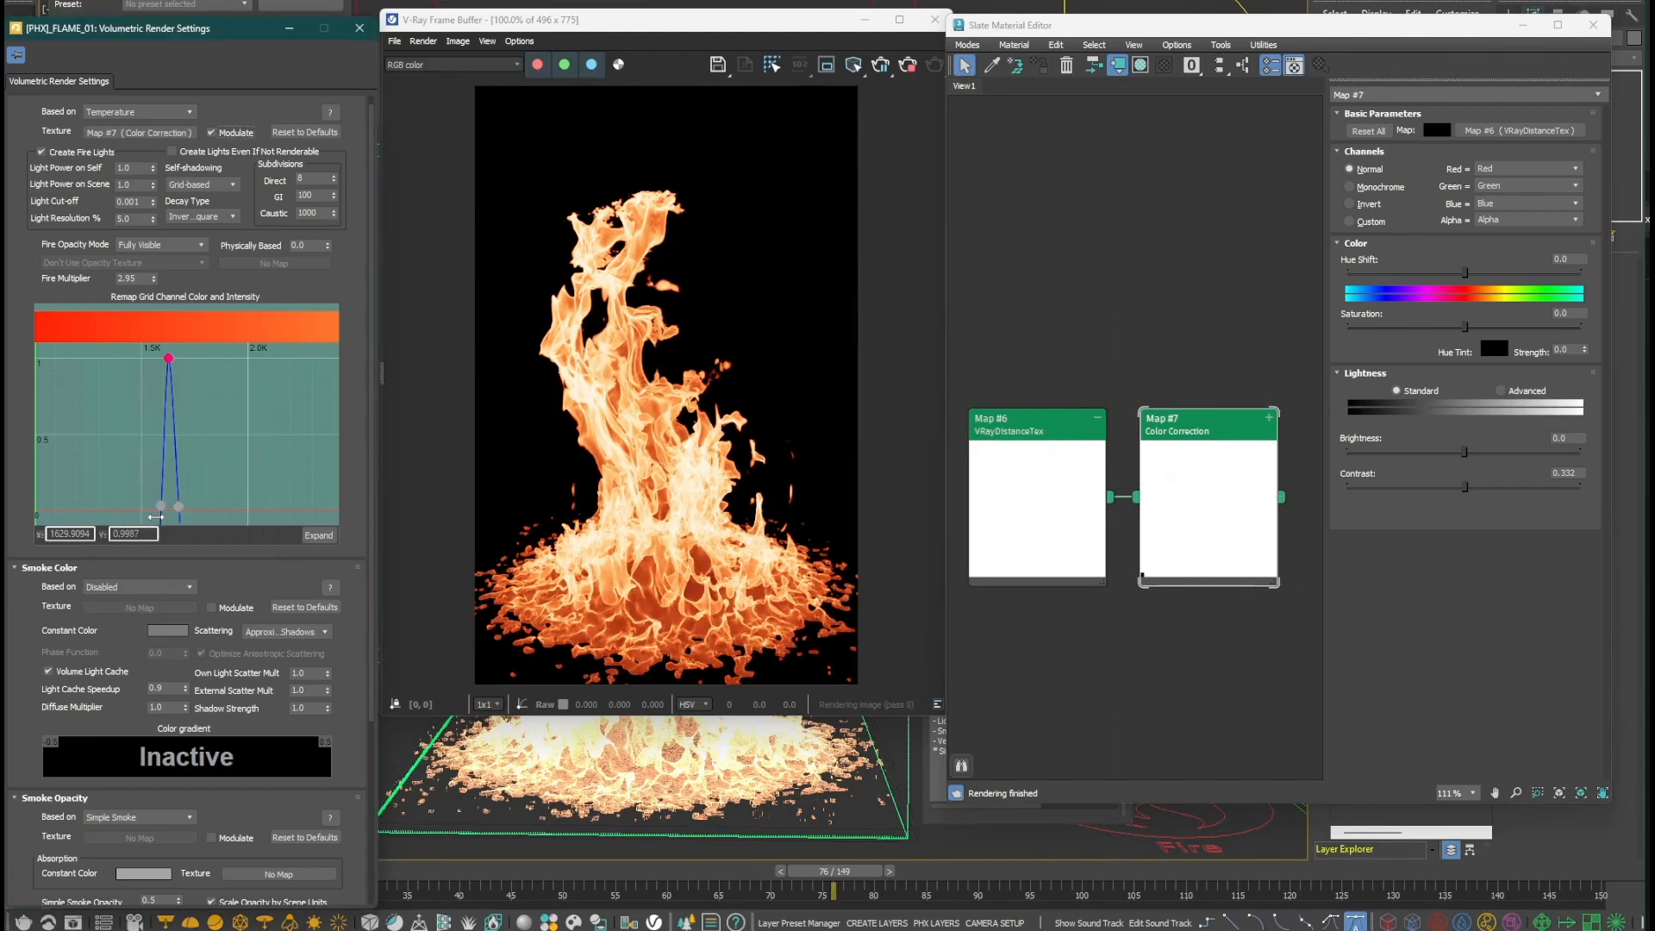
- Set the VRayDistanceTex distance to 6.393 and the Color Correction map's contrast to 8.97
double_click(1057, 434)
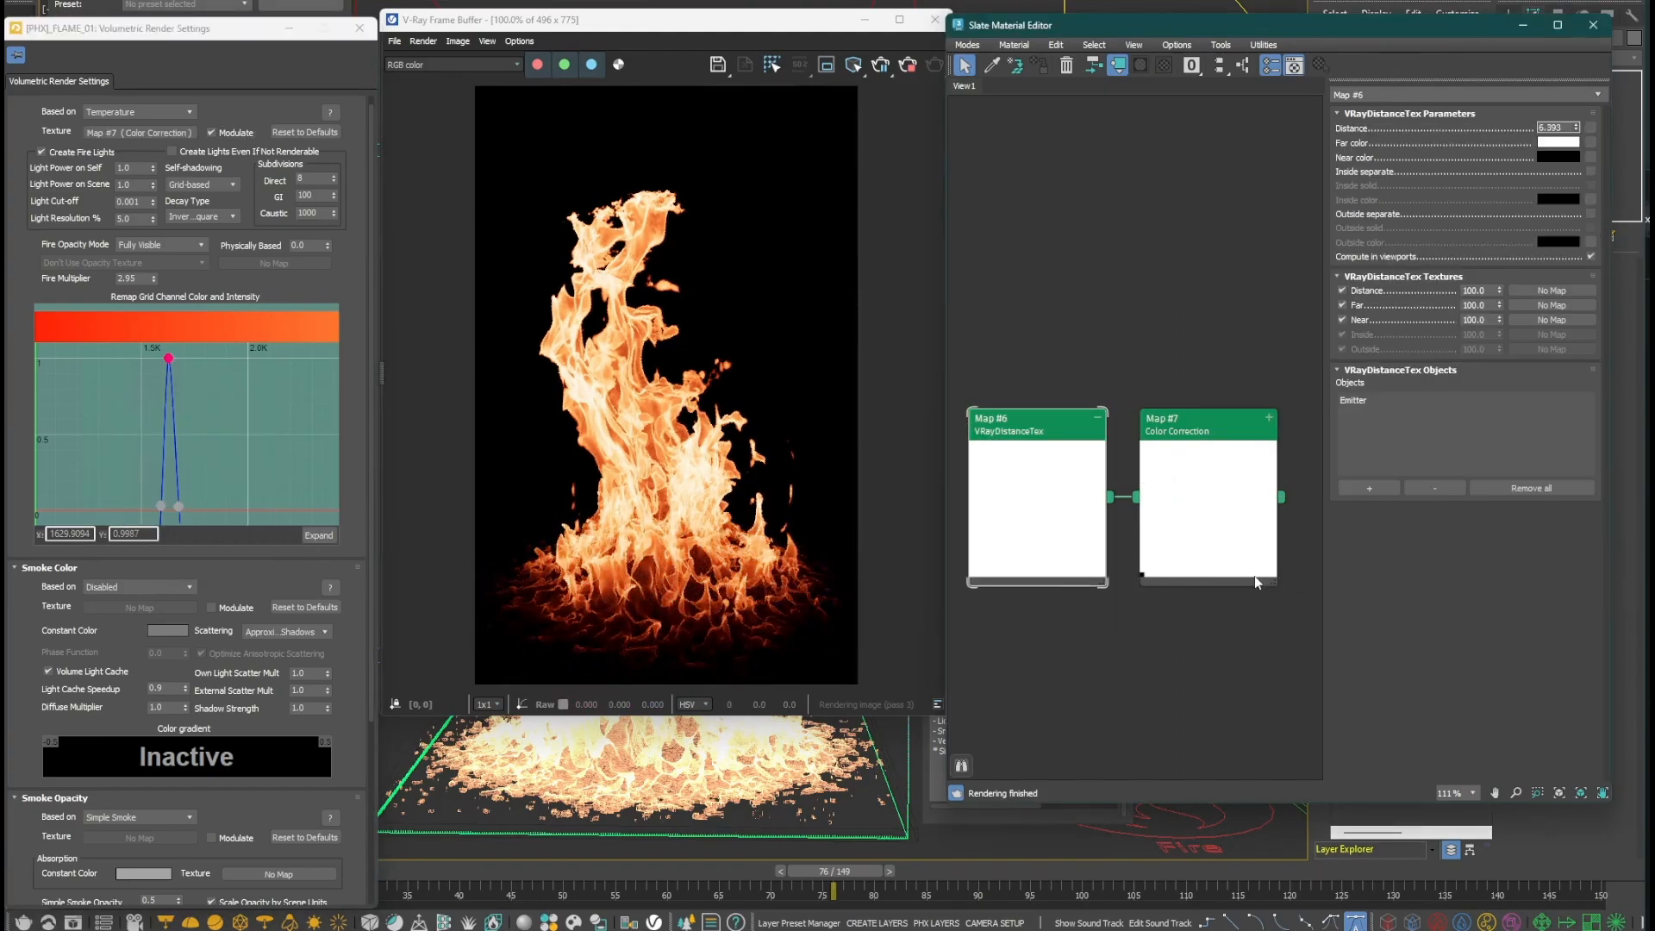
double_click(1196, 429)
left_click_drag(1465, 487, 1476, 487)
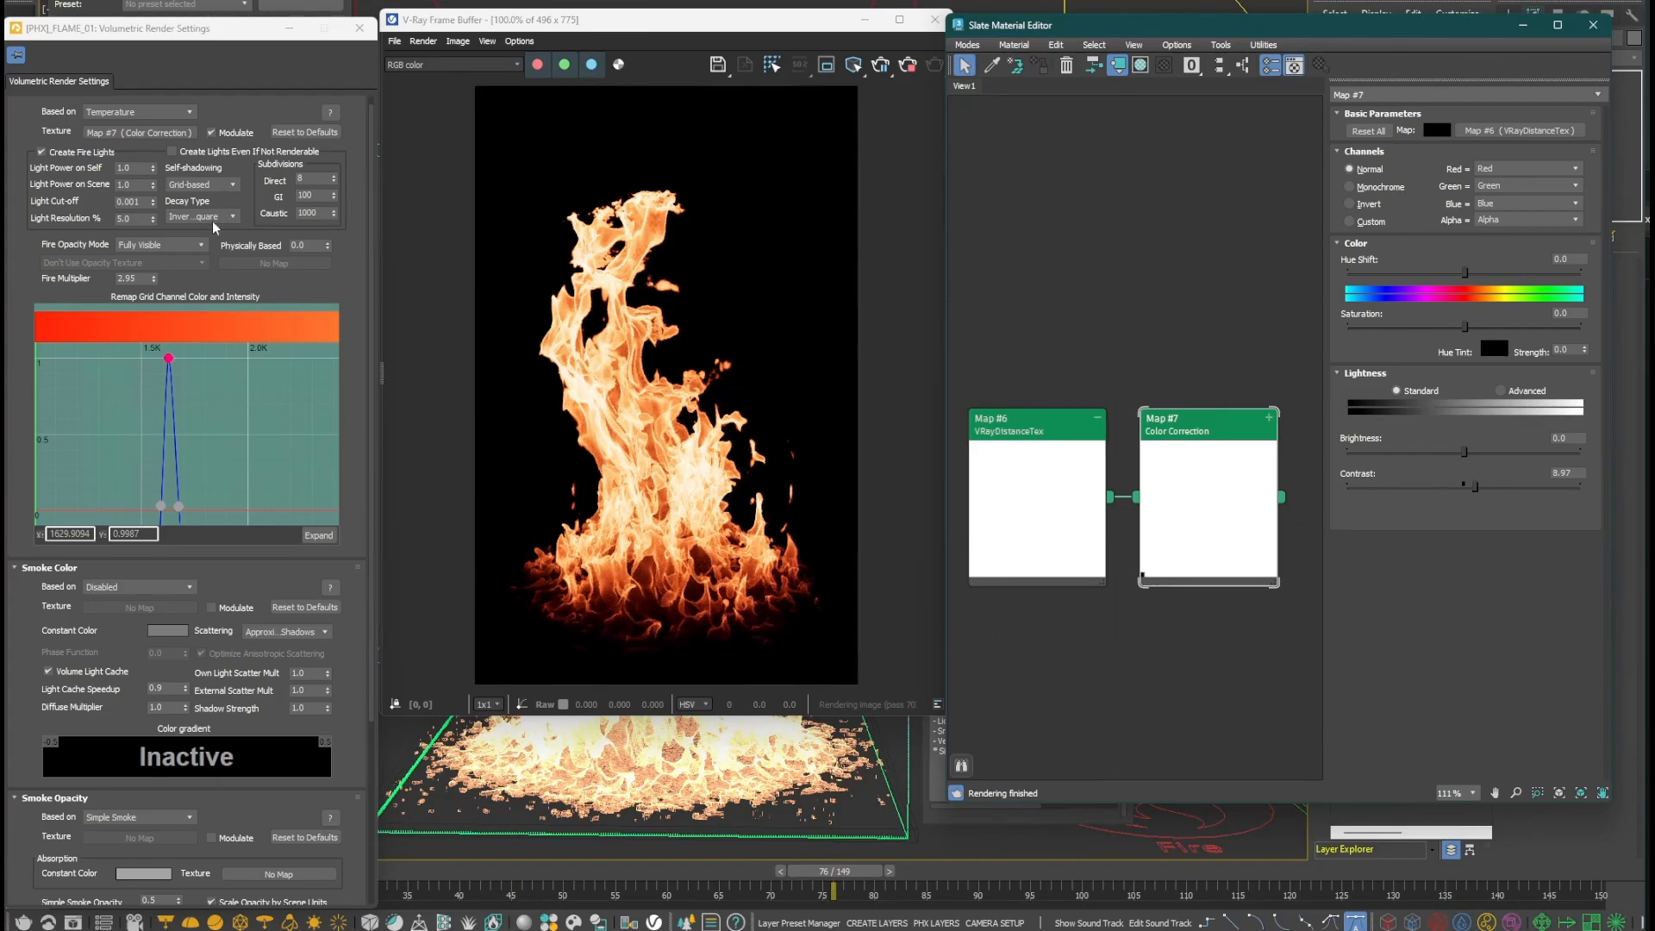
- Set the Fire Opacity Mode to Use Own Opacity
left_click(176, 246)
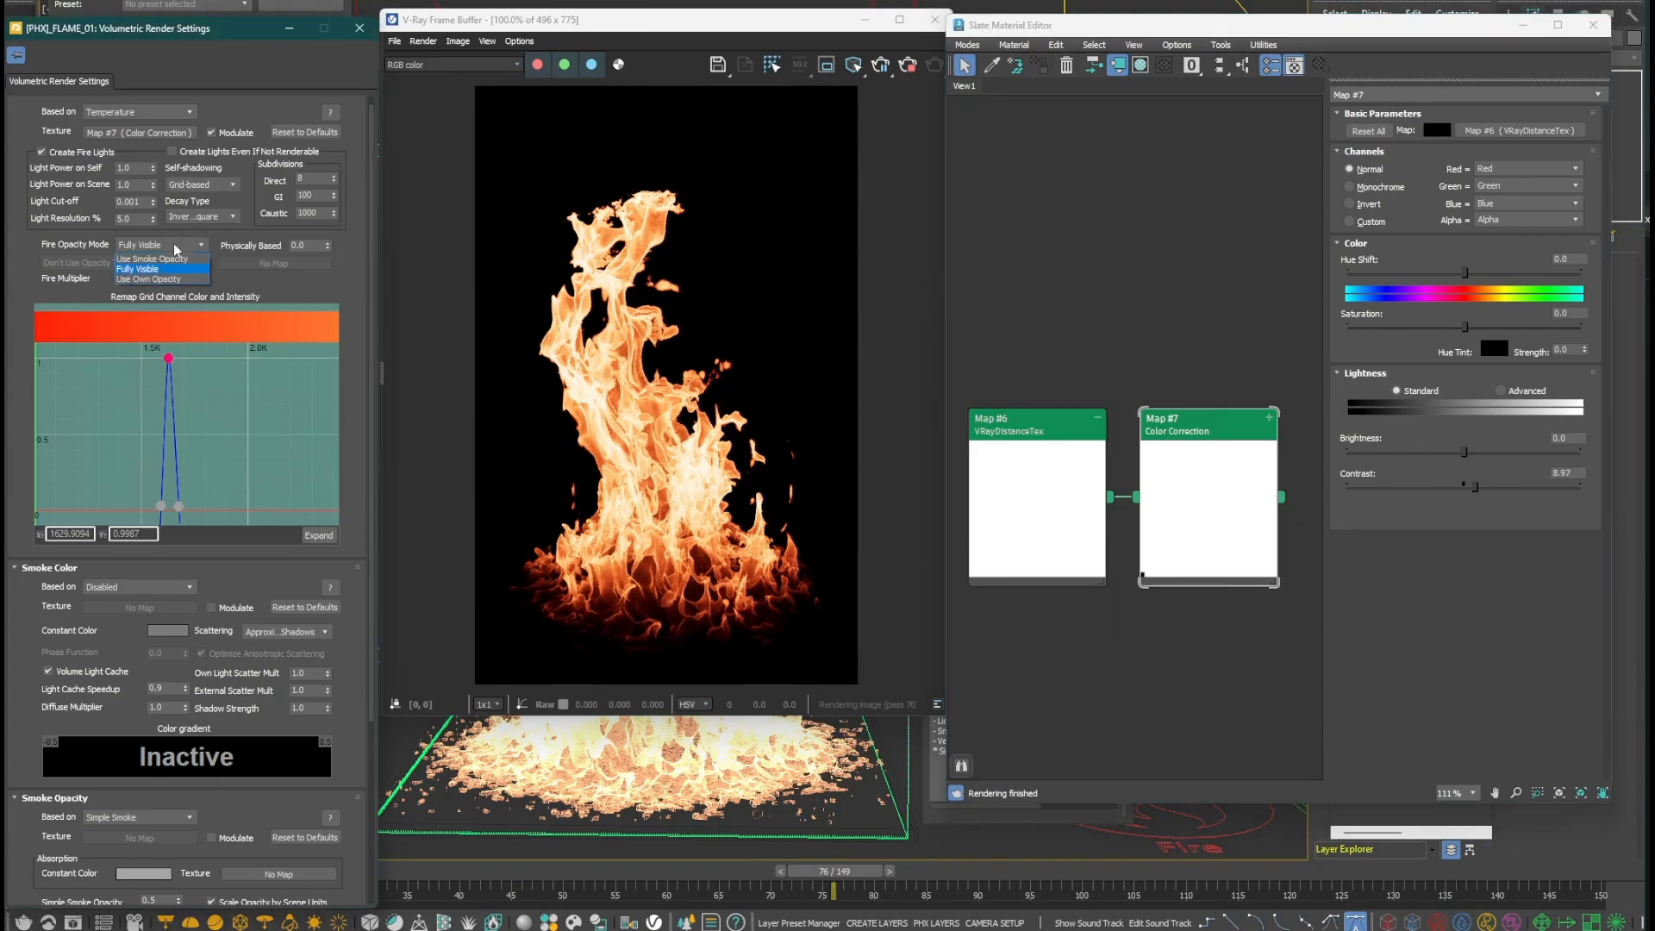
left_click(153, 281)
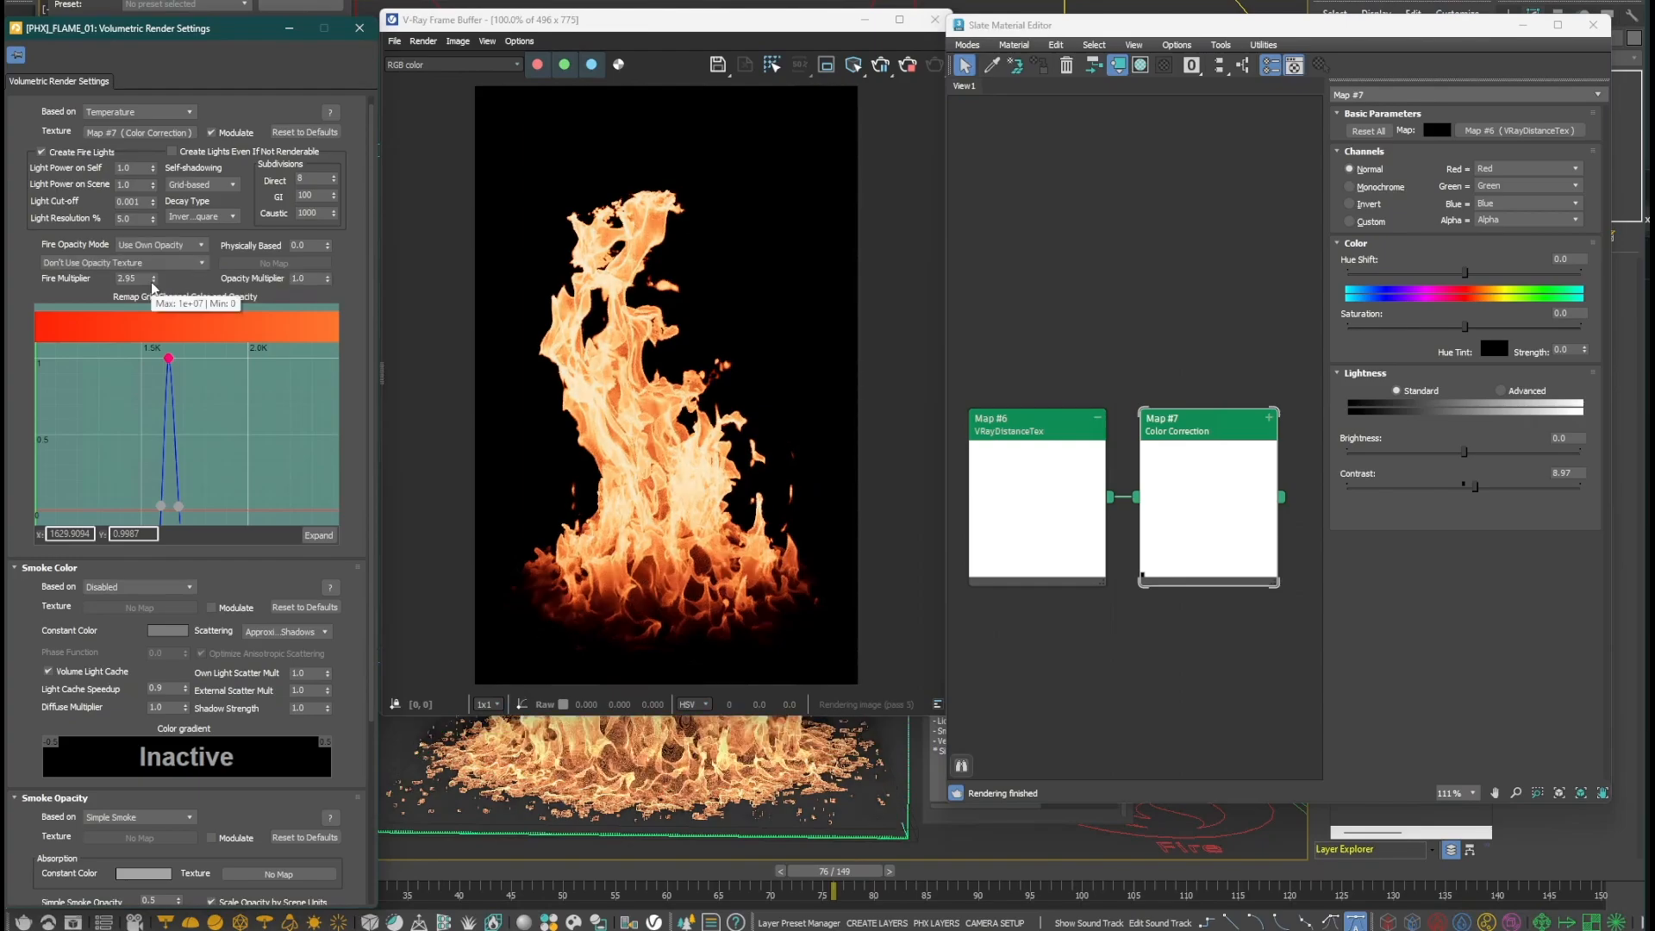
- Compare the Fully Visible and Use Own Opacity fire modes in the render's alpha channel, then return to the RGB view
left_click(618, 65)
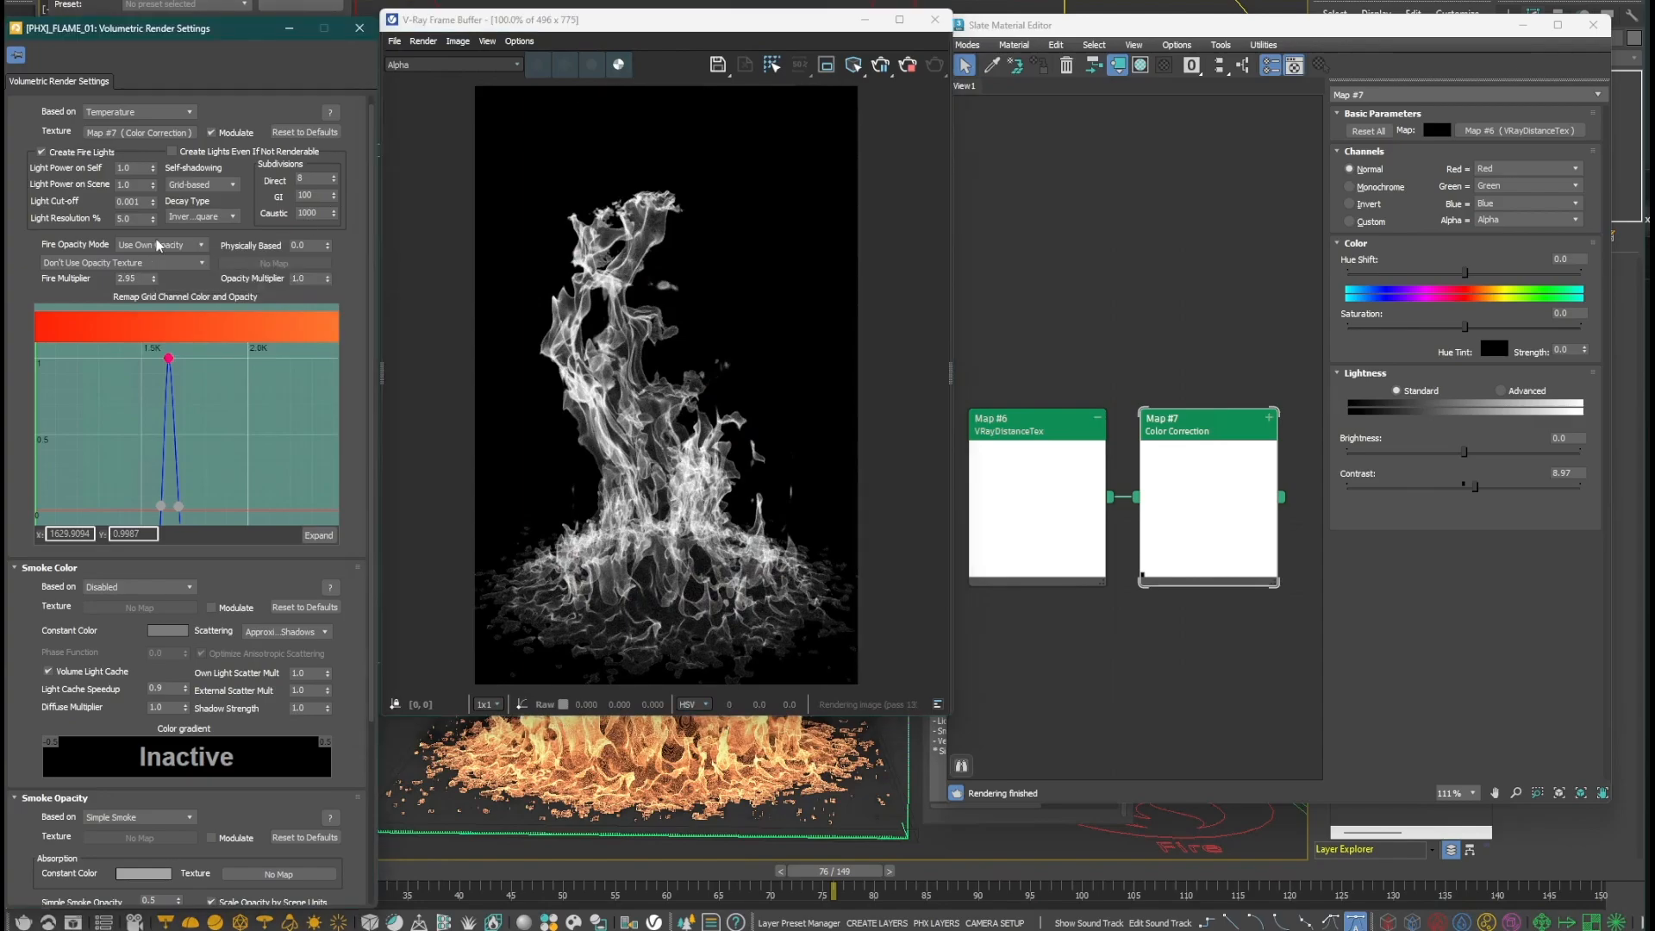
left_click(155, 247)
left_click(140, 268)
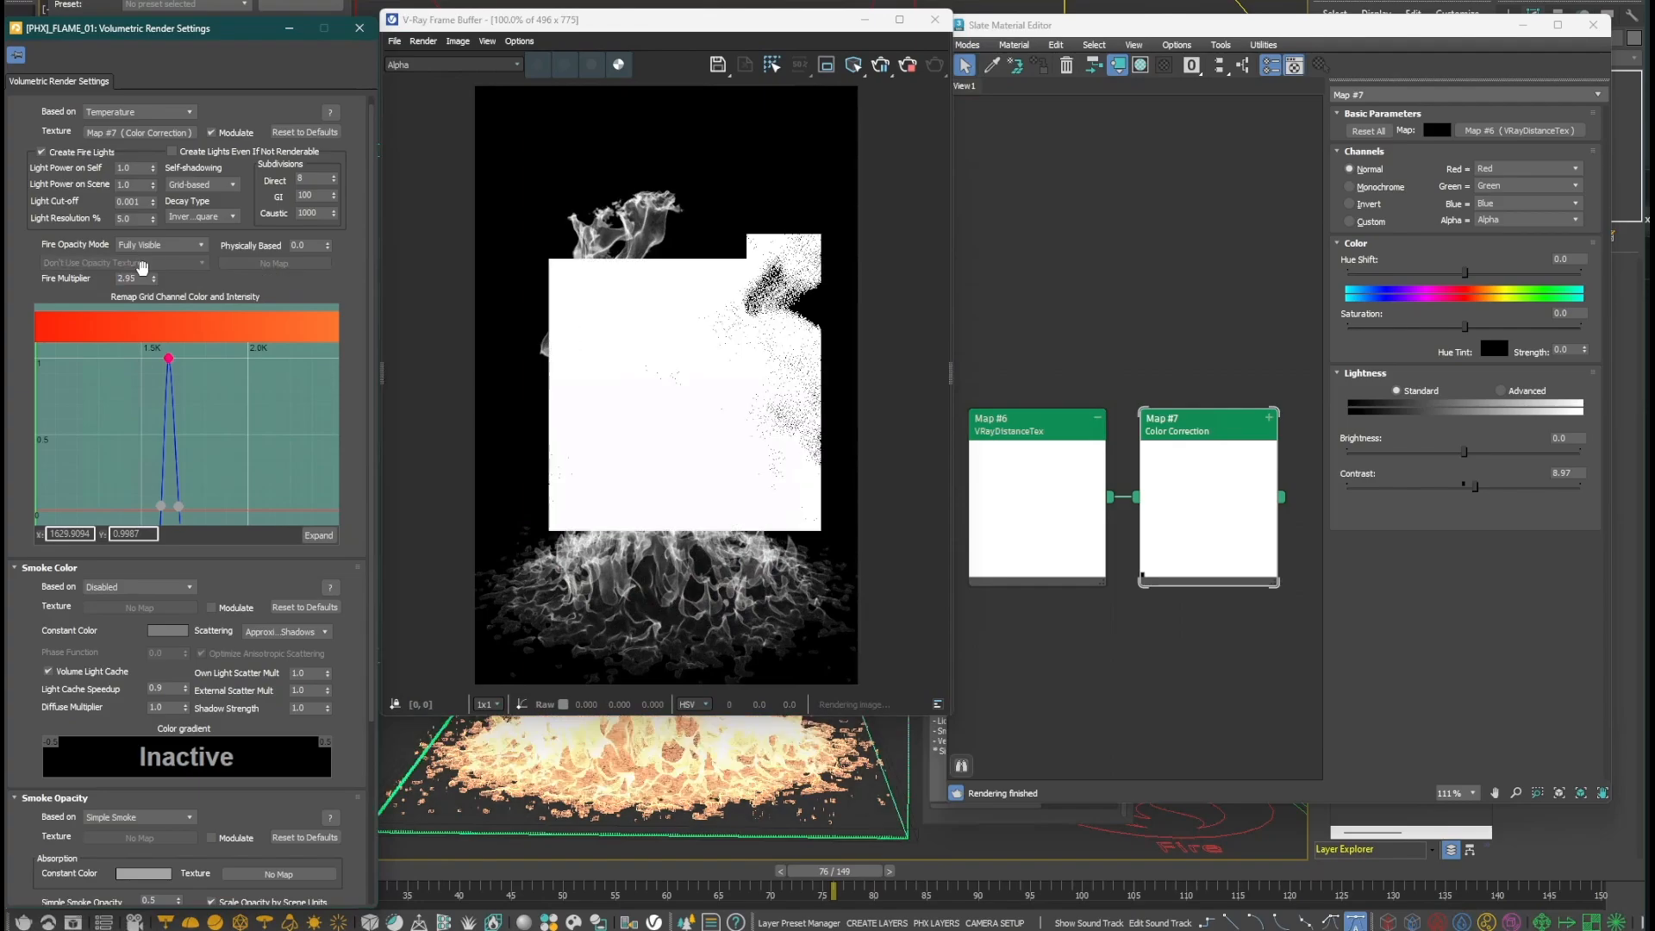
left_click(162, 245)
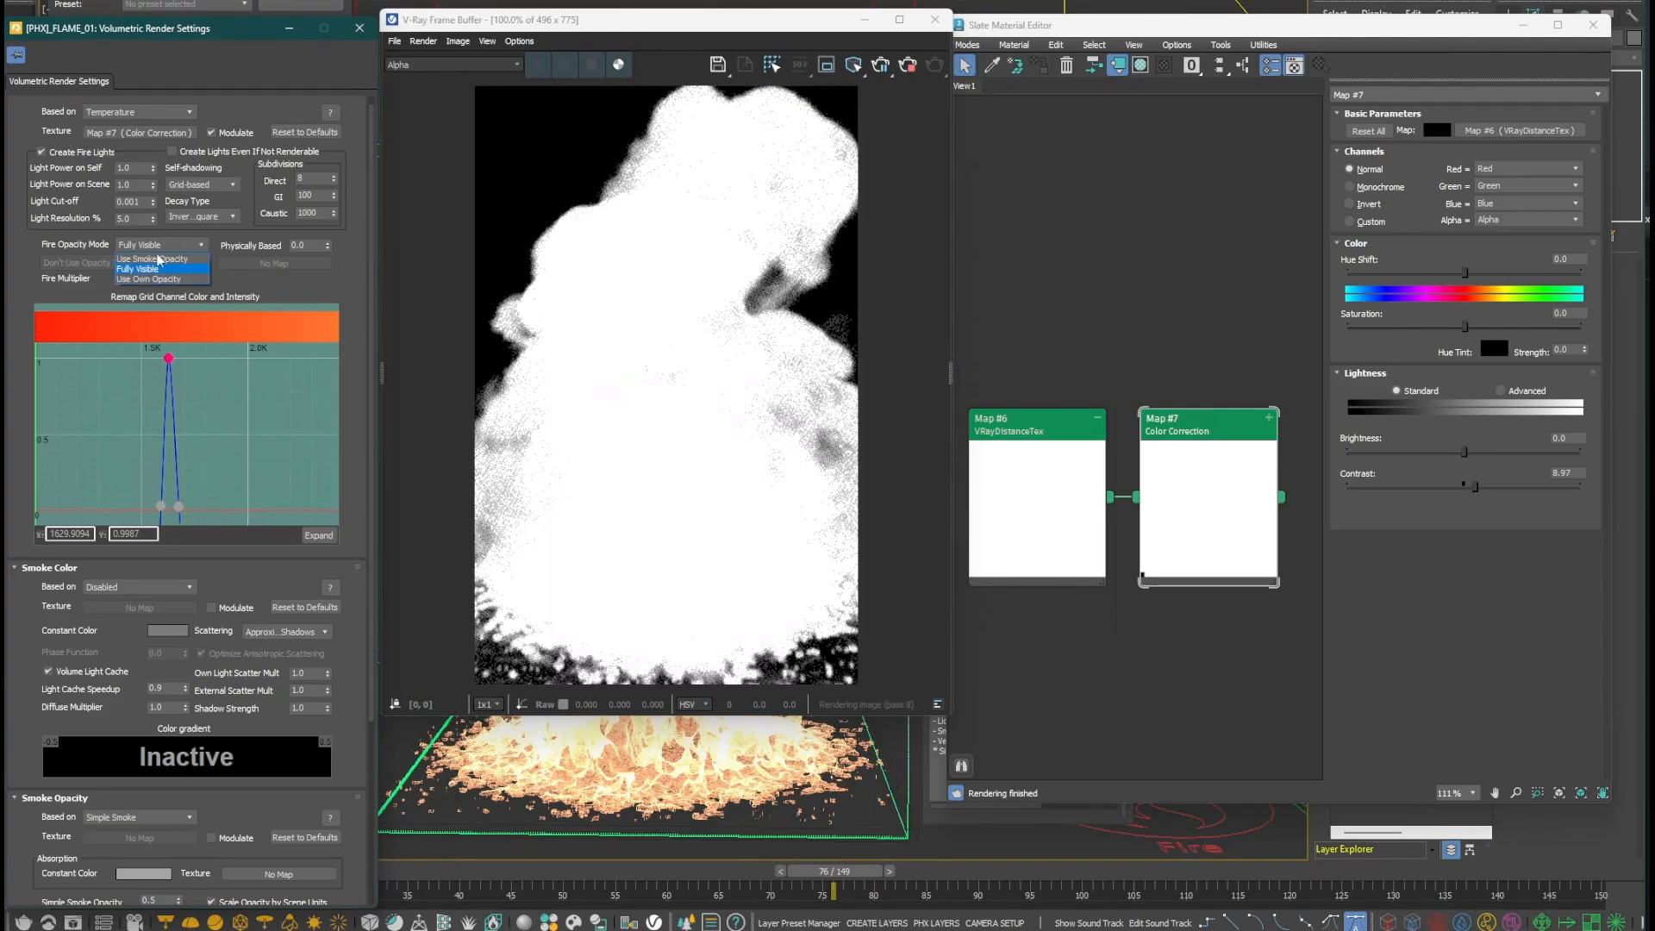
left_click(151, 281)
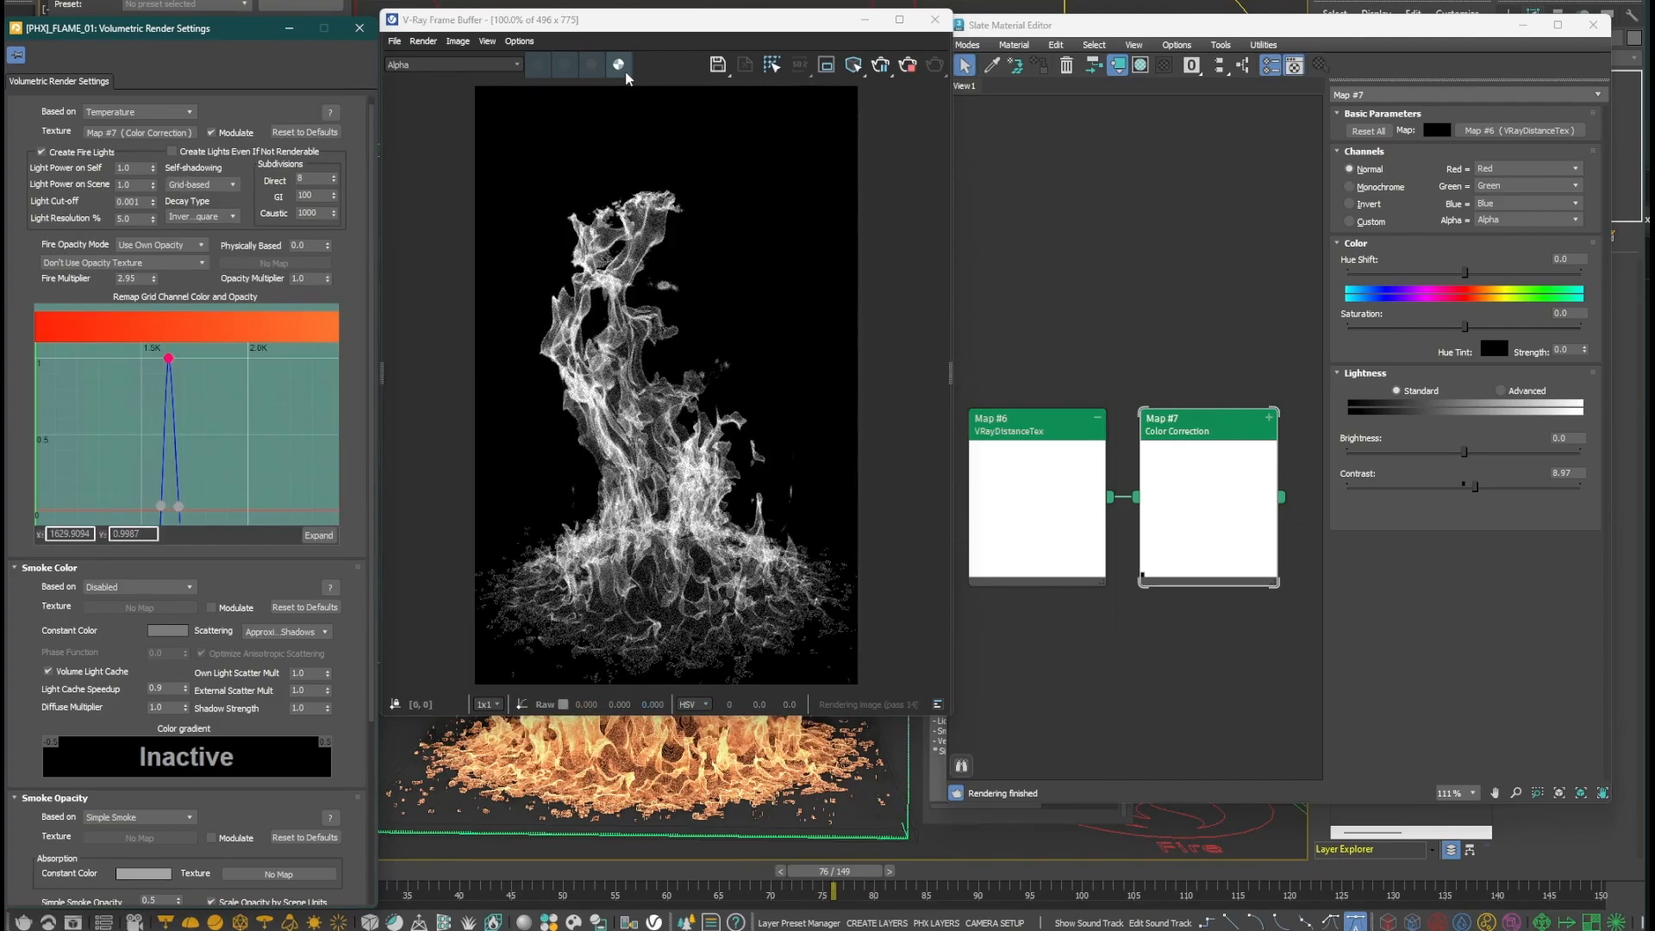
left_click(619, 67)
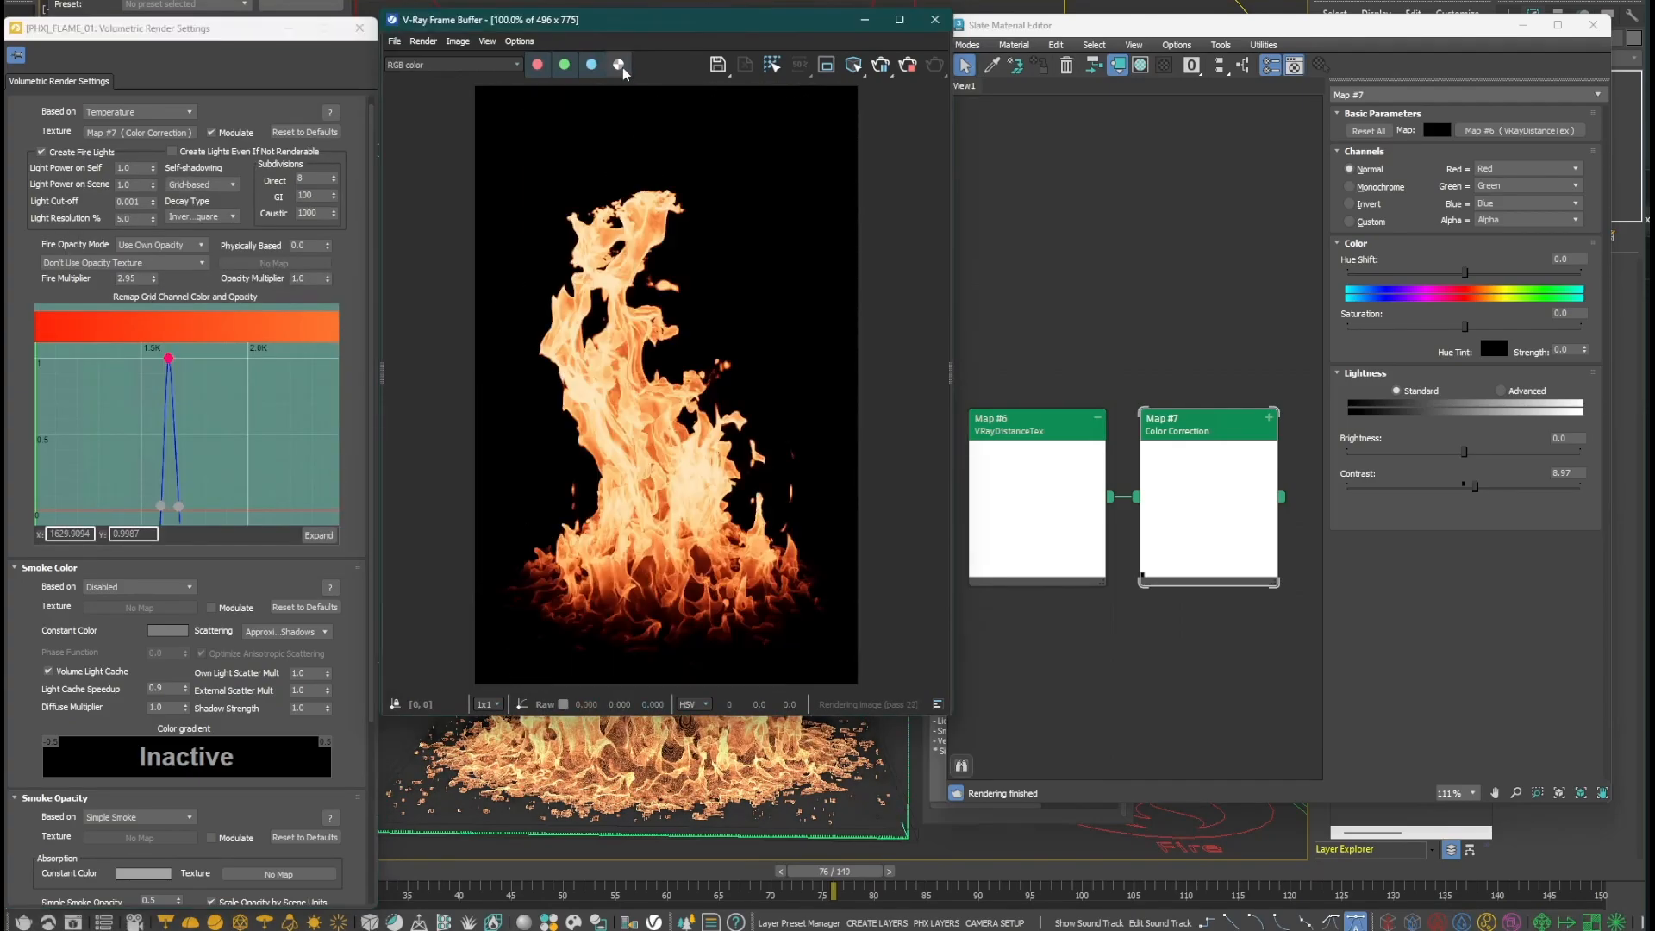
- Set the fire opacity to Multiply Opacity By Texture and assign the Color Correction map to it as an instance
left_click(64, 270)
left_click(66, 264)
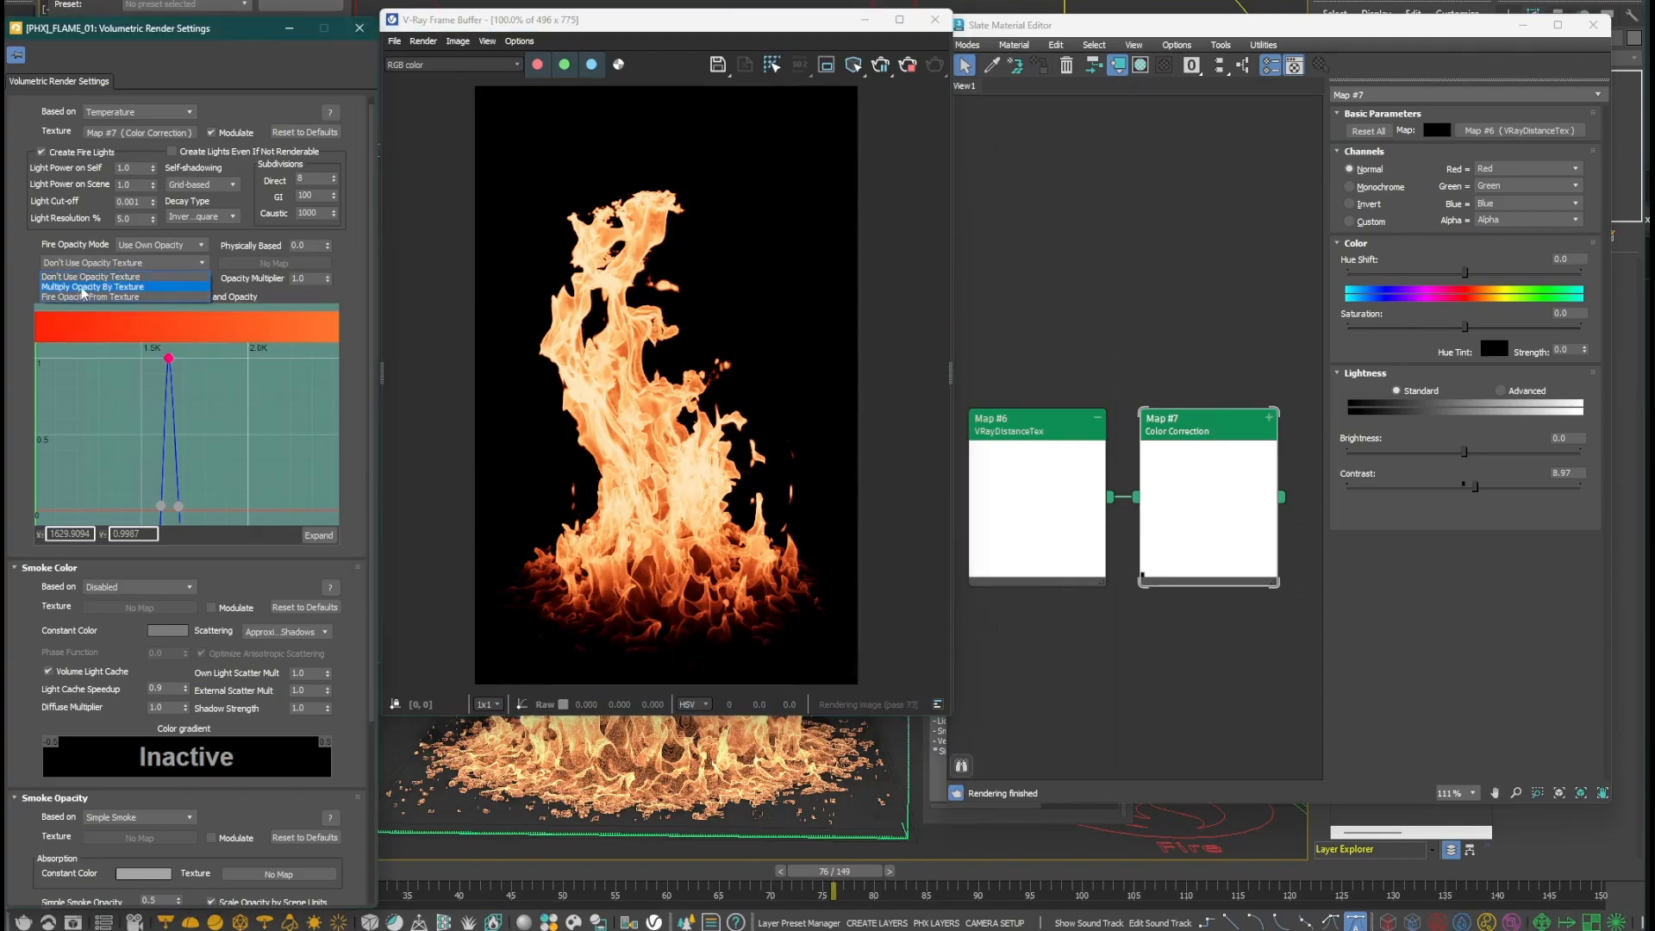
left_click(118, 287)
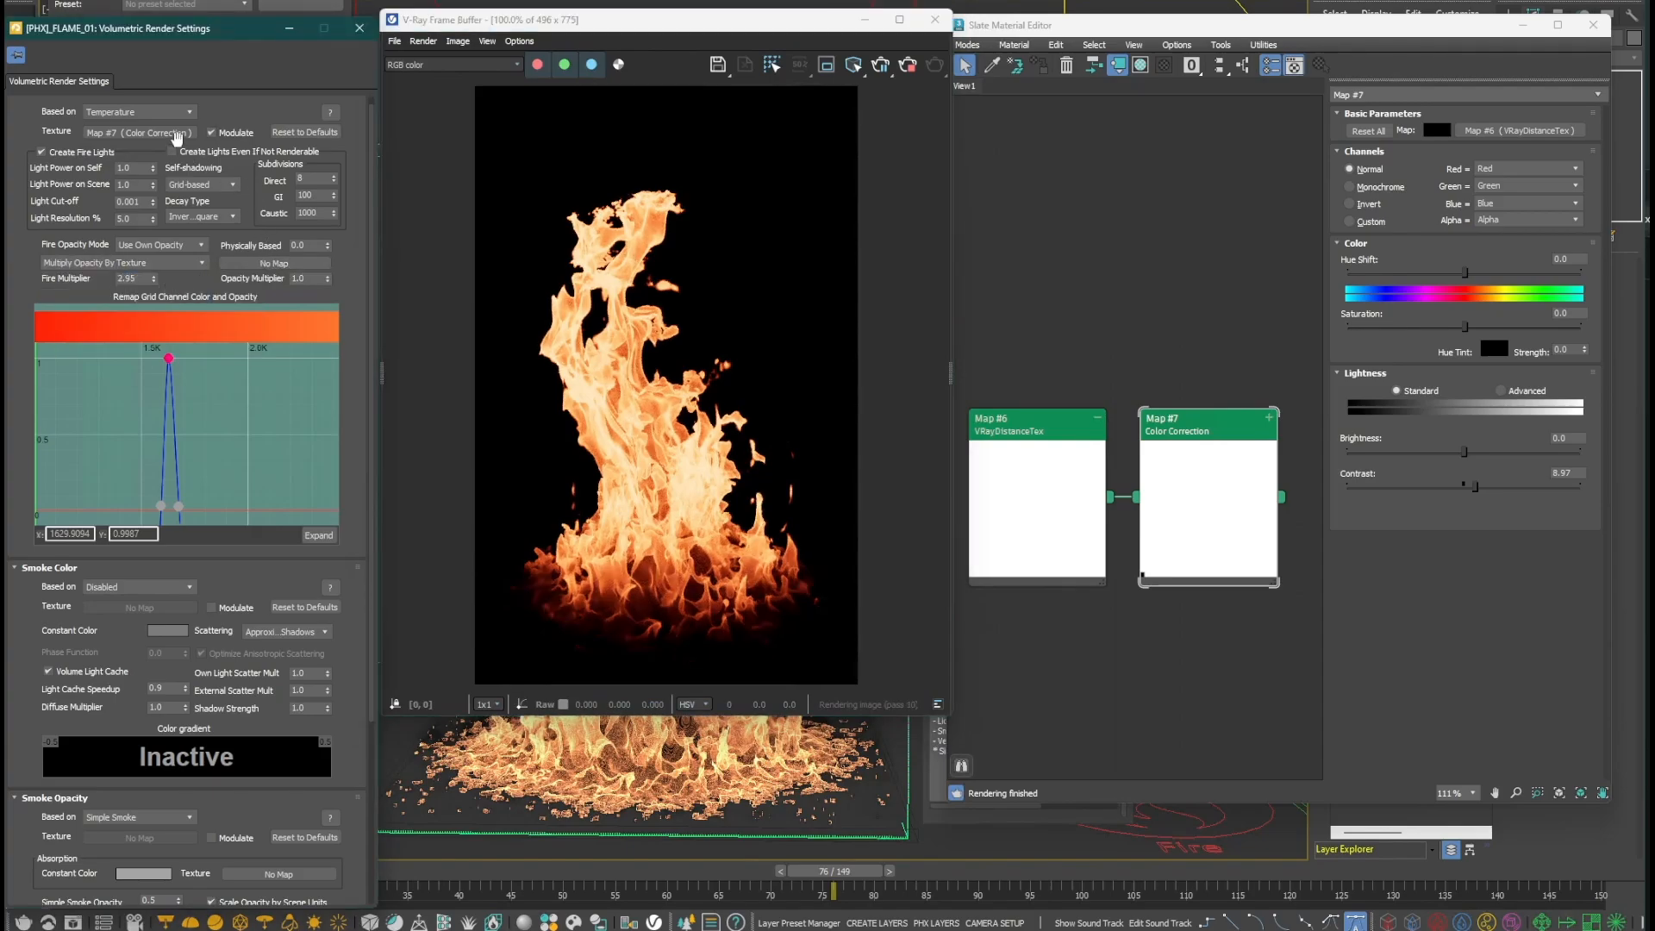
left_click_drag(1282, 499, 285, 267)
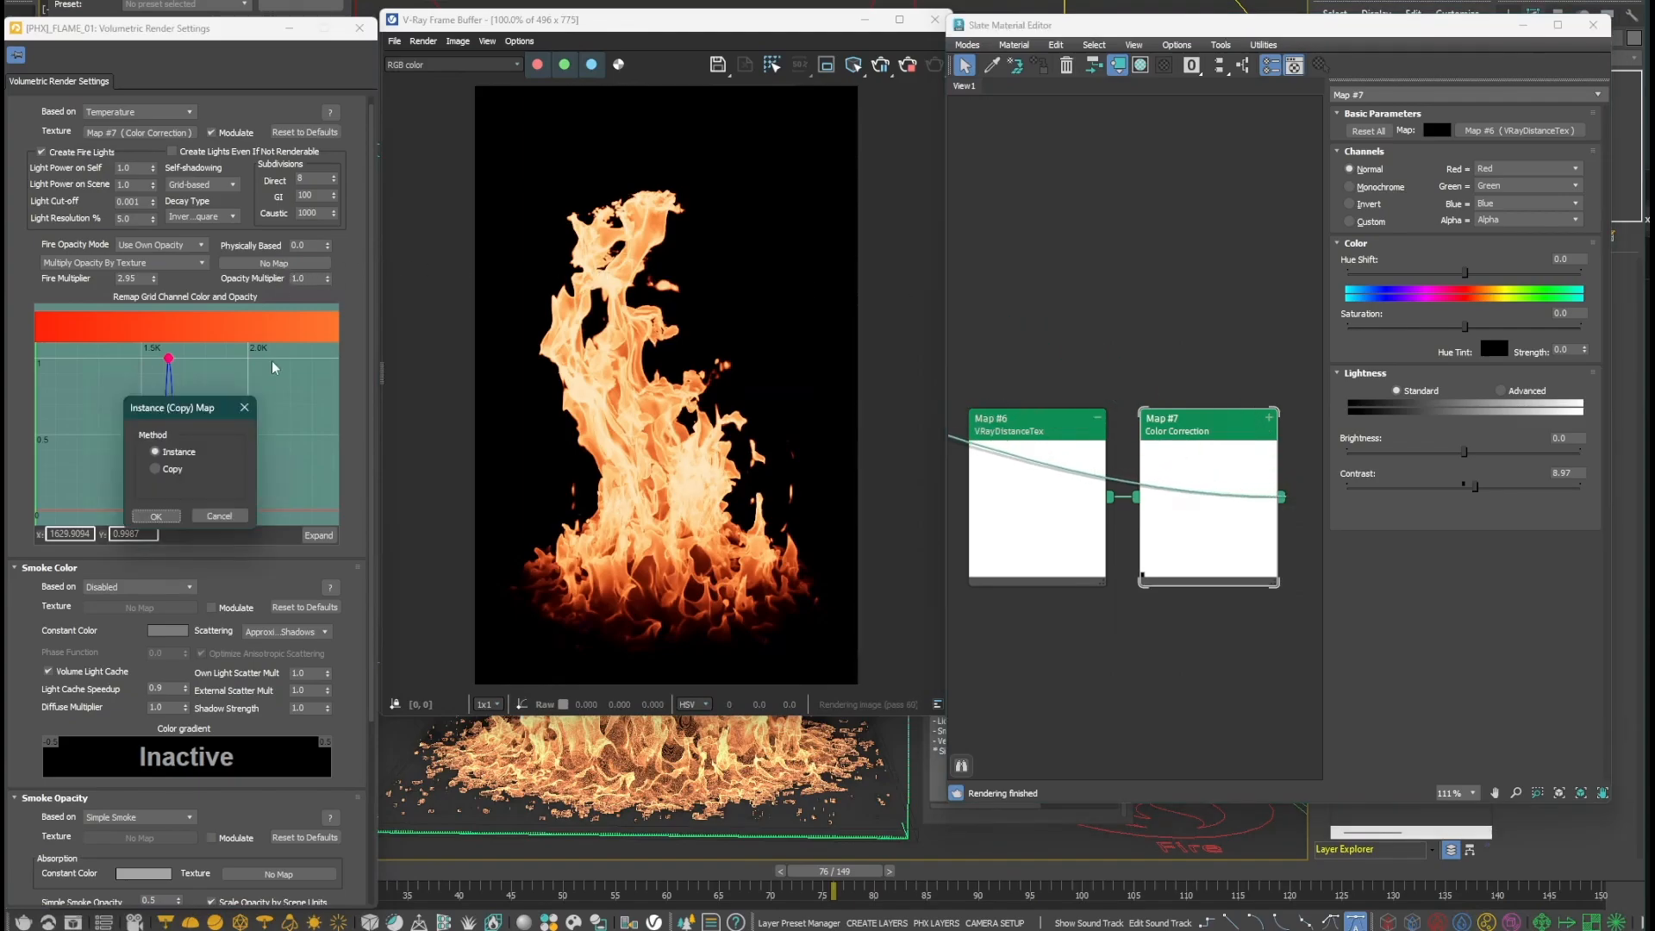
left_click(158, 521)
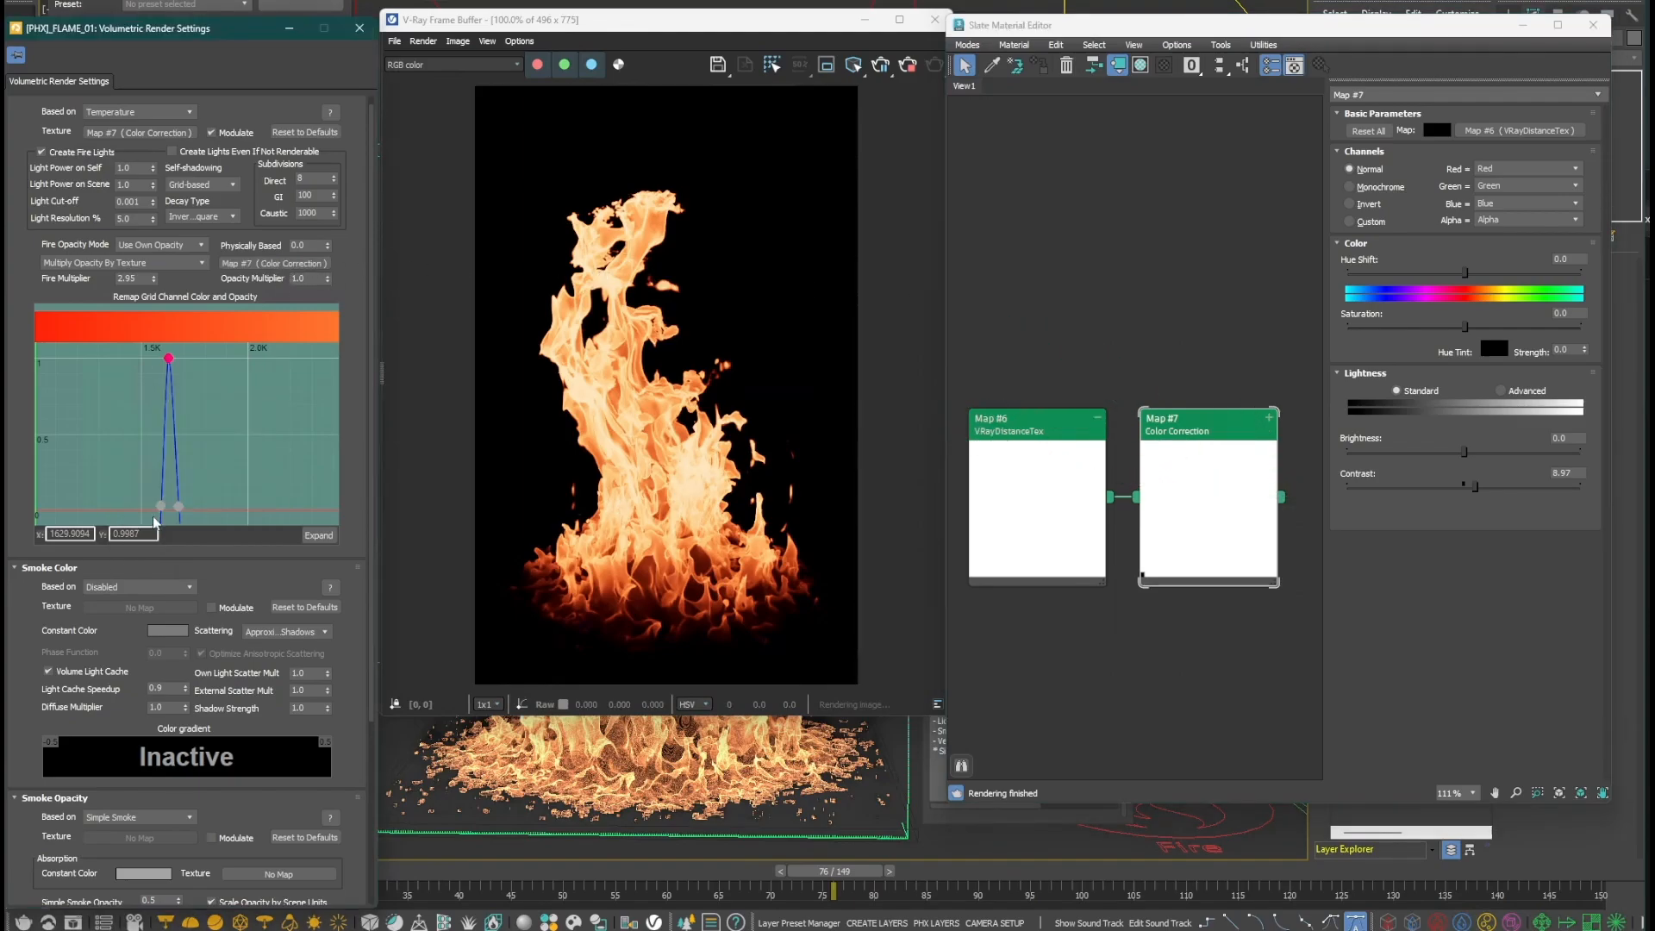
- Clear the Color Correction map from the fire's Texture slot and turn off Modulate
right_click(156, 132)
left_click(184, 186)
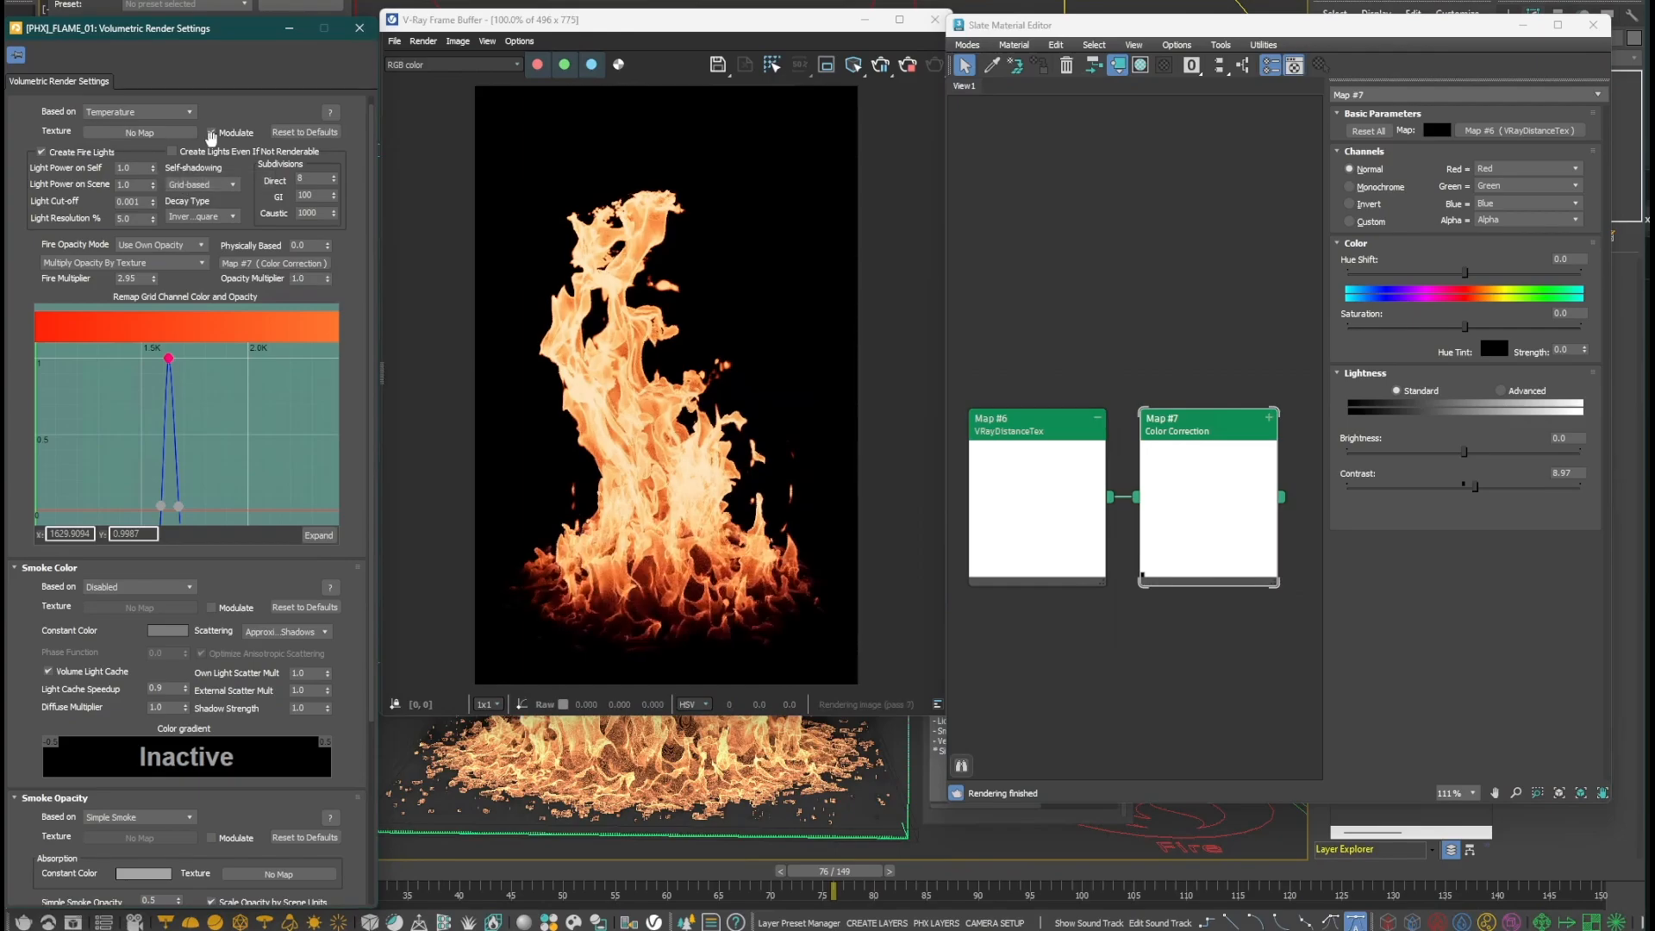
left_click(209, 133)
- Move the orange key of the fire's color gradient to about 1600, in line with the intensity curve's peak
scroll(202, 405, "down", 5)
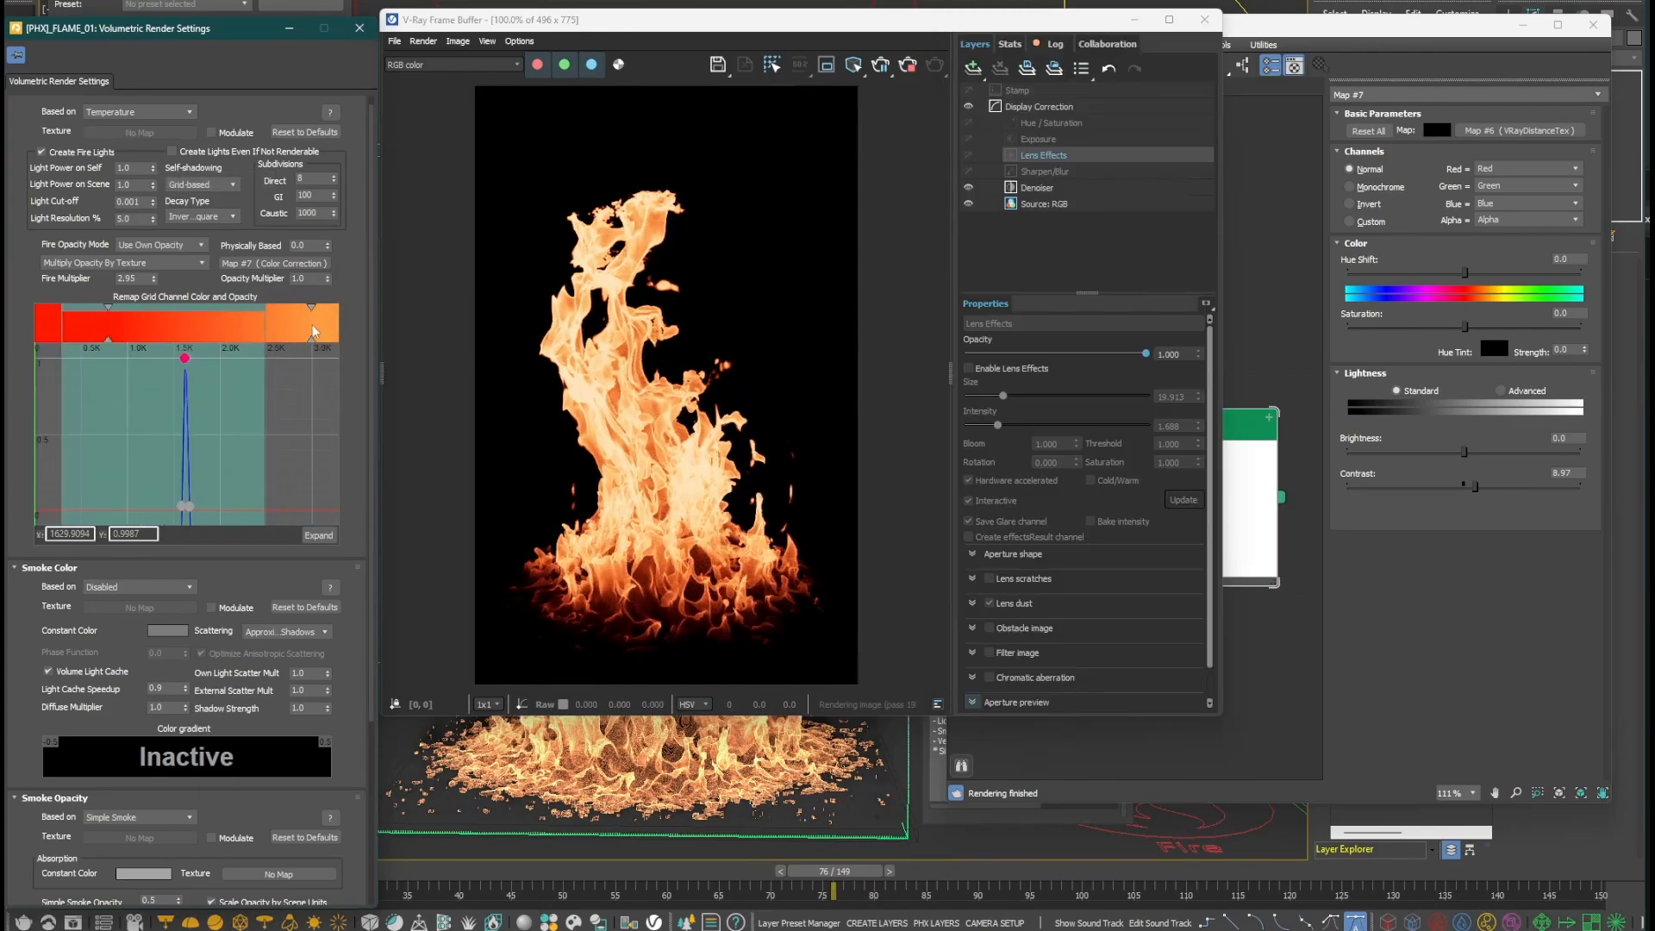
left_click_drag(313, 330, 187, 330)
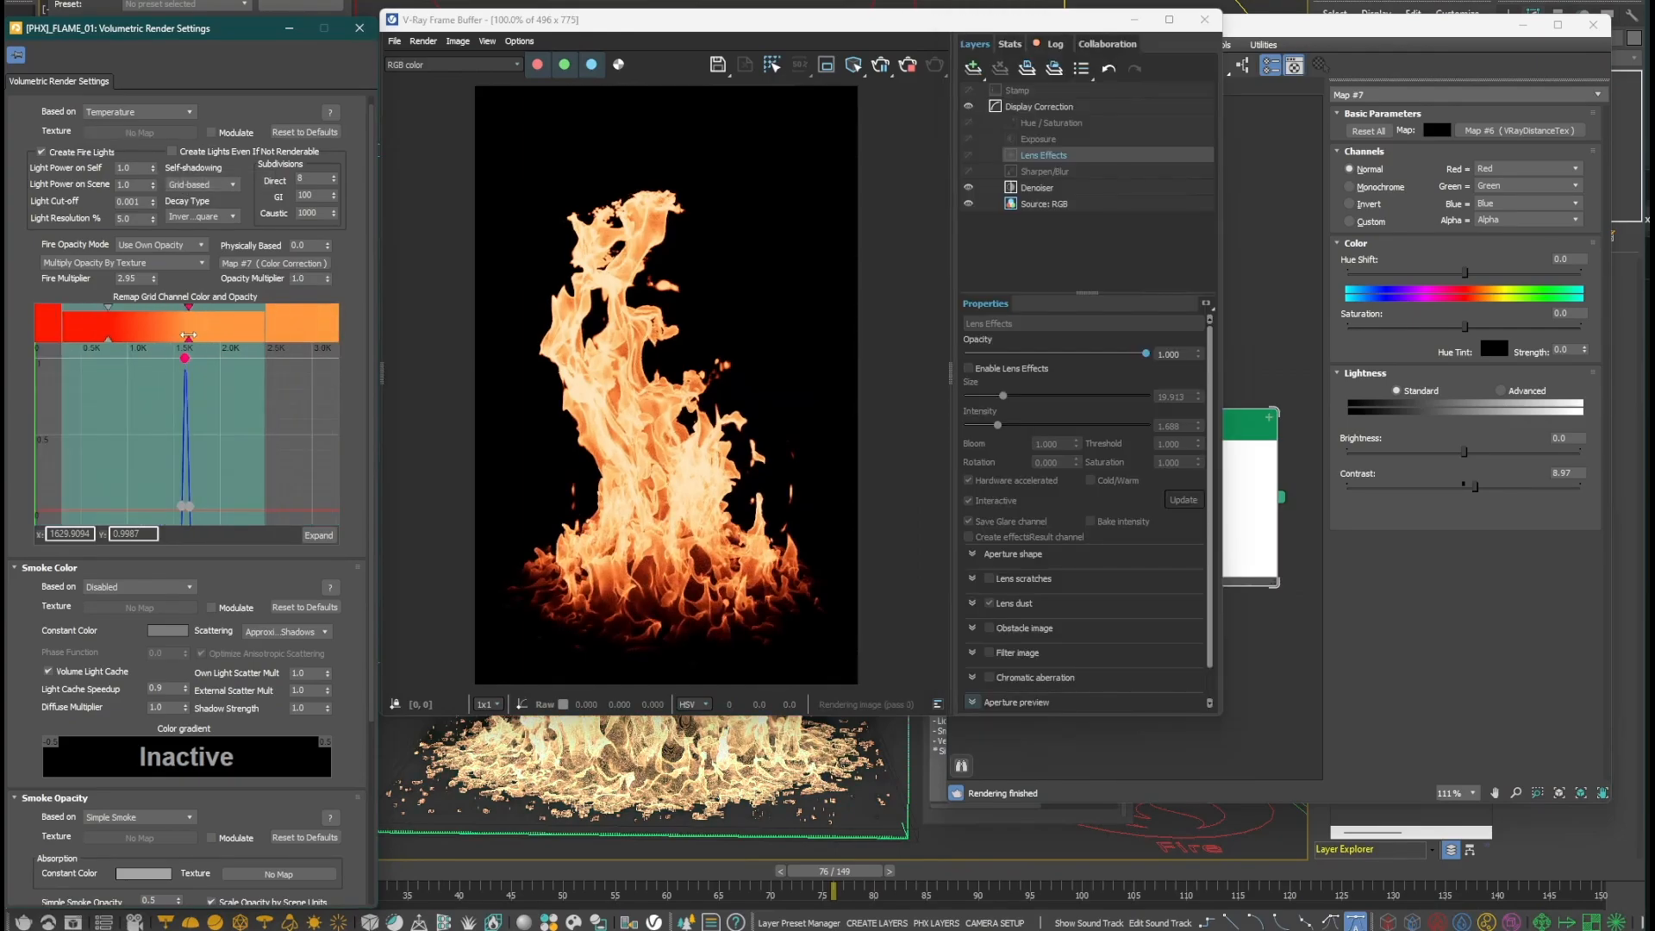
scroll(188, 330, "up", 6)
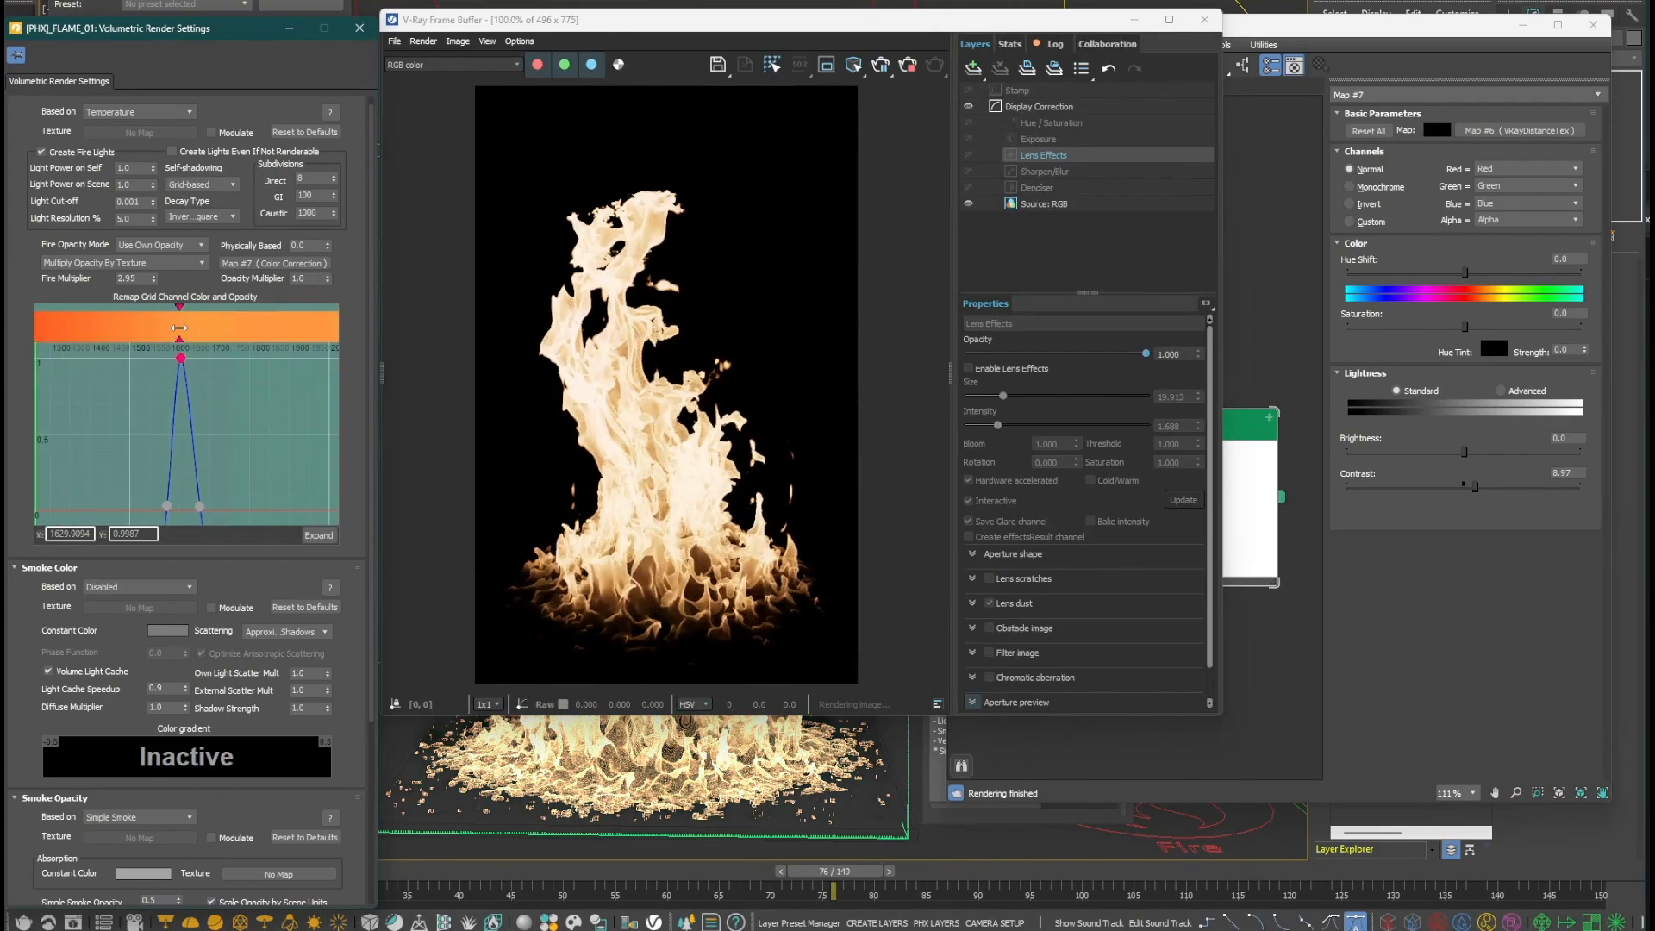
- Move the outlying key of the fire's color gradient close to the intensity curve's peak
scroll(185, 345, "down", 3)
left_click_drag(31, 322, 187, 332)
scroll(189, 348, "up", 6)
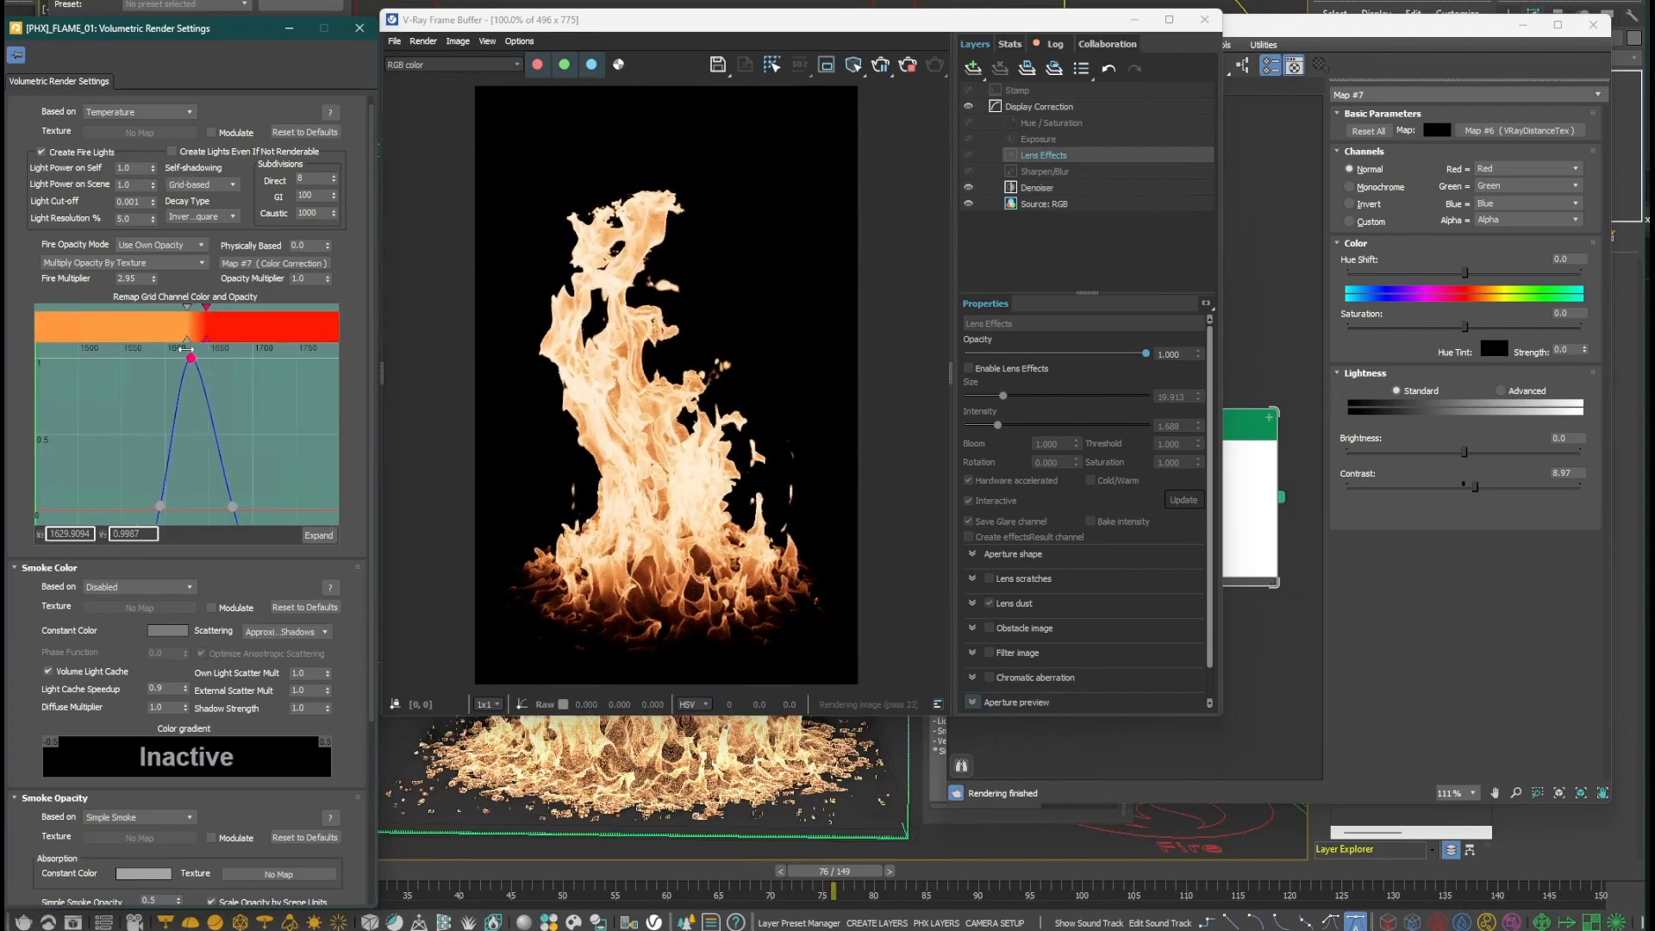
- Make the fire intensity curve linear at its peak and at its two lower points
right_click(196, 361)
left_click(230, 390)
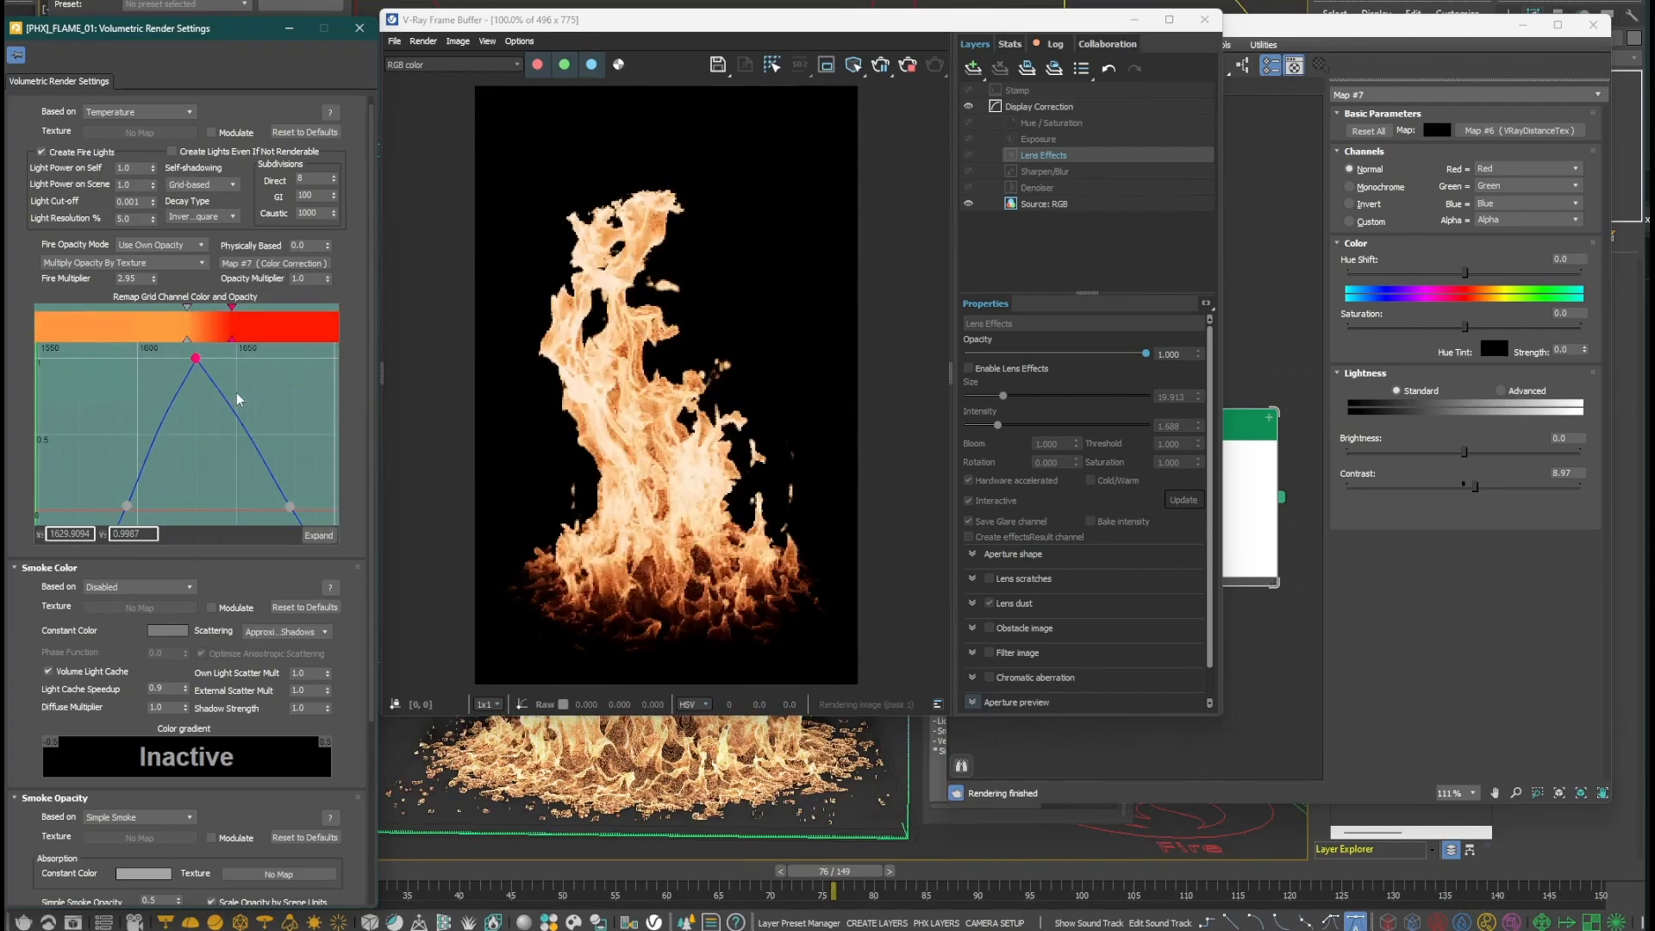
left_click_drag(89, 481, 338, 524)
right_click(290, 506)
left_click(331, 542)
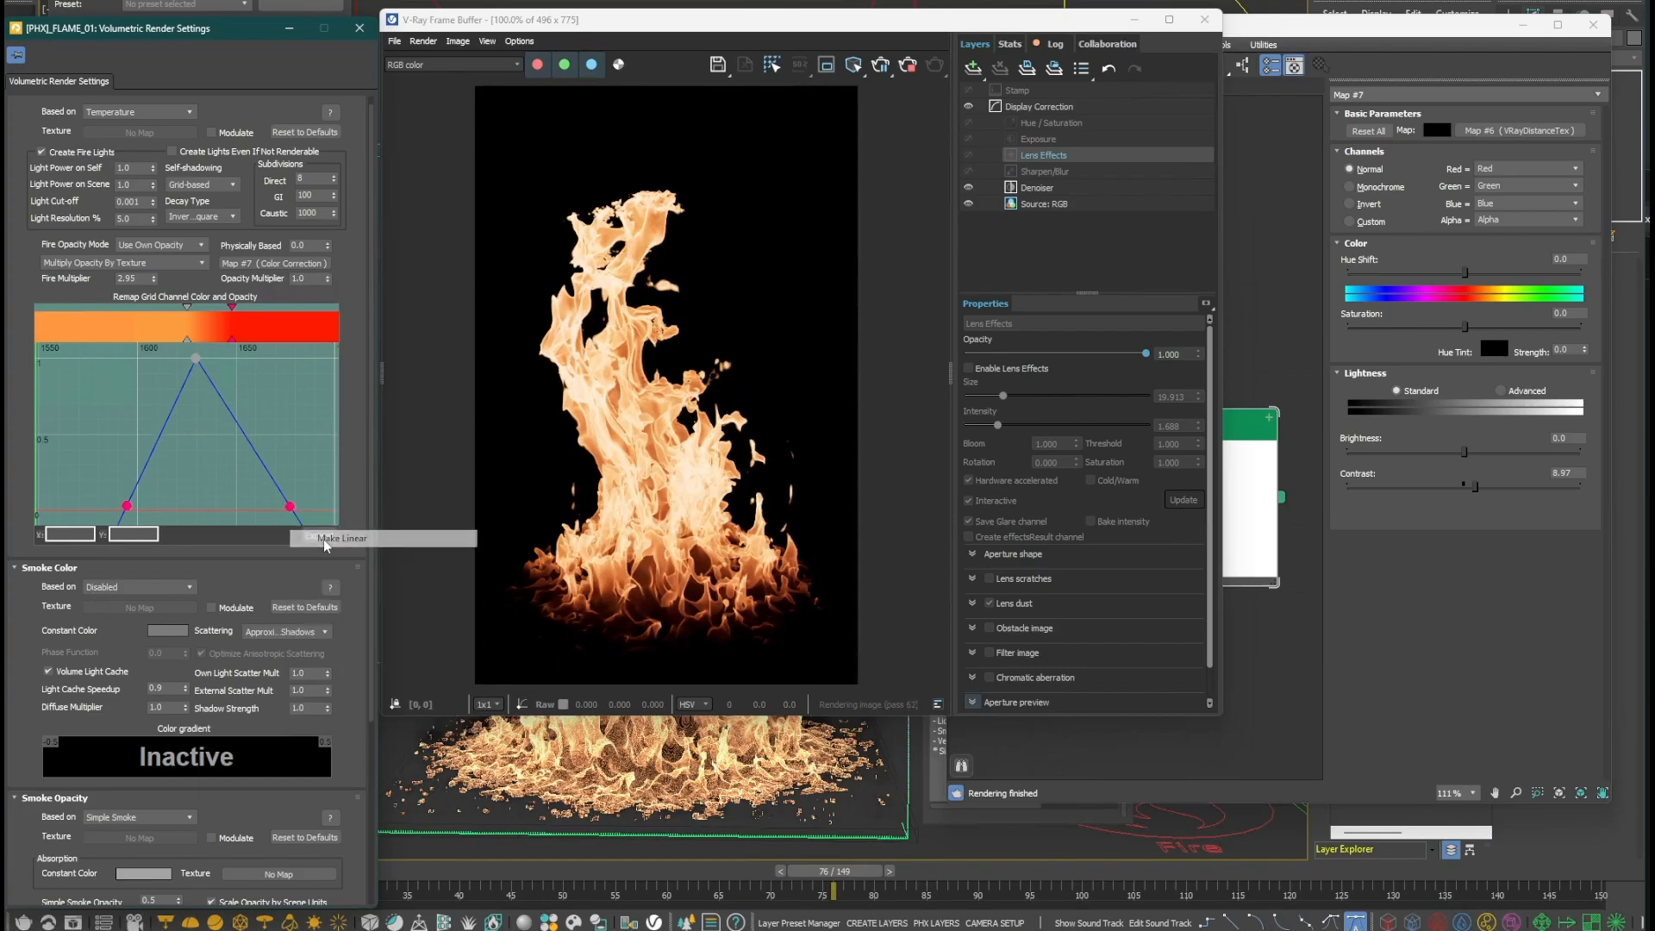
- Move the gradient's red key closer to the curve's peak and deepen the key colors to dark red outside and saturated orange inside
left_click(162, 483)
left_click_drag(231, 339, 207, 337)
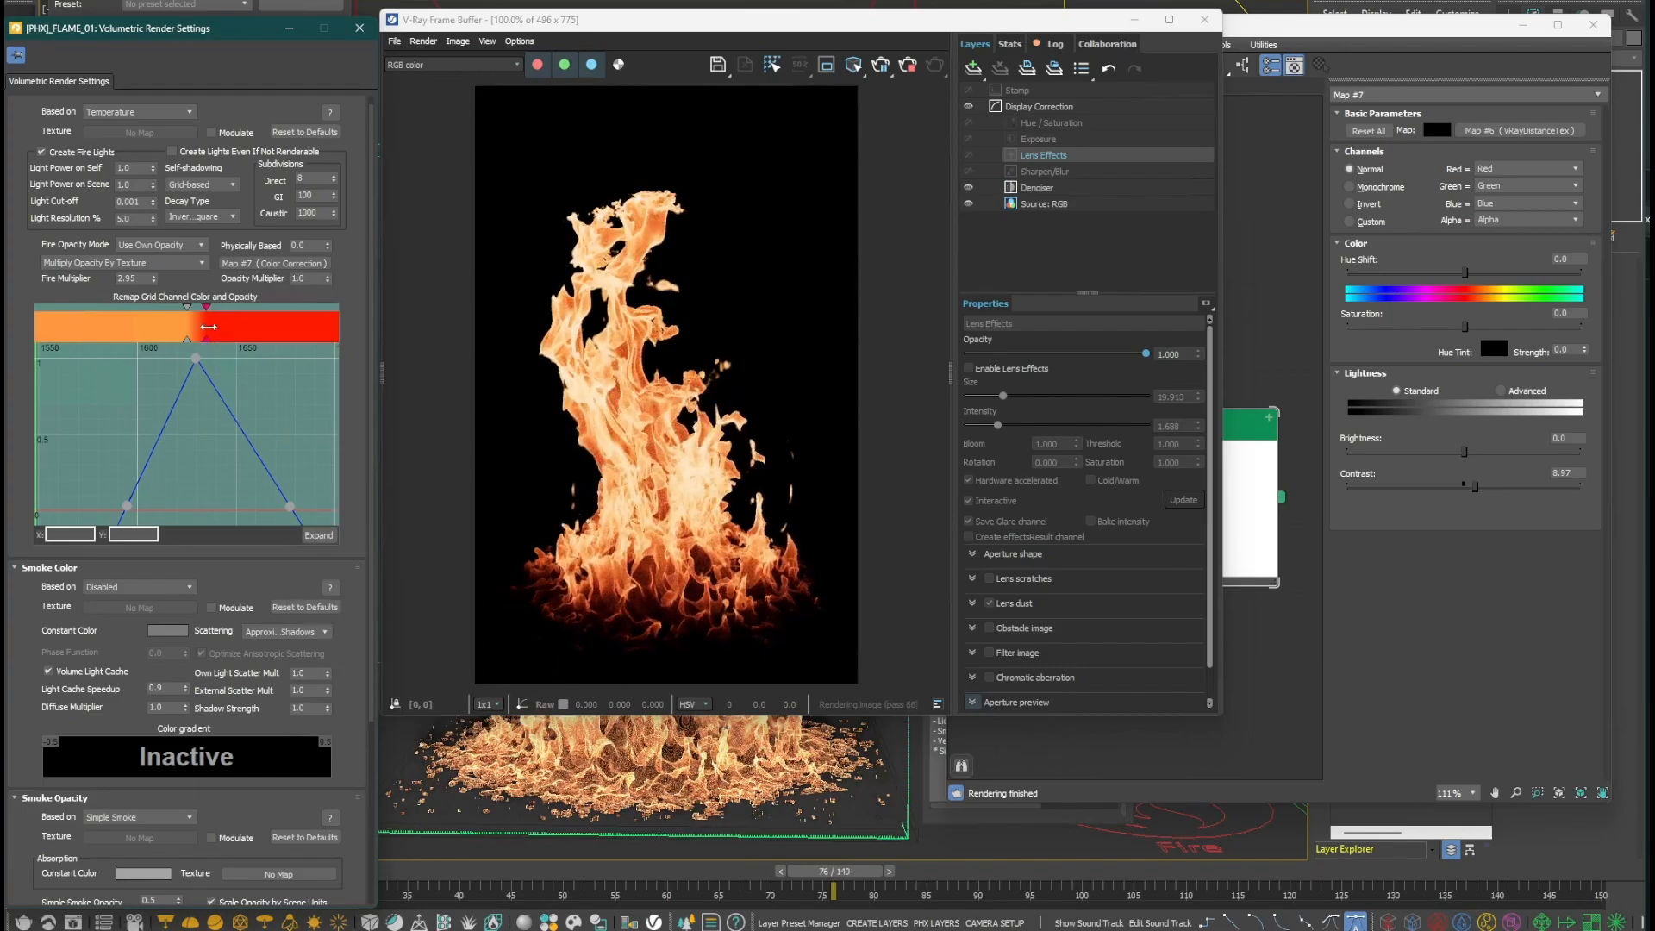
double_click(207, 328)
mouse_move(293, 248)
left_mouse_down()
mouse_move(262, 253)
mouse_move(280, 252)
mouse_move(212, 224)
mouse_move(286, 241)
left_mouse_up()
left_click(335, 296)
double_click(174, 331)
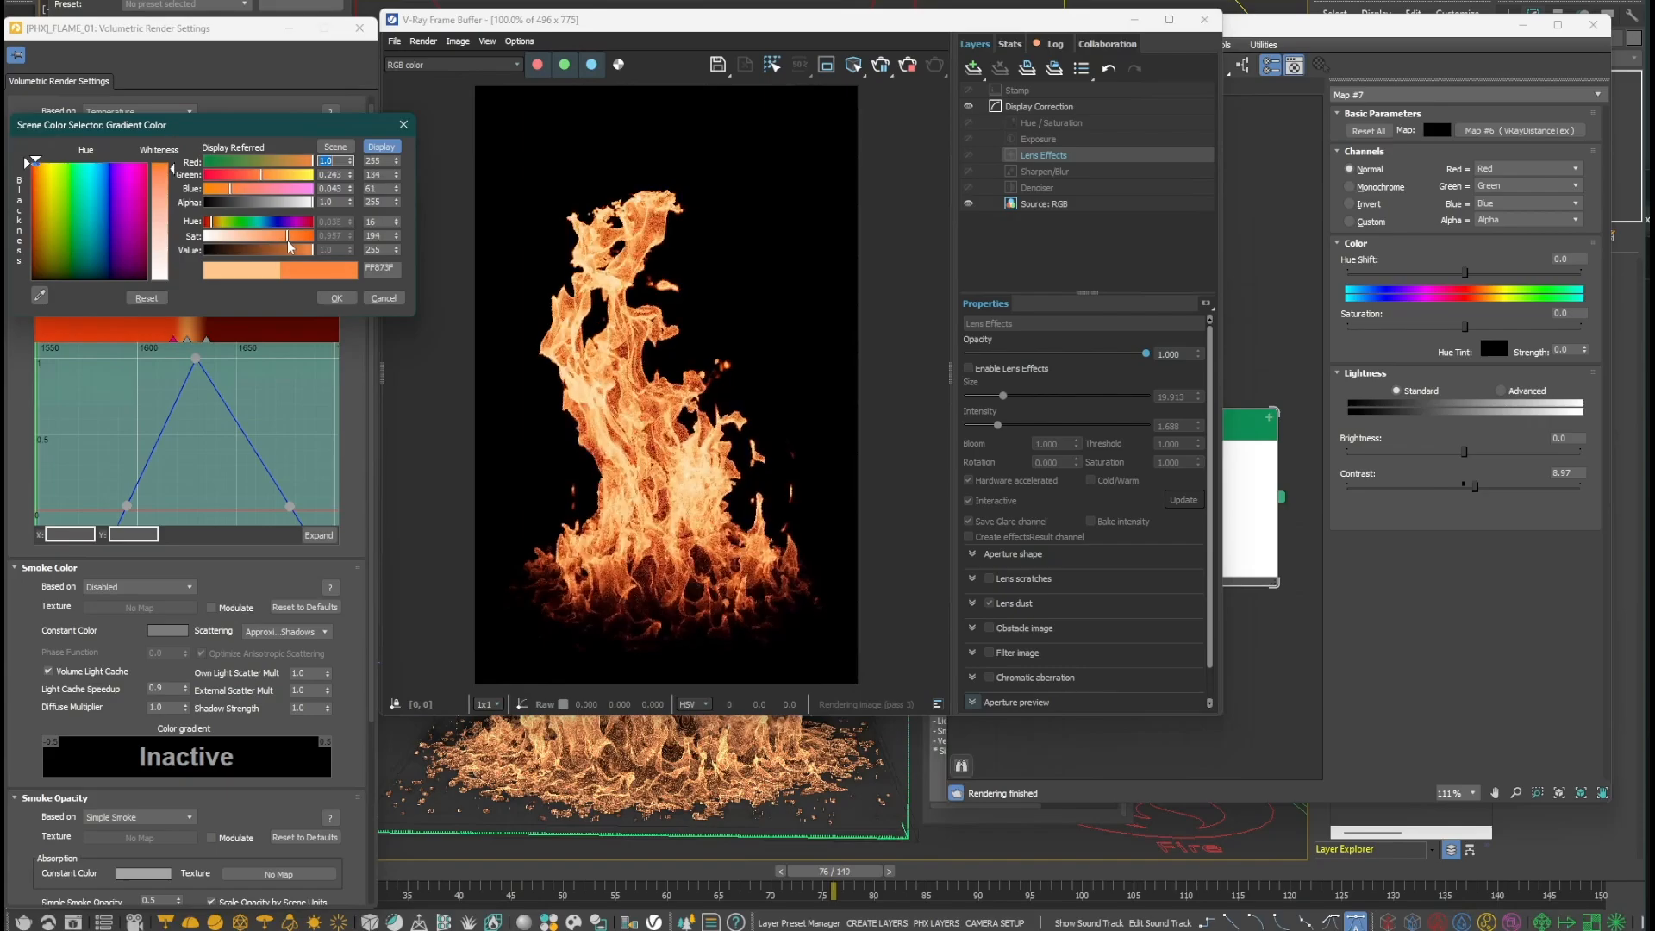
left_click(336, 297)
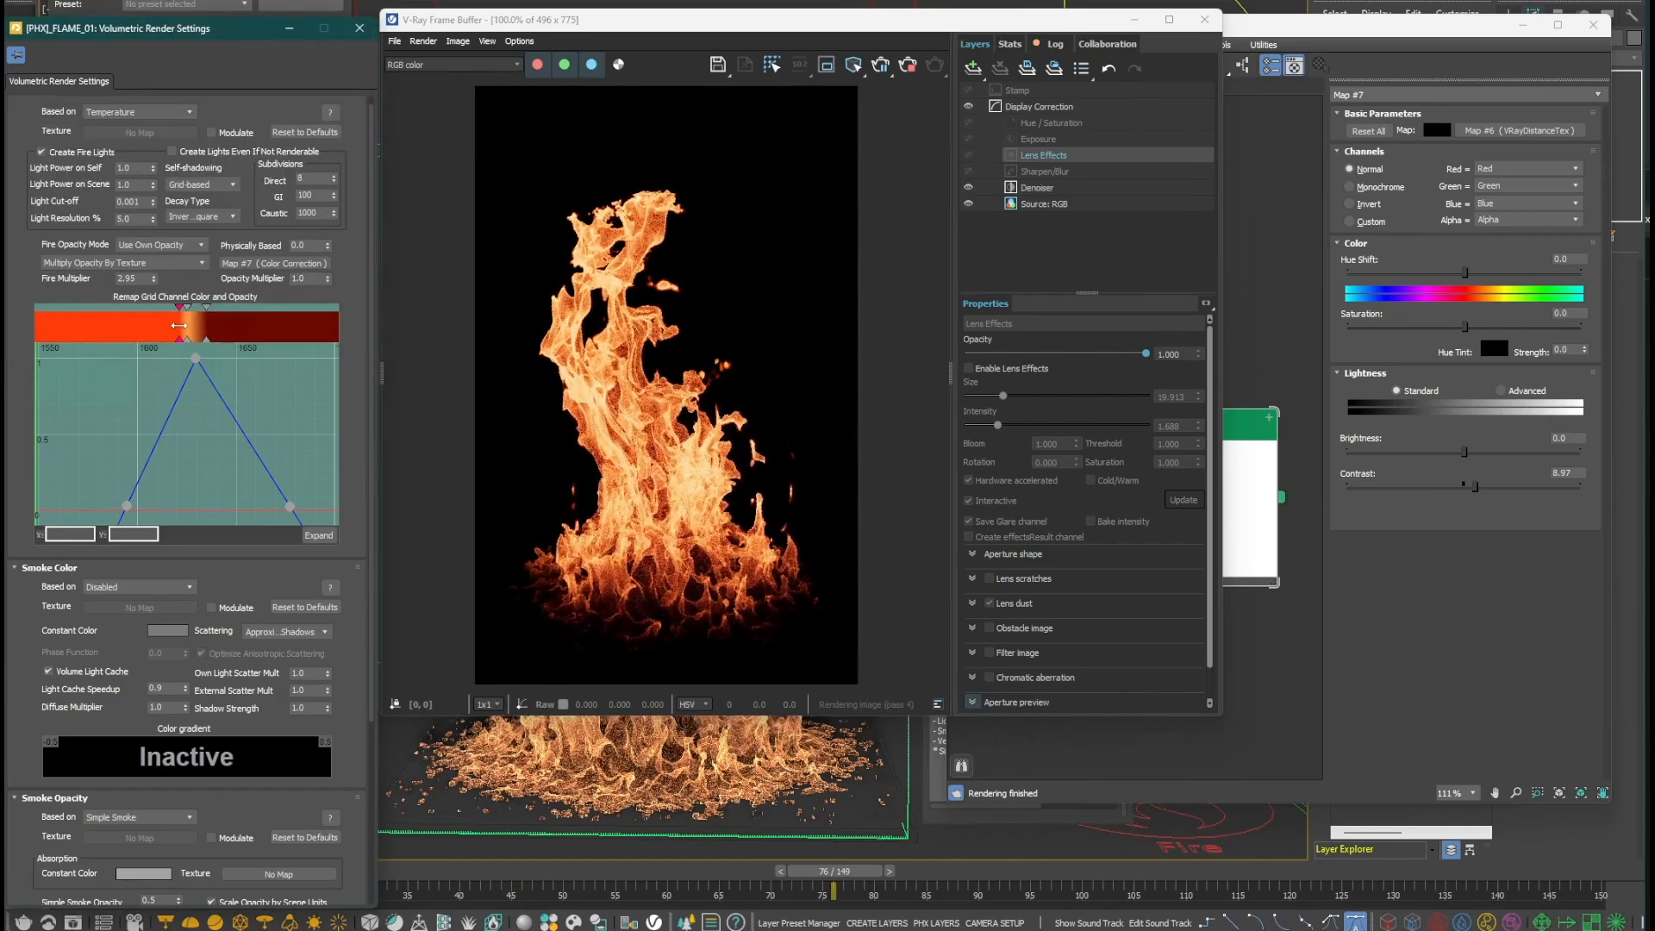
- Raise the Fire Multiplier to about 15.66 and narrow the intensity curve to between about 1620 and 1664, with a low tail
left_click_drag(153, 280, 177, 199)
left_click_drag(127, 506, 177, 503)
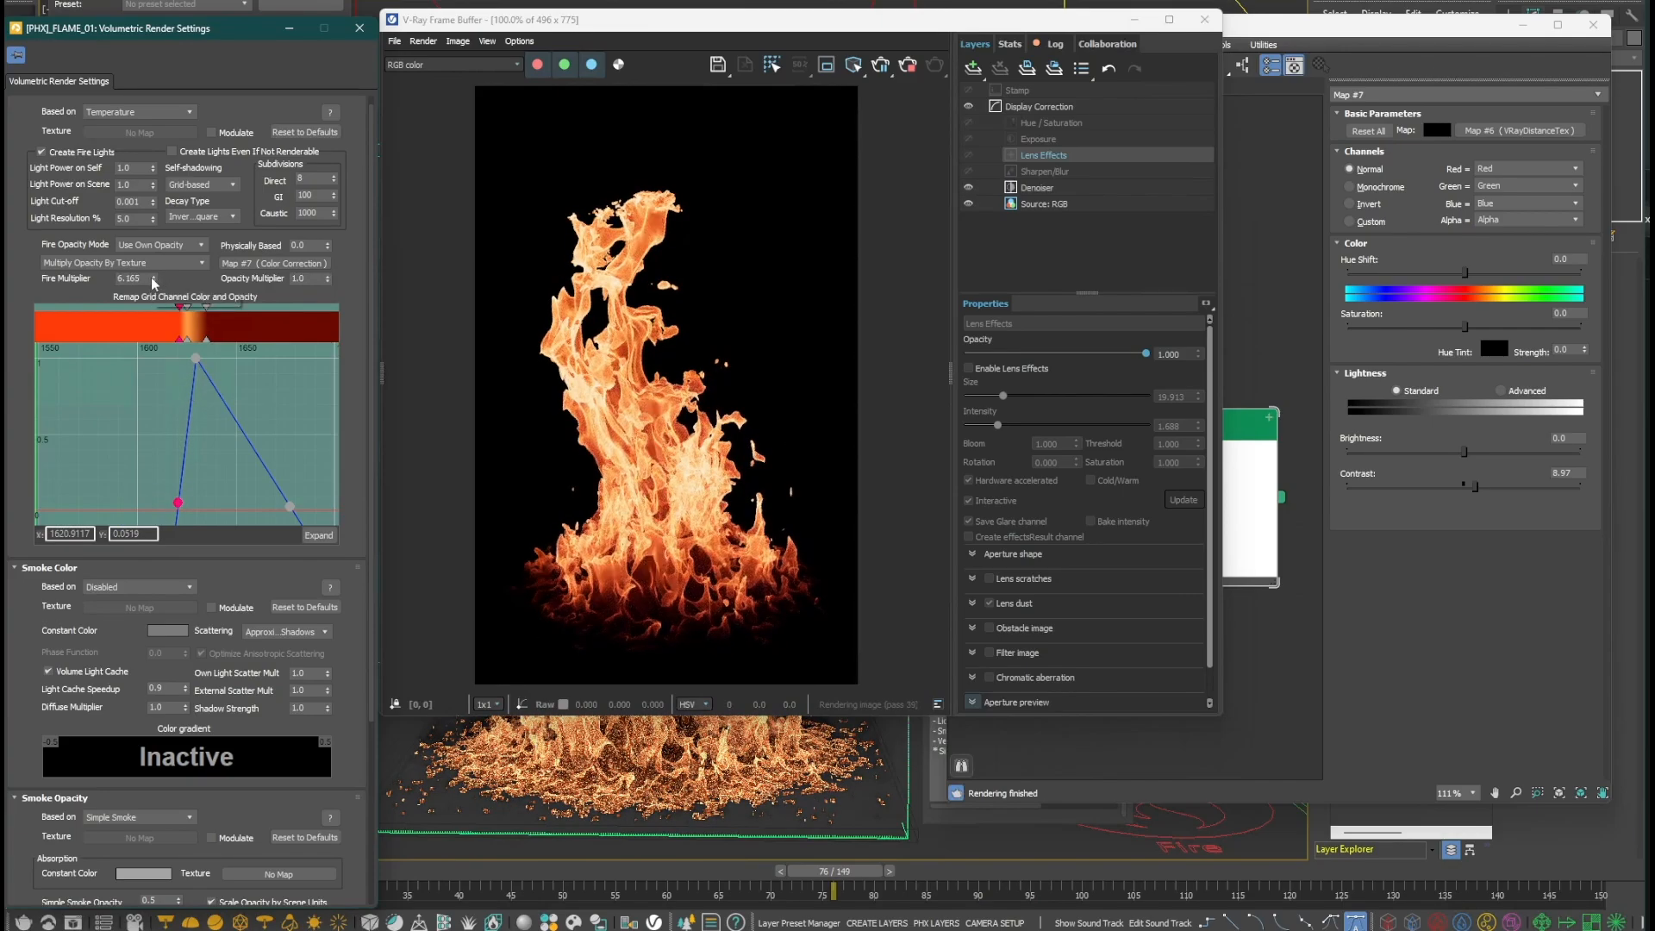
left_click_drag(153, 278, 156, 157)
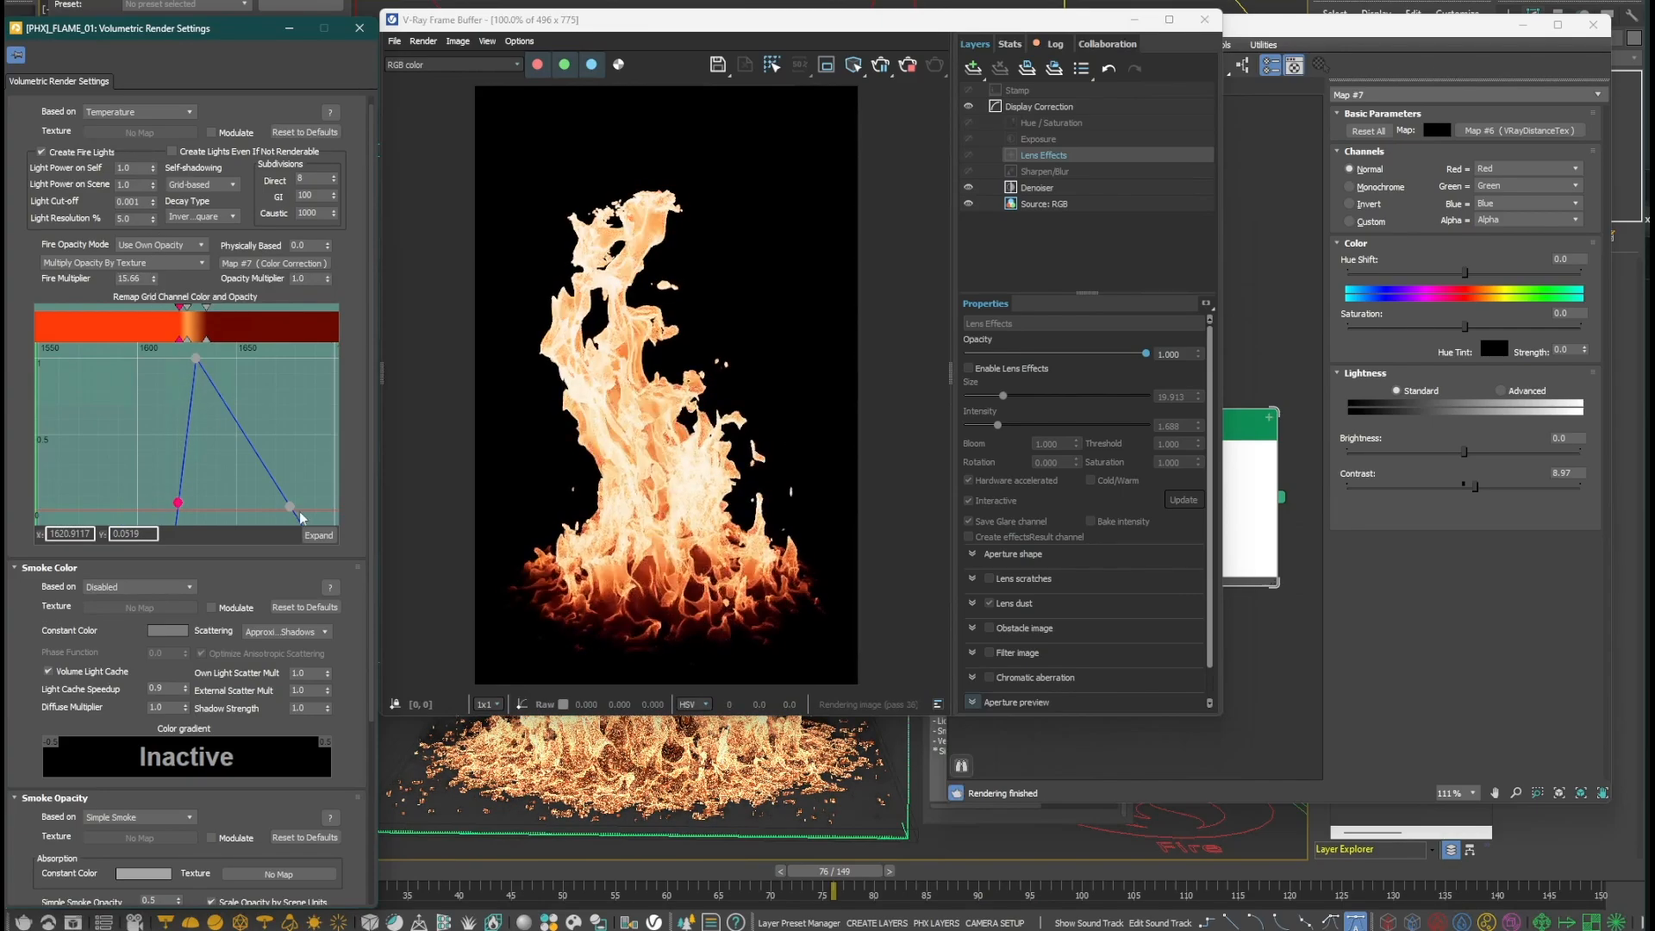
left_click_drag(253, 449, 264, 509)
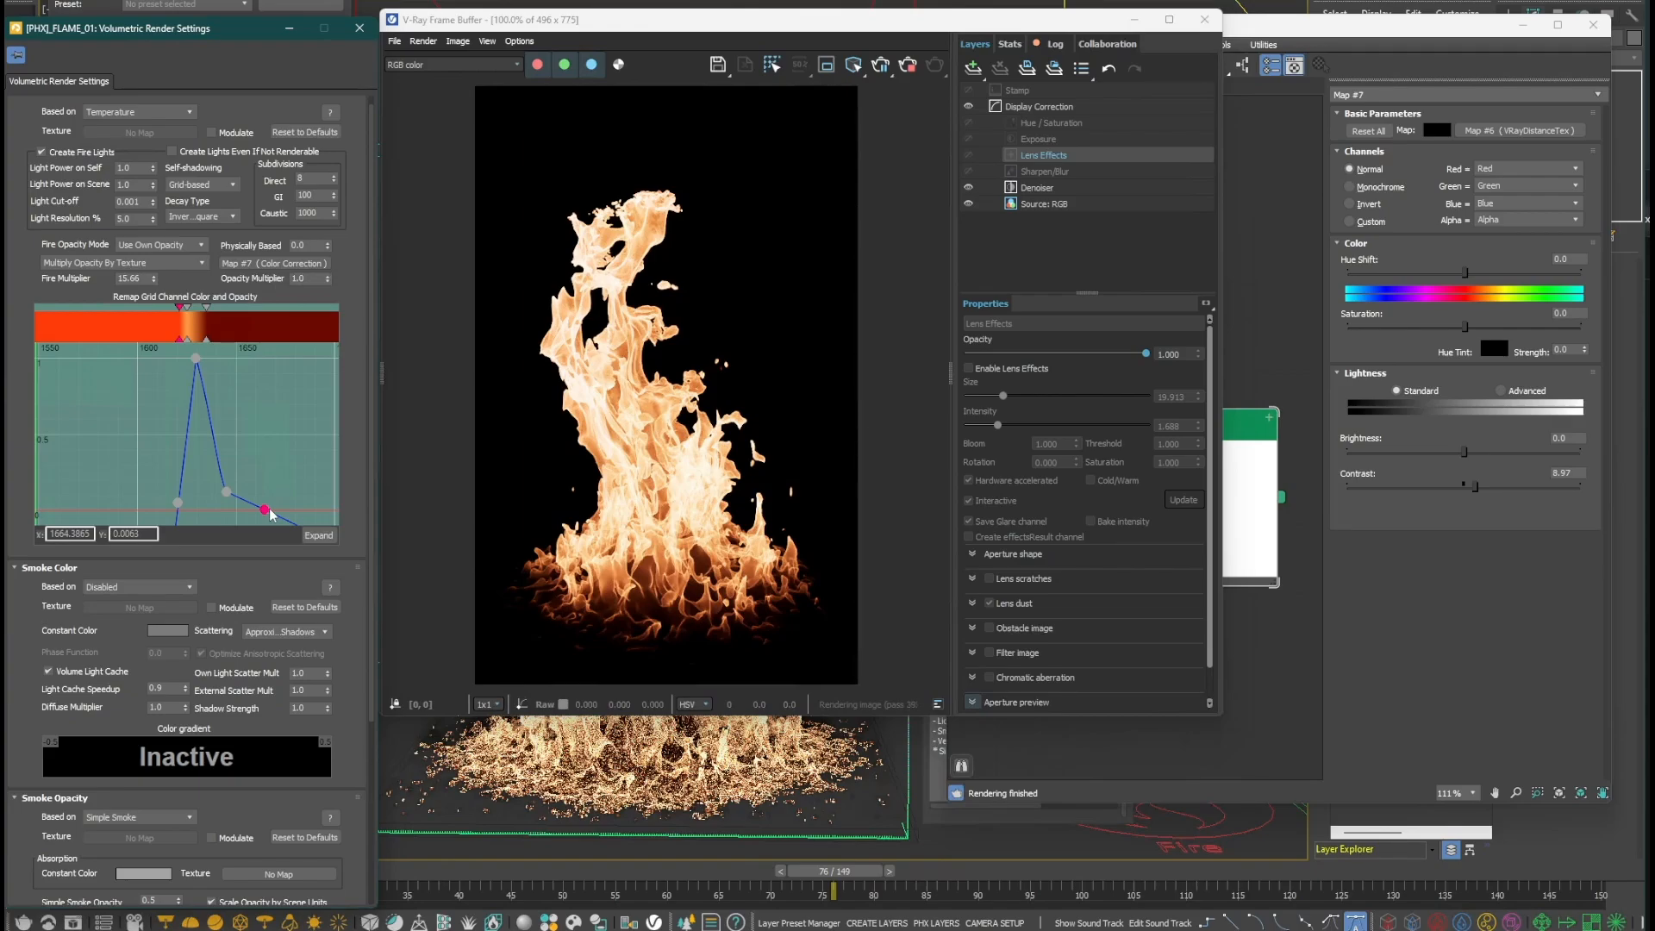
- Base the smoke color on Constant Color and set the render's GI engine to Brute force
left_click(138, 587)
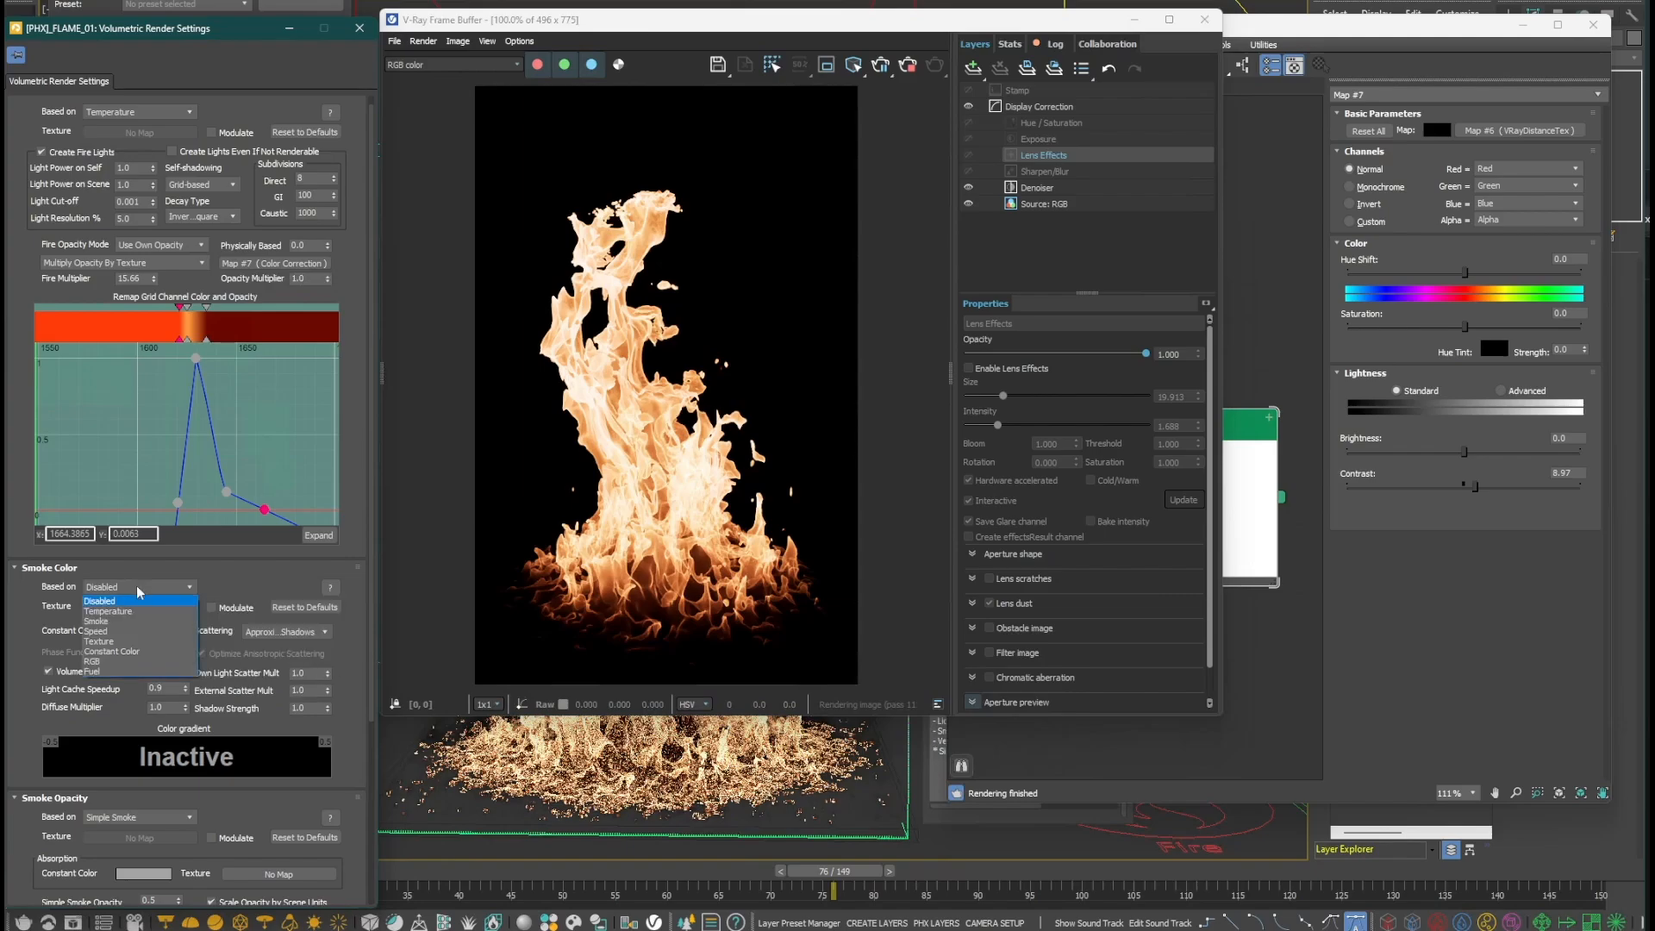
left_click(124, 651)
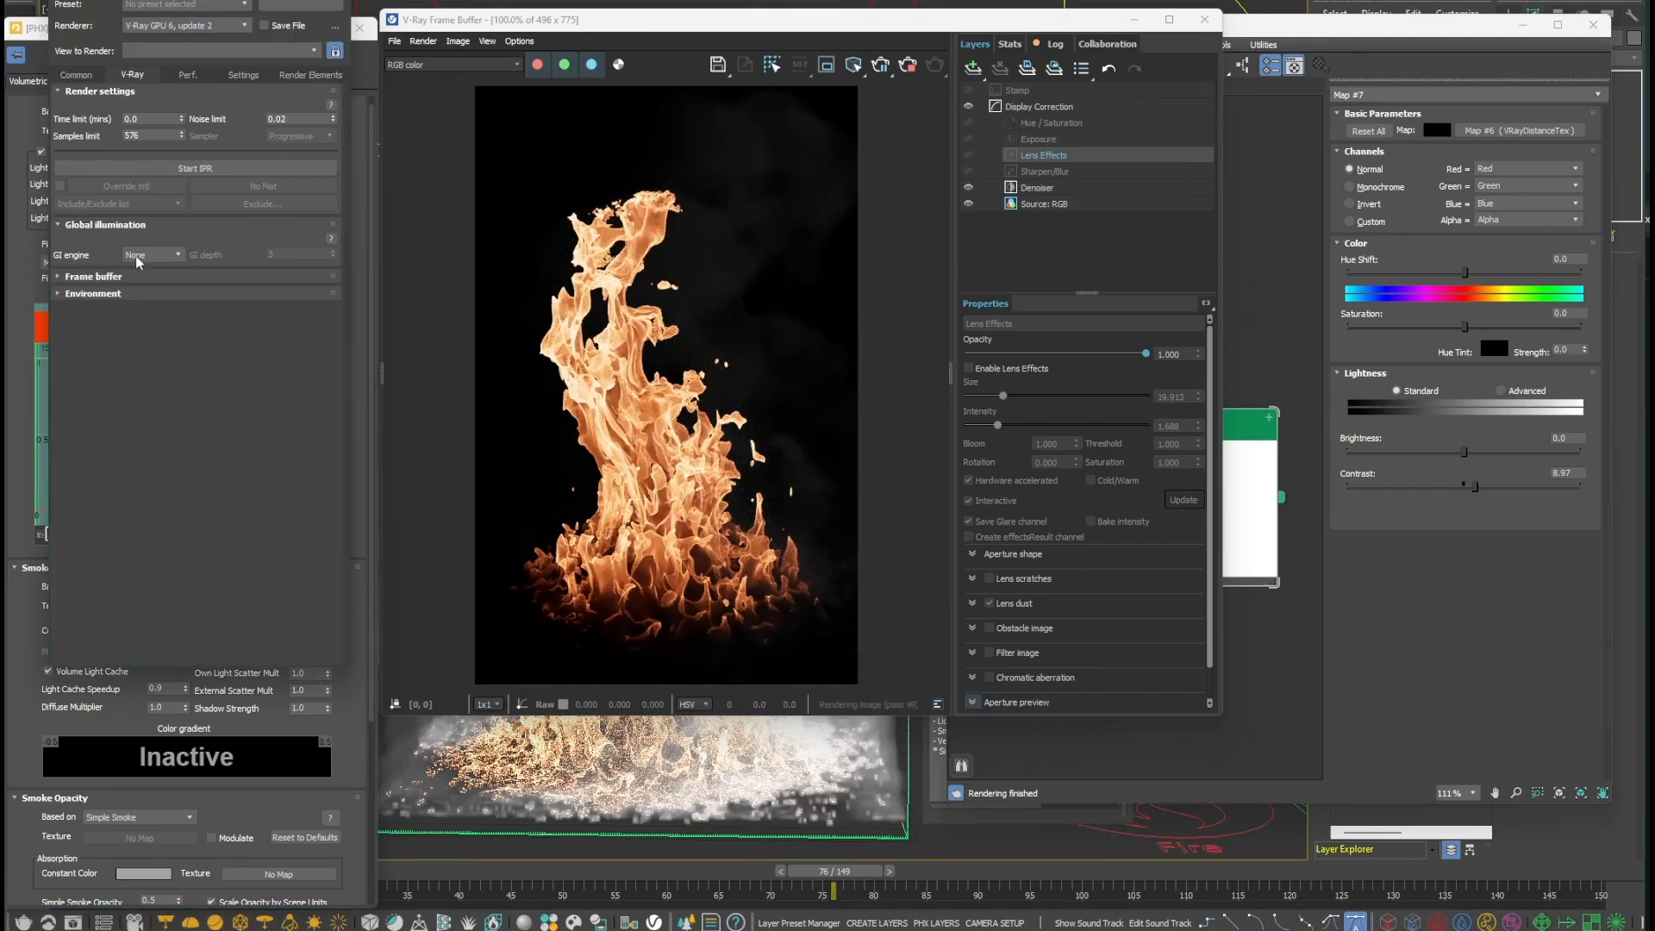
left_click(148, 256)
left_click(152, 283)
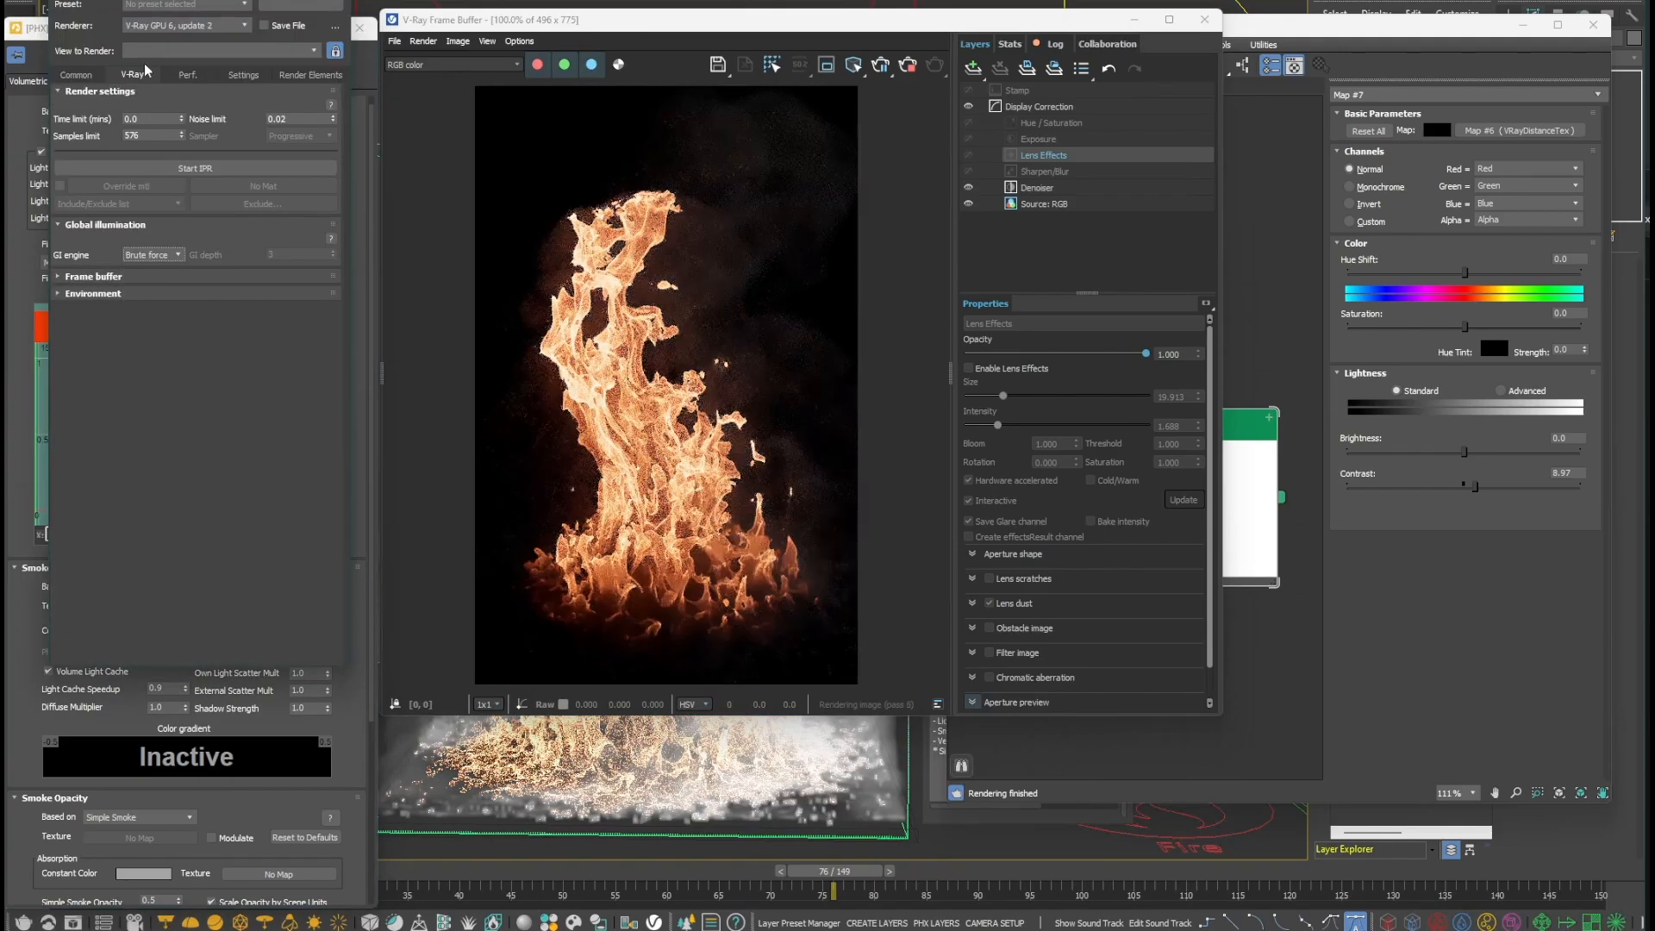
left_click(31, 29)
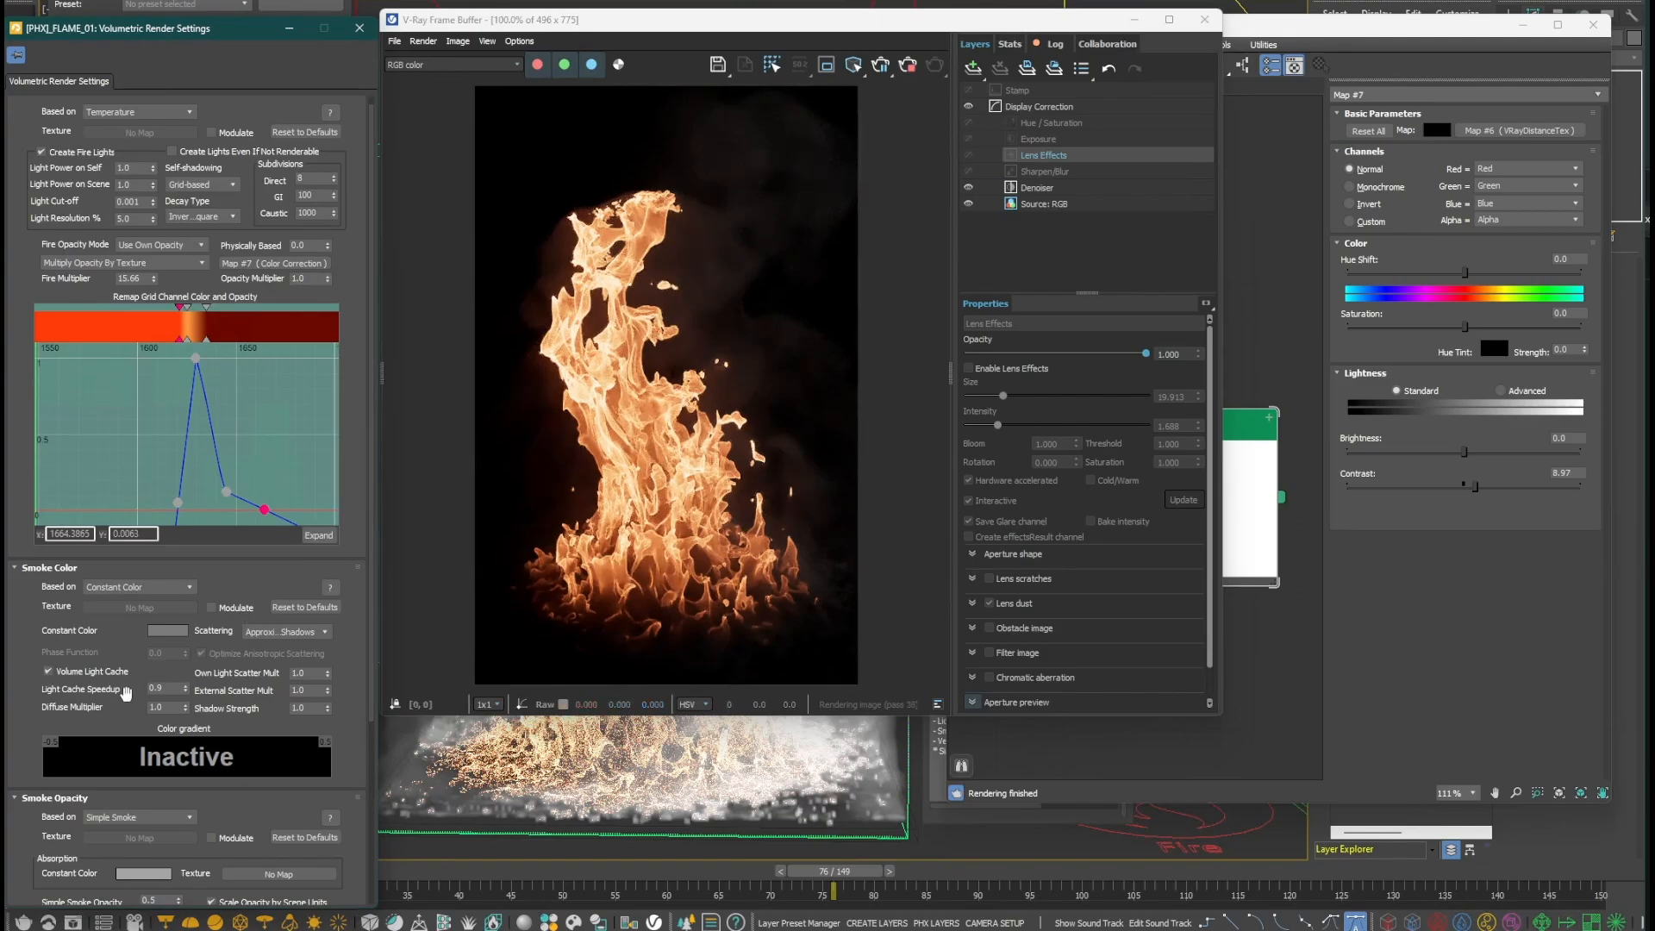
- Base the smoke opacity on Smoke and raise the Fire Multiplier to about 39.3
left_click_drag(50, 856, 53, 614)
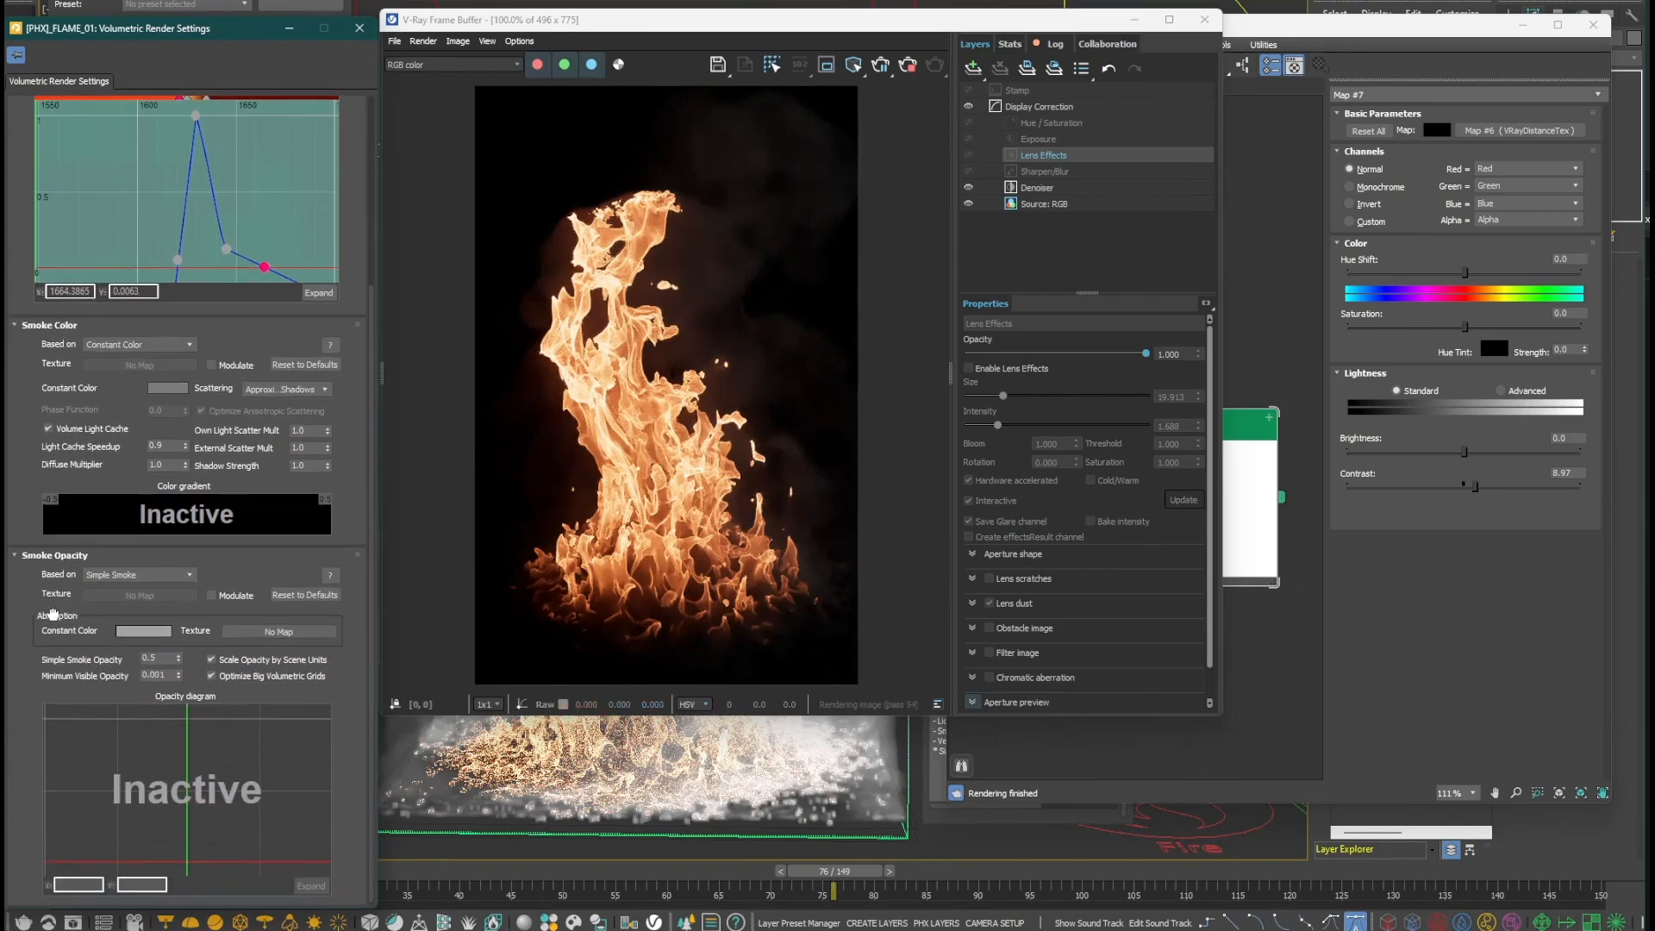
left_click(149, 575)
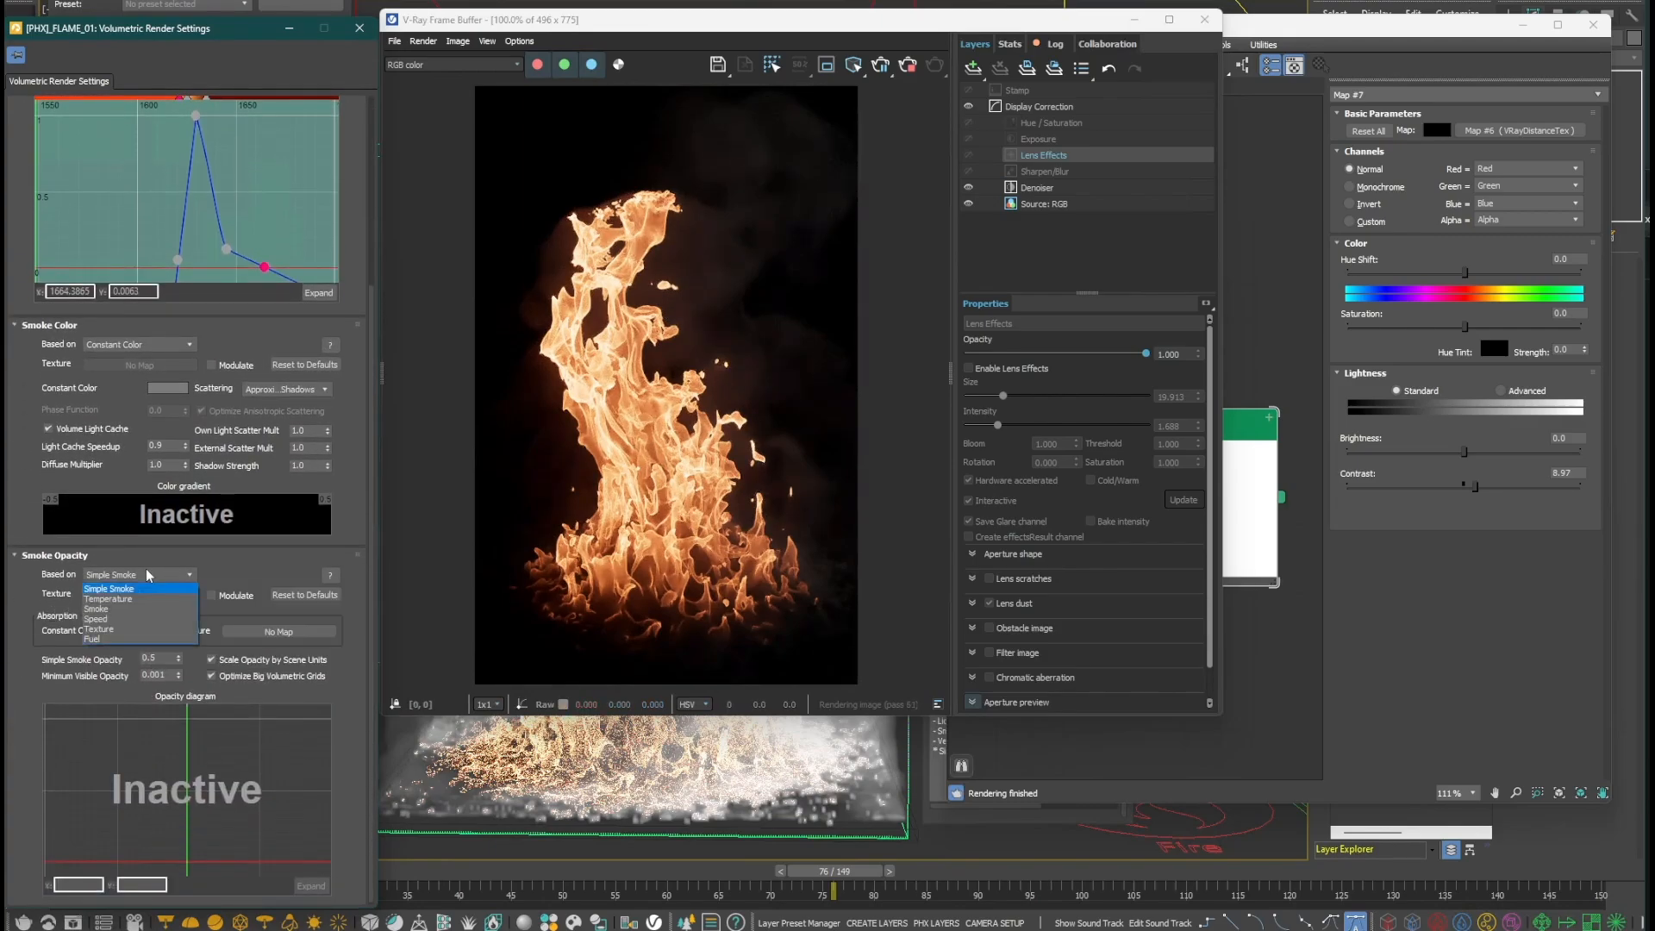
left_click(117, 609)
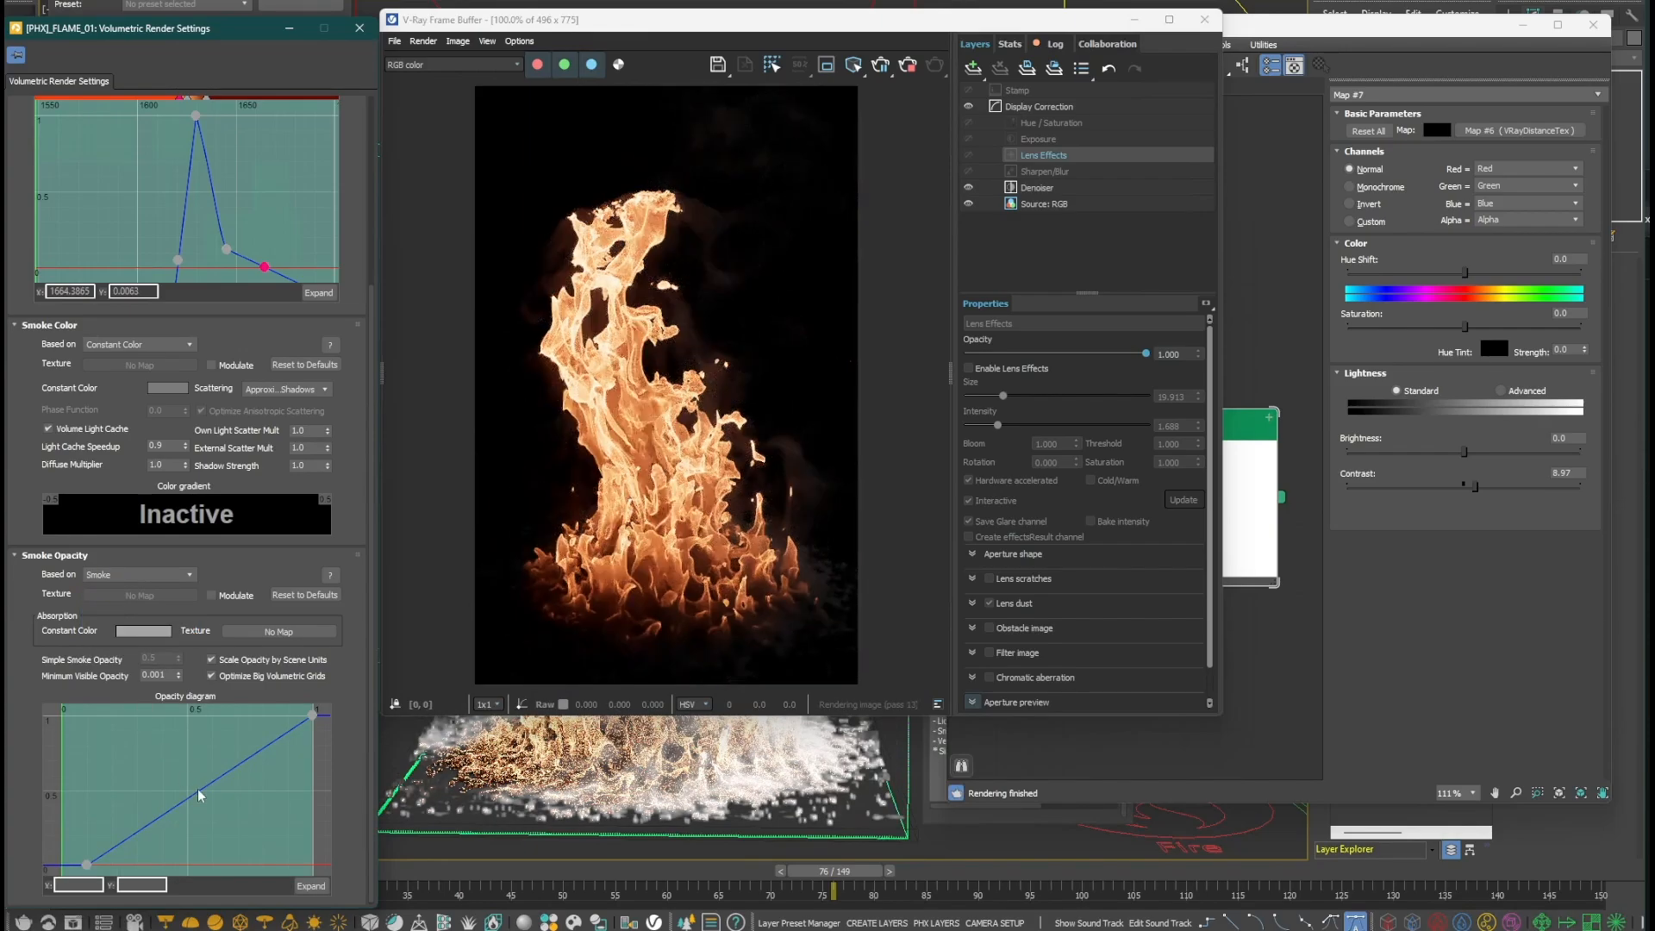
scroll(154, 298, "up", 5)
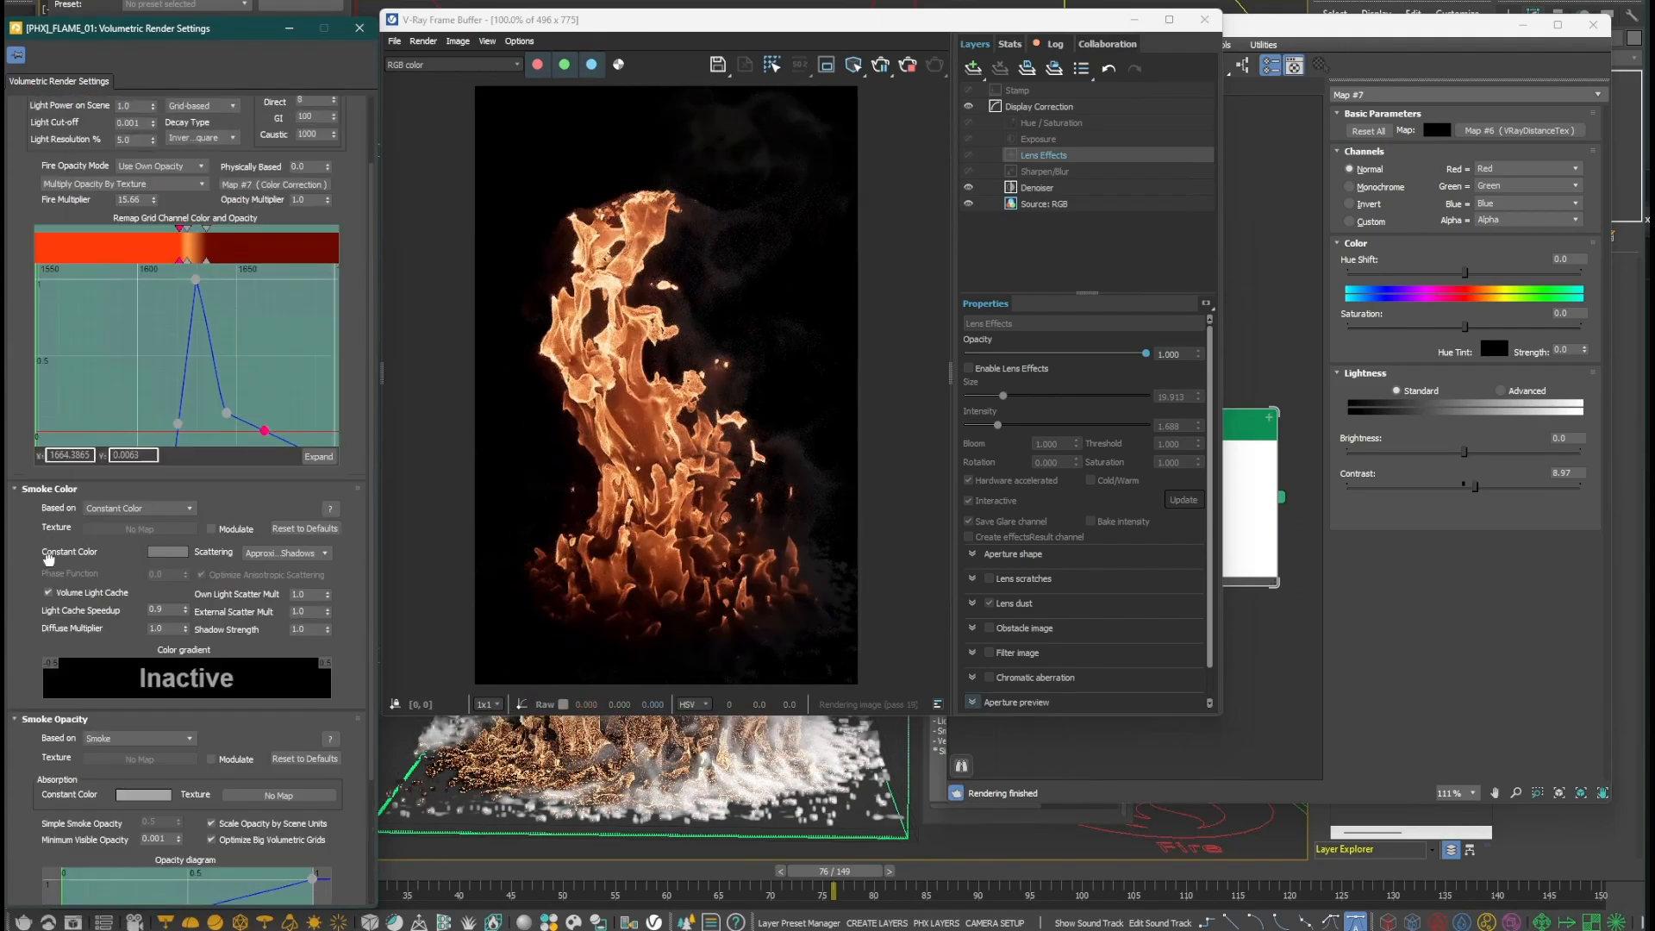
left_click_drag(153, 293, 154, 250)
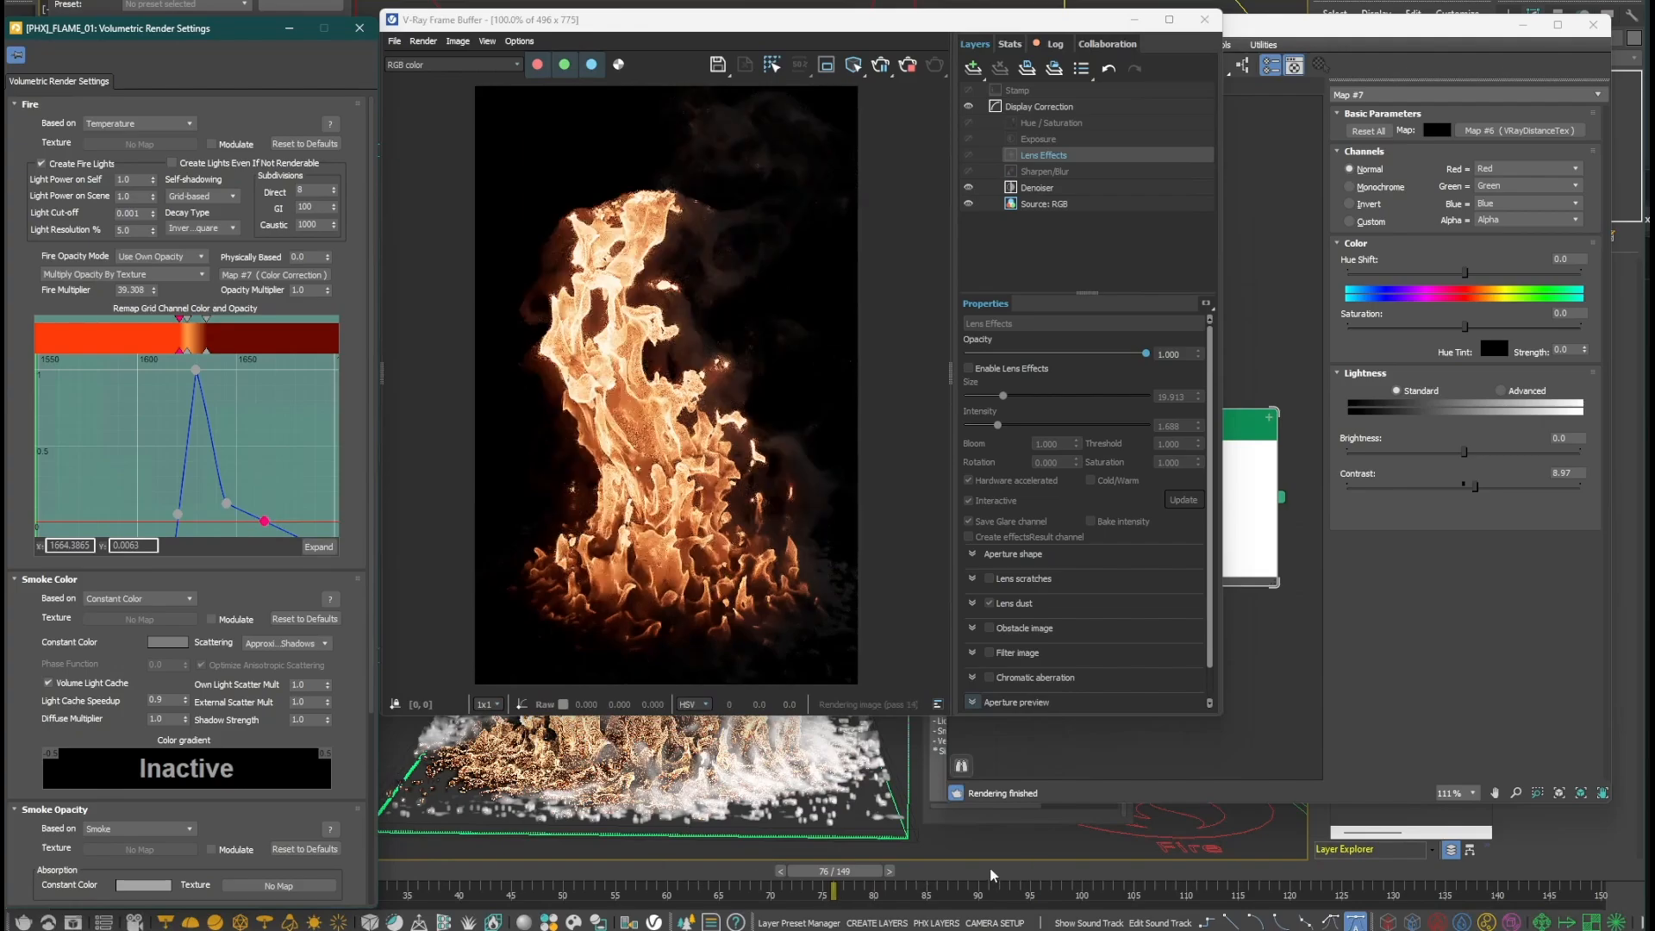
- Go to frame 110 and enable lens effects with a size of about 38.1 and an intensity of about 3.07
left_click_drag(878, 871, 1178, 875)
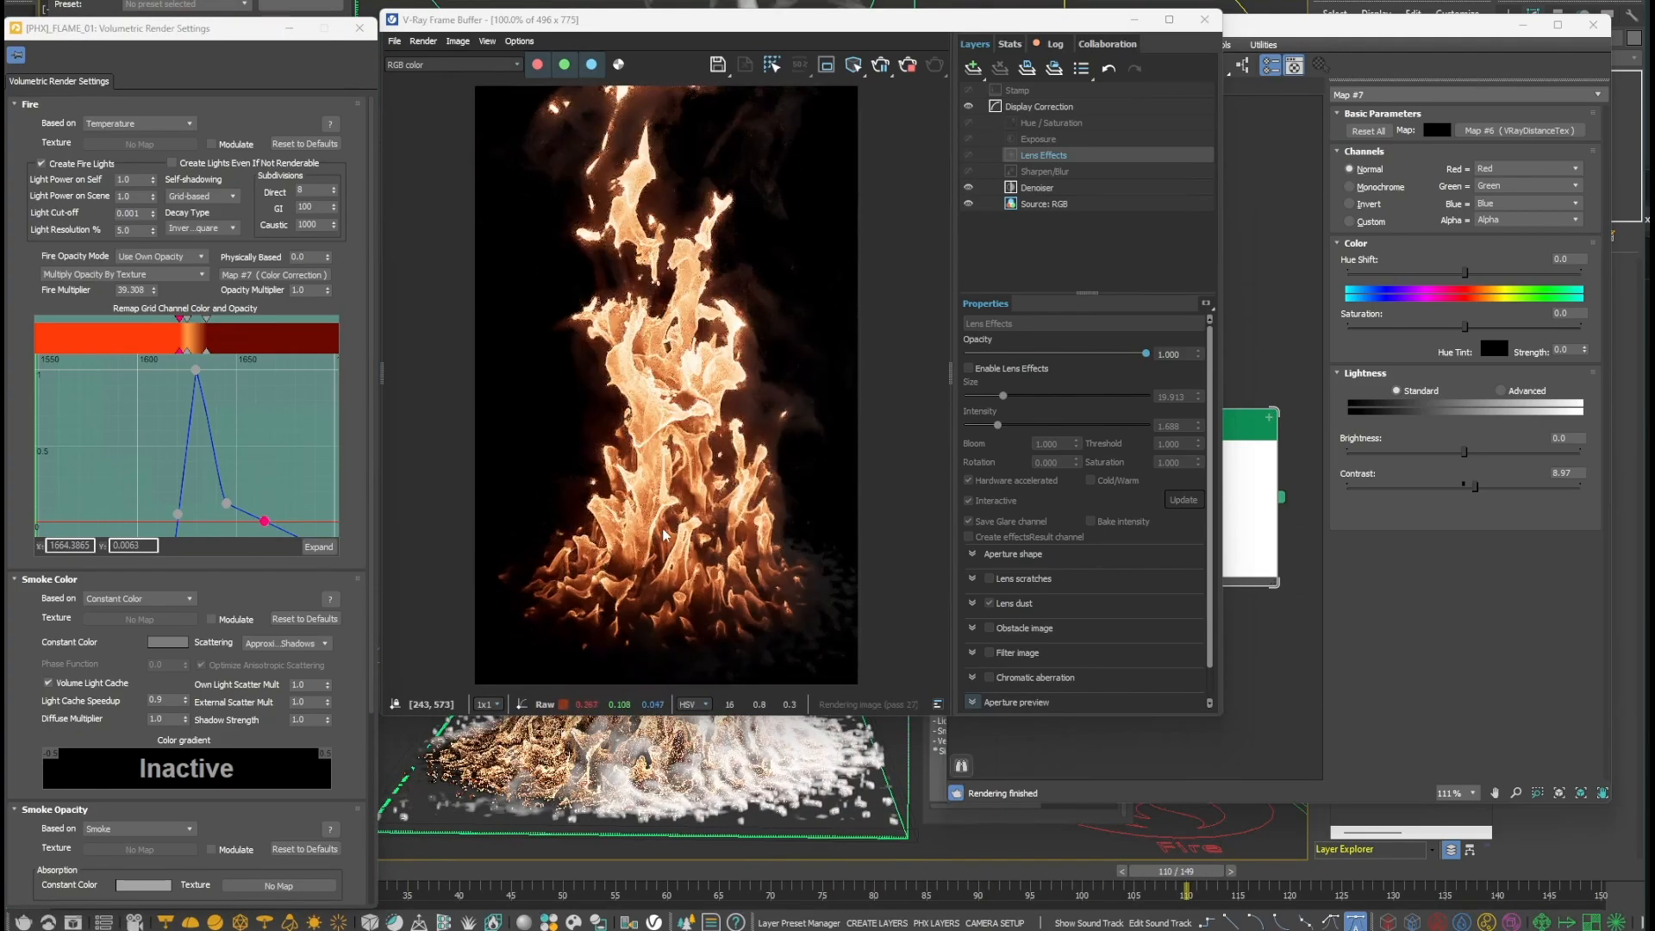
left_click(969, 369)
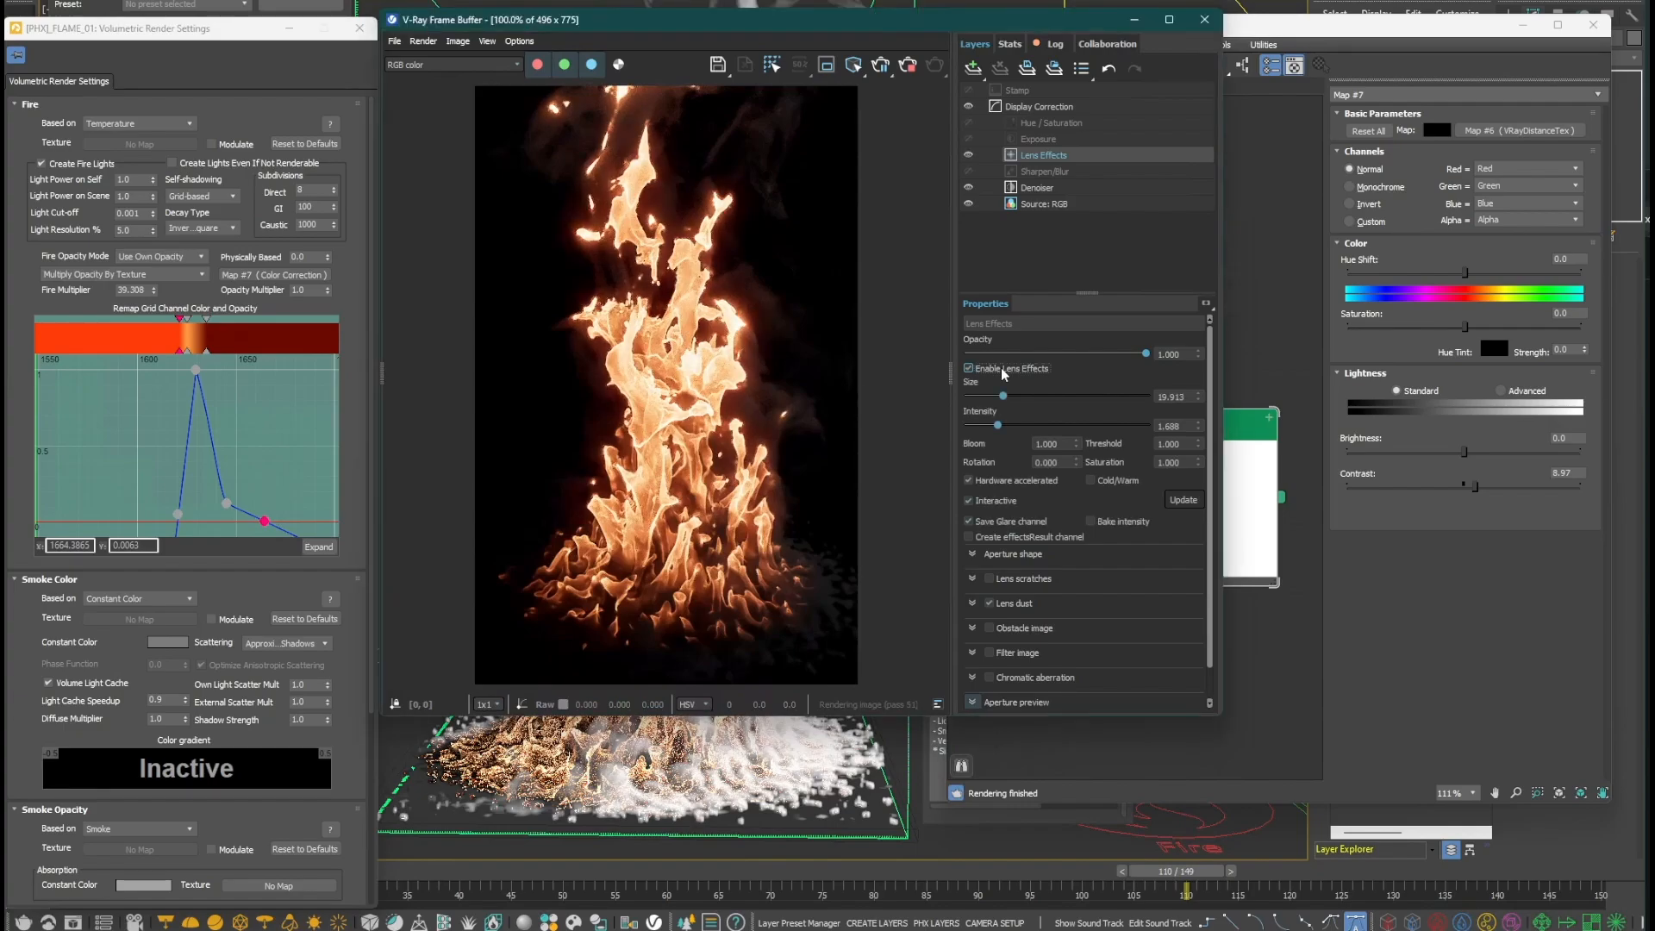
left_click_drag(1000, 423, 1036, 396)
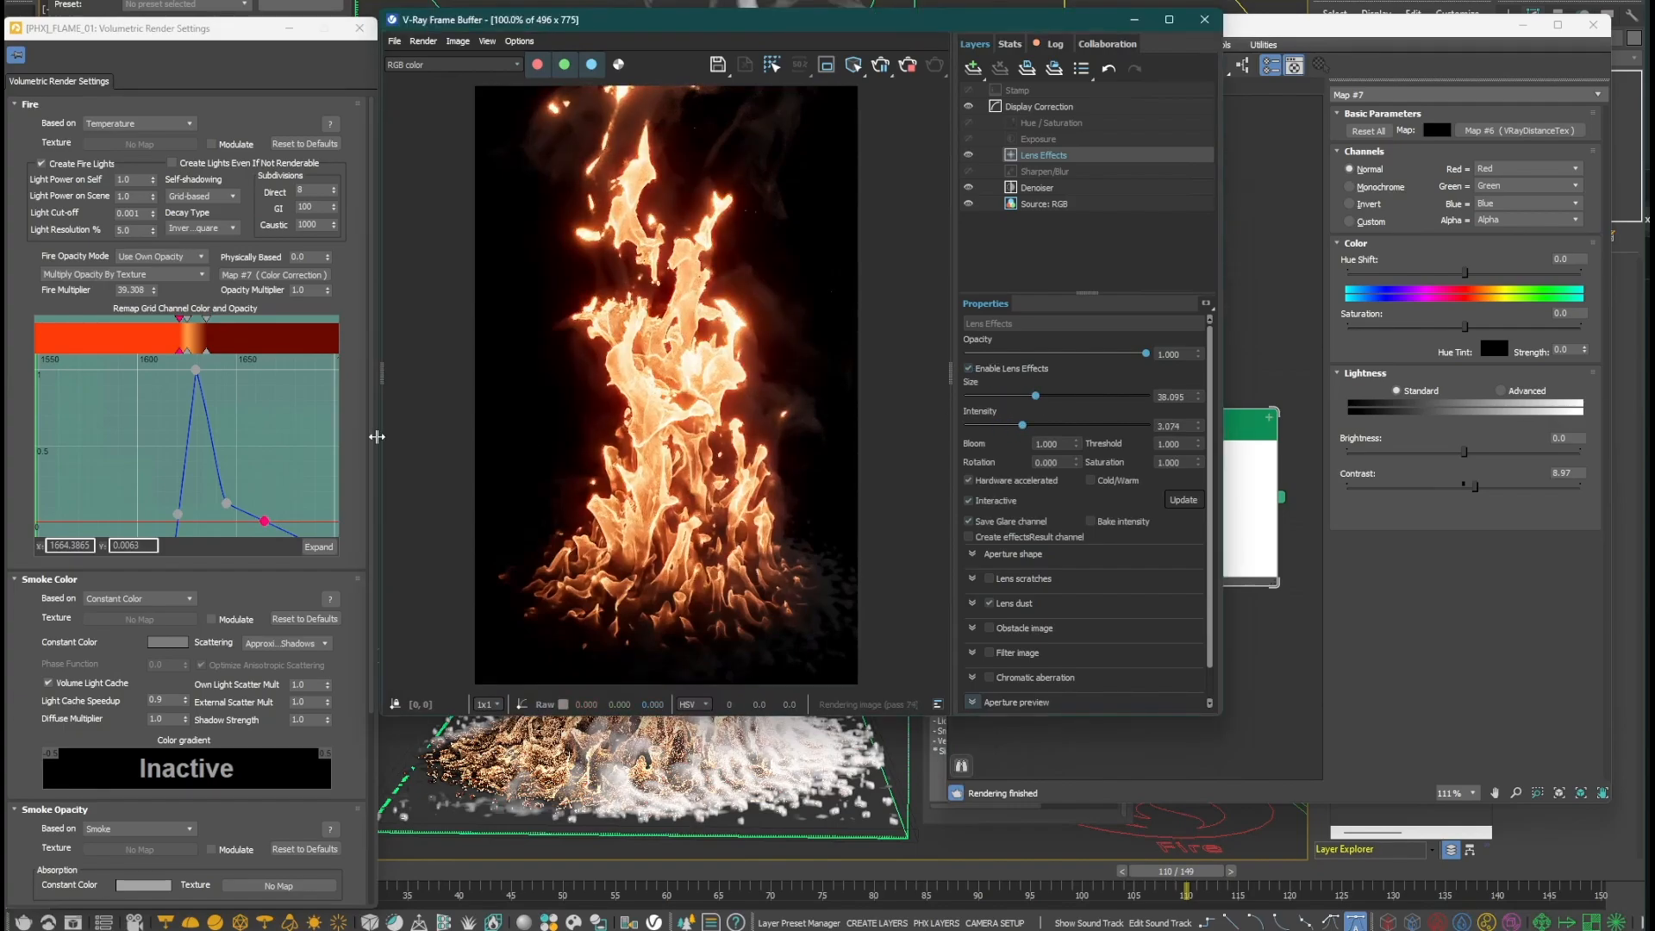
- Set the Fire Multiplier to 50
left_click_drag(153, 292, 153, 188)
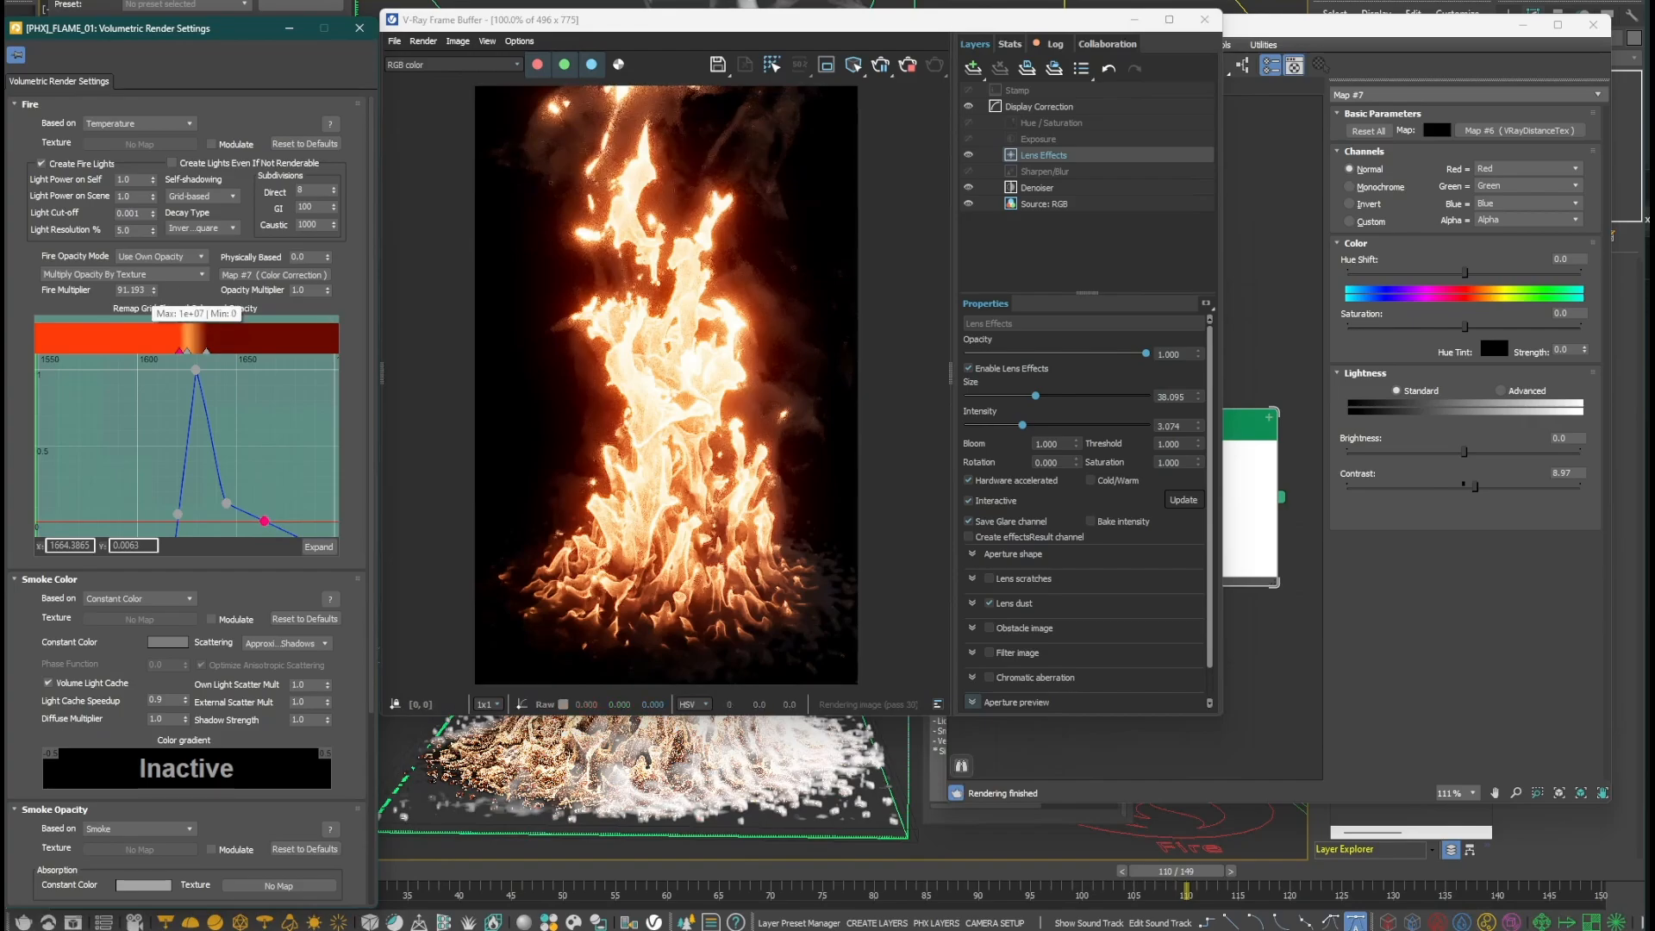
double_click(134, 290)
type("50")
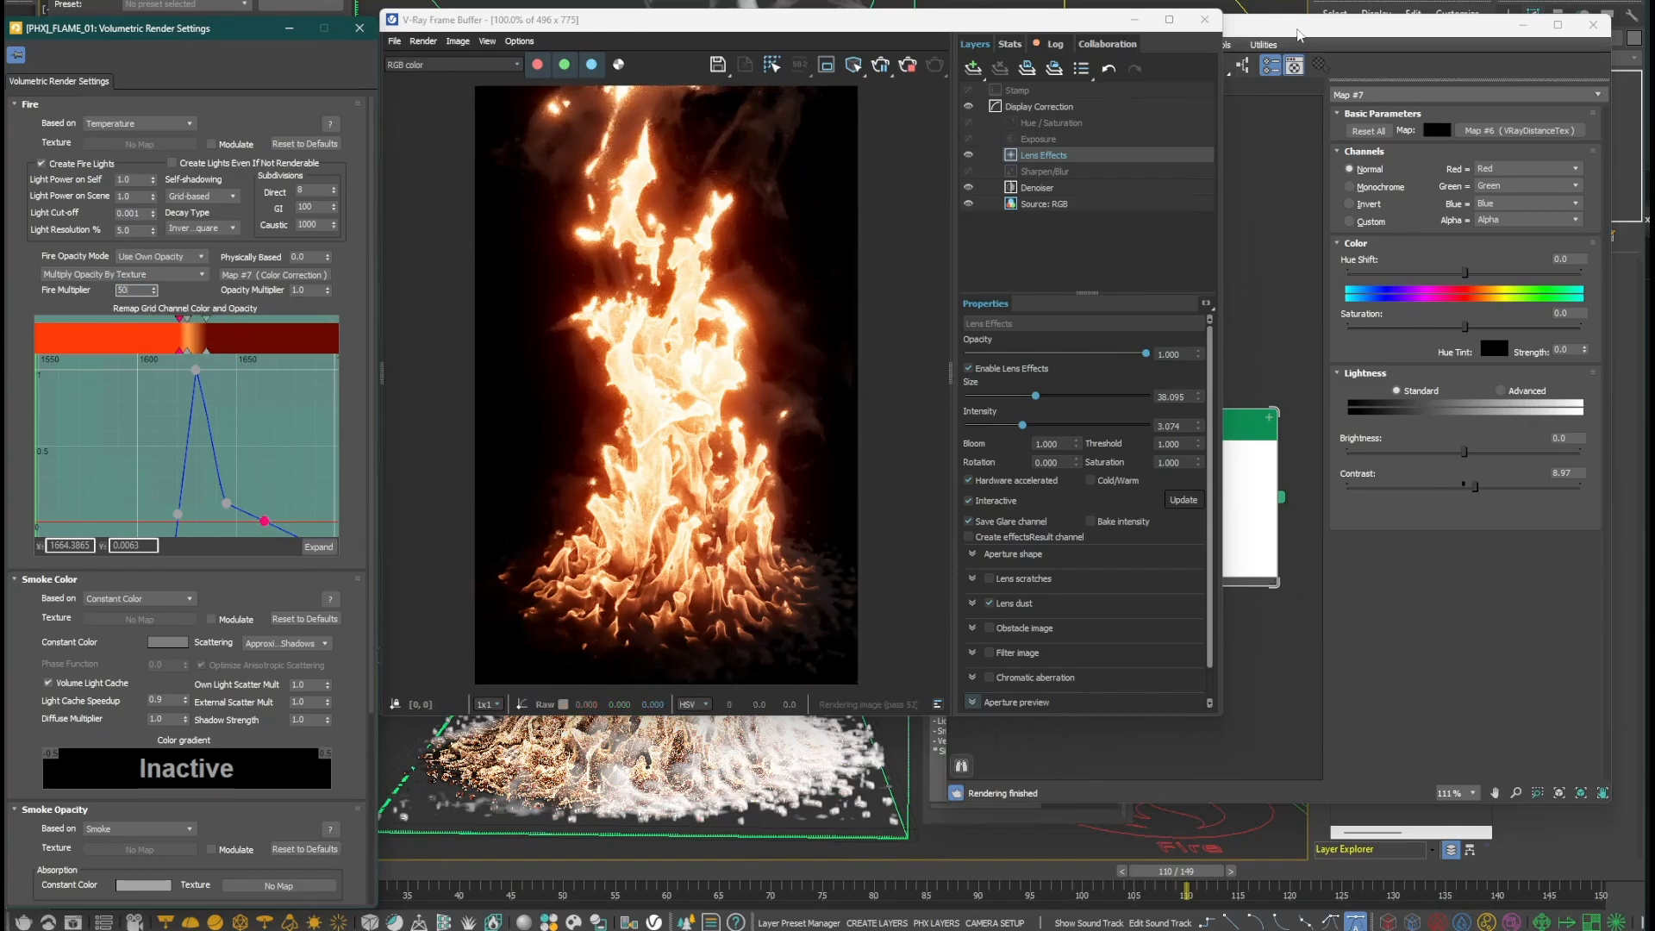
- Set the VRayDistanceTex map's Distance to about 3.67 and inspect the fire's base in the render
left_click(1299, 34)
left_click(1519, 130)
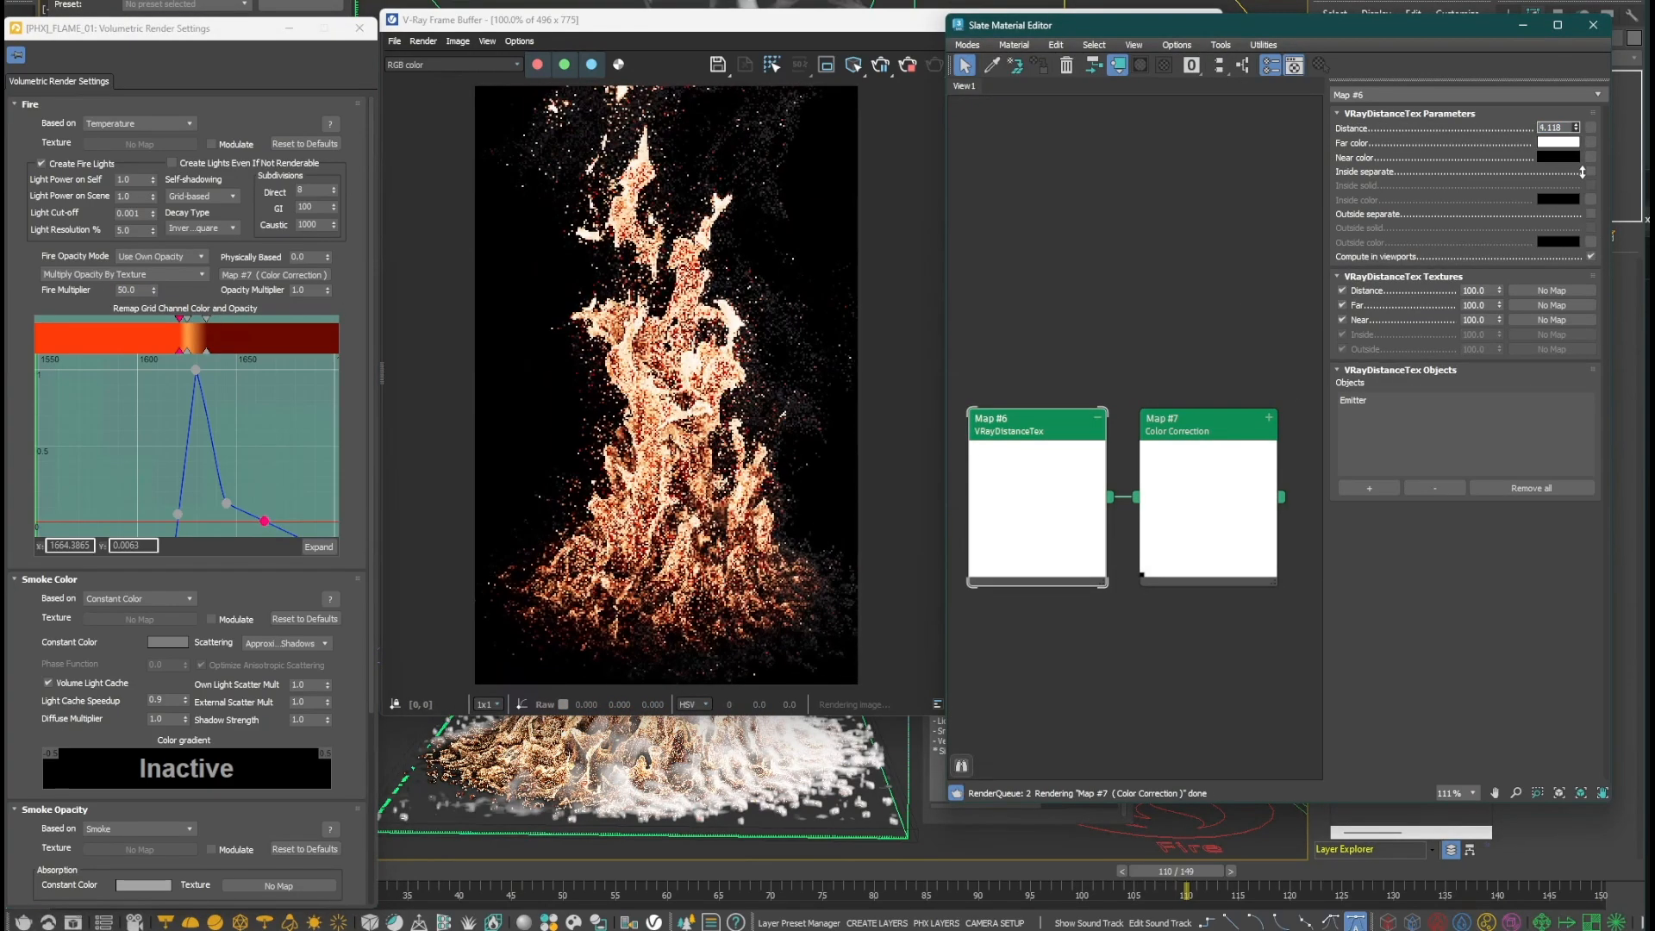
left_click_drag(1583, 171, 1582, 188)
right_click(754, 610)
left_click(745, 615)
scroll(745, 615, "up", 1)
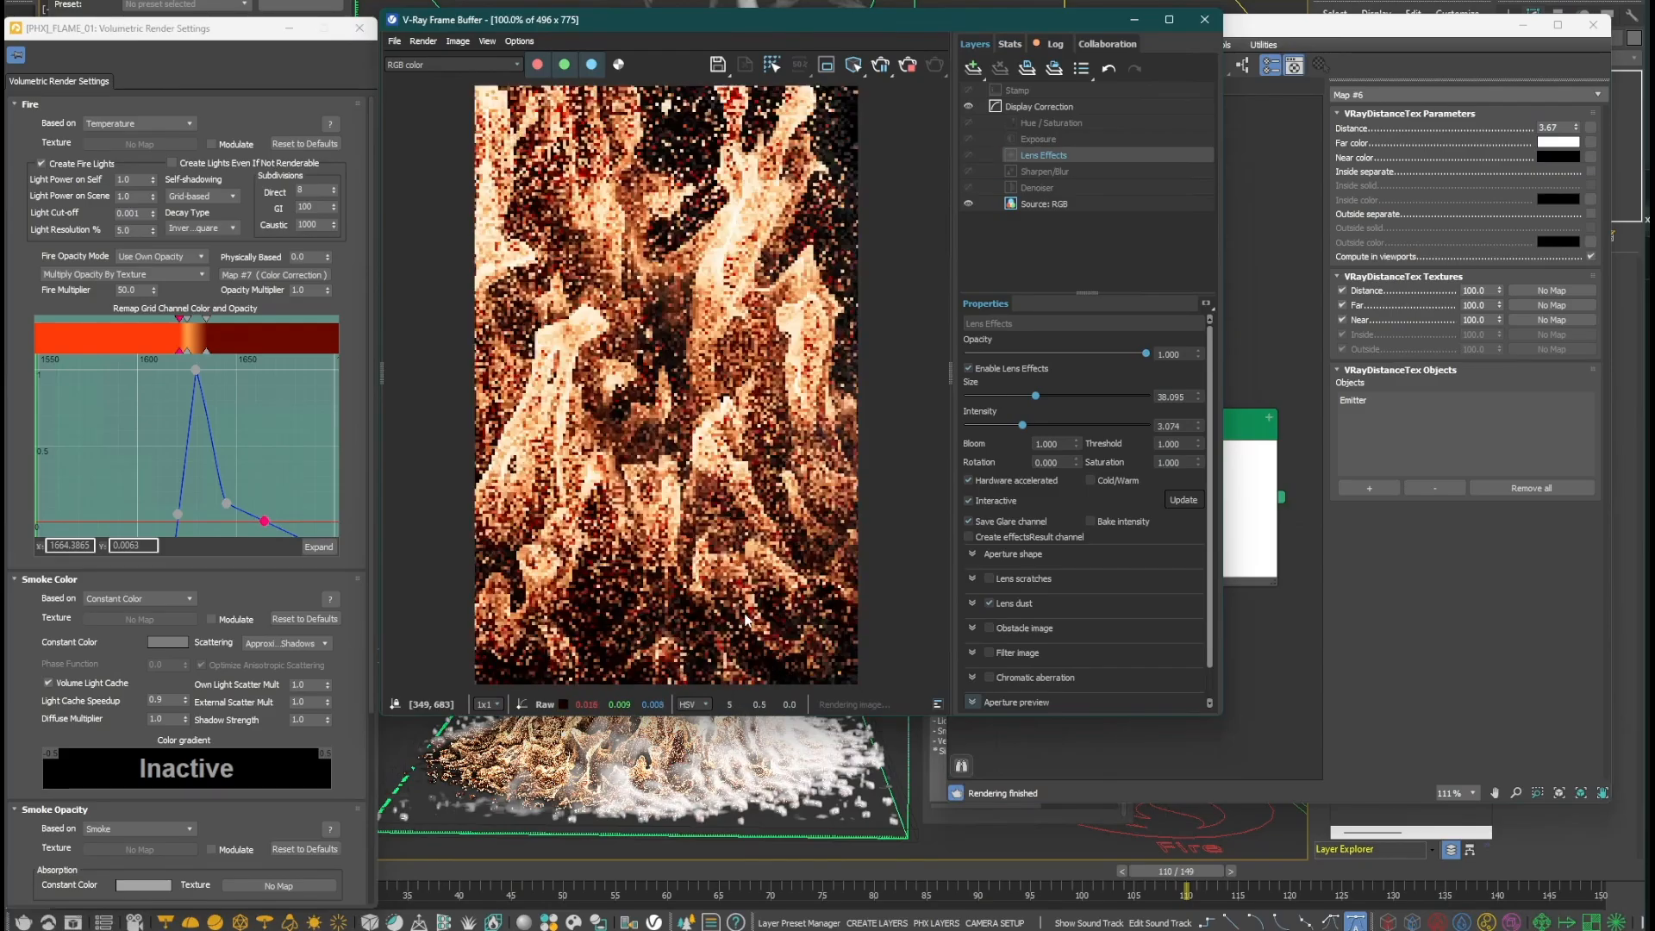
scroll(747, 611, "down", 2)
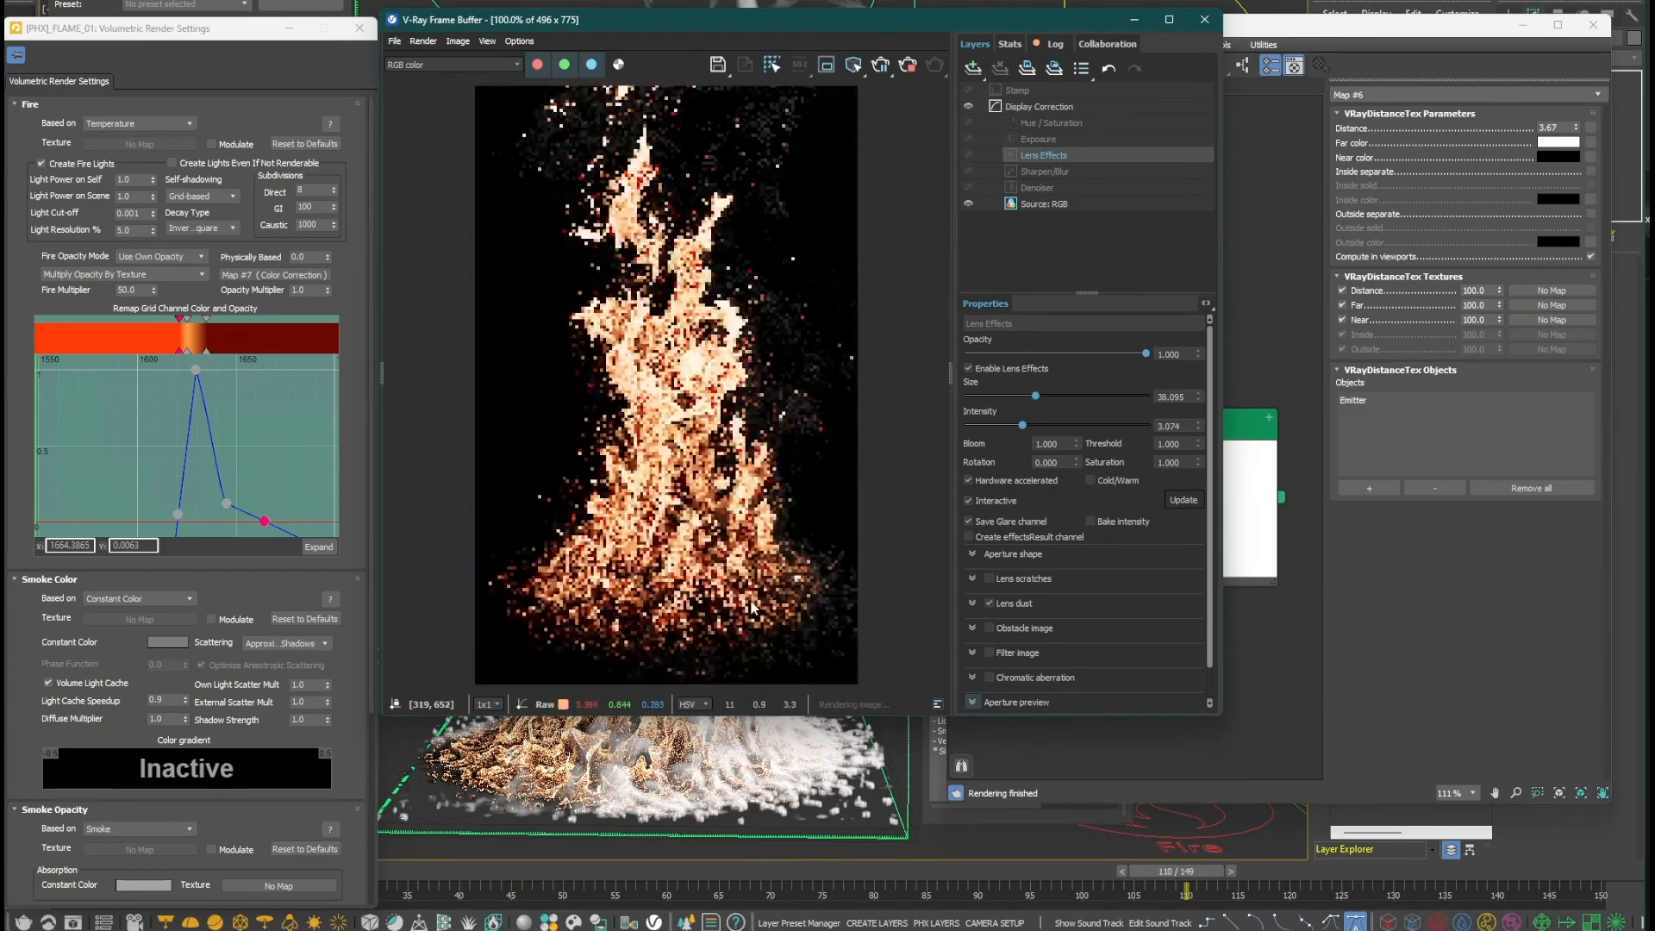
- Stop the interactive render, enable motion blur on VRayCam001 and restart the interactive render
left_click(908, 64)
left_click(1592, 25)
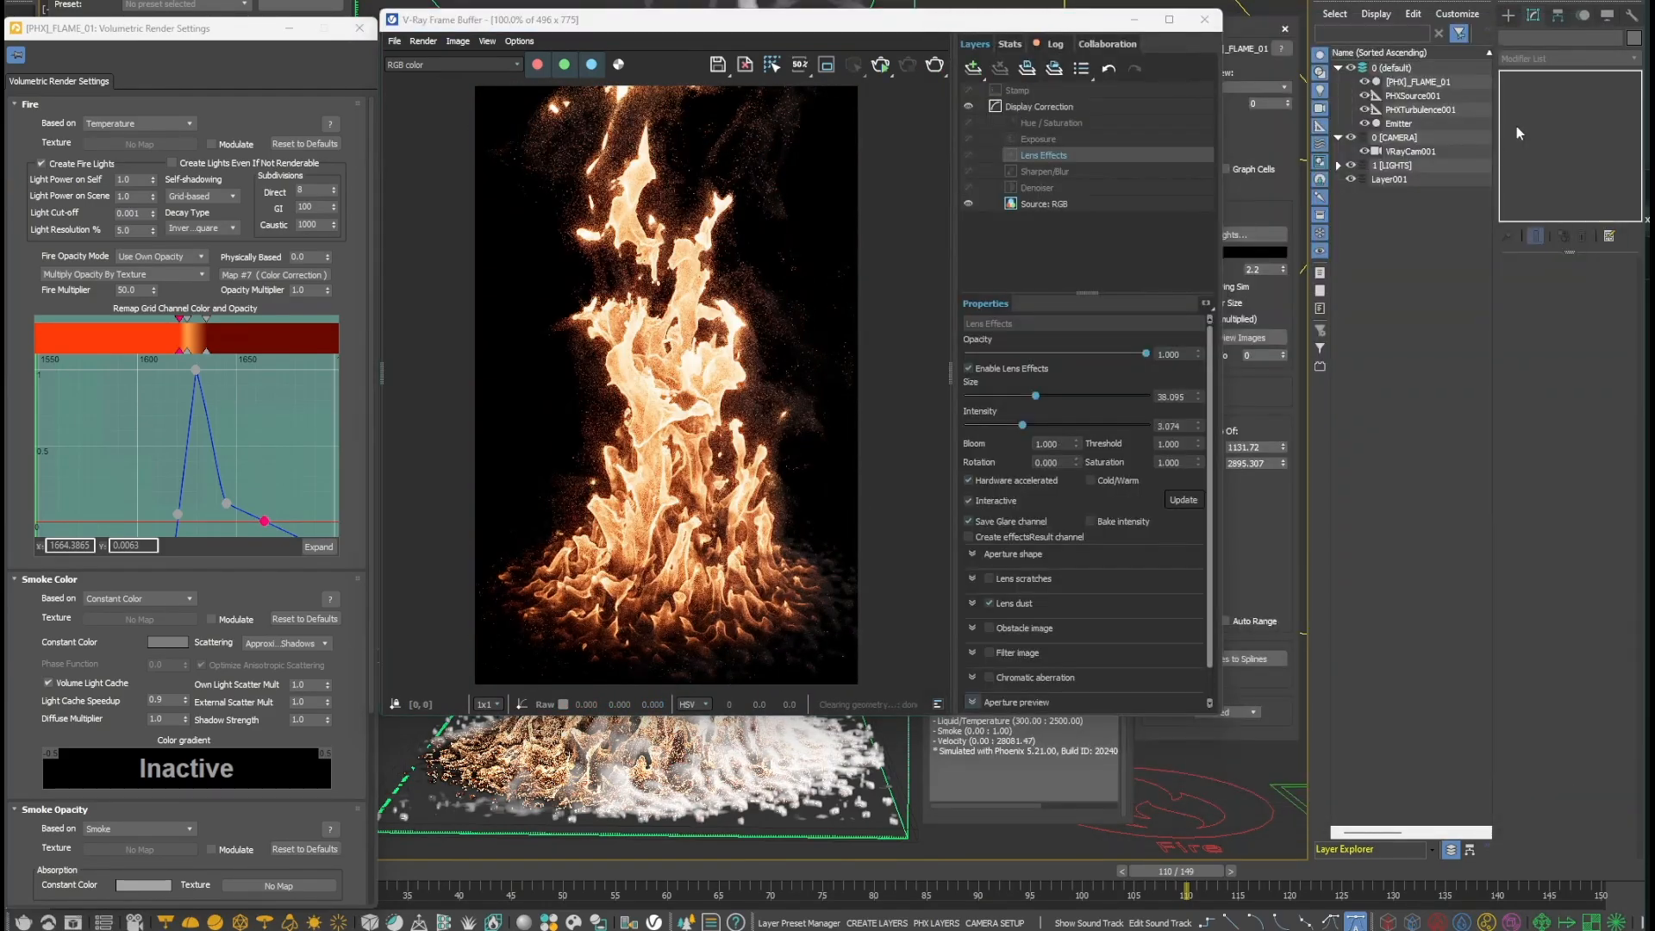
left_click(1411, 150)
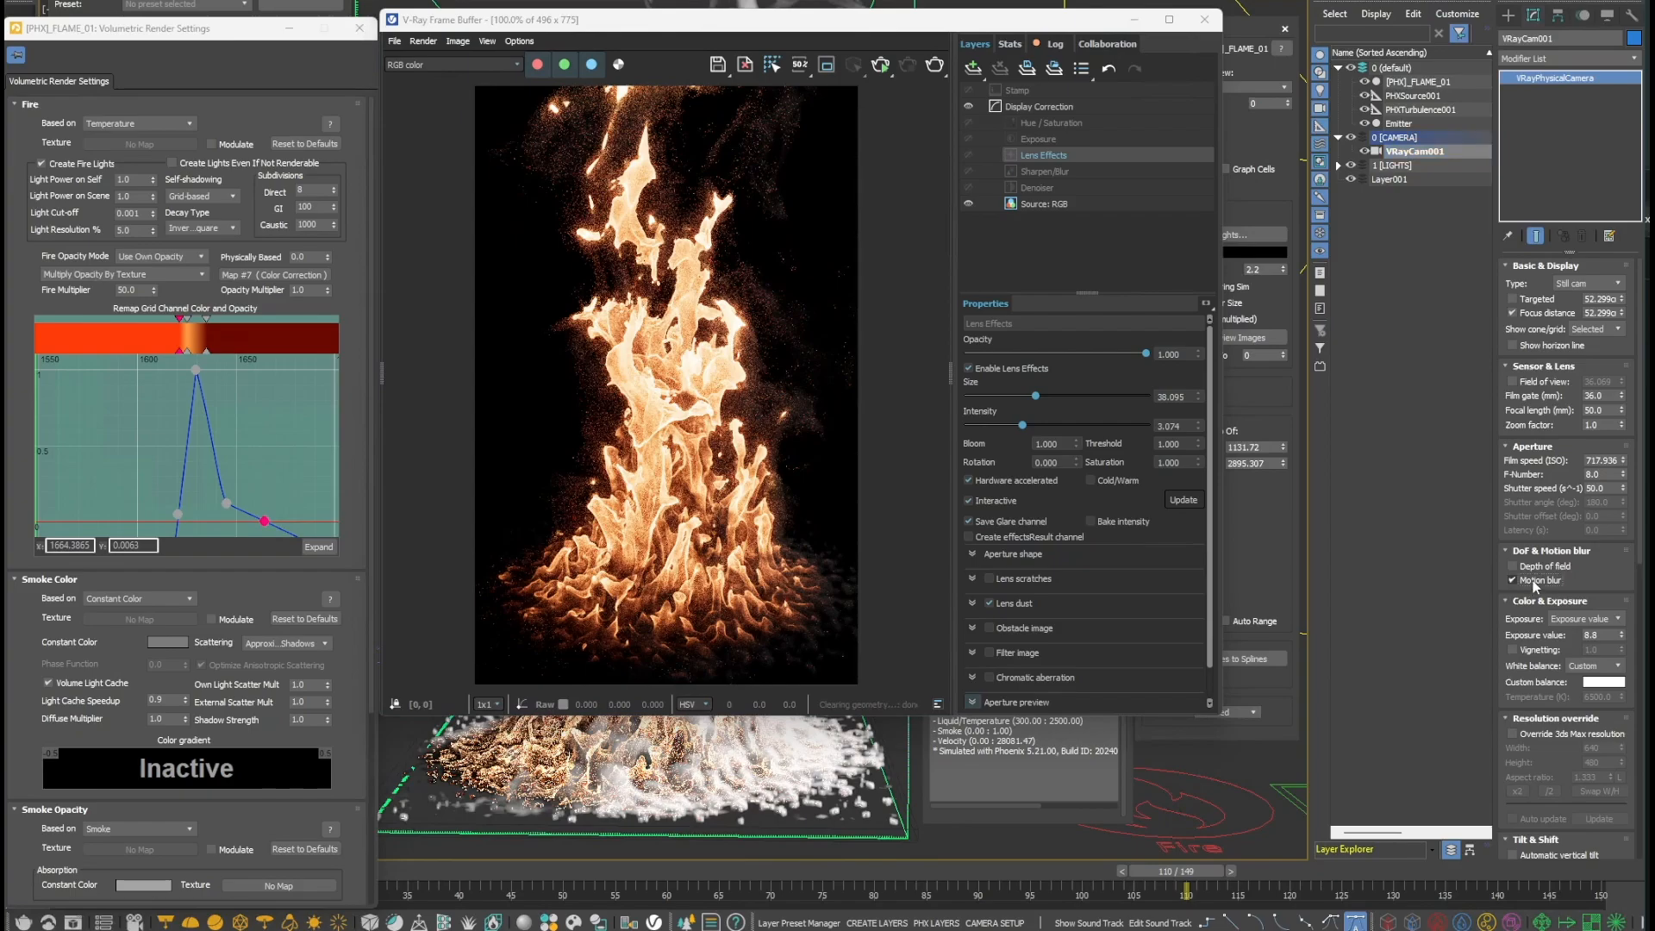
left_click(880, 65)
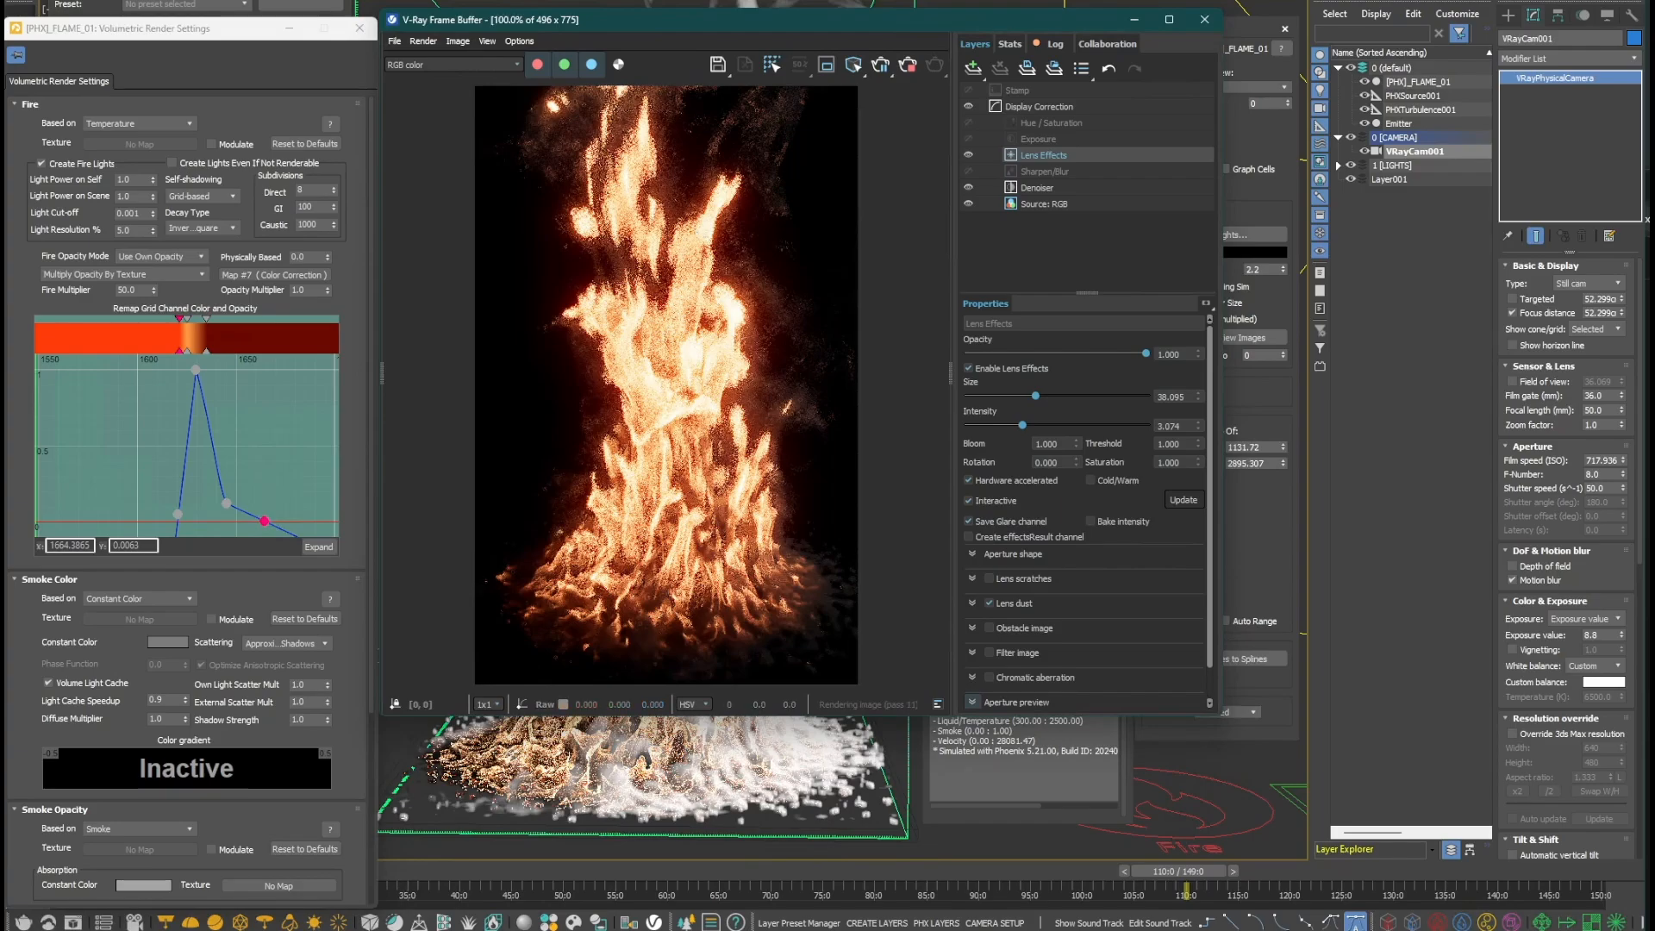
- At frame 60, pull the intensity curve's tail points inward to about 1655 and align the bright gradient key with the peak
left_click(668, 876)
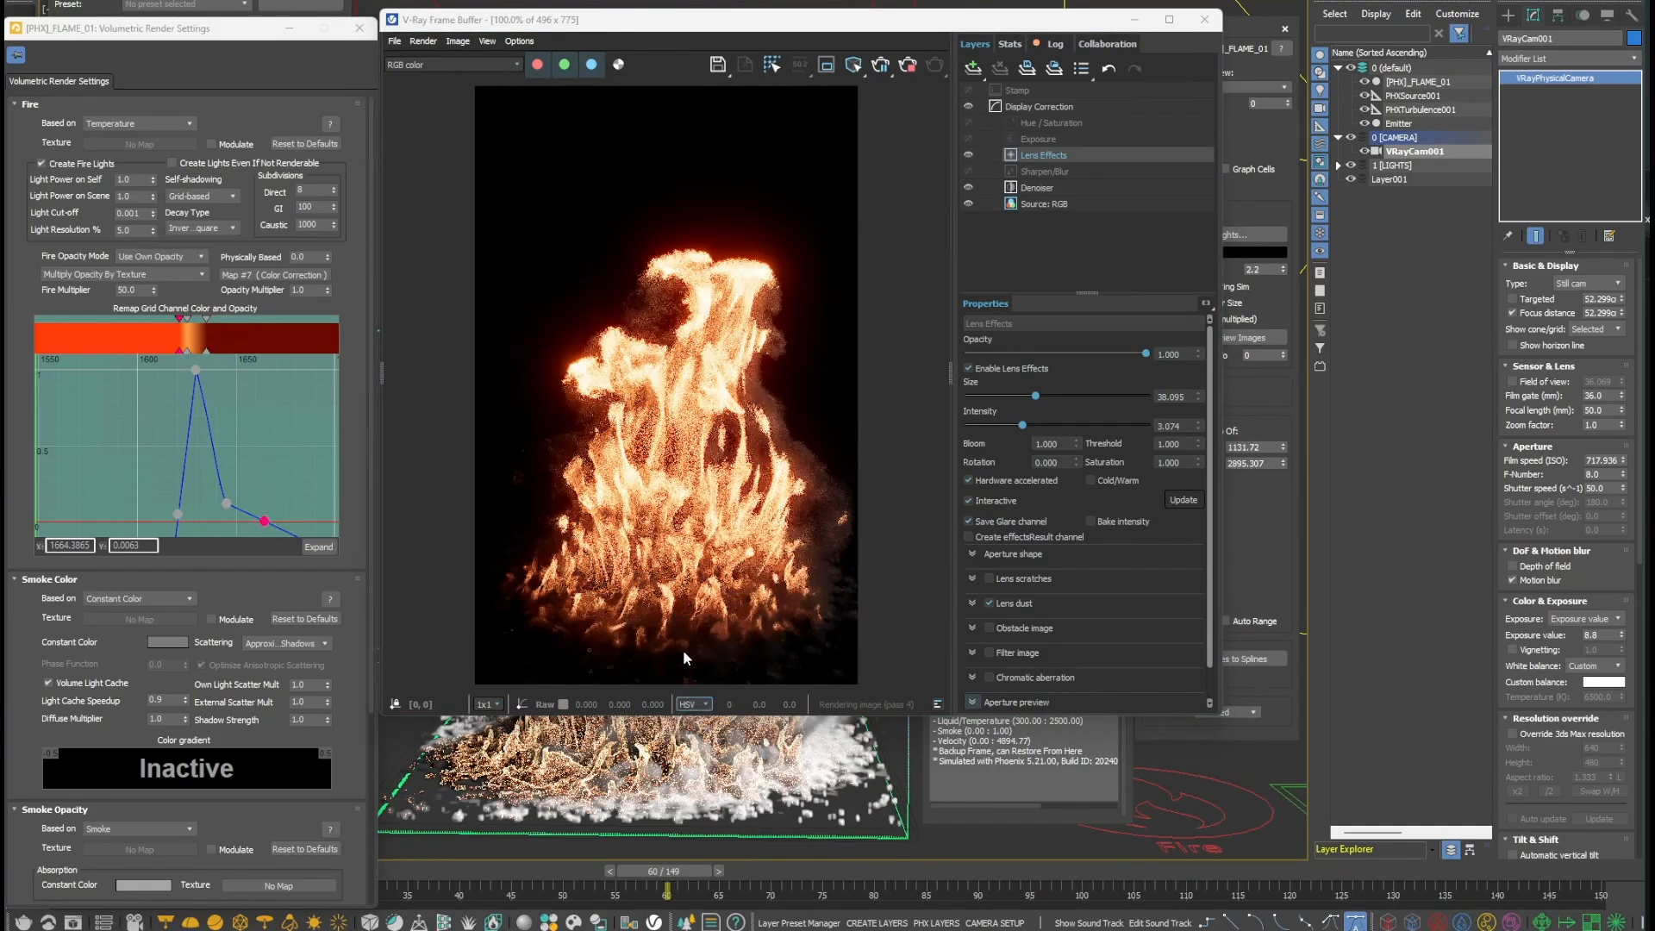
left_click(226, 504)
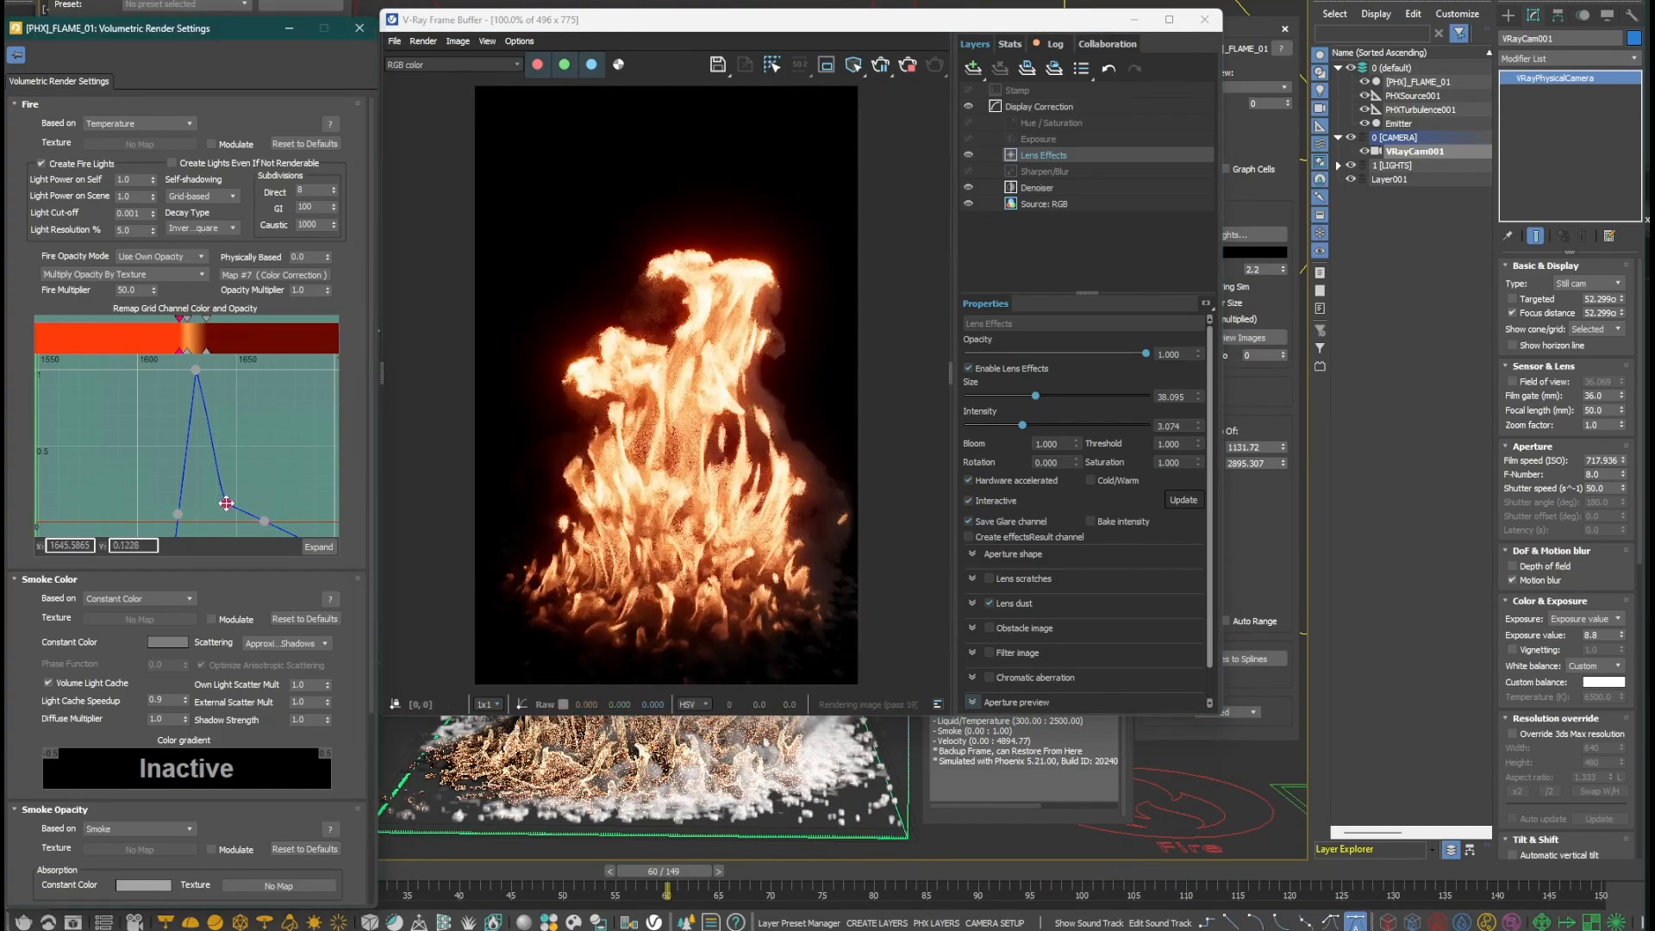
left_click_drag(226, 504, 246, 522)
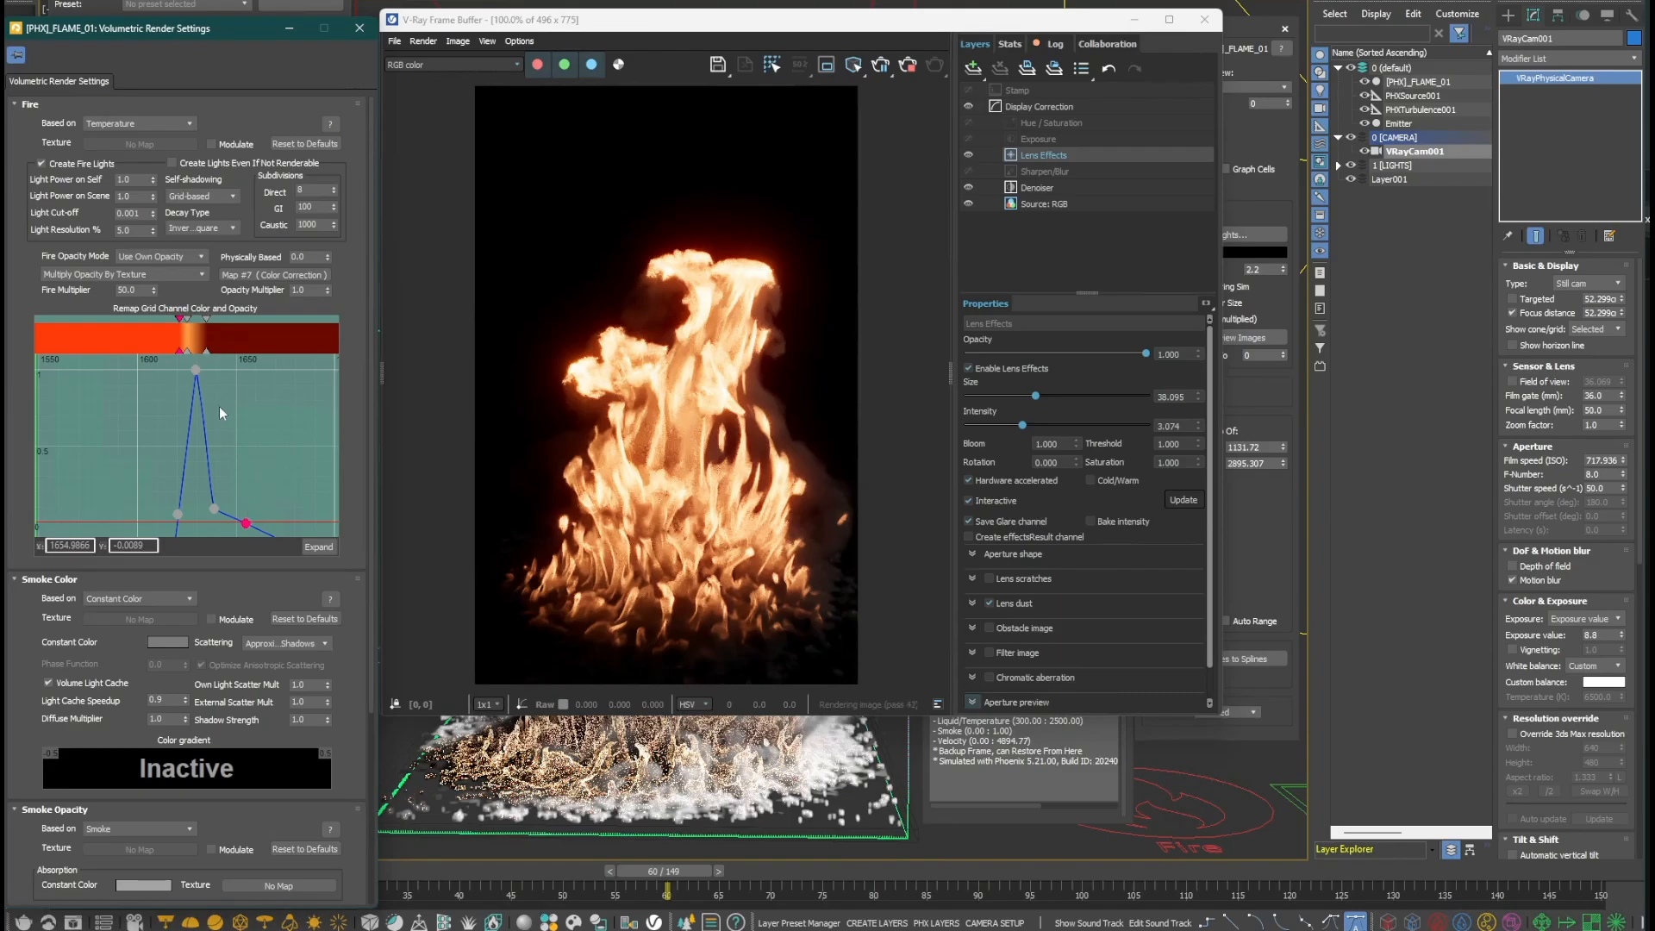
scroll(208, 352, "up", 3)
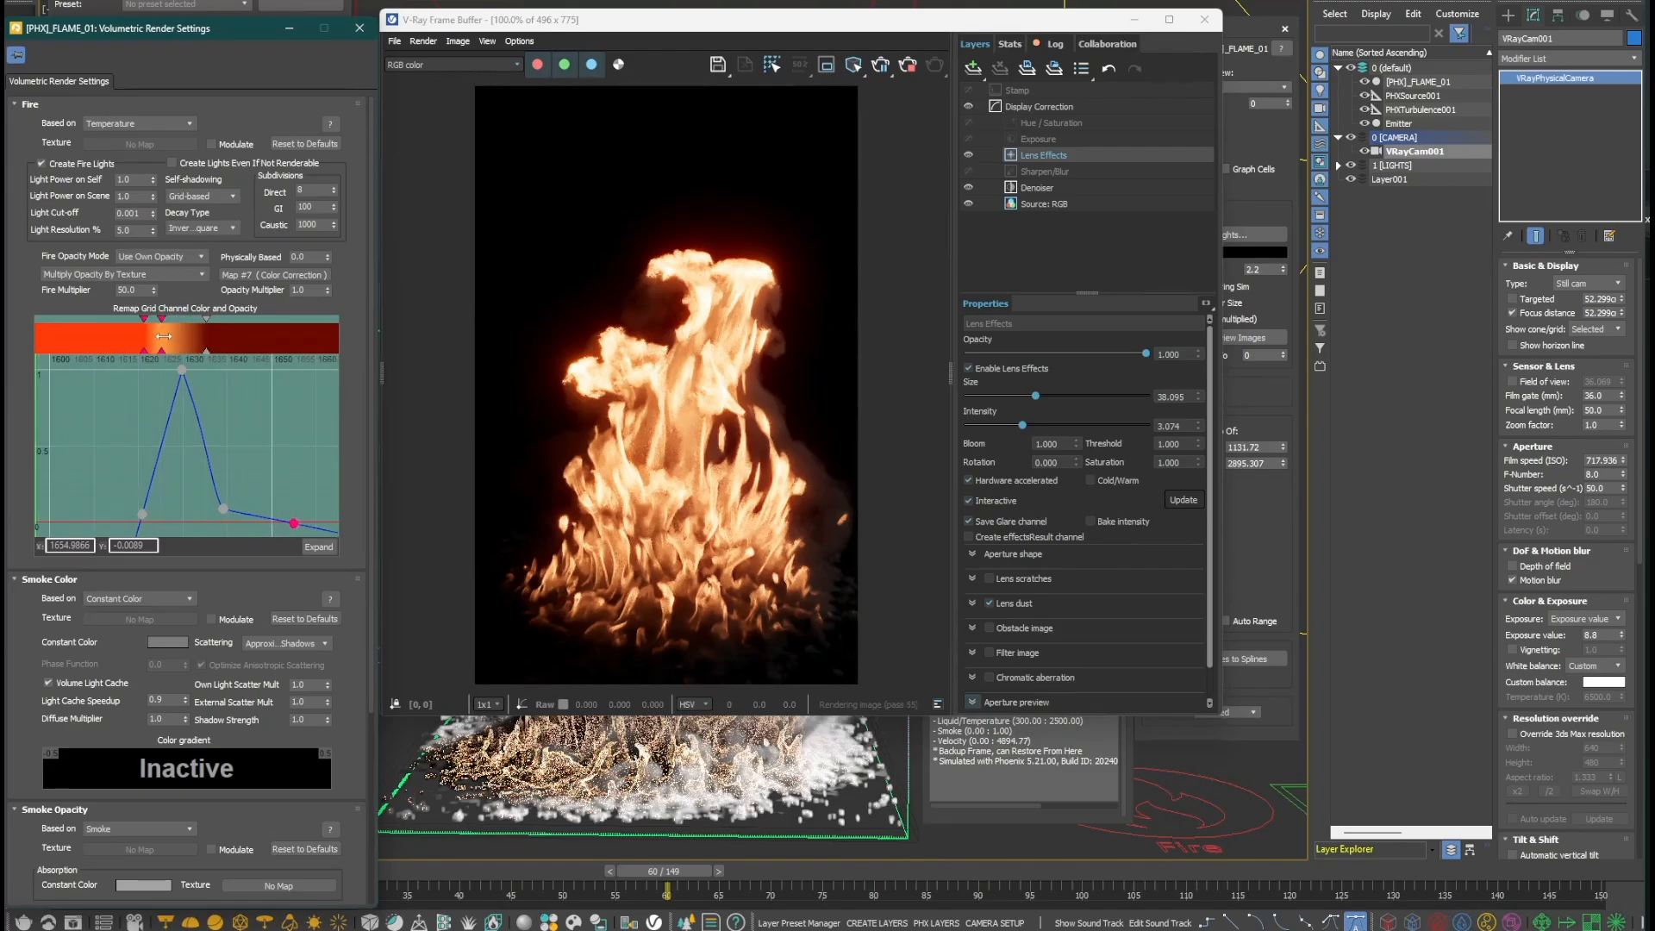
left_click_drag(161, 336, 182, 335)
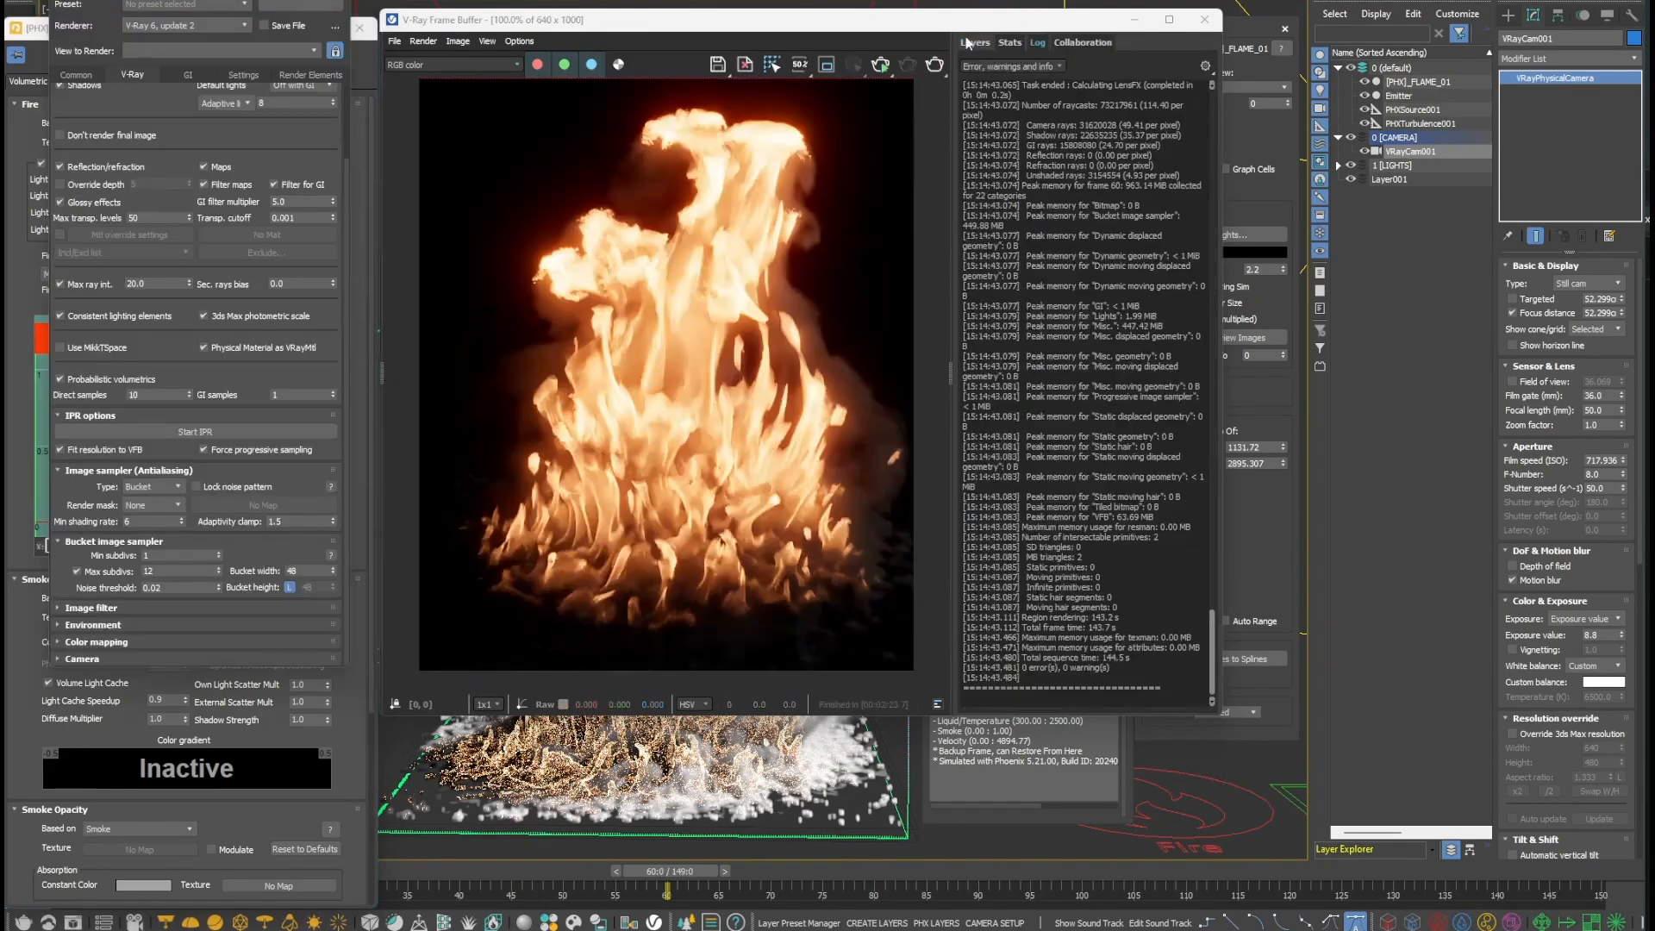
- Enable the render's Exposure correction with exposure -0.125, highlight burn about 0.746 and contrast about 0.242, and enable the Hue/Saturation correction
left_click(975, 42)
left_click(1043, 136)
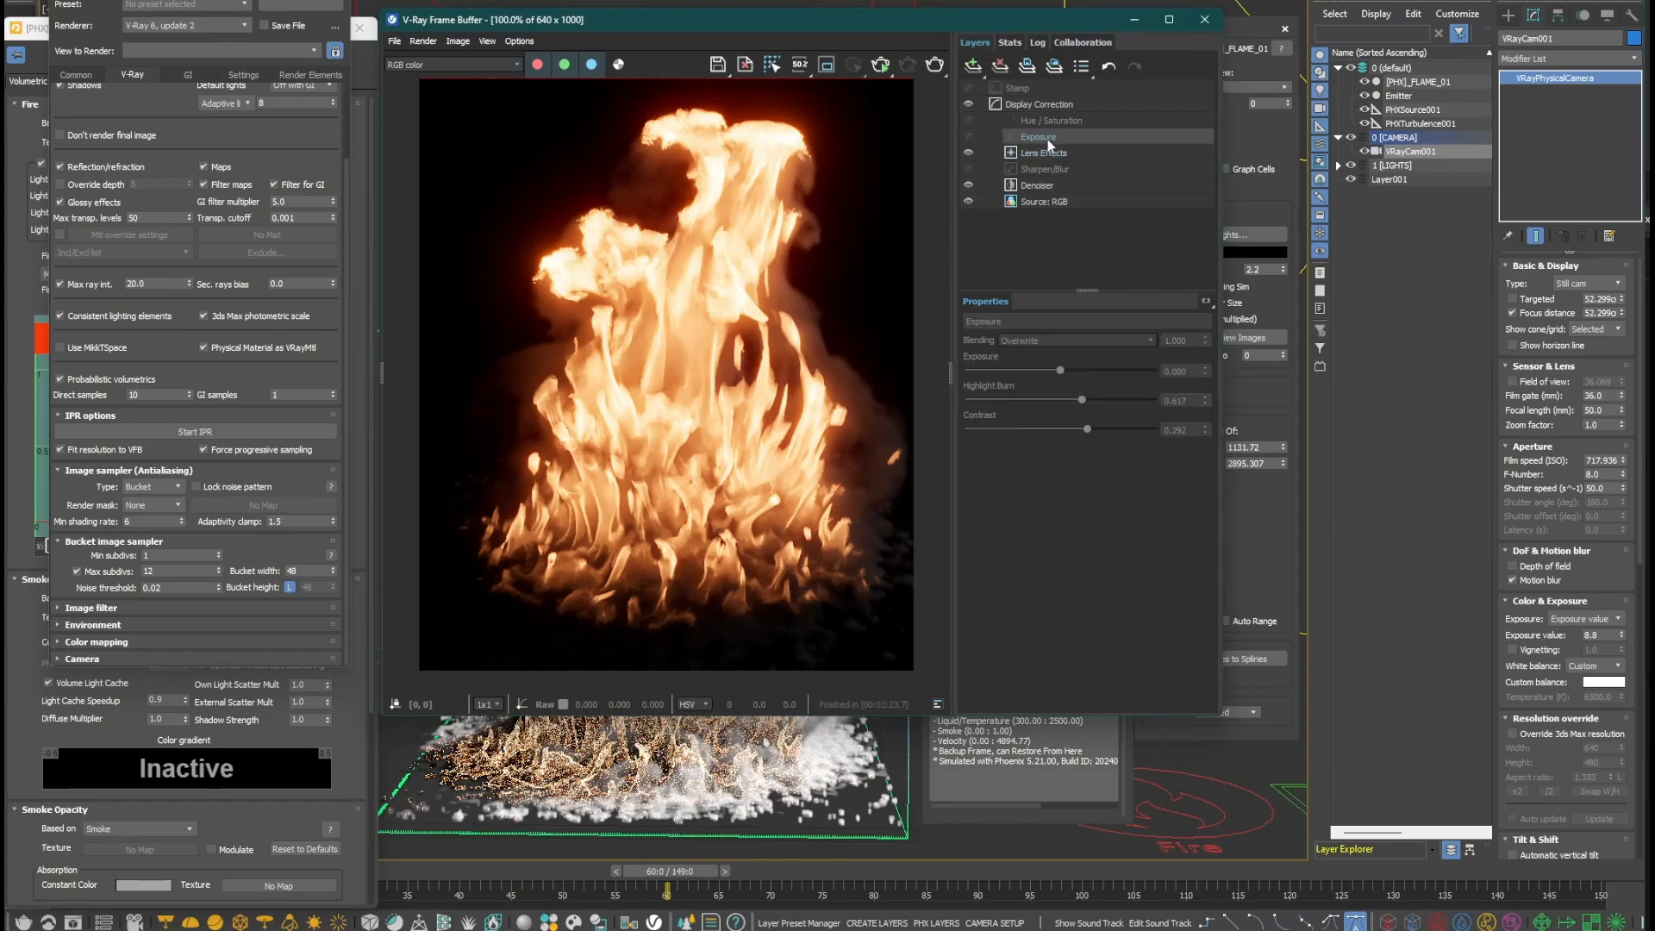
left_click(967, 136)
mouse_move(1081, 407)
left_mouse_down()
mouse_move(1107, 405)
mouse_move(1057, 371)
mouse_move(1082, 432)
left_mouse_up()
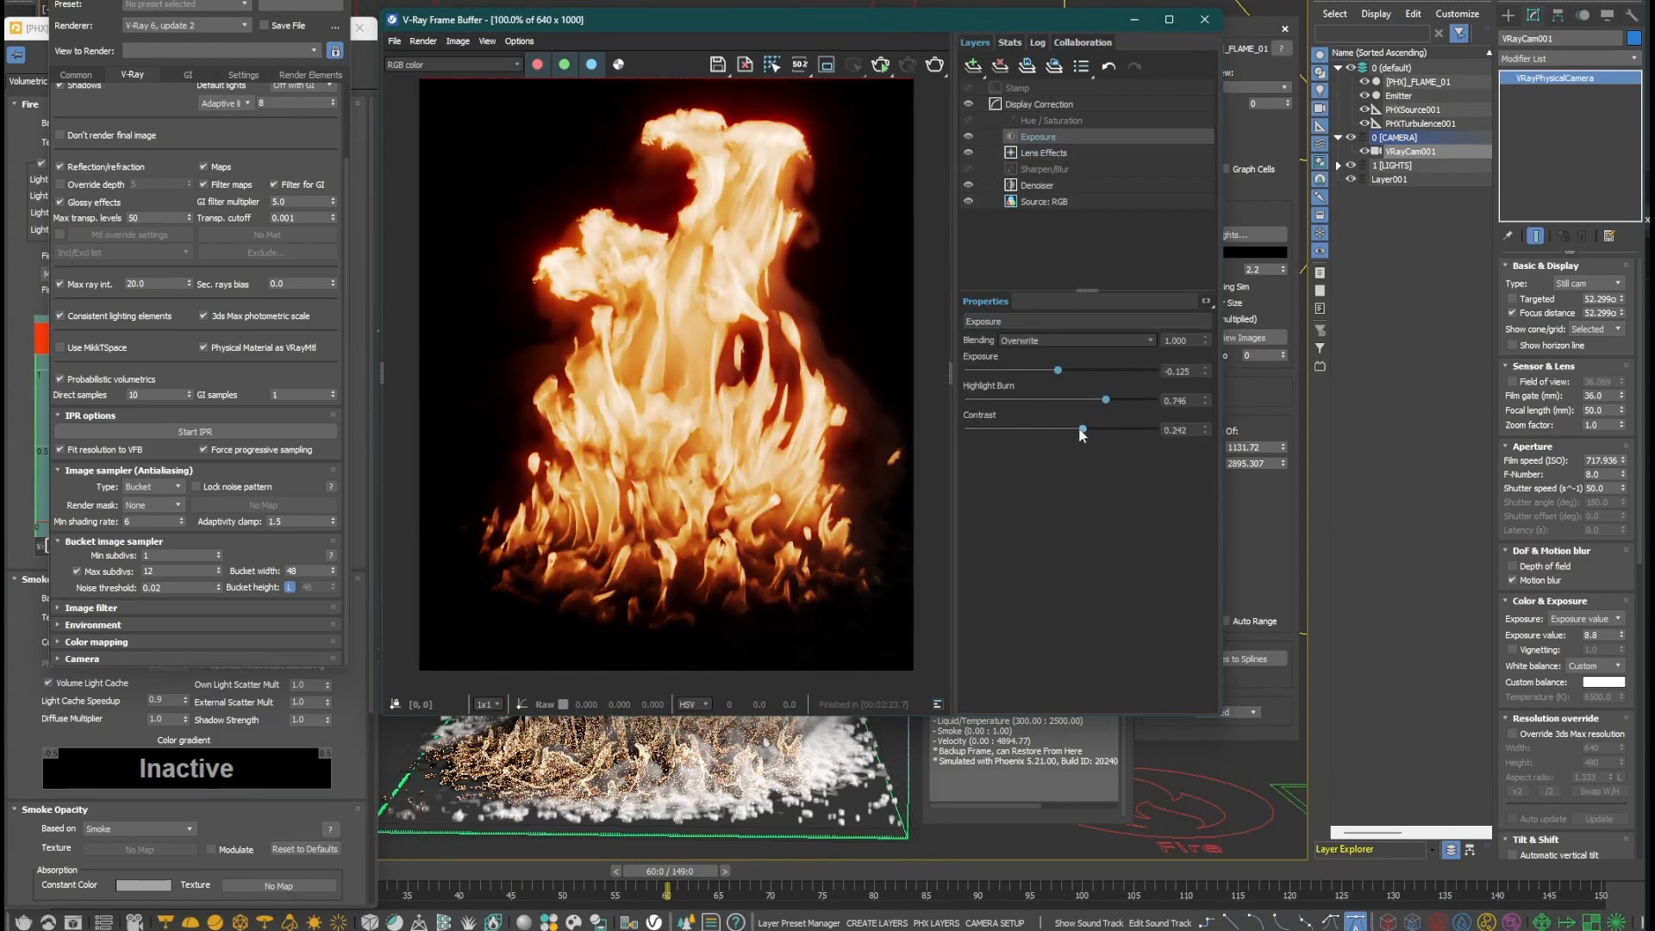
left_click(1044, 120)
left_click(968, 119)
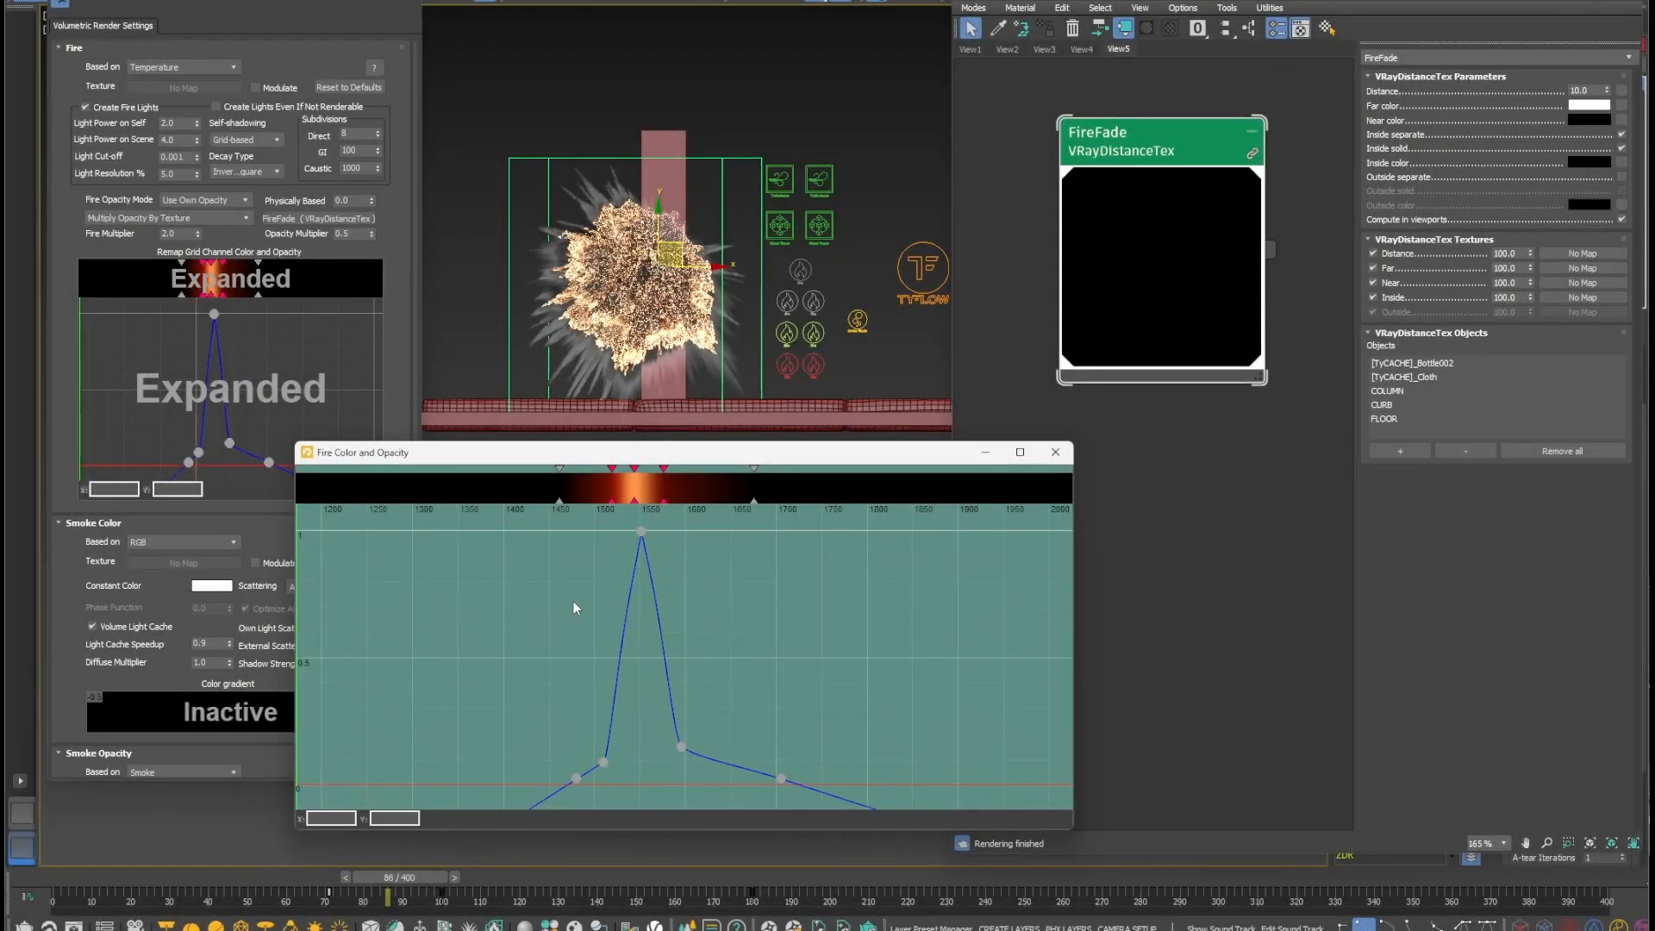
- Review the explosion's fire color gradient and intensity curve, the FireFade map's object list and the smoke opacity settings
left_click_drag(672, 551, 674, 556)
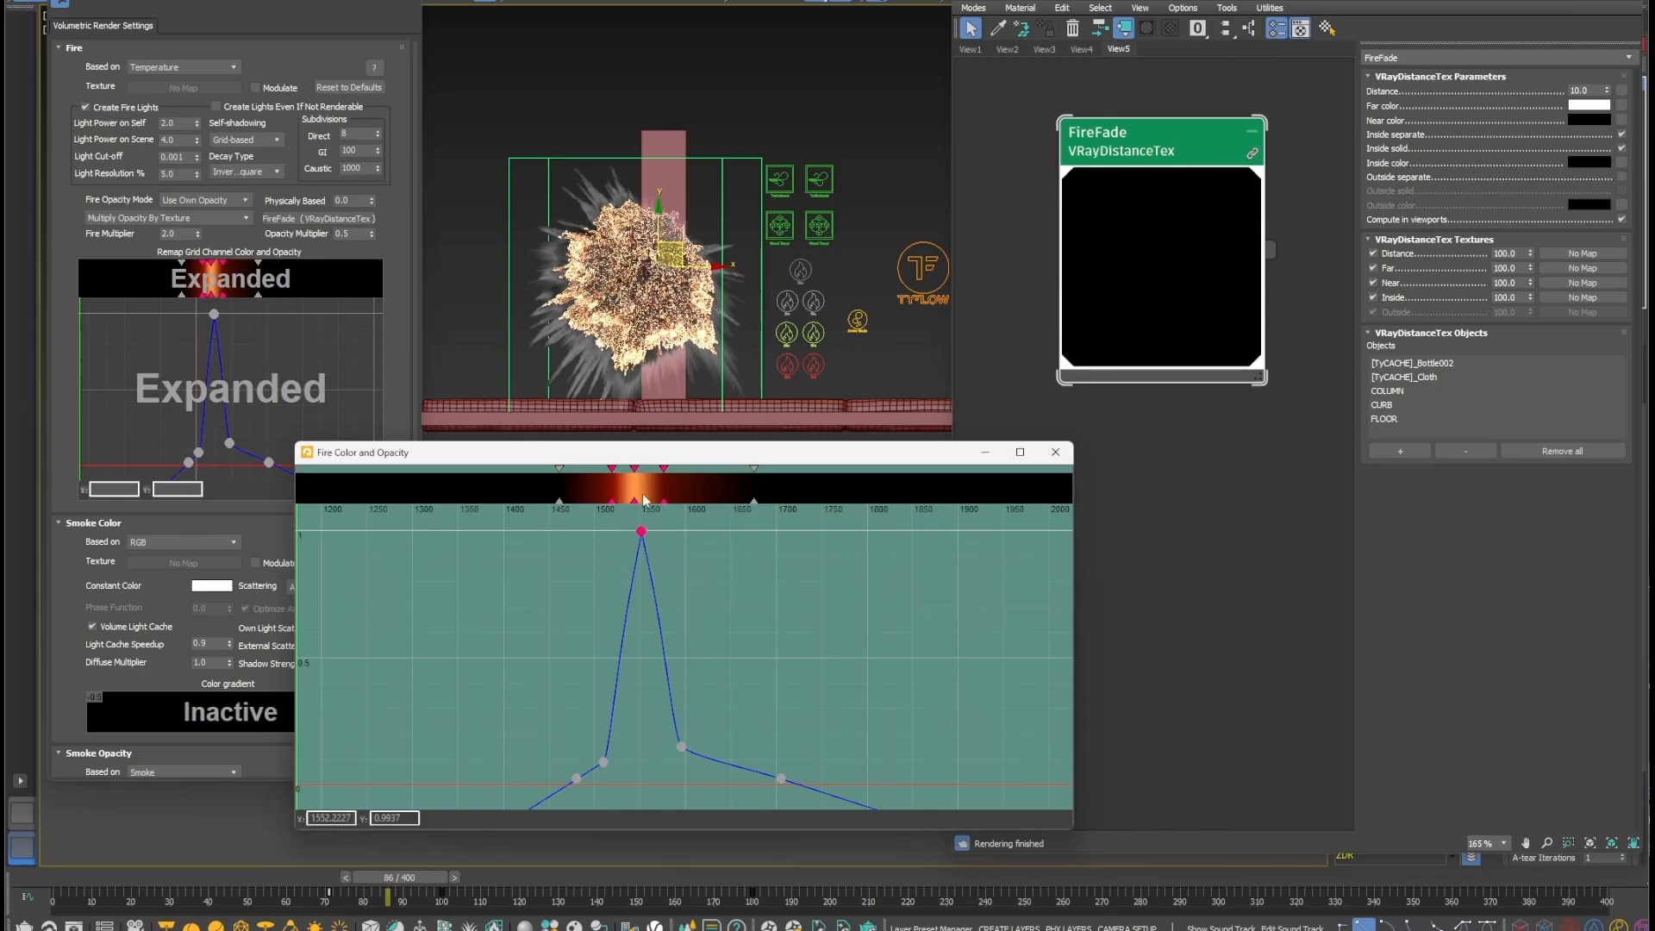
left_click_drag(655, 493, 756, 505)
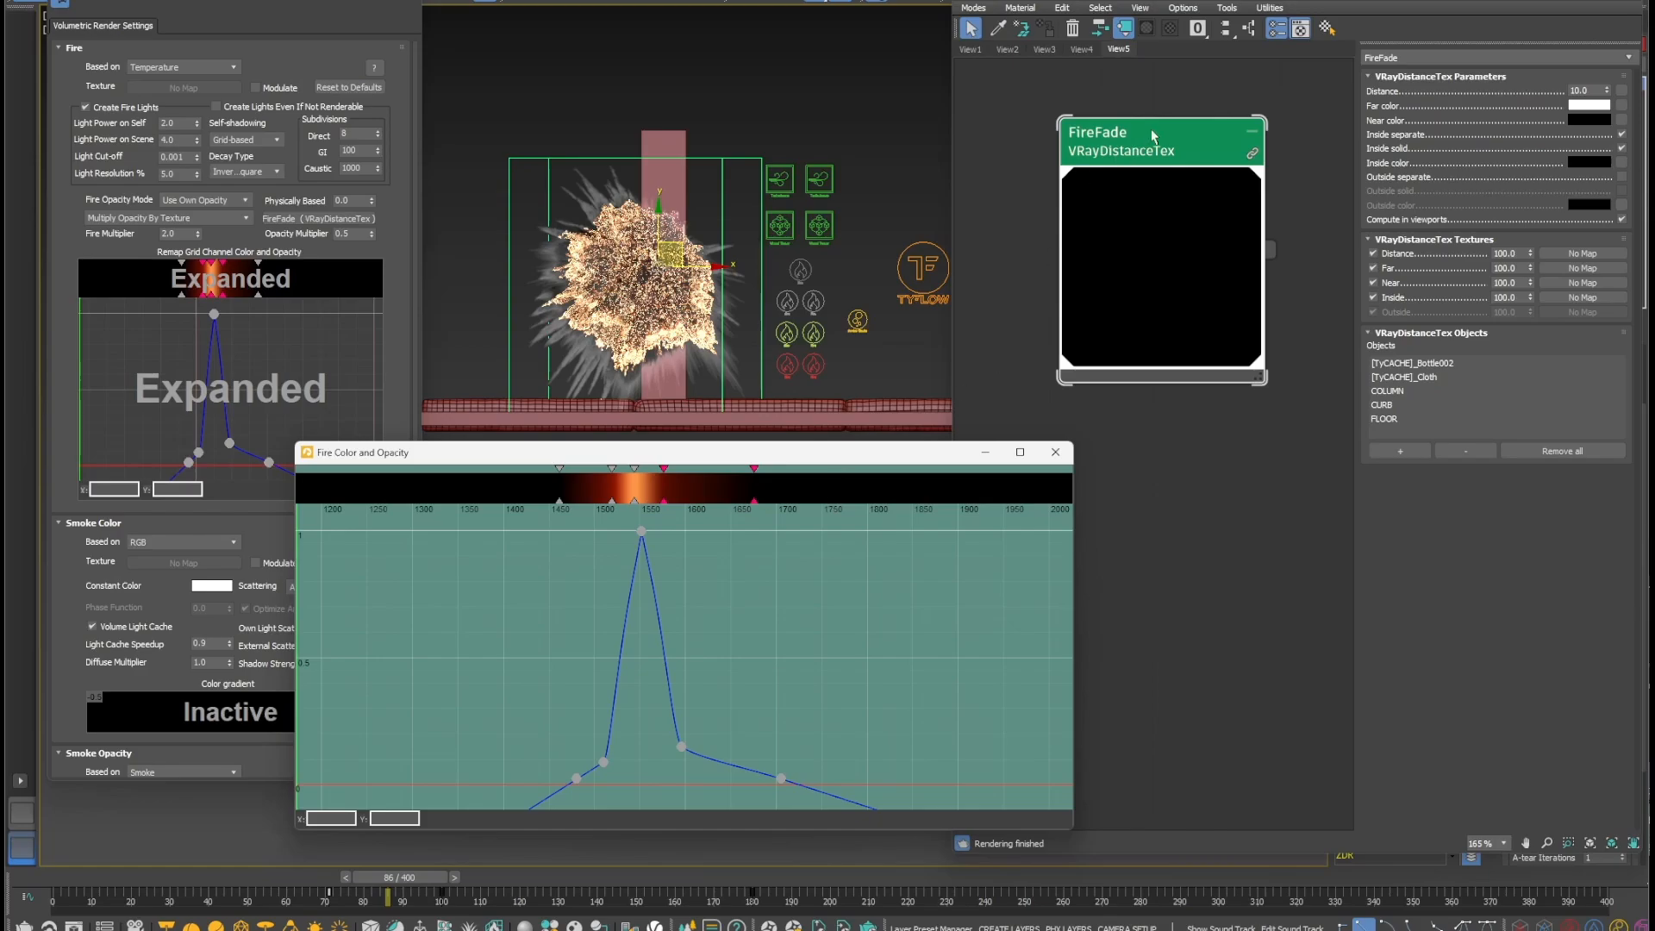
left_click(1057, 454)
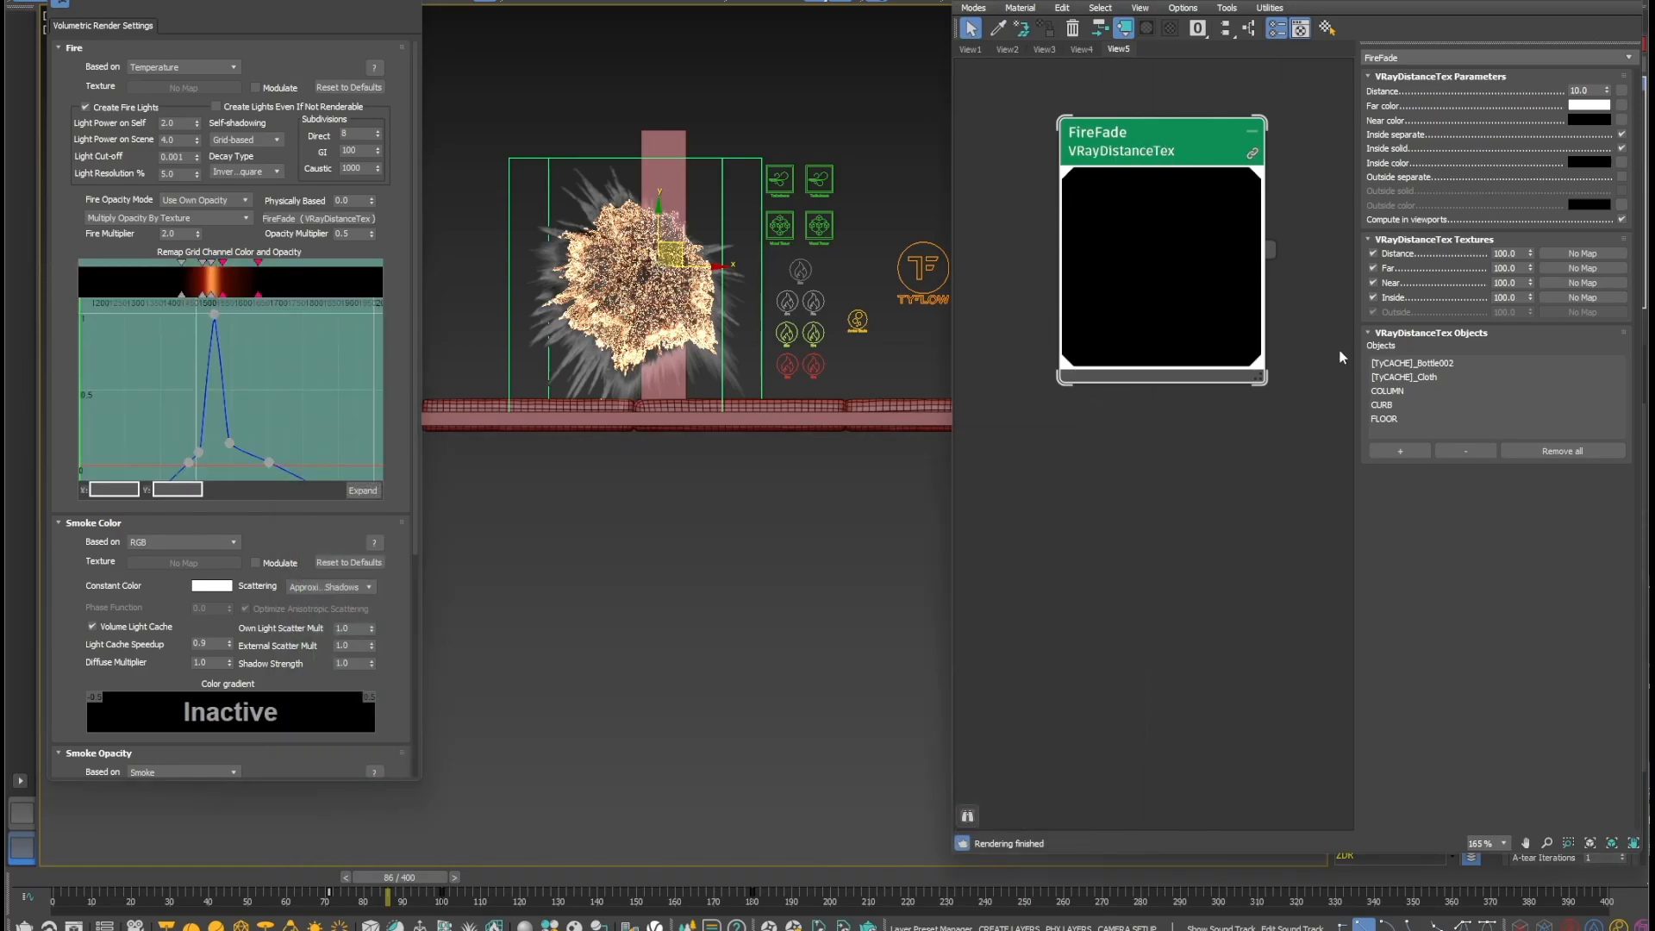
left_click_drag(1396, 363, 1396, 420)
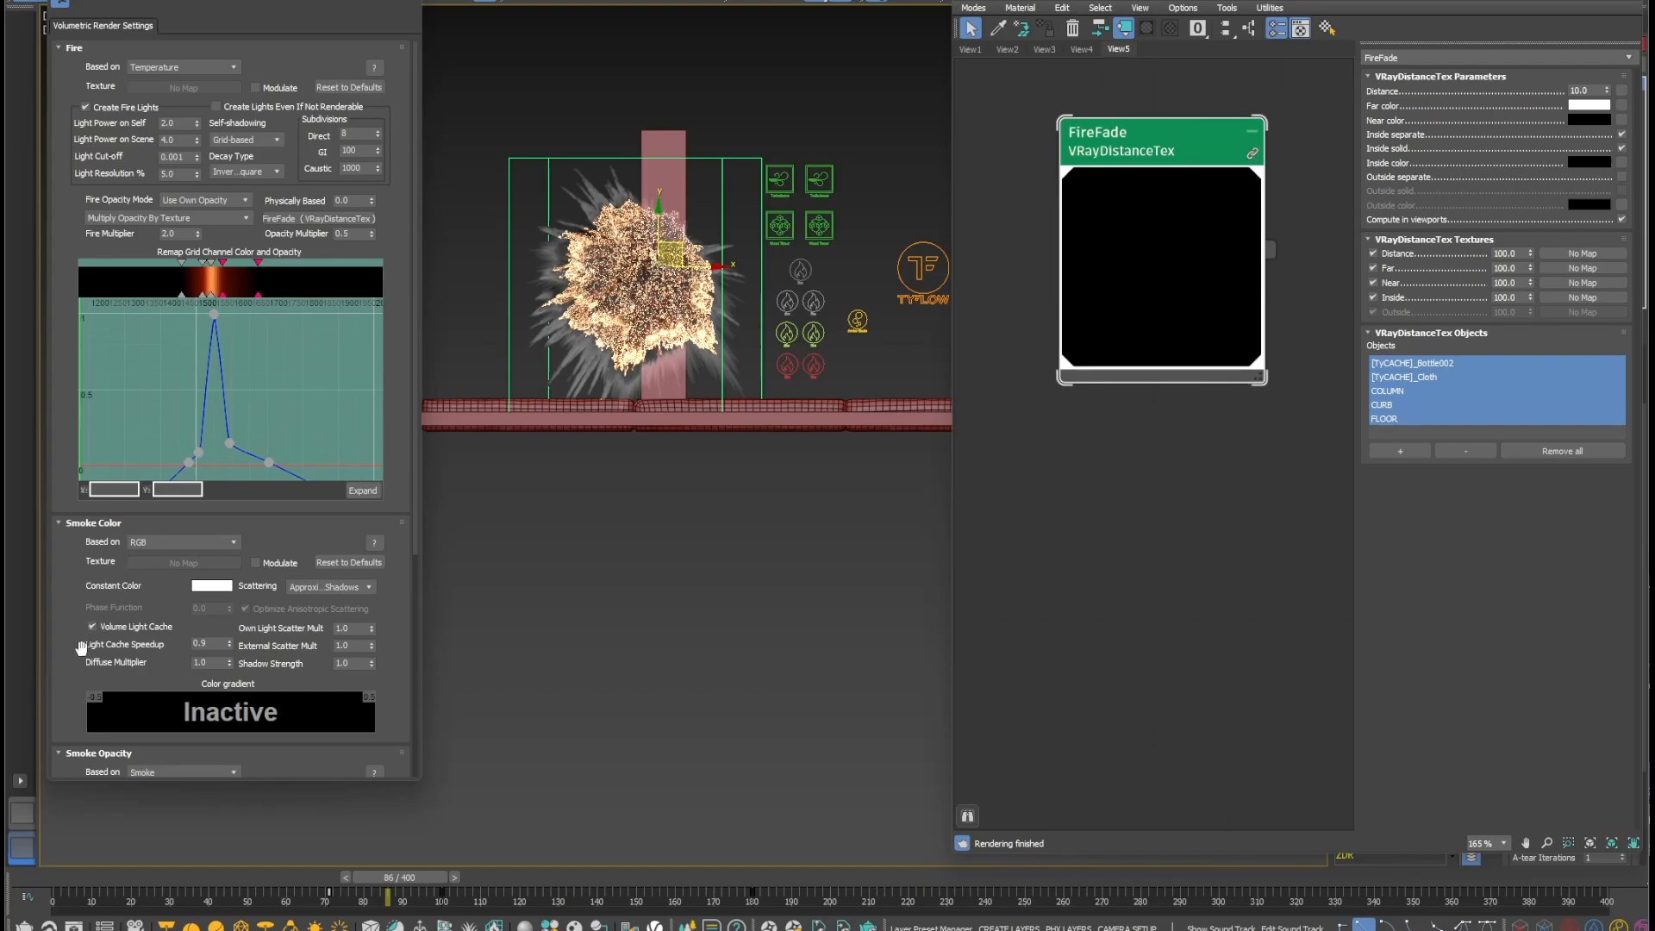
left_click_drag(66, 734, 77, 381)
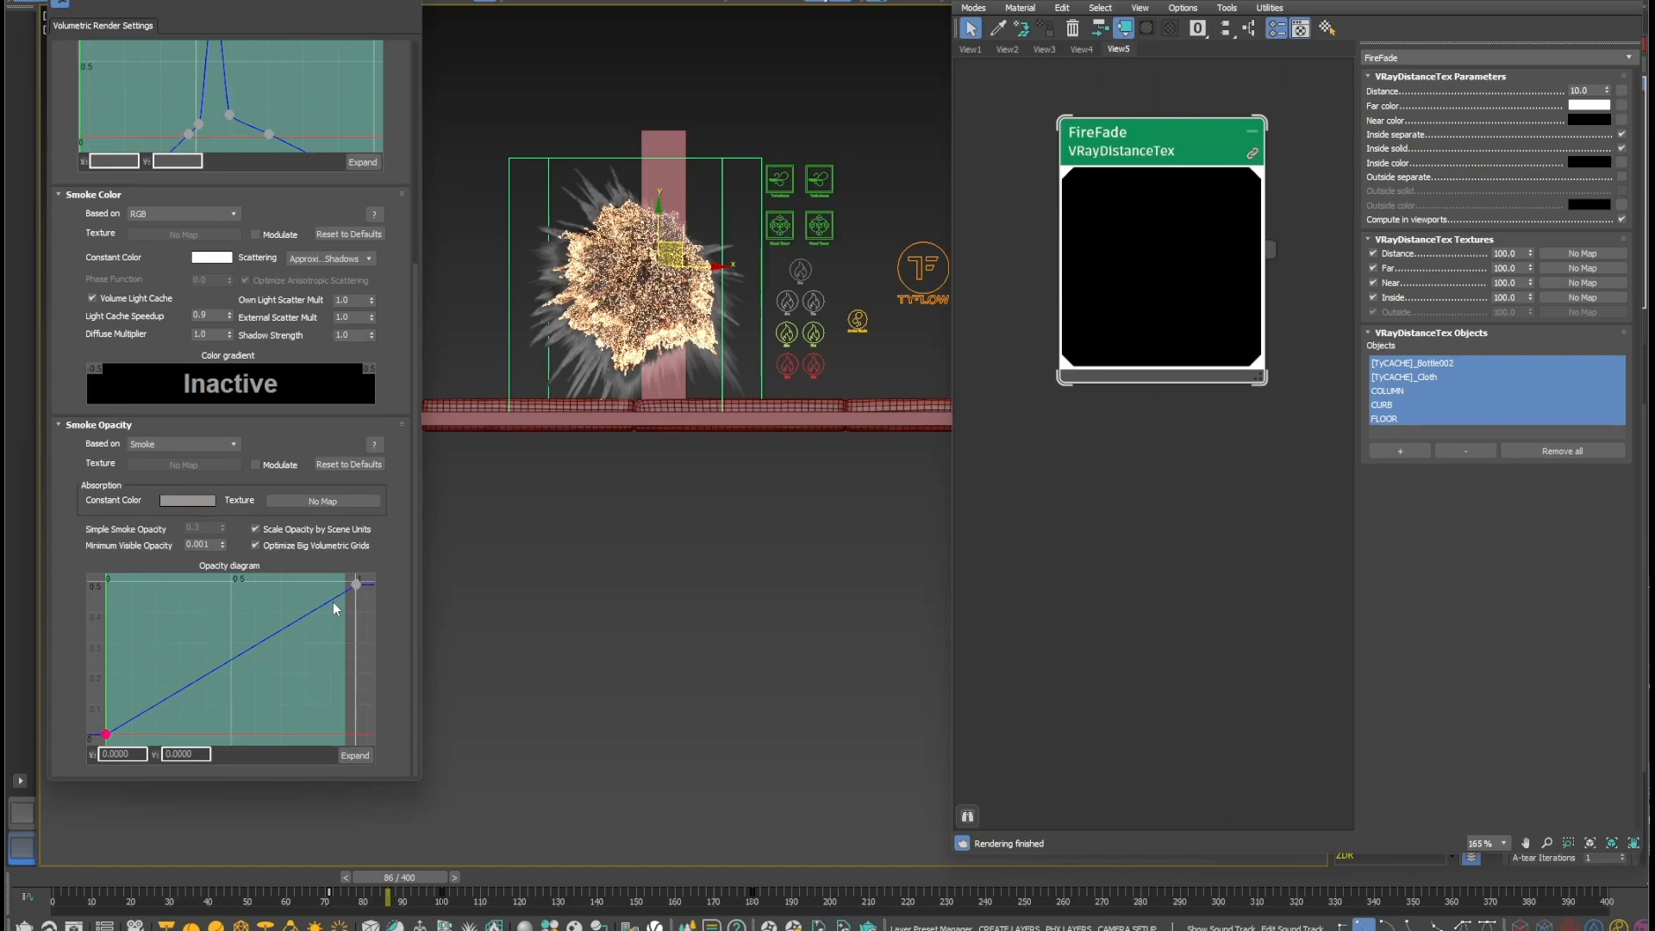
- Render frame 86 of the explosion through VRayCam002 and bring the whole frame buffer into view
key("shift+q")
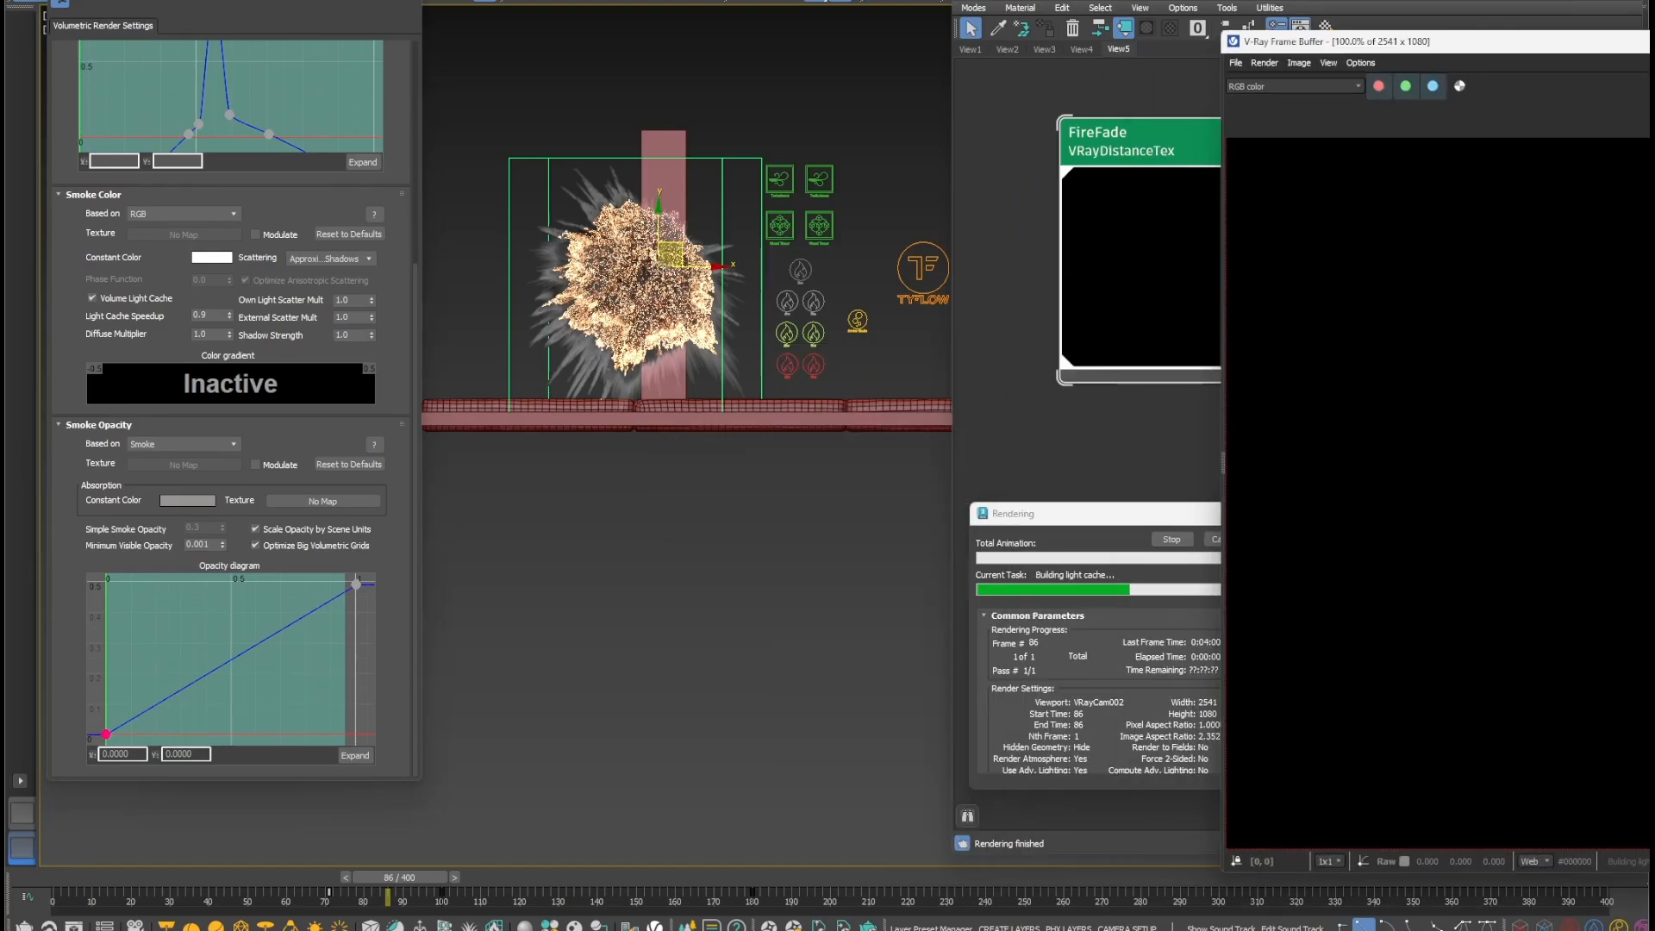
left_click_drag(1562, 53, 749, 56)
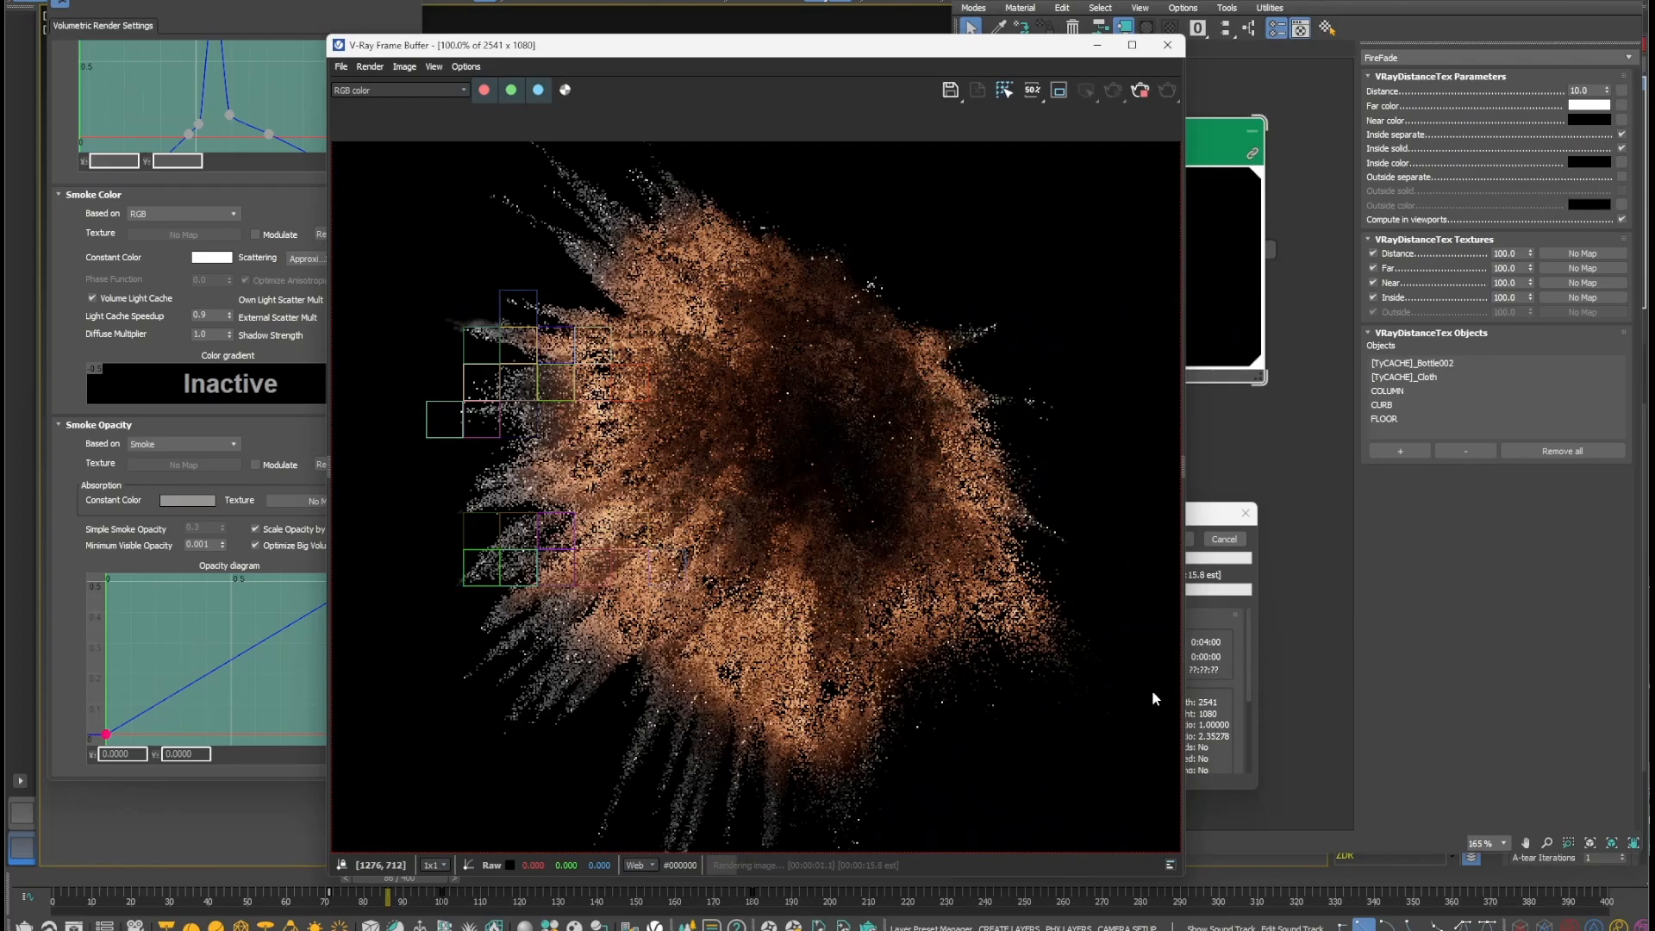